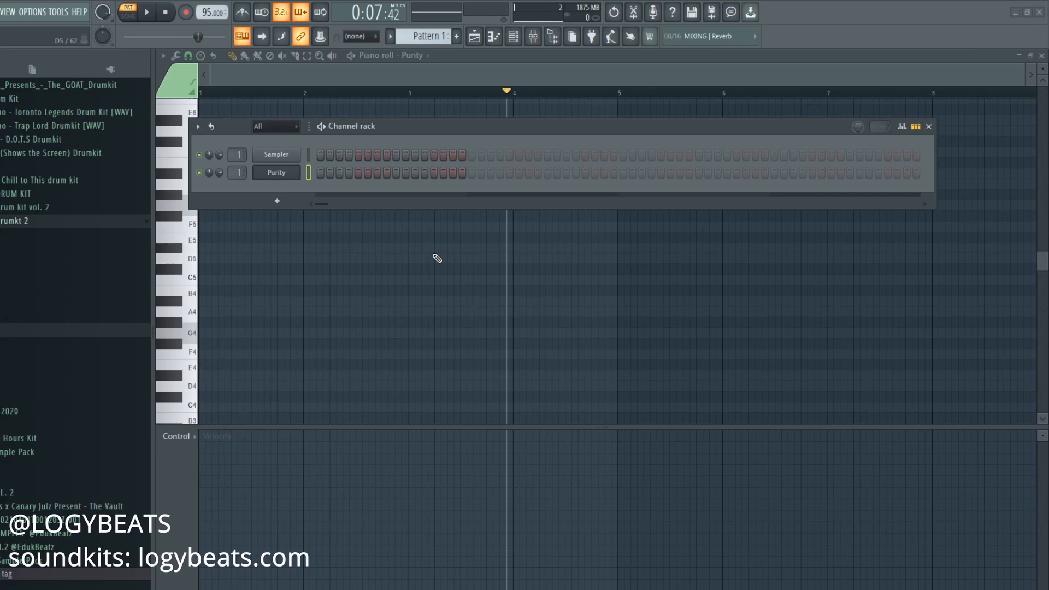
Check the Purity instrument, open its channel's piano roll and return the playhead to the start of the pattern
{"action": "left_click", "coordinate": [278, 173]}
{"action": "left_click", "coordinate": [344, 146]}
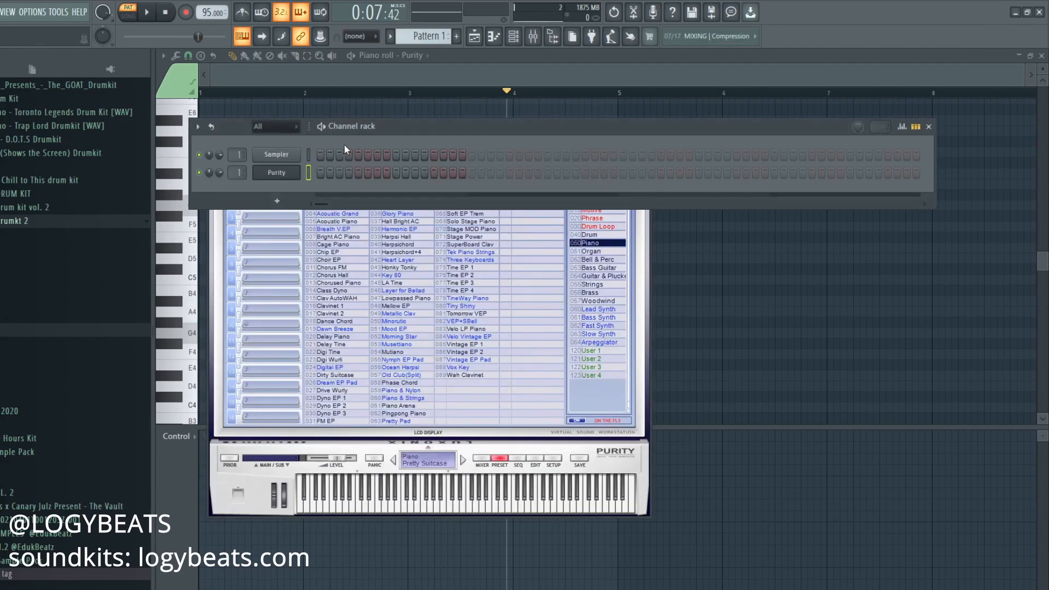
{"action": "right_click", "coordinate": [280, 173]}
{"action": "left_click", "coordinate": [281, 173]}
{"action": "right_click", "coordinate": [281, 173]}
{"action": "left_click", "coordinate": [309, 172]}
{"action": "right_click", "coordinate": [291, 172]}
{"action": "left_click", "coordinate": [310, 172]}
{"action": "scroll", "coordinate": [303, 87], "scroll_direction": "up", "scroll_amount": 4}
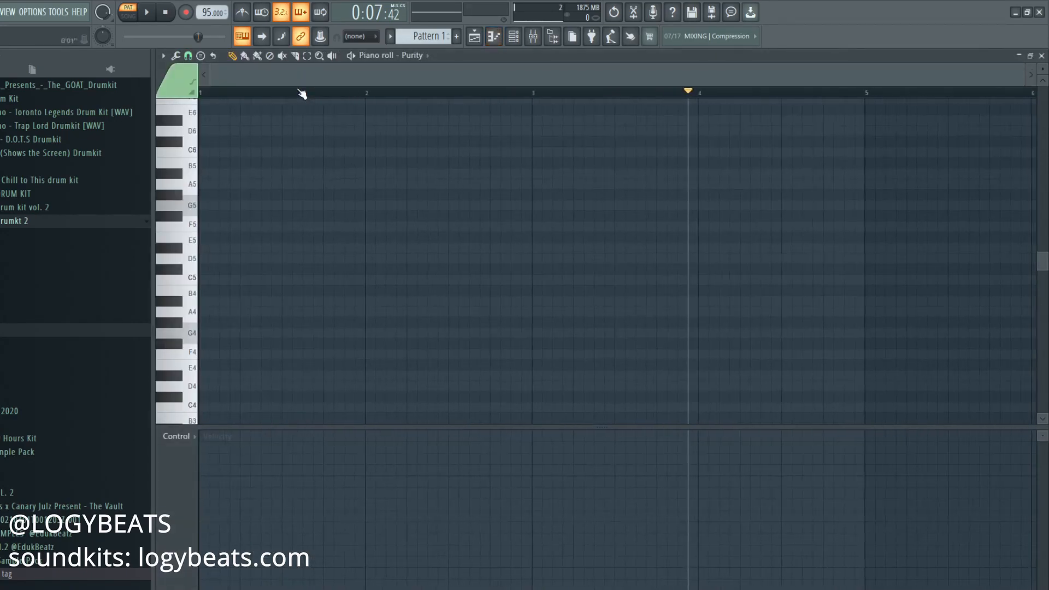
{"action": "scroll", "coordinate": [253, 92], "scroll_direction": "down", "scroll_amount": 3}
{"action": "left_click_drag", "start_coordinate": [244, 92], "coordinate": [199, 94]}
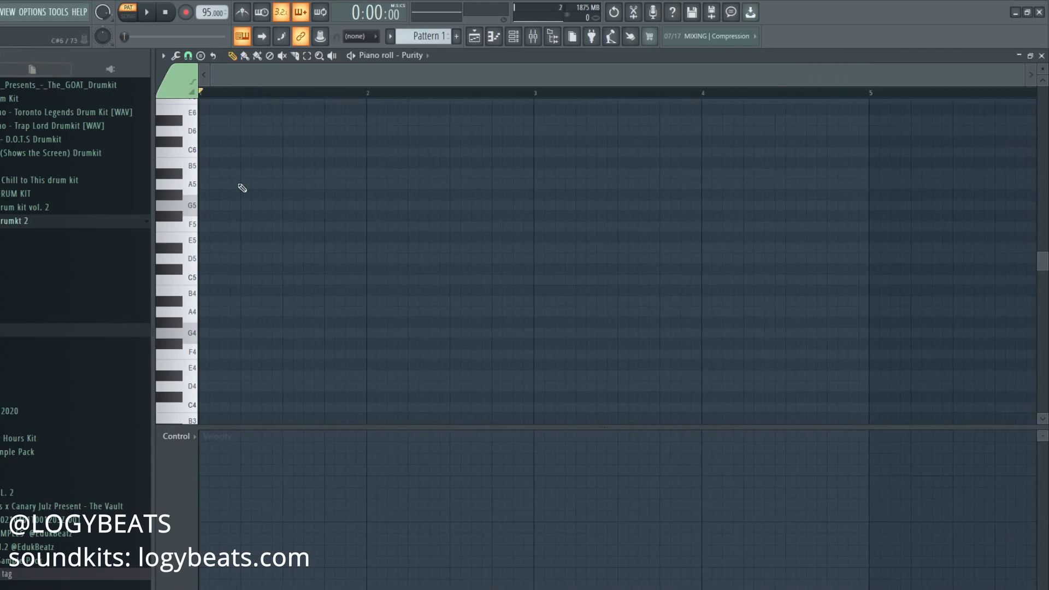
Place G5, A#5 and D6 notes at the start of bar 1 and stretch all three across the full bar
{"action": "scroll", "coordinate": [197, 157], "scroll_direction": "up", "scroll_amount": 2}
{"action": "scroll", "coordinate": [238, 91], "scroll_direction": "up", "scroll_amount": 2}
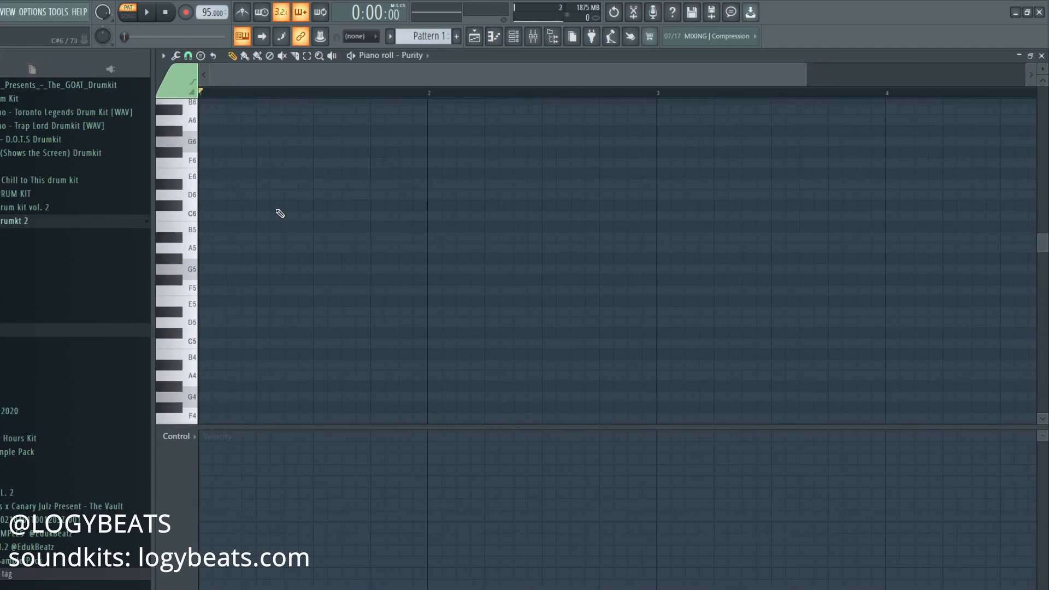
{"action": "scroll", "coordinate": [218, 246], "scroll_direction": "up", "scroll_amount": 1}
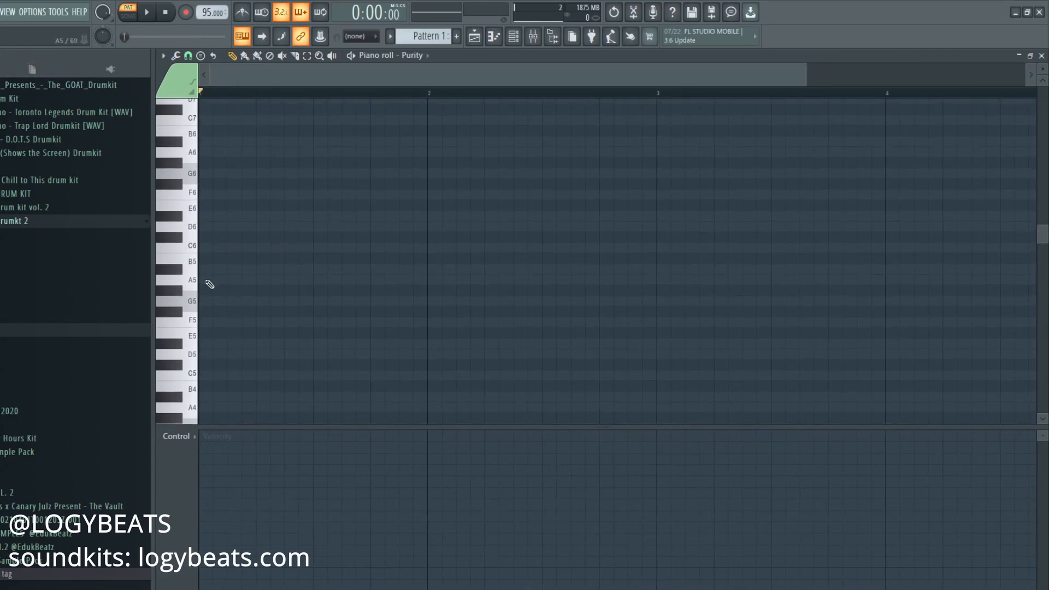
{"action": "left_click", "coordinate": [178, 301]}
{"action": "left_click", "coordinate": [174, 269]}
{"action": "left_click", "coordinate": [196, 226]}
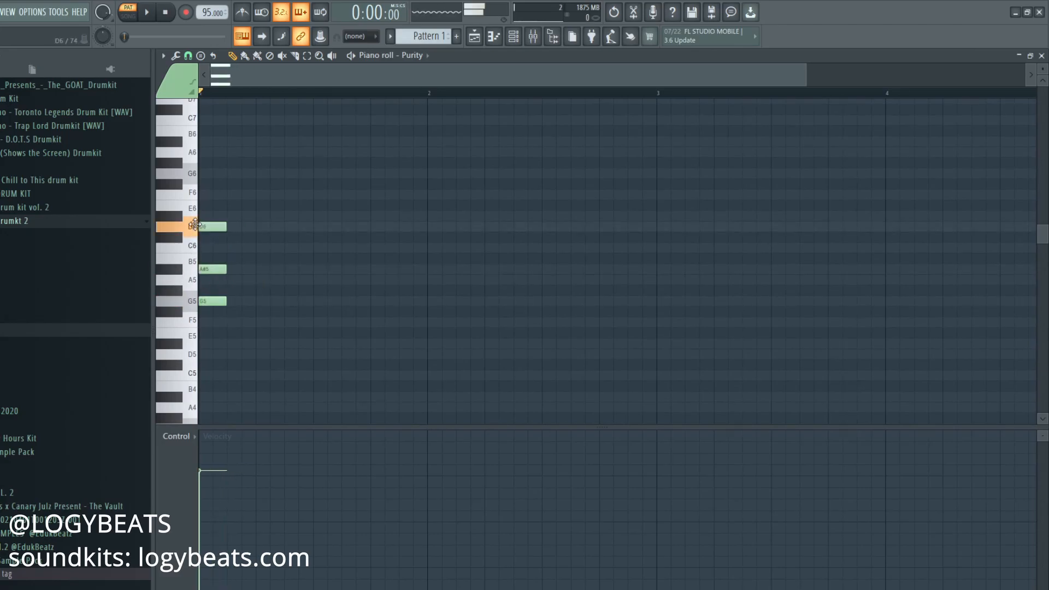
{"action": "key", "text": "ctrl+a"}
{"action": "left_click_drag", "start_coordinate": [222, 300], "coordinate": [405, 301]}
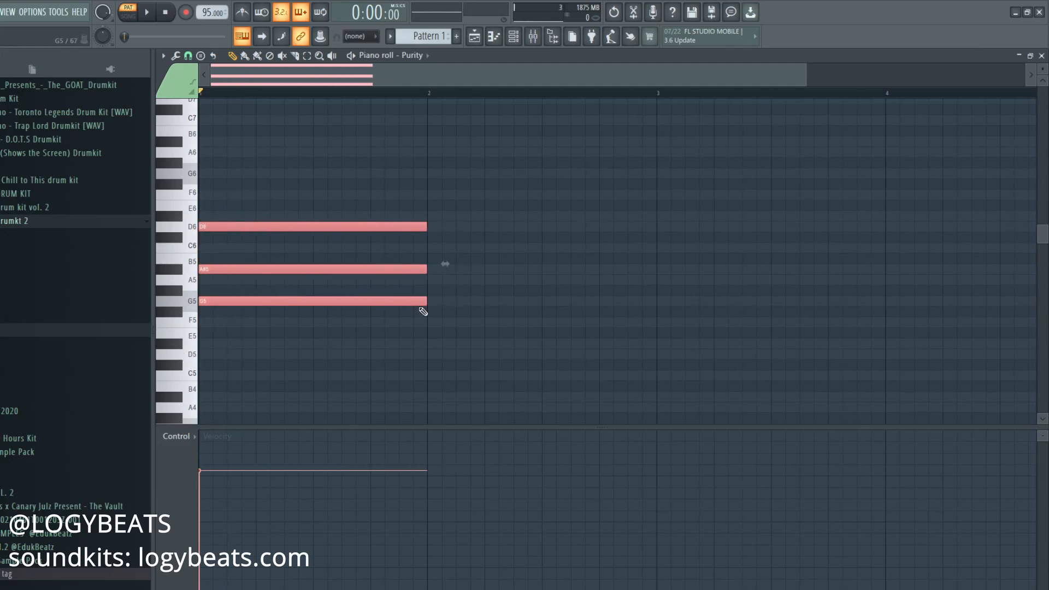
Add bar-long F6 and A6 notes on top of the bar 1 chord and play it back
{"action": "left_click", "coordinate": [397, 335], "text": "ctrl"}
{"action": "left_click", "coordinate": [220, 195]}
{"action": "left_click", "coordinate": [229, 152]}
{"action": "scroll", "coordinate": [304, 98], "scroll_direction": "down", "scroll_amount": 4}
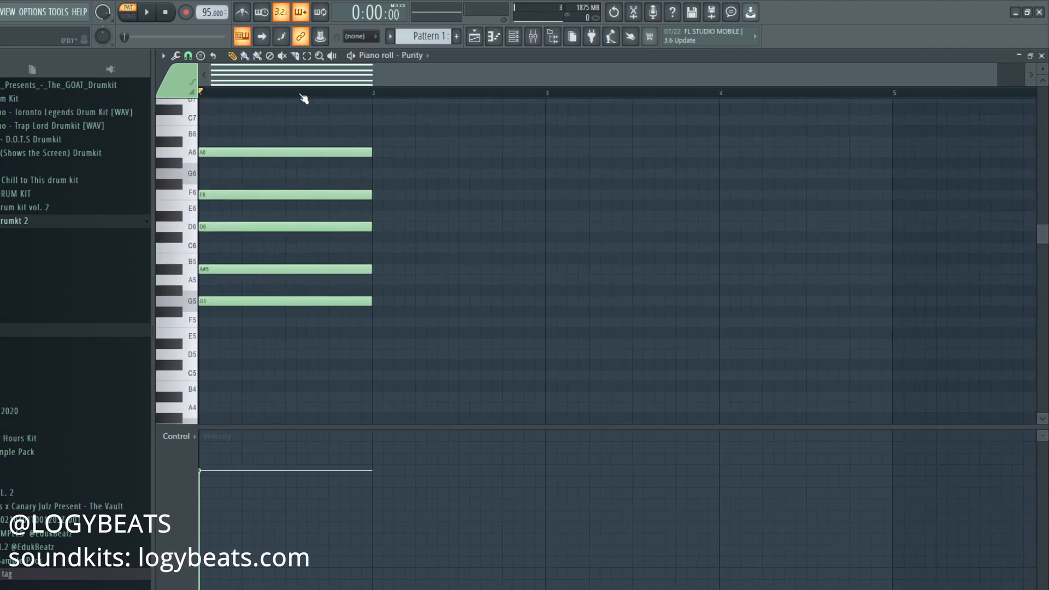
{"action": "key", "text": "space"}
{"action": "key", "text": "space"}
Transpose the whole five-note chord down one octave and audition it
{"action": "scroll", "coordinate": [313, 144], "scroll_direction": "up", "scroll_amount": 1}
{"action": "left_click_drag", "start_coordinate": [442, 141], "coordinate": [207, 379]}
{"action": "scroll", "coordinate": [292, 353], "scroll_direction": "down", "scroll_amount": 1}
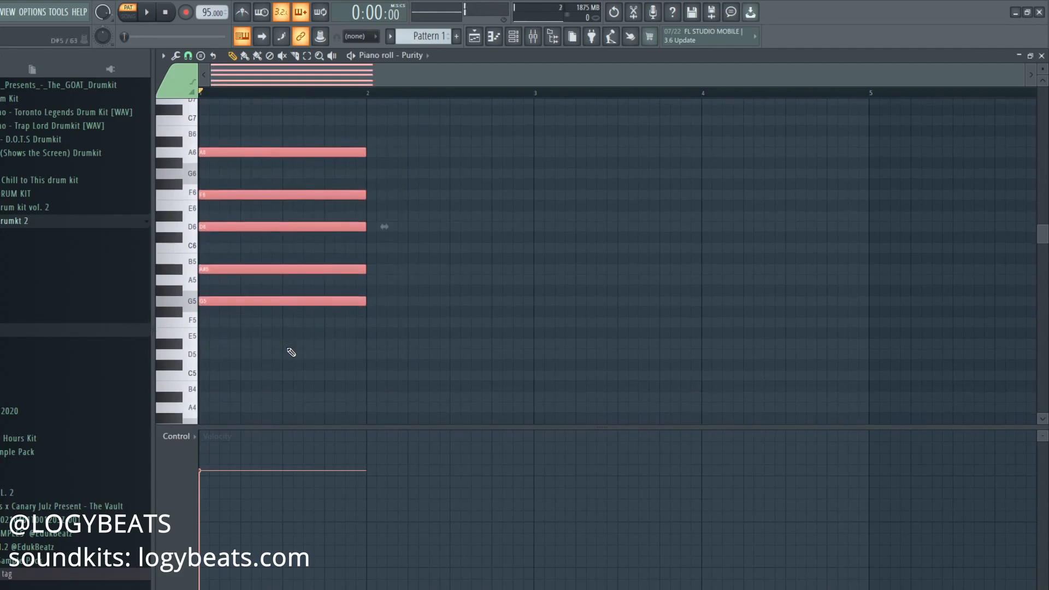
{"action": "key", "text": "ctrl+Down"}
{"action": "key", "text": "space"}
{"action": "scroll", "coordinate": [292, 352], "scroll_direction": "down", "scroll_amount": 3}
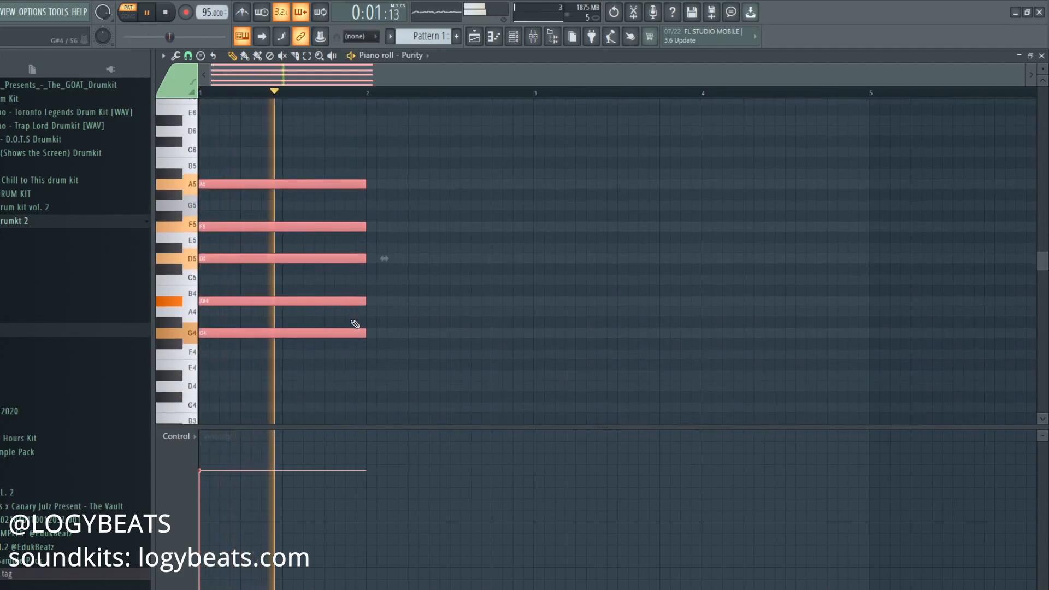
{"action": "key", "text": "space"}
Duplicate the chord into bar 2, shift the copy down so its lowest note is D4, and listen to both chords
{"action": "key", "text": "ctrl+b"}
{"action": "left_click_drag", "start_coordinate": [374, 338], "coordinate": [350, 392]}
{"action": "key", "text": "ctrl+d"}
{"action": "key", "text": "space"}
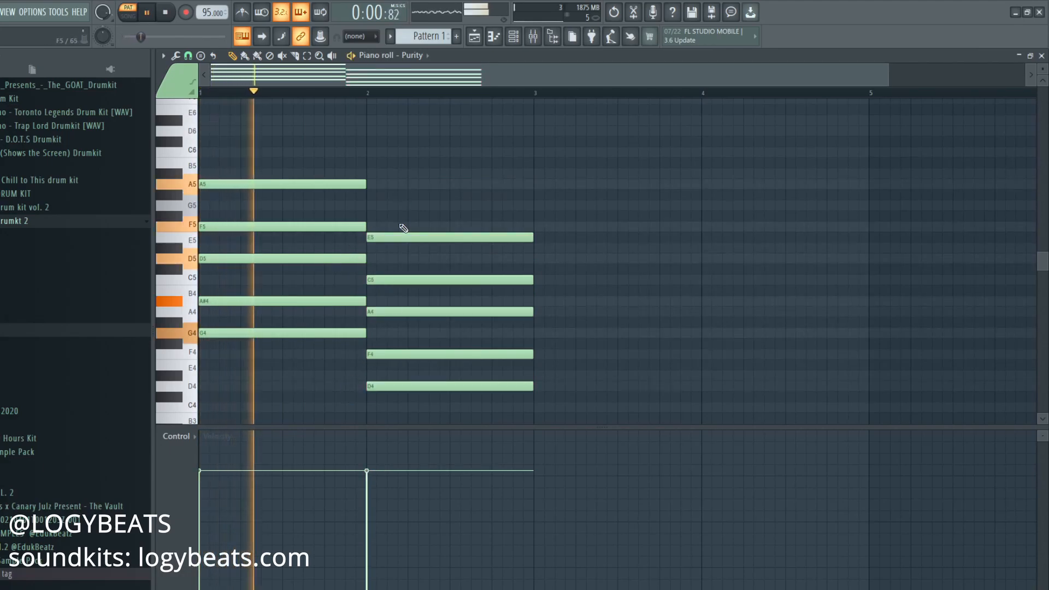
{"action": "scroll", "coordinate": [377, 95], "scroll_direction": "down", "scroll_amount": 1}
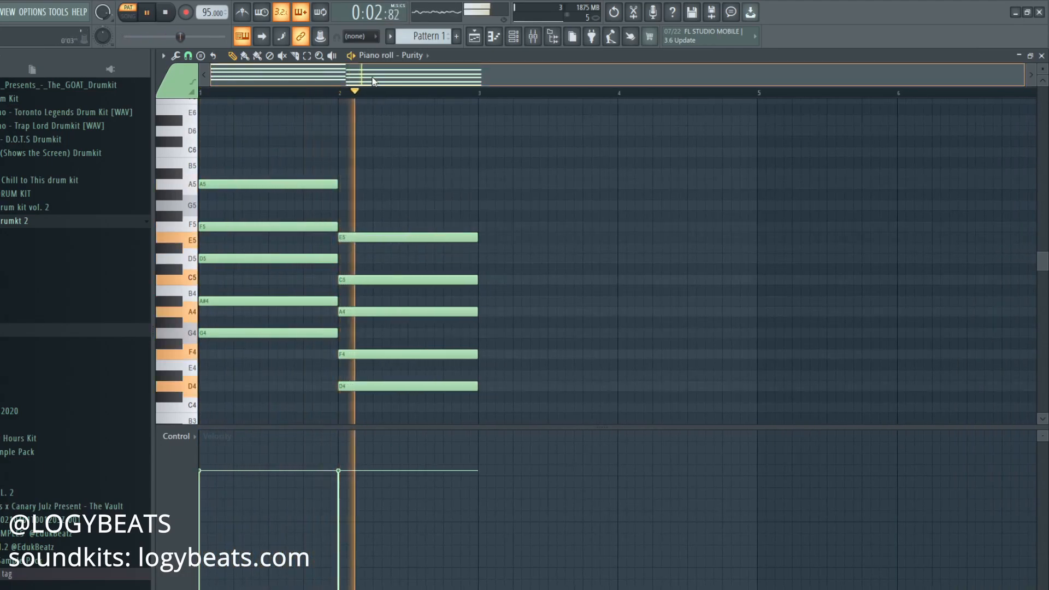
{"action": "key", "text": "space"}
{"action": "scroll", "coordinate": [312, 94], "scroll_direction": "up", "scroll_amount": 1}
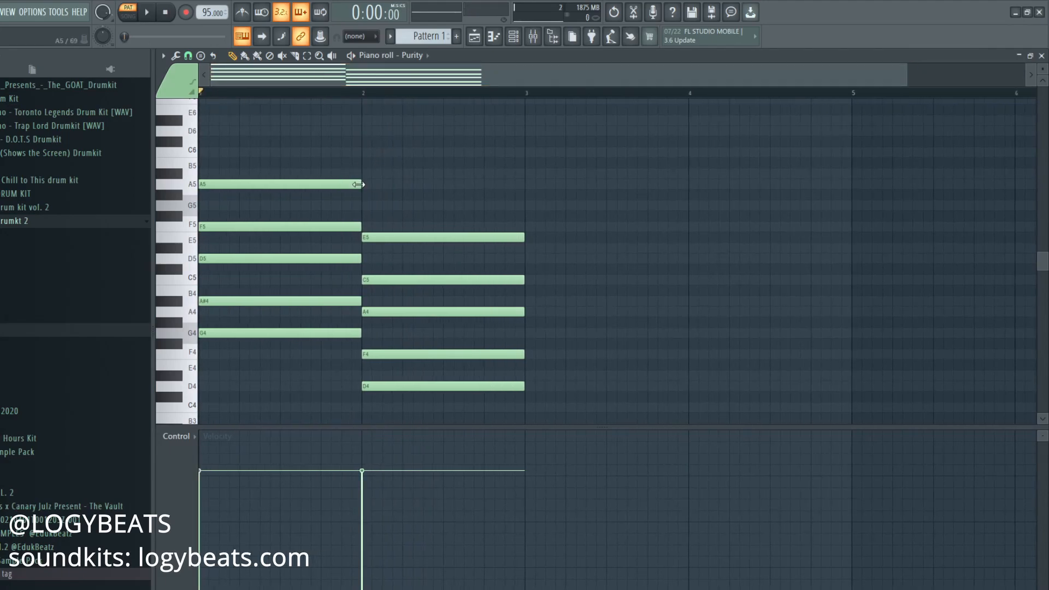
Add a G5 melody note starting at step 7 of bar 1 and shorten that bar's F5 note to twelve steps
{"action": "key", "text": "space"}
{"action": "key", "text": "space"}
{"action": "left_click", "coordinate": [268, 206]}
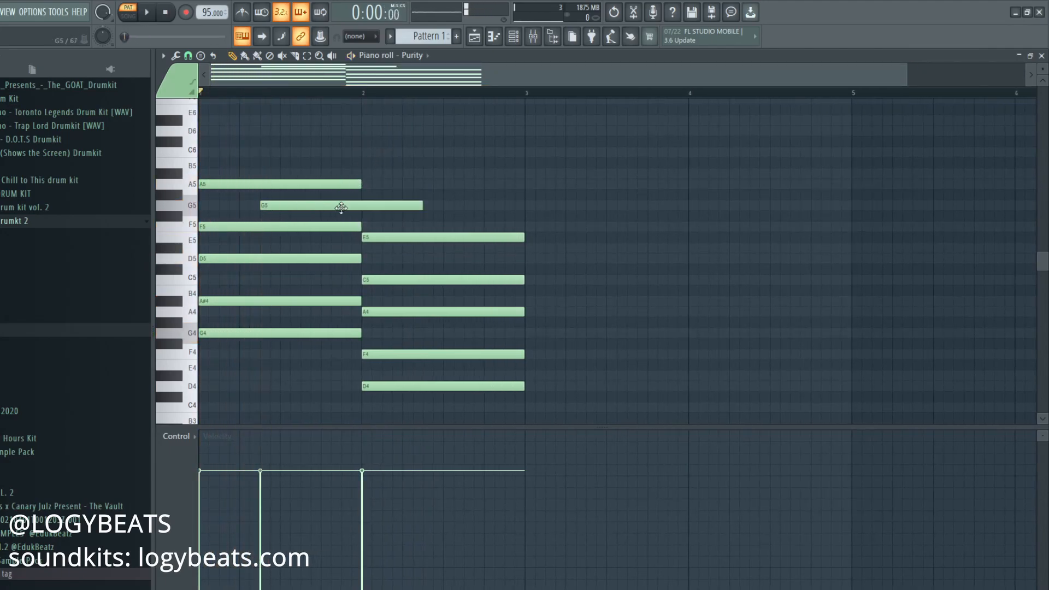
{"action": "left_click_drag", "start_coordinate": [293, 228], "coordinate": [284, 228]}
{"action": "key", "text": "space"}
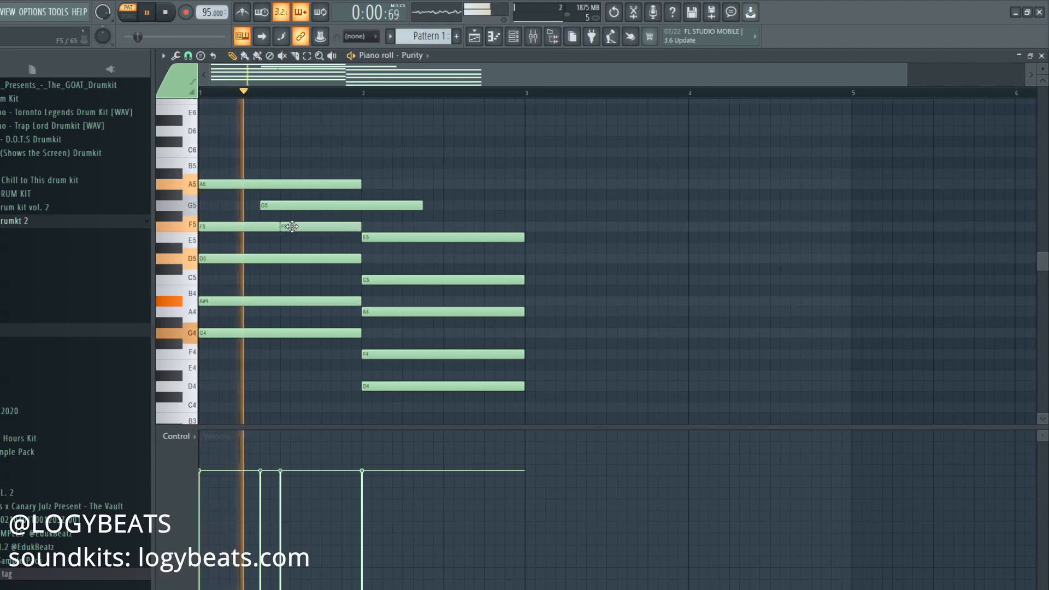
{"action": "key", "text": "space"}
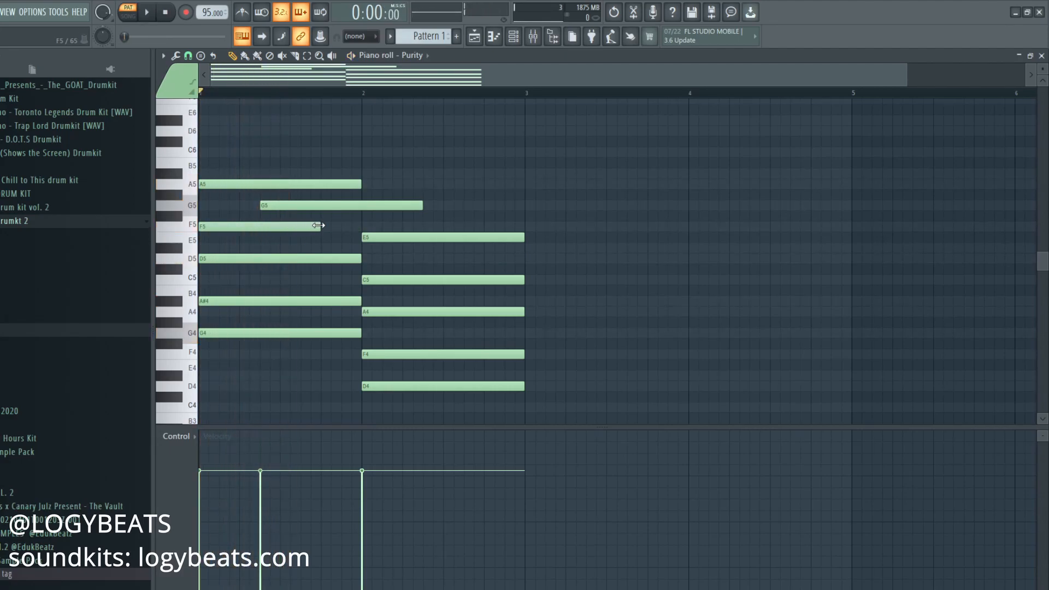
Add a second F5 note over the last four steps of bar 1 and trim the G5 note to the bar's end
{"action": "key", "text": "space"}
{"action": "left_click", "coordinate": [325, 226]}
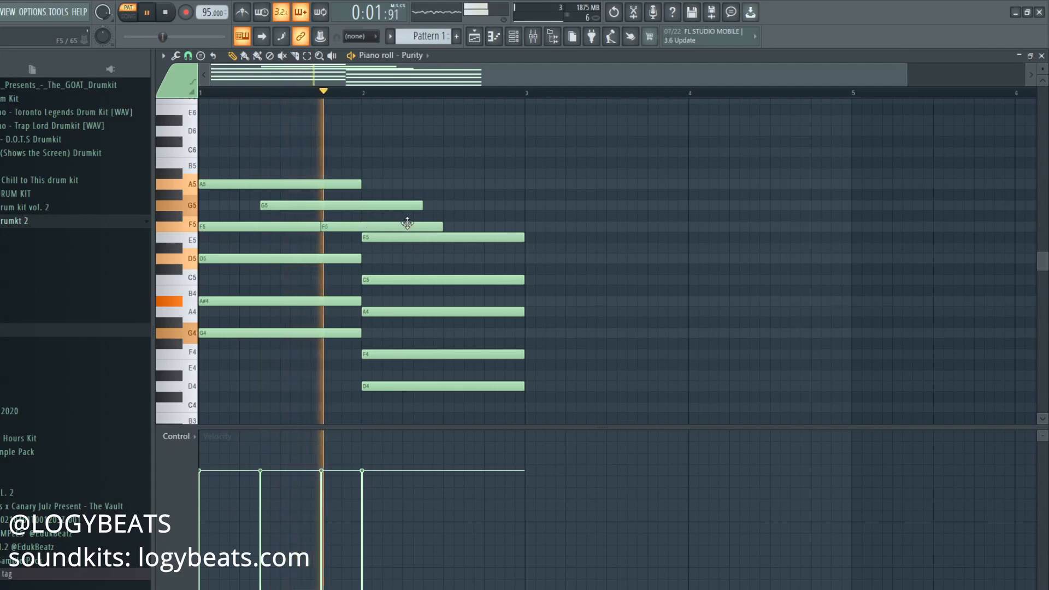
{"action": "key", "text": "space"}
{"action": "left_click_drag", "start_coordinate": [442, 227], "coordinate": [362, 227]}
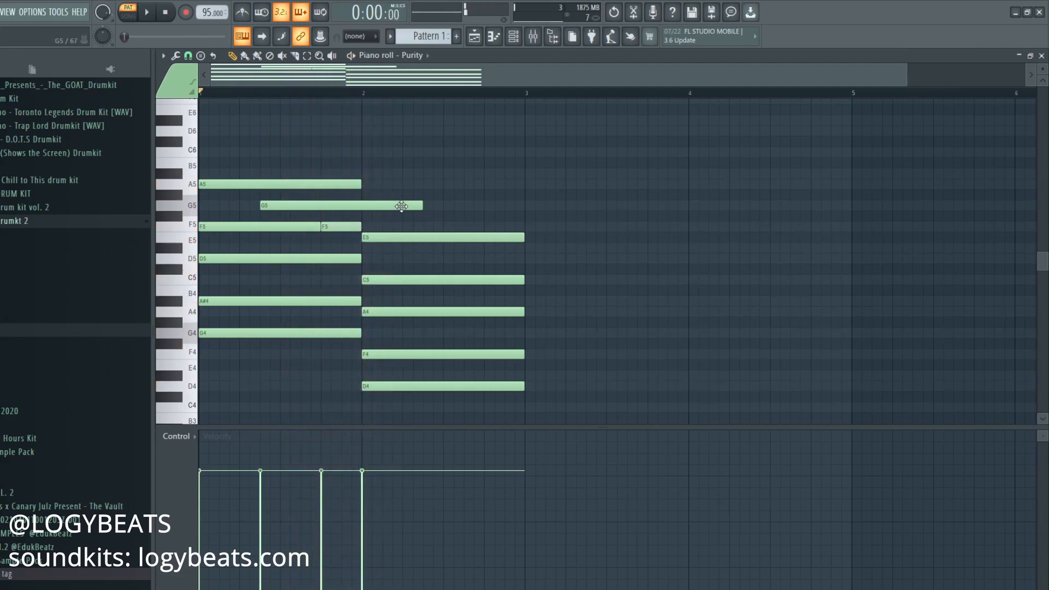
{"action": "key", "text": "space"}
Shorten bar 2's E5 note to six steps and follow it with an F5 note lasting until the end of the bar
{"action": "left_click_drag", "start_coordinate": [524, 237], "coordinate": [422, 238]}
{"action": "left_click", "coordinate": [428, 227]}
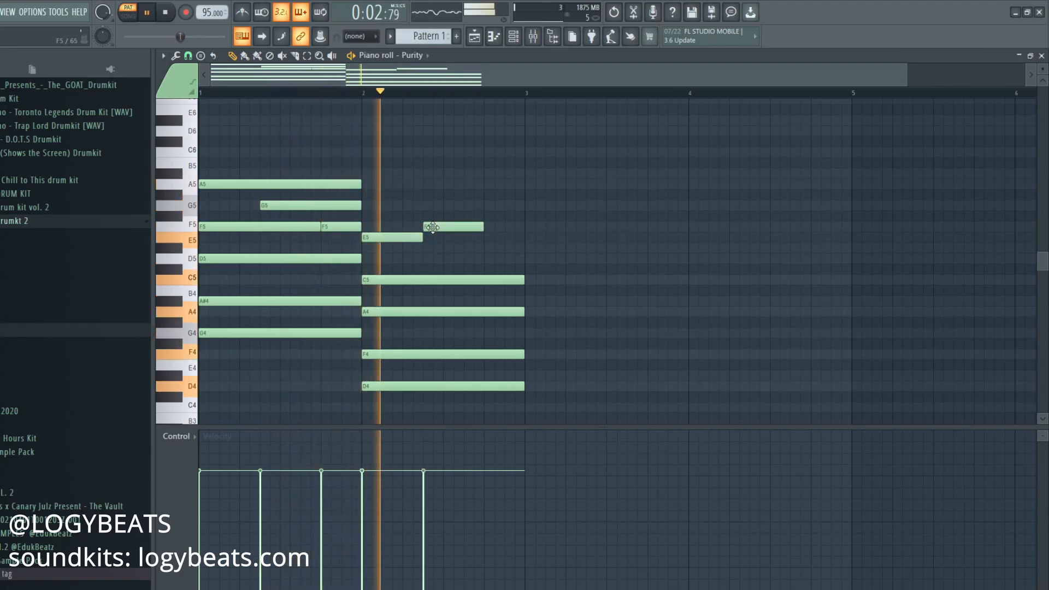
{"action": "key", "text": "space"}
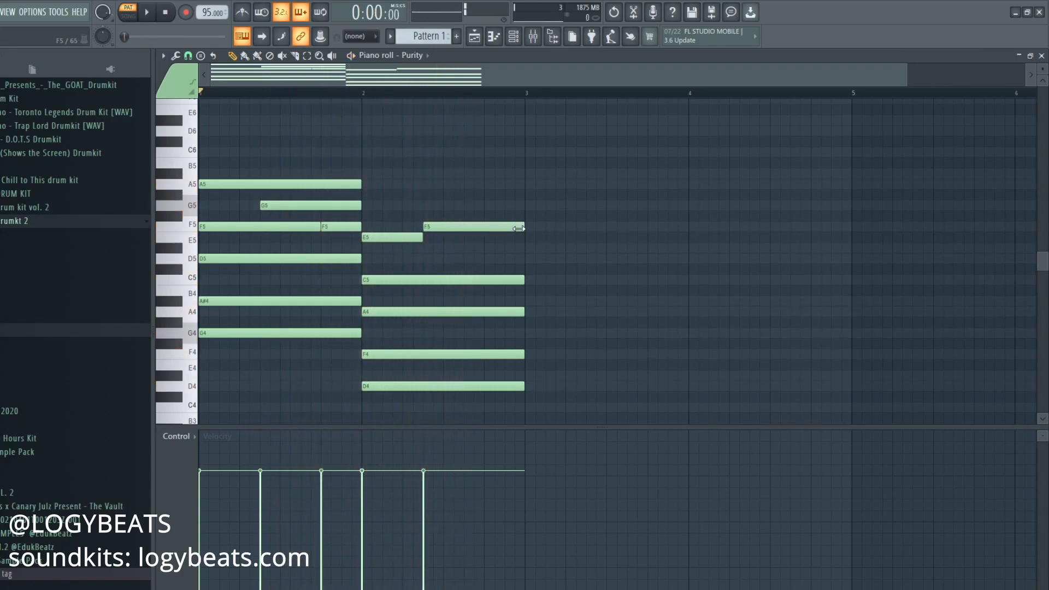
{"action": "key", "text": "space"}
Add a C6 note over the last four steps of bar 2
{"action": "left_click", "coordinate": [488, 153]}
{"action": "left_click_drag", "start_coordinate": [586, 152], "coordinate": [525, 161]}
{"action": "right_click", "coordinate": [576, 152]}
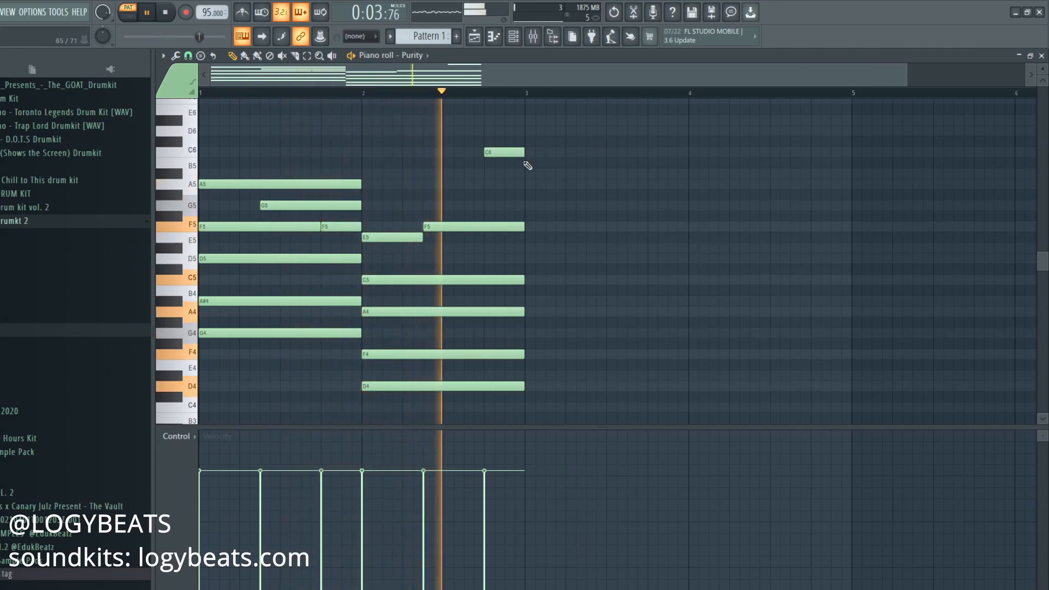
{"action": "key", "text": "space"}
Duplicate all notes of bars 1 and 2 into bars 3 and 4 and play the pattern
{"action": "scroll", "coordinate": [454, 90], "scroll_direction": "down", "scroll_amount": 1}
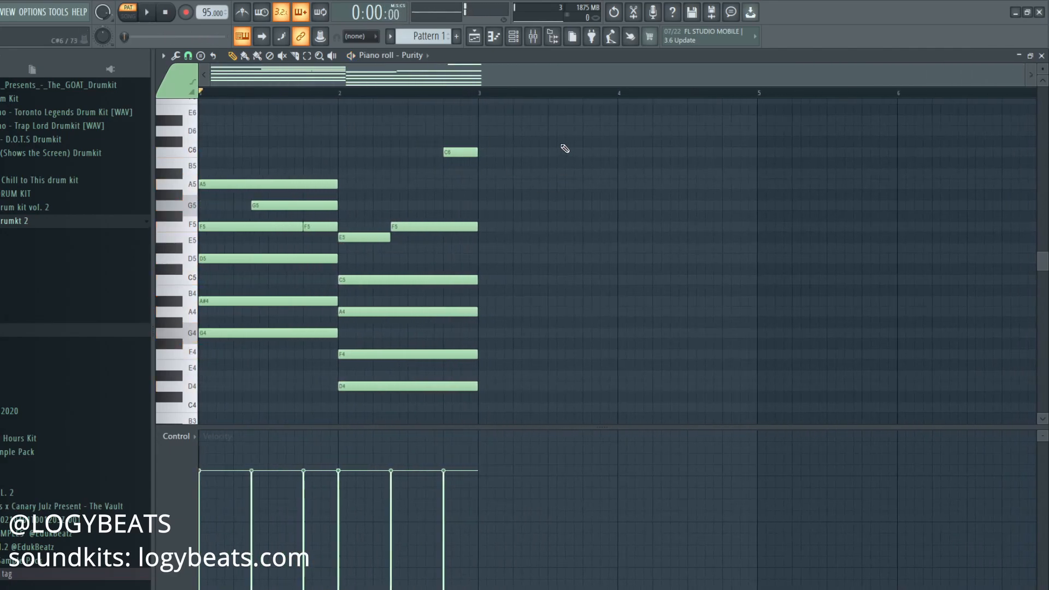
{"action": "scroll", "coordinate": [525, 188], "scroll_direction": "down", "scroll_amount": 4}
{"action": "key", "text": "ctrl+a"}
{"action": "key", "text": "ctrl+b"}
{"action": "key", "text": "space"}
{"action": "scroll", "coordinate": [382, 145], "scroll_direction": "up", "scroll_amount": 5}
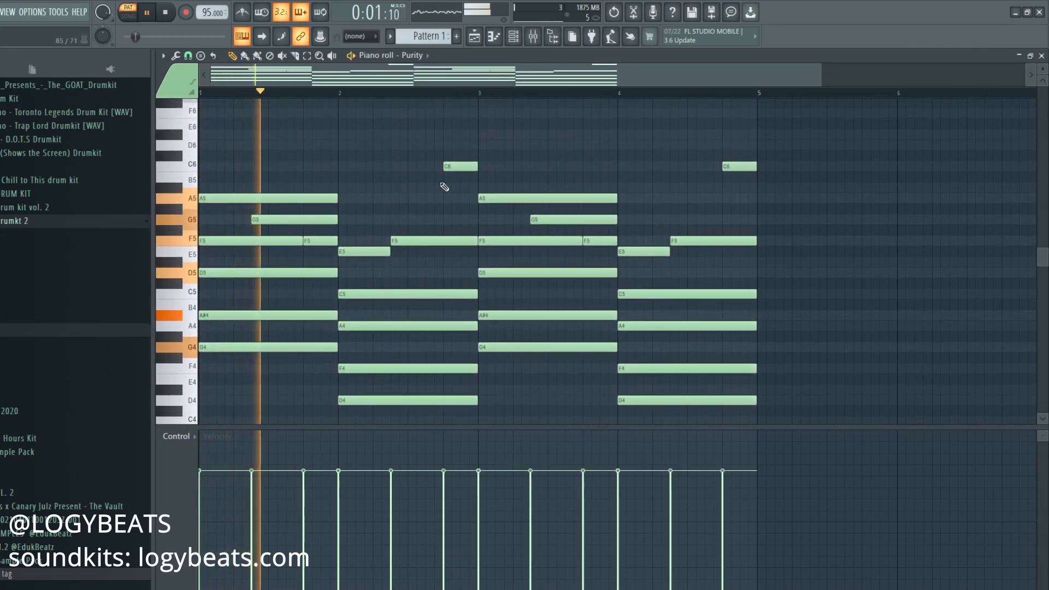
Vary bar 3 by moving its G5 note to C6, its last F5 note to G5 and its D5 note up an octave
{"action": "left_click_drag", "start_coordinate": [539, 222], "coordinate": [539, 169]}
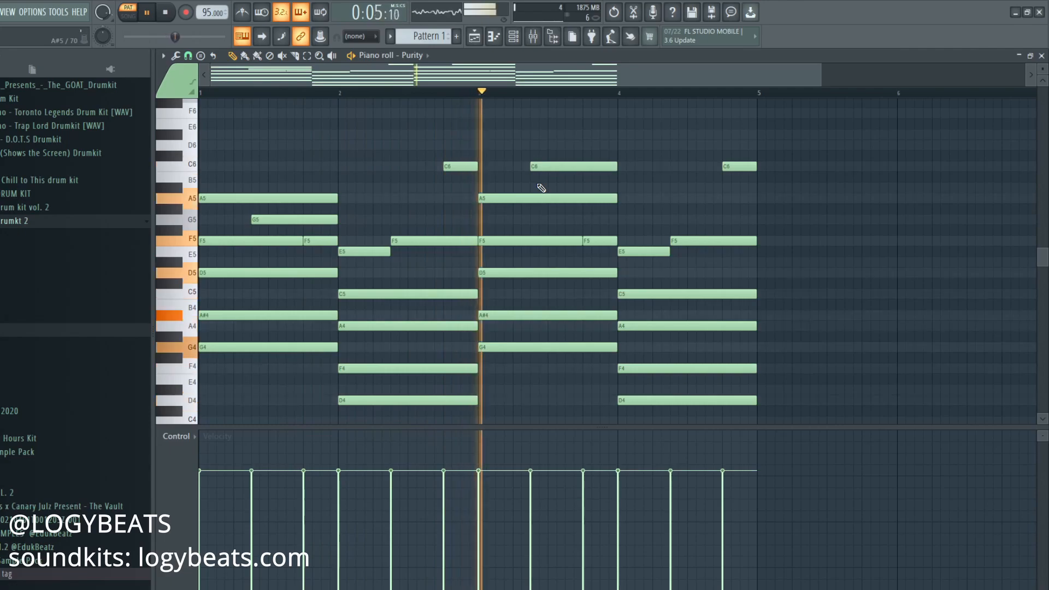
{"action": "key", "text": "space"}
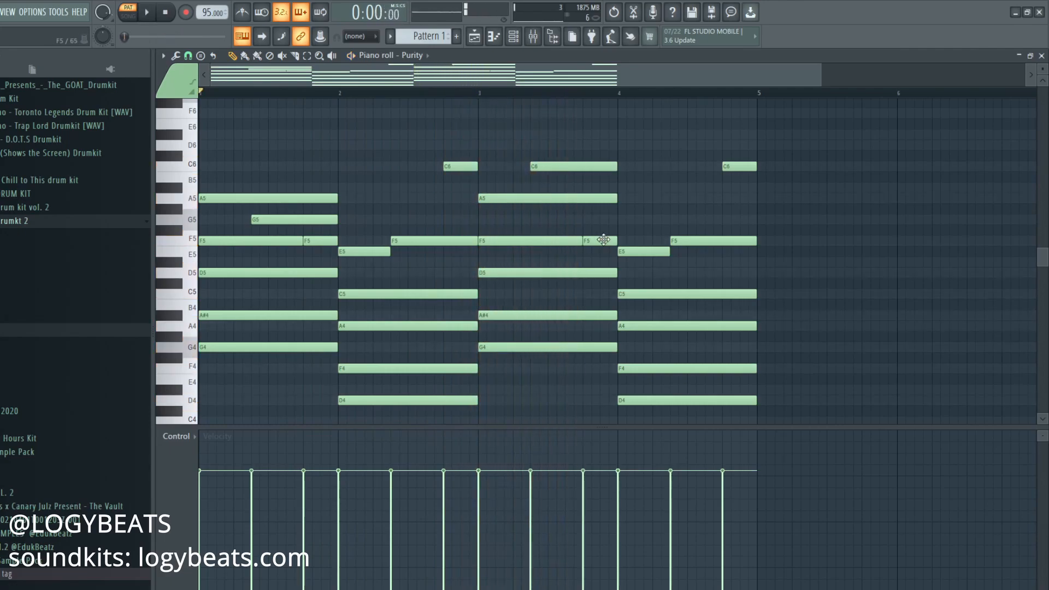
{"action": "left_click_drag", "start_coordinate": [603, 240], "coordinate": [603, 219]}
{"action": "left_click", "coordinate": [513, 273], "text": "ctrl"}
{"action": "key", "text": "ctrl+Up"}
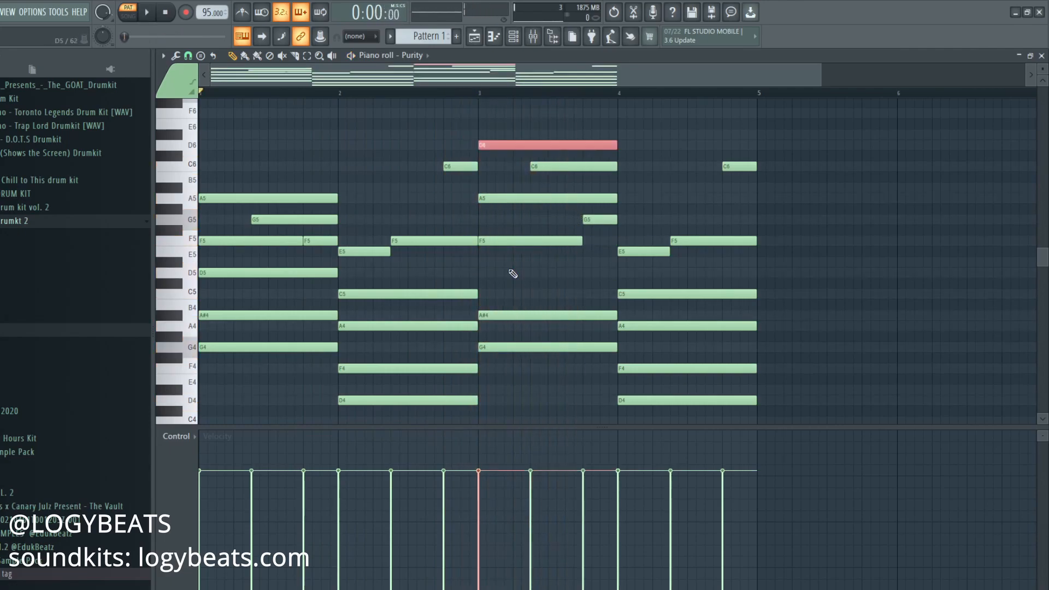
{"action": "key", "text": "space"}
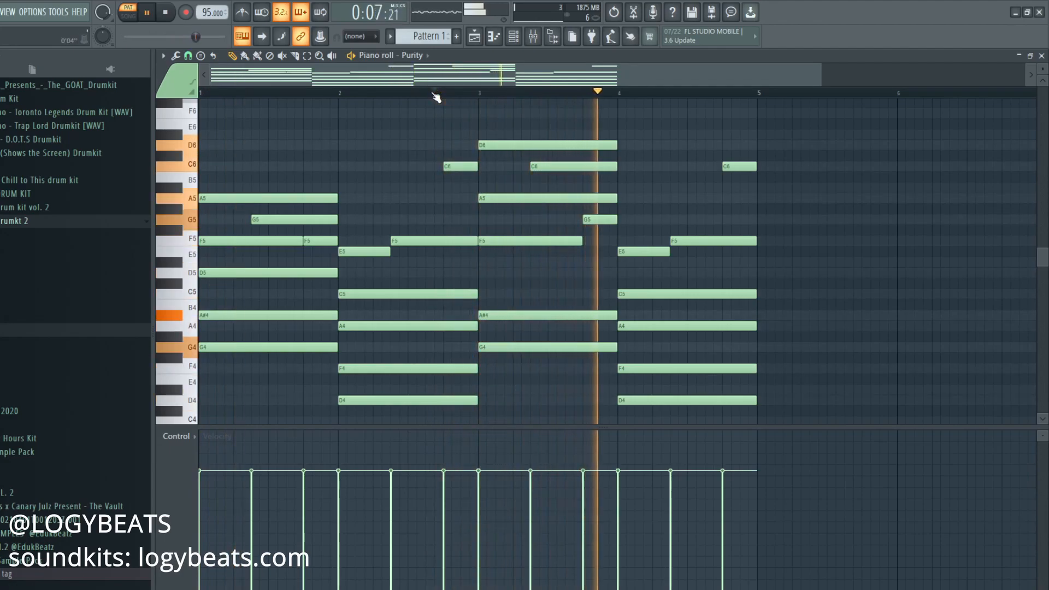
Move the short G5 note at the end of bar 3 back down to F5
{"action": "left_click_drag", "start_coordinate": [600, 219], "coordinate": [591, 239]}
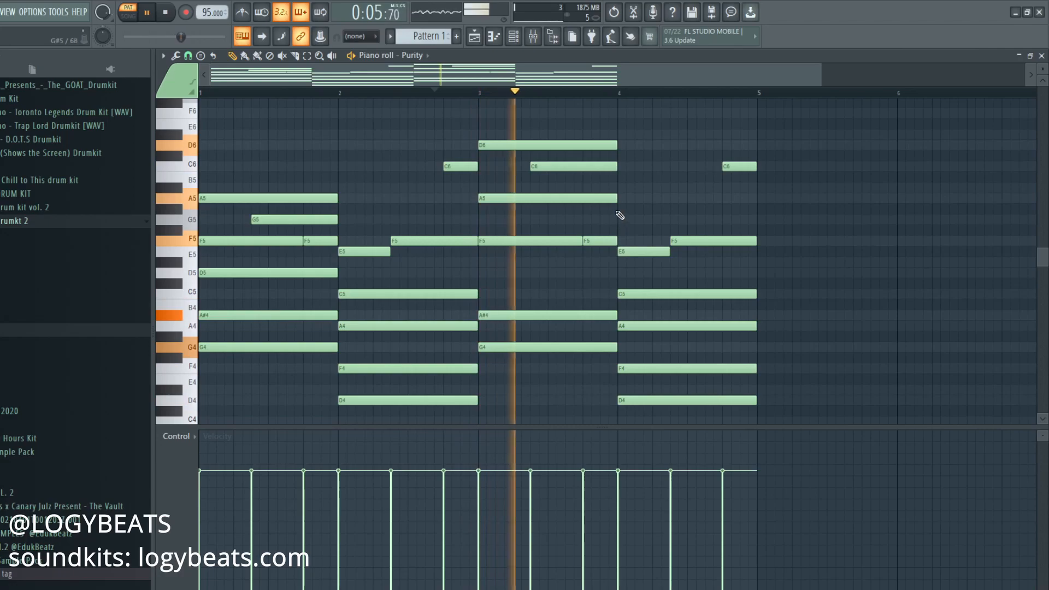
{"action": "key", "text": "space"}
{"action": "key", "text": "space"}
Shorten bar 4's E5 note to two steps and place a two-step F5 note directly after it
{"action": "left_click_drag", "start_coordinate": [668, 252], "coordinate": [637, 251]}
{"action": "left_click", "coordinate": [641, 241]}
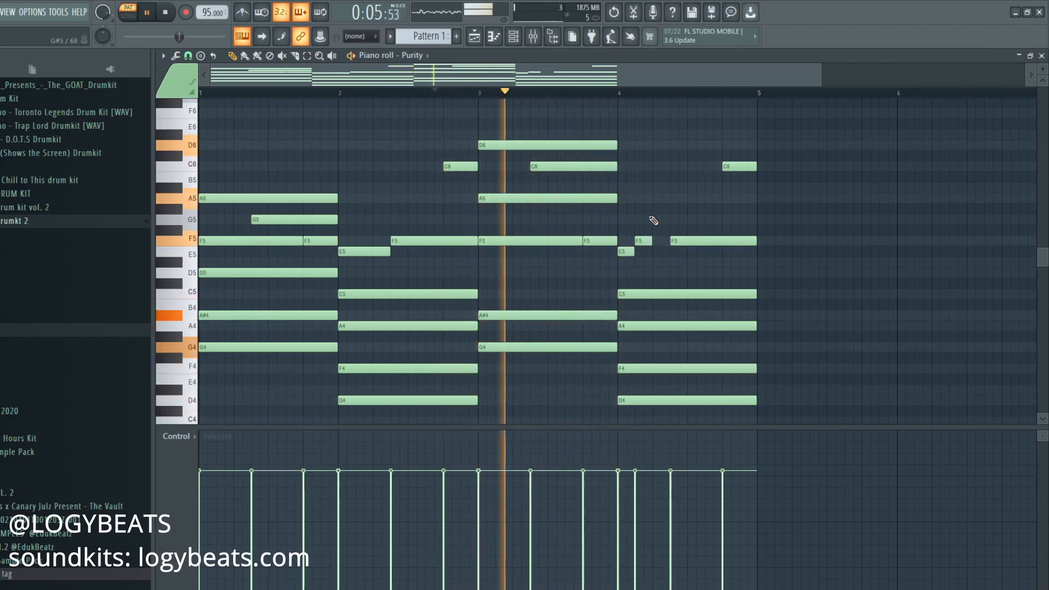
{"action": "key", "text": "space"}
Replace the long F5 note in bar 4 with a two-step G5, a four-step F5 and a four-step E5 note
{"action": "right_click", "coordinate": [674, 243]}
{"action": "left_click_drag", "start_coordinate": [660, 241], "coordinate": [705, 241]}
{"action": "key", "text": "space"}
{"action": "left_click", "coordinate": [675, 241]}
{"action": "left_click", "coordinate": [713, 251]}
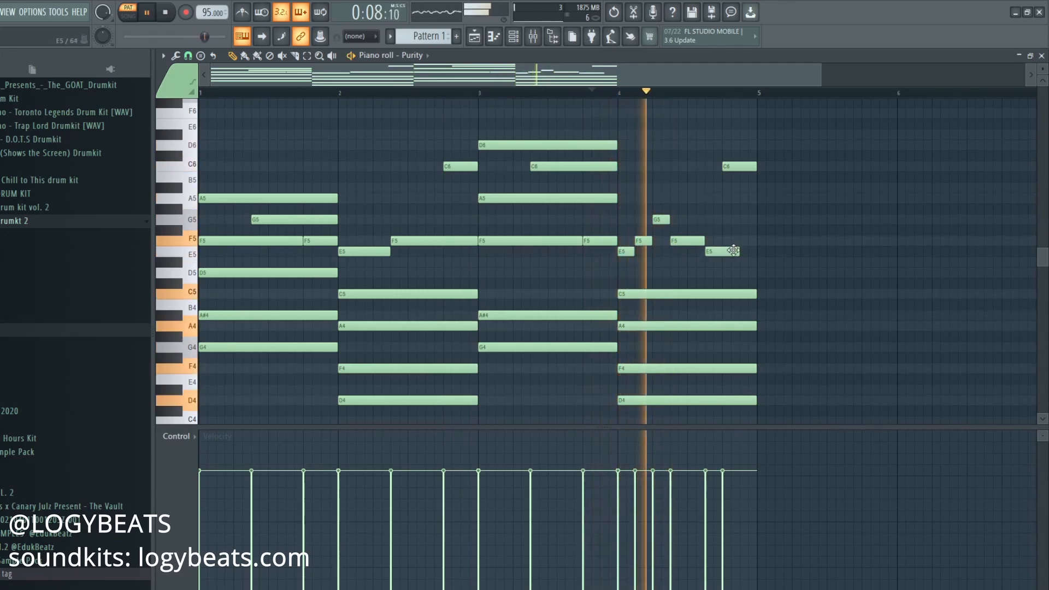
Delete bar 4's C6 note and finish the bar with consecutive two-step E5, F5 and G5 notes
{"action": "right_click", "coordinate": [739, 166]}
{"action": "key", "text": "space"}
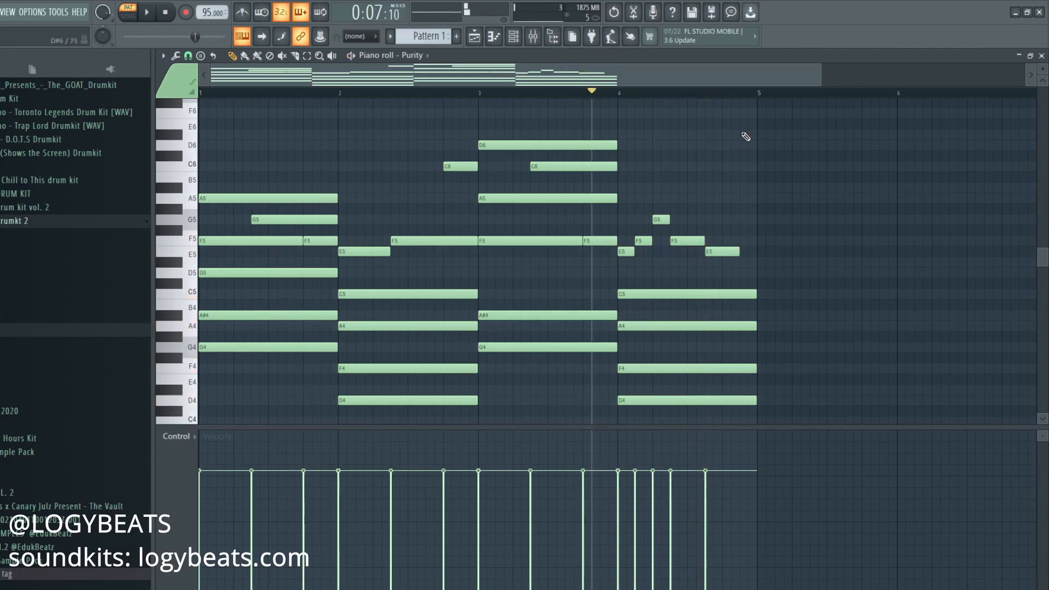
{"action": "left_click_drag", "start_coordinate": [739, 251], "coordinate": [722, 251]}
{"action": "left_click", "coordinate": [729, 241]}
{"action": "left_click", "coordinate": [746, 219]}
{"action": "key", "text": "space"}
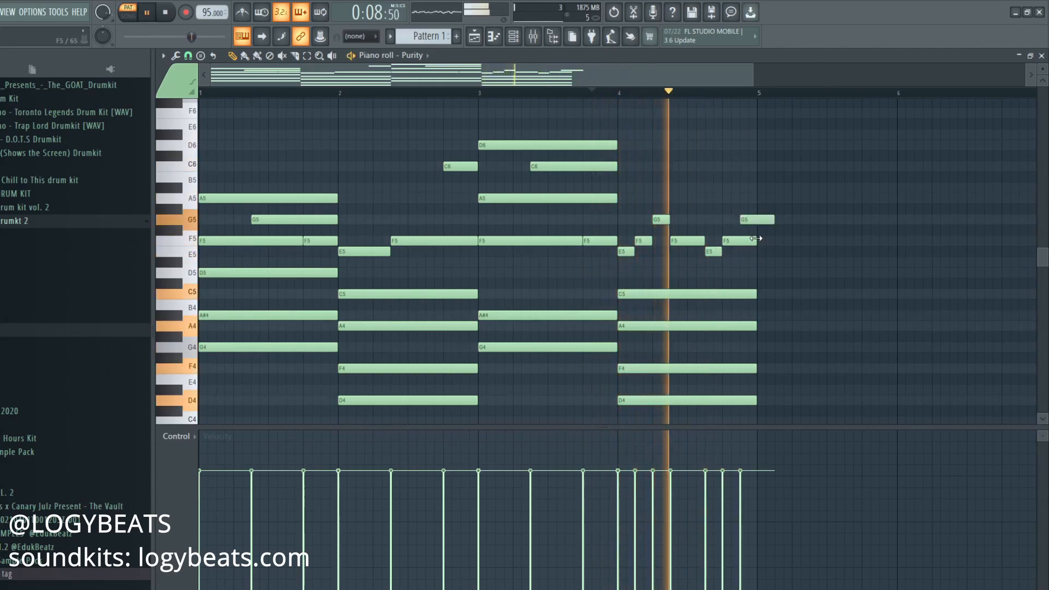
{"action": "left_click_drag", "start_coordinate": [757, 241], "coordinate": [739, 241]}
{"action": "key", "text": "space"}
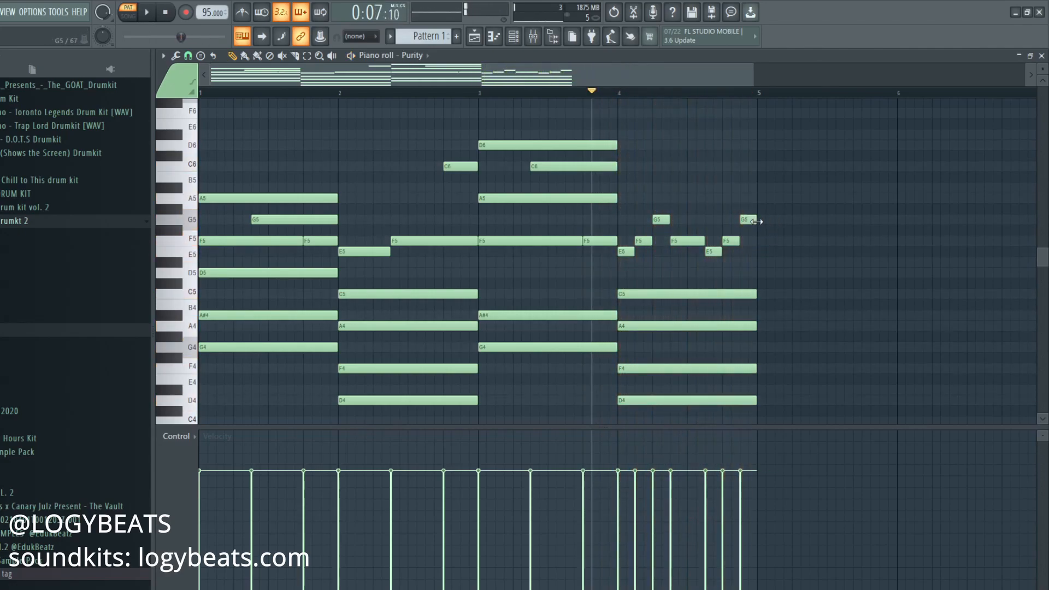
Play back the four-bar progression and return the playhead to the start of the pattern
{"action": "scroll", "coordinate": [601, 96], "scroll_direction": "down", "scroll_amount": 2}
{"action": "key", "text": "space"}
{"action": "scroll", "coordinate": [603, 178], "scroll_direction": "down", "scroll_amount": 2}
{"action": "scroll", "coordinate": [530, 120], "scroll_direction": "up", "scroll_amount": 2}
{"action": "scroll", "coordinate": [556, 94], "scroll_direction": "down", "scroll_amount": 1}
{"action": "scroll", "coordinate": [556, 95], "scroll_direction": "up", "scroll_amount": 1}
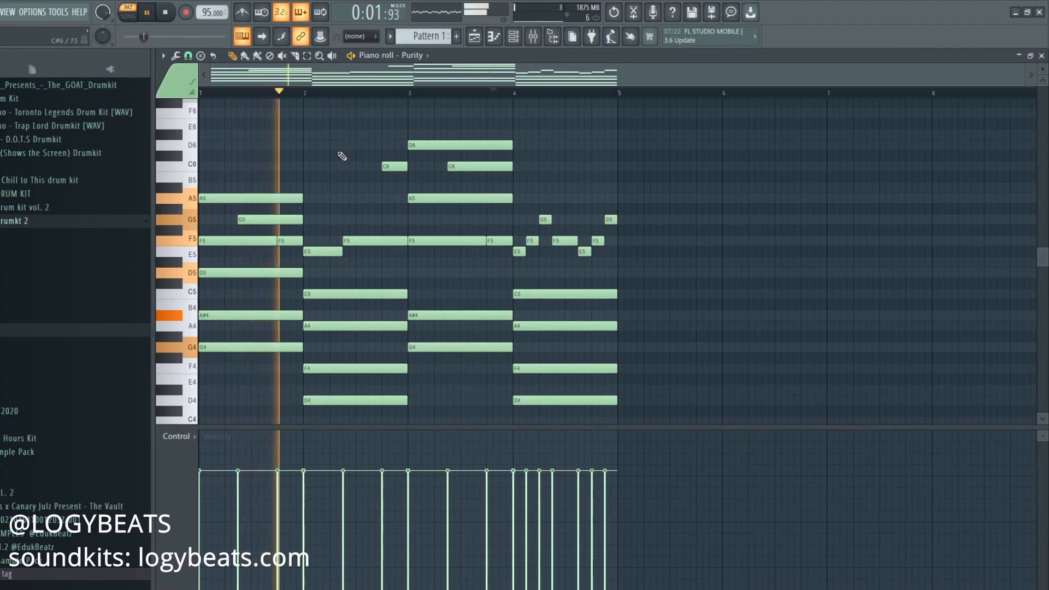
{"action": "key", "text": "space"}
{"action": "scroll", "coordinate": [342, 158], "scroll_direction": "down", "scroll_amount": 1}
{"action": "scroll", "coordinate": [342, 136], "scroll_direction": "up", "scroll_amount": 1}
{"action": "left_click", "coordinate": [201, 93]}
{"action": "scroll", "coordinate": [306, 169], "scroll_direction": "down", "scroll_amount": 1}
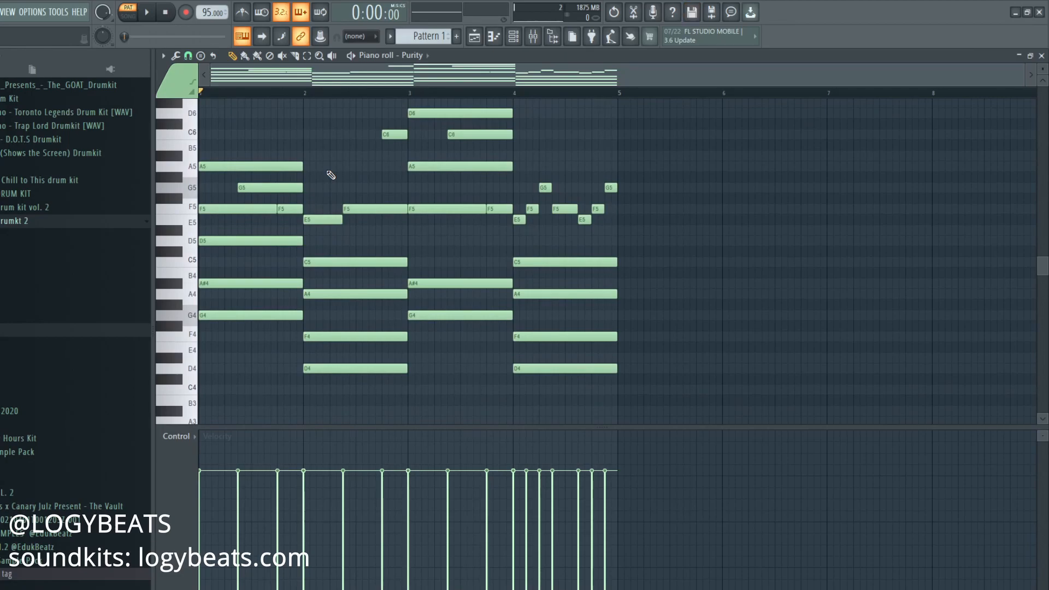
Transpose all of the Purity notes down three semitones, auditioning the progression along the way
{"action": "scroll", "coordinate": [330, 174], "scroll_direction": "down", "scroll_amount": 2}
{"action": "scroll", "coordinate": [218, 298], "scroll_direction": "up", "scroll_amount": 2}
{"action": "scroll", "coordinate": [256, 232], "scroll_direction": "down", "scroll_amount": 2}
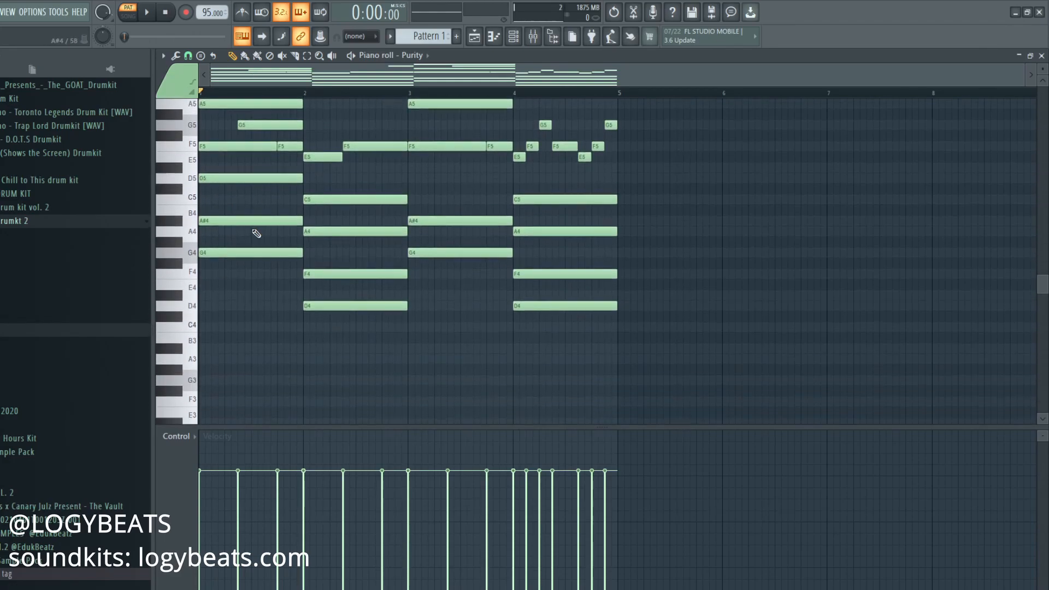
{"action": "key", "text": "Down"}
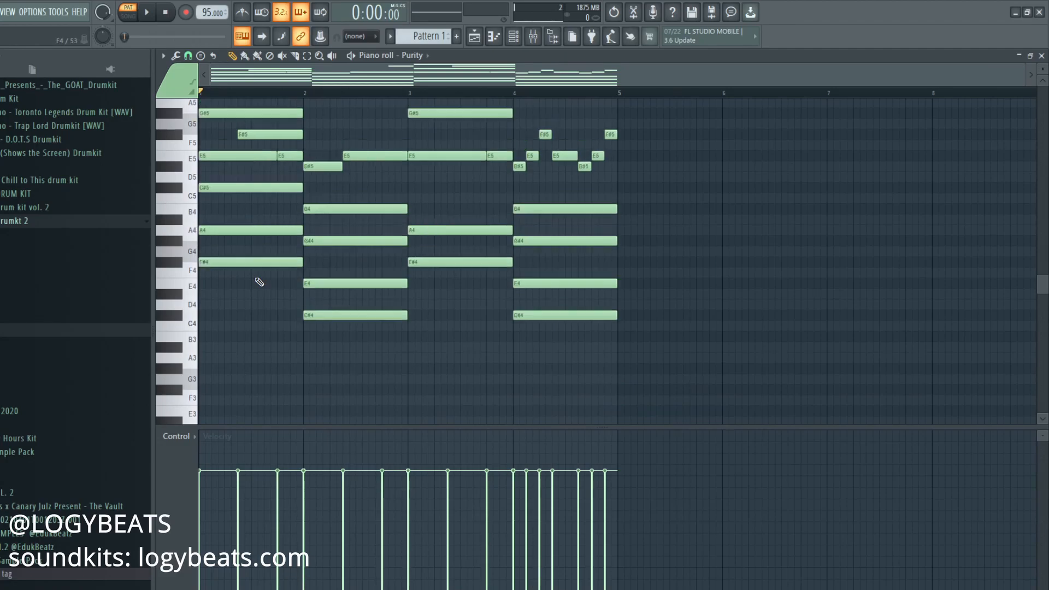
{"action": "key", "text": "space"}
{"action": "scroll", "coordinate": [260, 282], "scroll_direction": "up", "scroll_amount": 2}
{"action": "scroll", "coordinate": [265, 222], "scroll_direction": "down", "scroll_amount": 2}
{"action": "key", "text": "space"}
{"action": "key", "text": "Down"}
{"action": "key", "text": "Down"}
Play back the transposed four-bar progression with its melody
{"action": "key", "text": "space"}
{"action": "scroll", "coordinate": [270, 219], "scroll_direction": "up", "scroll_amount": 1}
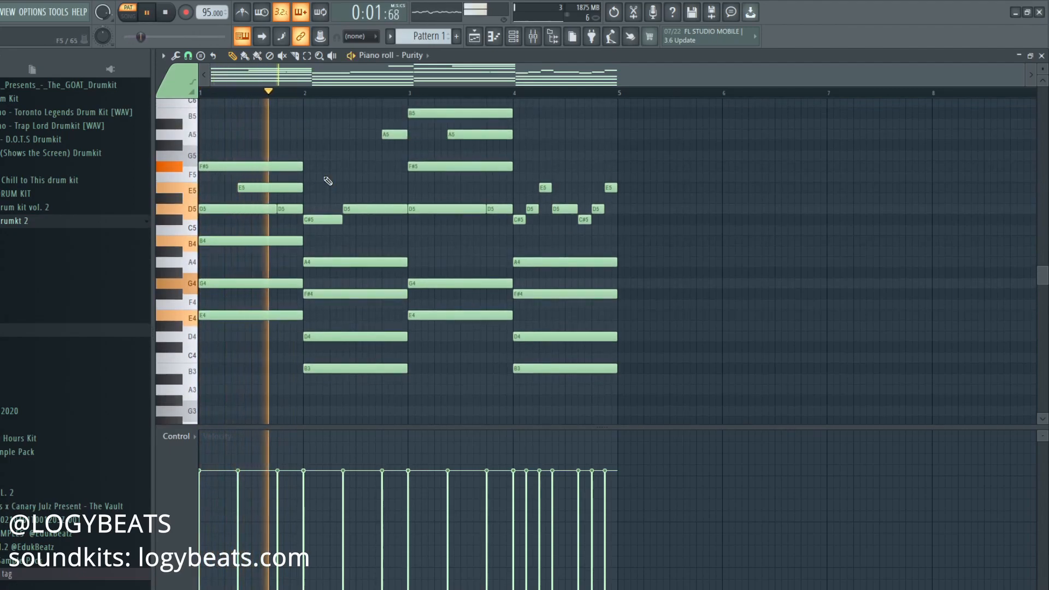
{"action": "scroll", "coordinate": [336, 180], "scroll_direction": "up", "scroll_amount": 1}
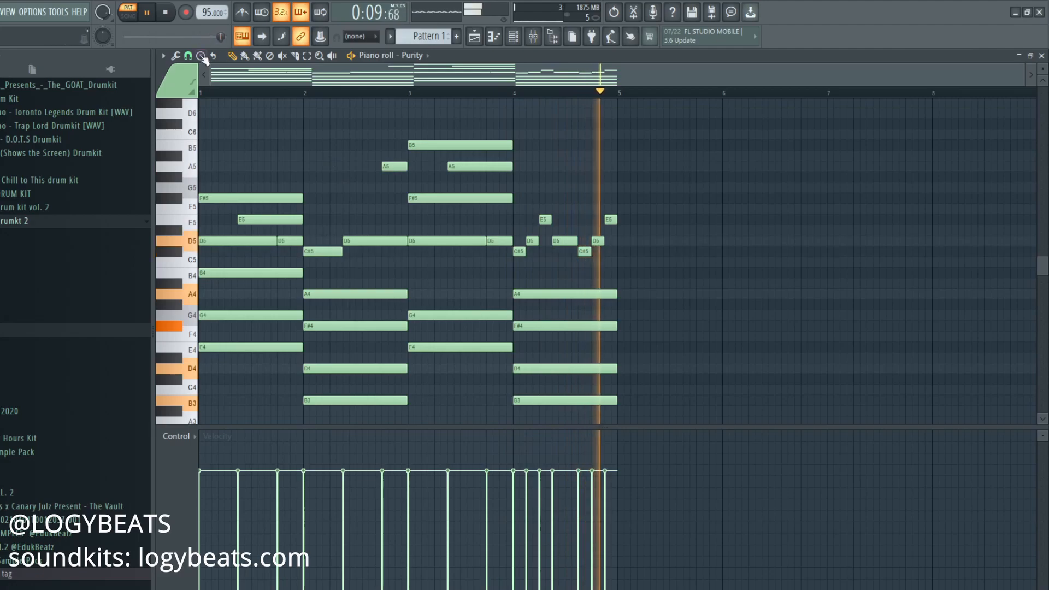
{"action": "key", "text": "space"}
Set the root note of the piano roll's scale highlighting to E
{"action": "left_click", "coordinate": [164, 56]}
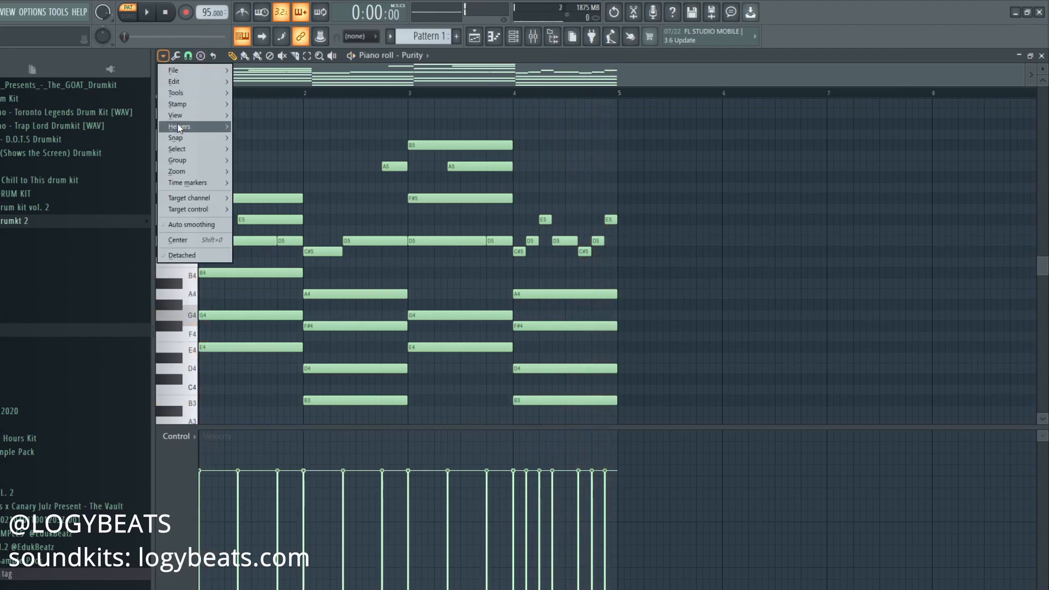
{"action": "mouse_move", "coordinate": [179, 126]}
{"action": "mouse_move", "coordinate": [264, 137]}
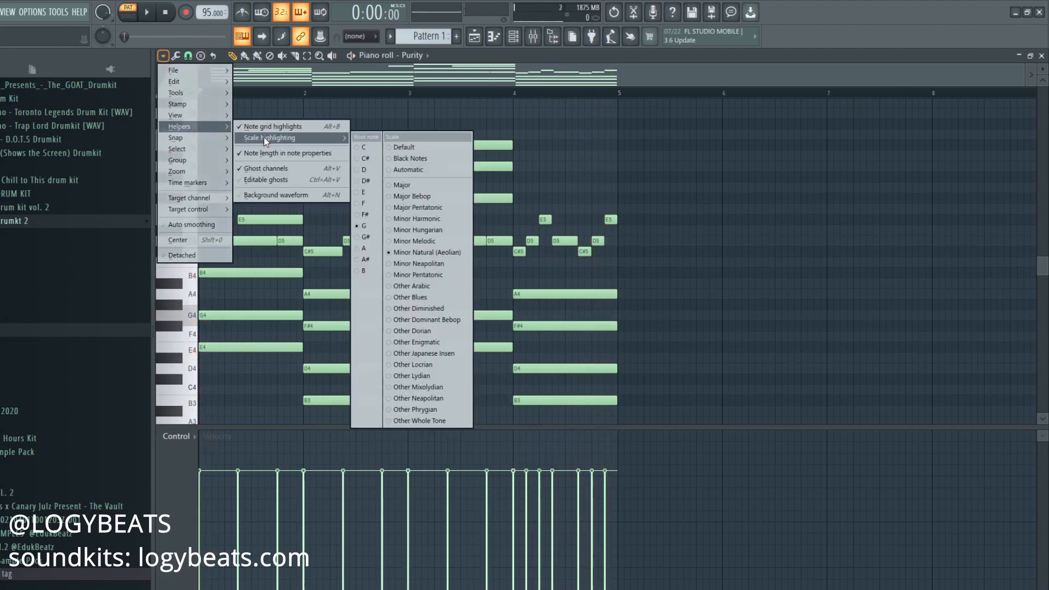
{"action": "left_click", "coordinate": [364, 195]}
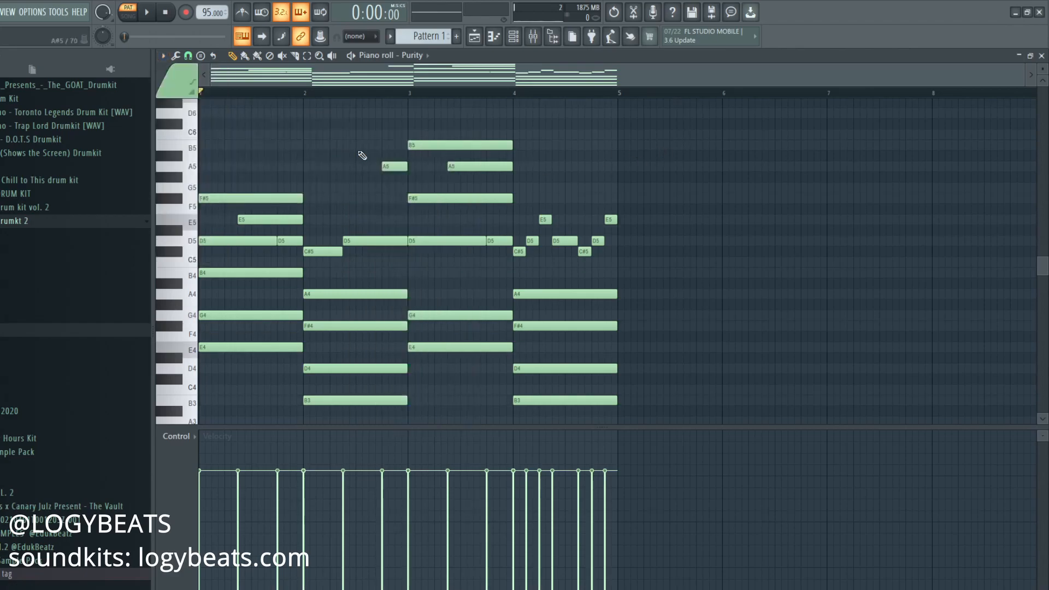
{"action": "scroll", "coordinate": [290, 149], "scroll_direction": "down", "scroll_amount": 3}
{"action": "scroll", "coordinate": [326, 146], "scroll_direction": "up", "scroll_amount": 3}
Add a Sytrus channel to the channel rack and load its Deep3 bass preset
{"action": "left_click", "coordinate": [515, 37]}
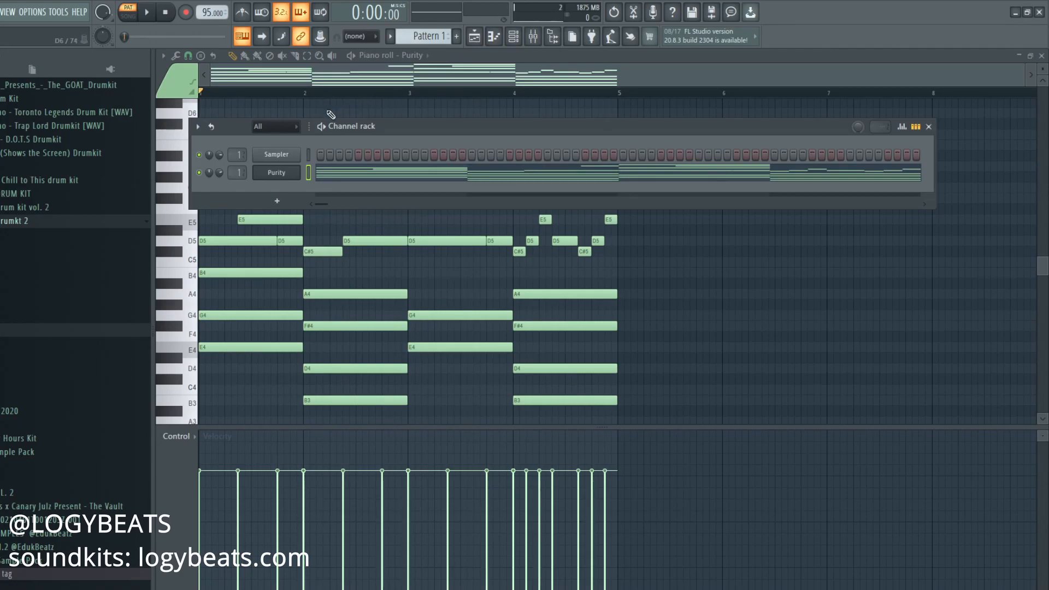
{"action": "left_click", "coordinate": [278, 201]}
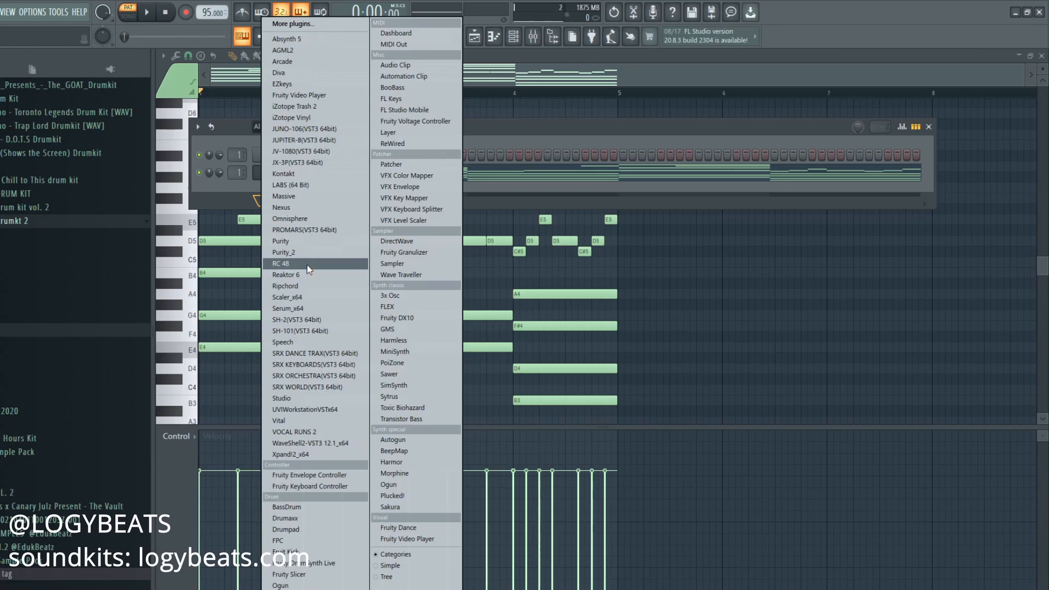
{"action": "left_click", "coordinate": [405, 396]}
{"action": "left_click", "coordinate": [229, 172]}
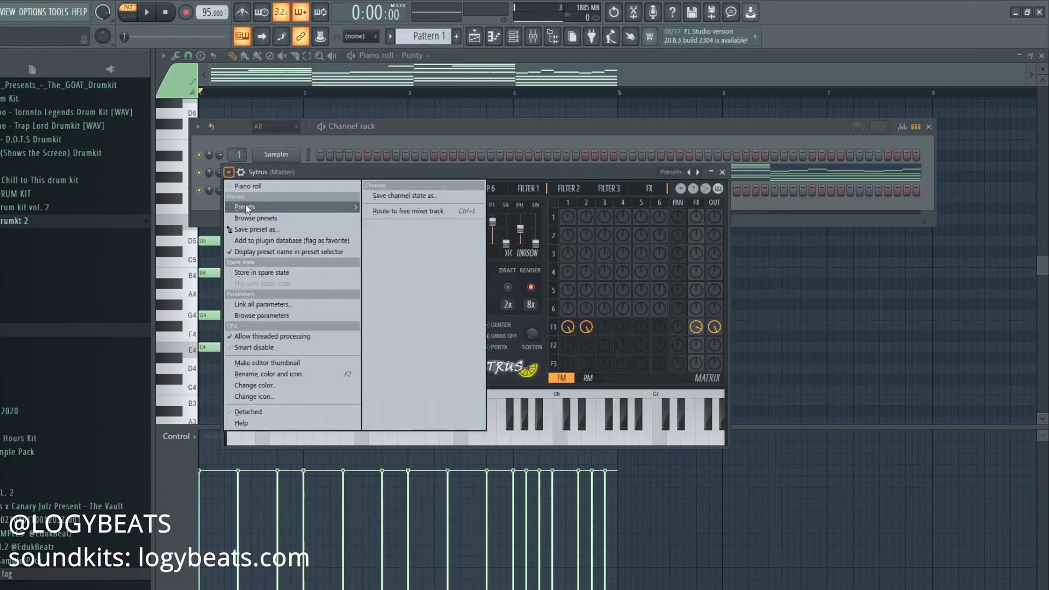
{"action": "mouse_move", "coordinate": [245, 206]}
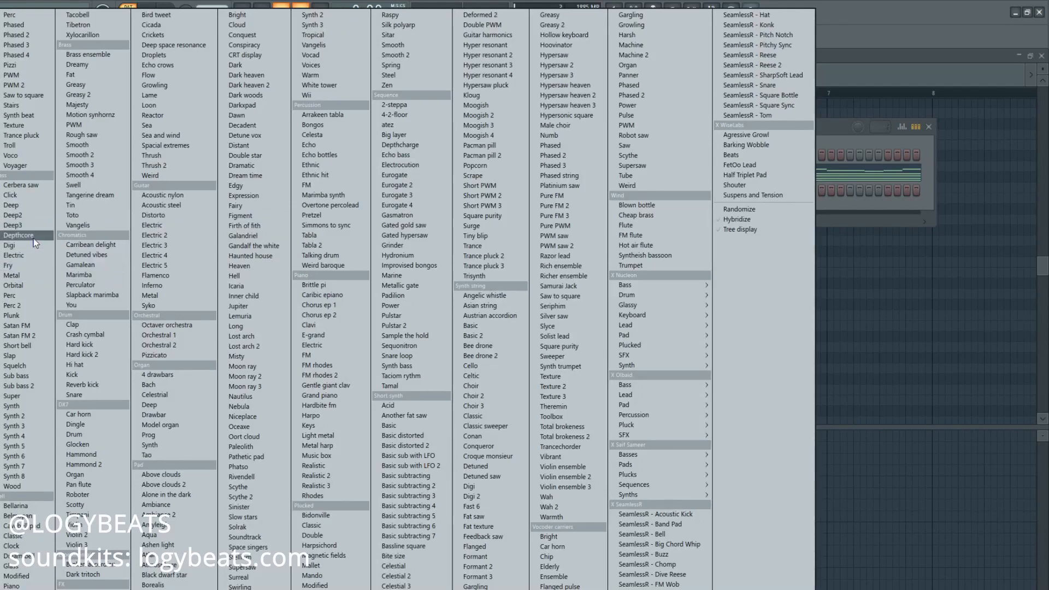
{"action": "left_click", "coordinate": [22, 225]}
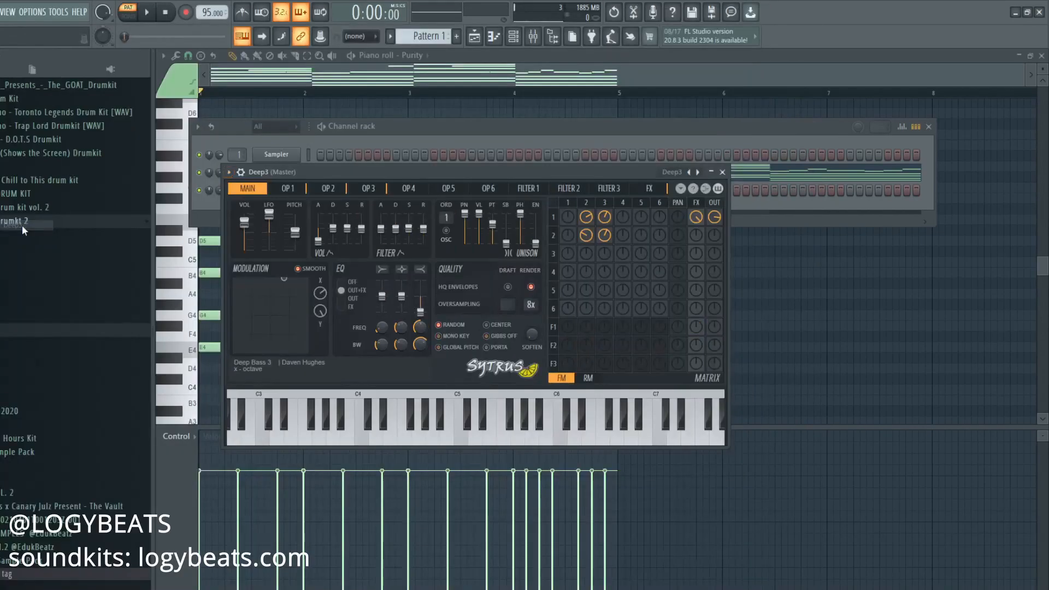
Switch Sytrus to the Deep2 preset and place its modulation point near the pad's upper edge, slightly left of centre
{"action": "left_click", "coordinate": [382, 127]}
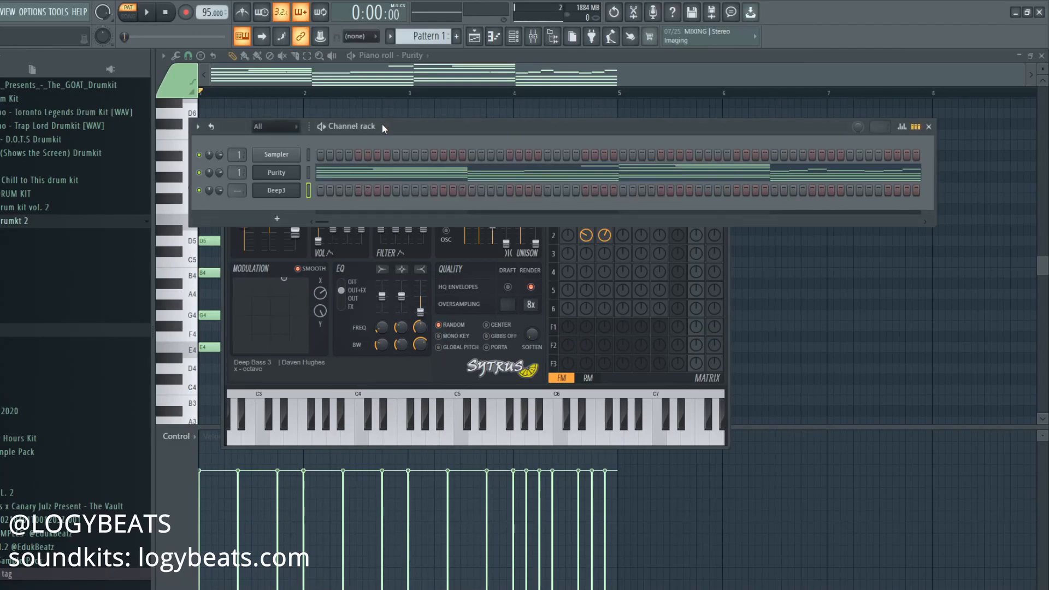
{"action": "left_click", "coordinate": [276, 190]}
{"action": "left_click", "coordinate": [276, 190]}
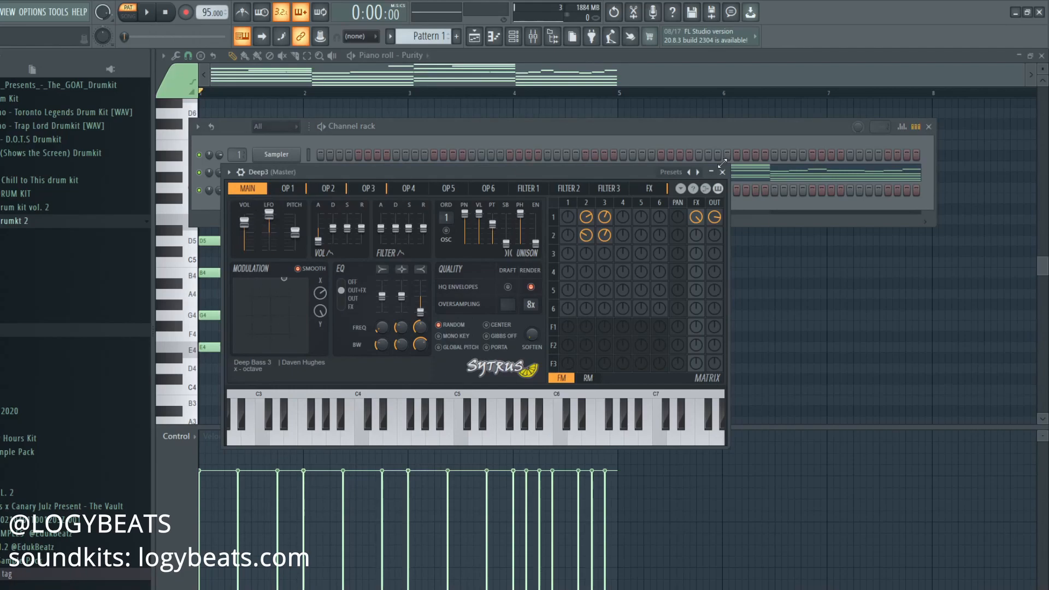
{"action": "left_click", "coordinate": [690, 172]}
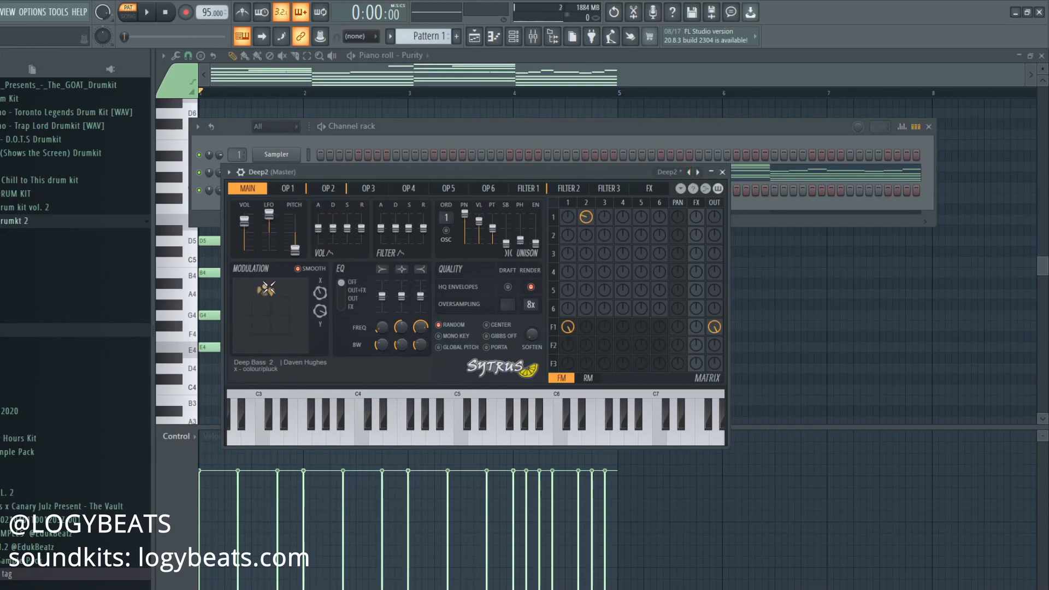
{"action": "left_click_drag", "start_coordinate": [264, 287], "coordinate": [257, 290]}
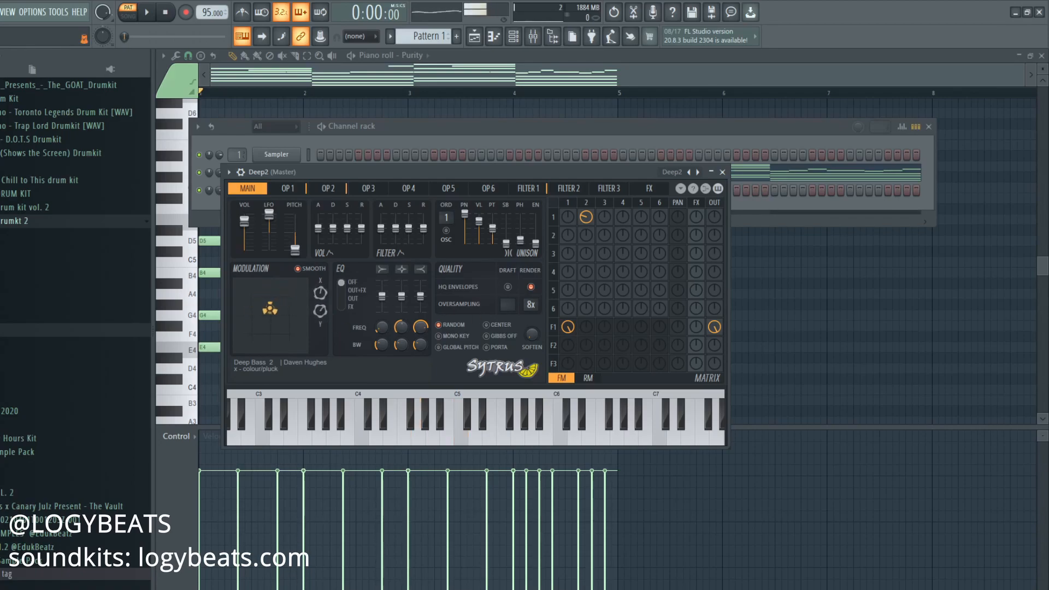
Open the Deep2 channel's piano roll and start bar 1 with a three-step E4 note followed by a one-step E4 note
{"action": "left_click", "coordinate": [250, 163]}
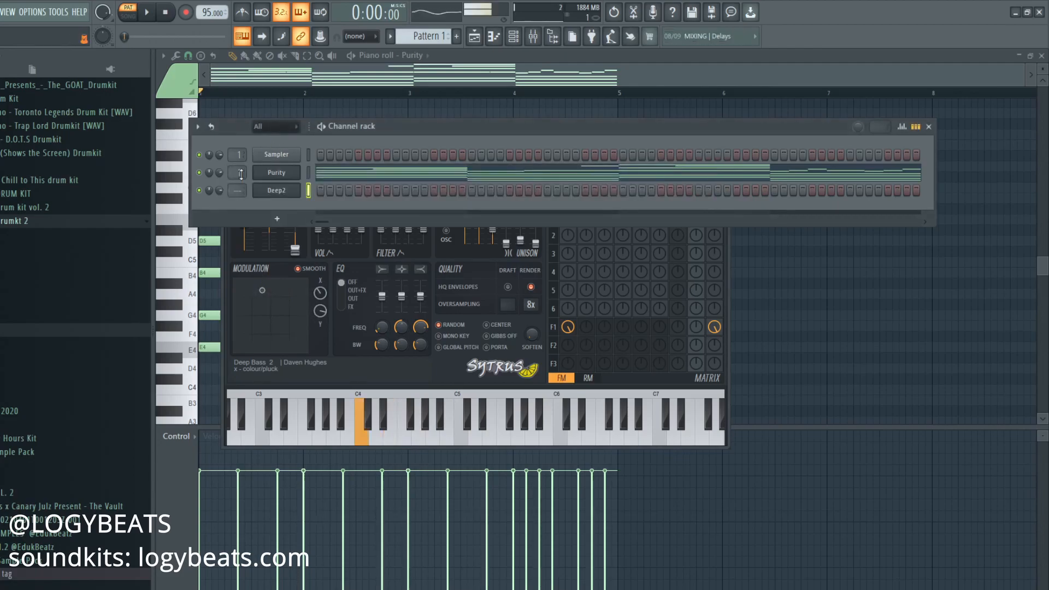
{"action": "right_click", "coordinate": [275, 192]}
{"action": "left_click", "coordinate": [343, 193]}
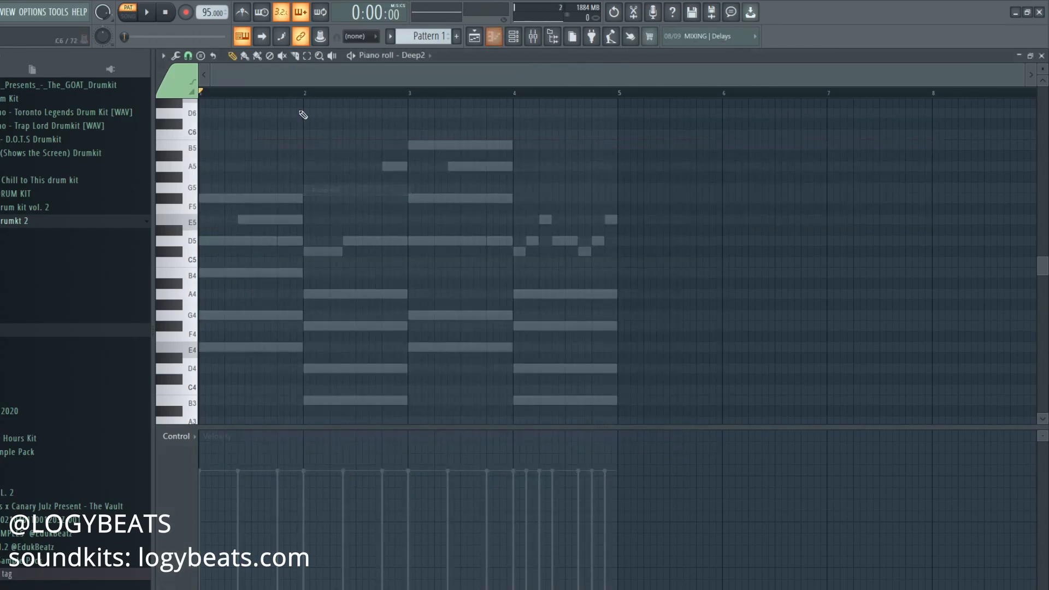
{"action": "scroll", "coordinate": [277, 180], "scroll_direction": "down", "scroll_amount": 2}
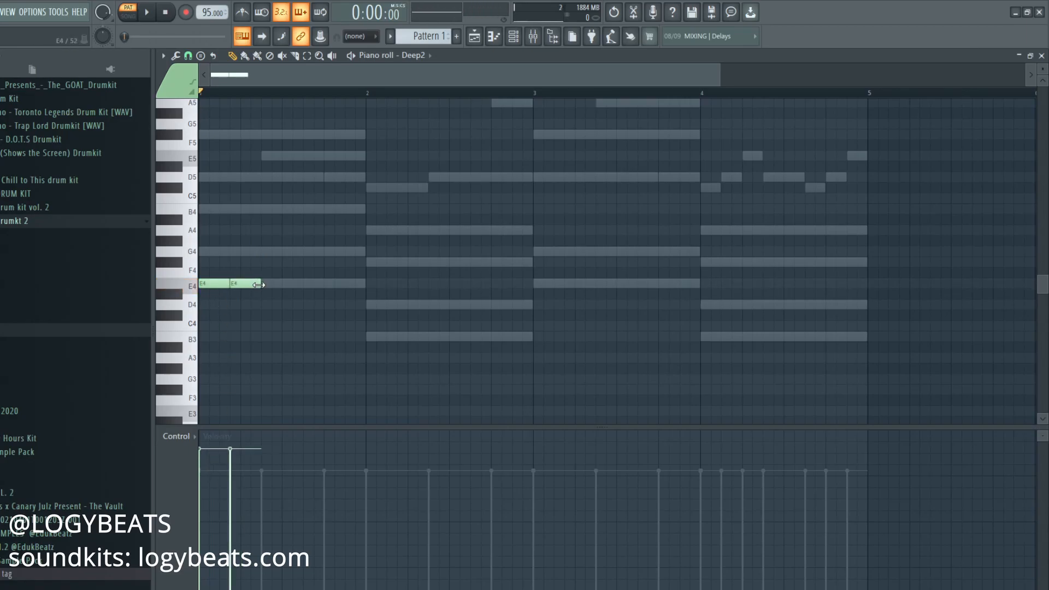
{"action": "key", "text": "space"}
{"action": "key", "text": "space"}
{"action": "key", "text": "space"}
End bar 1 with one-step E4 and D4 notes and open bar 2 with three-step and one-step B3, then one-step A3 and B3
{"action": "left_click", "coordinate": [350, 284]}
{"action": "left_click", "coordinate": [360, 304]}
{"action": "left_click", "coordinate": [370, 346]}
{"action": "left_click_drag", "start_coordinate": [365, 343], "coordinate": [407, 338]}
{"action": "left_click", "coordinate": [404, 338]}
{"action": "left_click", "coordinate": [431, 337]}
{"action": "left_click", "coordinate": [423, 358]}
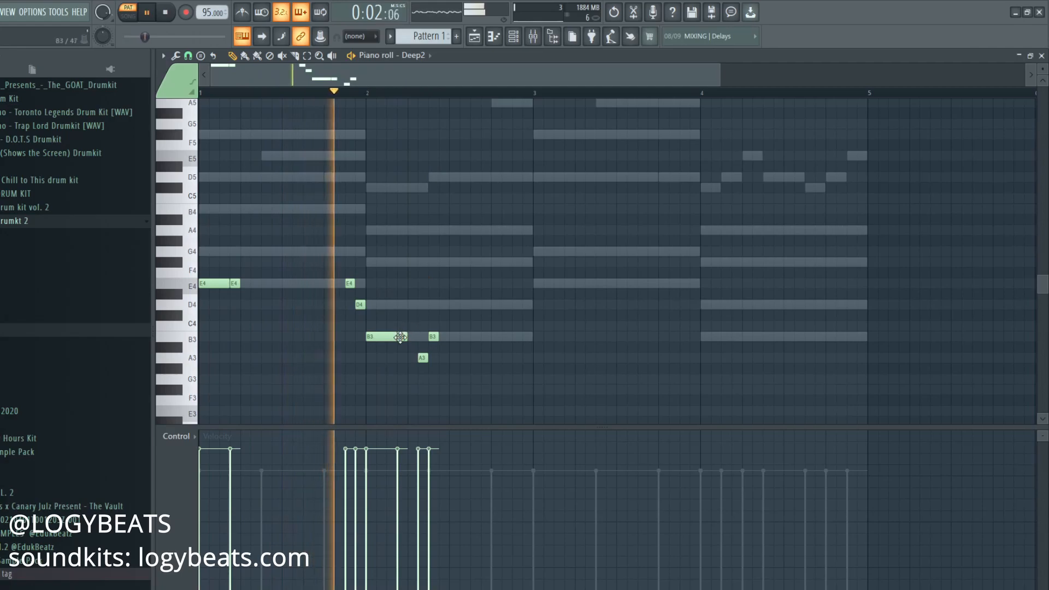
Audition the bass line and add two consecutive two-step B3 notes in the second half of bar 2
{"action": "key", "text": "space"}
{"action": "key", "text": "space"}
{"action": "key", "text": "space"}
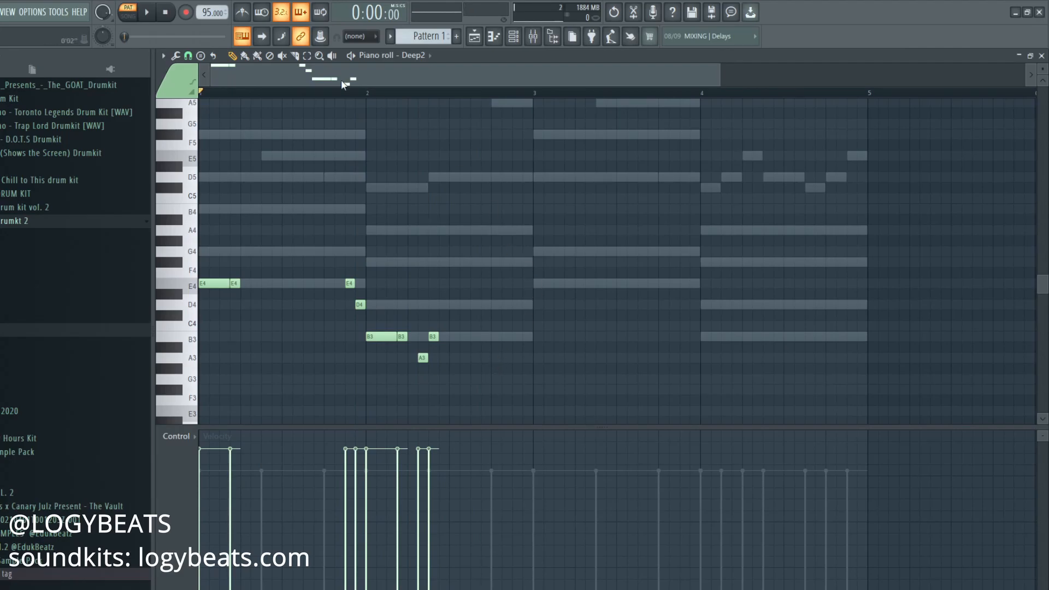
{"action": "left_click_drag", "start_coordinate": [342, 82], "coordinate": [342, 90]}
{"action": "scroll", "coordinate": [341, 90], "scroll_direction": "down", "scroll_amount": 2}
{"action": "key", "text": "space"}
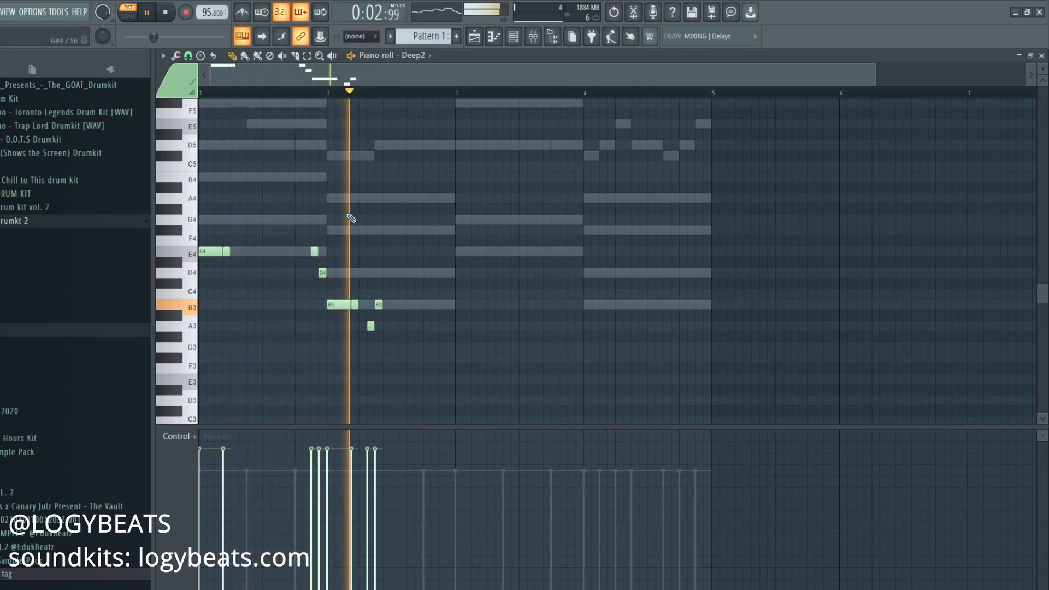
{"action": "left_click", "coordinate": [410, 304]}
{"action": "key", "text": "space"}
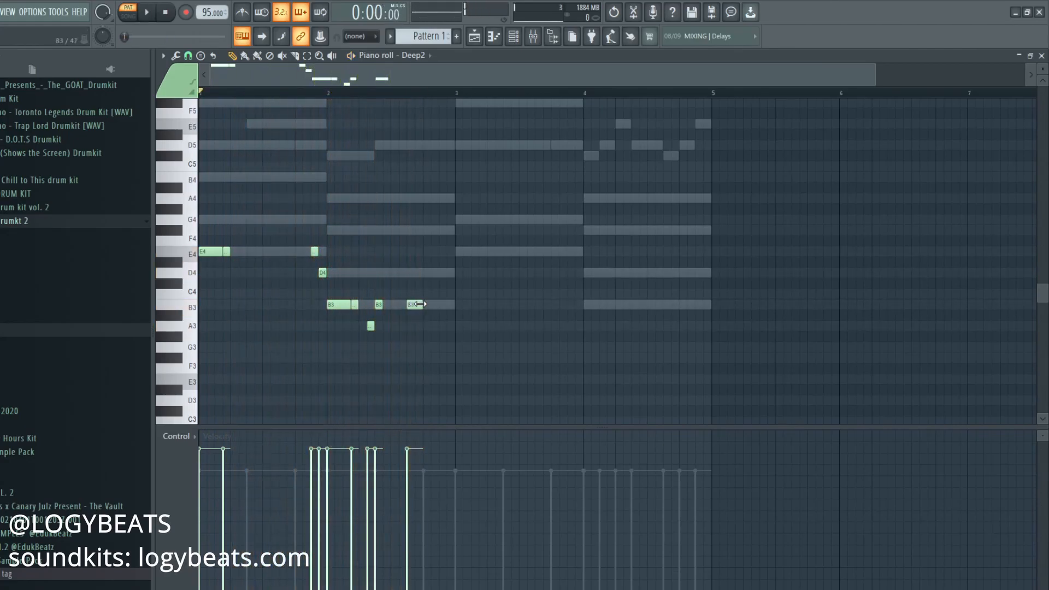
{"action": "left_click", "coordinate": [391, 91]}
{"action": "key", "text": "space"}
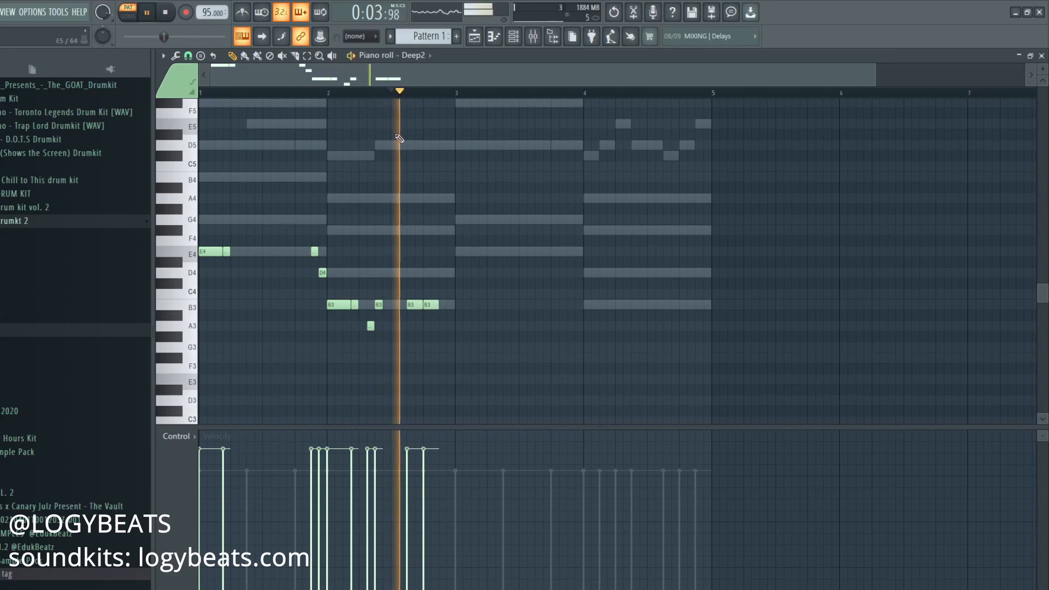
Shorten bar 2's last B3 note to one step and finish the bar with a one-step C4 and a two-step E4
{"action": "key", "text": "space"}
{"action": "key", "text": "space"}
{"action": "key", "text": "space"}
{"action": "key", "text": "space"}
{"action": "left_click_drag", "start_coordinate": [447, 276], "coordinate": [447, 255]}
{"action": "key", "text": "space"}
{"action": "key", "text": "space"}
Duplicate the two-bar bass line into bars 3 and 4 and use G4 for bar 3's one-step second note
{"action": "left_click_drag", "start_coordinate": [479, 215], "coordinate": [103, 433]}
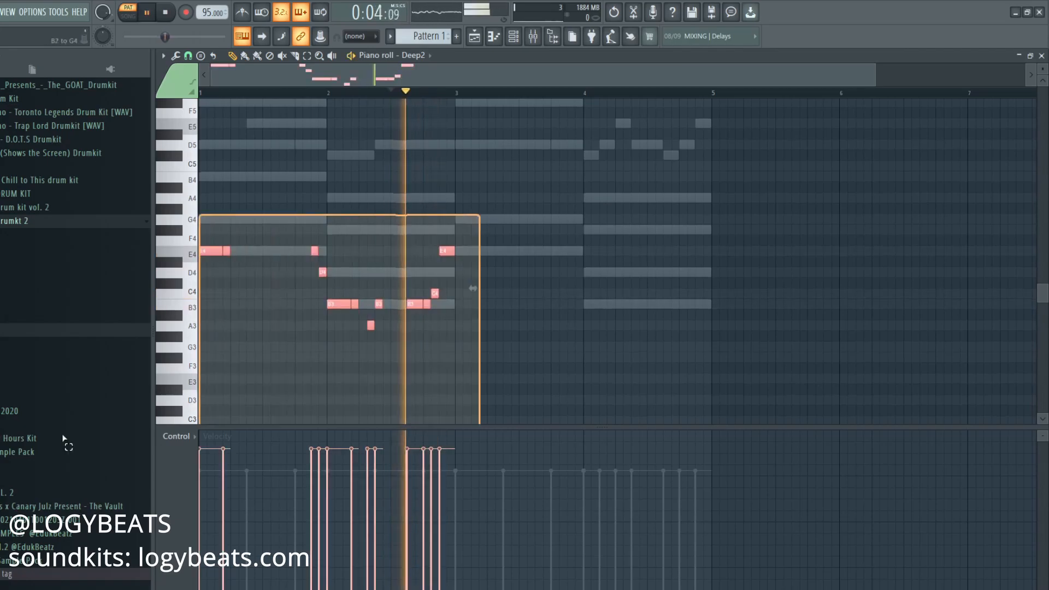
{"action": "key", "text": "ctrl+b"}
{"action": "left_click", "coordinate": [482, 178], "text": "ctrl"}
{"action": "scroll", "coordinate": [483, 273], "scroll_direction": "up", "scroll_amount": 1}
{"action": "key", "text": "space"}
{"action": "key", "text": "space"}
{"action": "left_click", "coordinate": [482, 247]}
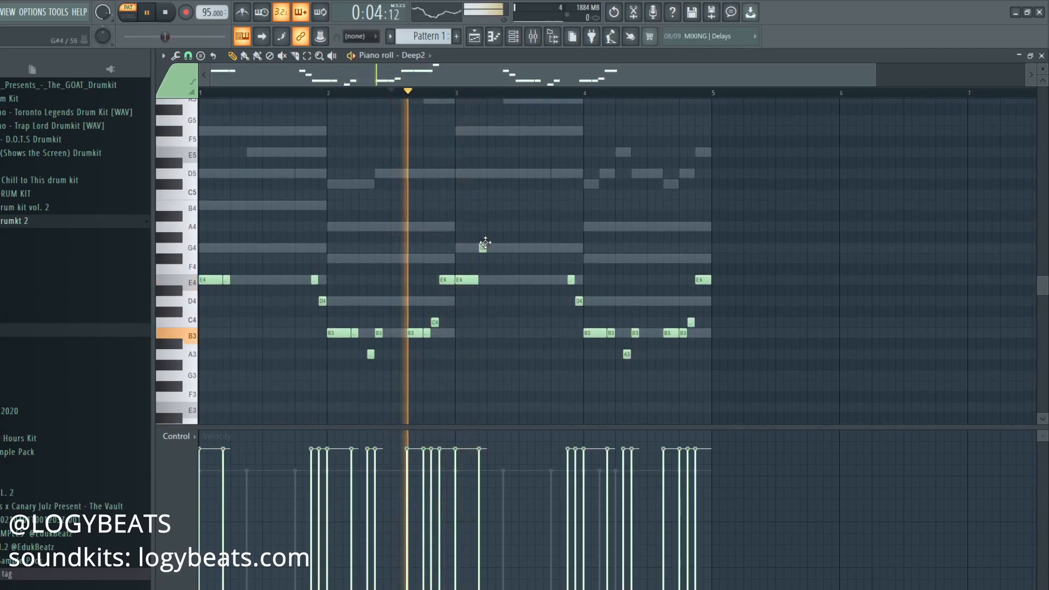
Try an extra G4 bass note at two different places in bar 3, auditioning each one
{"action": "left_click", "coordinate": [506, 248]}
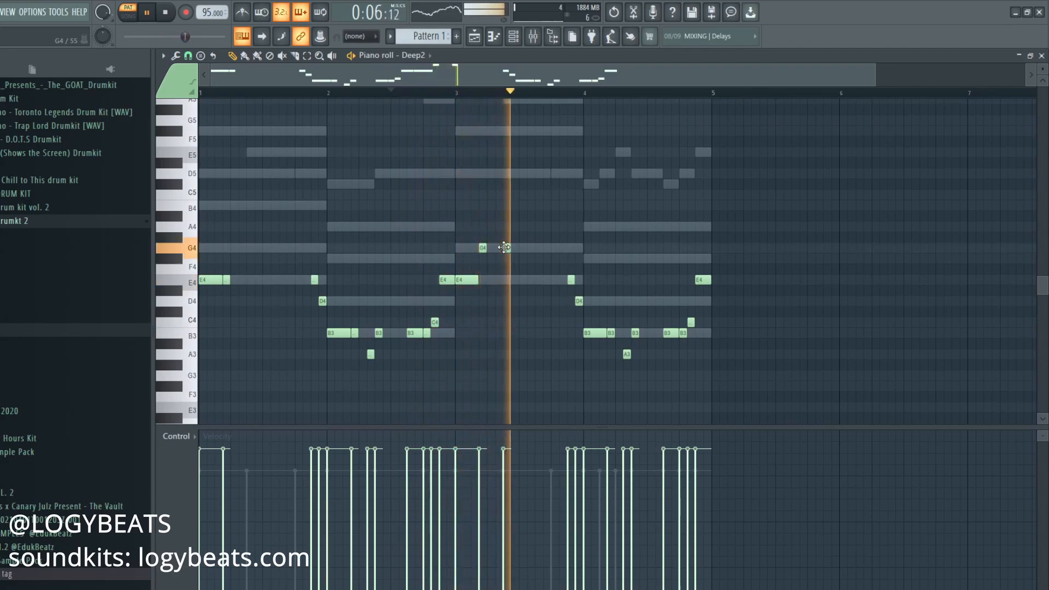
{"action": "key", "text": "space"}
{"action": "key", "text": "space"}
{"action": "right_click", "coordinate": [507, 247]}
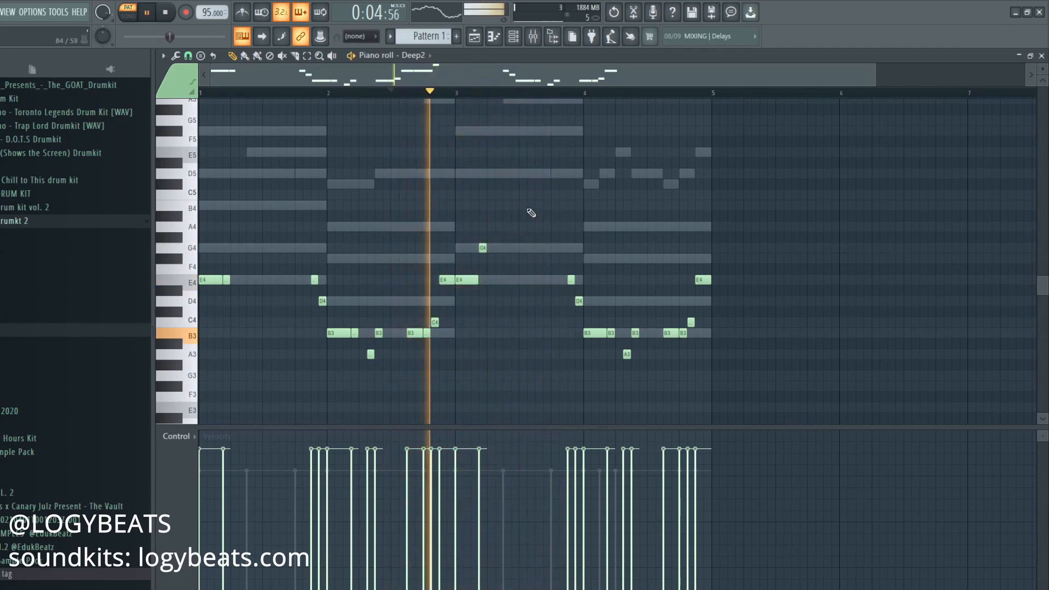
{"action": "left_click", "coordinate": [553, 248]}
{"action": "key", "text": "space"}
{"action": "key", "text": "space"}
{"action": "right_click", "coordinate": [558, 248]}
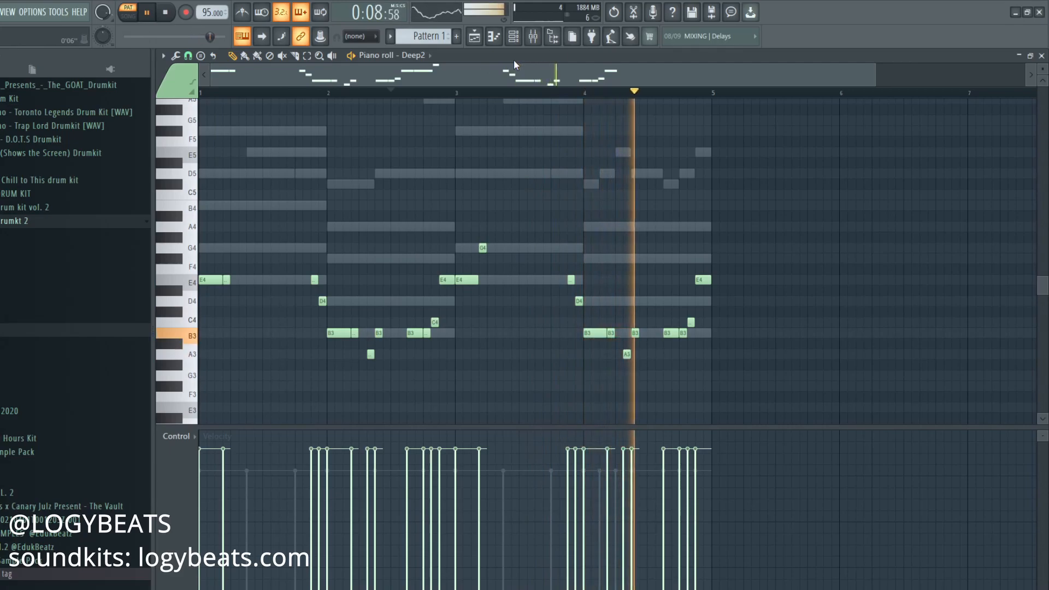
Replace the first two B3 notes of bar 4 with one four-step B3 note and audition from late bar 3
{"action": "left_click", "coordinate": [546, 94]}
{"action": "key", "text": "space"}
{"action": "left_click_drag", "start_coordinate": [596, 339], "coordinate": [611, 337]}
{"action": "key", "text": "space"}
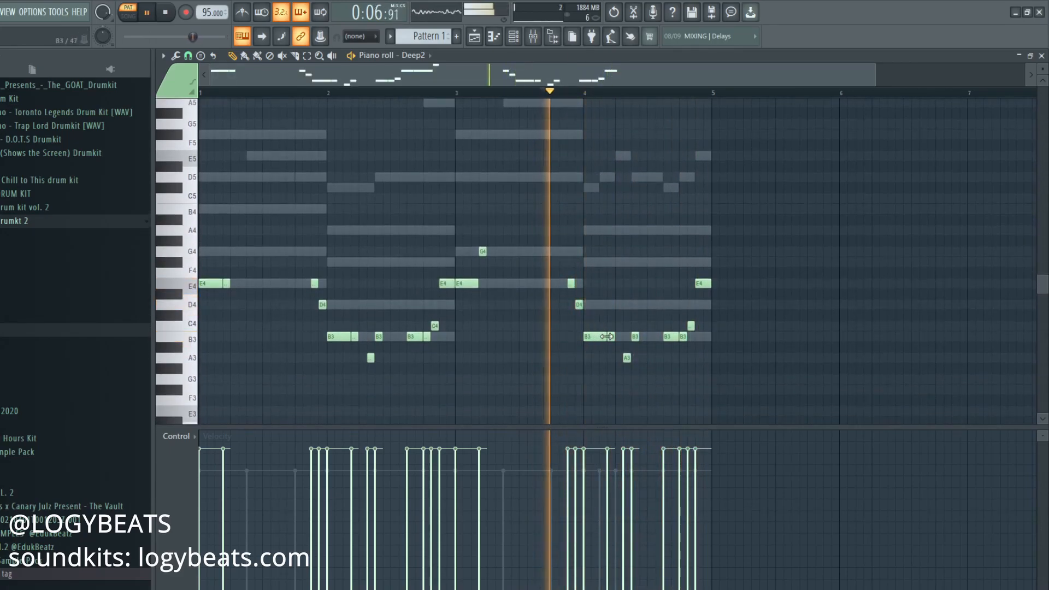
{"action": "scroll", "coordinate": [611, 333], "scroll_direction": "down", "scroll_amount": 2}
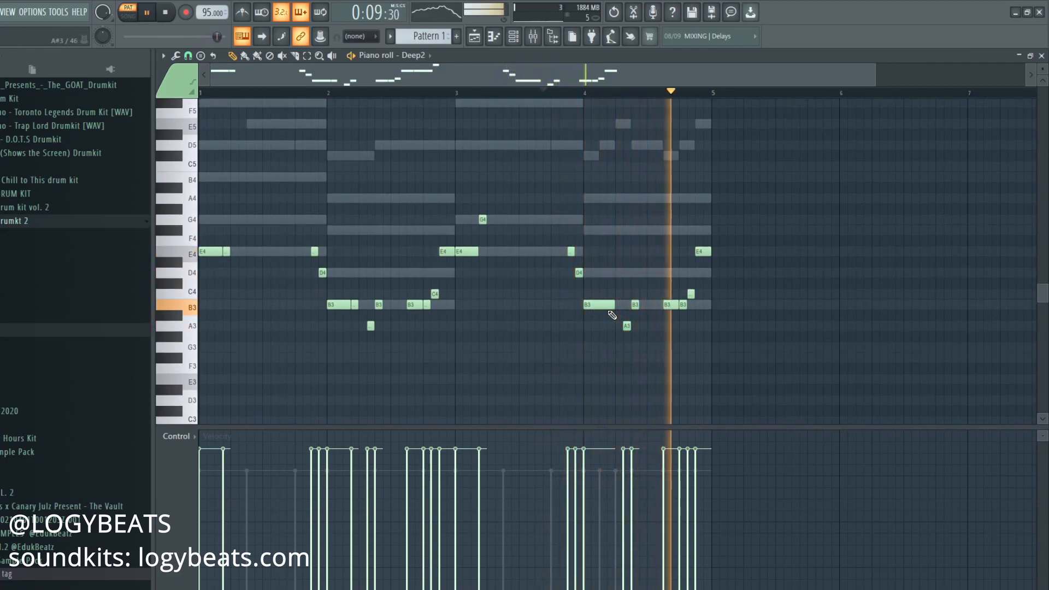
{"action": "key", "text": "space"}
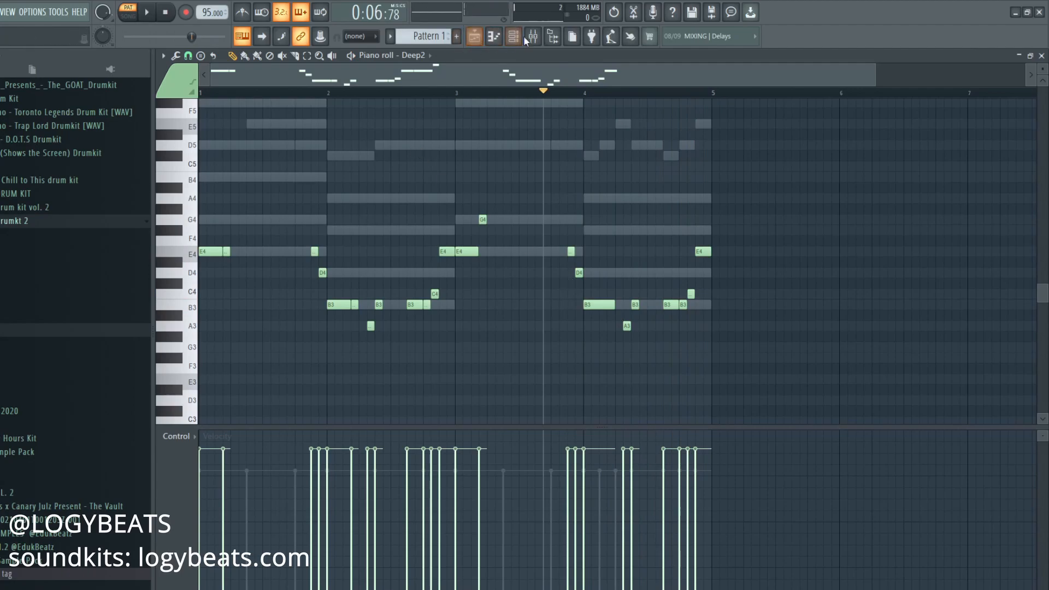
Add the Club Clap sample from the drum kit's clap folder to the channel rack as a new channel
{"action": "left_click", "coordinate": [522, 36]}
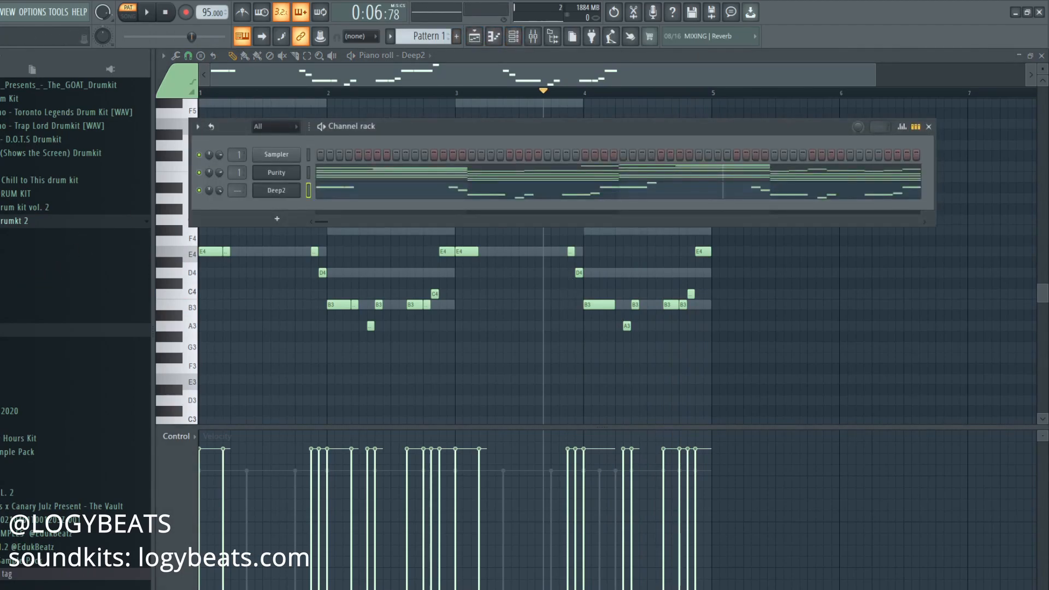
{"action": "left_click", "coordinate": [1, 249]}
{"action": "scroll", "coordinate": [2, 341], "scroll_direction": "down", "scroll_amount": 4}
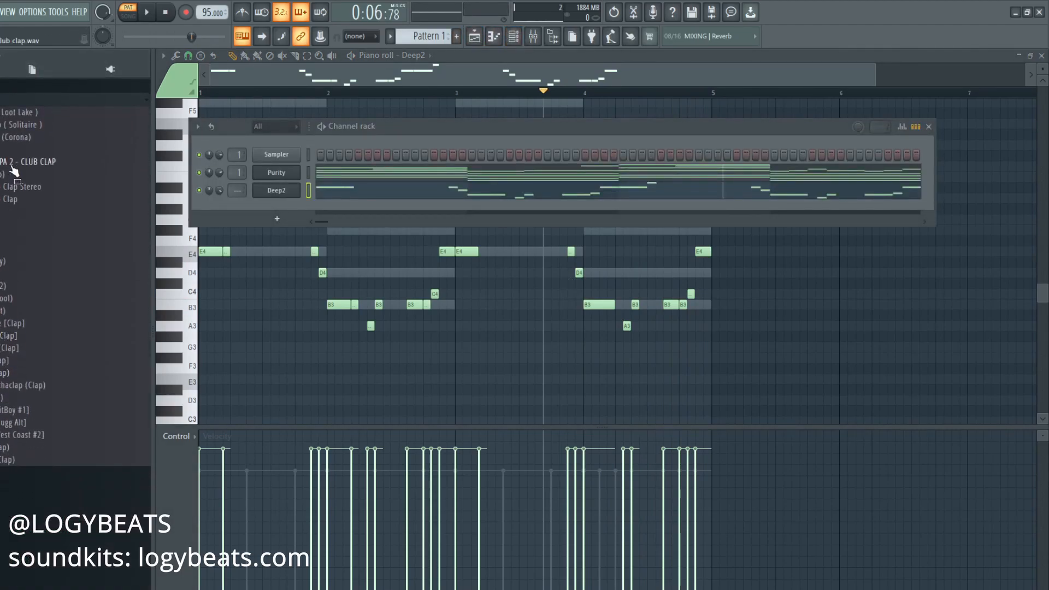
{"action": "left_click_drag", "start_coordinate": [247, 204], "coordinate": [259, 199]}
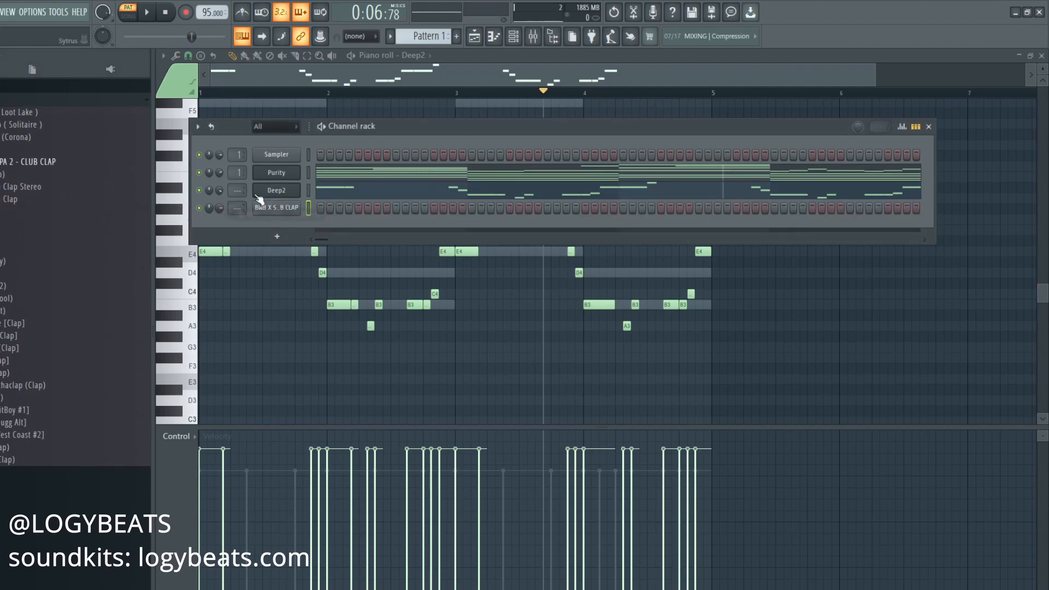
Place claps on steps 5 and 13 of every bar, and open the Deep2 bass in the piano roll to audition the pattern
{"action": "left_click", "coordinate": [210, 127]}
{"action": "left_click", "coordinate": [350, 191]}
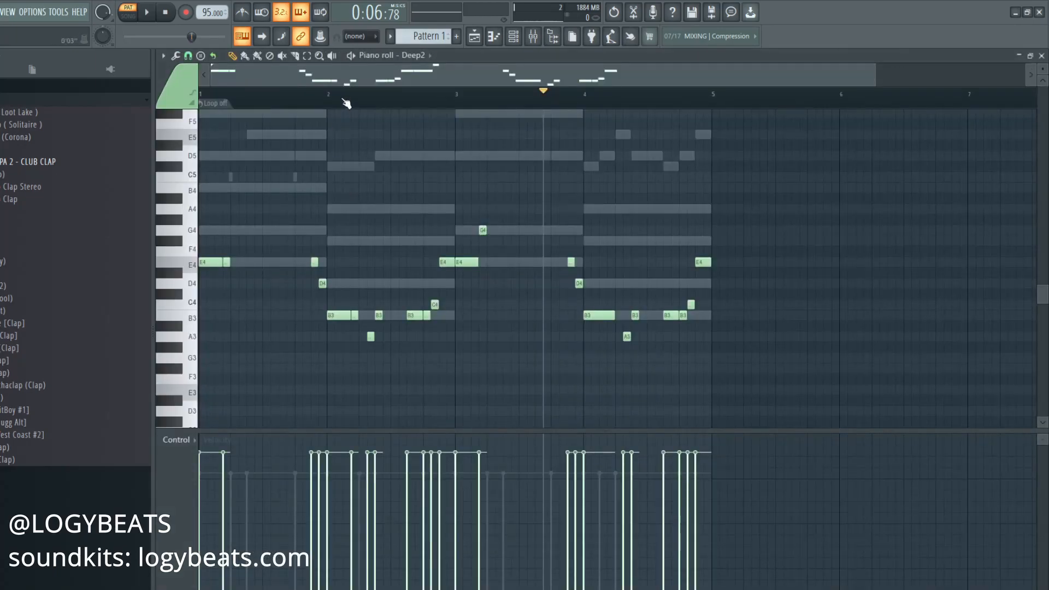
{"action": "key", "text": "space"}
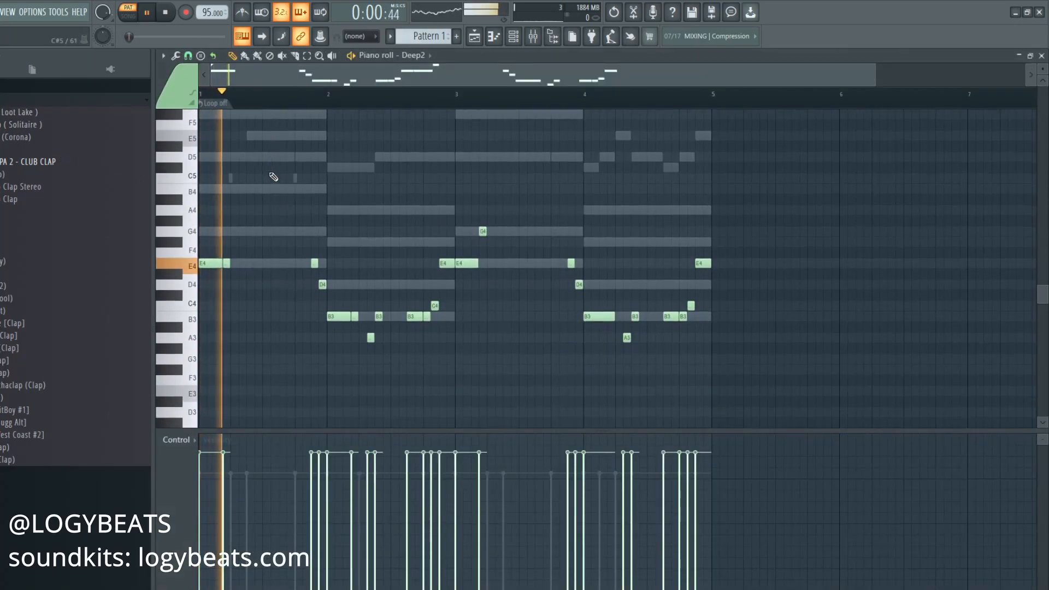
{"action": "key", "text": "space"}
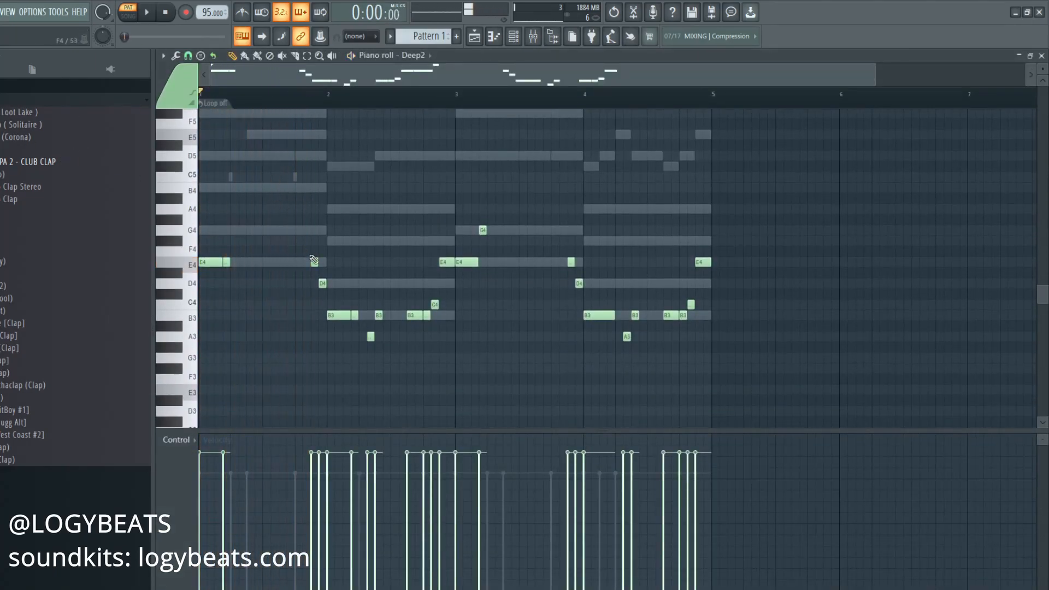
Delete the last two bass notes of bar 1 and the opening B3 notes of bar 2, and put a two-step B3 after bar 2's A3
{"action": "key", "text": "space"}
{"action": "left_click", "coordinate": [371, 336]}
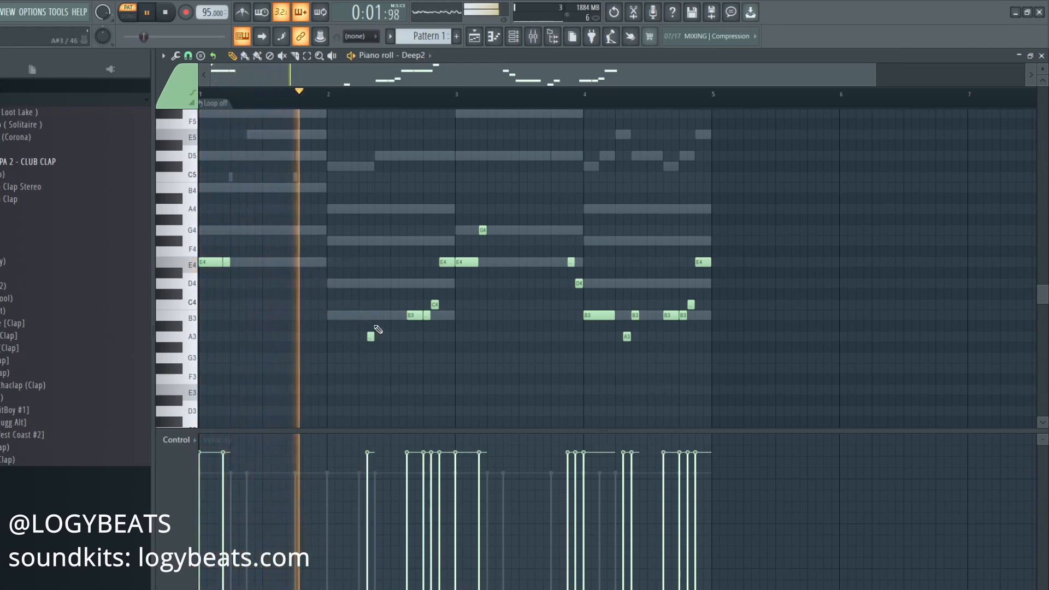
{"action": "left_click", "coordinate": [379, 315]}
{"action": "key", "text": "space"}
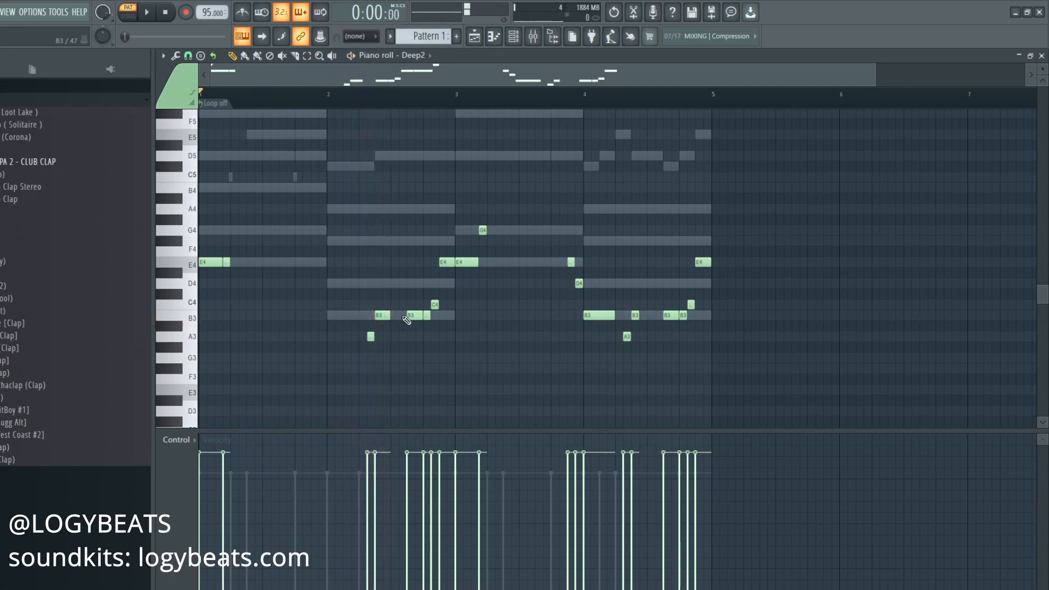
Rework the end of bar 2 as a four-step B3, two-step B3 and two-step D4, deleting bar 3's opening E4 and G4
{"action": "left_click", "coordinate": [395, 316]}
{"action": "right_click", "coordinate": [437, 304]}
{"action": "left_click_drag", "start_coordinate": [405, 314], "coordinate": [421, 313]}
{"action": "left_click", "coordinate": [428, 315]}
{"action": "right_click", "coordinate": [447, 263]}
{"action": "right_click", "coordinate": [468, 262]}
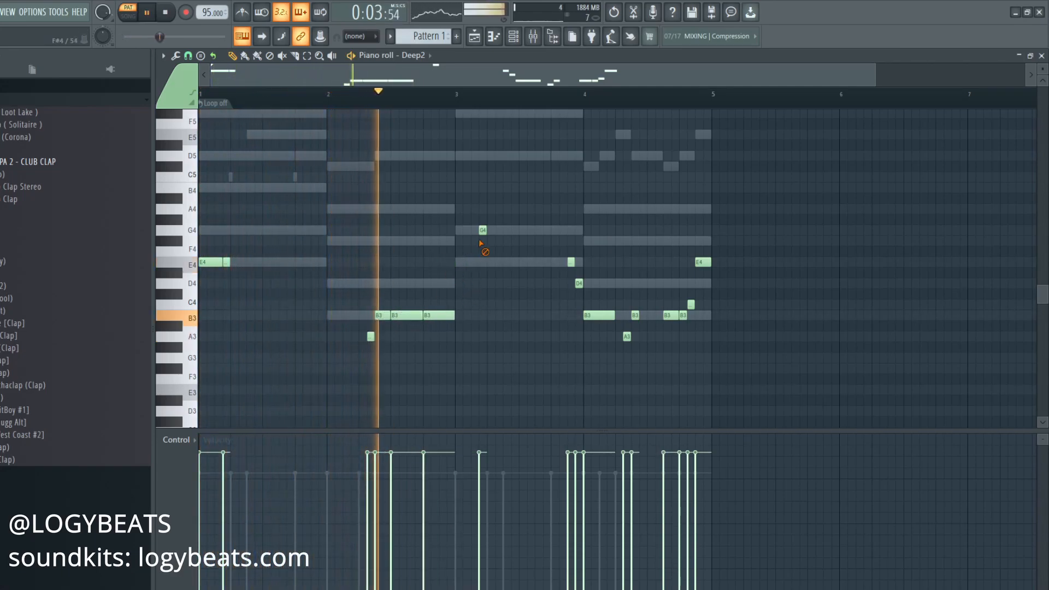
{"action": "right_click", "coordinate": [483, 231]}
{"action": "key", "text": "space"}
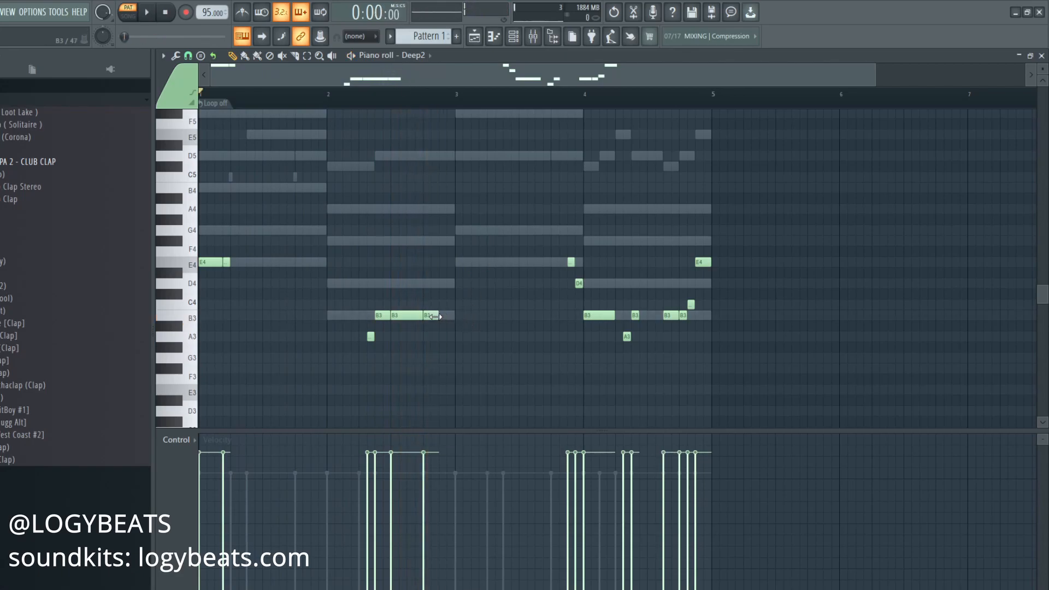
{"action": "key", "text": "space"}
Delete the remaining bass notes in bars 3 and 4, and duplicate the first two bars' bass line into them
{"action": "right_click", "coordinate": [579, 283]}
{"action": "right_click", "coordinate": [571, 262]}
{"action": "right_click", "coordinate": [600, 316]}
{"action": "right_click", "coordinate": [635, 315]}
{"action": "right_click", "coordinate": [626, 337]}
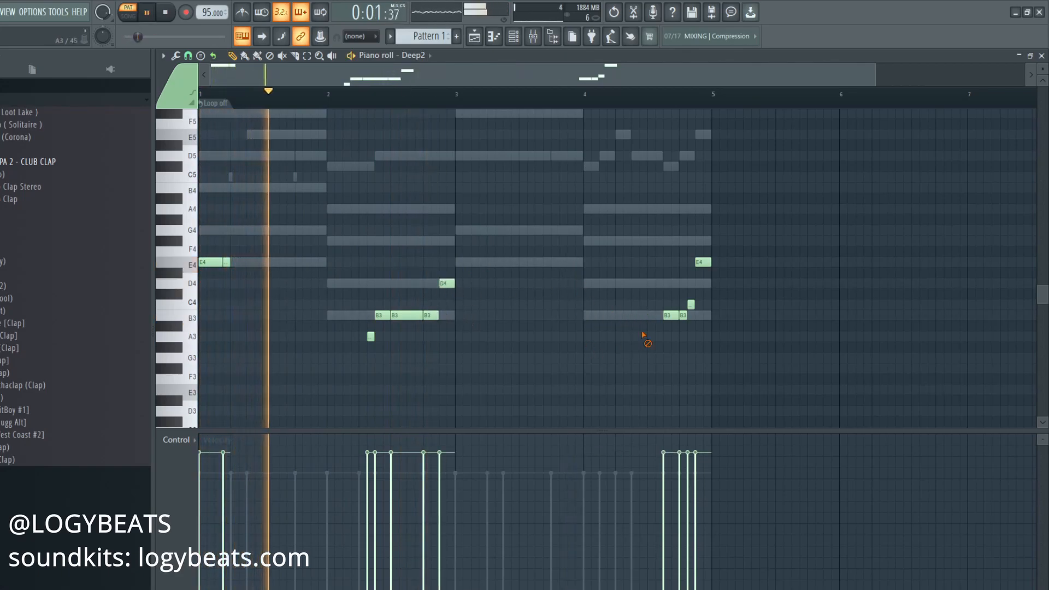
{"action": "right_click", "coordinate": [671, 315]}
{"action": "right_click", "coordinate": [703, 263]}
{"action": "left_click_drag", "start_coordinate": [660, 380], "coordinate": [199, 203]}
{"action": "key", "text": "ctrl+b"}
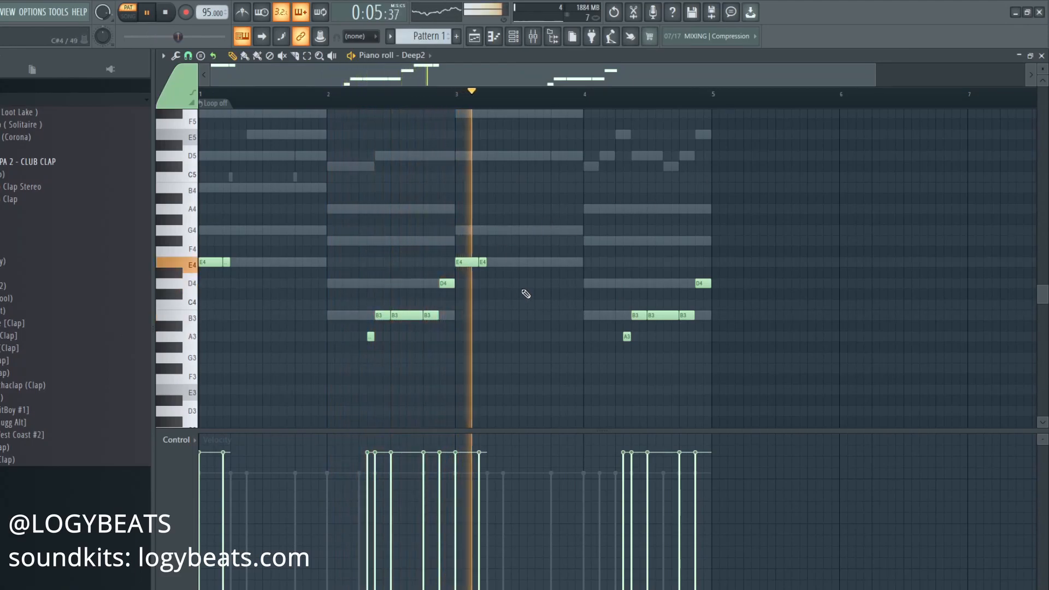
Add a one-step B3 followed by a two-step E4 after the opening E4 notes of bar 3
{"action": "left_click", "coordinate": [507, 262]}
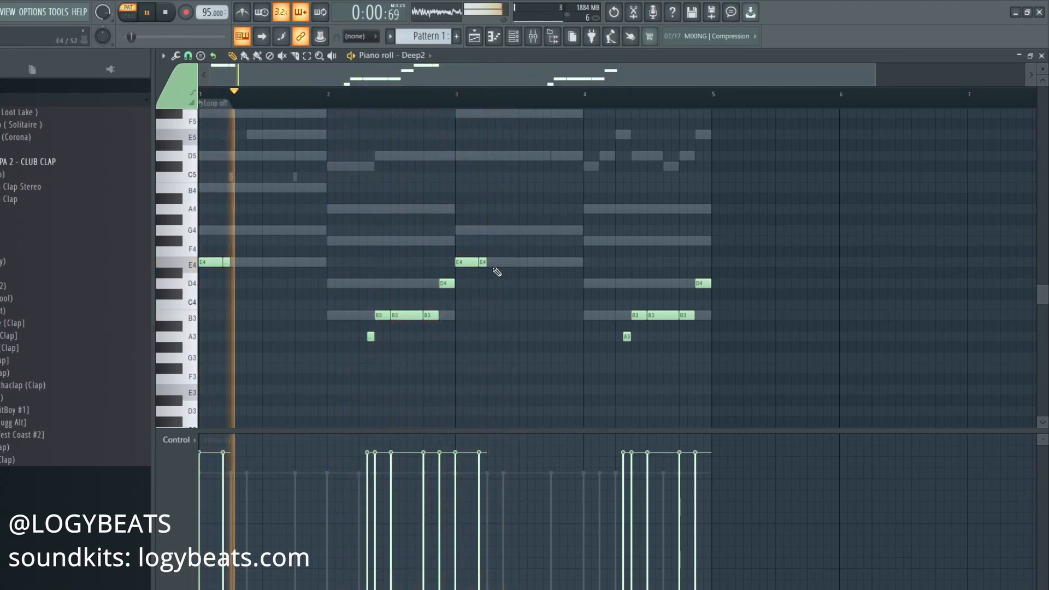
{"action": "left_click", "coordinate": [499, 315]}
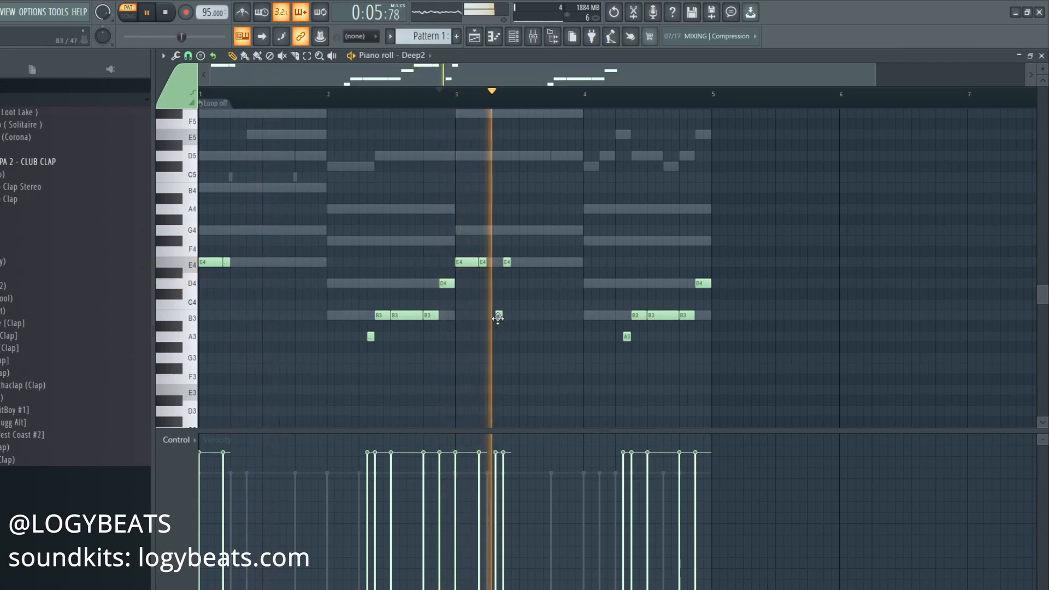
{"action": "left_click_drag", "start_coordinate": [510, 263], "coordinate": [518, 262]}
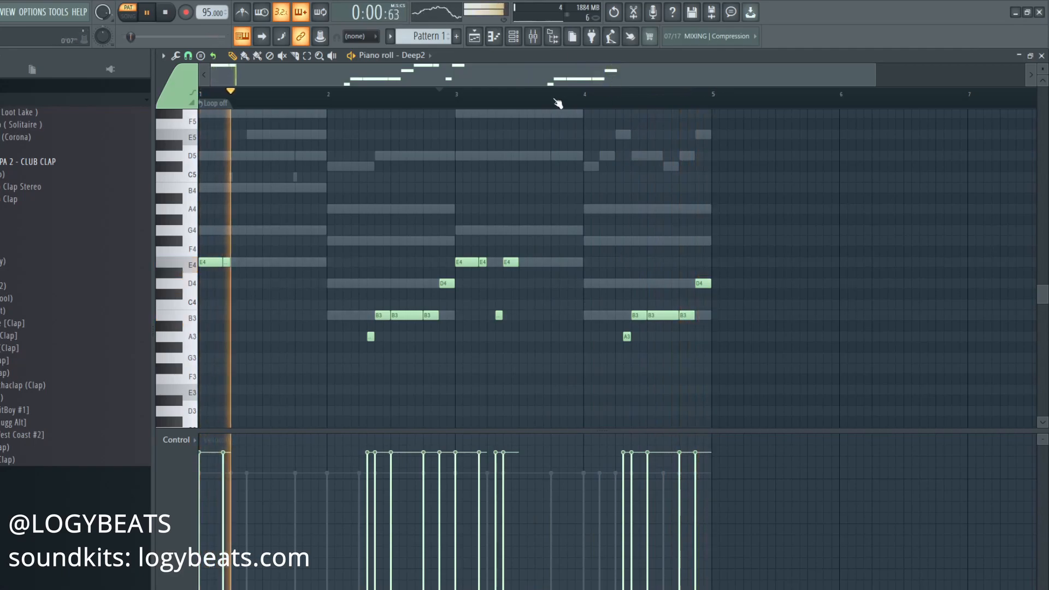
Audition bar 4, shorten its last B3 to one step and insert a one-step C4 before the final D4
{"action": "left_click", "coordinate": [591, 98]}
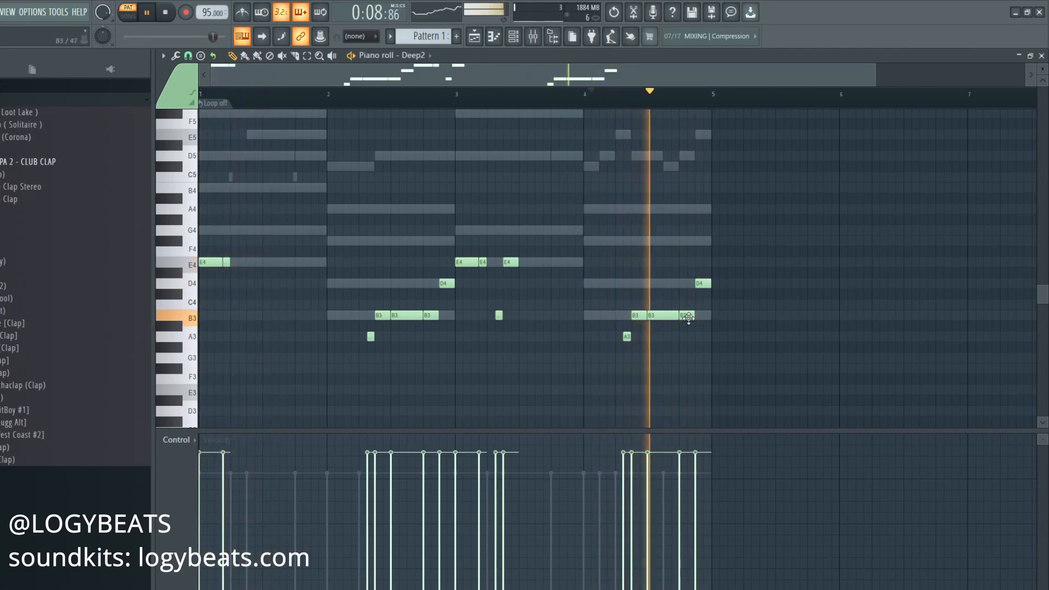
{"action": "left_click_drag", "start_coordinate": [693, 318], "coordinate": [687, 318]}
{"action": "left_click", "coordinate": [691, 304]}
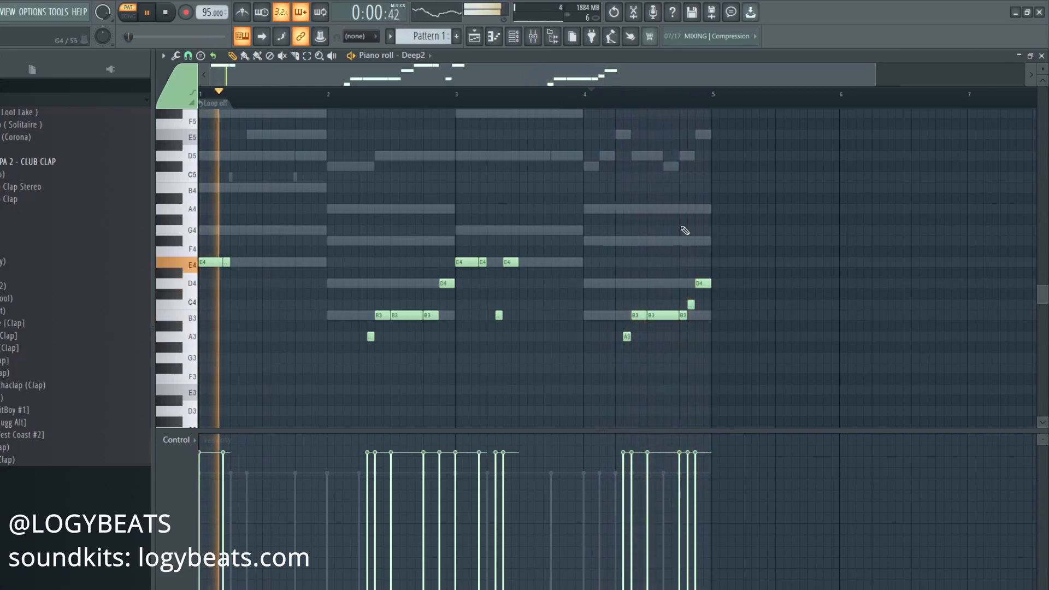
{"action": "key", "text": "space"}
Switch the Sytrus bass to the Deep preset and move its modulation point toward the lower-right corner of the XY pad
{"action": "key", "text": "F6"}
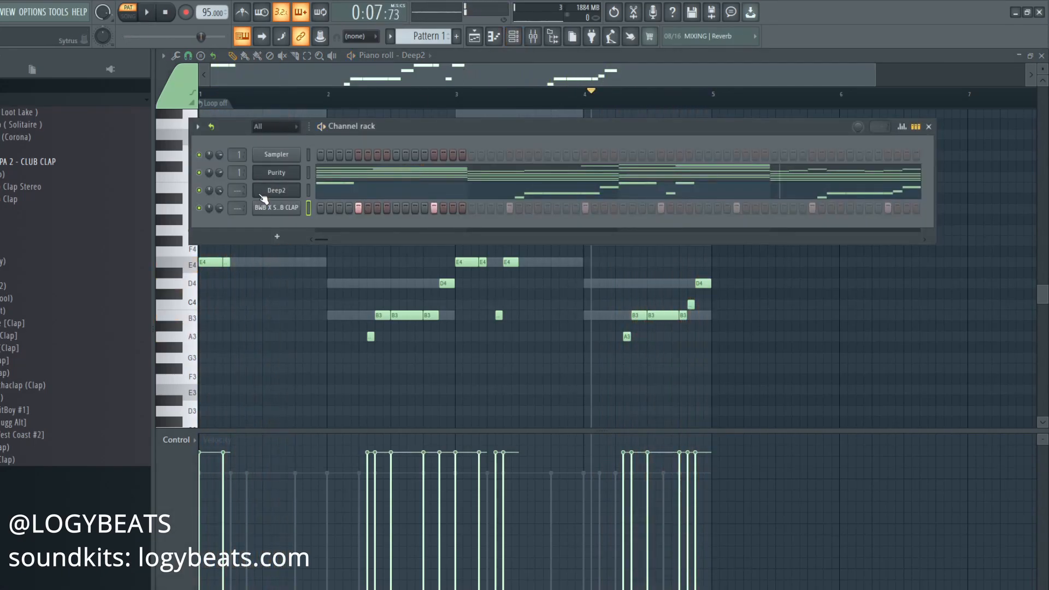
{"action": "left_click", "coordinate": [263, 191]}
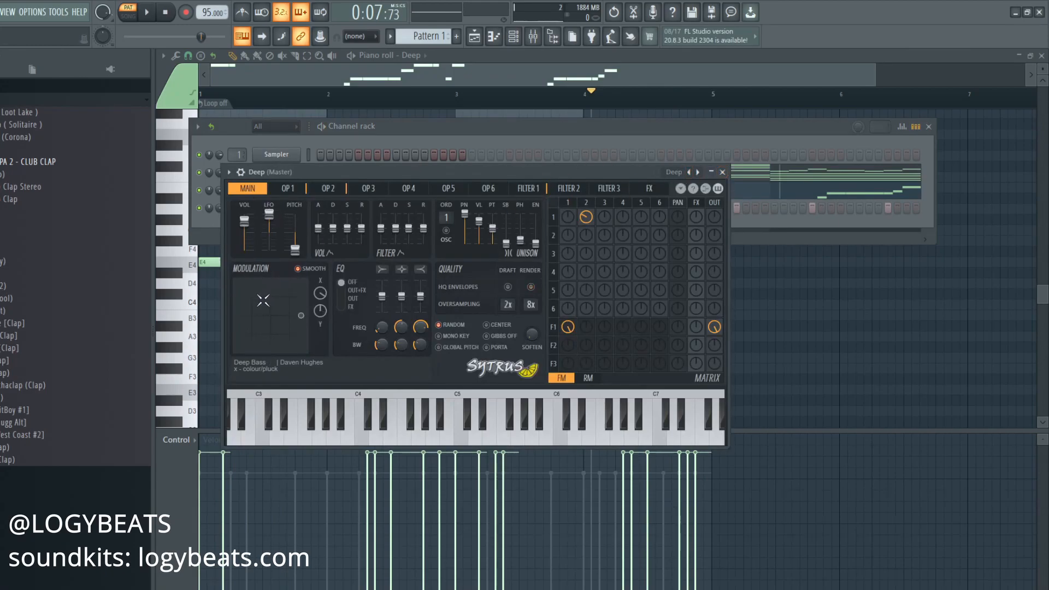
{"action": "left_click", "coordinate": [270, 136]}
{"action": "left_click", "coordinate": [266, 189]}
{"action": "left_click", "coordinate": [299, 132]}
{"action": "left_click", "coordinate": [271, 190]}
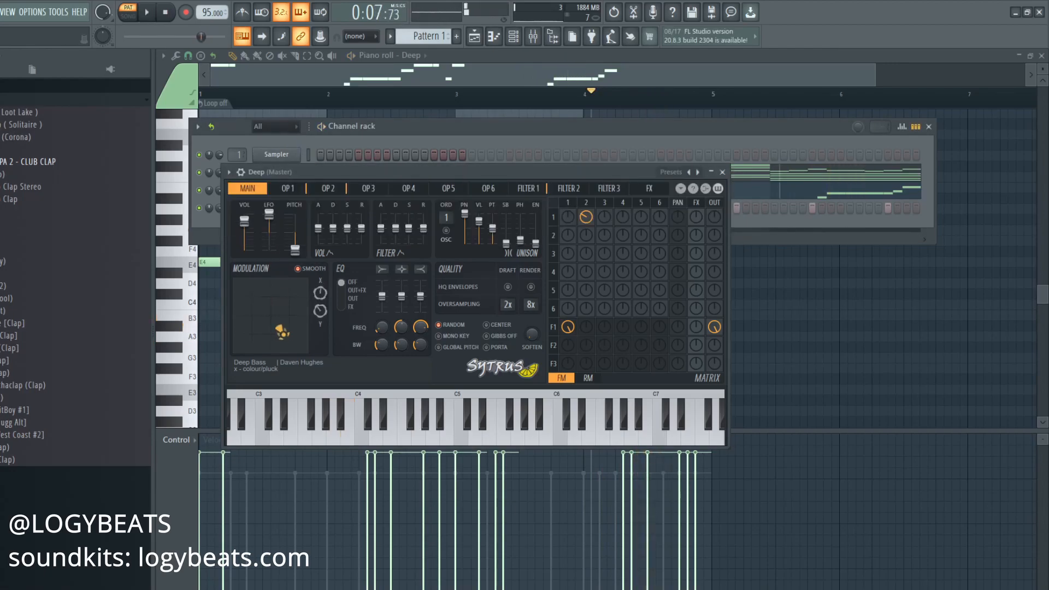
{"action": "left_click", "coordinate": [291, 134]}
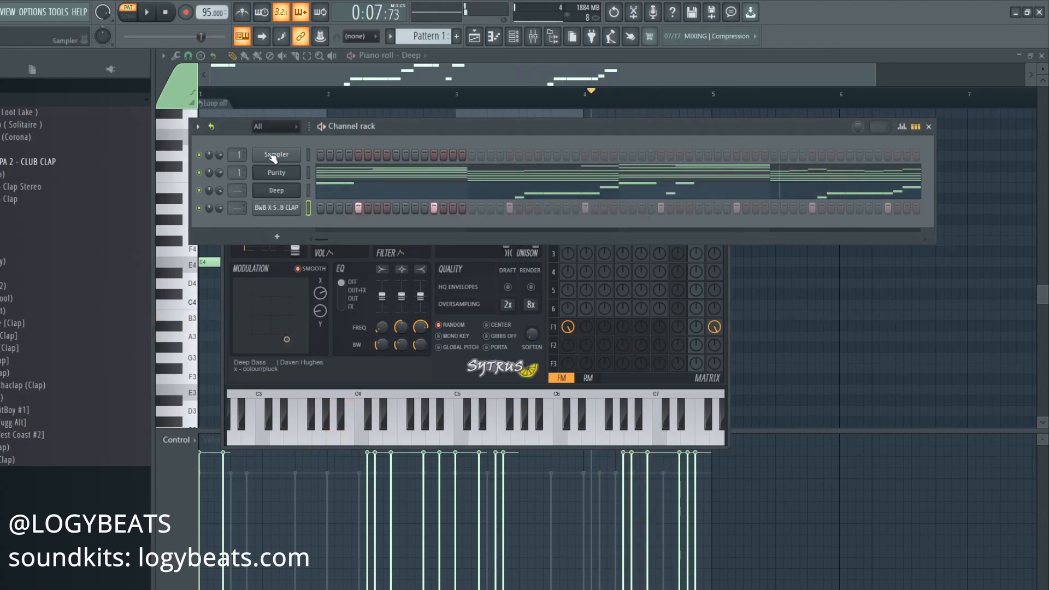
{"action": "left_click", "coordinate": [279, 190]}
{"action": "left_click", "coordinate": [280, 191]}
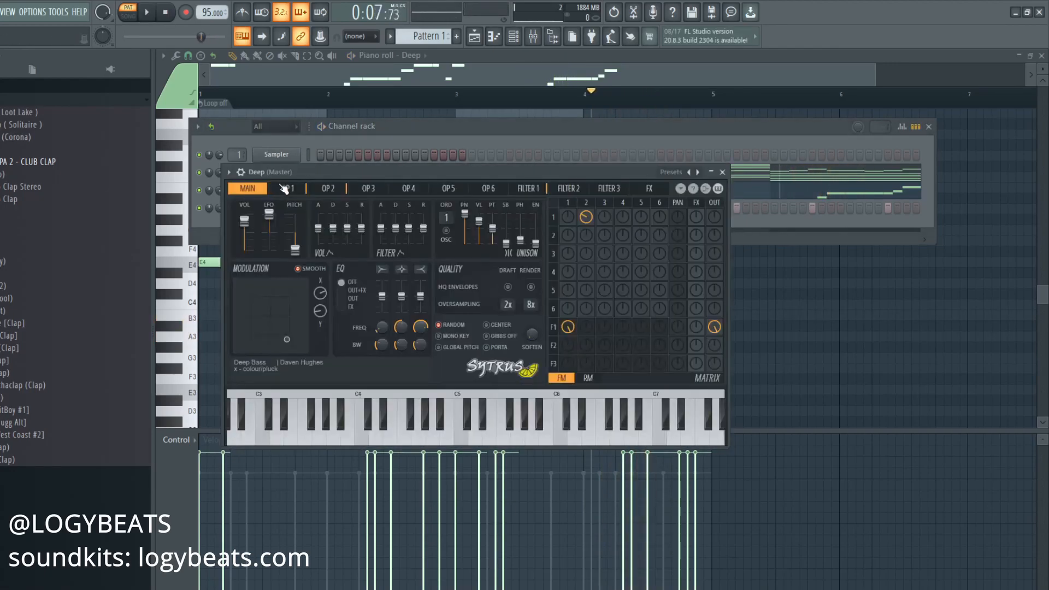
{"action": "left_click", "coordinate": [274, 139]}
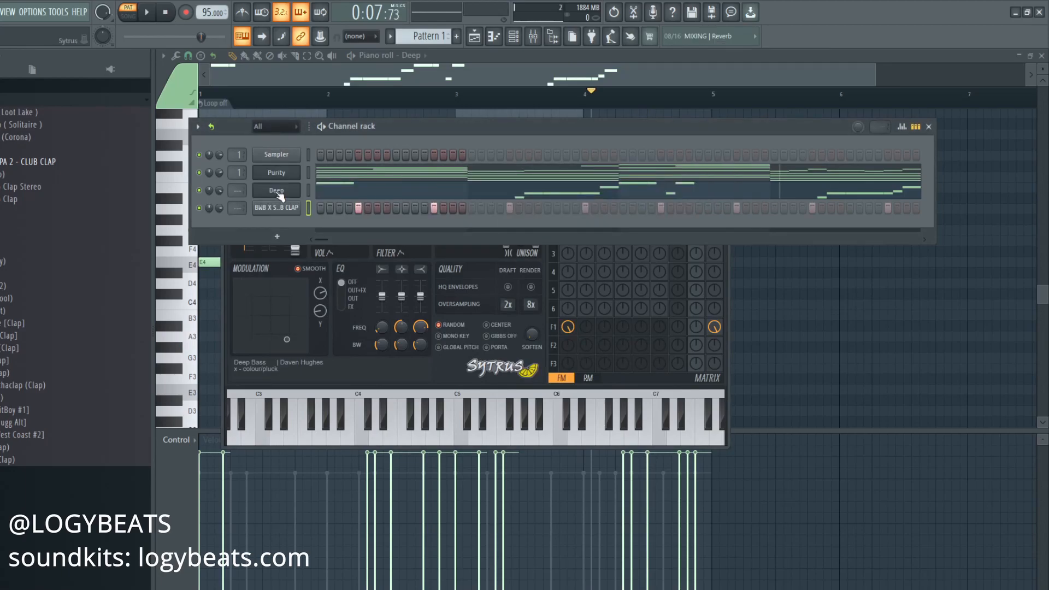
{"action": "left_click", "coordinate": [278, 192]}
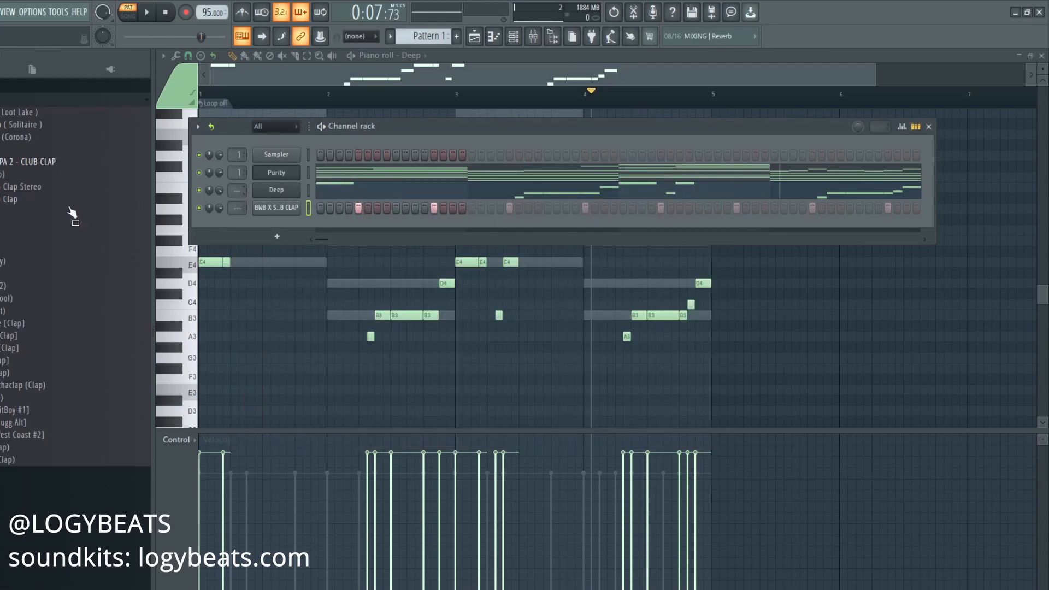
Layer the Tine EP 2 preset with Pretty Suitcase by loading it into Purity's second slot
{"action": "scroll", "coordinate": [71, 214], "scroll_direction": "up", "scroll_amount": 3}
{"action": "left_click", "coordinate": [280, 173]}
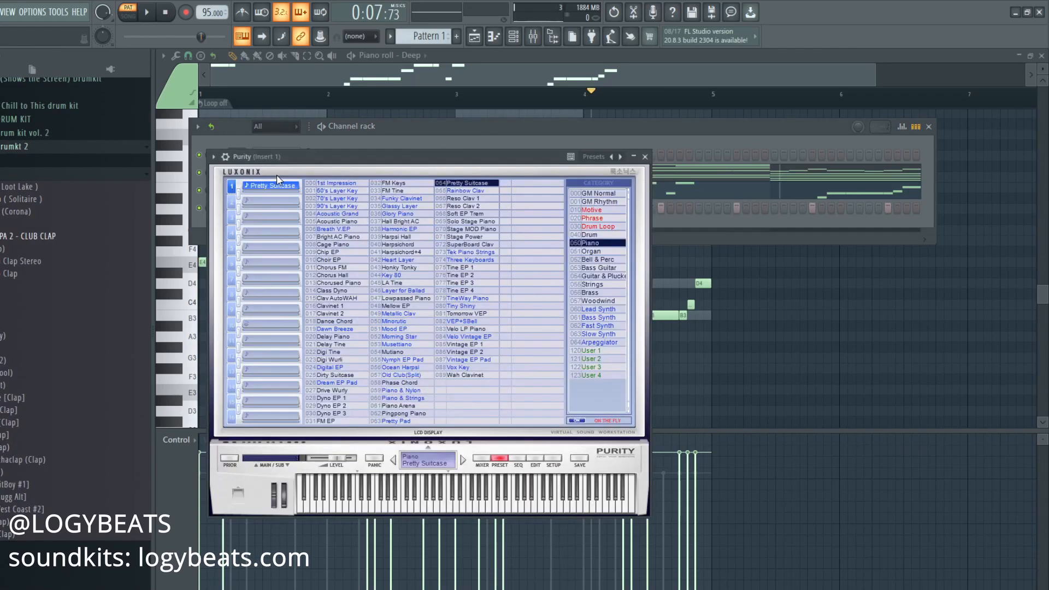
{"action": "left_click", "coordinate": [239, 138]}
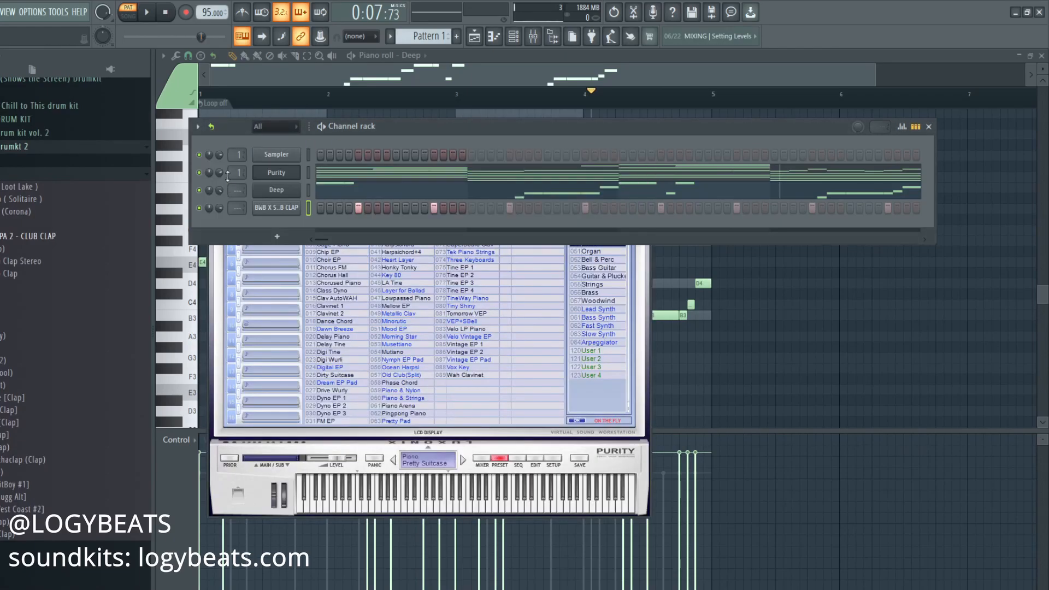
{"action": "left_click", "coordinate": [259, 174]}
{"action": "left_click", "coordinate": [258, 173]}
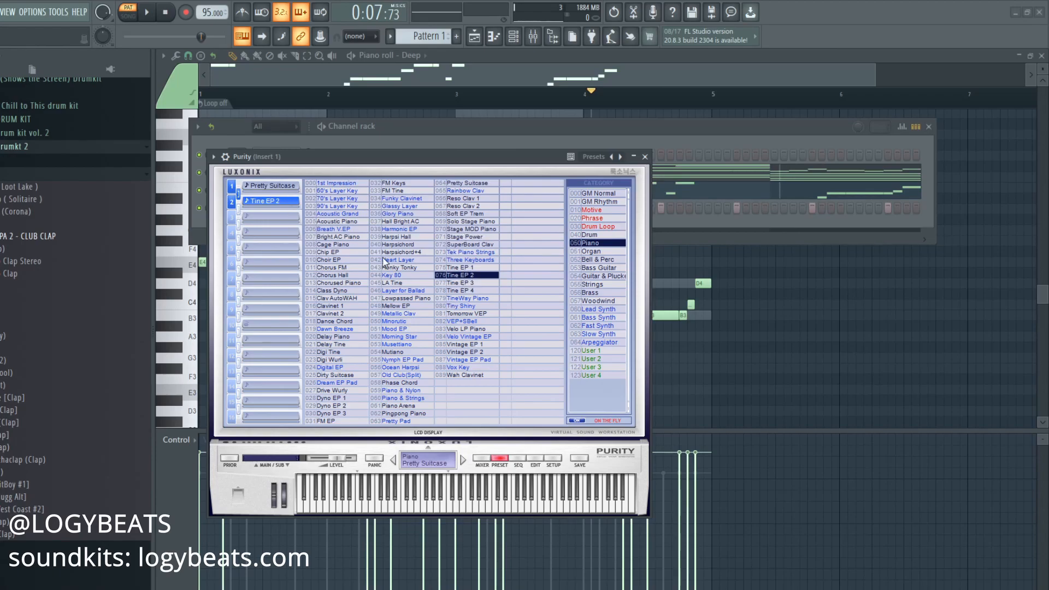
{"action": "left_click", "coordinate": [447, 134]}
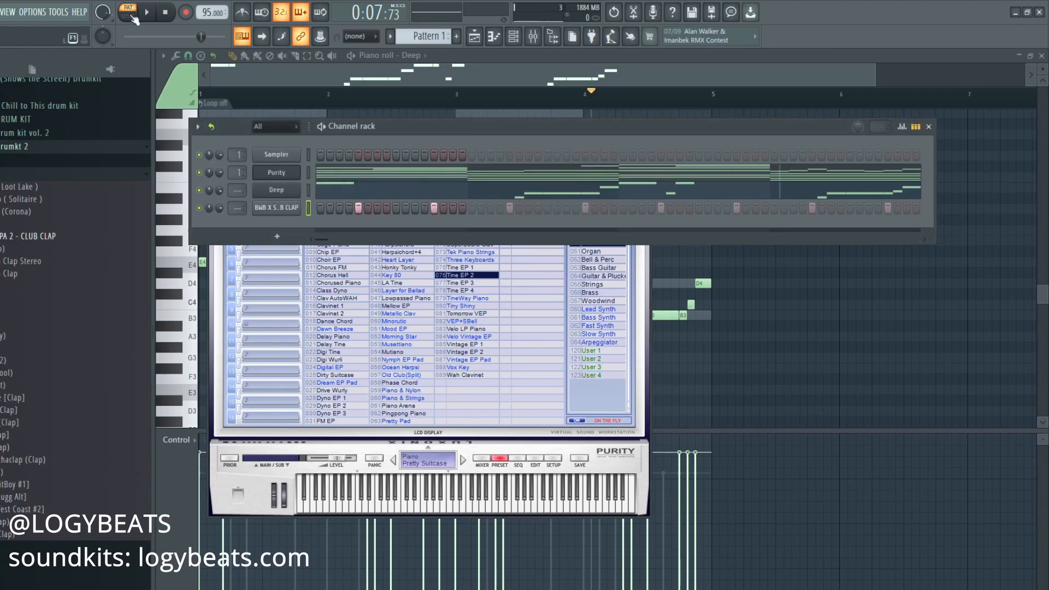
Change Purity's second layer to the Acoustic Piano preset and audition it with the pattern
{"action": "left_click", "coordinate": [272, 173]}
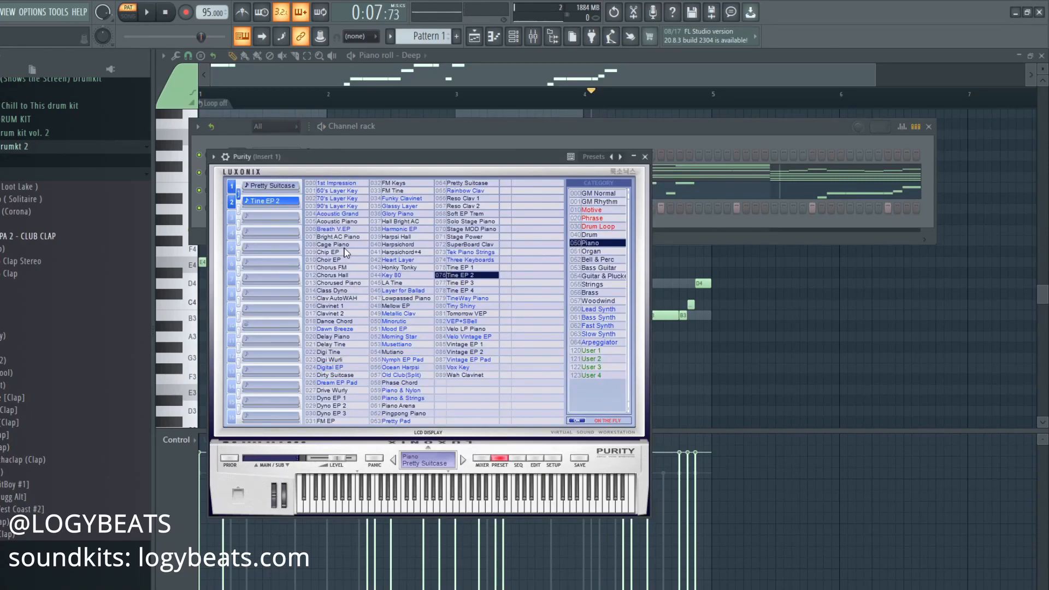
{"action": "left_click_drag", "start_coordinate": [354, 158], "coordinate": [350, 159]}
{"action": "key", "text": "space"}
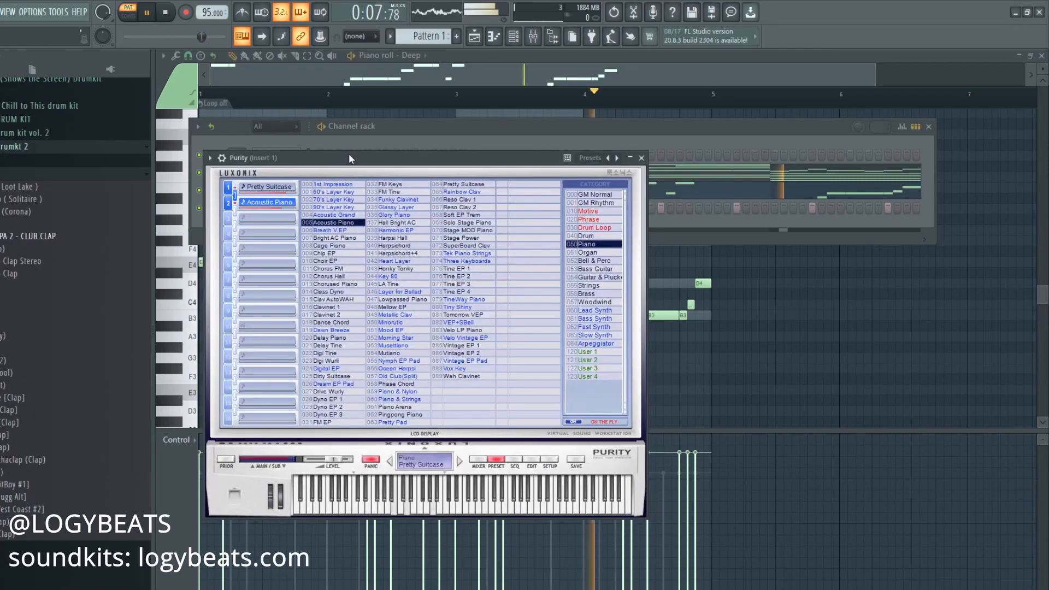
{"action": "key", "text": "space"}
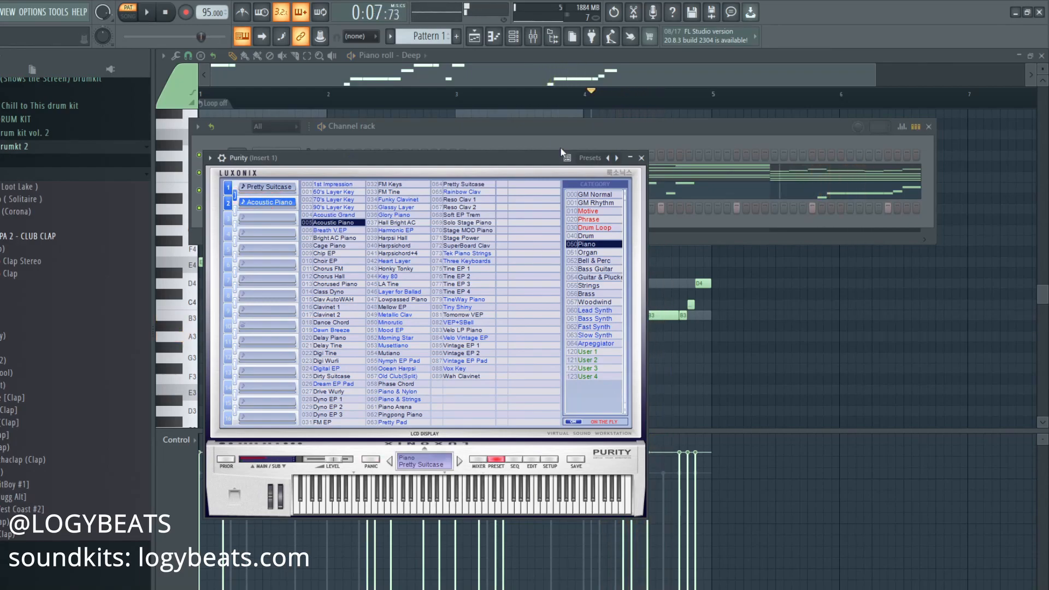
Solo the Purity channel in the channel rack
{"action": "left_click", "coordinate": [314, 147]}
{"action": "right_click", "coordinate": [199, 172]}
{"action": "left_click", "coordinate": [213, 178]}
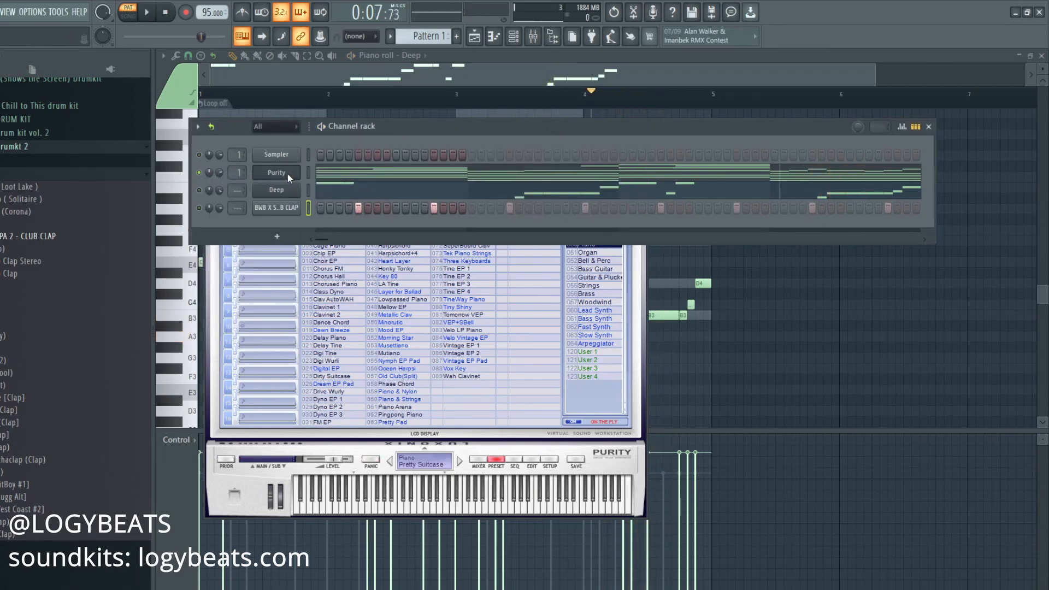
Lower the Acoustic Piano layer's level to -3.59 dB in Purity's mixer and audition the blend
{"action": "left_click", "coordinate": [275, 178]}
{"action": "left_click", "coordinate": [275, 180]}
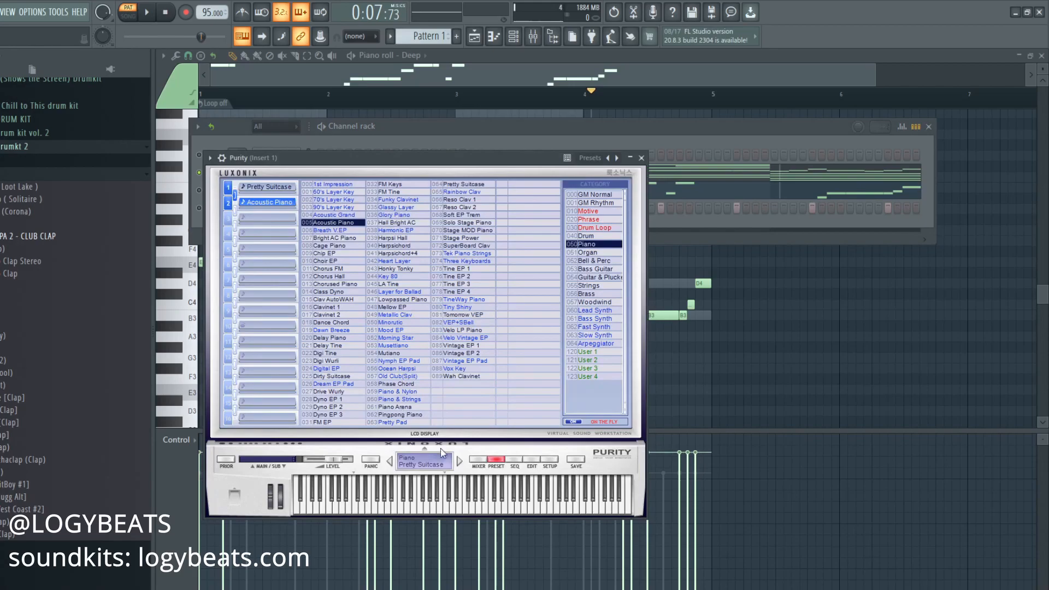
{"action": "left_click", "coordinate": [478, 460]}
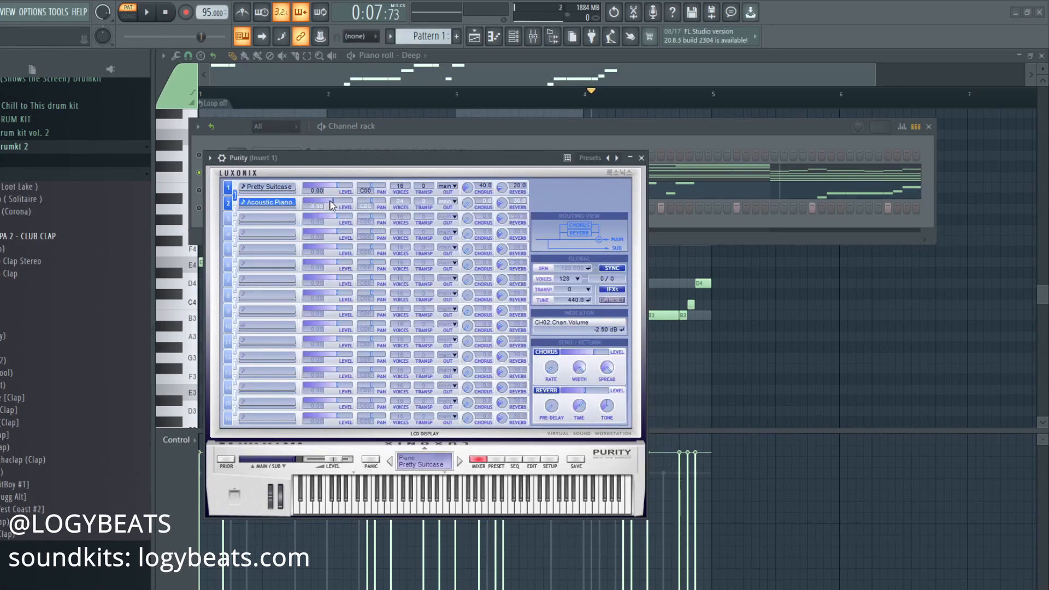
{"action": "left_click_drag", "start_coordinate": [322, 163], "coordinate": [330, 163]}
{"action": "key", "text": "space"}
{"action": "left_click", "coordinate": [335, 138]}
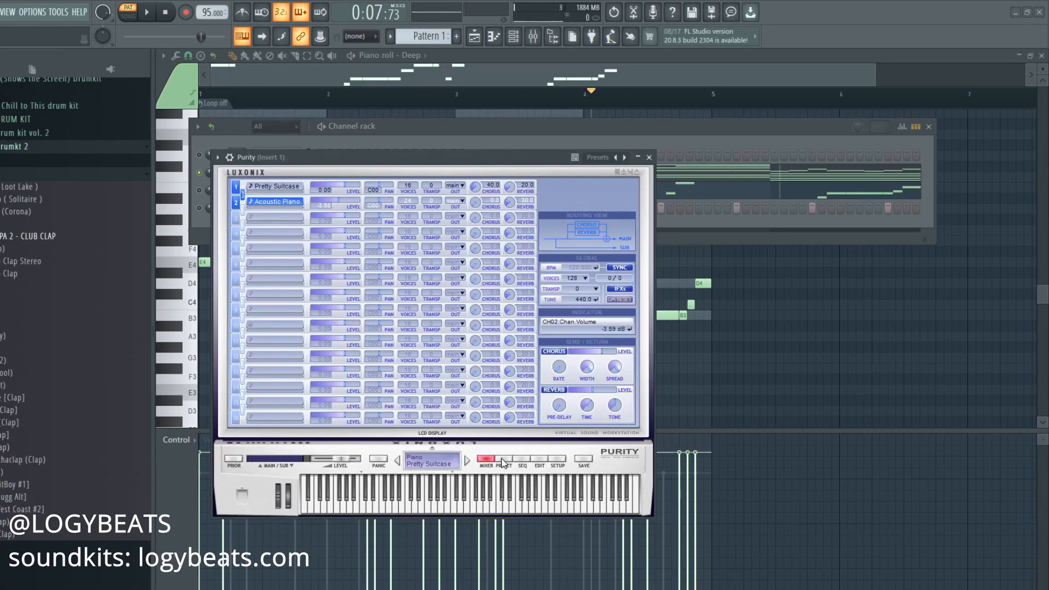
Replace Purity's first layer, Pretty Suitcase, with the FM Tine preset and audition the soloed sound
{"action": "left_click", "coordinate": [504, 461]}
{"action": "left_click", "coordinate": [282, 187]}
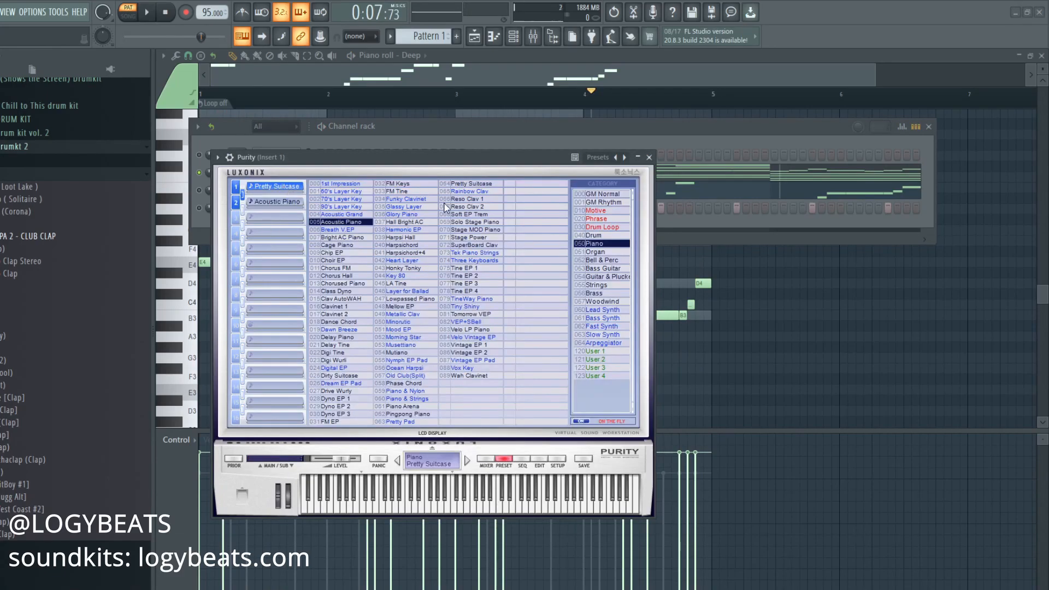
{"action": "left_click_drag", "start_coordinate": [407, 161], "coordinate": [402, 162]}
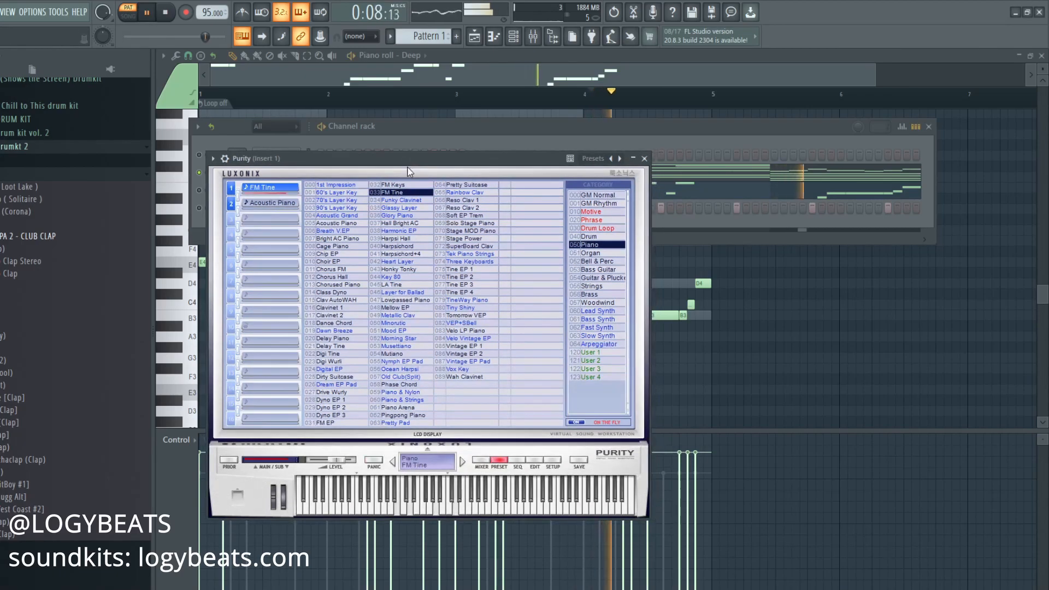
{"action": "left_click_drag", "start_coordinate": [272, 168], "coordinate": [282, 169]}
{"action": "key", "text": "space"}
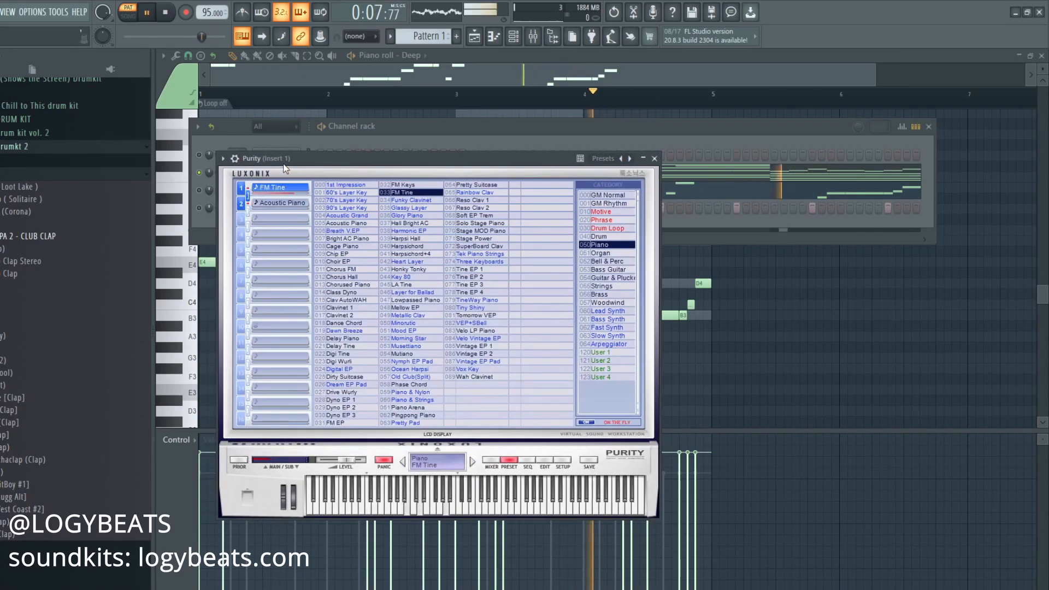
Replace Purity's second layer, Acoustic Piano, with the Pretty Suitcase preset and lower its level to -10.45 dB
{"action": "left_click", "coordinate": [280, 203]}
{"action": "left_click", "coordinate": [475, 184]}
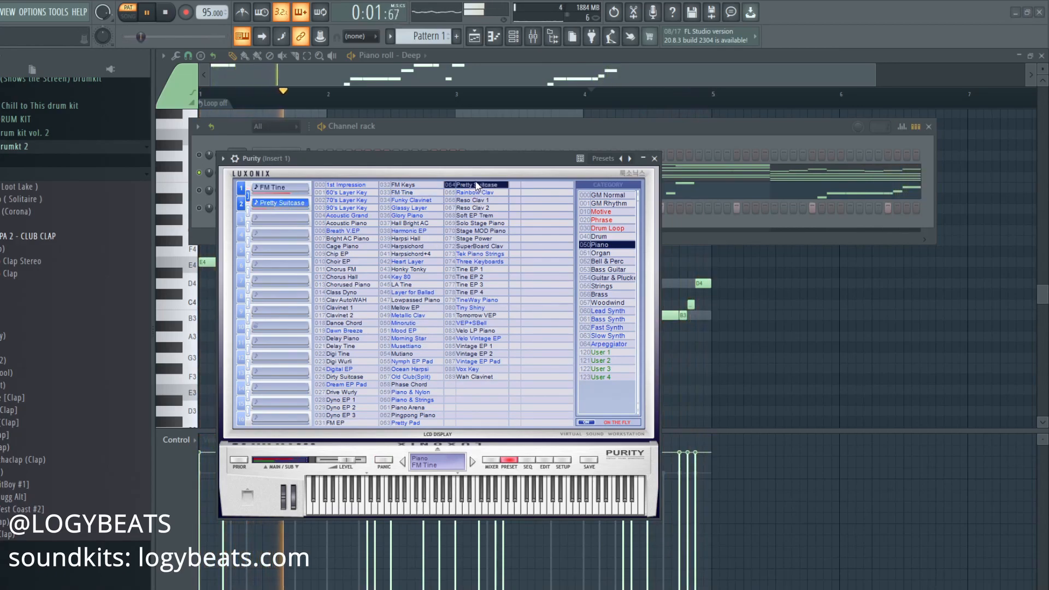
{"action": "left_click", "coordinate": [276, 218]}
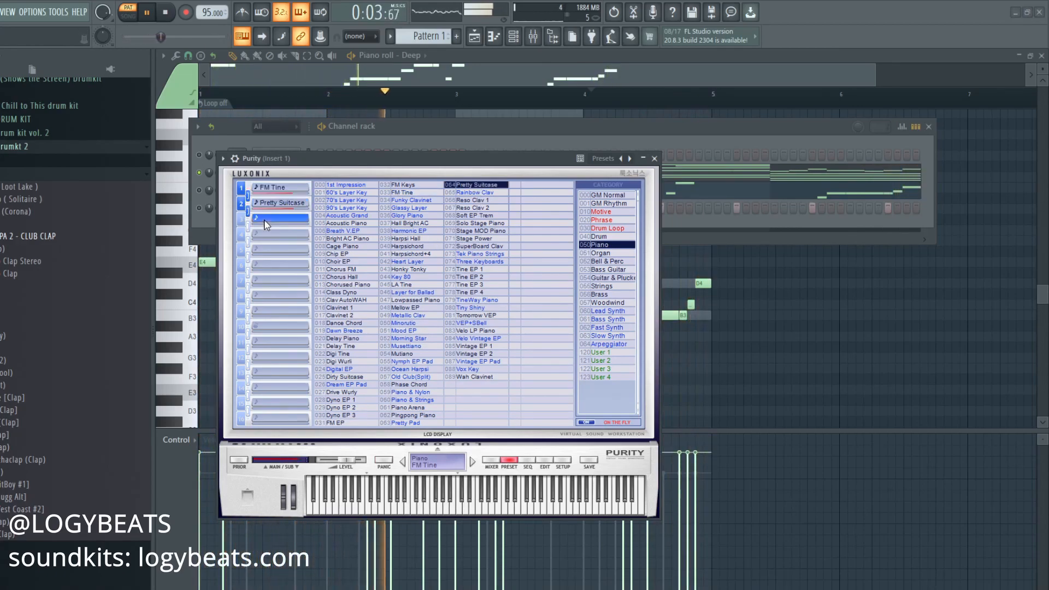
{"action": "left_click", "coordinate": [488, 466]}
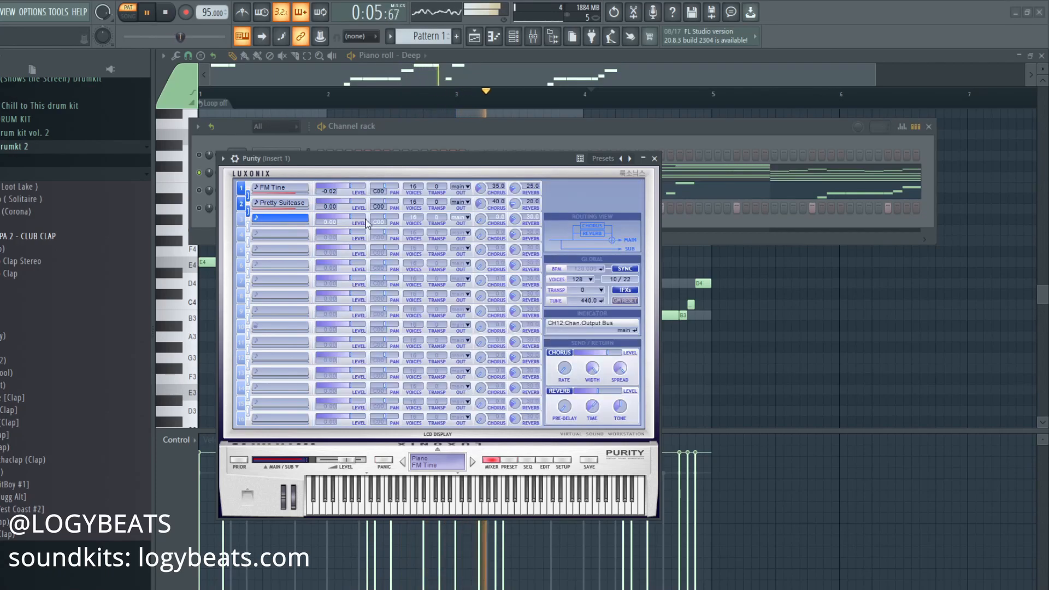
{"action": "left_click", "coordinate": [343, 203]}
{"action": "left_click_drag", "start_coordinate": [342, 204], "coordinate": [335, 206]}
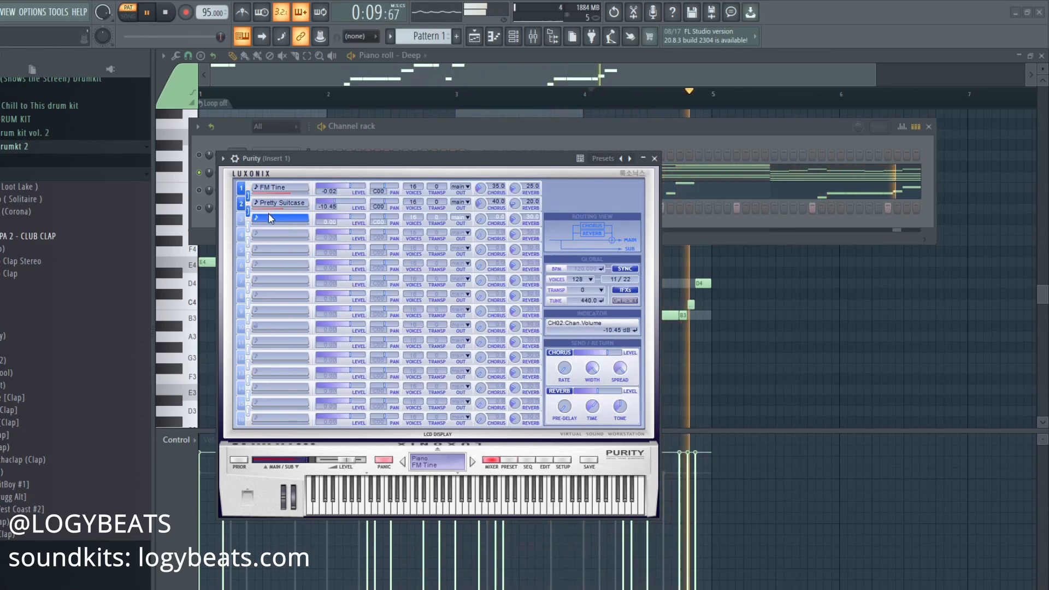
Add the AHtek preset from the Slow Synth category as Purity's third layer
{"action": "left_click", "coordinate": [545, 462]}
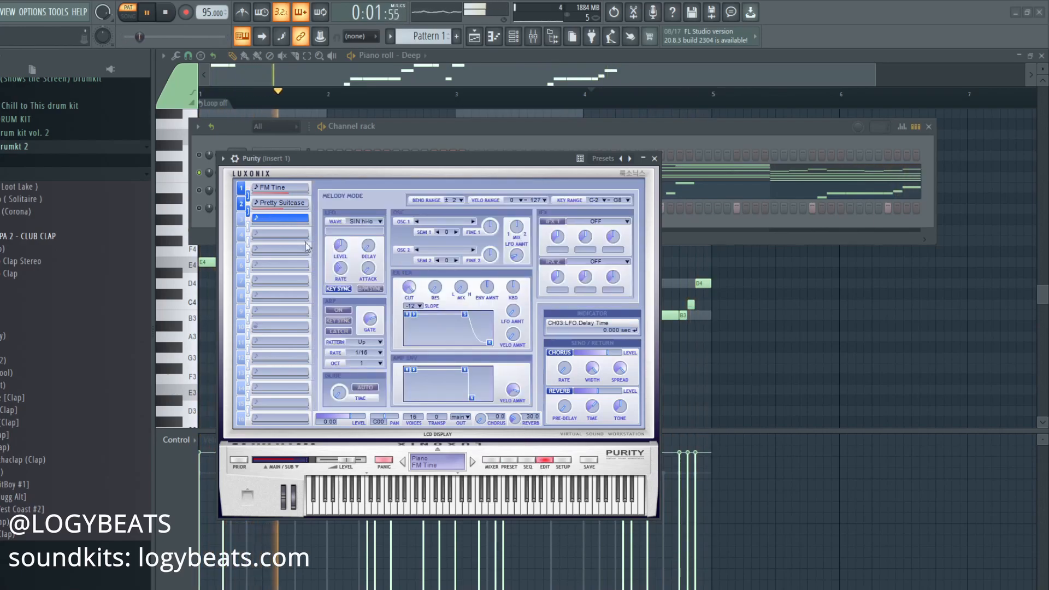
{"action": "left_click", "coordinate": [508, 460]}
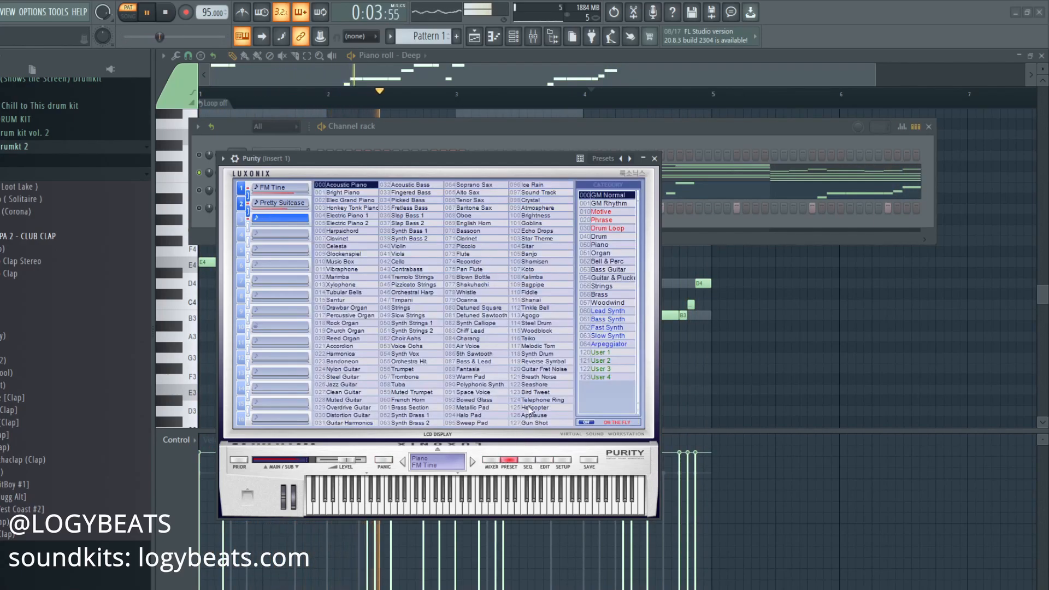
{"action": "left_click", "coordinate": [599, 337]}
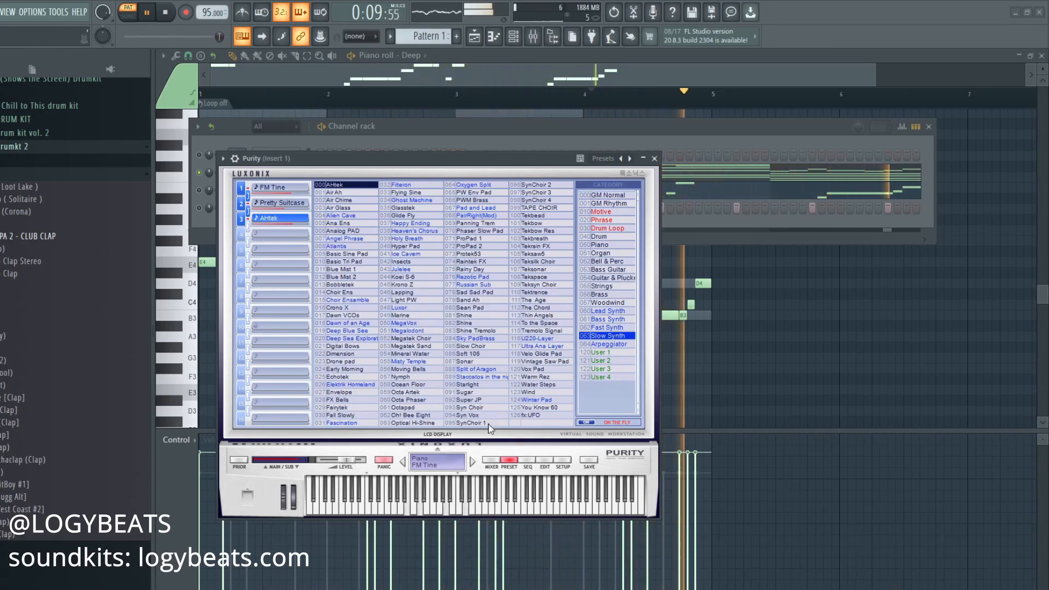
Lower the AHtek layer's level to -14.19 dB in Purity's mixer while auditioning the blend
{"action": "left_click", "coordinate": [491, 460]}
{"action": "key", "text": "space"}
{"action": "left_click_drag", "start_coordinate": [446, 162], "coordinate": [461, 162]}
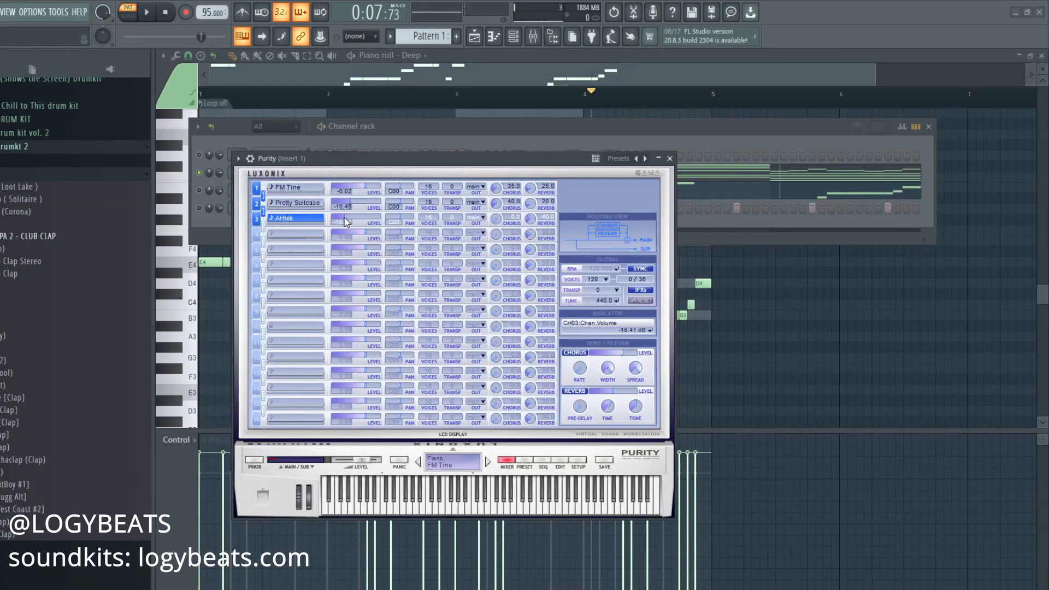
{"action": "left_click_drag", "start_coordinate": [354, 155], "coordinate": [361, 154]}
{"action": "key", "text": "space"}
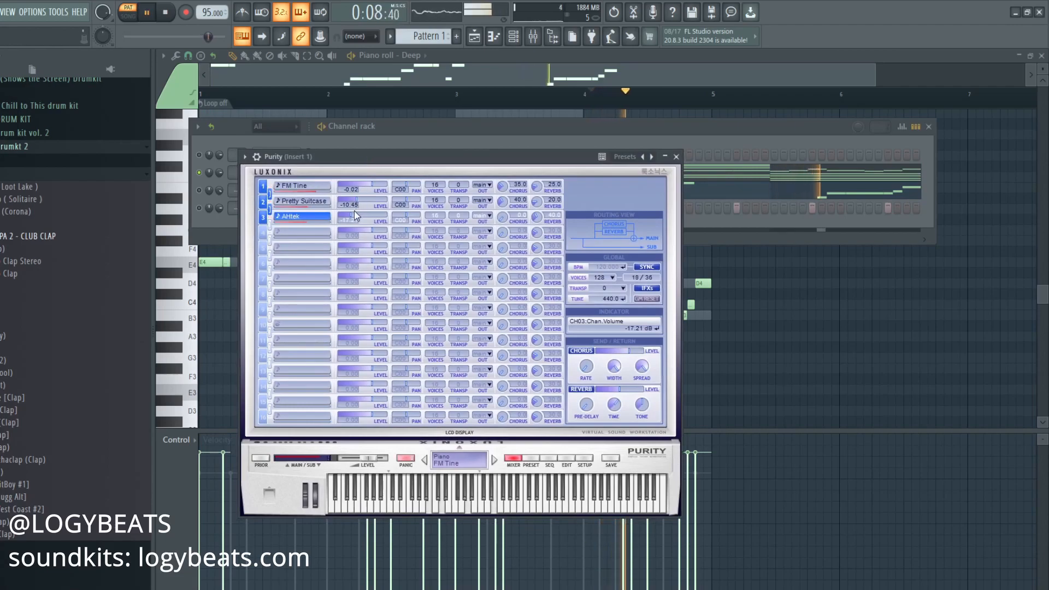
{"action": "left_click_drag", "start_coordinate": [351, 215], "coordinate": [353, 216]}
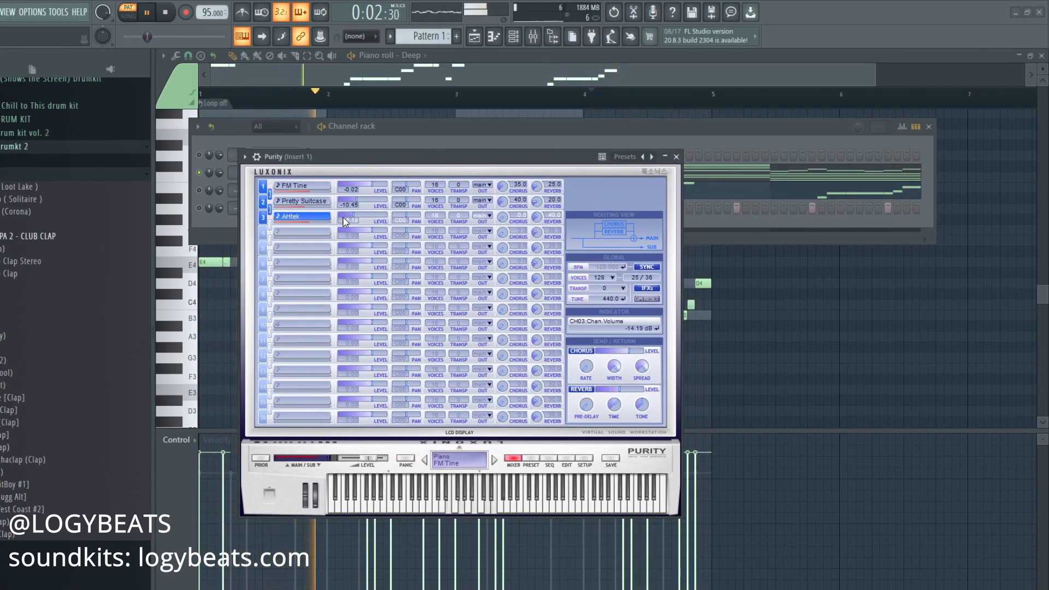
Replace the Deep bass instrument in the channel rack with Omnisphere, keeping its notes
{"action": "left_click", "coordinate": [395, 130]}
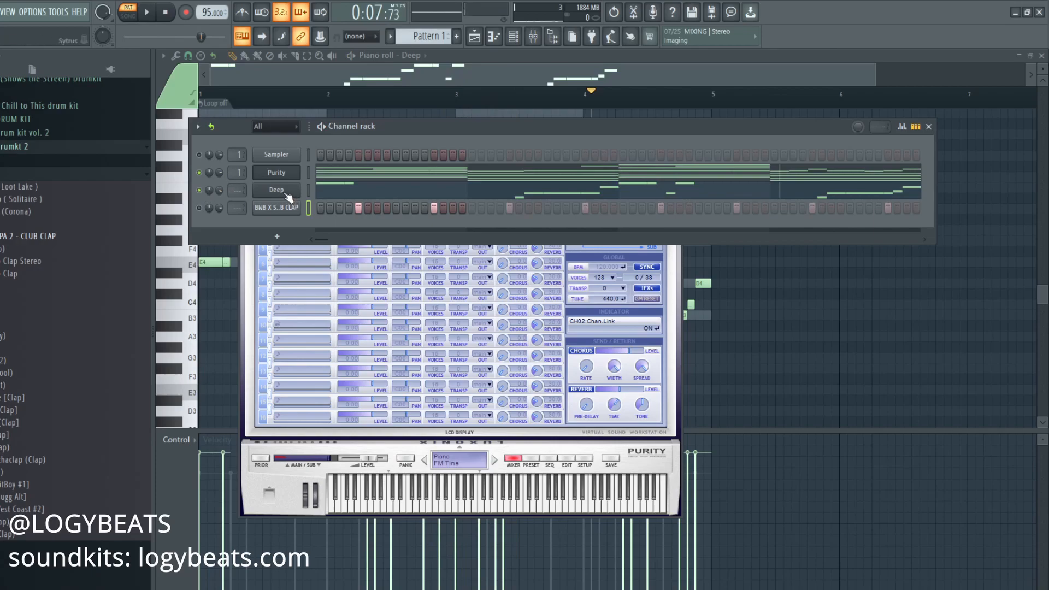
{"action": "right_click", "coordinate": [284, 189]}
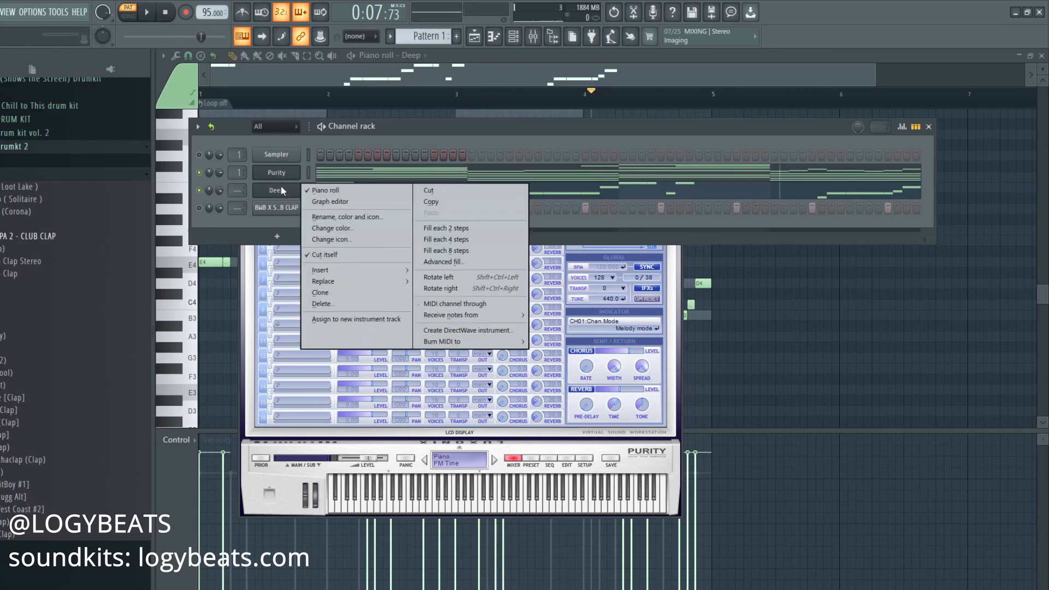
{"action": "mouse_move", "coordinate": [326, 284]}
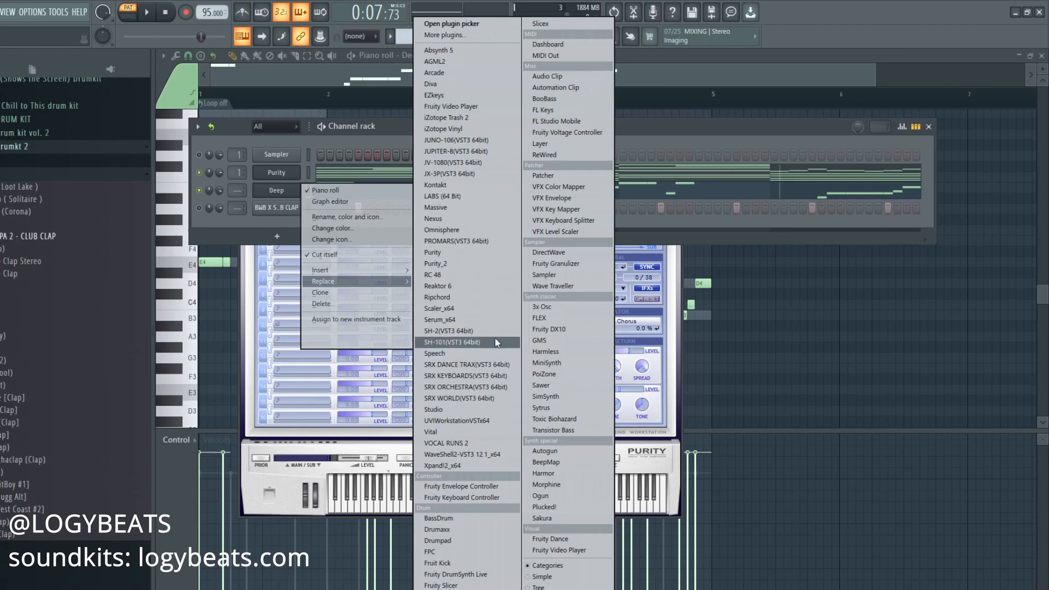
{"action": "left_click", "coordinate": [442, 231]}
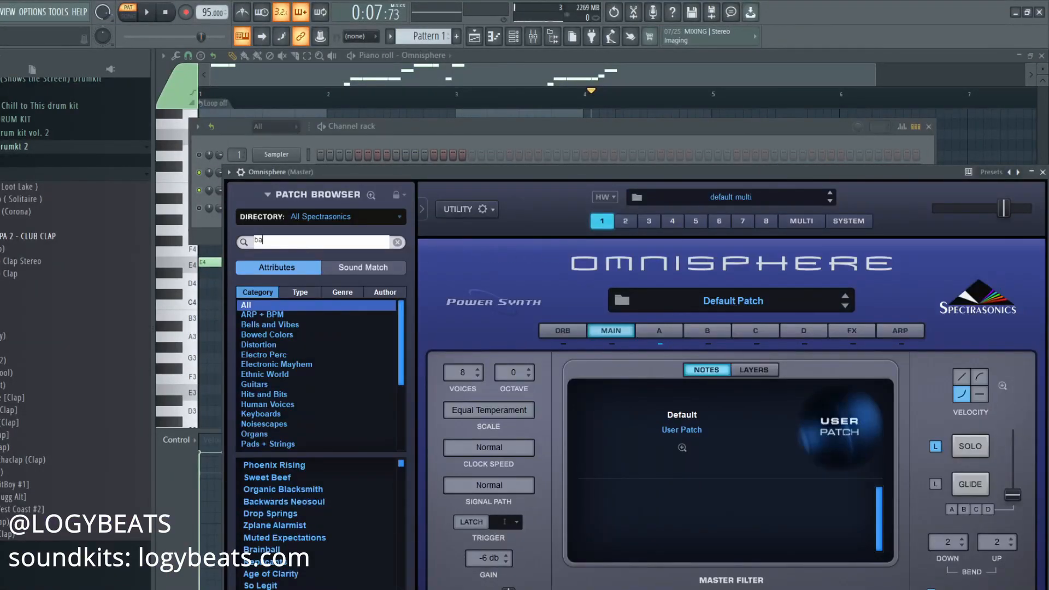
Search Omnisphere's patches for "badd" and load the Badd Booty Bass patch
{"action": "key", "text": "Return"}
{"action": "left_click", "coordinate": [291, 467]}
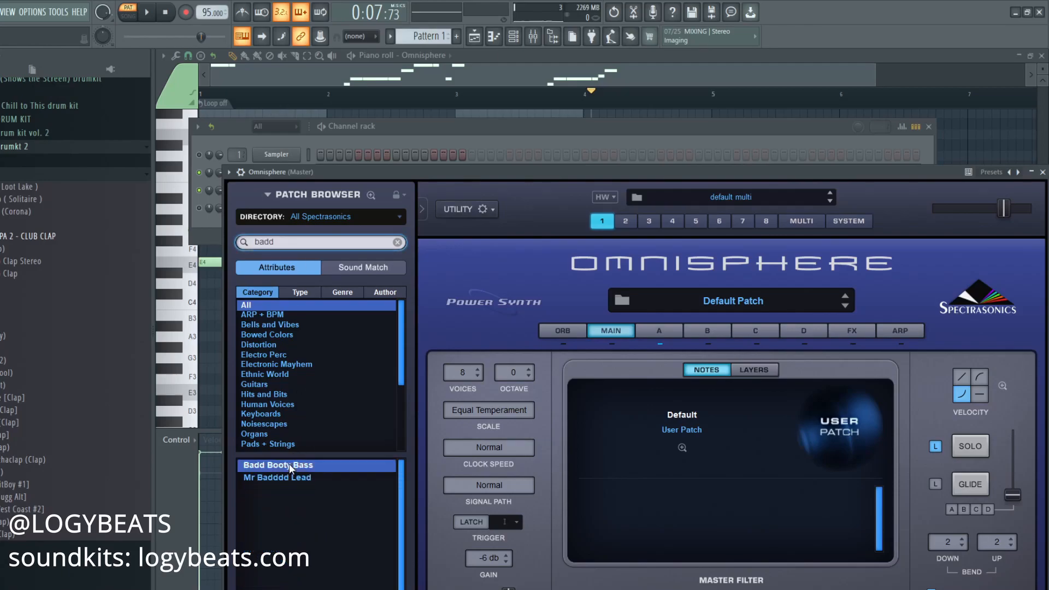
{"action": "left_click_drag", "start_coordinate": [376, 170], "coordinate": [370, 172]}
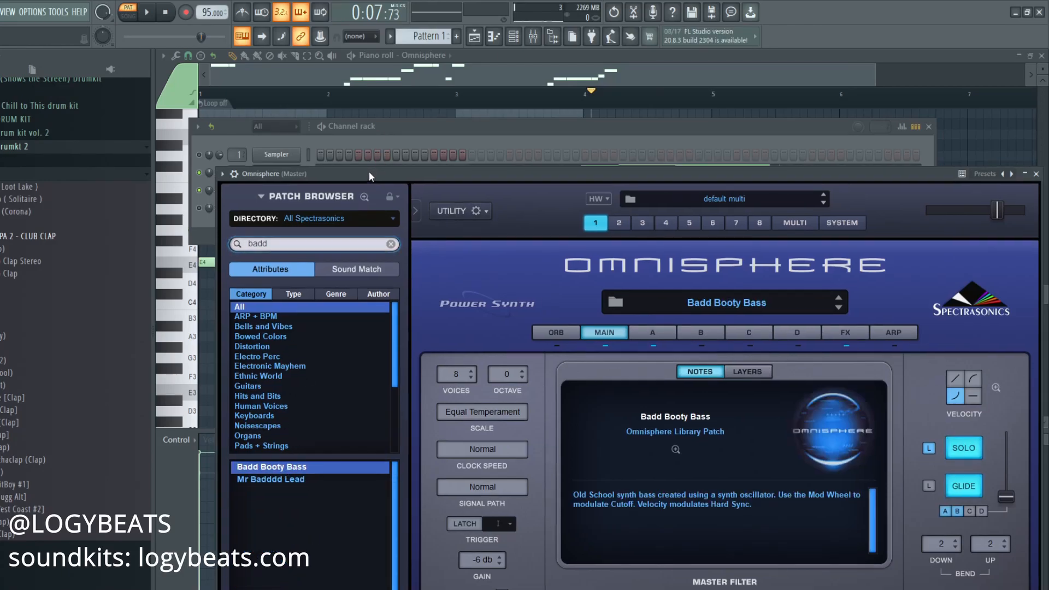
Open the Omnisphere bass notes in the piano roll and audition the four-bar pattern with the new patch
{"action": "left_click", "coordinate": [372, 137]}
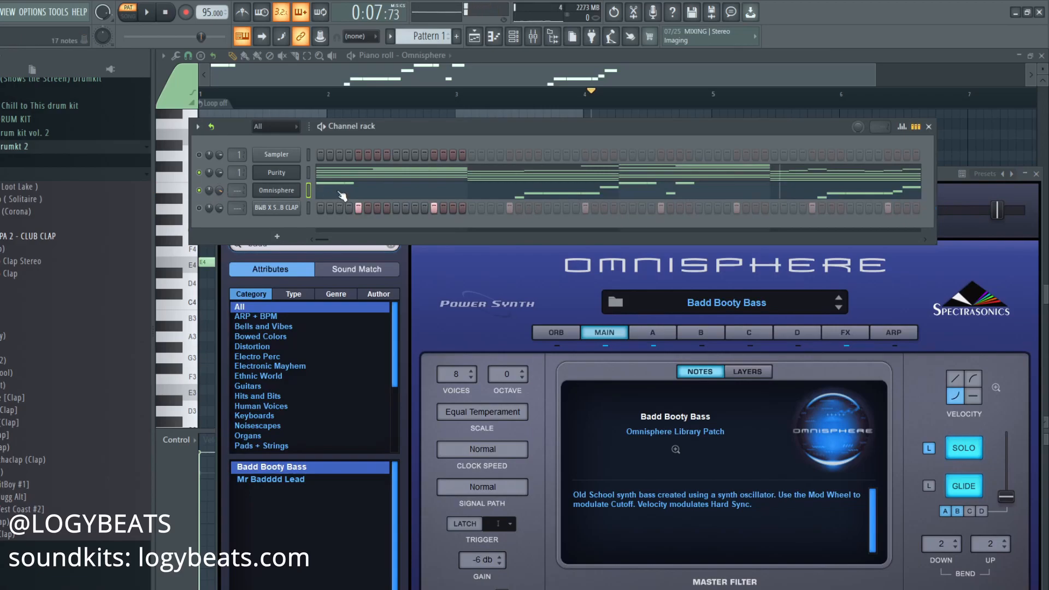
{"action": "left_click", "coordinate": [342, 195]}
{"action": "key", "text": "ctrl+a"}
{"action": "scroll", "coordinate": [326, 390], "scroll_direction": "down", "scroll_amount": 10}
{"action": "left_click", "coordinate": [307, 105]}
{"action": "key", "text": "space"}
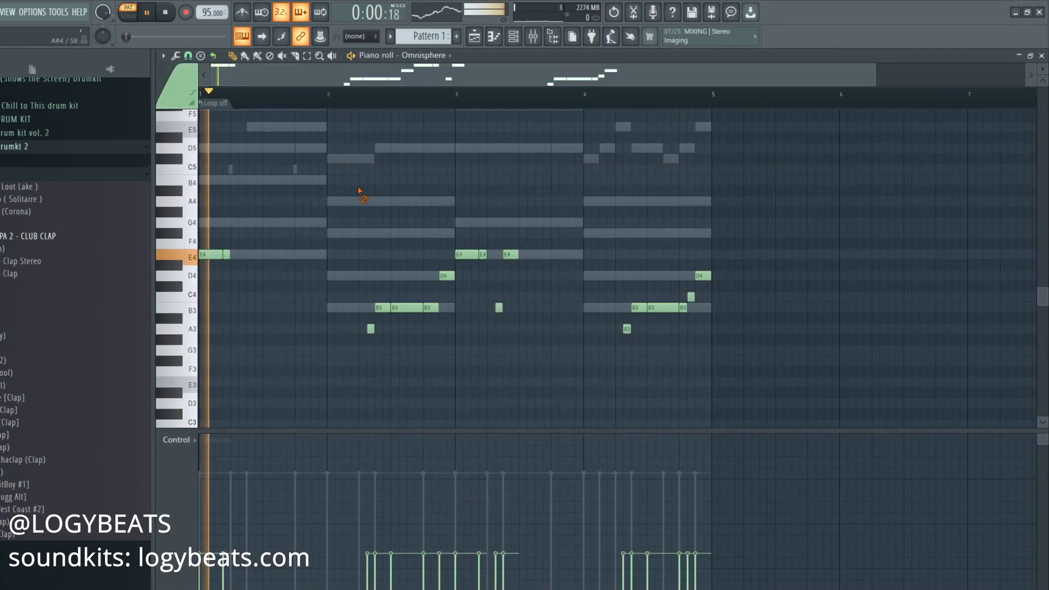
{"action": "scroll", "coordinate": [359, 224], "scroll_direction": "up", "scroll_amount": 2}
{"action": "scroll", "coordinate": [359, 225], "scroll_direction": "down", "scroll_amount": 2}
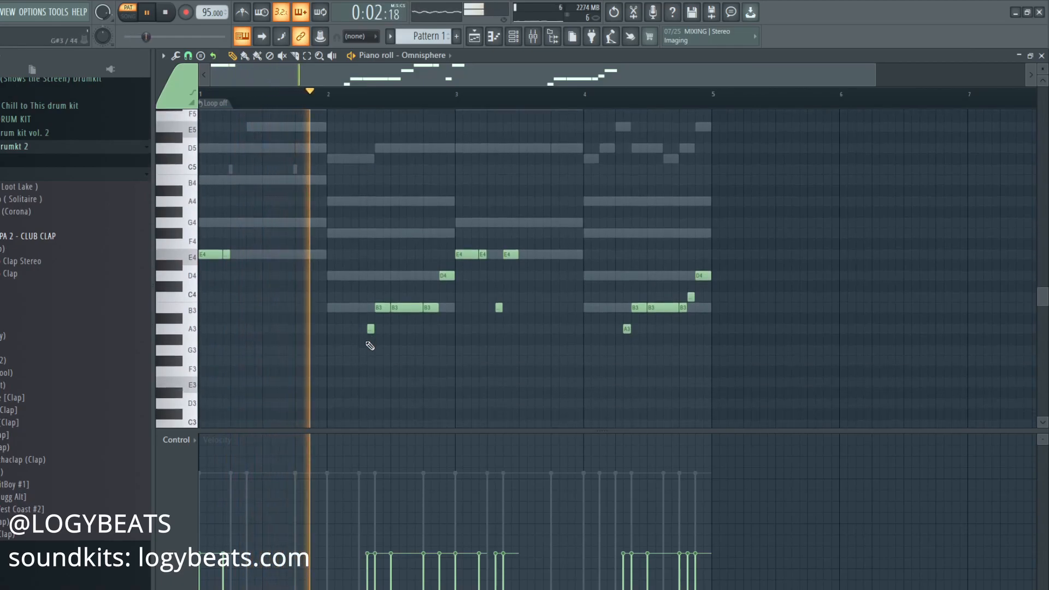
{"action": "scroll", "coordinate": [374, 253], "scroll_direction": "up", "scroll_amount": 2}
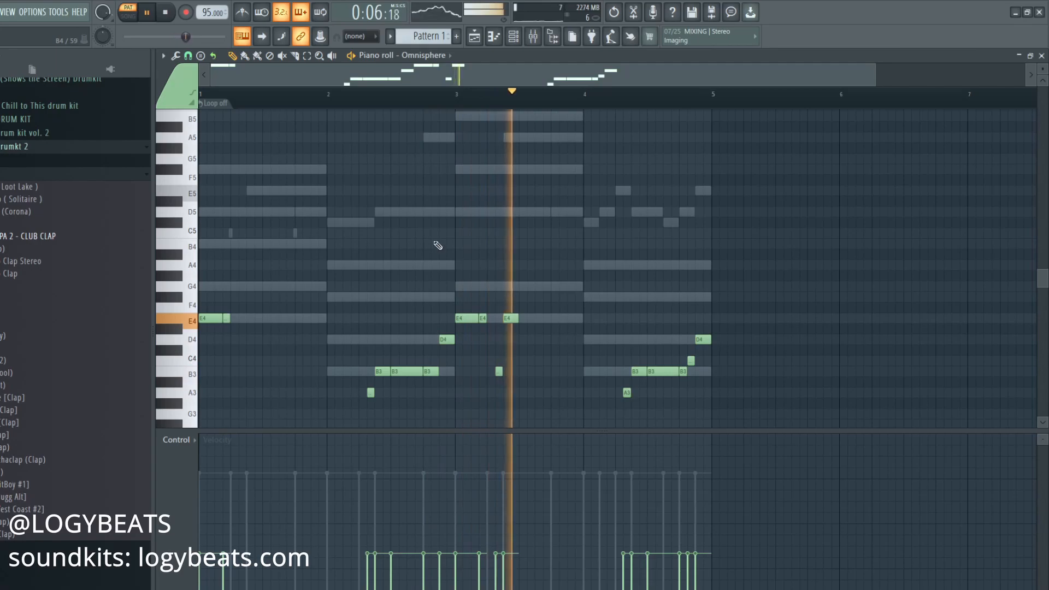
{"action": "scroll", "coordinate": [576, 237], "scroll_direction": "down", "scroll_amount": 2}
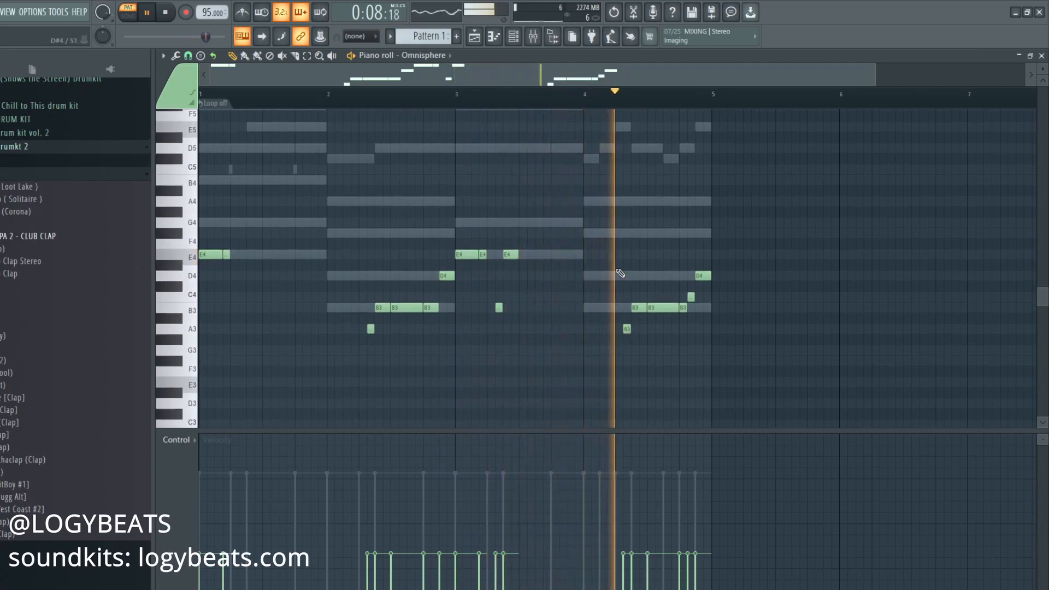
{"action": "scroll", "coordinate": [622, 273], "scroll_direction": "up", "scroll_amount": 2}
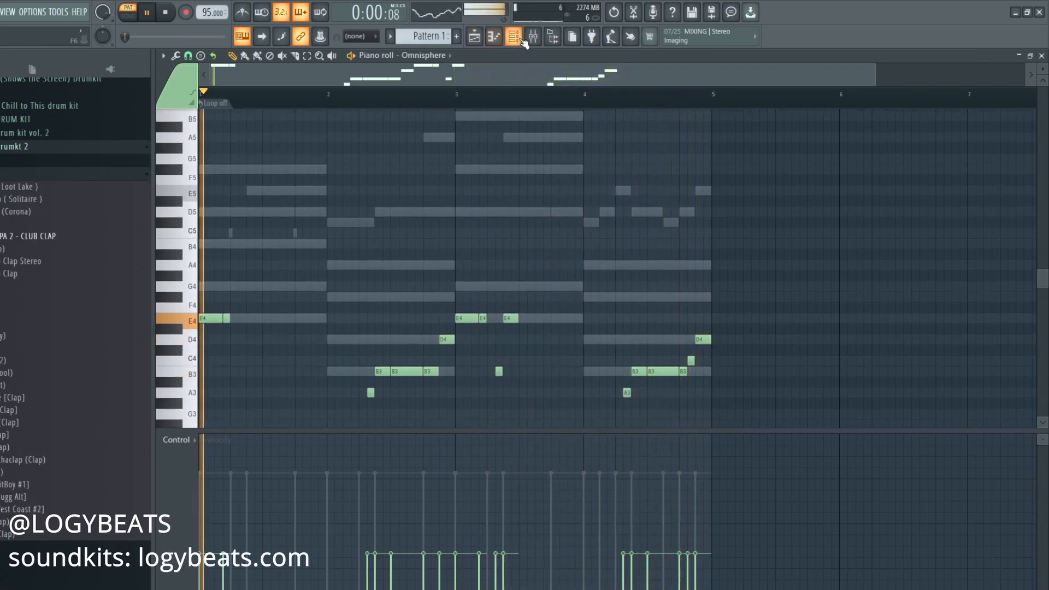
Select all the Omnisphere bass notes, shorten them slightly to leave gaps between them, and restart playback
{"action": "key", "text": "F6"}
{"action": "key", "text": "F6"}
{"action": "left_click_drag", "start_coordinate": [200, 231], "coordinate": [893, 430]}
{"action": "key", "text": "space"}
{"action": "left_click_drag", "start_coordinate": [435, 321], "coordinate": [433, 322]}
{"action": "key", "text": "space"}
{"action": "left_click", "coordinate": [407, 299], "text": "ctrl"}
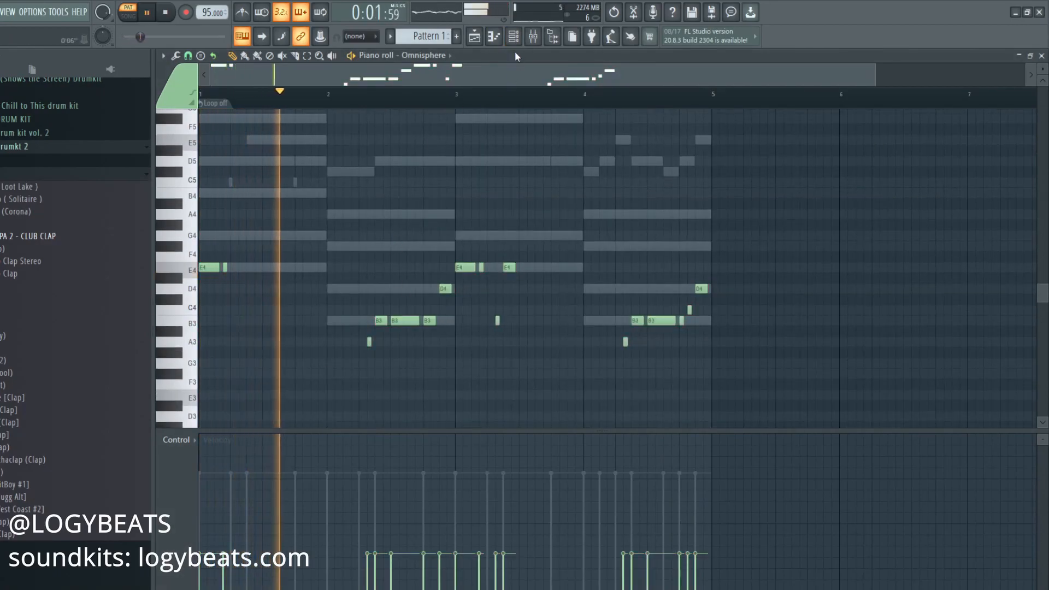
Collapse the open drum kit folder and look through the sample folders in the browser while the pattern plays
{"action": "key", "text": "F6"}
{"action": "key", "text": "F6"}
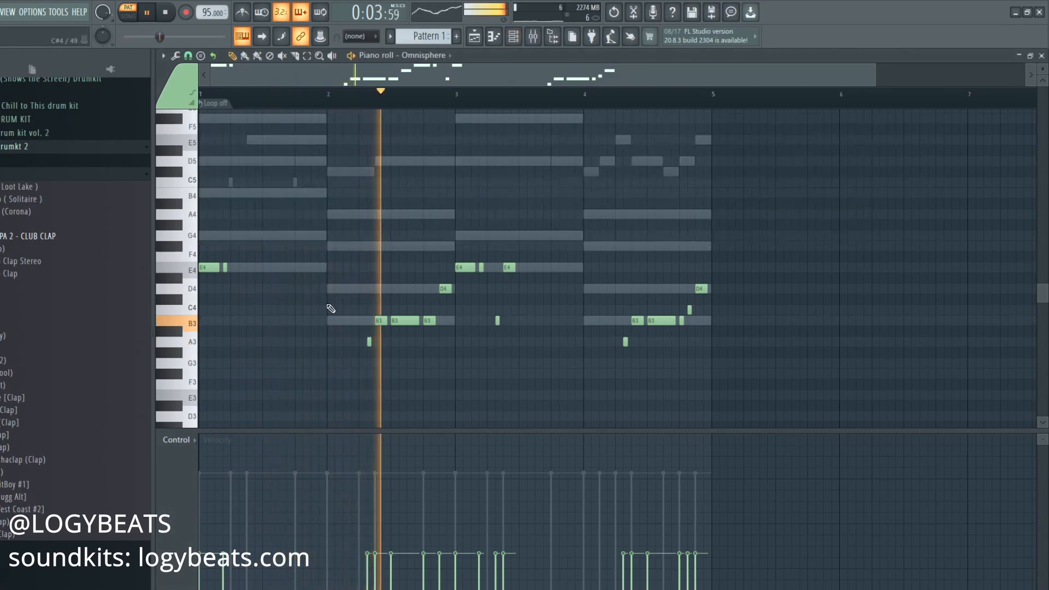
{"action": "left_click", "coordinate": [109, 173]}
{"action": "scroll", "coordinate": [349, 229], "scroll_direction": "up", "scroll_amount": 3}
{"action": "scroll", "coordinate": [349, 229], "scroll_direction": "down", "scroll_amount": 3}
{"action": "scroll", "coordinate": [351, 243], "scroll_direction": "up", "scroll_amount": 3}
{"action": "scroll", "coordinate": [352, 245], "scroll_direction": "down", "scroll_amount": 3}
Select all the Omnisphere bass notes in the piano roll, raise their velocities together, and replay the pattern
{"action": "key", "text": "F6"}
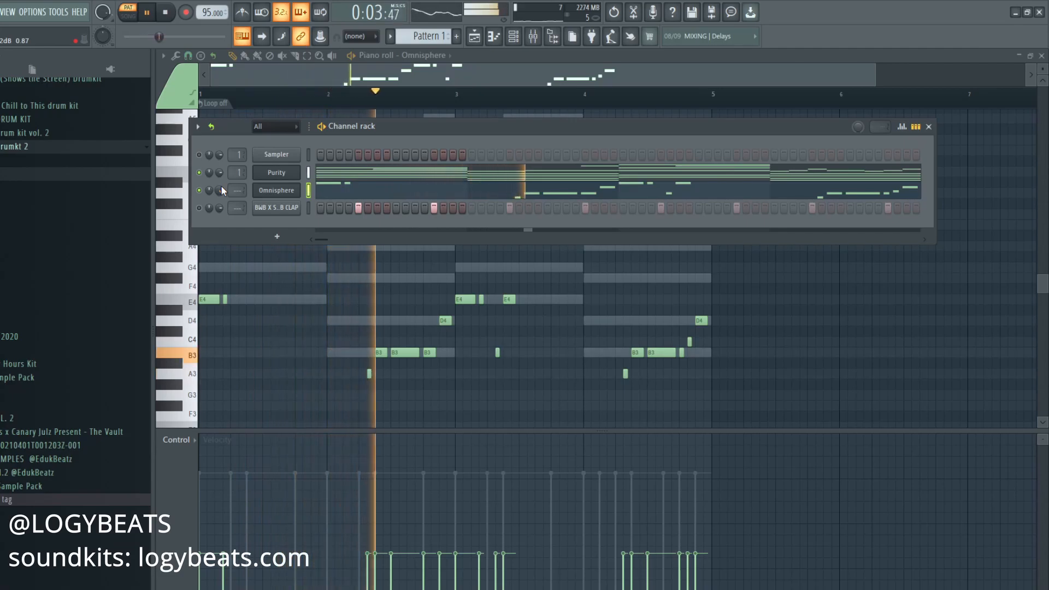
{"action": "key", "text": "space"}
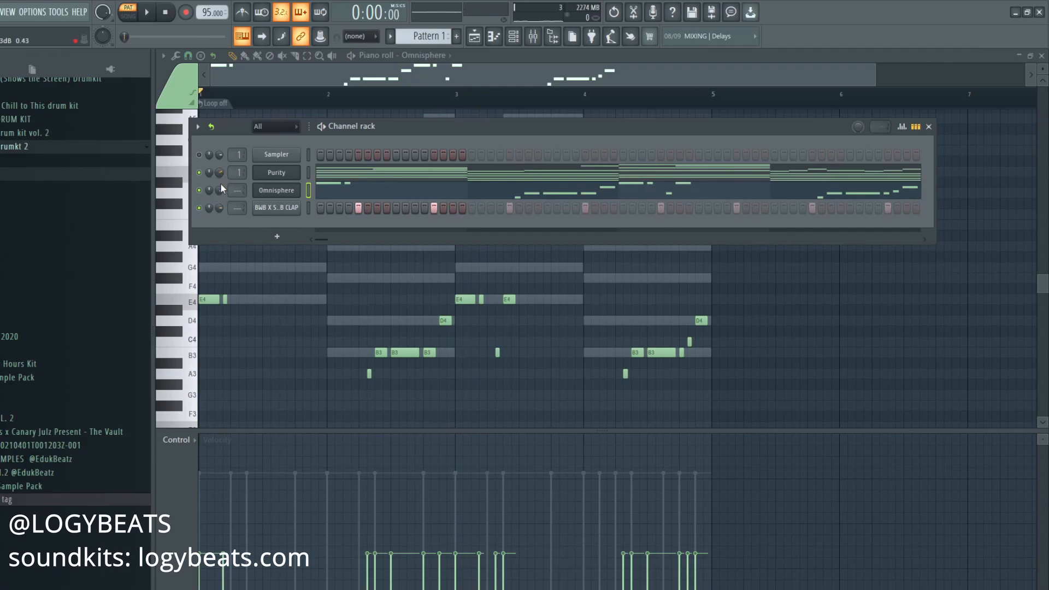
{"action": "left_click", "coordinate": [338, 195]}
{"action": "left_click", "coordinate": [338, 195]}
{"action": "left_click_drag", "start_coordinate": [769, 222], "coordinate": [199, 410]}
{"action": "scroll", "coordinate": [306, 403], "scroll_direction": "up", "scroll_amount": 3}
{"action": "key", "text": "space"}
{"action": "key", "text": "space"}
{"action": "left_click", "coordinate": [283, 370], "text": "ctrl"}
{"action": "key", "text": "space"}
Slightly lower the velocities of individual bass notes across the four bars, including the short passing notes, for a varied groove
{"action": "scroll", "coordinate": [225, 535], "scroll_direction": "down", "scroll_amount": 1}
{"action": "scroll", "coordinate": [365, 528], "scroll_direction": "down", "scroll_amount": 1}
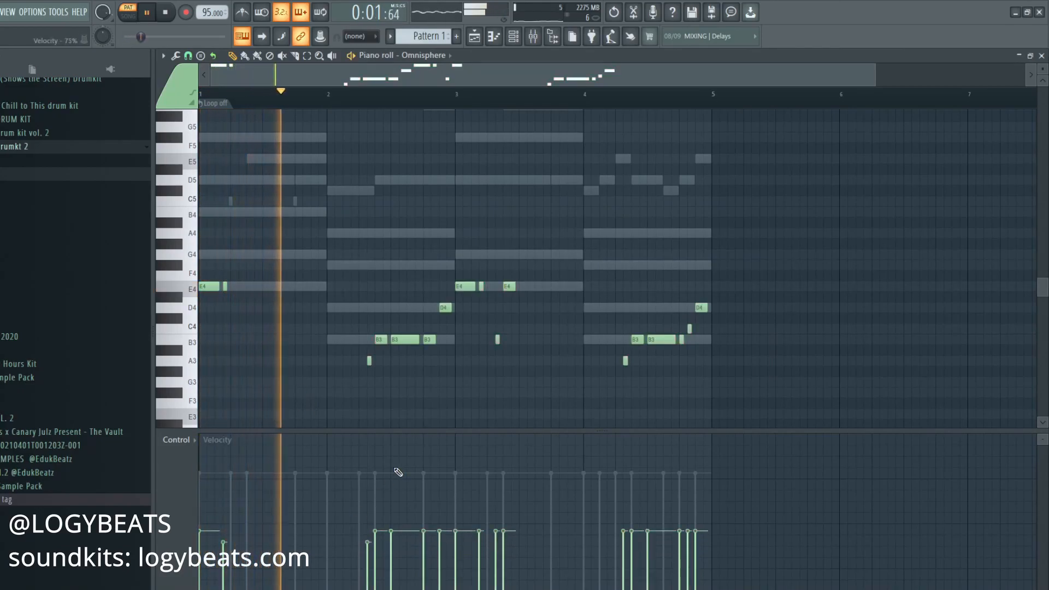
{"action": "scroll", "coordinate": [392, 535], "scroll_direction": "down", "scroll_amount": 1}
{"action": "scroll", "coordinate": [425, 540], "scroll_direction": "down", "scroll_amount": 1}
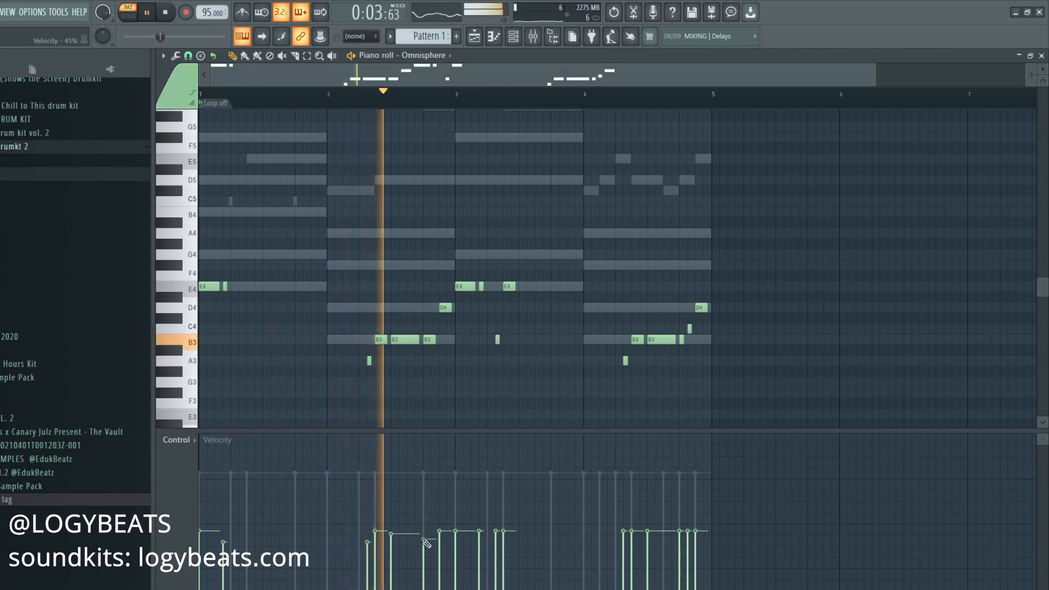
{"action": "scroll", "coordinate": [440, 535], "scroll_direction": "down", "scroll_amount": 1}
{"action": "scroll", "coordinate": [497, 538], "scroll_direction": "down", "scroll_amount": 1}
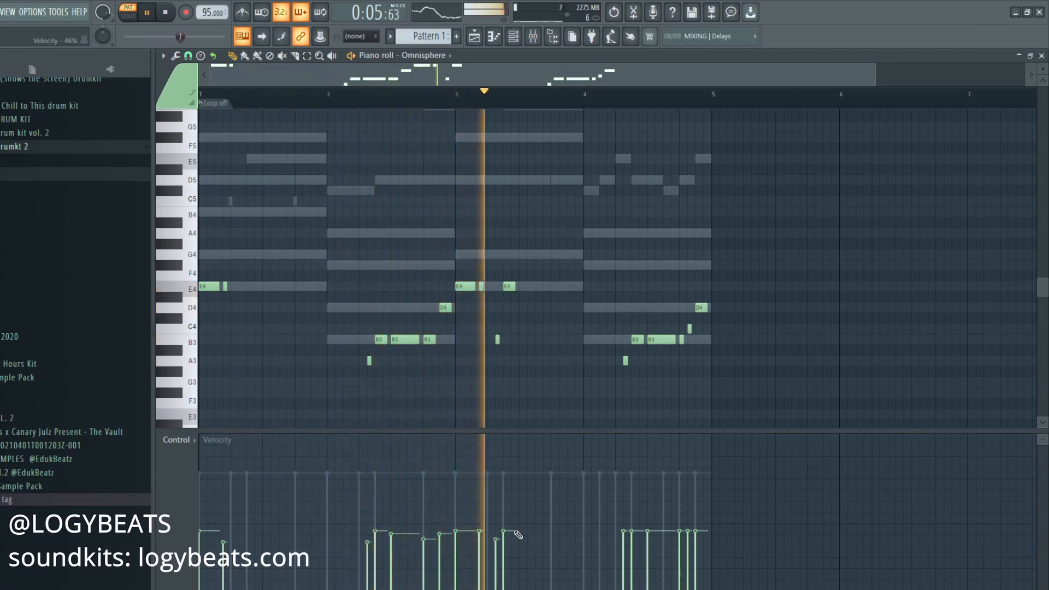
{"action": "left_click", "coordinate": [624, 539]}
{"action": "left_click", "coordinate": [679, 545]}
{"action": "left_click", "coordinate": [696, 539]}
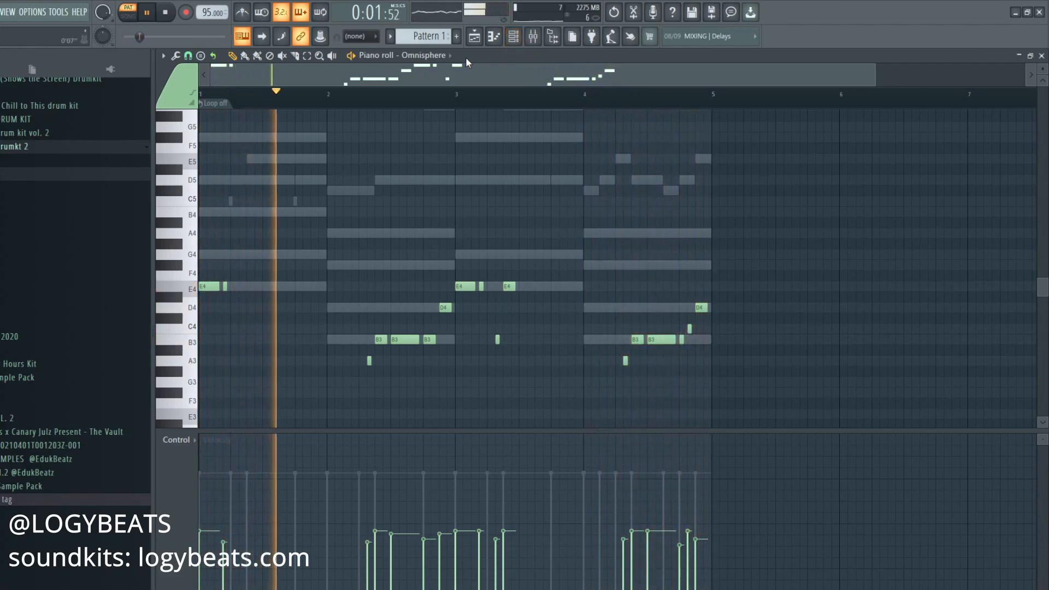
Stop playback, insert a second Purity instrument after the clap channel, and show its preset list
{"action": "key", "text": "F6"}
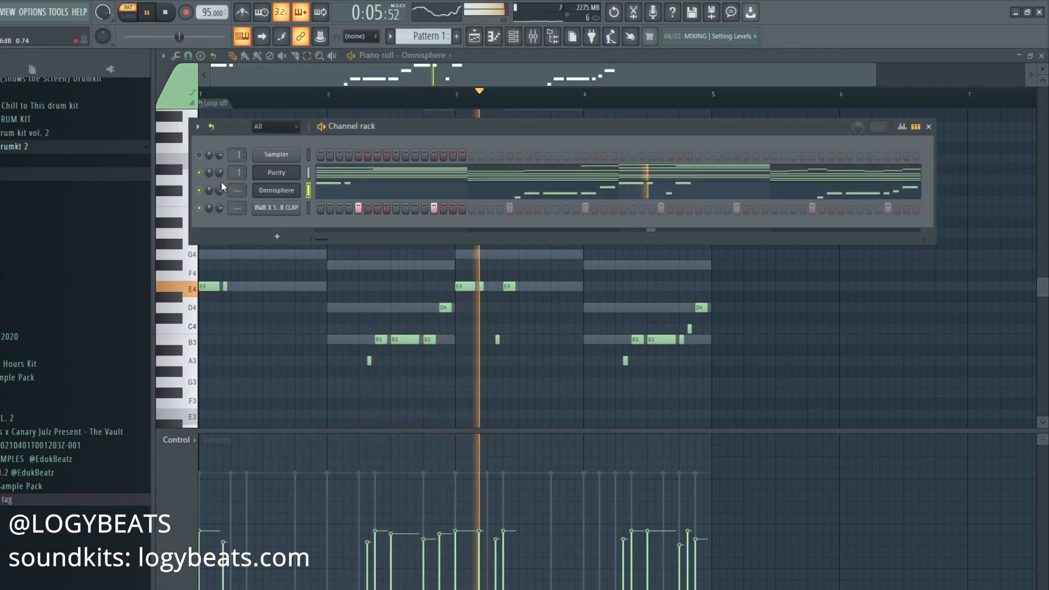
{"action": "key", "text": "space"}
{"action": "right_click", "coordinate": [267, 206]}
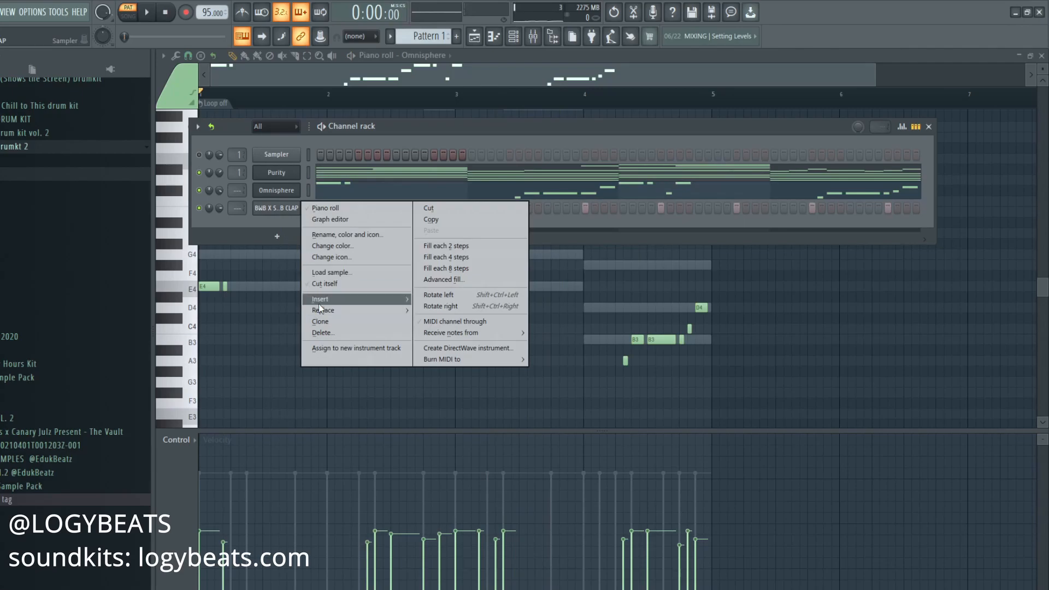
{"action": "mouse_move", "coordinate": [321, 301]}
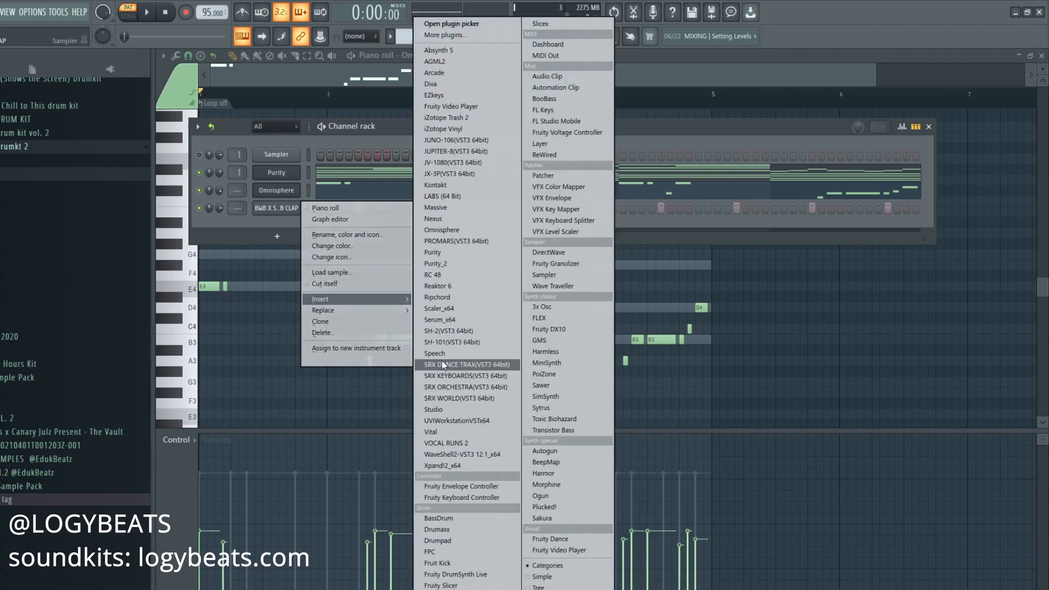
{"action": "left_click", "coordinate": [461, 254]}
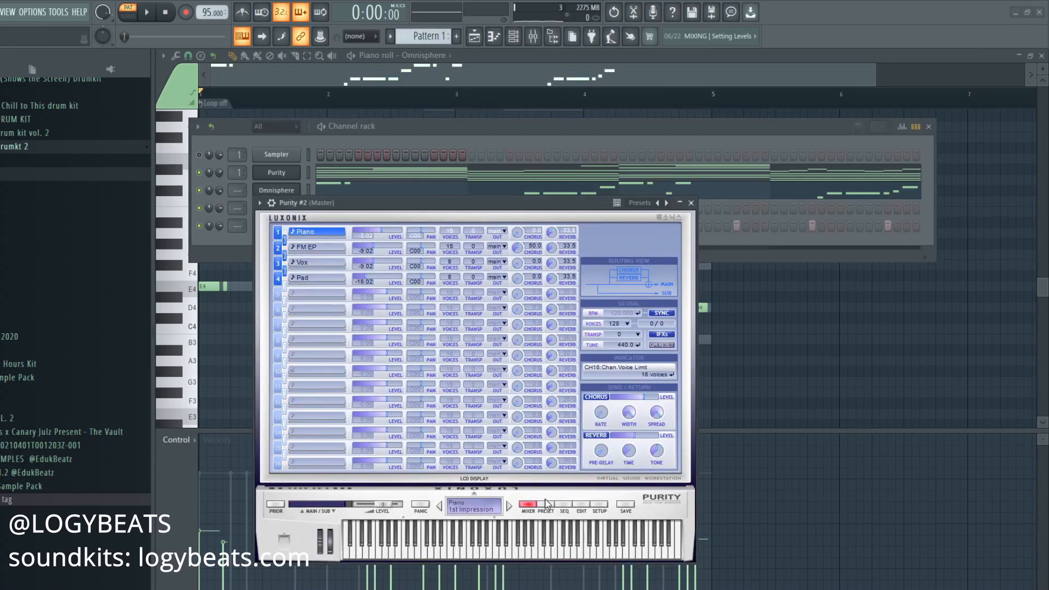
{"action": "left_click", "coordinate": [546, 505]}
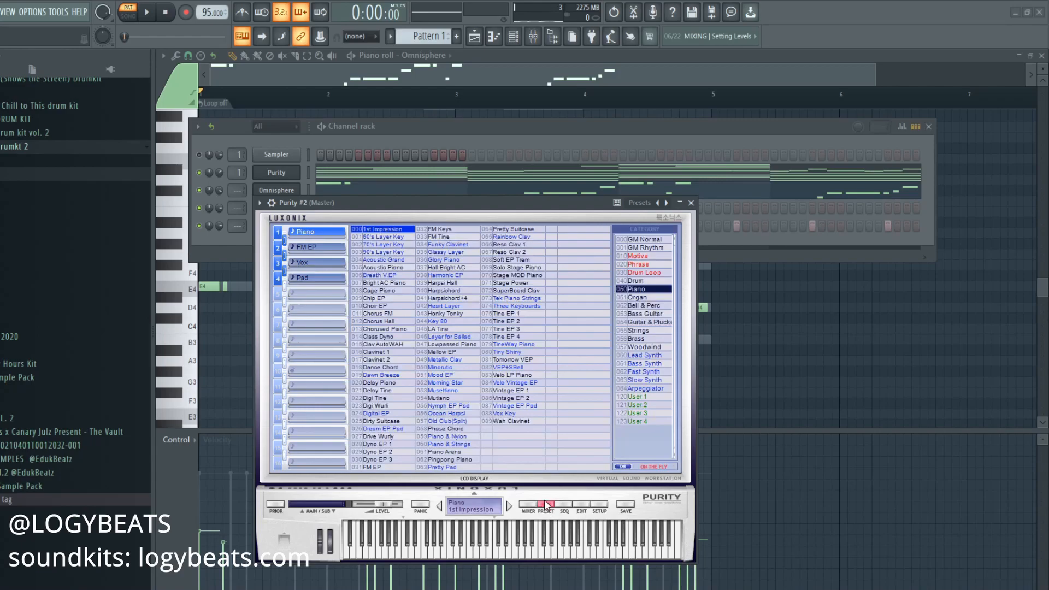
Load the Simple Sine preset from the Lead Synth category in the second Purity and open its piano roll
{"action": "left_click", "coordinate": [641, 356]}
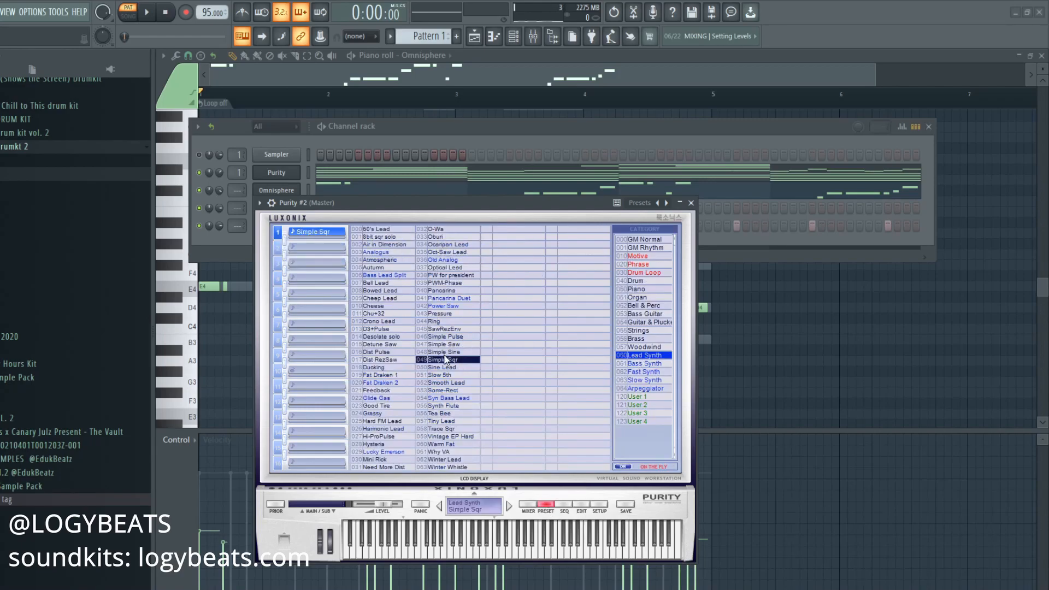
{"action": "left_click", "coordinate": [437, 148]}
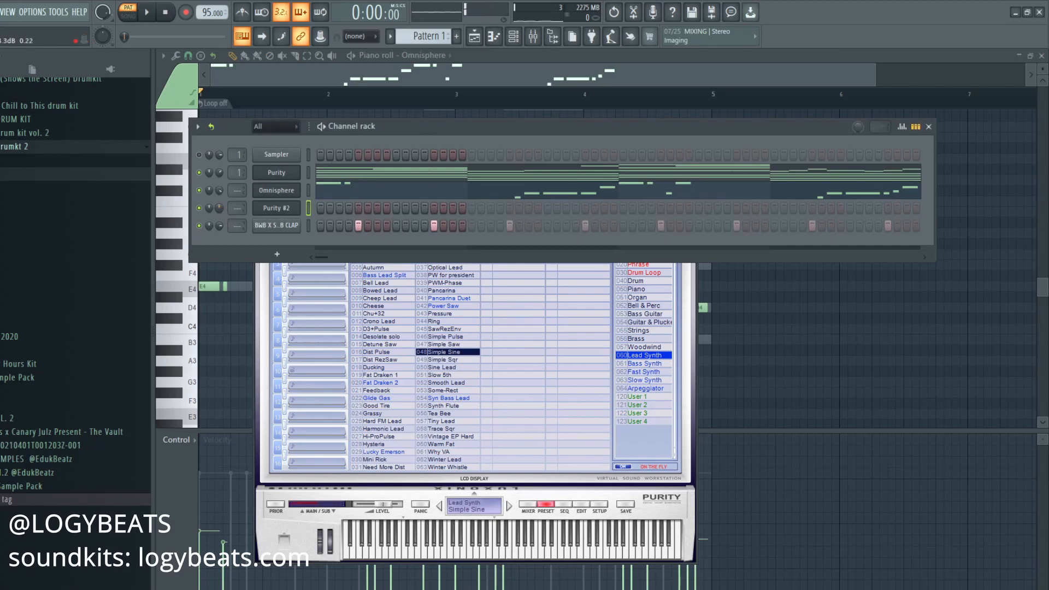
{"action": "right_click", "coordinate": [288, 208]}
{"action": "left_click", "coordinate": [323, 208]}
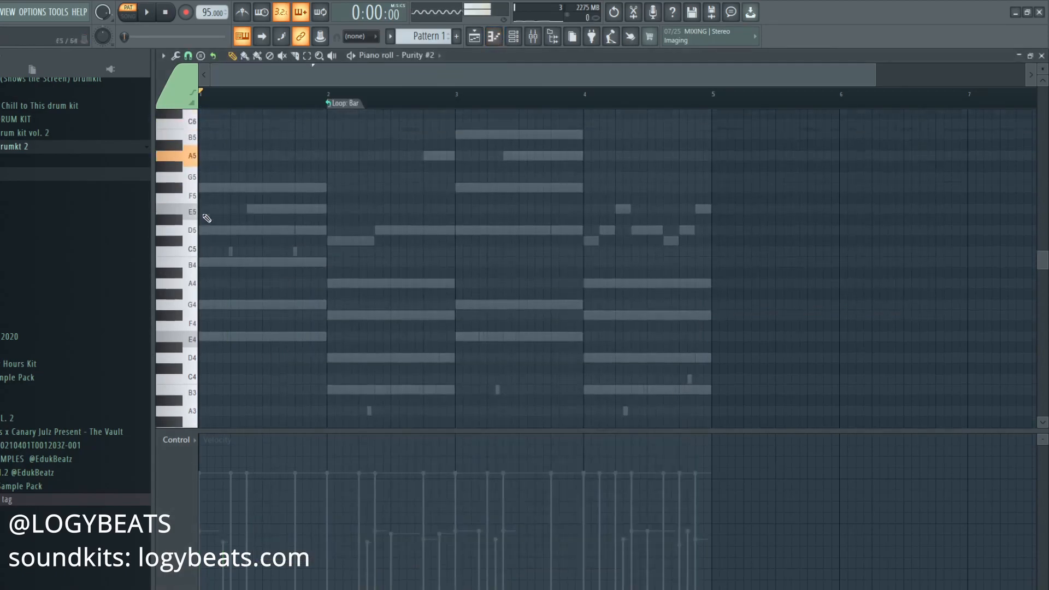
Draw a very short E5 at the start of bar 1, overlapped by a longer F#5 starting just after it
{"action": "scroll", "coordinate": [224, 78], "scroll_direction": "up", "scroll_amount": 2}
{"action": "left_click_drag", "start_coordinate": [209, 241], "coordinate": [191, 261]}
{"action": "left_click", "coordinate": [206, 232]}
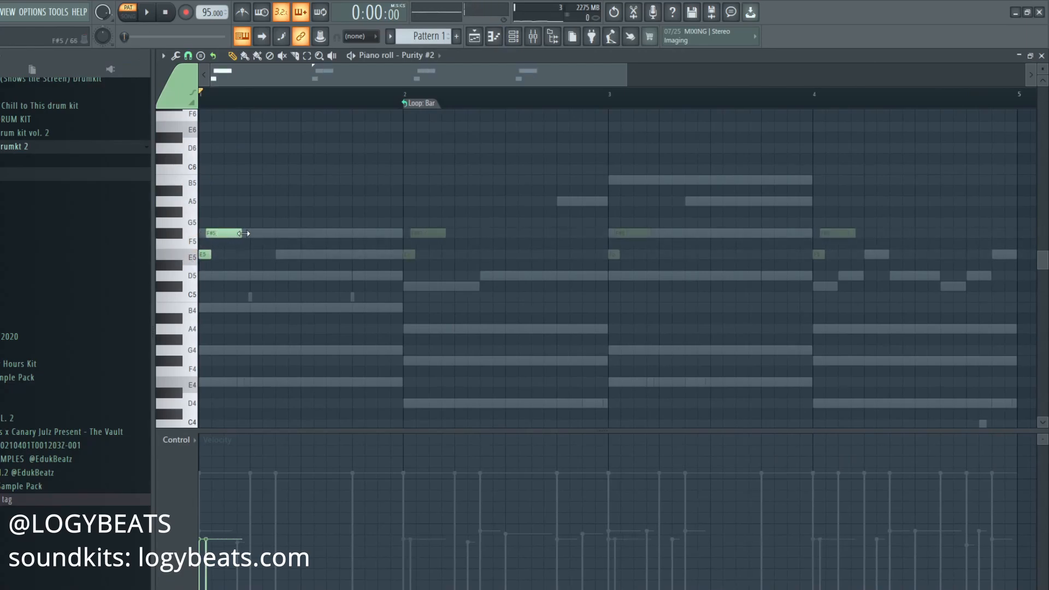
{"action": "scroll", "coordinate": [219, 101], "scroll_direction": "up", "scroll_amount": 2}
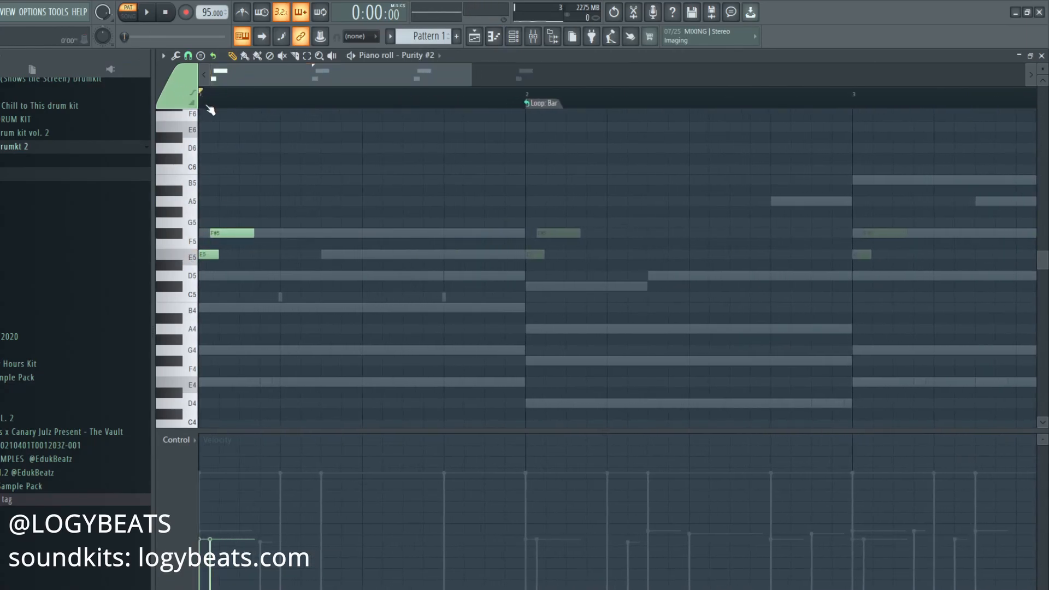
{"action": "left_click_drag", "start_coordinate": [220, 233], "coordinate": [212, 233]}
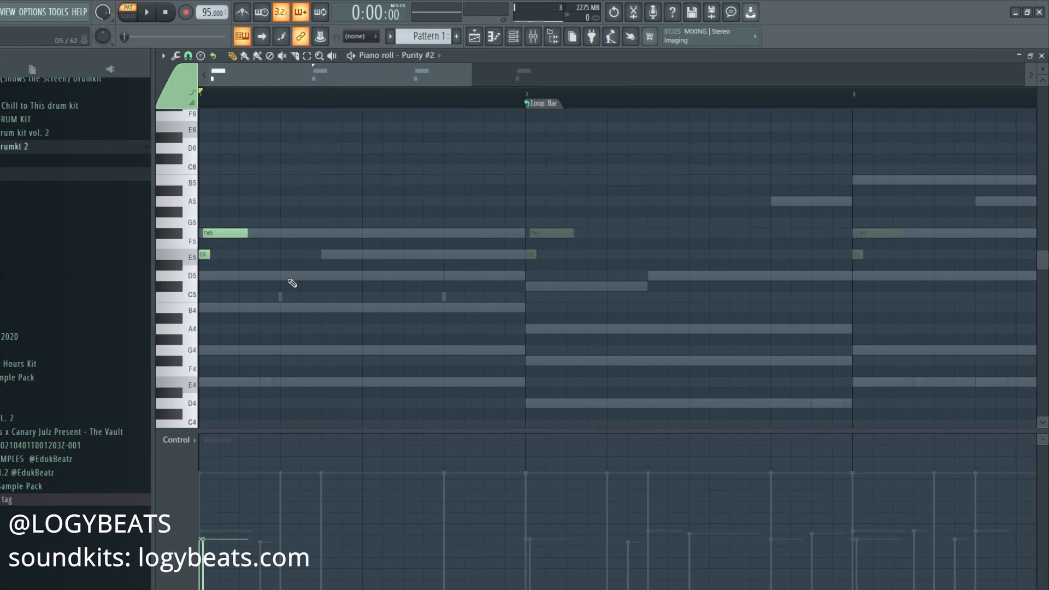
{"action": "scroll", "coordinate": [234, 93], "scroll_direction": "up", "scroll_amount": 2}
{"action": "scroll", "coordinate": [239, 84], "scroll_direction": "down", "scroll_amount": 2}
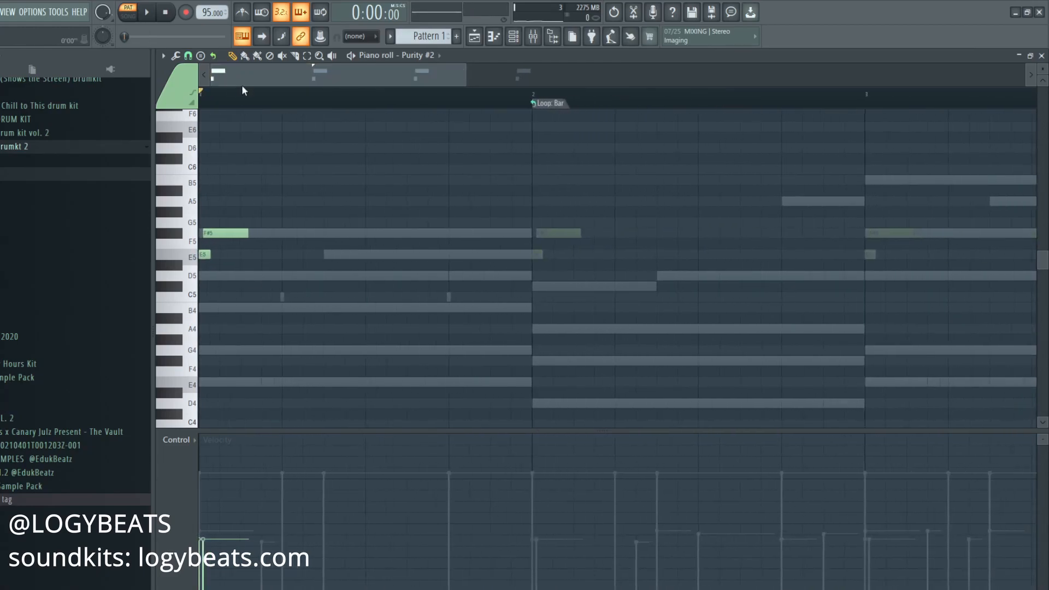
{"action": "left_click", "coordinate": [248, 236]}
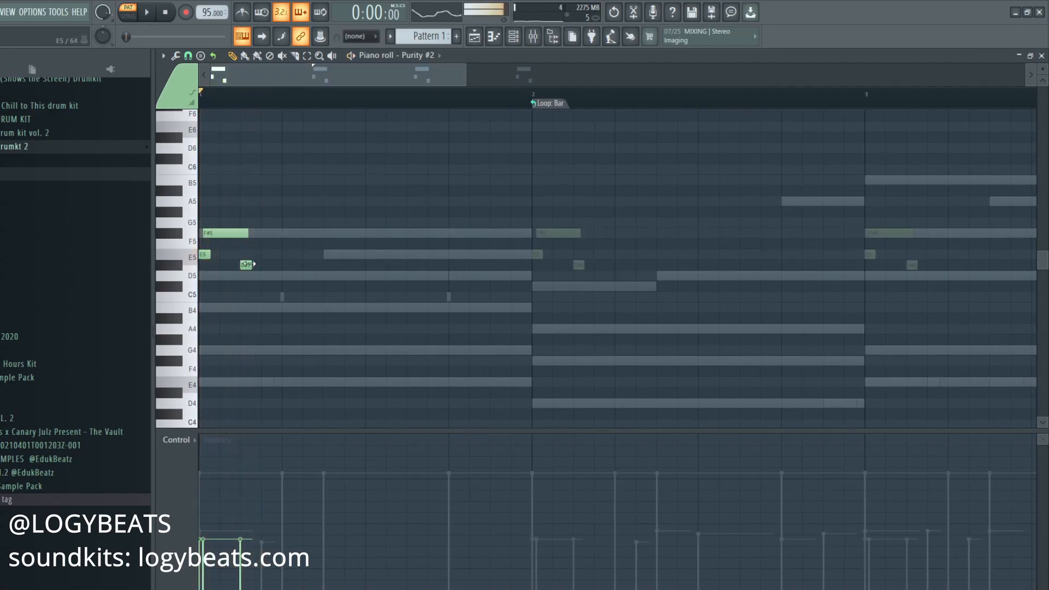
{"action": "left_click_drag", "start_coordinate": [248, 233], "coordinate": [257, 233]}
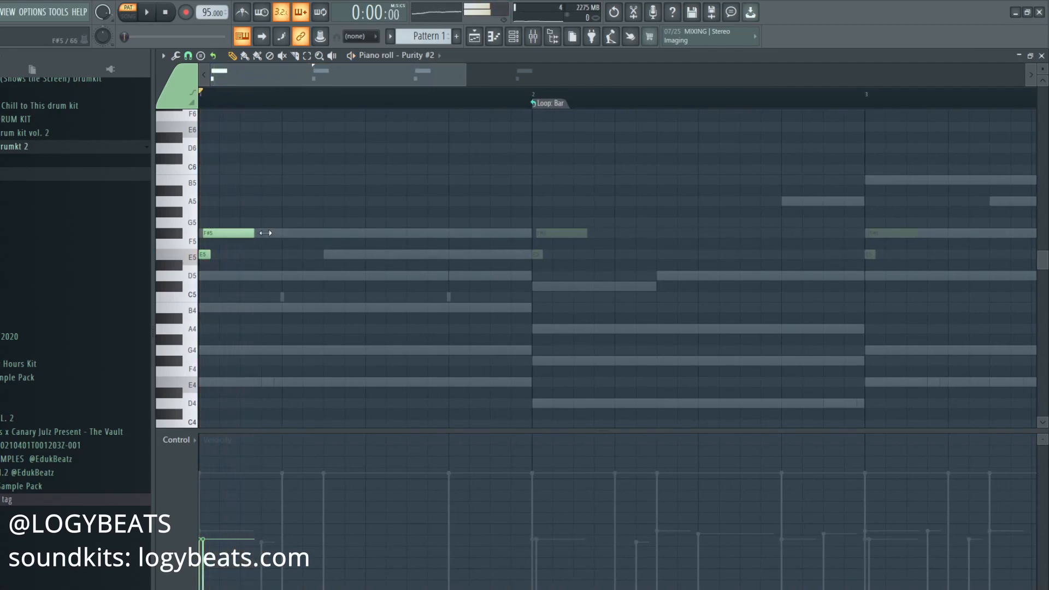
Try overlapping D5 and E5 notes on beat 2 of bar 1, audition them, and delete both
{"action": "left_click", "coordinate": [280, 279]}
{"action": "left_click", "coordinate": [288, 255]}
{"action": "key", "text": "space"}
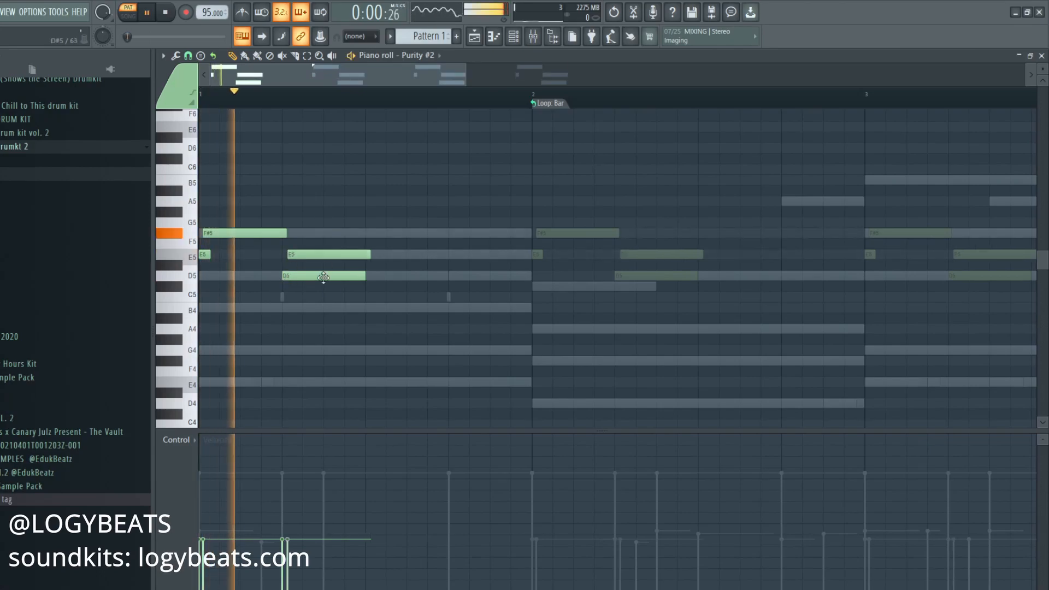
{"action": "key", "text": "space"}
{"action": "right_click", "coordinate": [337, 275]}
{"action": "right_click", "coordinate": [320, 254]}
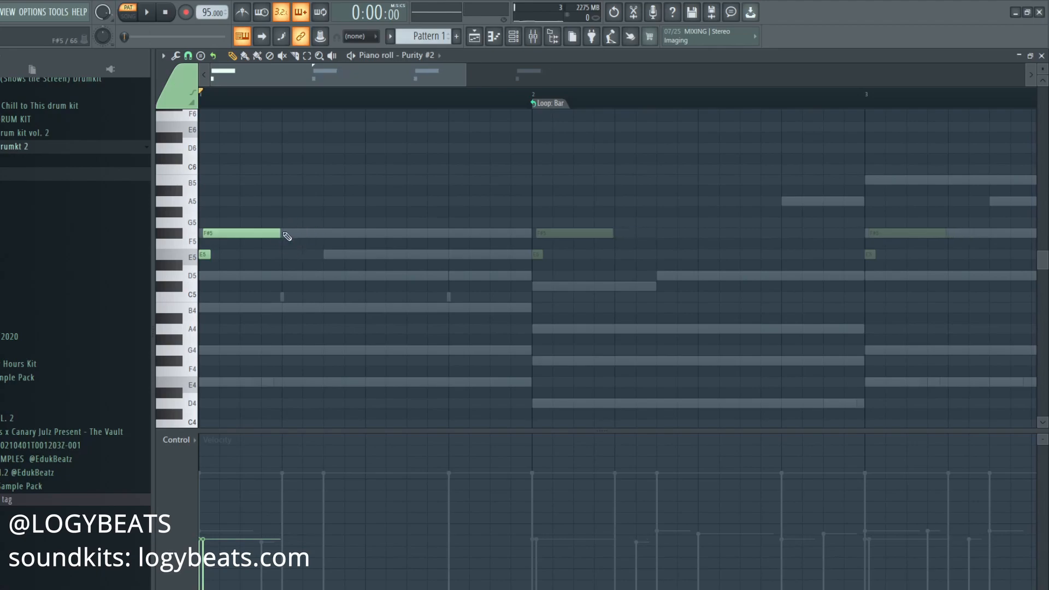
Turn off the bar loop and lengthen the first F#5 to just past the middle of beat 2
{"action": "scroll", "coordinate": [244, 80], "scroll_direction": "down", "scroll_amount": 3}
{"action": "scroll", "coordinate": [254, 82], "scroll_direction": "up", "scroll_amount": 3}
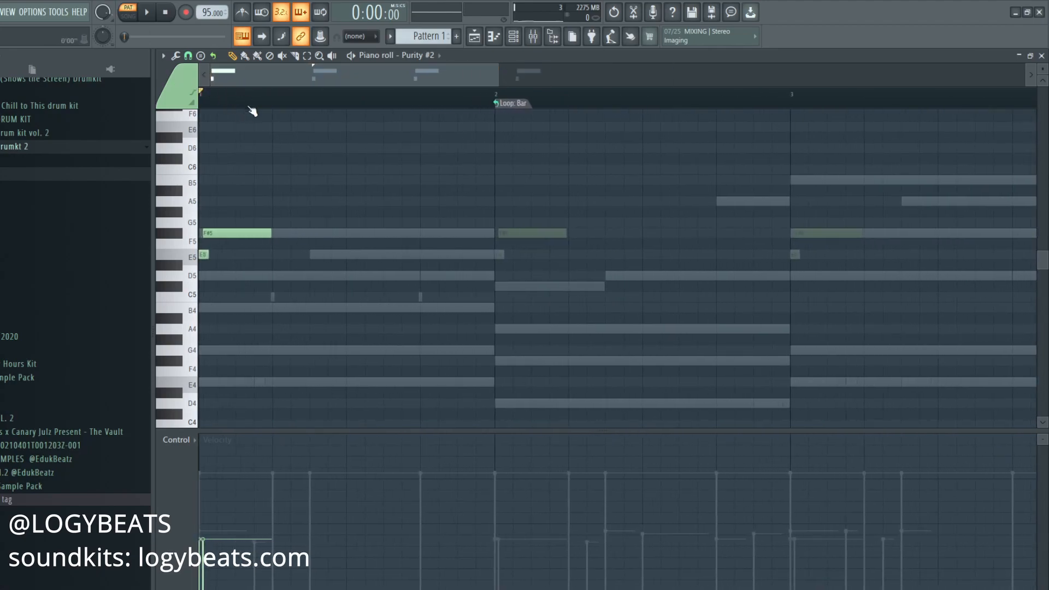
{"action": "scroll", "coordinate": [251, 85], "scroll_direction": "down", "scroll_amount": 3}
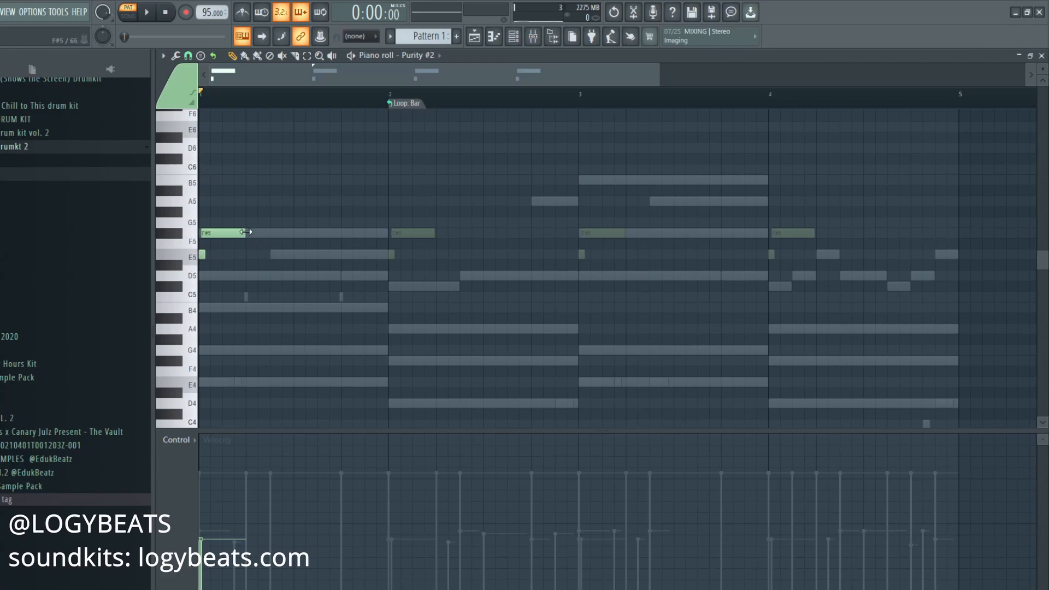
{"action": "left_click", "coordinate": [397, 103]}
{"action": "left_click", "coordinate": [411, 119]}
{"action": "key", "text": "space"}
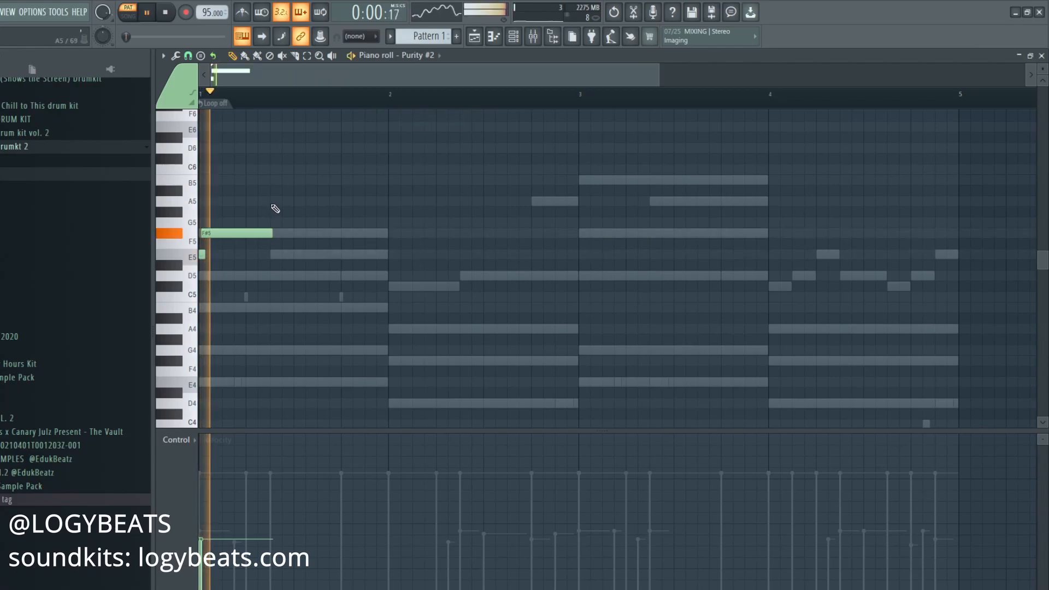
Add a short A5 leading into a B5 held until beat 4 of bar 1, and play it back
{"action": "left_click", "coordinate": [273, 201]}
{"action": "left_click", "coordinate": [280, 180]}
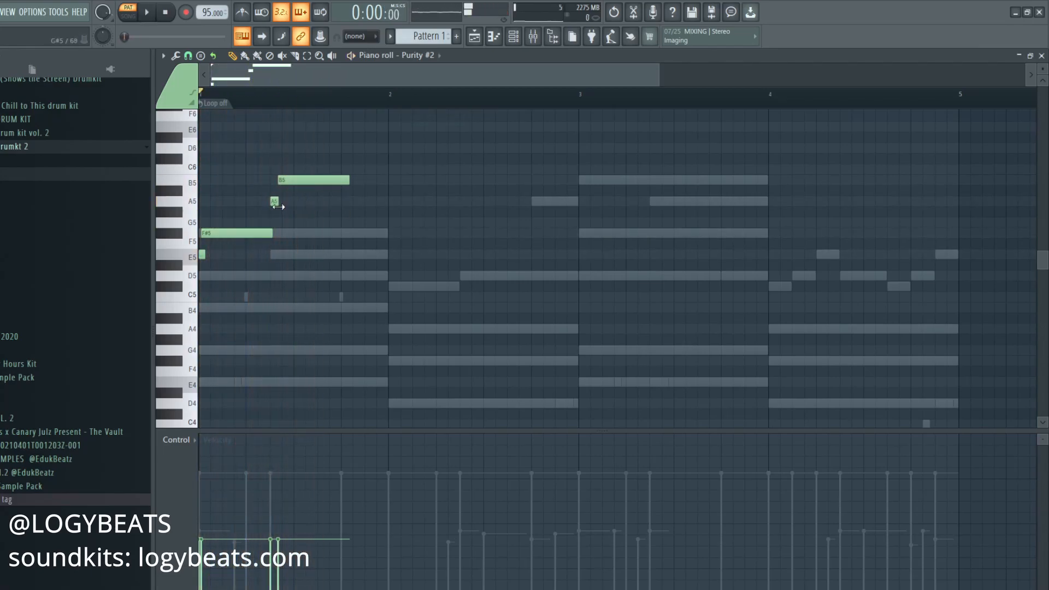
{"action": "left_click_drag", "start_coordinate": [349, 180], "coordinate": [324, 185]}
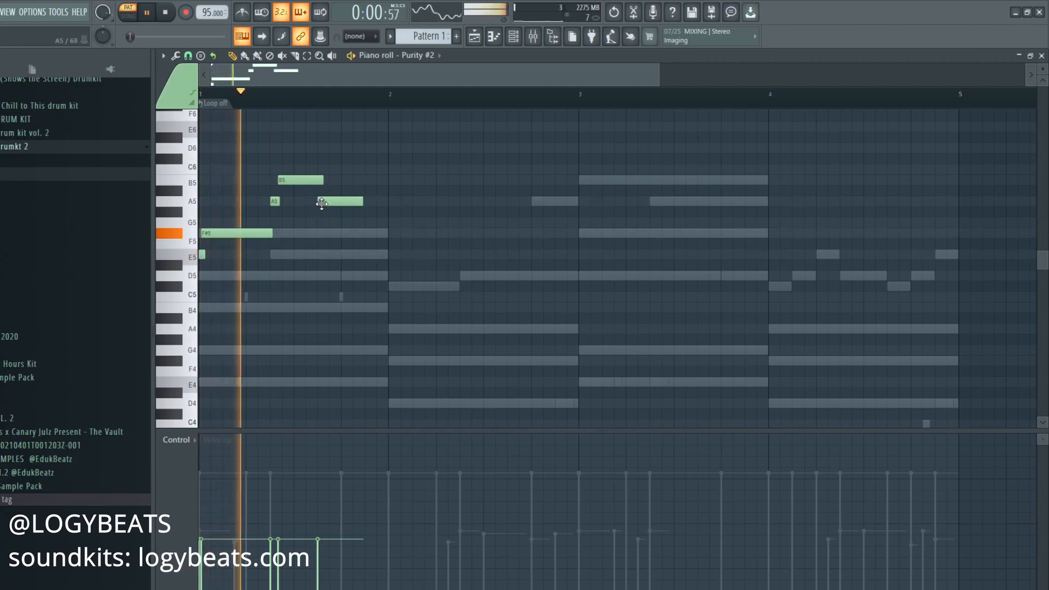
{"action": "key", "text": "space"}
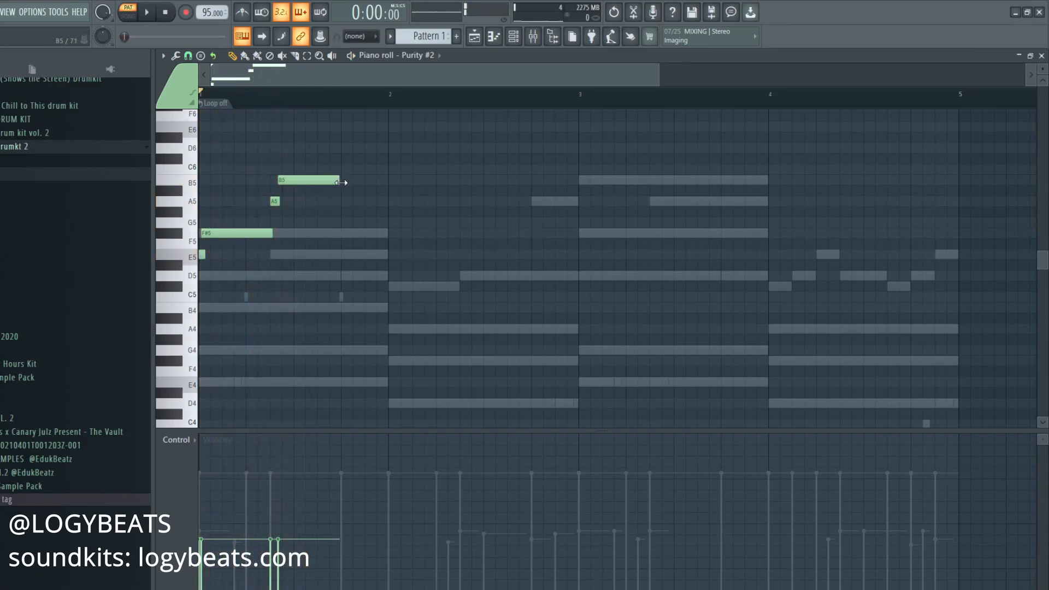
Finish bar 1 with overlapping short G5 and A5 notes from beat 4 and a closing B5
{"action": "left_click", "coordinate": [344, 221]}
{"action": "left_click", "coordinate": [347, 203]}
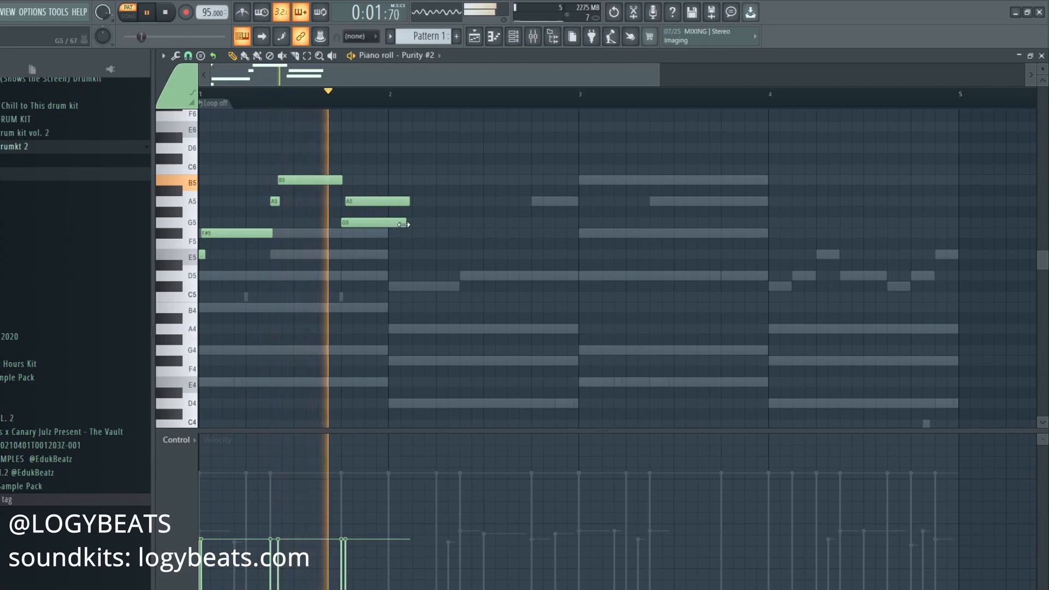
{"action": "left_click_drag", "start_coordinate": [406, 223], "coordinate": [361, 223]}
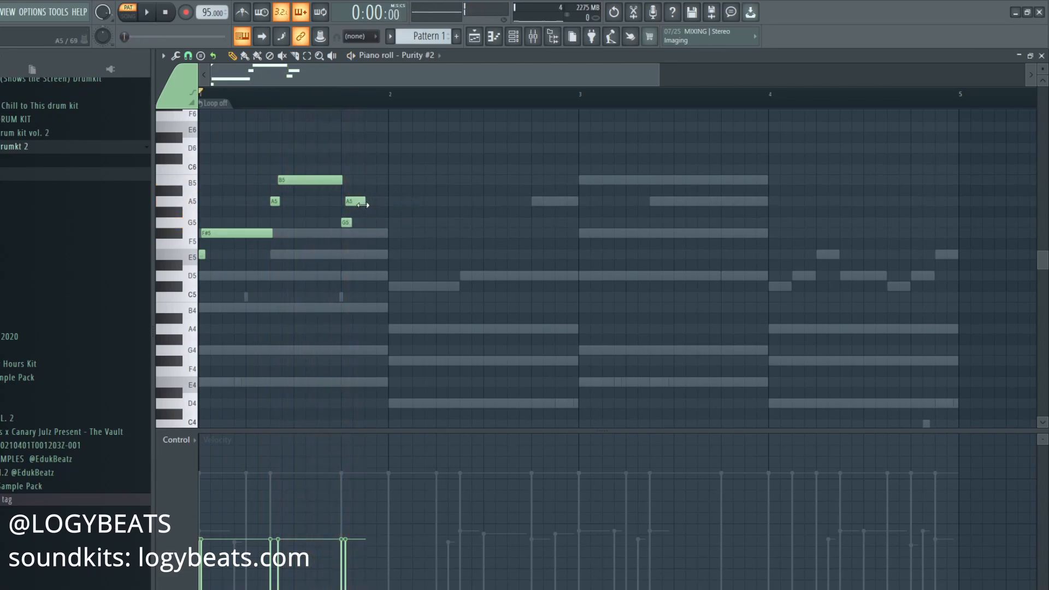
{"action": "scroll", "coordinate": [270, 102], "scroll_direction": "down", "scroll_amount": 3}
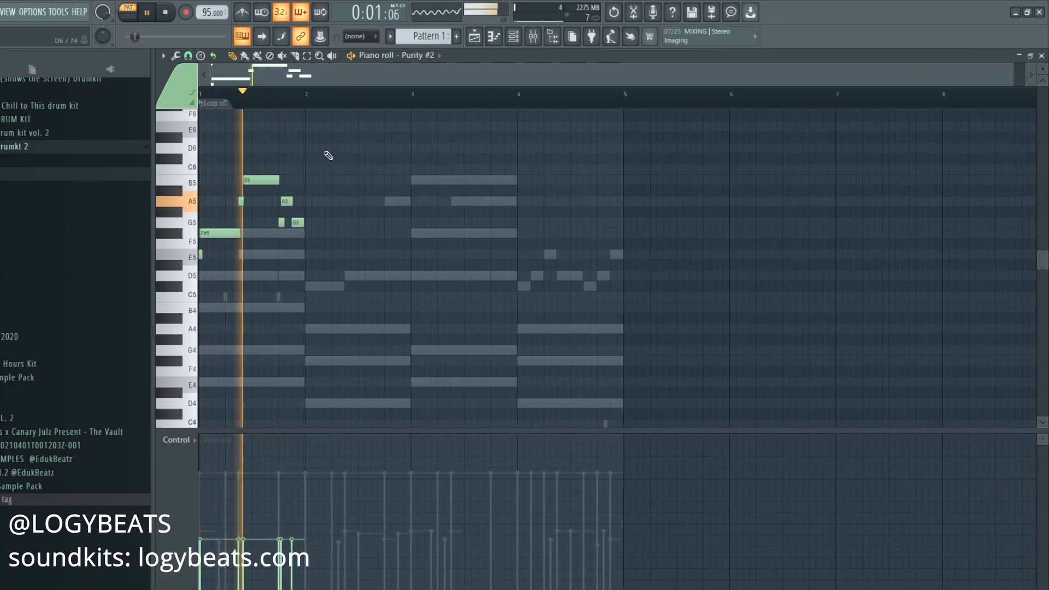
{"action": "key", "text": "space"}
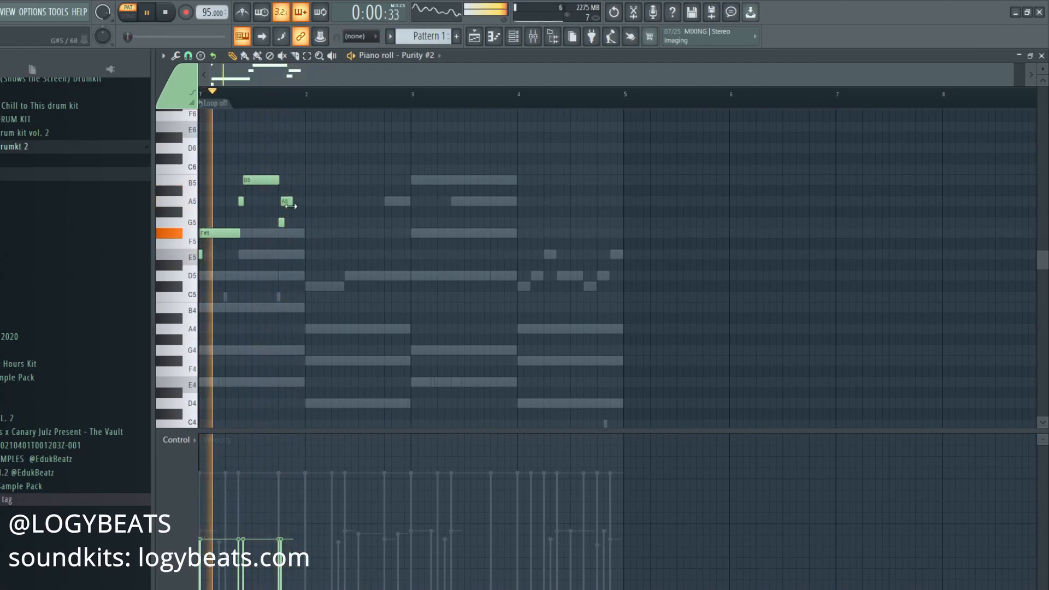
{"action": "left_click", "coordinate": [292, 180]}
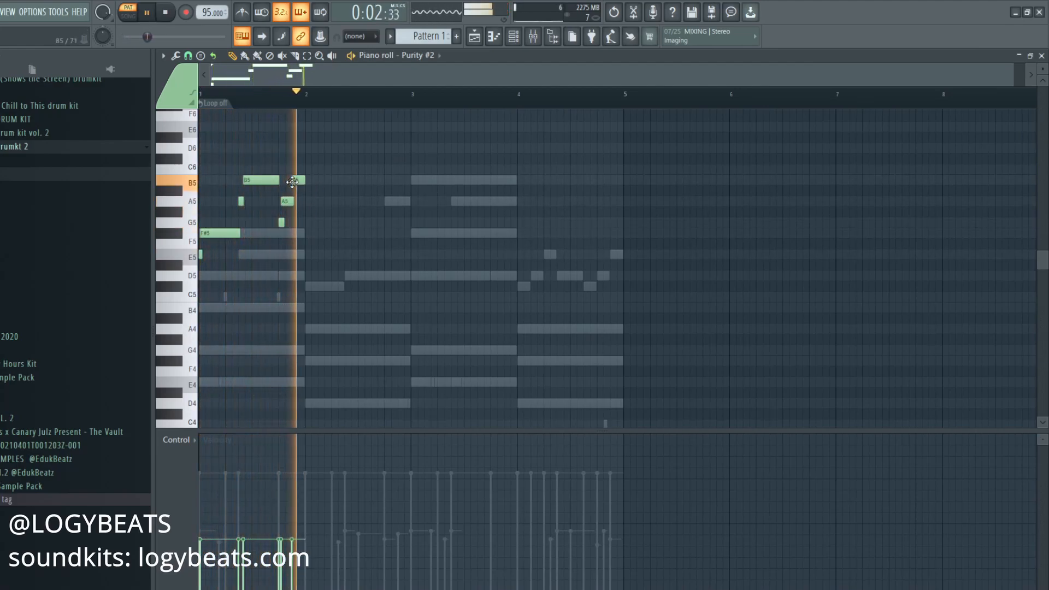
{"action": "key", "text": "space"}
Try short A5–B5 and G5–A5 note pairs at the start of bar 2, audition them, and delete them
{"action": "left_click_drag", "start_coordinate": [318, 201], "coordinate": [332, 180]}
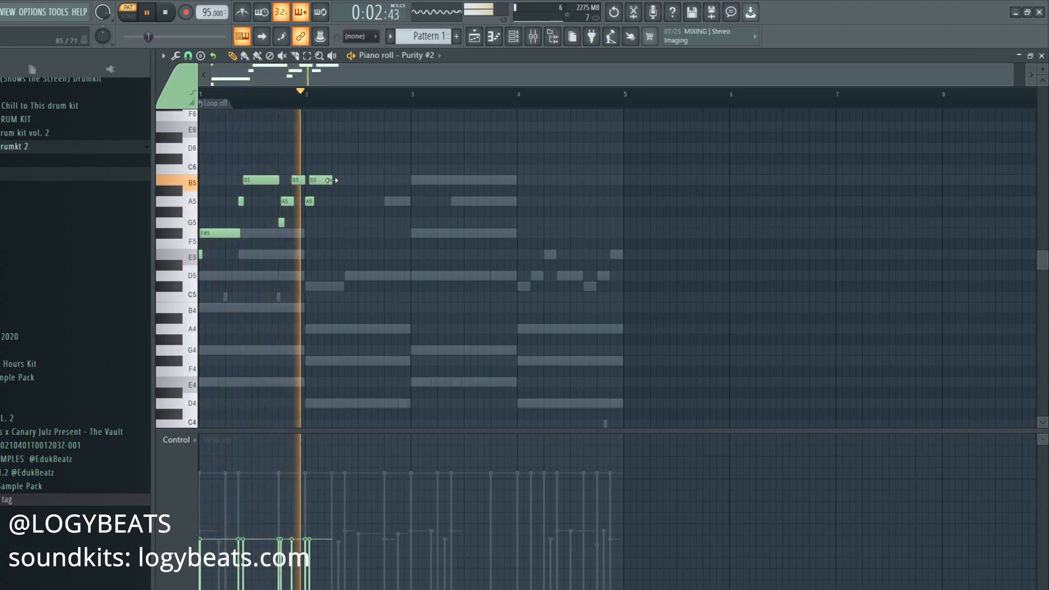
{"action": "left_click", "coordinate": [307, 223]}
{"action": "left_click", "coordinate": [313, 201]}
{"action": "left_click_drag", "start_coordinate": [326, 223], "coordinate": [312, 223]}
{"action": "key", "text": "space"}
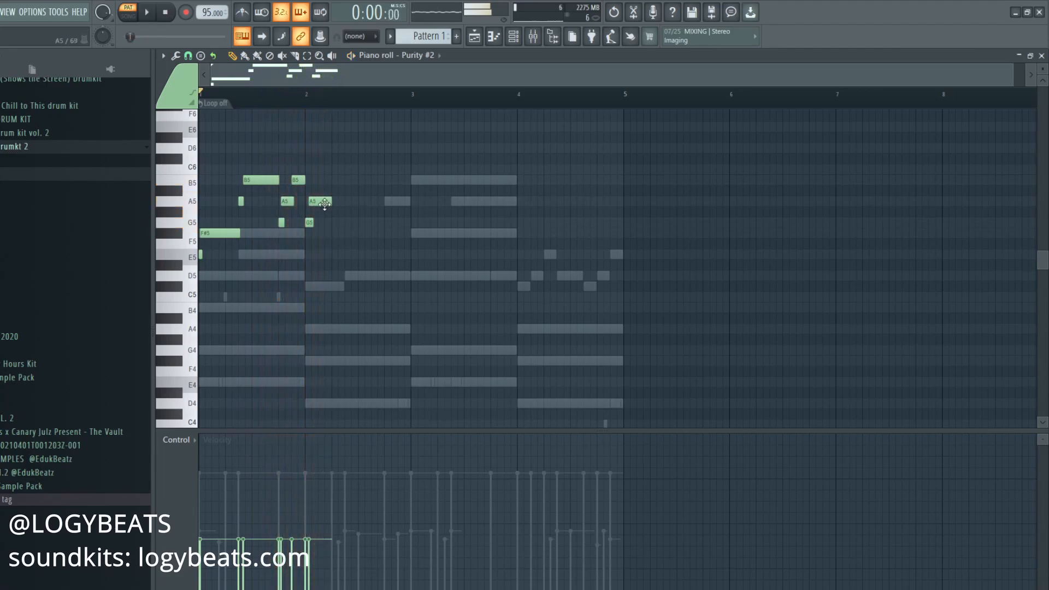
{"action": "key", "text": "space"}
{"action": "right_click", "coordinate": [325, 202]}
{"action": "right_click", "coordinate": [310, 223]}
Open bar 2 with a short E5 sliding into a longer F#5, followed by another E5, and play the melody
{"action": "left_click", "coordinate": [307, 254]}
{"action": "left_click", "coordinate": [311, 233]}
{"action": "left_click_drag", "start_coordinate": [317, 234], "coordinate": [336, 233]}
{"action": "key", "text": "space"}
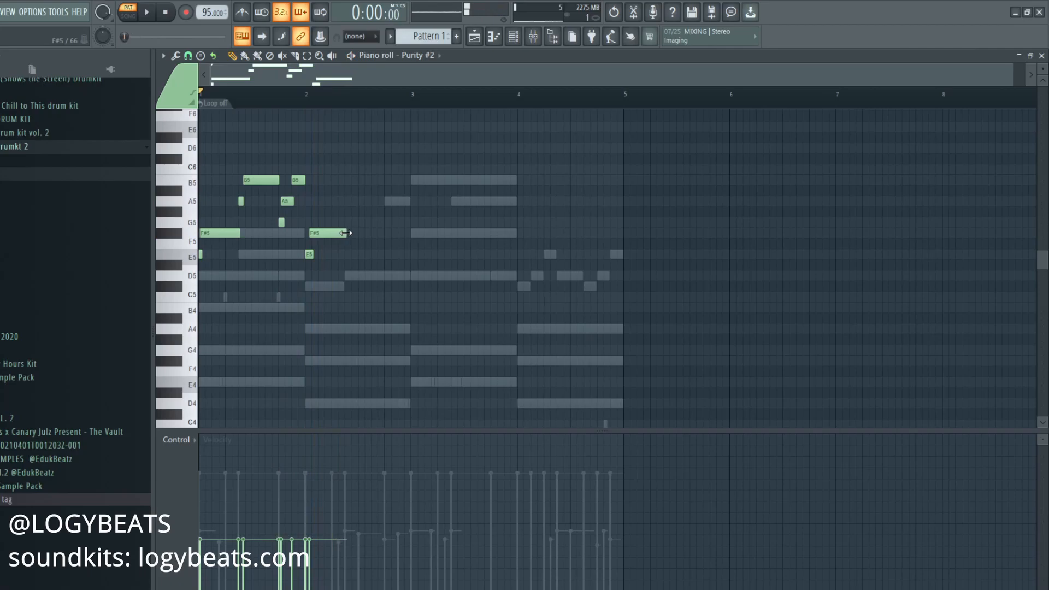
{"action": "left_click", "coordinate": [335, 223]}
{"action": "key", "text": "space"}
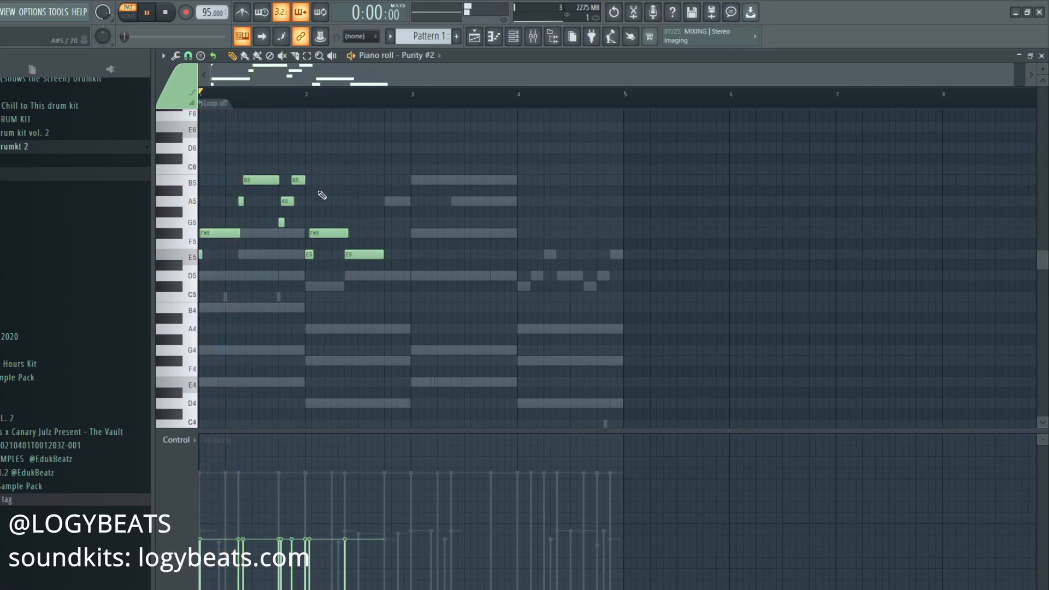
Add a very short G5 over the end of bar 2's F#5 and complete the bar with D5, E5 and F#5
{"action": "key", "text": "space"}
{"action": "left_click", "coordinate": [336, 222]}
{"action": "left_click_drag", "start_coordinate": [342, 223], "coordinate": [333, 224]}
{"action": "left_click_drag", "start_coordinate": [334, 223], "coordinate": [338, 223]}
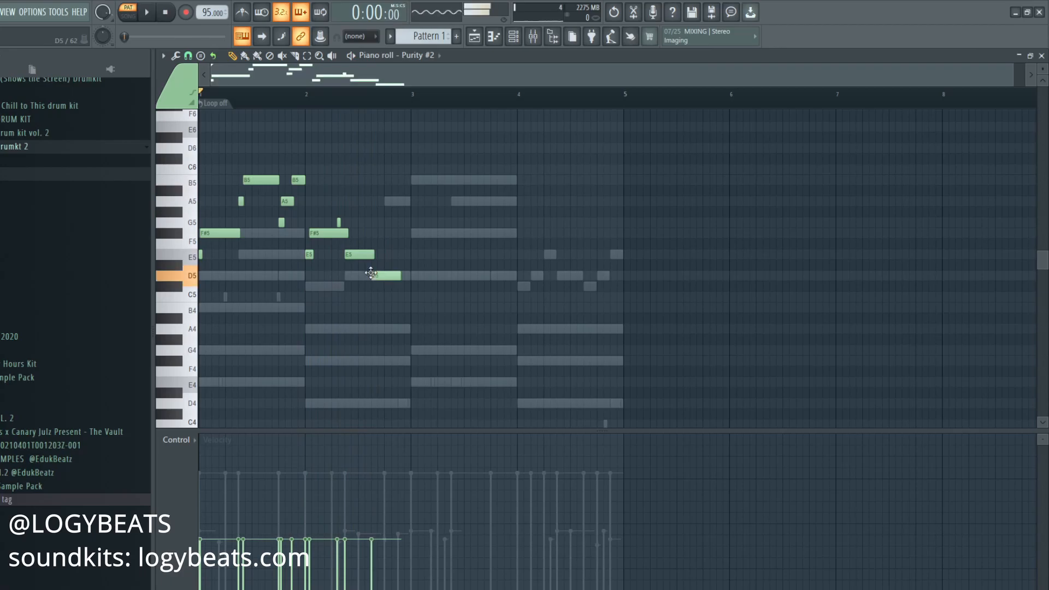
{"action": "left_click_drag", "start_coordinate": [437, 218], "coordinate": [404, 276]}
{"action": "key", "text": "space"}
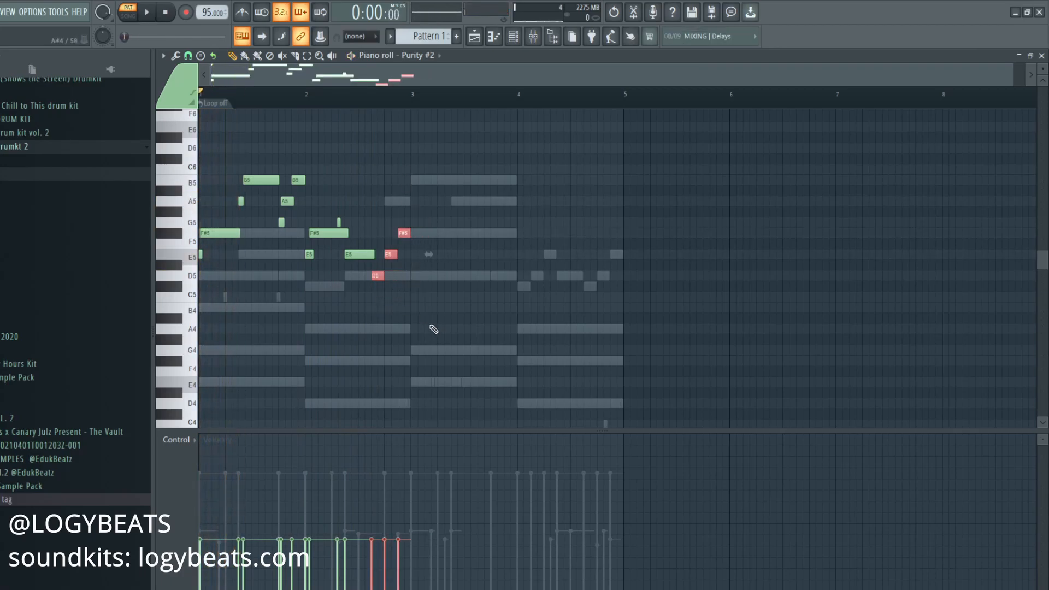
Duplicate the two-bar melody into bars 3 and 4 and play back the repeated section
{"action": "key", "text": "ctrl+b"}
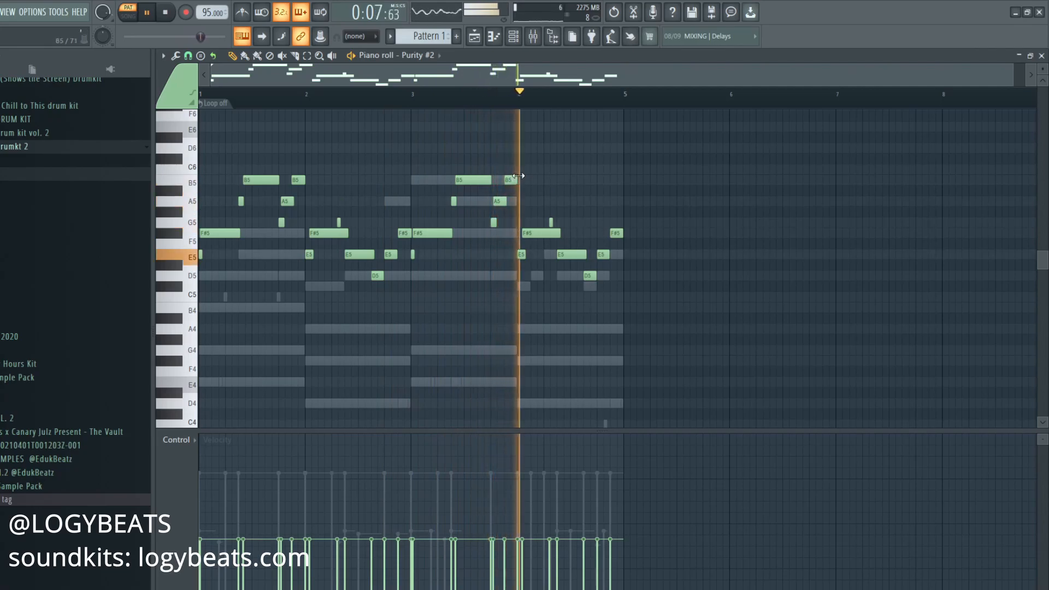
{"action": "scroll", "coordinate": [414, 94], "scroll_direction": "up", "scroll_amount": 2}
{"action": "key", "text": "space"}
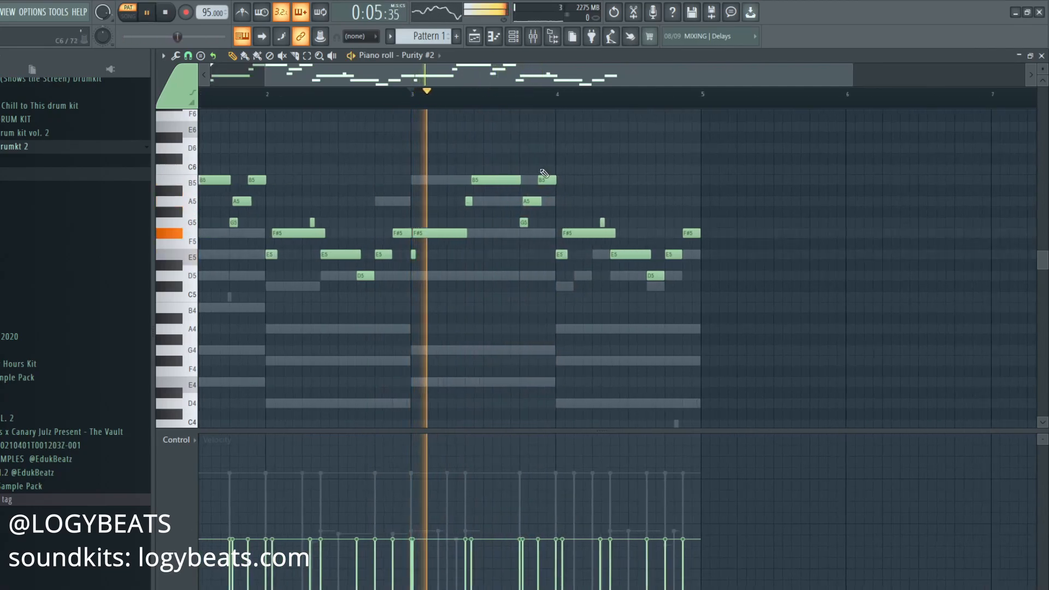
Raise the last B5 of bar 3 to D6 and audition the change
{"action": "key", "text": "space"}
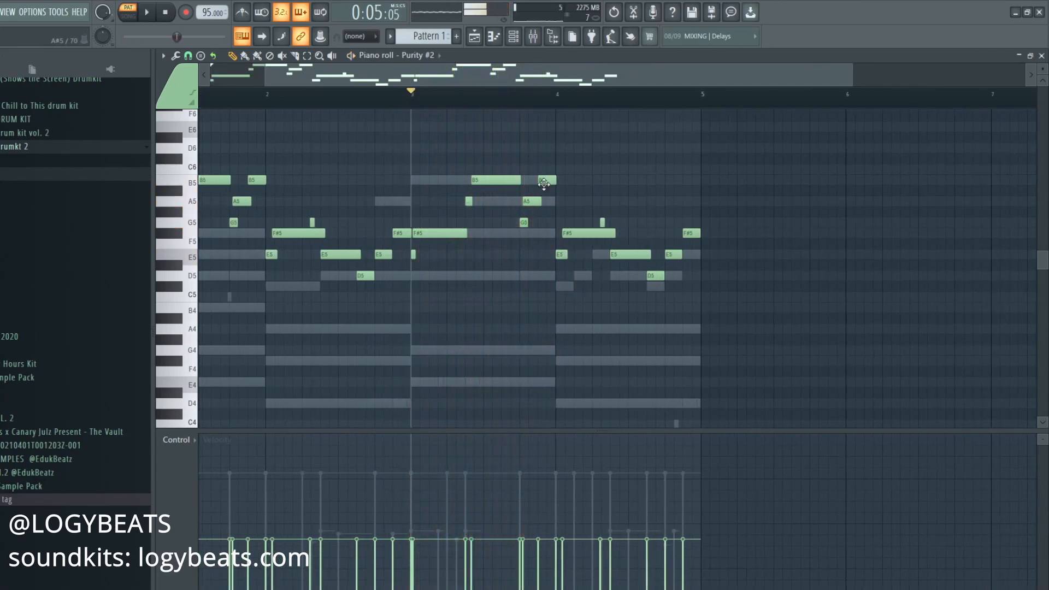
{"action": "key", "text": "space"}
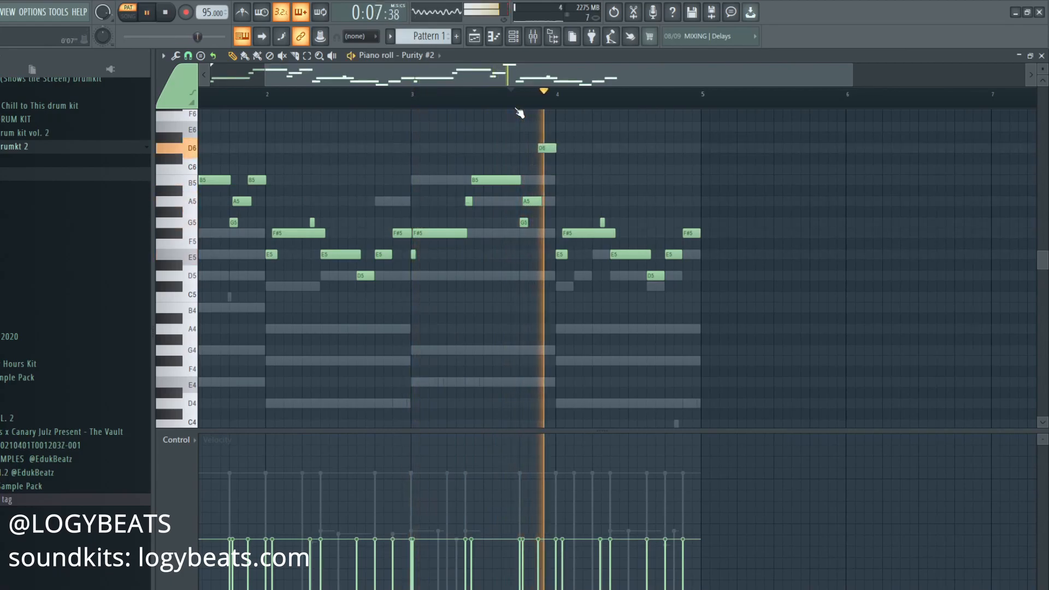
{"action": "key", "text": "space"}
Try raising the F#5 at the start of bar 4 to B5, and delete the bar's opening notes before the E5
{"action": "left_click_drag", "start_coordinate": [576, 233], "coordinate": [577, 180]}
{"action": "key", "text": "space"}
{"action": "key", "text": "space"}
{"action": "right_click", "coordinate": [604, 180]}
{"action": "key", "text": "space"}
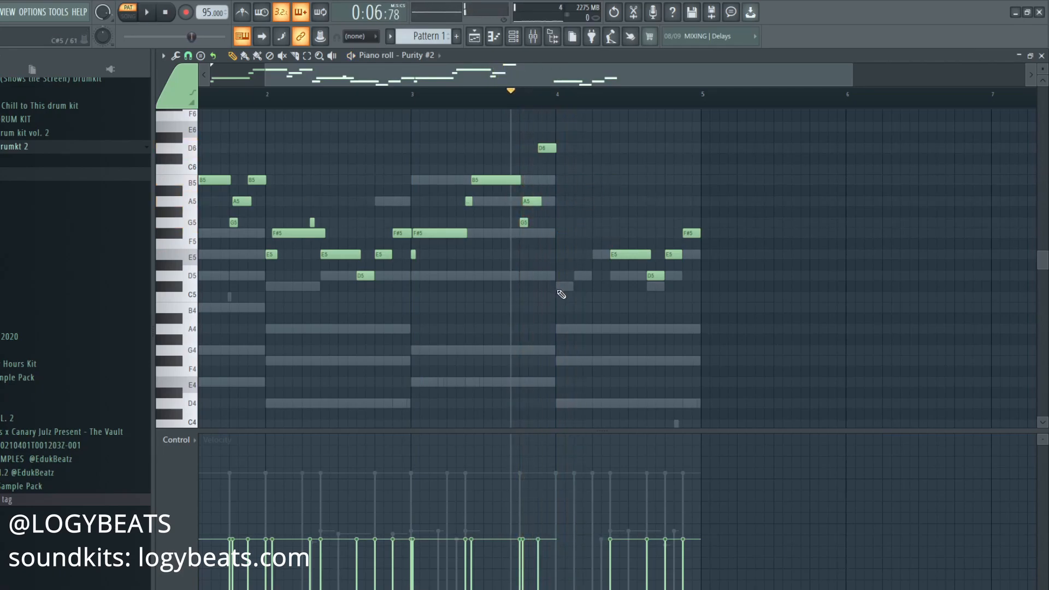
Place a C#6 at the start of bar 4, shorten it to a brief note, and replay the transition from bar 3
{"action": "key", "text": "space"}
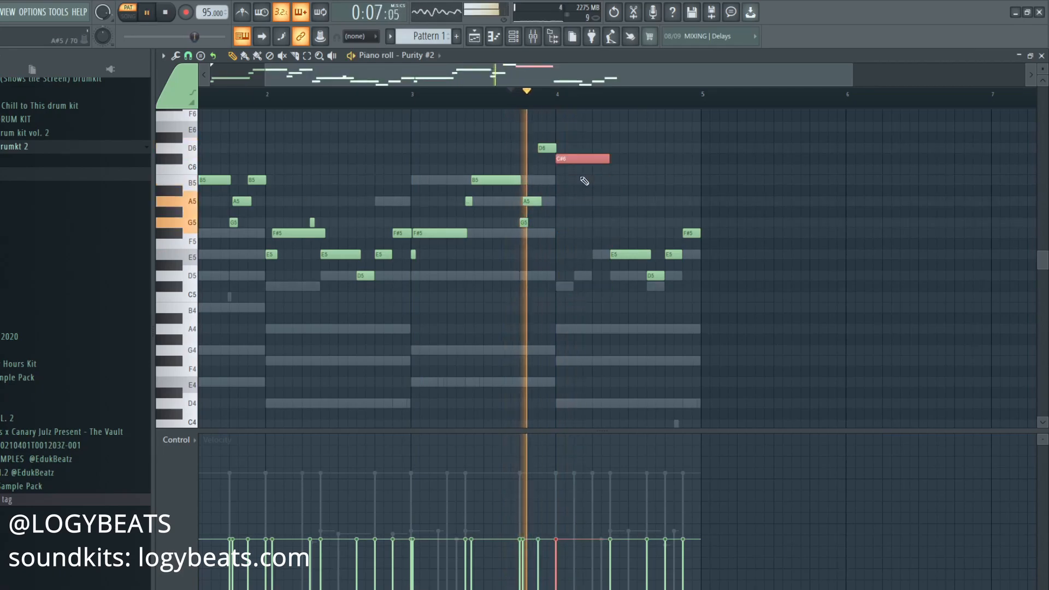
{"action": "key", "text": "space"}
{"action": "left_click_drag", "start_coordinate": [590, 159], "coordinate": [579, 160]}
{"action": "key", "text": "space"}
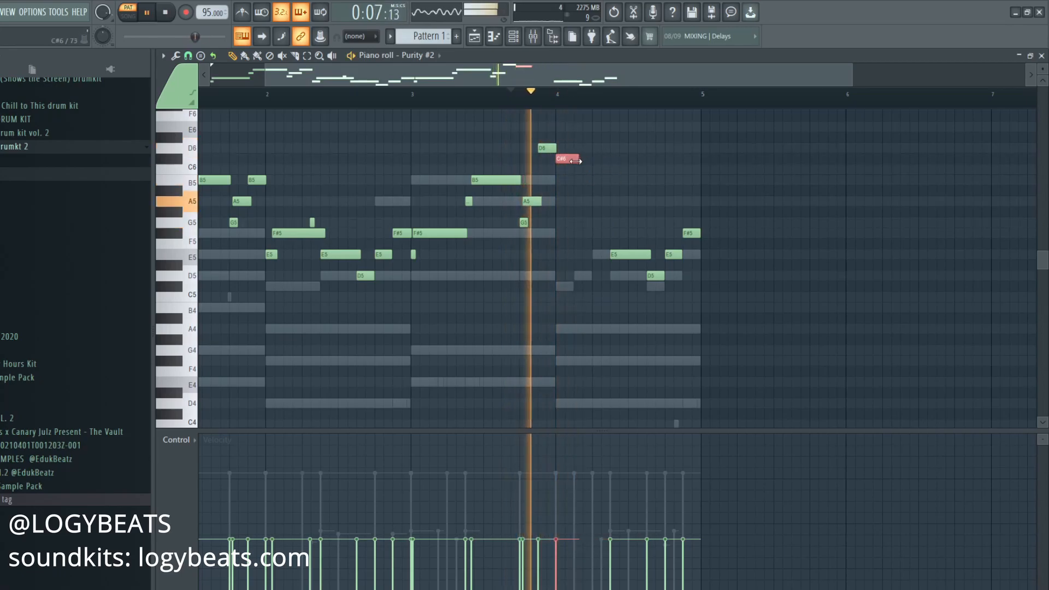
Place an A5 after the C#6 in bar 4, delete the old notes from the rest of the bar, and audition it
{"action": "left_click", "coordinate": [576, 202]}
{"action": "left_click", "coordinate": [577, 202]}
{"action": "right_click", "coordinate": [647, 255]}
{"action": "right_click", "coordinate": [672, 254]}
{"action": "right_click", "coordinate": [691, 234]}
{"action": "key", "text": "space"}
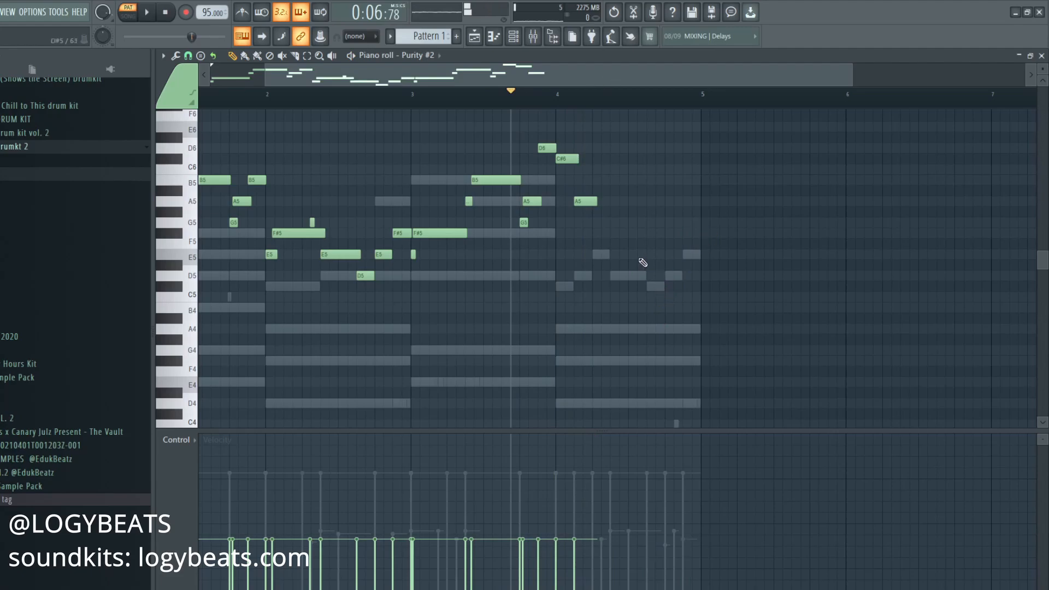
{"action": "key", "text": "space"}
Lengthen the new A5 in bar 4, try a G5 following it, and remove the G5 again
{"action": "left_click", "coordinate": [613, 223]}
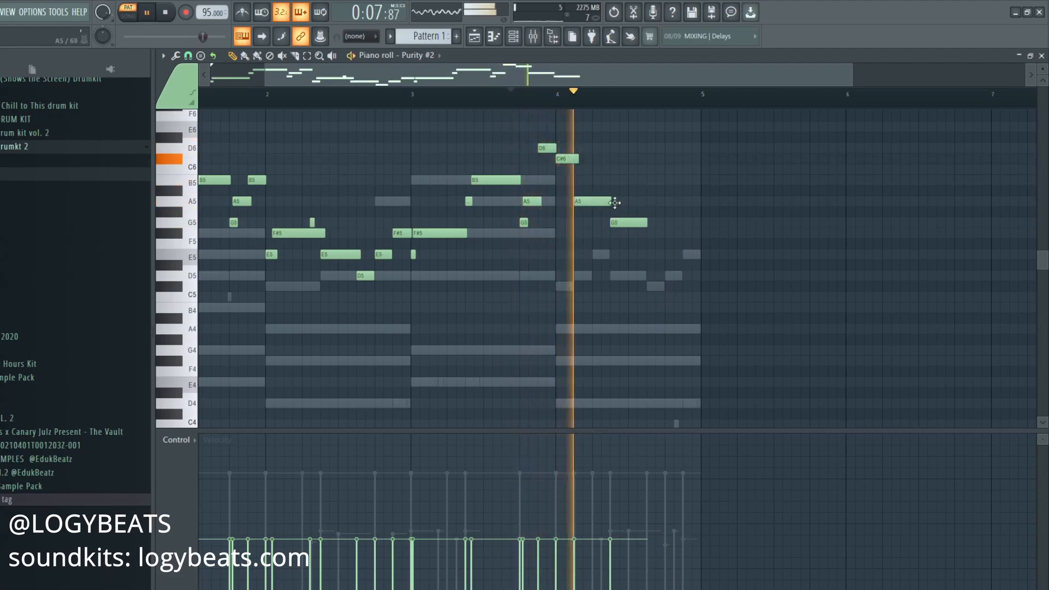
{"action": "left_click", "coordinate": [618, 201]}
{"action": "right_click", "coordinate": [645, 222]}
{"action": "key", "text": "space"}
{"action": "right_click", "coordinate": [636, 202]}
{"action": "key", "text": "space"}
Follow the A5 in bar 4 with a brief E5 and a longer F#5, and replay the phrase
{"action": "left_click", "coordinate": [613, 254]}
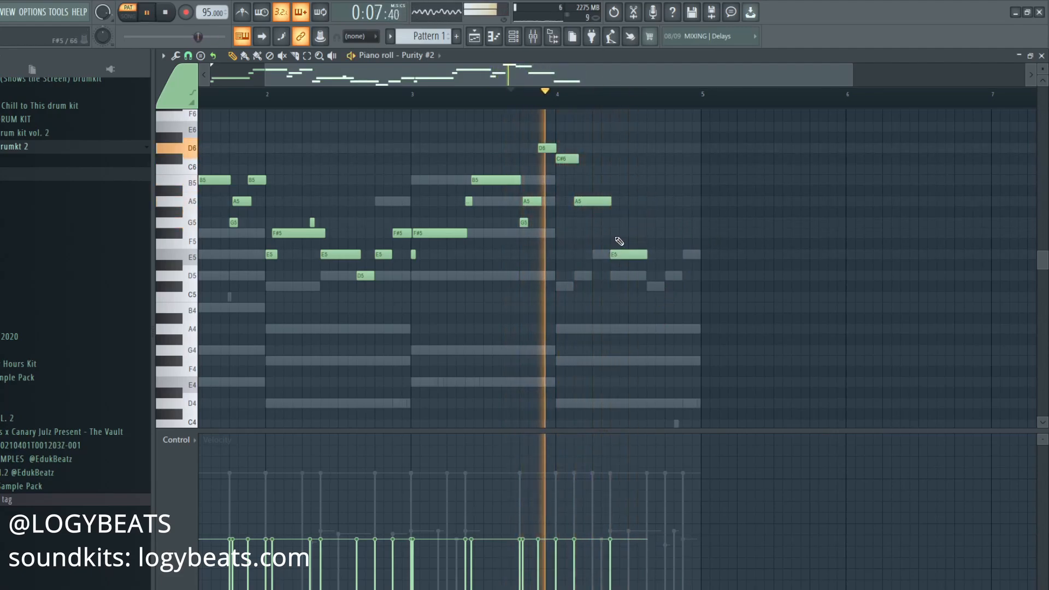
{"action": "left_click", "coordinate": [617, 234]}
{"action": "left_click_drag", "start_coordinate": [650, 256], "coordinate": [618, 255]}
{"action": "key", "text": "space"}
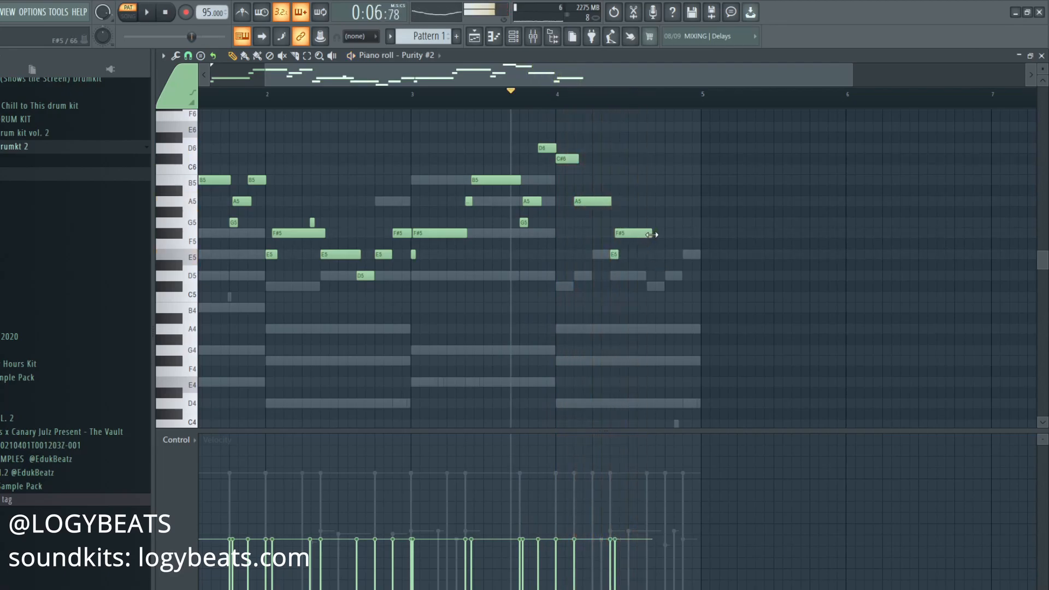
{"action": "right_click", "coordinate": [651, 287]}
{"action": "key", "text": "space"}
Finish bar 4 with an E5, a D5 and a closing E5, and play back the melody
{"action": "left_click", "coordinate": [649, 255]}
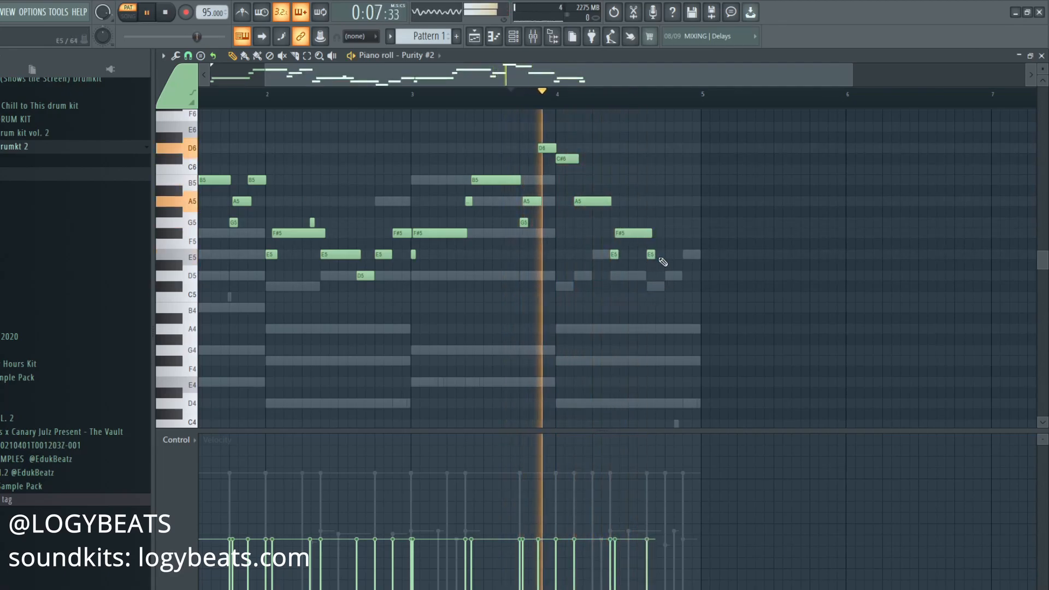
{"action": "left_click_drag", "start_coordinate": [656, 255], "coordinate": [669, 255]}
{"action": "left_click", "coordinate": [669, 275]}
{"action": "left_click", "coordinate": [687, 255]}
{"action": "key", "text": "space"}
{"action": "key", "text": "space"}
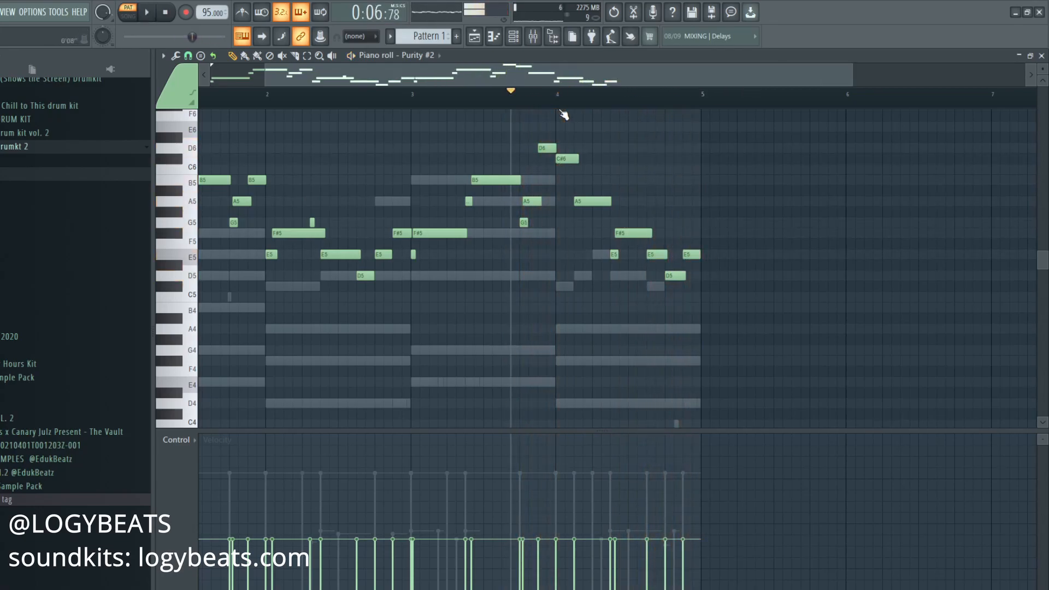
{"action": "scroll", "coordinate": [566, 99], "scroll_direction": "down", "scroll_amount": 3}
{"action": "scroll", "coordinate": [541, 114], "scroll_direction": "down", "scroll_amount": 3}
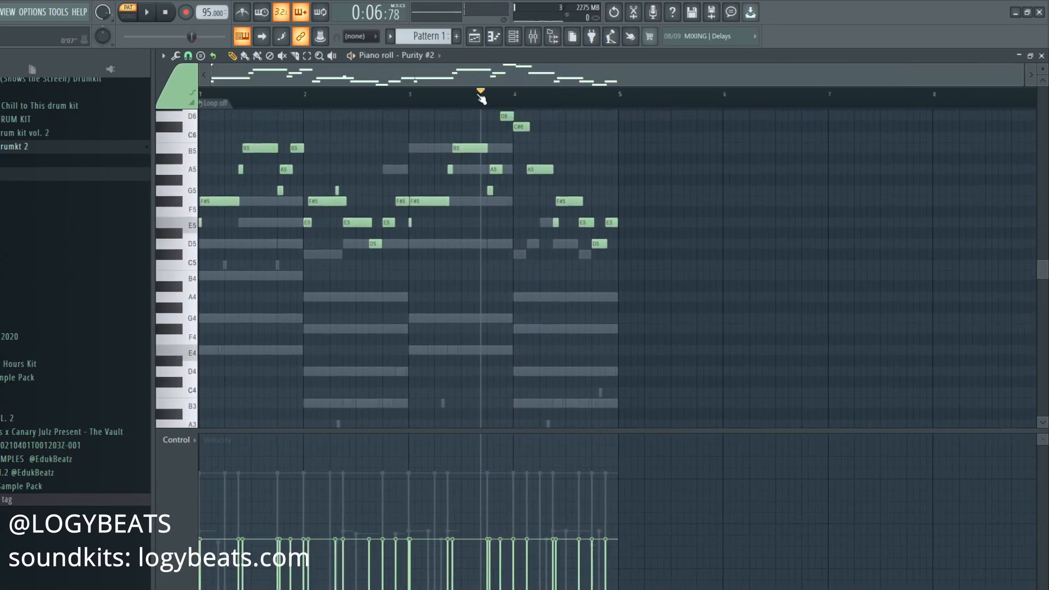
{"action": "scroll", "coordinate": [367, 300], "scroll_direction": "up", "scroll_amount": 5}
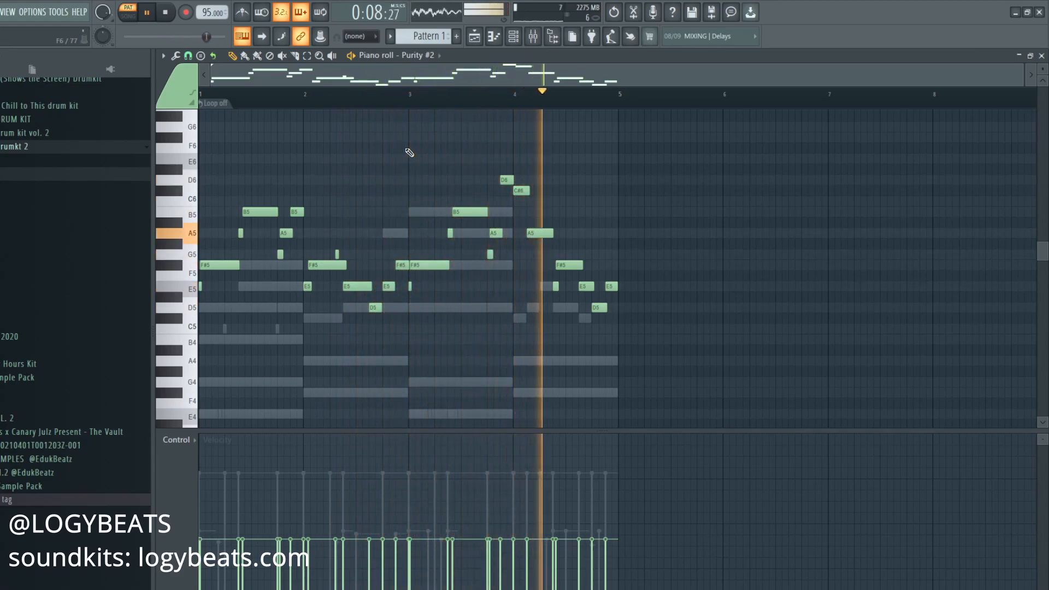
Audition hi-hat samples over the beat and add Blast (Hat) as a new channel in the channel rack
{"action": "left_click", "coordinate": [515, 37]}
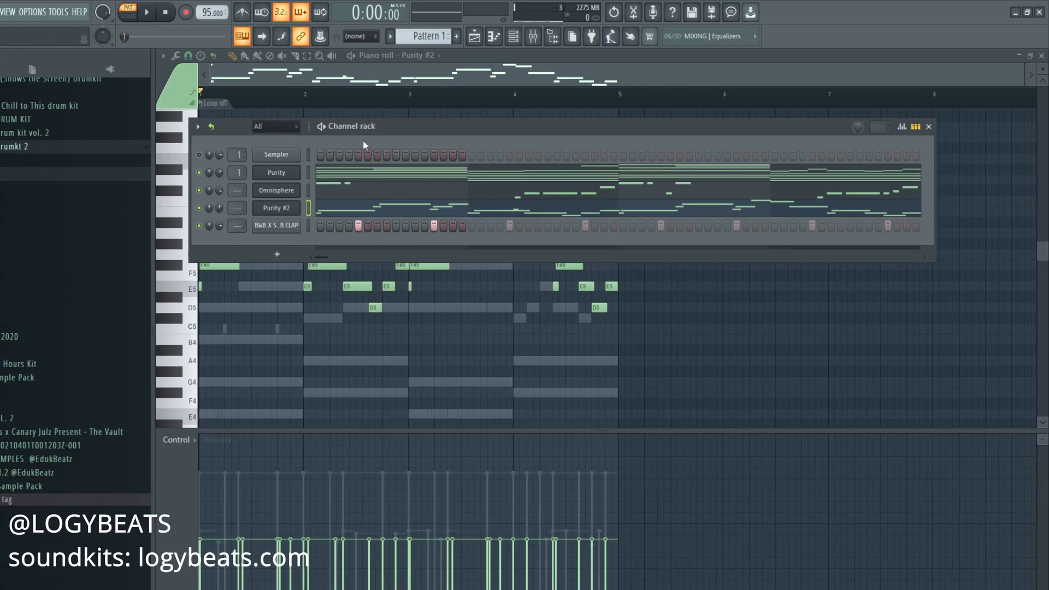
{"action": "left_click_drag", "start_coordinate": [362, 136], "coordinate": [384, 136]}
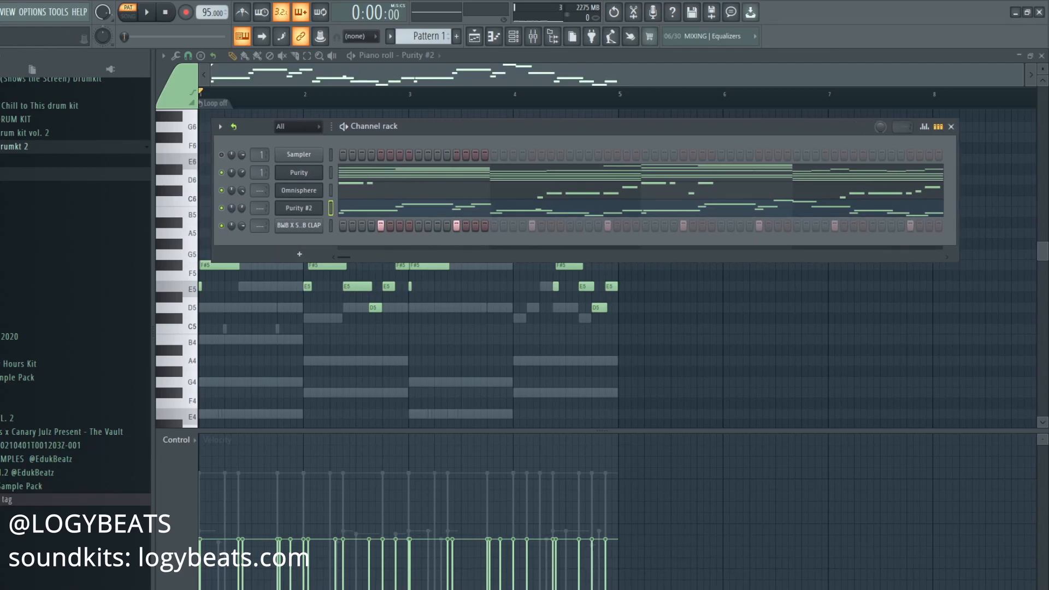
{"action": "left_click", "coordinate": [13, 217]}
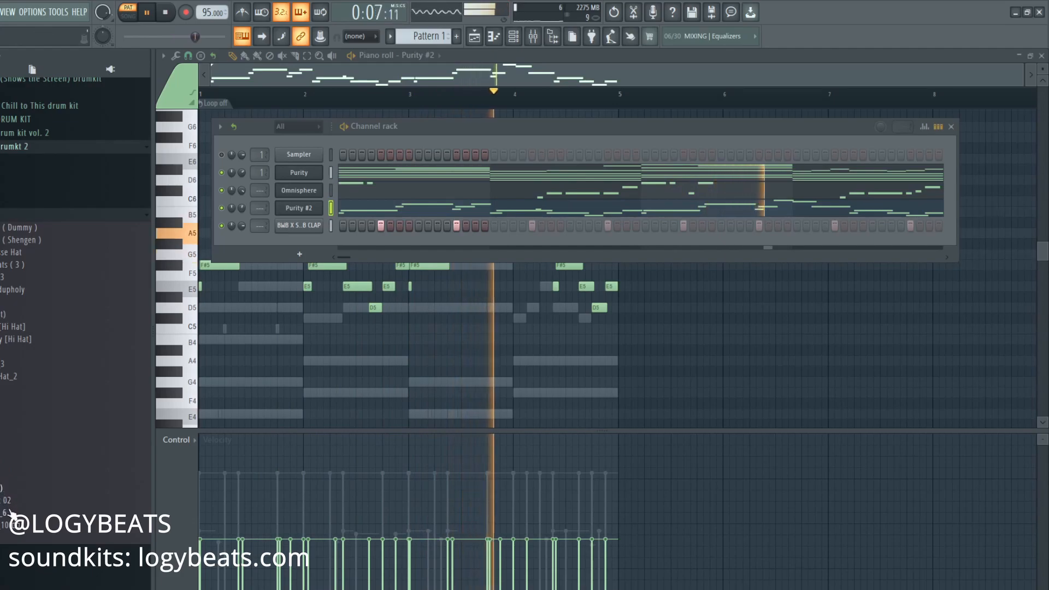
{"action": "left_click_drag", "start_coordinate": [153, 280], "coordinate": [112, 297]}
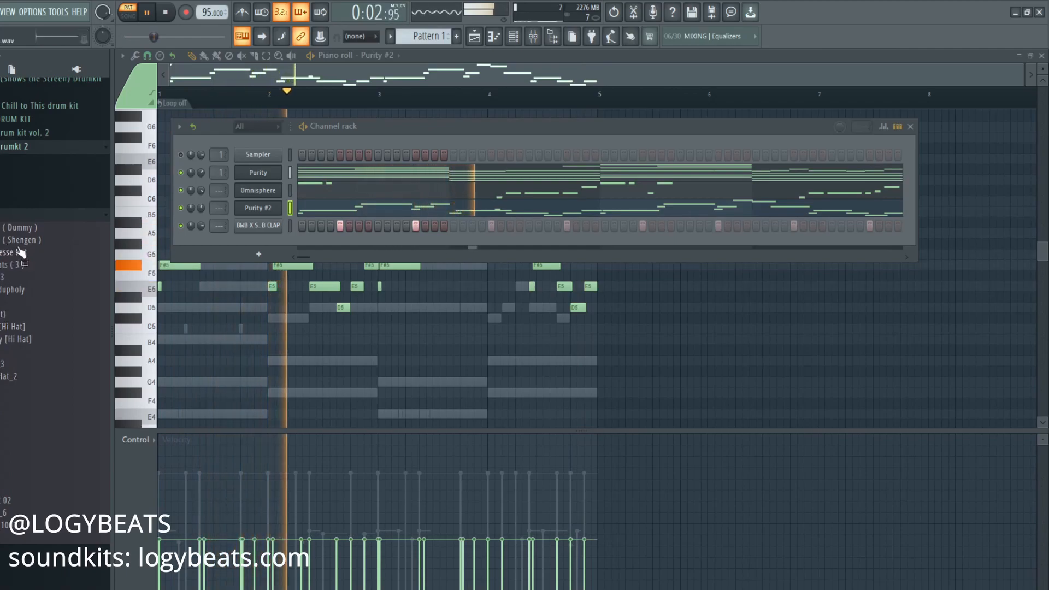
{"action": "left_click_drag", "start_coordinate": [25, 257], "coordinate": [272, 241]}
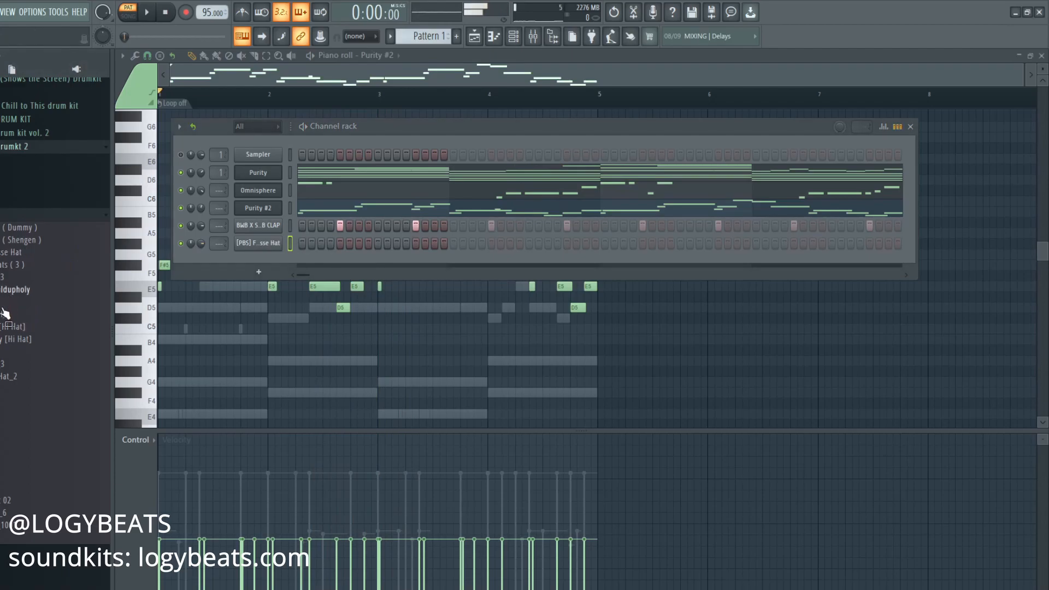
{"action": "left_click", "coordinate": [260, 247]}
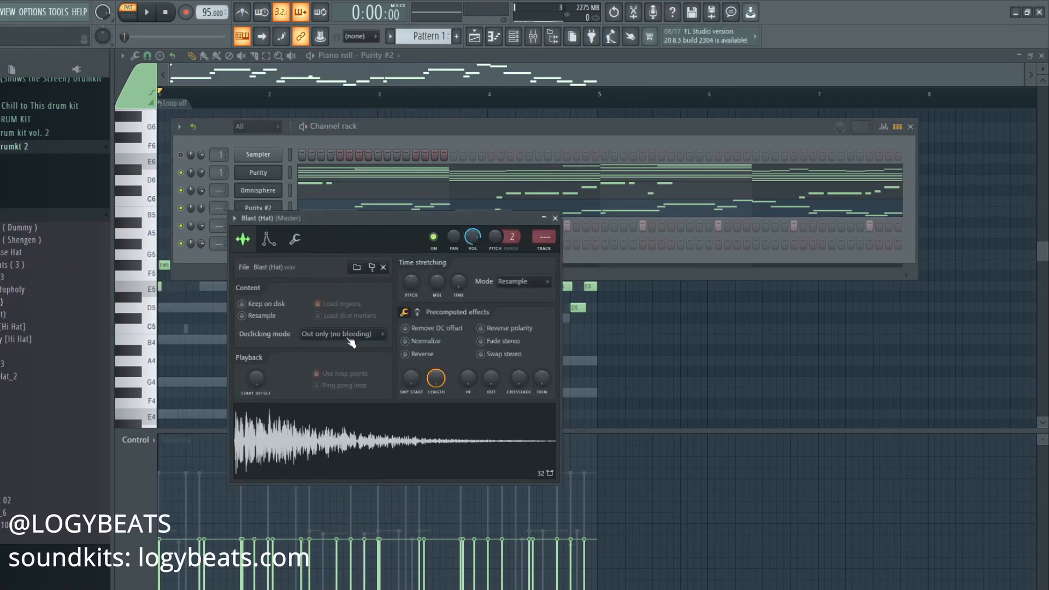
Open the Blast (Hat) channel's piano roll and place a short C5 hit at the start of bar 1
{"action": "right_click", "coordinate": [270, 245]}
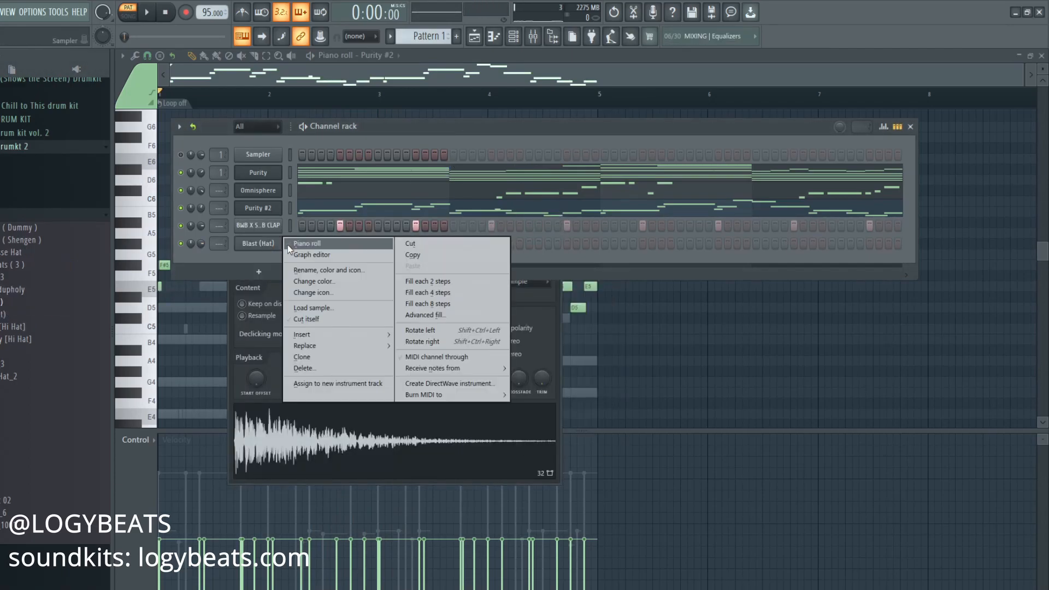
{"action": "left_click", "coordinate": [298, 241]}
{"action": "right_click", "coordinate": [618, 107]}
{"action": "left_click", "coordinate": [628, 115]}
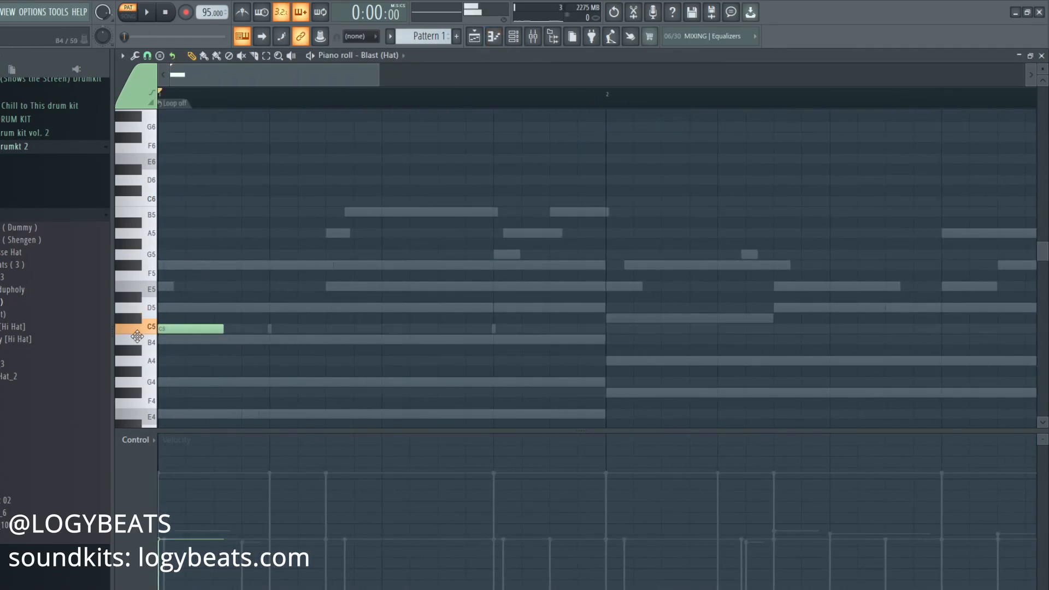
{"action": "scroll", "coordinate": [137, 335], "scroll_direction": "down", "scroll_amount": 3}
{"action": "key", "text": "space"}
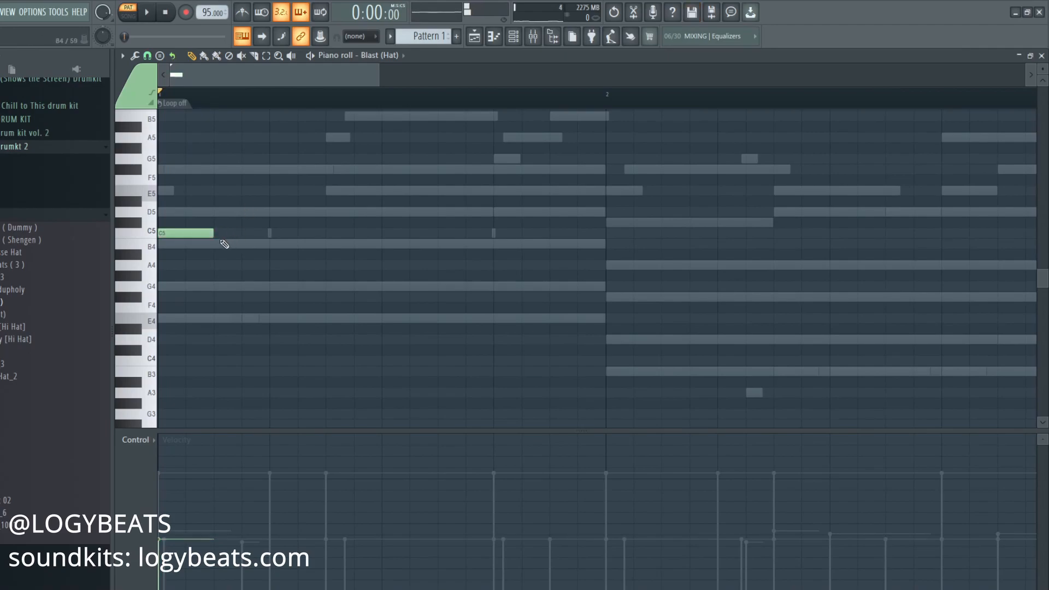
{"action": "scroll", "coordinate": [175, 76], "scroll_direction": "down", "scroll_amount": 2}
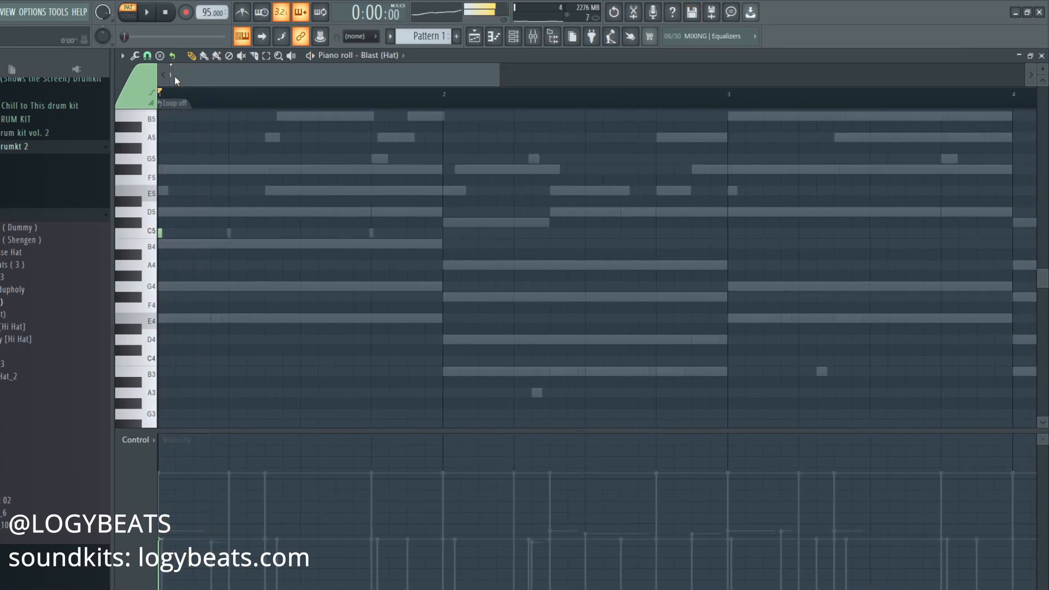
Add three more short C5 hat hits across the first two beats of bar 1, giving the hits varied velocities
{"action": "left_click", "coordinate": [212, 237]}
{"action": "key", "text": "space"}
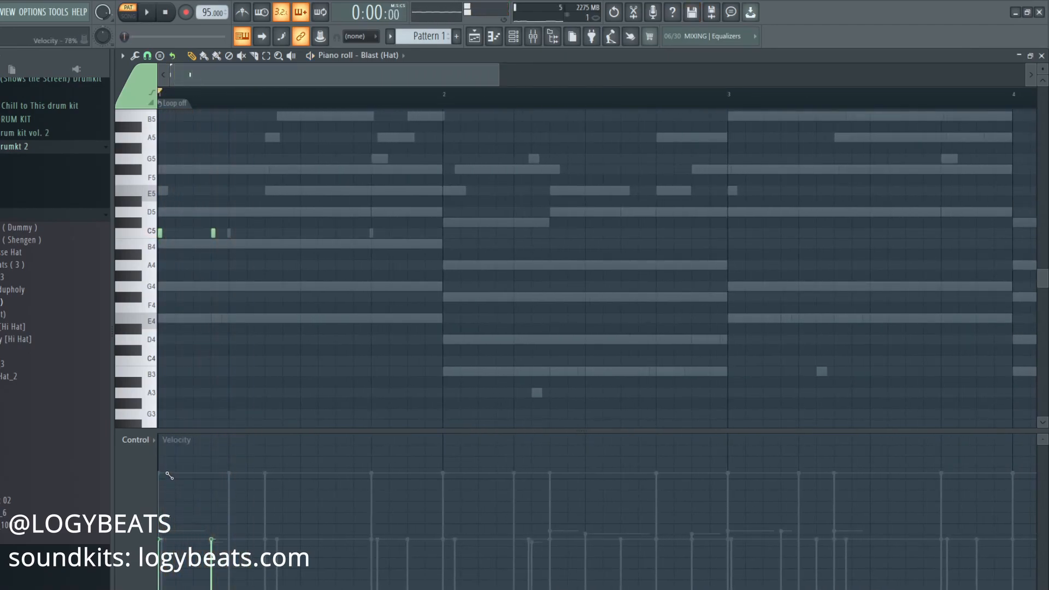
{"action": "key", "text": "space"}
{"action": "left_click", "coordinate": [249, 233]}
{"action": "left_click", "coordinate": [266, 232]}
{"action": "mouse_move", "coordinate": [242, 488]}
{"action": "left_mouse_down"}
{"action": "mouse_move", "coordinate": [257, 486]}
{"action": "mouse_move", "coordinate": [227, 500]}
{"action": "mouse_move", "coordinate": [247, 503]}
{"action": "left_mouse_up"}
{"action": "key", "text": "space"}
{"action": "left_click", "coordinate": [285, 234]}
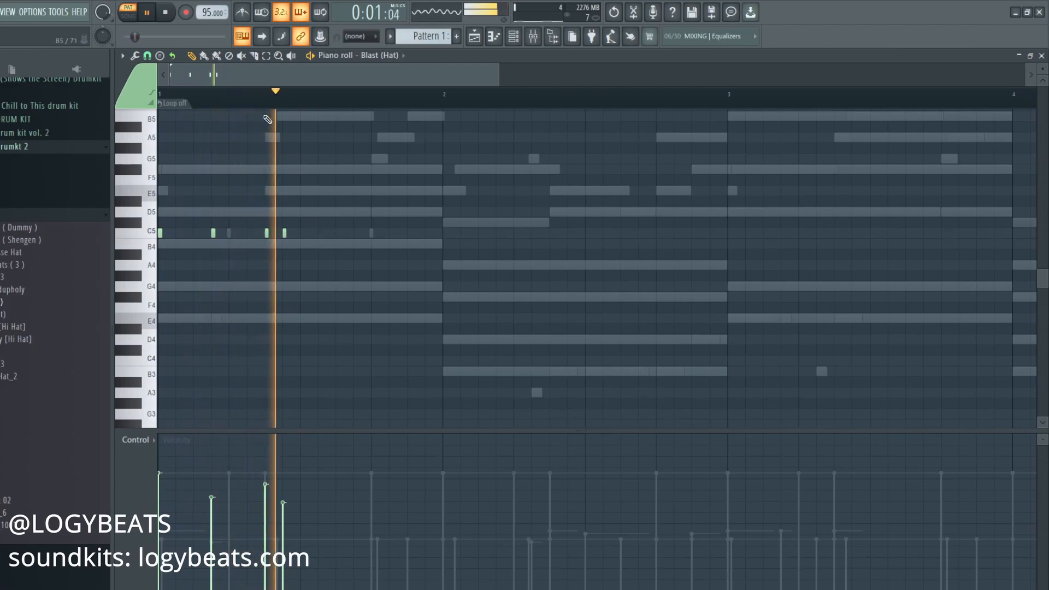
Lower the third hat hit's velocity, then add a louder C5 hit late in beat 3 of bar 1
{"action": "scroll", "coordinate": [269, 96], "scroll_direction": "down", "scroll_amount": 1}
{"action": "key", "text": "space"}
{"action": "key", "text": "space"}
{"action": "left_click", "coordinate": [239, 524]}
{"action": "left_click", "coordinate": [309, 233]}
{"action": "key", "text": "space"}
{"action": "left_click", "coordinate": [307, 487]}
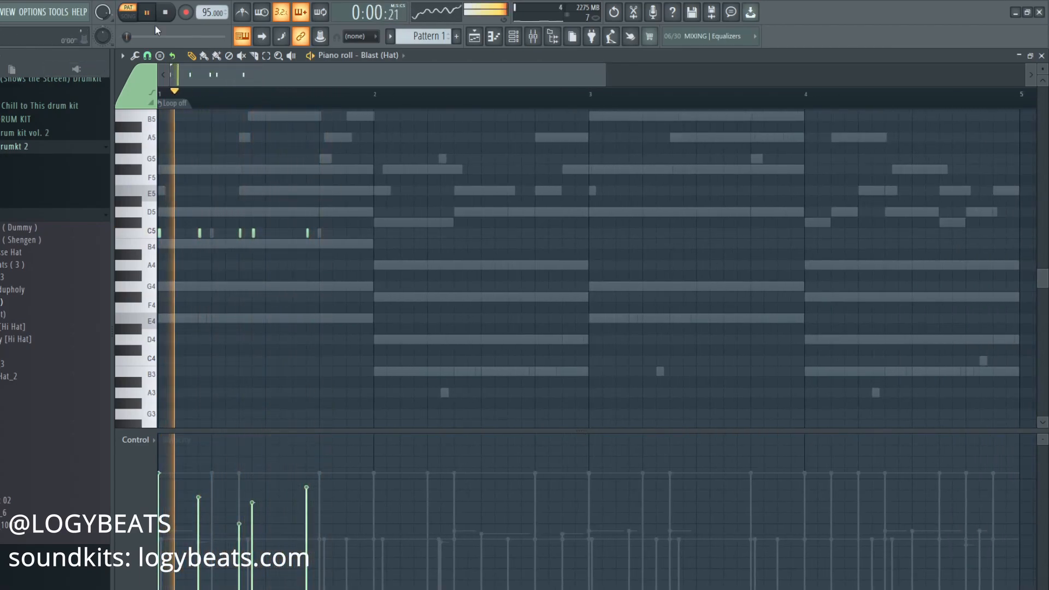
Add C5 hat hits in beat 4 of bar 1, at the start of bar 2, and twice within beat 2 of bar 2
{"action": "left_click", "coordinate": [348, 233]}
{"action": "left_click", "coordinate": [375, 233]}
{"action": "left_click", "coordinate": [455, 234]}
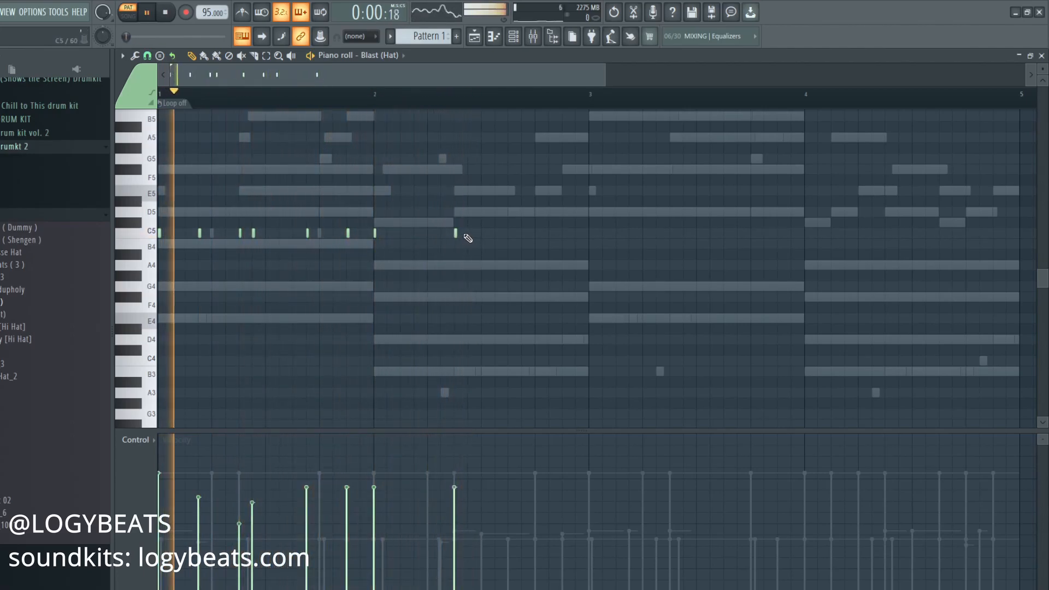
{"action": "left_click", "coordinate": [469, 233]}
Change the grid snap and place a C5 hat hit halfway through beat 3 of bar 2
{"action": "left_click", "coordinate": [148, 56]}
{"action": "left_click", "coordinate": [166, 121]}
{"action": "left_click", "coordinate": [513, 232]}
{"action": "left_click_drag", "start_coordinate": [514, 231], "coordinate": [509, 233]}
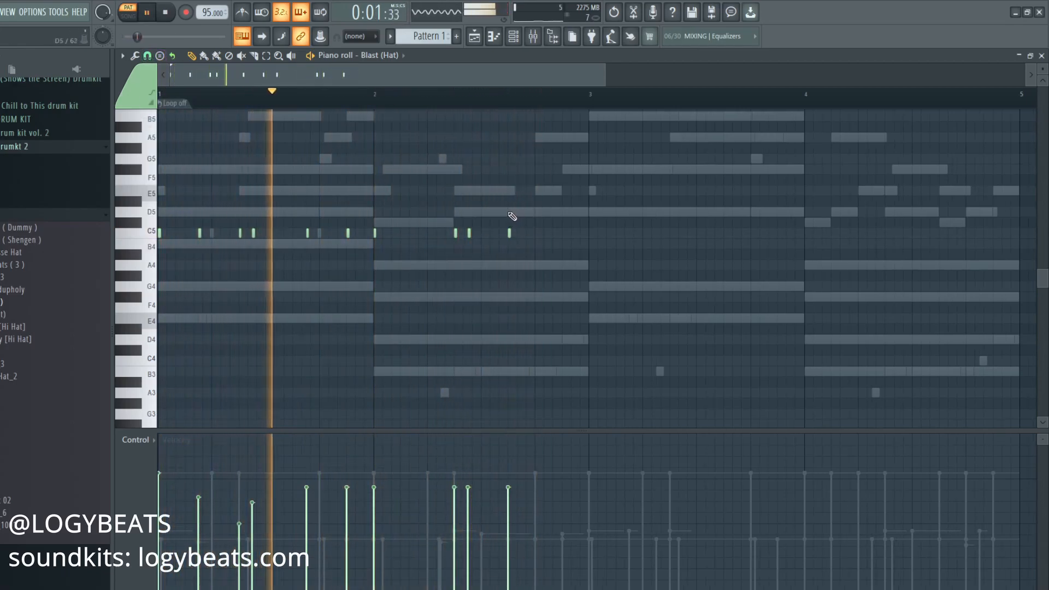
Place three closely spaced C5 hat hits in the second half of beat 4 in bar 2
{"action": "left_click", "coordinate": [564, 235]}
{"action": "left_click", "coordinate": [574, 235]}
{"action": "left_click", "coordinate": [581, 234]}
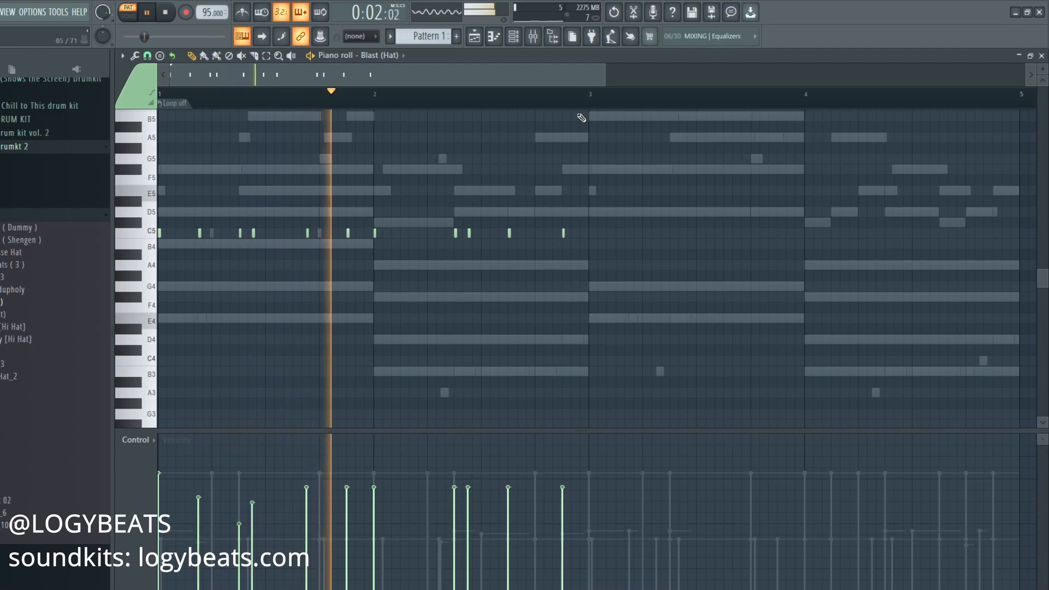
{"action": "scroll", "coordinate": [581, 105], "scroll_direction": "up", "scroll_amount": 1}
{"action": "left_click", "coordinate": [492, 233]}
{"action": "left_click", "coordinate": [503, 234]}
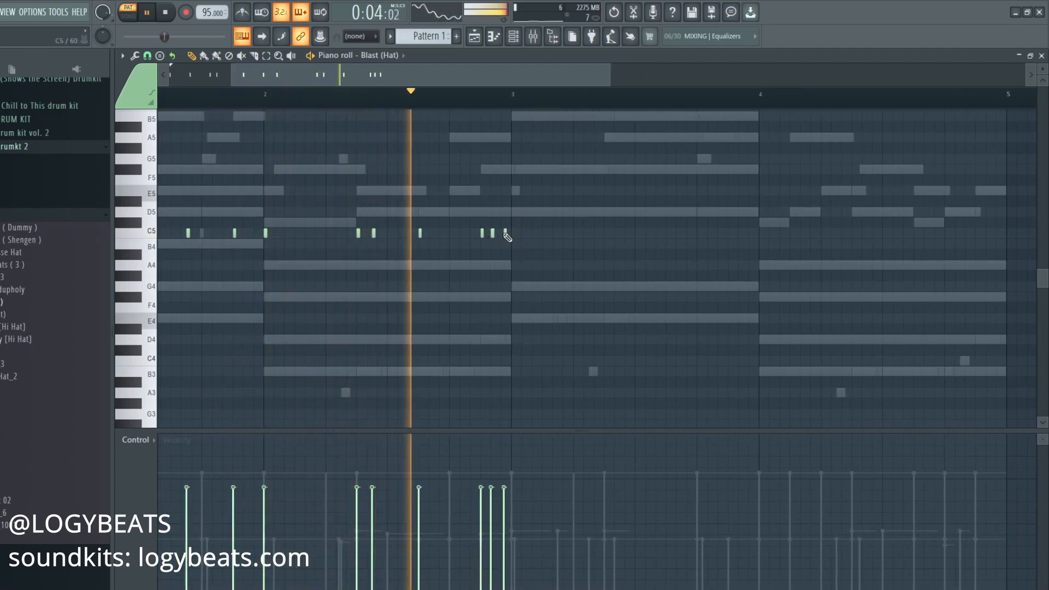
{"action": "left_click_drag", "start_coordinate": [503, 233], "coordinate": [502, 234]}
Change the snap again, duplicate the two-bar hat pattern into bars 3 and 4, and play it back
{"action": "scroll", "coordinate": [506, 101], "scroll_direction": "down", "scroll_amount": 1}
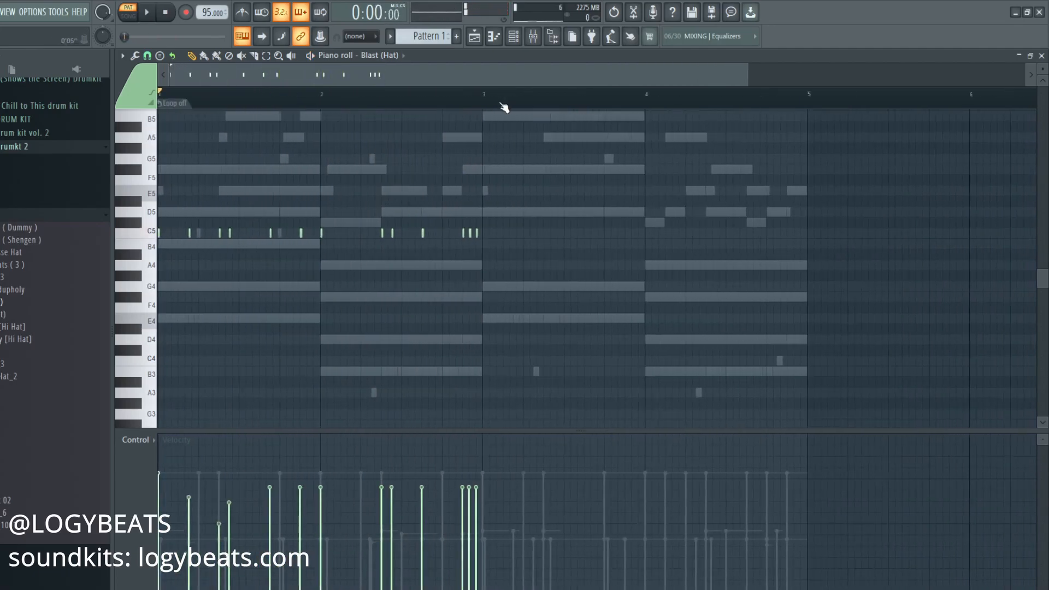
{"action": "left_click", "coordinate": [148, 55]}
{"action": "left_click", "coordinate": [150, 83]}
{"action": "left_click_drag", "start_coordinate": [482, 102], "coordinate": [159, 101]}
{"action": "key", "text": "ctrl+b"}
{"action": "left_click", "coordinate": [246, 97], "text": "ctrl"}
{"action": "key", "text": "space"}
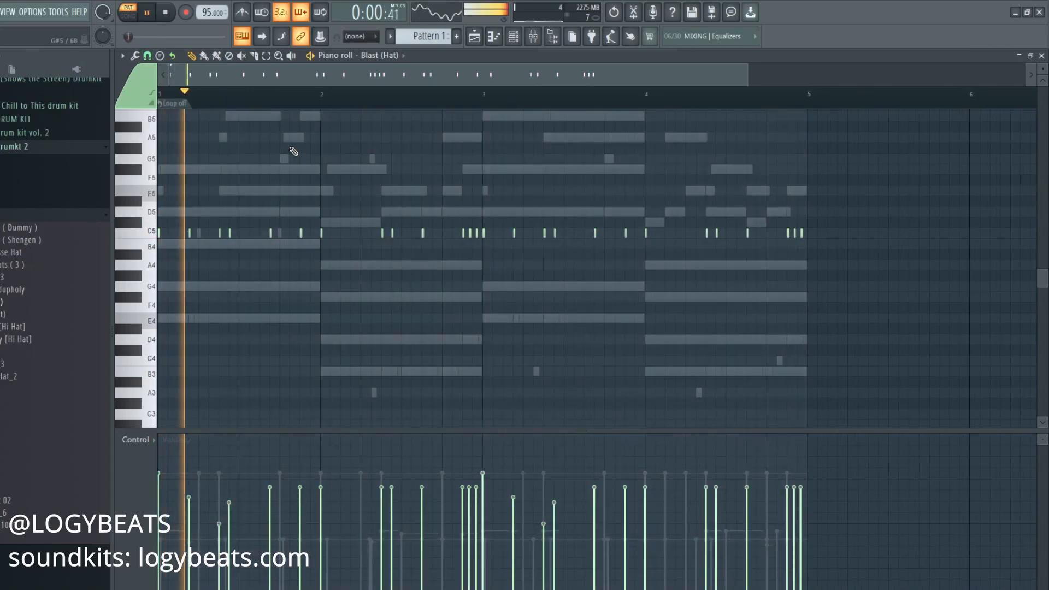
Lengthen the C5 hat hit halfway through beat 3 of bar 4 to about half a beat
{"action": "scroll", "coordinate": [396, 115], "scroll_direction": "down", "scroll_amount": 1}
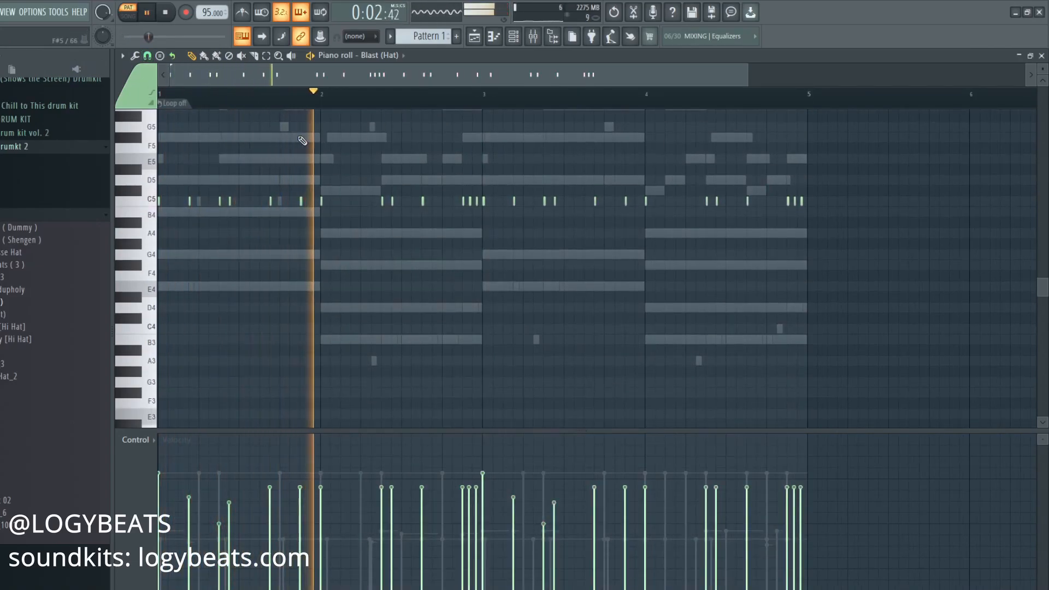
{"action": "scroll", "coordinate": [272, 140], "scroll_direction": "up", "scroll_amount": 2}
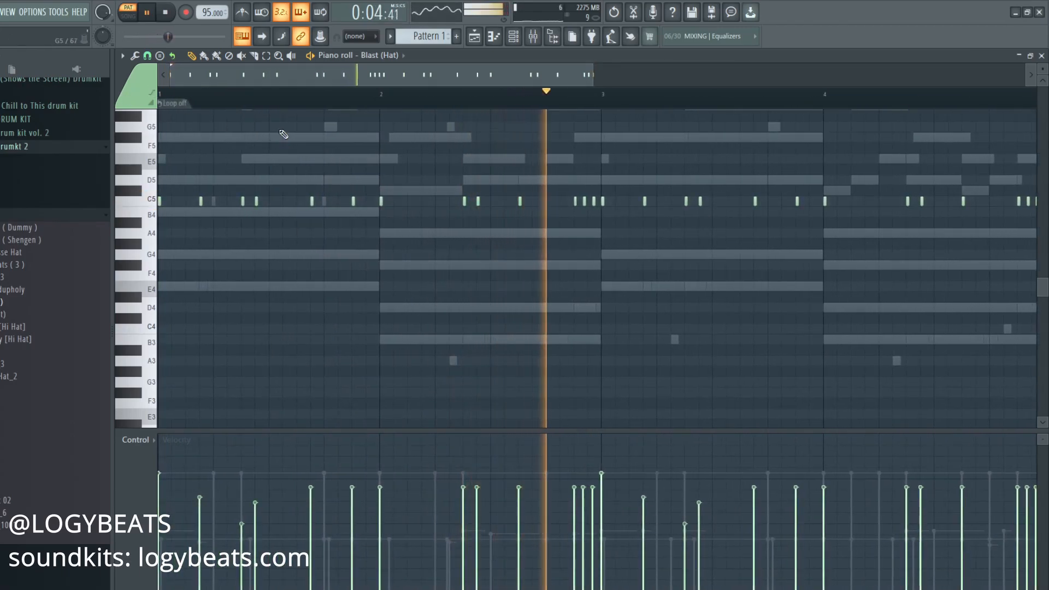
{"action": "scroll", "coordinate": [356, 117], "scroll_direction": "down", "scroll_amount": 1}
{"action": "scroll", "coordinate": [796, 103], "scroll_direction": "up", "scroll_amount": 2}
{"action": "left_click", "coordinate": [782, 201]}
{"action": "key", "text": "space"}
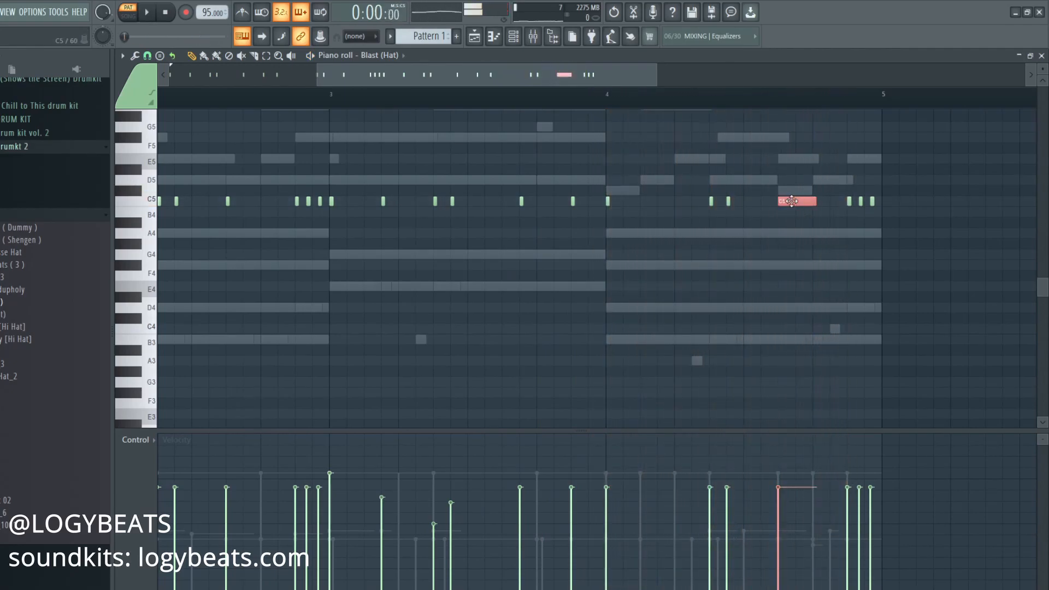
Delete the last two hat hits of bar 4 and lengthen the remaining final hit to the end of the bar
{"action": "right_click", "coordinate": [861, 202]}
{"action": "right_click", "coordinate": [873, 202]}
{"action": "left_click", "coordinate": [861, 203]}
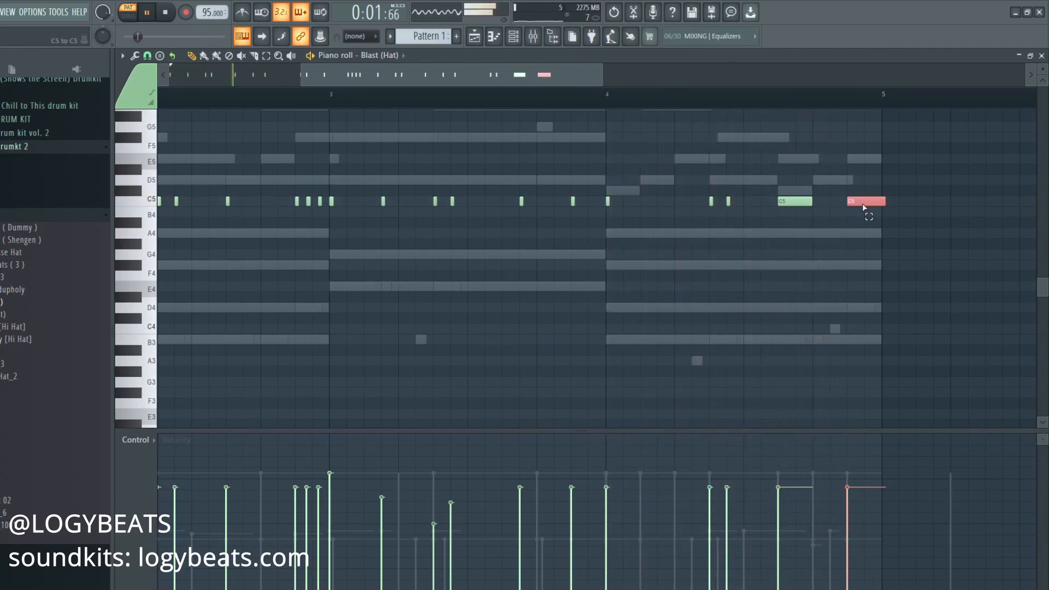
{"action": "left_click_drag", "start_coordinate": [868, 203], "coordinate": [867, 203]}
Chop the final hat note of bar 4 into a rapid roll with the Default chopper pattern, and reopen the channel rack
{"action": "key", "text": "alt+u"}
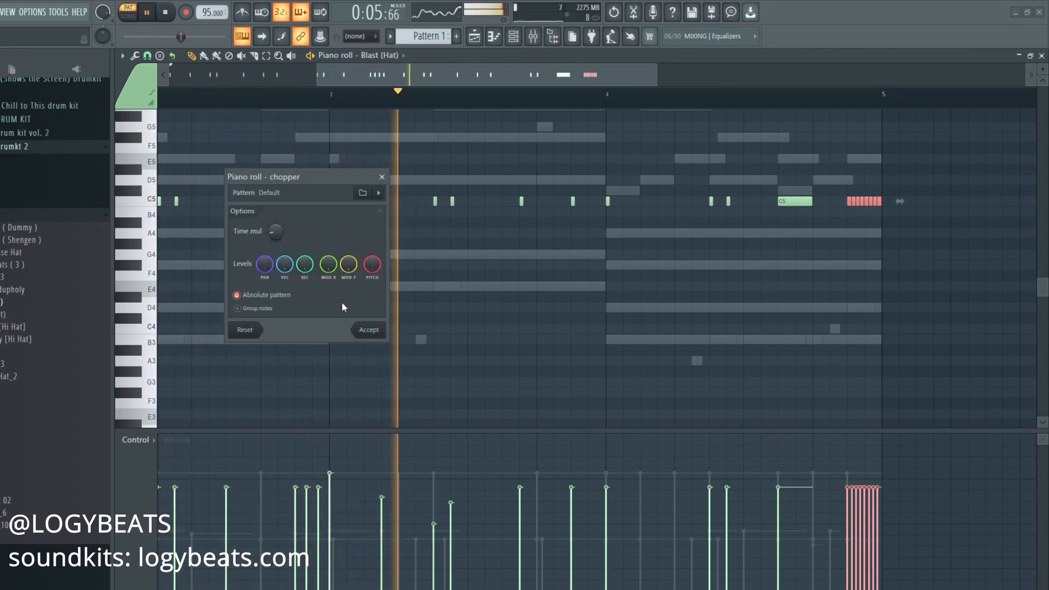
{"action": "left_click", "coordinate": [369, 330]}
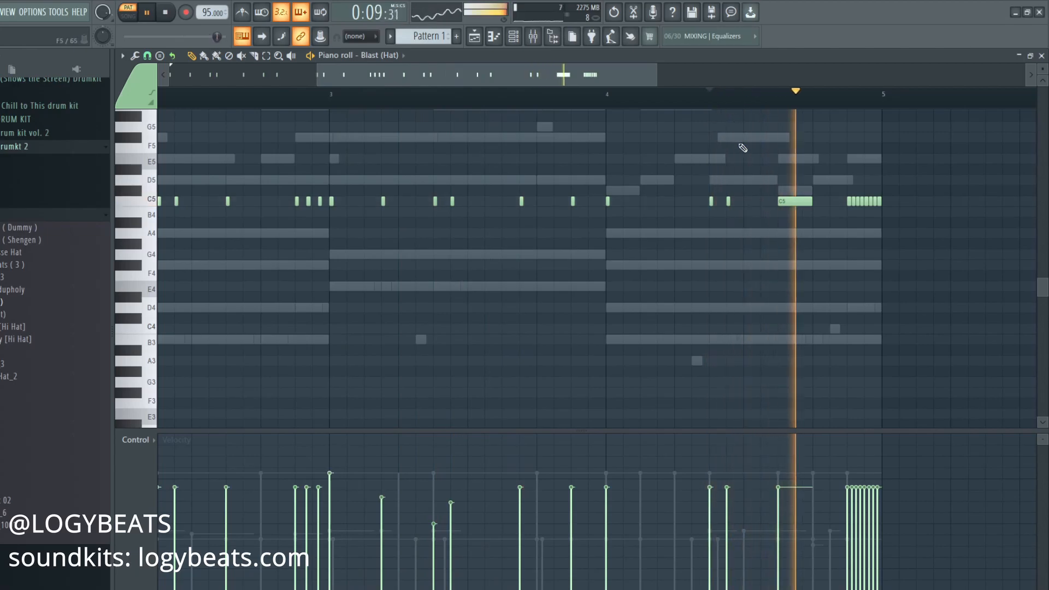
{"action": "scroll", "coordinate": [689, 109], "scroll_direction": "down", "scroll_amount": 2}
{"action": "scroll", "coordinate": [690, 112], "scroll_direction": "down", "scroll_amount": 2}
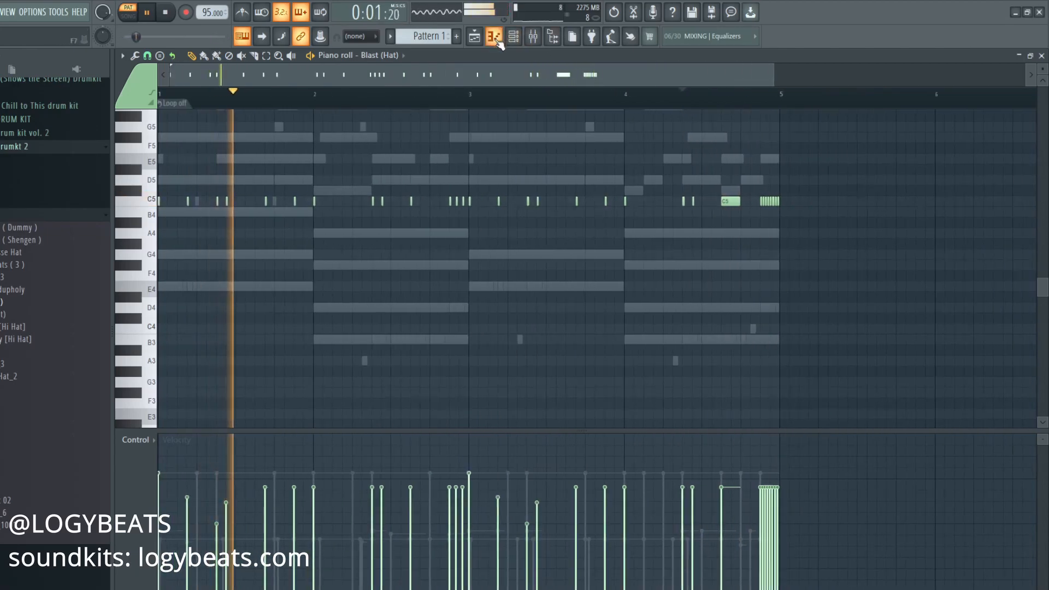
{"action": "key", "text": "F6"}
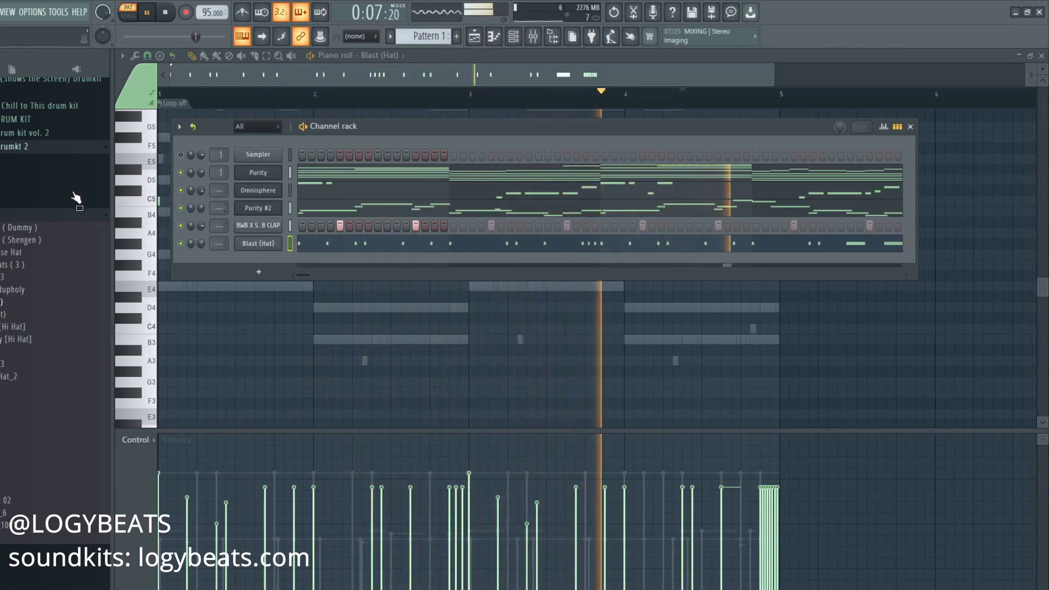
Stop playback, look through the drum kit's percussion samples, and add BWB X SUPA 2 - TIC PERC as a new channel below the hat
{"action": "left_click", "coordinate": [2, 215]}
{"action": "key", "text": "space"}
{"action": "left_click", "coordinate": [3, 255]}
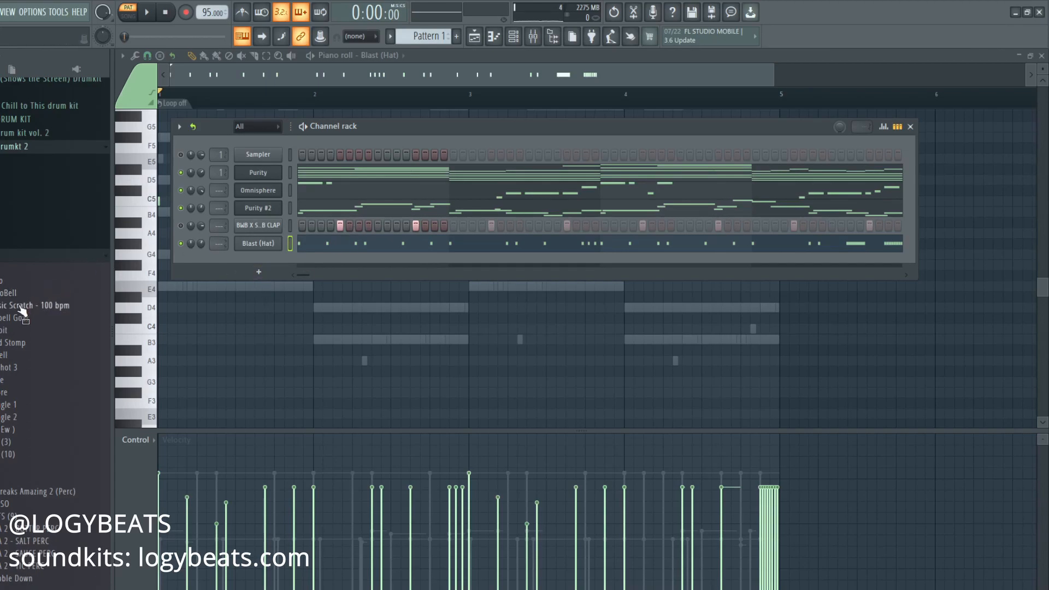
{"action": "scroll", "coordinate": [22, 310], "scroll_direction": "down", "scroll_amount": 4}
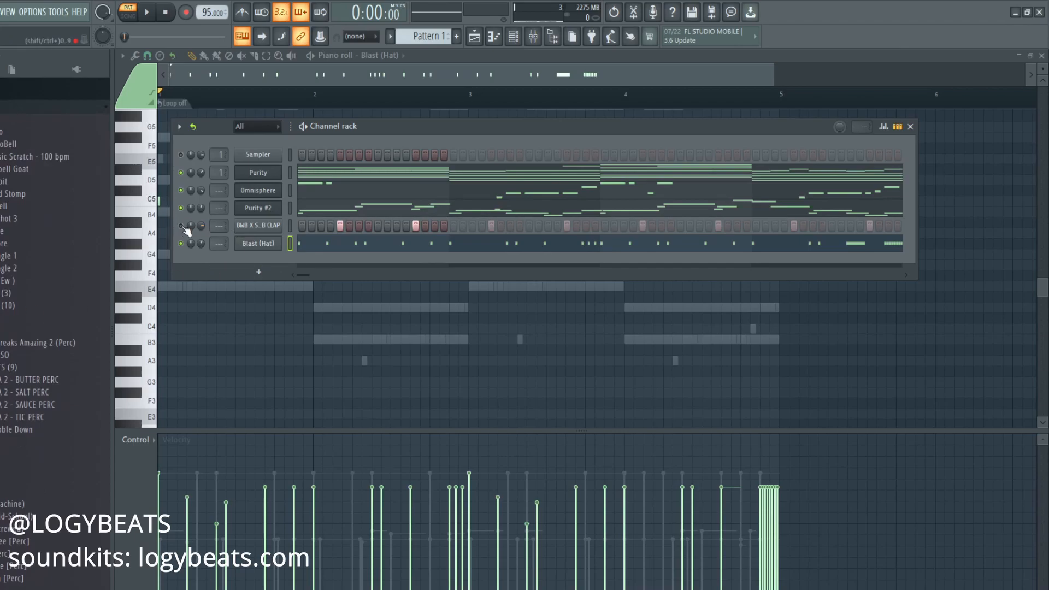
{"action": "scroll", "coordinate": [35, 320], "scroll_direction": "down", "scroll_amount": 2}
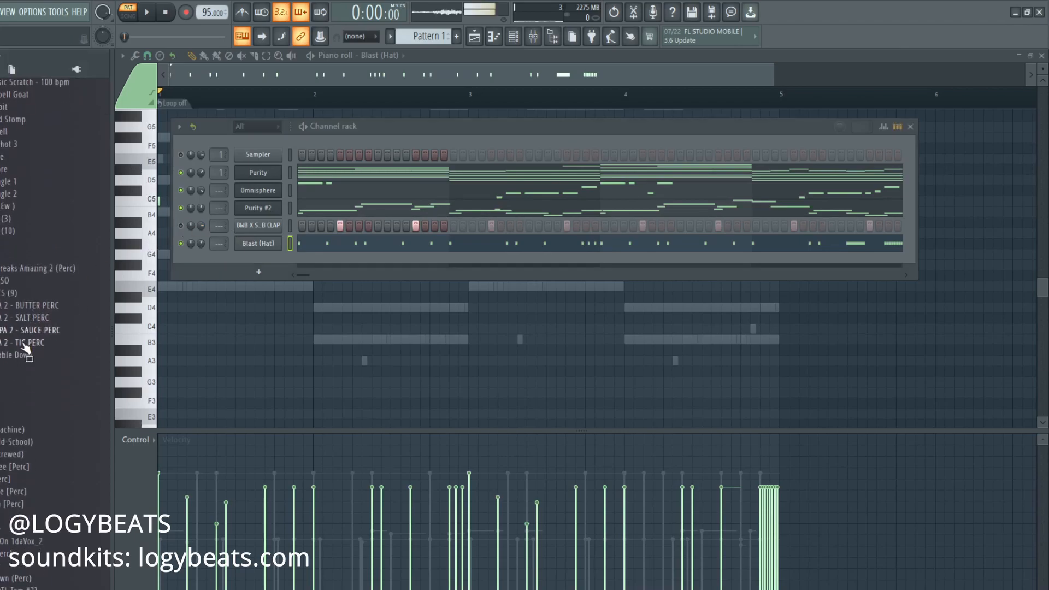
{"action": "left_click_drag", "start_coordinate": [260, 255], "coordinate": [227, 293]}
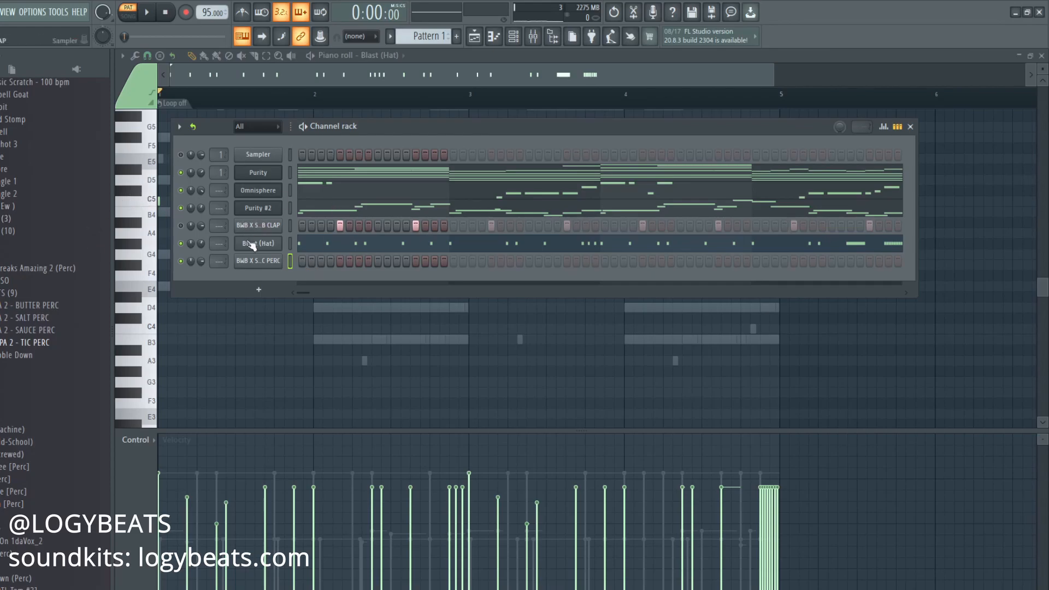
Open the TIC PERC channel in the piano roll and place a C5 hit half a beat into bar 1
{"action": "left_click", "coordinate": [257, 265]}
{"action": "left_click", "coordinate": [477, 129]}
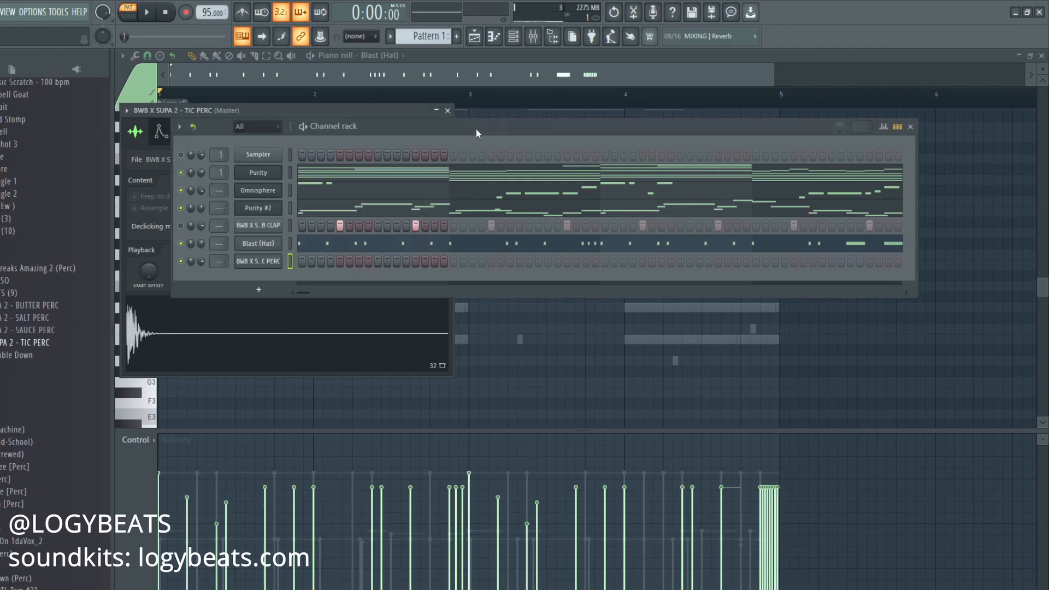
{"action": "right_click", "coordinate": [276, 256]}
{"action": "left_click", "coordinate": [319, 269]}
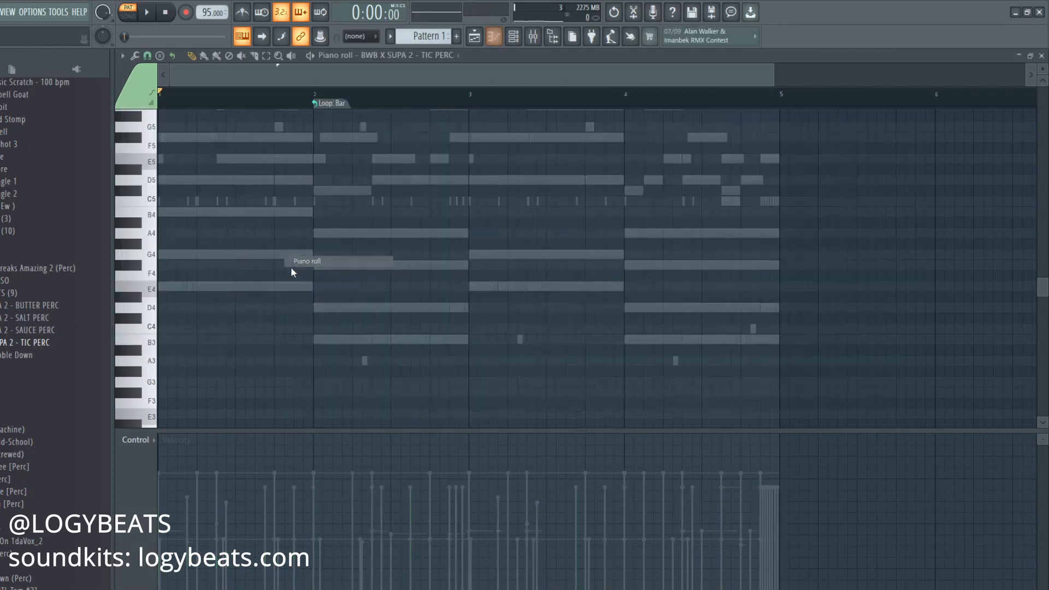
{"action": "scroll", "coordinate": [253, 81], "scroll_direction": "up", "scroll_amount": 3}
{"action": "left_click_drag", "start_coordinate": [261, 72], "coordinate": [218, 114]}
{"action": "scroll", "coordinate": [231, 93], "scroll_direction": "up", "scroll_amount": 1}
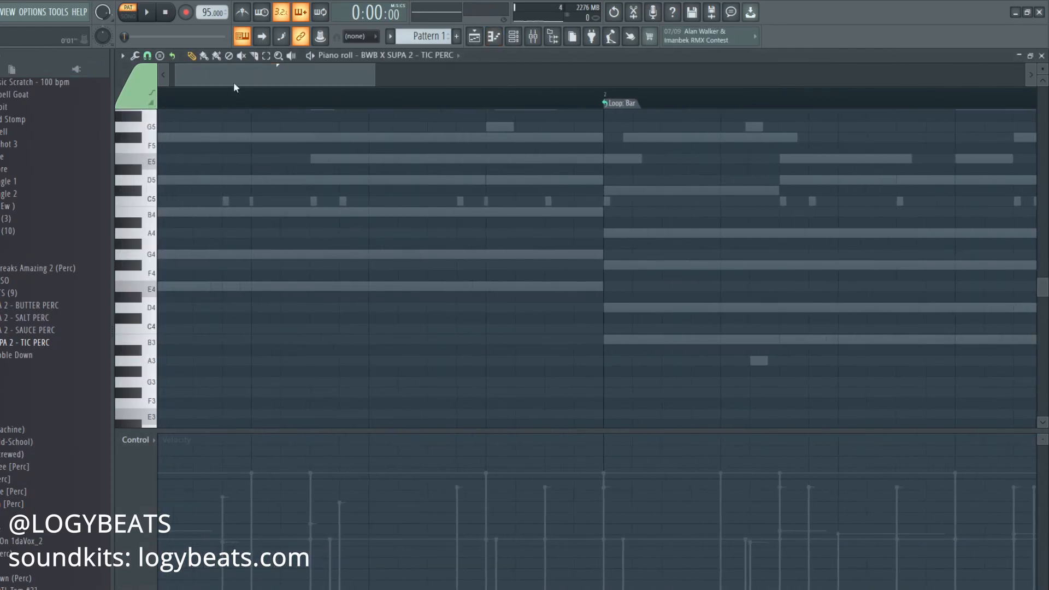
{"action": "scroll", "coordinate": [241, 221], "scroll_direction": "up", "scroll_amount": 4}
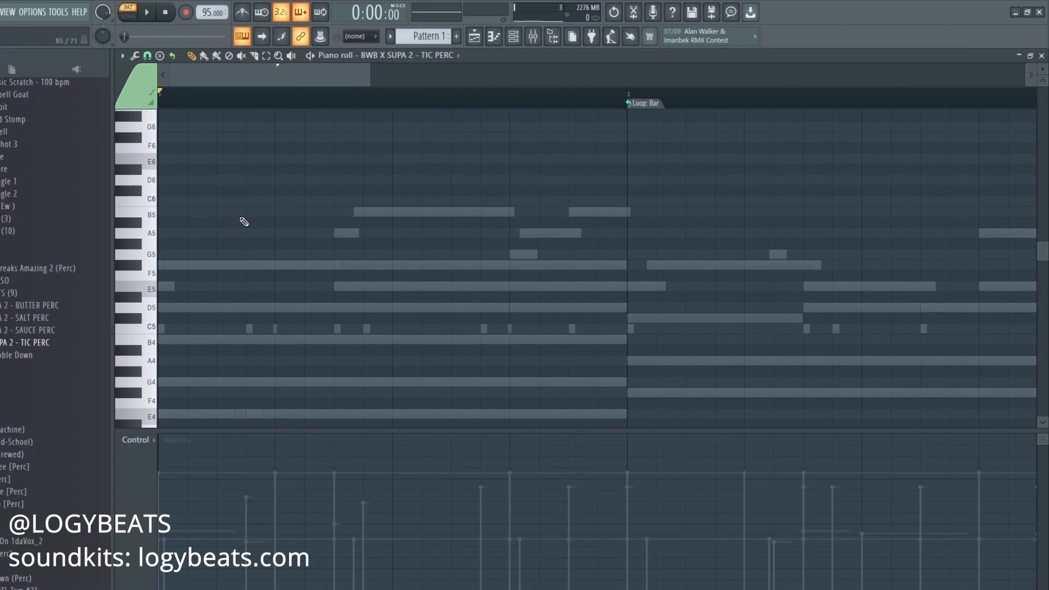
{"action": "scroll", "coordinate": [244, 222], "scroll_direction": "down", "scroll_amount": 2}
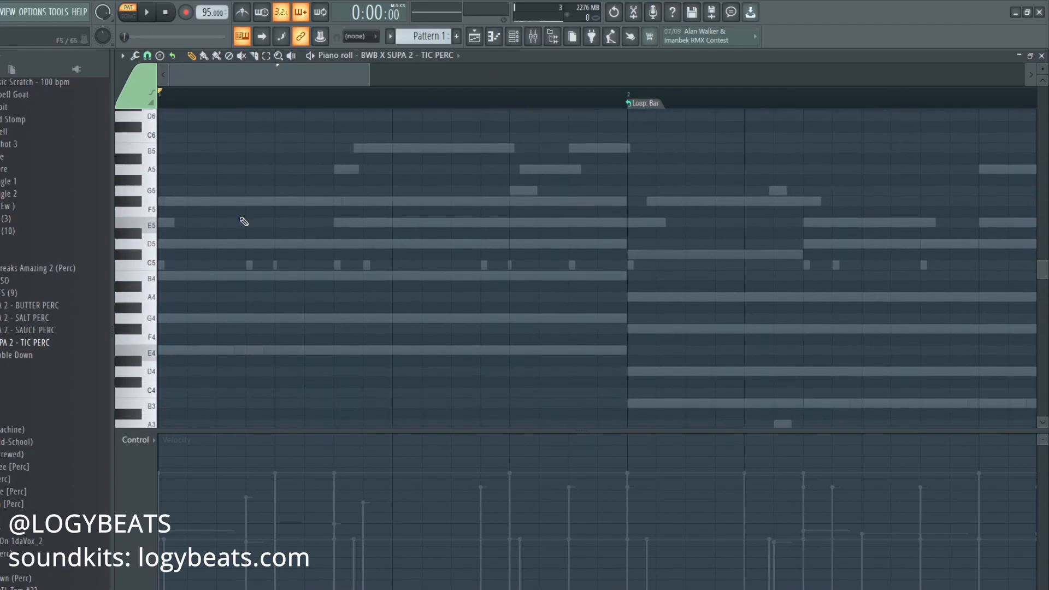
{"action": "left_click", "coordinate": [213, 263]}
{"action": "left_click", "coordinate": [261, 266]}
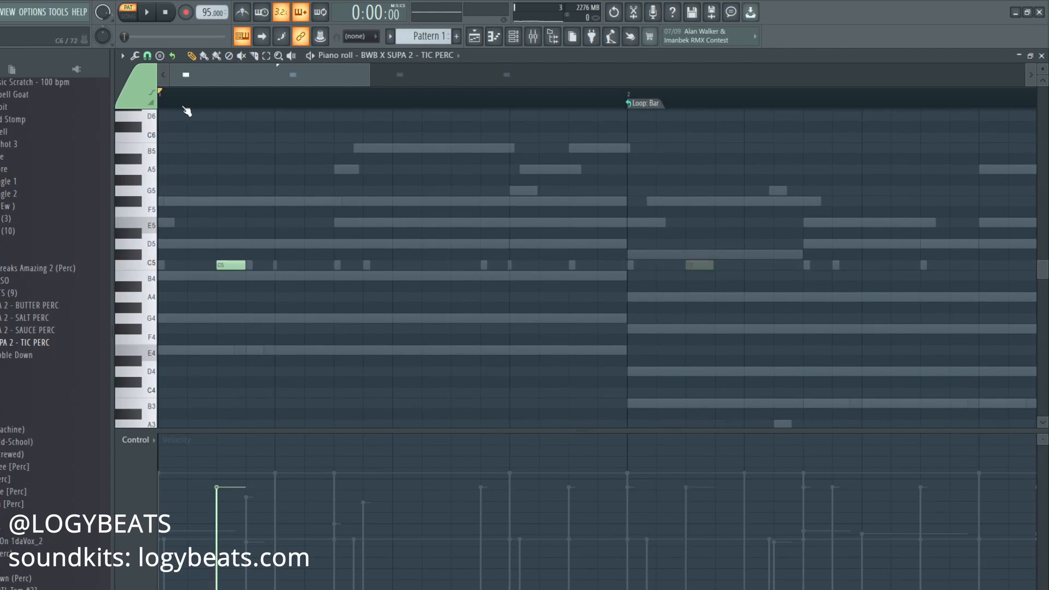
Move the C5 perc hit in bar 1 a quarter beat earlier and check it in playback
{"action": "scroll", "coordinate": [184, 103], "scroll_direction": "down", "scroll_amount": 2}
{"action": "key", "text": "space"}
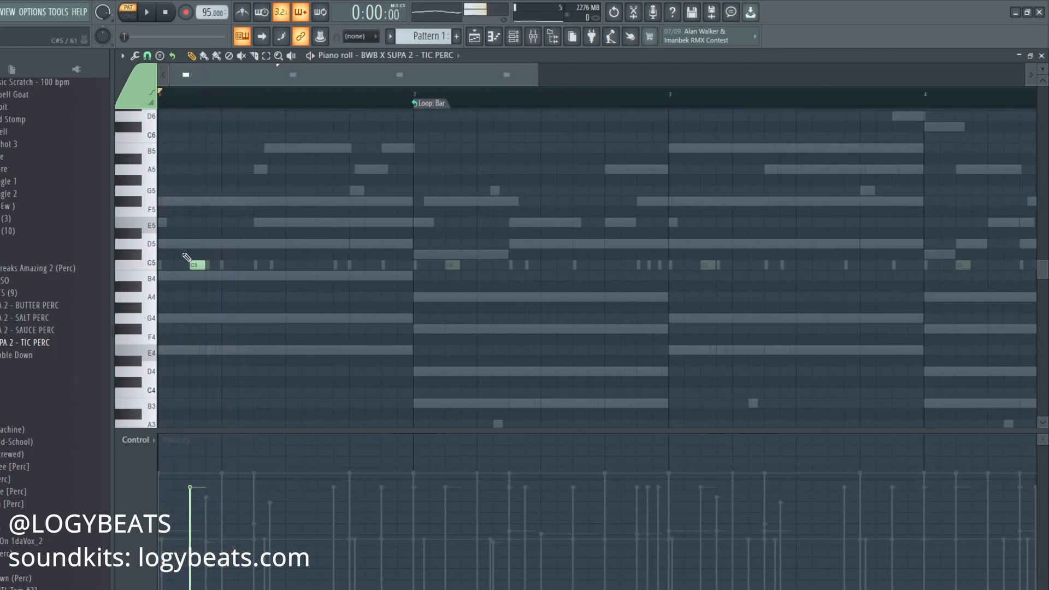
{"action": "left_click_drag", "start_coordinate": [198, 266], "coordinate": [181, 266]}
{"action": "key", "text": "space"}
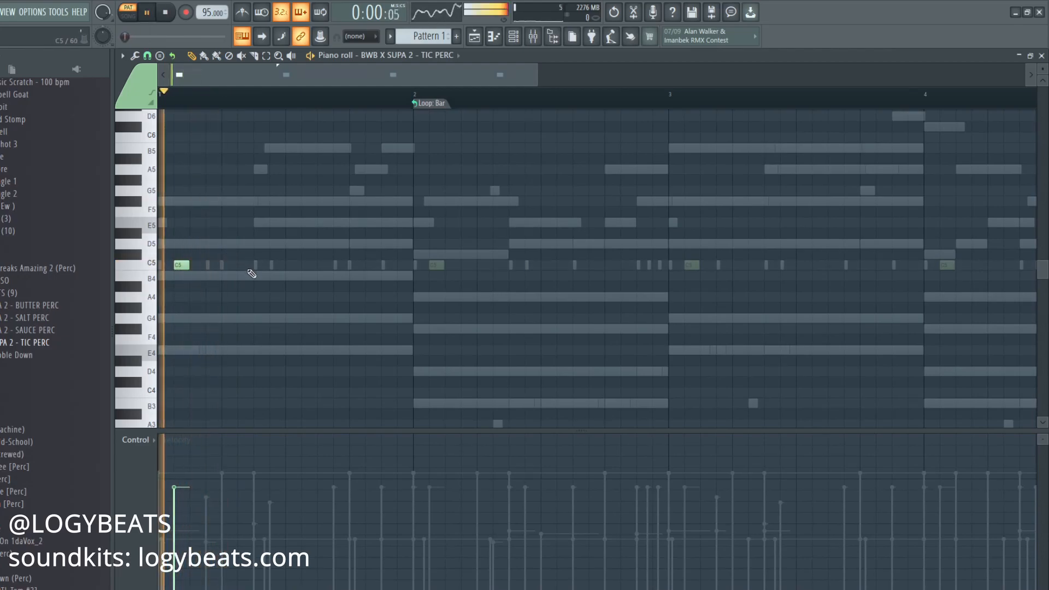
{"action": "key", "text": "space"}
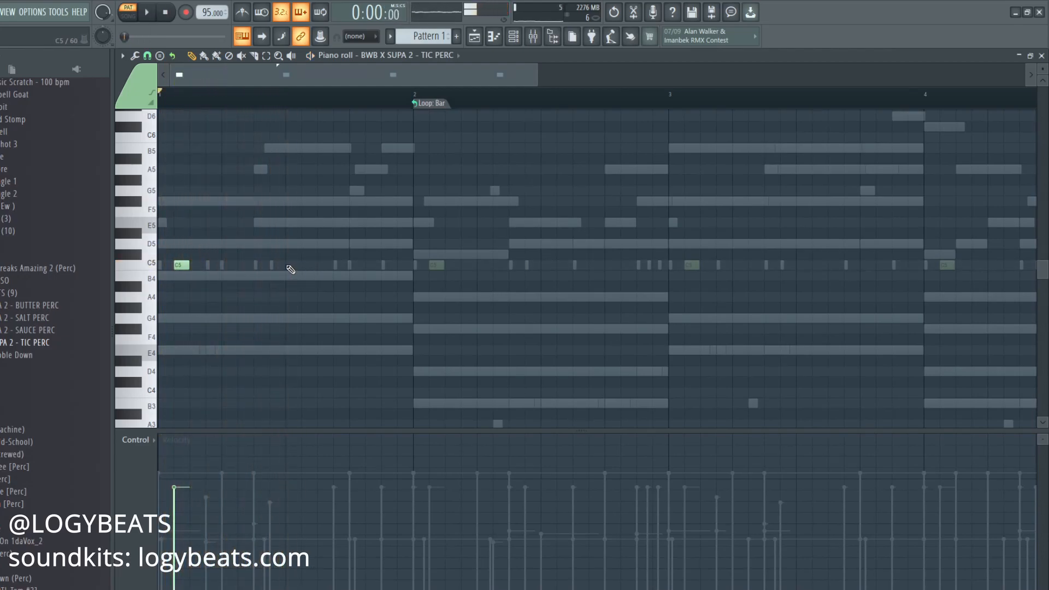
Add a C5 hit halfway through beat 3 of bar 1, change the snap, and place three evenly spaced hits across beat 4
{"action": "left_click", "coordinate": [320, 266]}
{"action": "key", "text": "space"}
{"action": "left_click", "coordinate": [148, 55]}
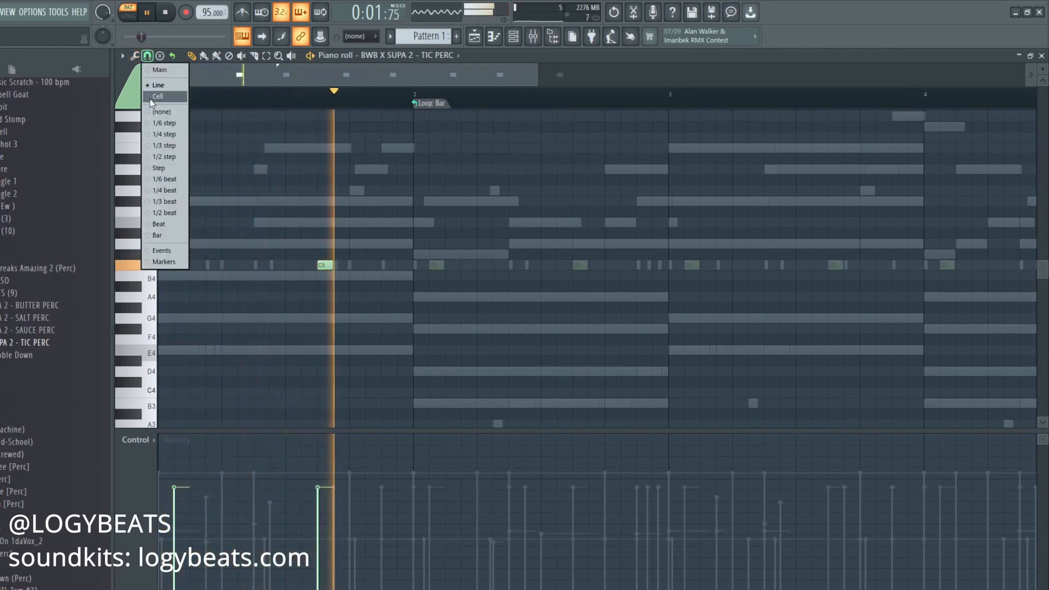
{"action": "left_click", "coordinate": [151, 98]}
{"action": "left_click", "coordinate": [352, 266]}
{"action": "left_click_drag", "start_coordinate": [361, 265], "coordinate": [354, 265]}
{"action": "left_click", "coordinate": [375, 266]}
{"action": "left_click", "coordinate": [396, 265]}
Play the perc pattern, delete the hit halfway through beat 3, and re-place the first hit of beat 4
{"action": "key", "text": "space"}
{"action": "key", "text": "space"}
{"action": "right_click", "coordinate": [325, 266]}
{"action": "right_click", "coordinate": [350, 265]}
{"action": "left_click", "coordinate": [353, 265]}
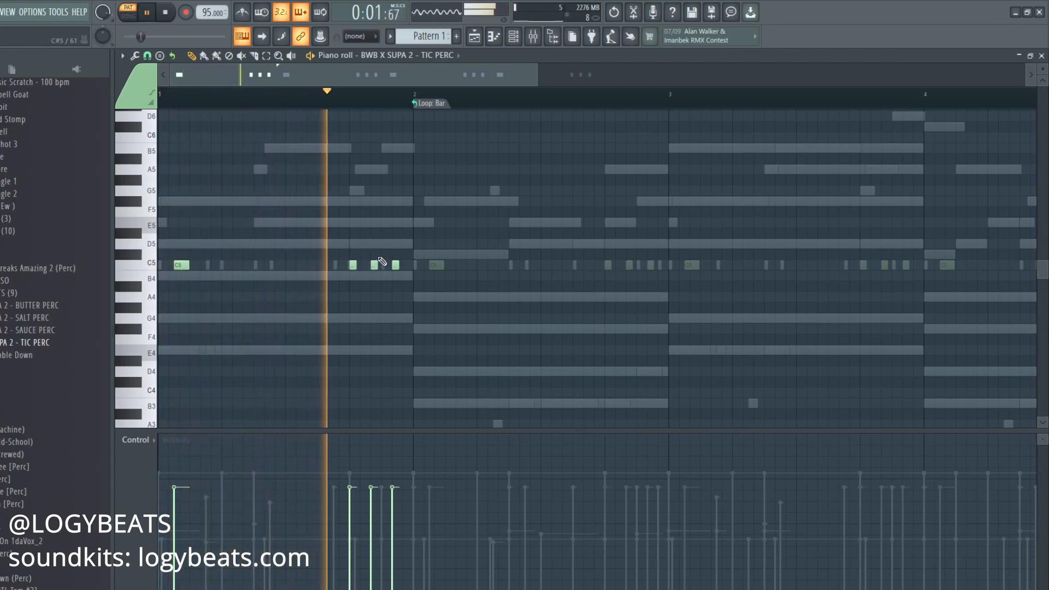
Turn off the one-bar loop of the perc channel and stop playback
{"action": "right_click", "coordinate": [434, 104]}
{"action": "left_click", "coordinate": [448, 123]}
{"action": "scroll", "coordinate": [405, 108], "scroll_direction": "down", "scroll_amount": 2}
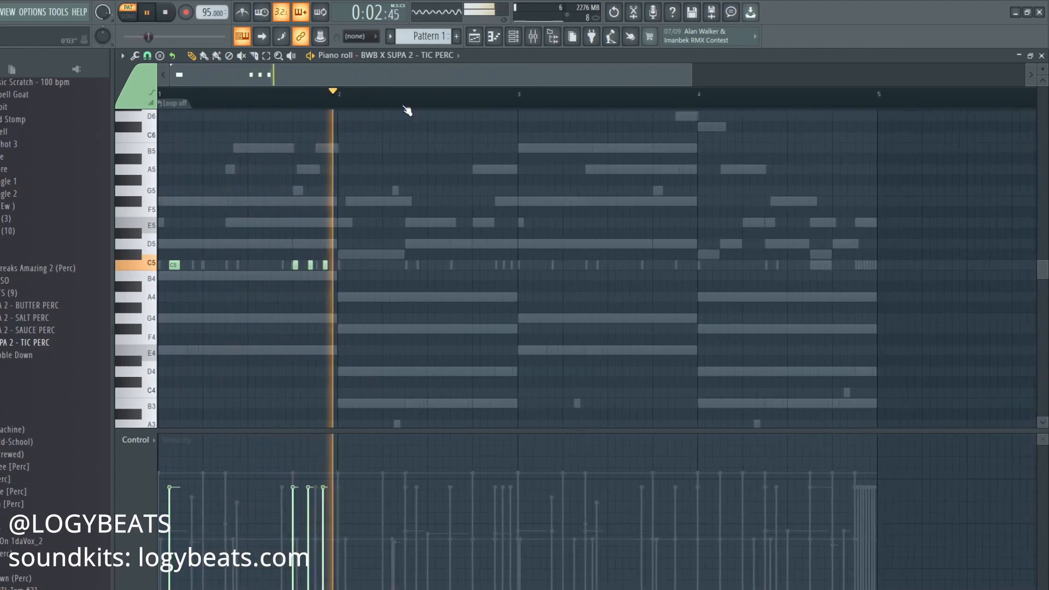
{"action": "key", "text": "space"}
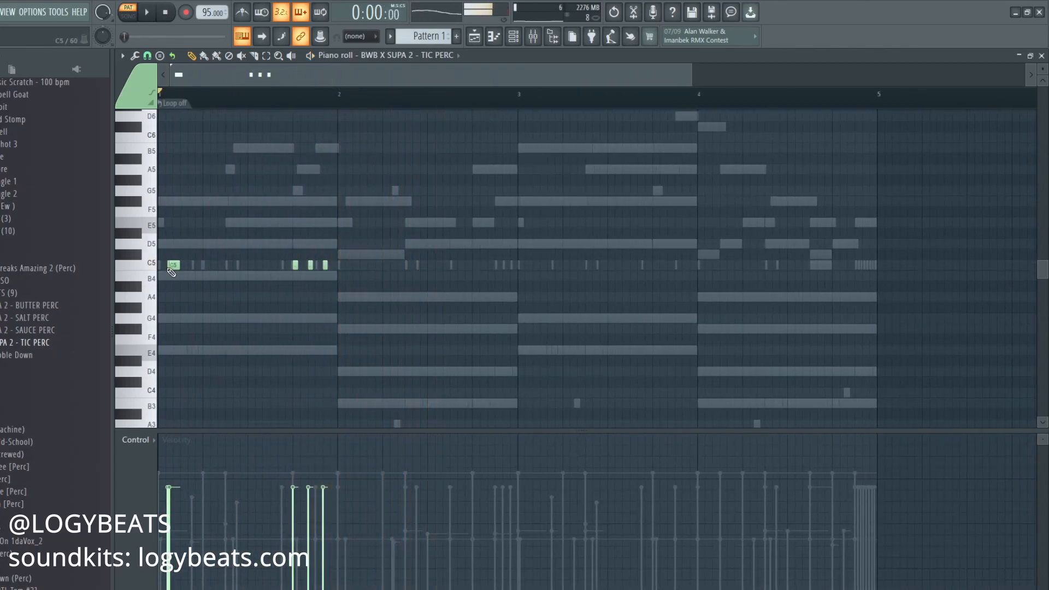
Change the snap, replace the opening perc note with short C5 hits on beat 1 and a quarter beat after it, and play it back
{"action": "left_click", "coordinate": [147, 55]}
{"action": "left_click", "coordinate": [161, 251]}
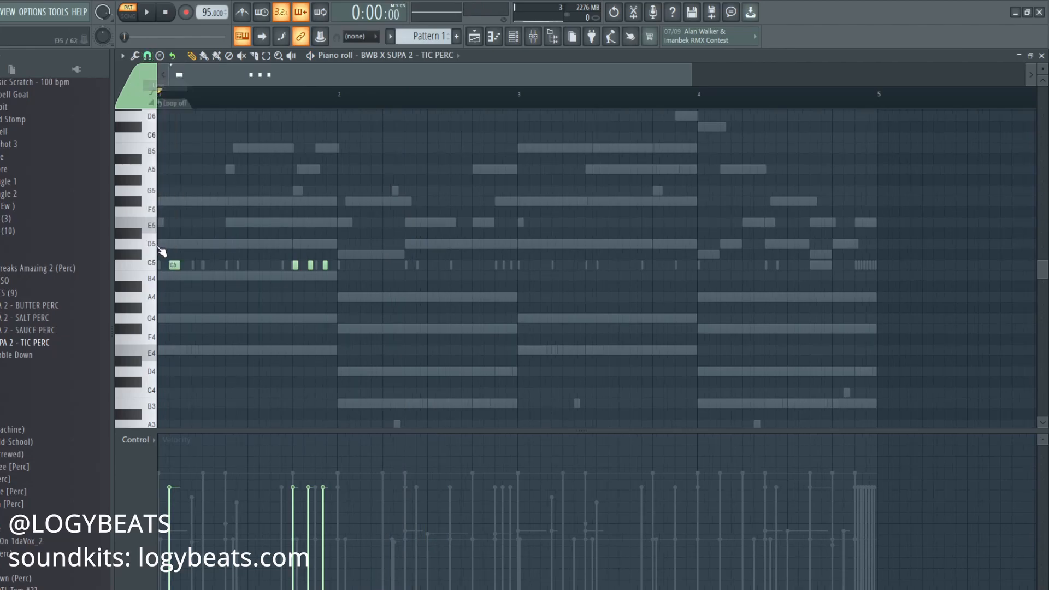
{"action": "left_click", "coordinate": [195, 267]}
{"action": "key", "text": "space"}
{"action": "key", "text": "space"}
{"action": "right_click", "coordinate": [195, 267]}
{"action": "left_click", "coordinate": [172, 266]}
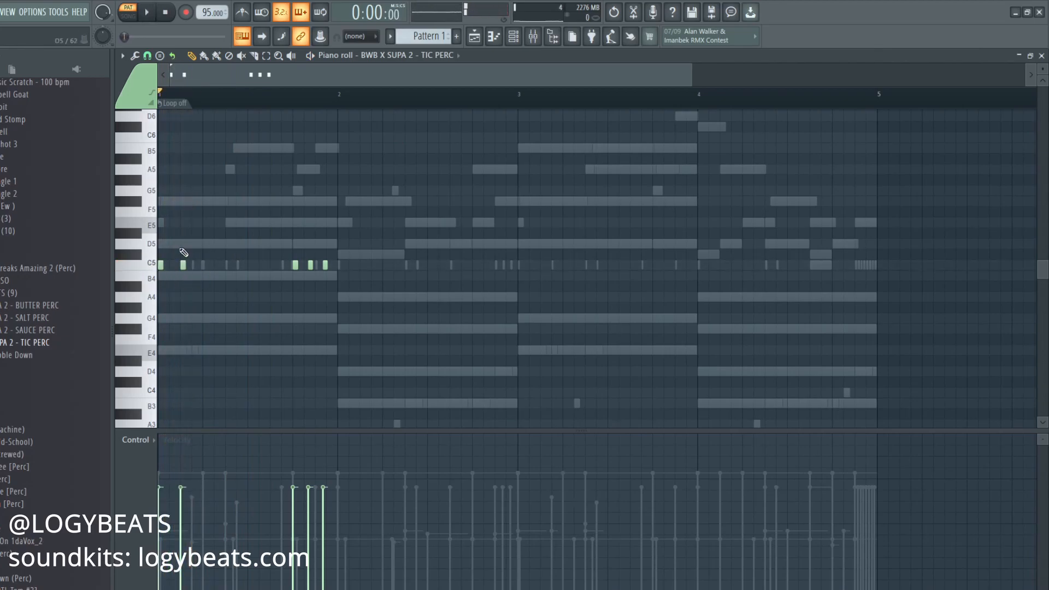
{"action": "key", "text": "space"}
{"action": "key", "text": "space"}
{"action": "key", "text": "space"}
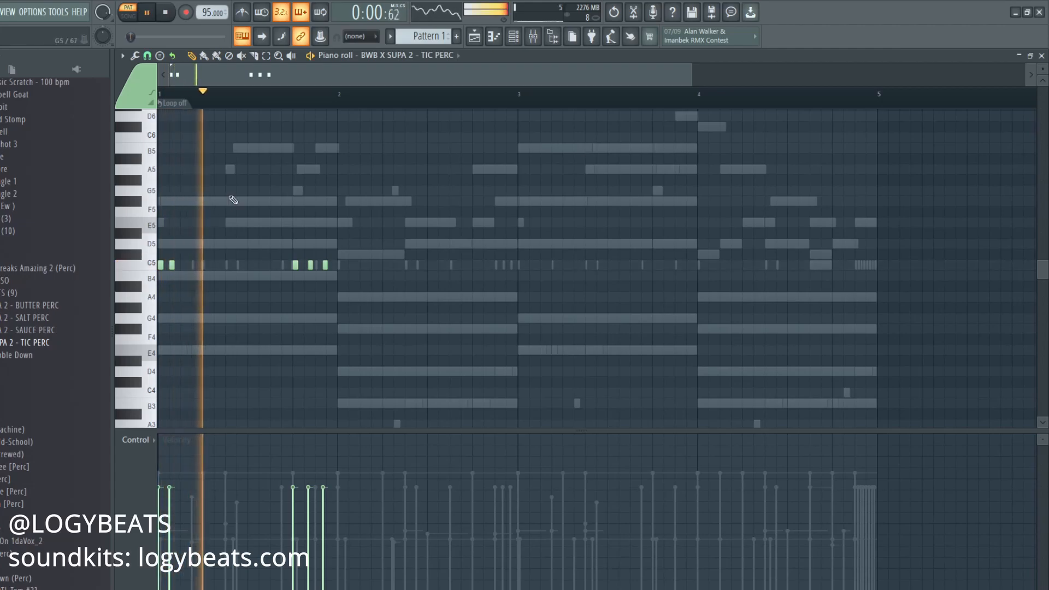
Duplicate the two-bar perc pattern into bars 3 and 4, clear the selection, and restart playback
{"action": "left_click_drag", "start_coordinate": [520, 103], "coordinate": [158, 102]}
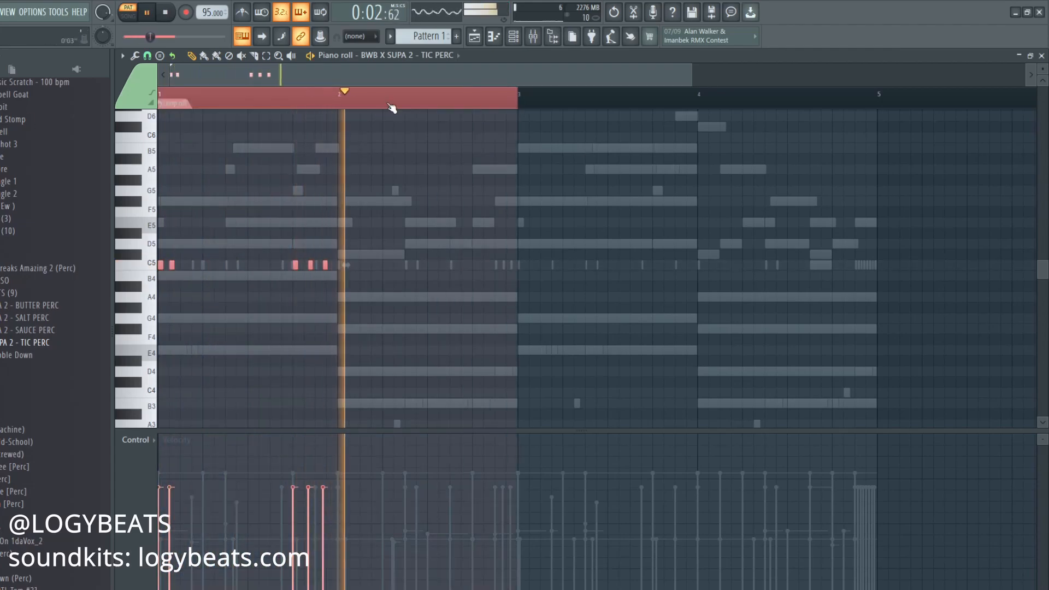
{"action": "key", "text": "ctrl+b"}
{"action": "double_click", "coordinate": [331, 103]}
{"action": "key", "text": "space"}
{"action": "key", "text": "space"}
Try an extra C5 perc hit halfway through beat 4 of bar 2 during playback, and delete it
{"action": "left_click", "coordinate": [498, 265]}
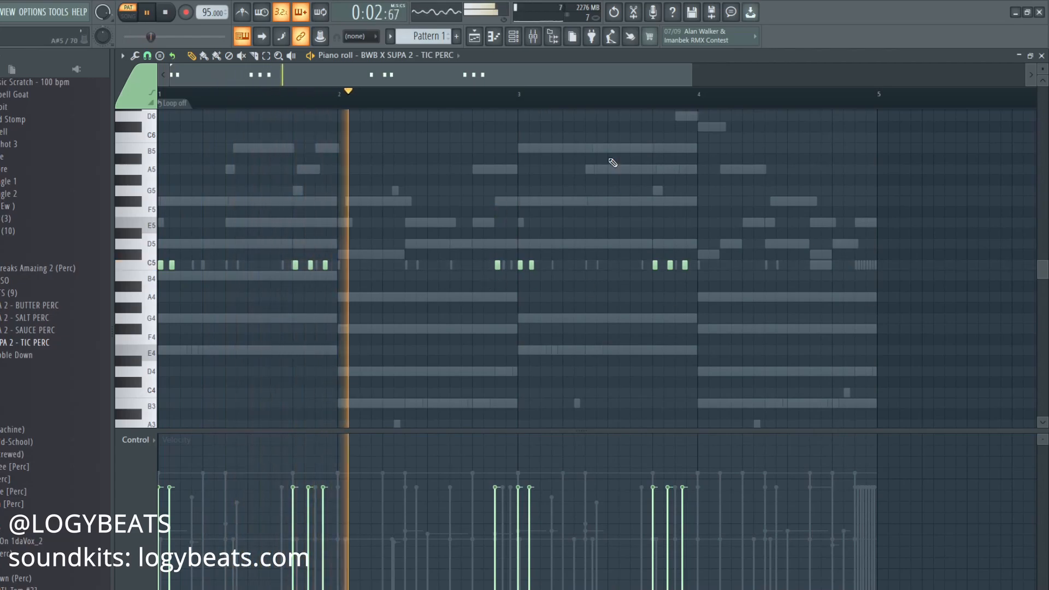
{"action": "left_click", "coordinate": [513, 36]}
{"action": "right_click", "coordinate": [486, 113]}
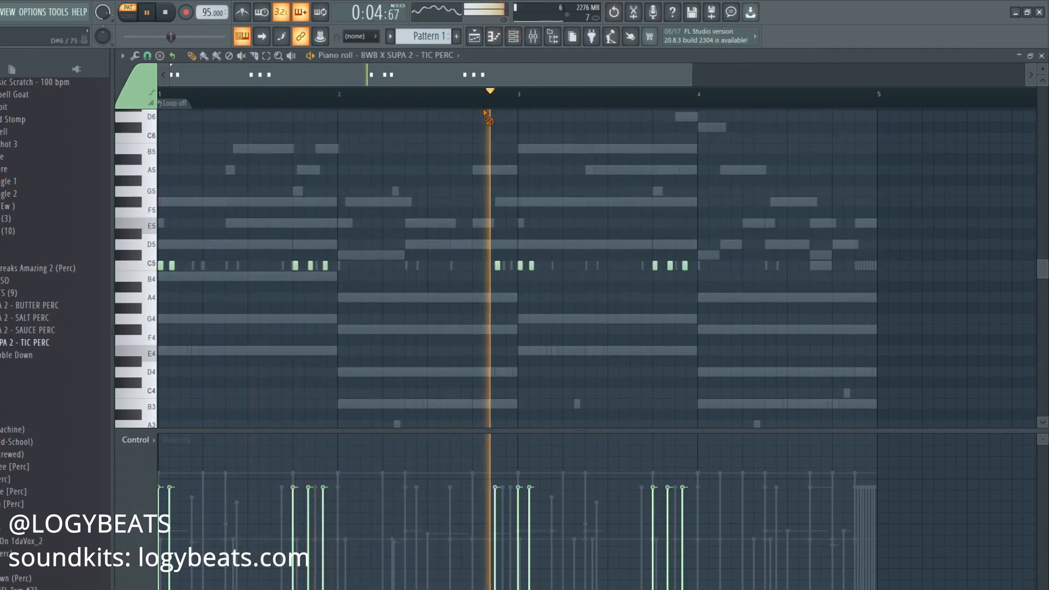
{"action": "right_click", "coordinate": [497, 267]}
Check the perc pattern in the channel rack, stop playback, and add the BB Stomp SSO sample as a new channel below it
{"action": "left_click", "coordinate": [514, 37]}
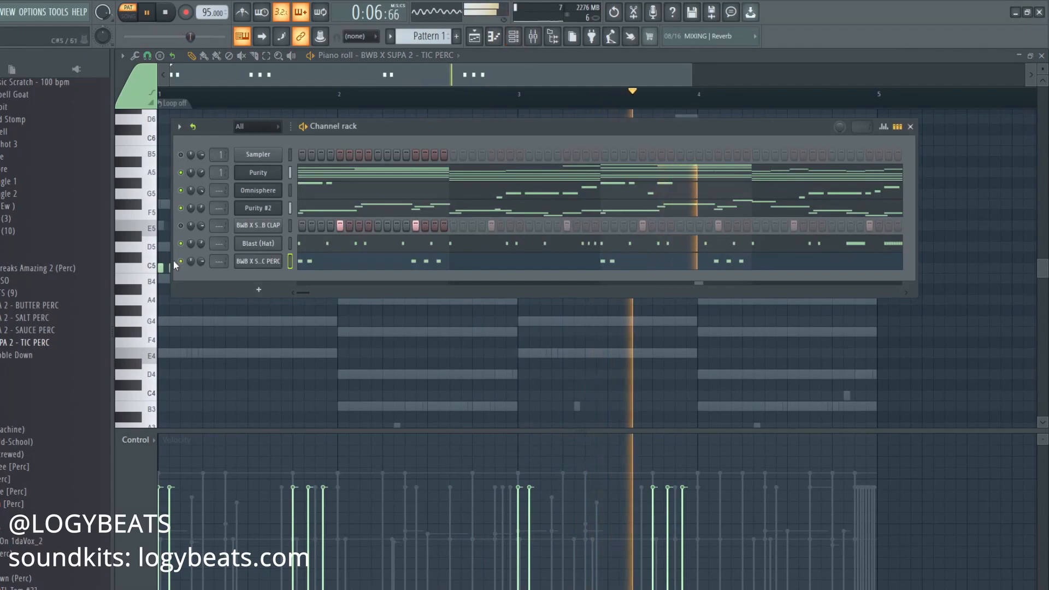
{"action": "left_click", "coordinate": [514, 36]}
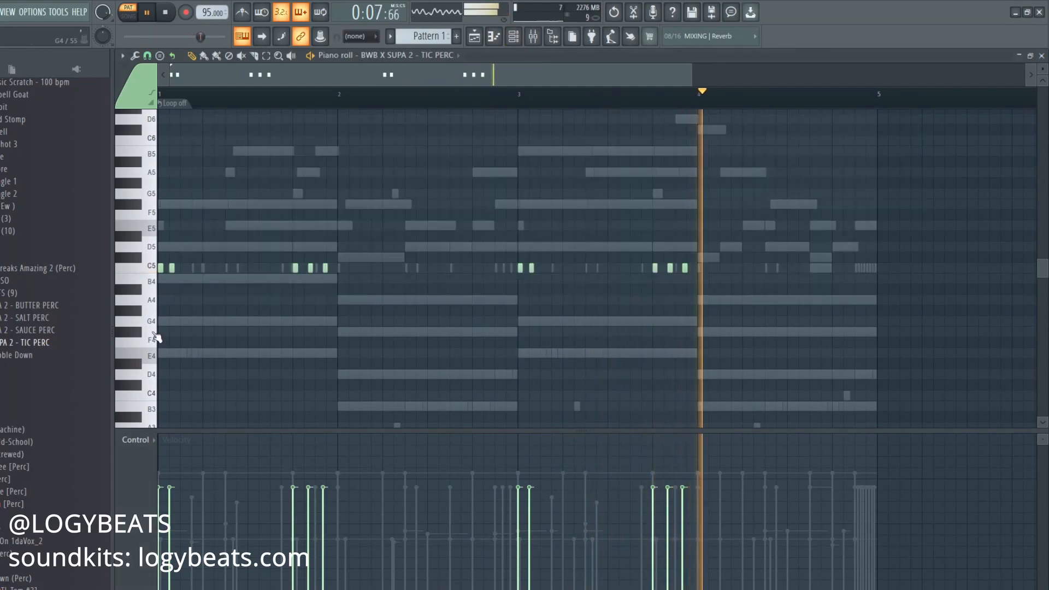
{"action": "left_click", "coordinate": [513, 36]}
{"action": "key", "text": "space"}
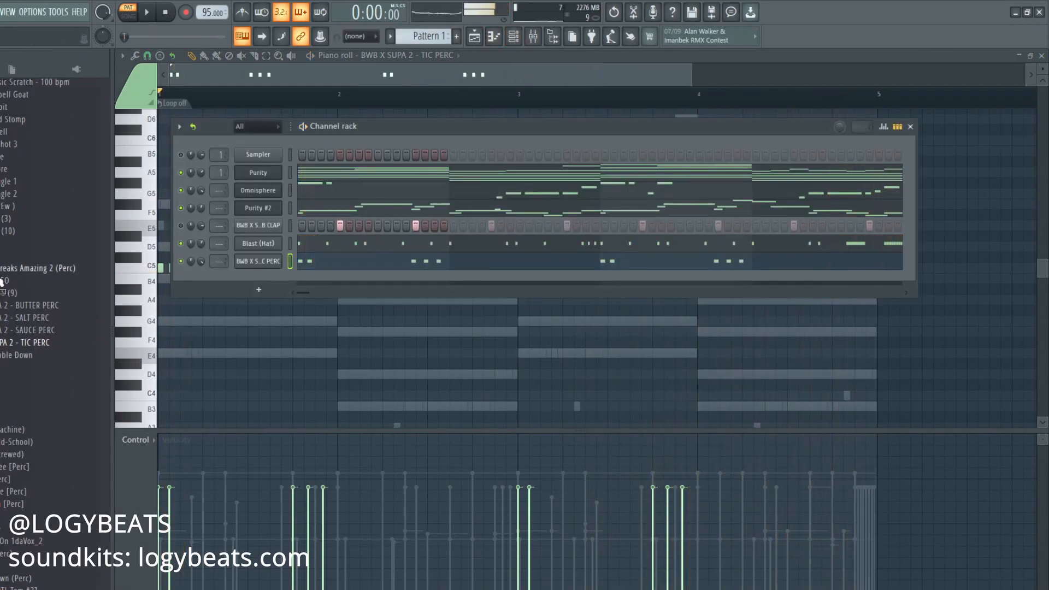
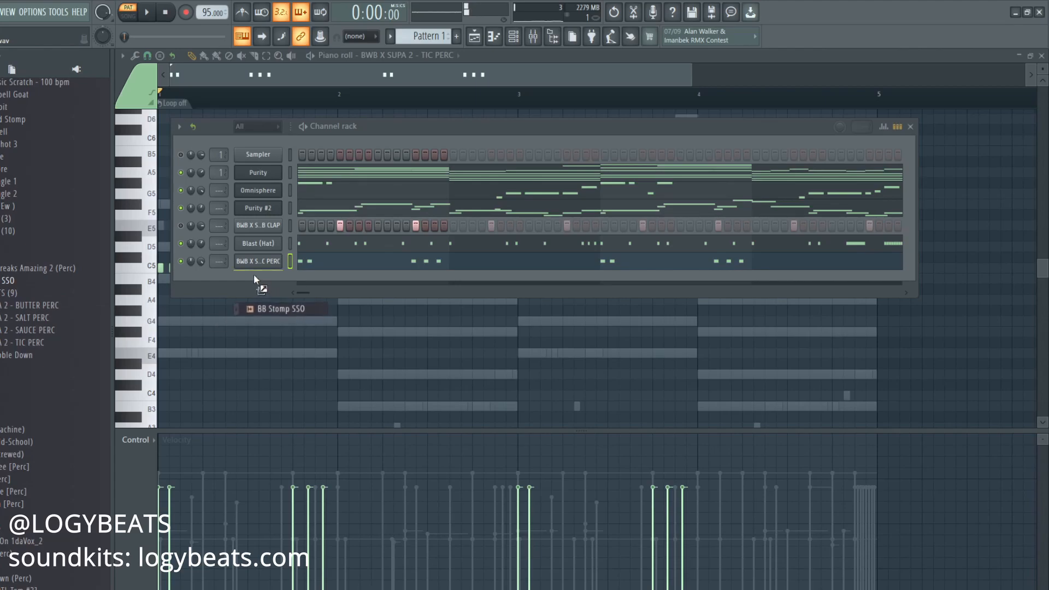
{"action": "left_click_drag", "start_coordinate": [254, 275], "coordinate": [257, 279]}
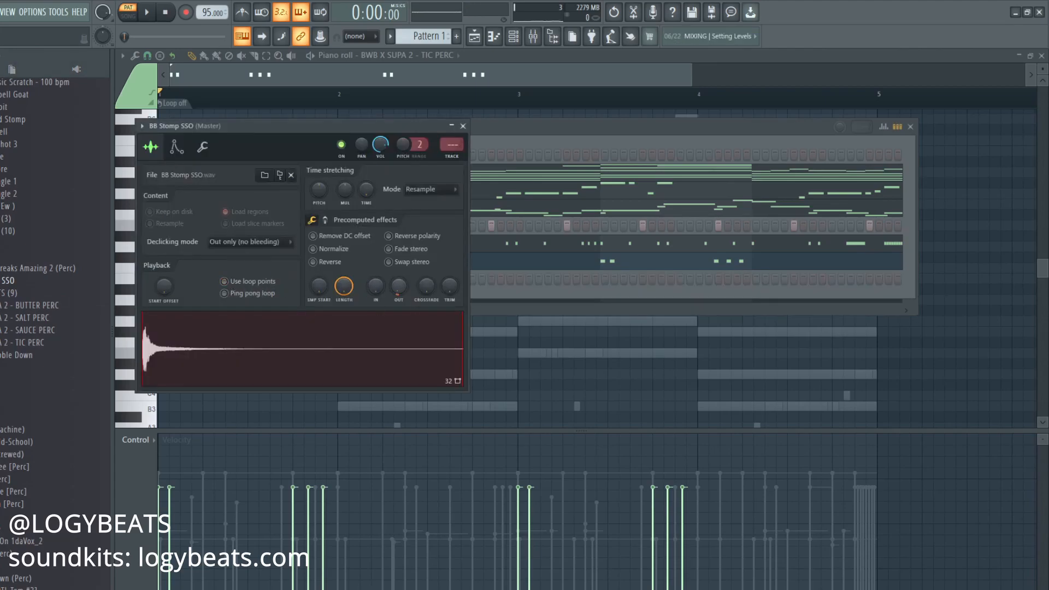
Open the volume envelope settings of BB Stomp SSO, and open its channel in the piano roll
{"action": "left_click", "coordinate": [176, 148]}
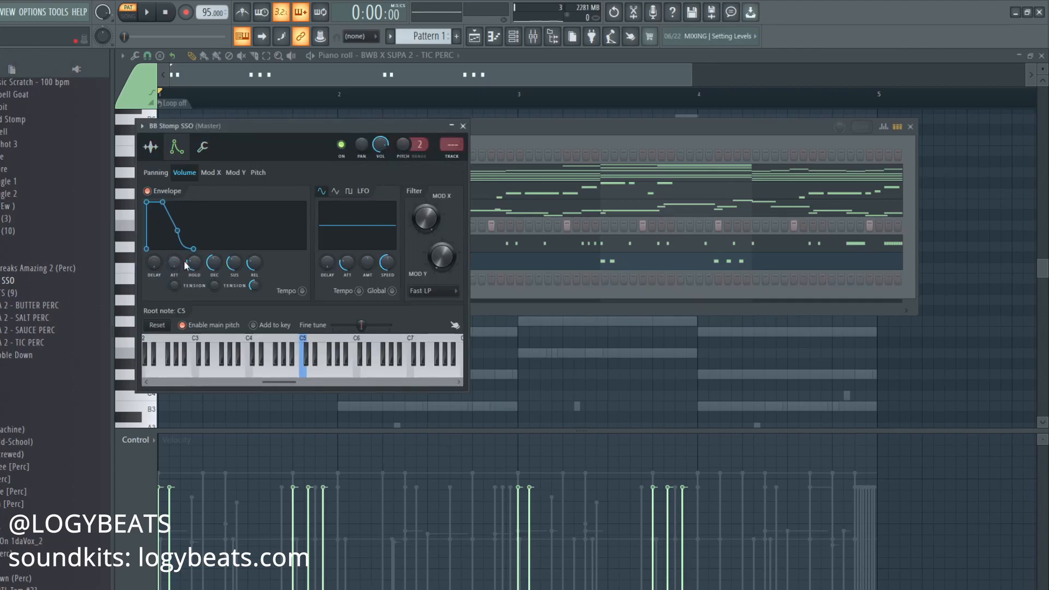
{"action": "left_click", "coordinate": [497, 129]}
{"action": "right_click", "coordinate": [280, 272]}
{"action": "left_click", "coordinate": [284, 277]}
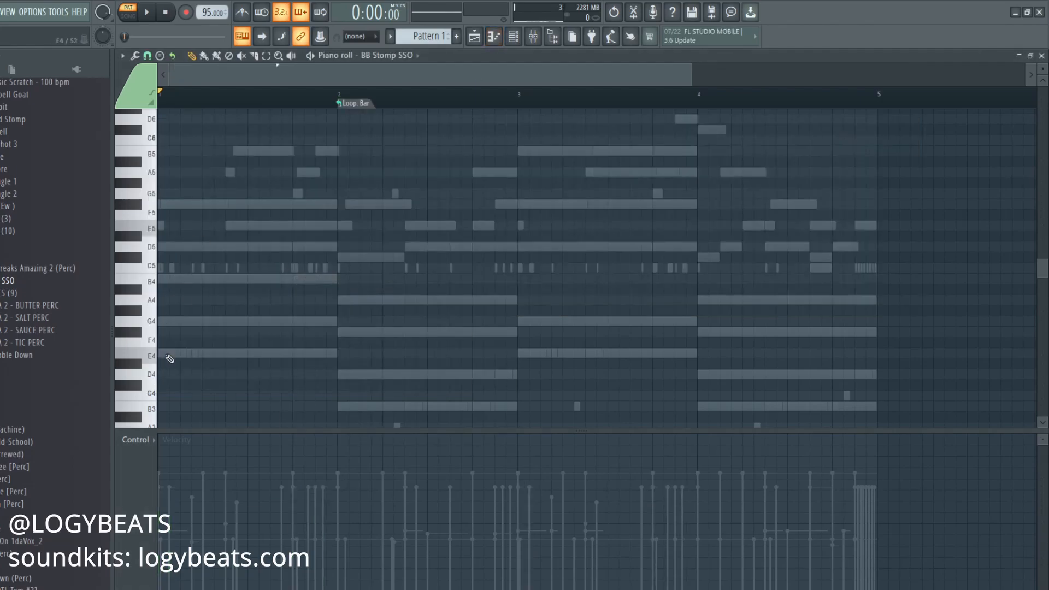
Audition stomp notes on the piano keys and place a very short C5 hit at the start of bar 1
{"action": "left_click_drag", "start_coordinate": [166, 354], "coordinate": [125, 214]}
{"action": "mouse_move", "coordinate": [130, 254]}
{"action": "left_mouse_down"}
{"action": "mouse_move", "coordinate": [134, 277]}
{"action": "mouse_move", "coordinate": [134, 266]}
{"action": "left_mouse_up"}
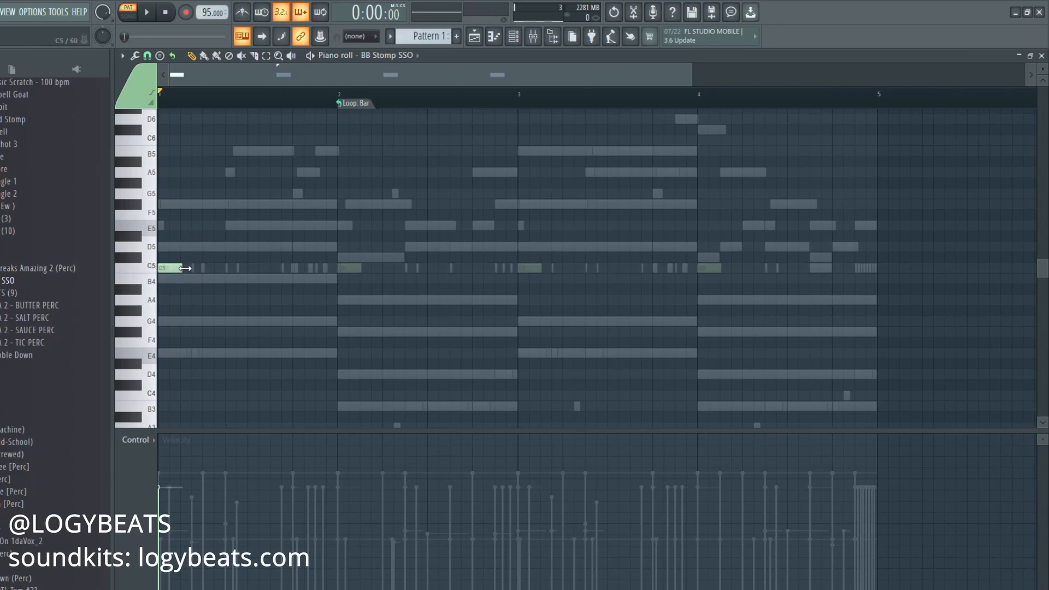
{"action": "left_click", "coordinate": [494, 38]}
{"action": "left_click", "coordinate": [257, 278]}
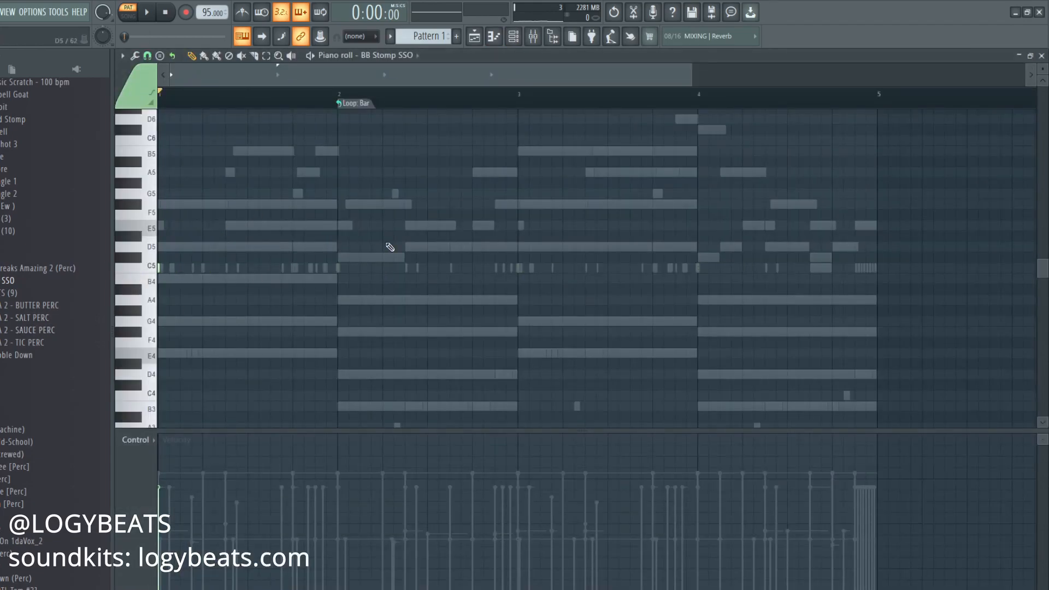
Turn off the one-bar loop of the stomp channel and play the pattern from the start
{"action": "left_click", "coordinate": [376, 103]}
{"action": "left_click", "coordinate": [383, 118]}
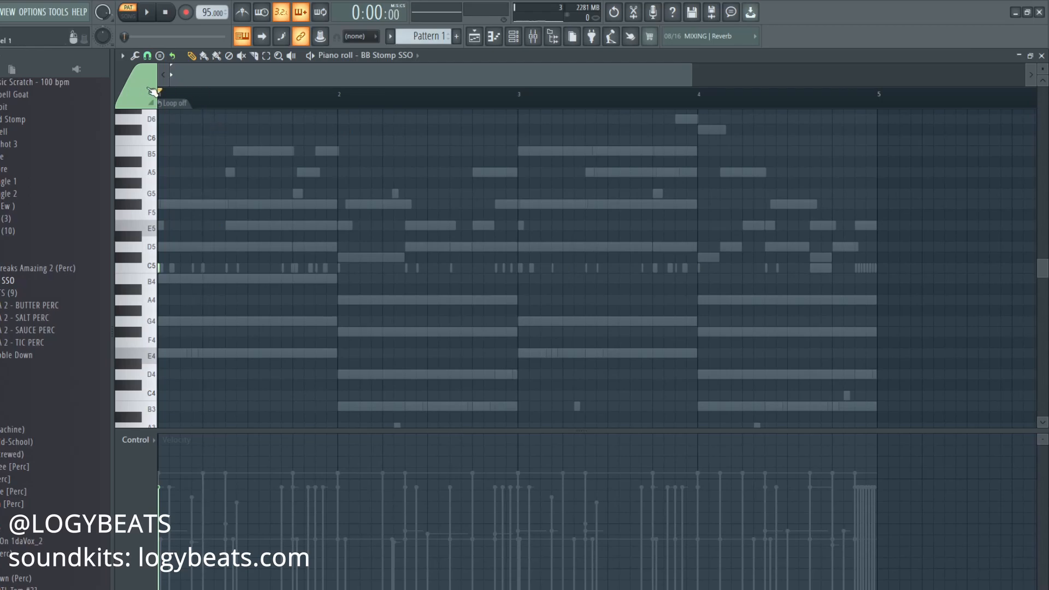
{"action": "scroll", "coordinate": [245, 153], "scroll_direction": "up", "scroll_amount": 2}
{"action": "key", "text": "space"}
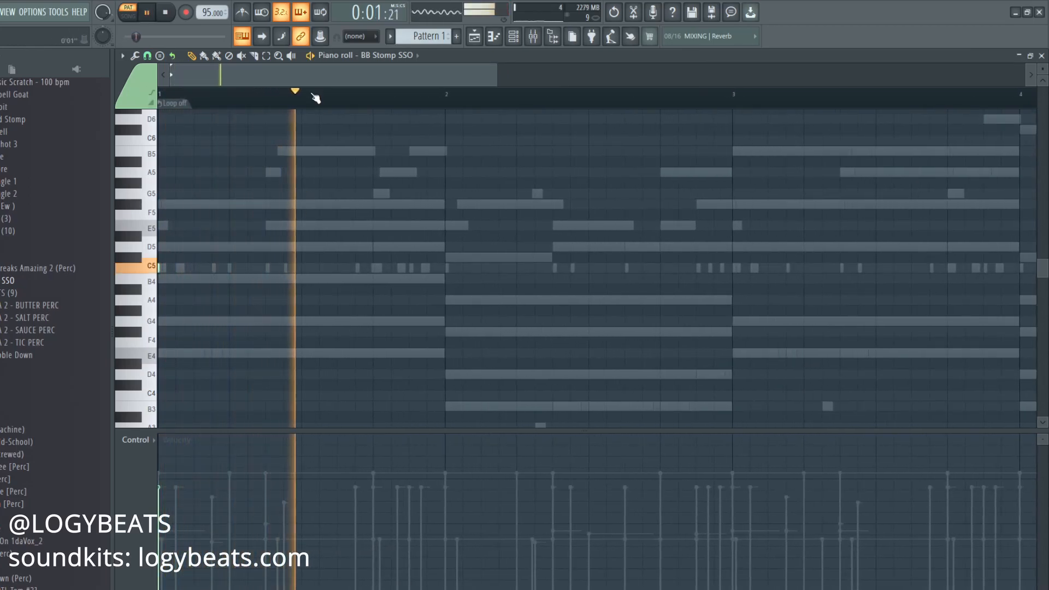
{"action": "scroll", "coordinate": [313, 101], "scroll_direction": "down", "scroll_amount": 3}
{"action": "key", "text": "space"}
{"action": "key", "text": "space"}
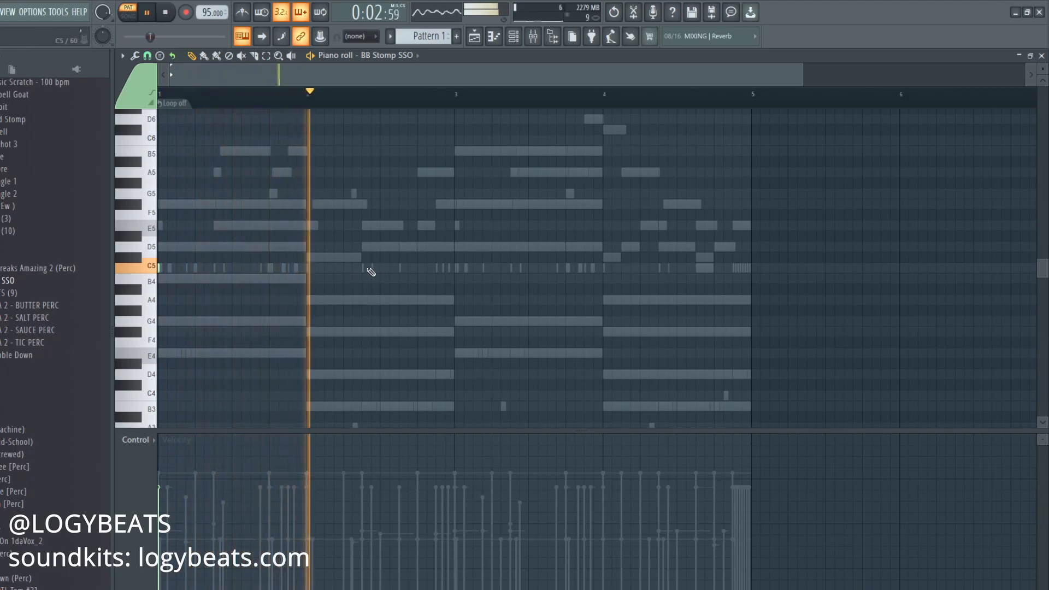
Add short C5 stomp hits on beats 3 and 4 of bars 2 and 4, and at the start and beat 2.5 of bar 3
{"action": "key", "text": "space"}
{"action": "key", "text": "space"}
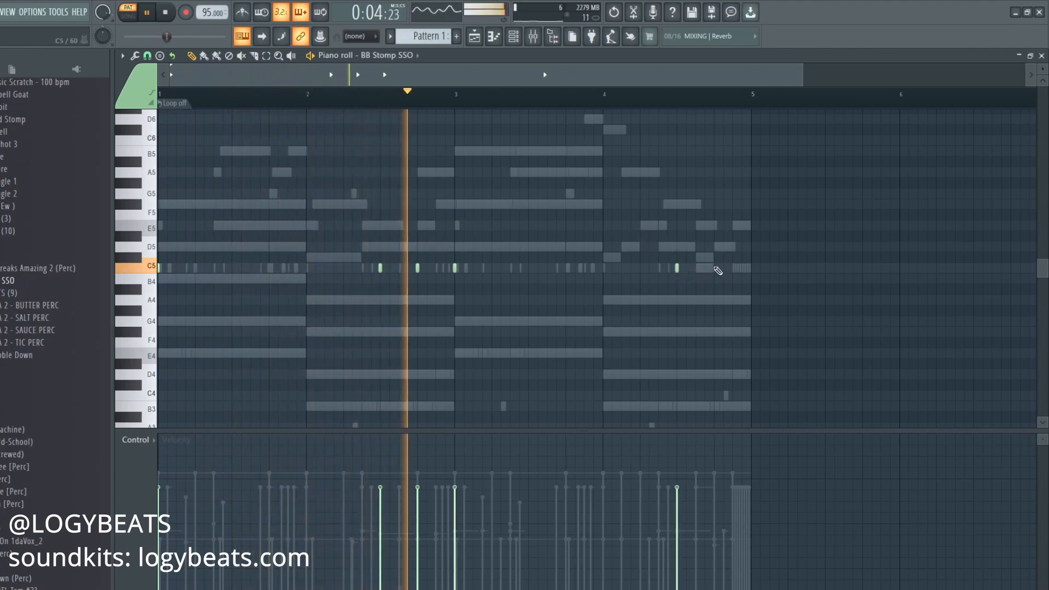
{"action": "left_click", "coordinate": [521, 37]}
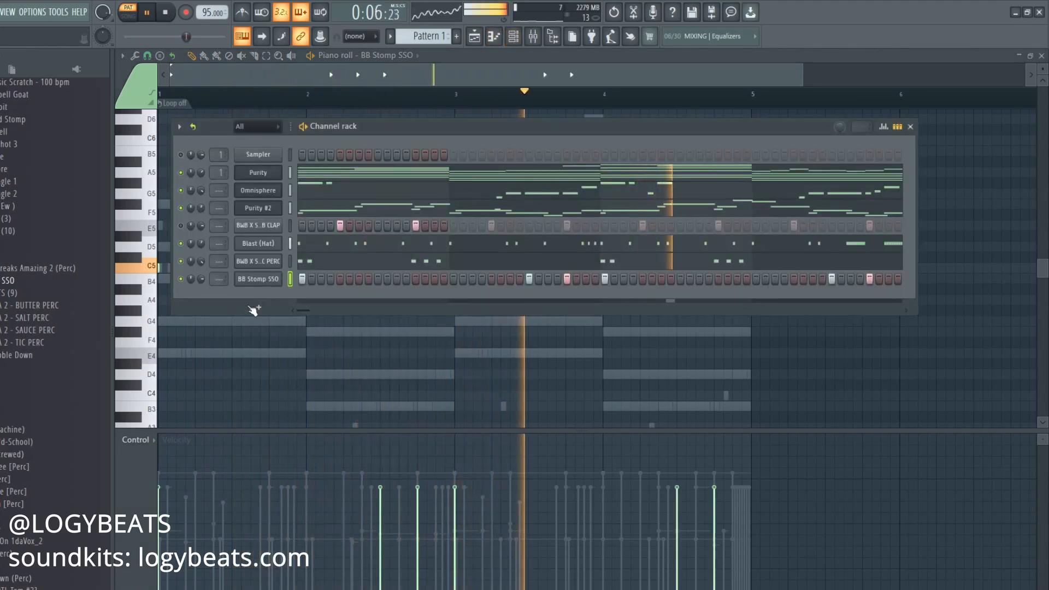
{"action": "right_click", "coordinate": [429, 359]}
{"action": "key", "text": "space"}
{"action": "key", "text": "space"}
{"action": "left_click", "coordinate": [510, 270]}
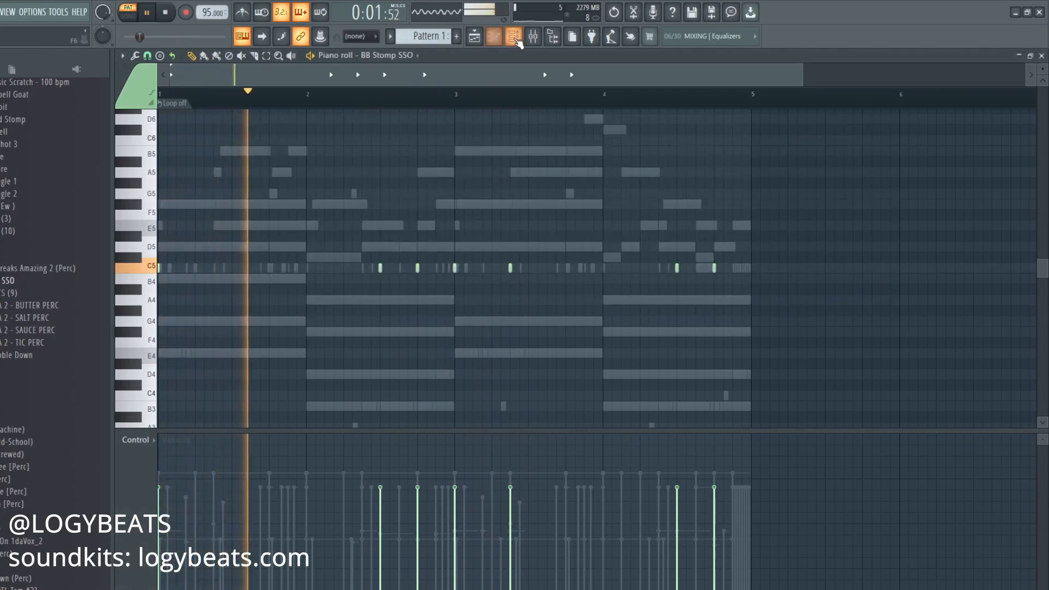
Browse the percussion samples, stop playback, and add Perc 13 as a new channel below BB Stomp SSO
{"action": "key", "text": "F6"}
{"action": "scroll", "coordinate": [60, 324], "scroll_direction": "down", "scroll_amount": 2}
{"action": "scroll", "coordinate": [60, 324], "scroll_direction": "down", "scroll_amount": 6}
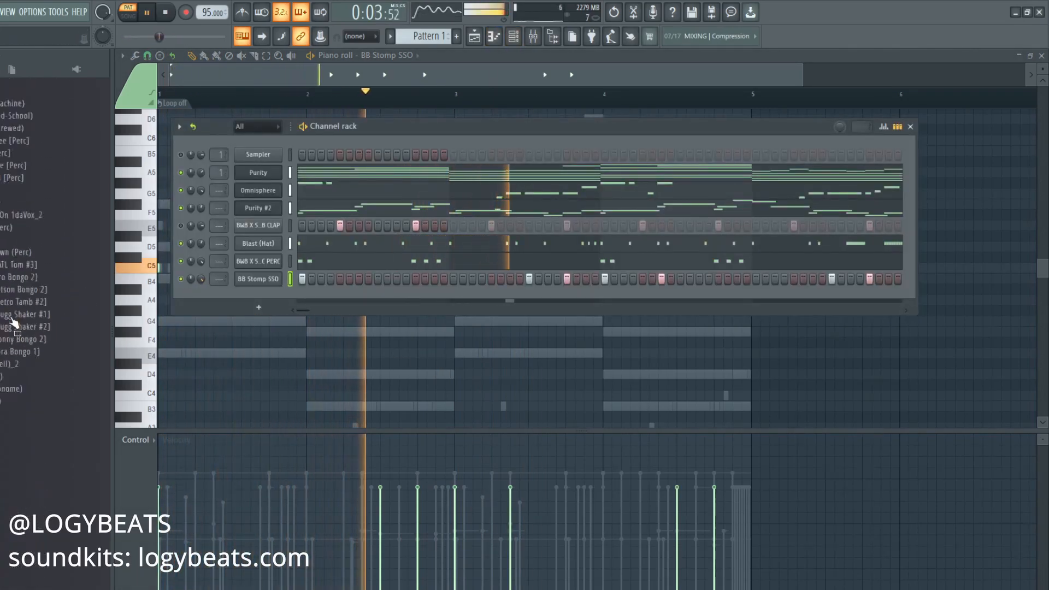
{"action": "key", "text": "space"}
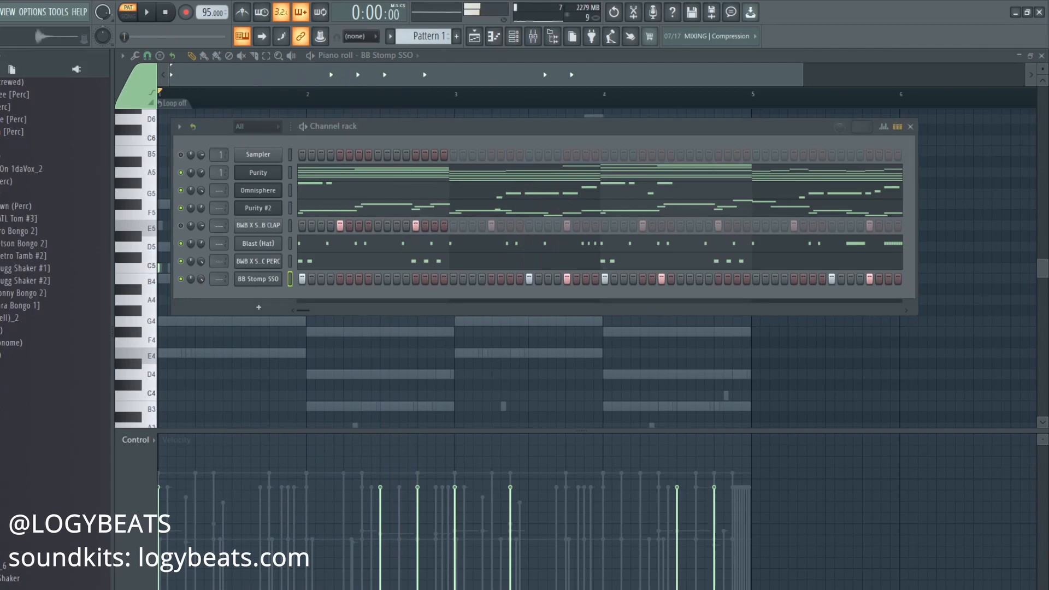
{"action": "left_click_drag", "start_coordinate": [207, 288], "coordinate": [276, 297]}
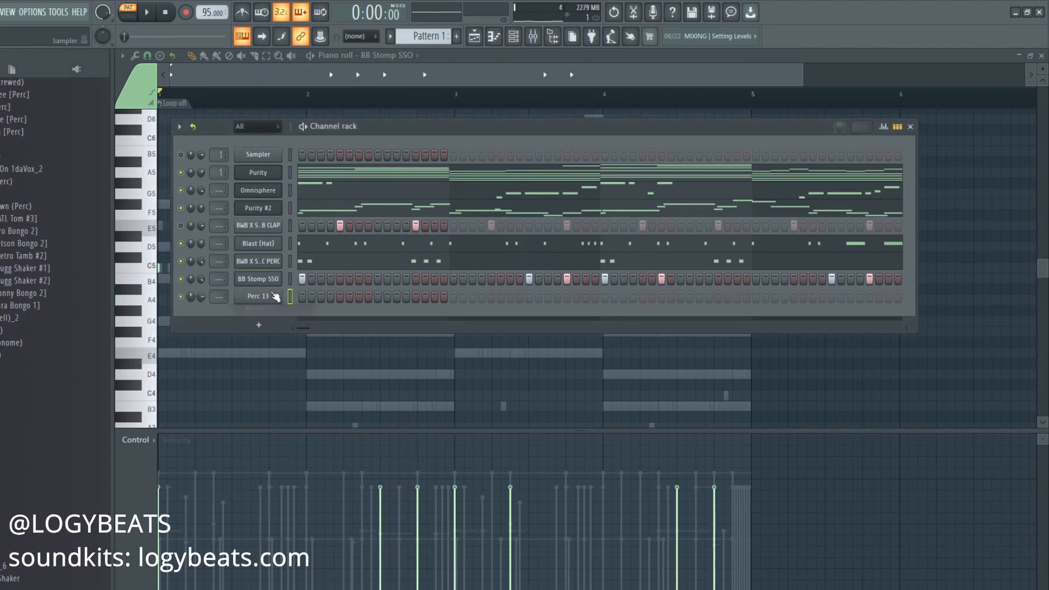
Place short C5 hits for Perc 13 at the start of bars 1 and 3 in the piano roll, with the one-bar loop off
{"action": "right_click", "coordinate": [273, 299]}
{"action": "left_click", "coordinate": [310, 297]}
{"action": "right_click", "coordinate": [275, 299]}
{"action": "left_click", "coordinate": [298, 297]}
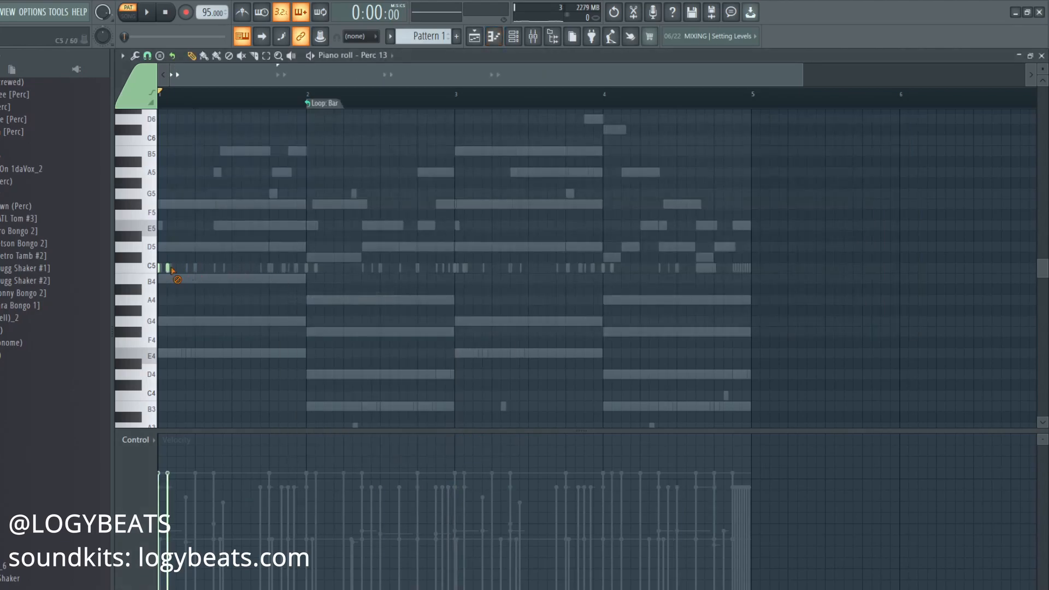
{"action": "left_click", "coordinate": [325, 103]}
{"action": "left_click", "coordinate": [343, 121]}
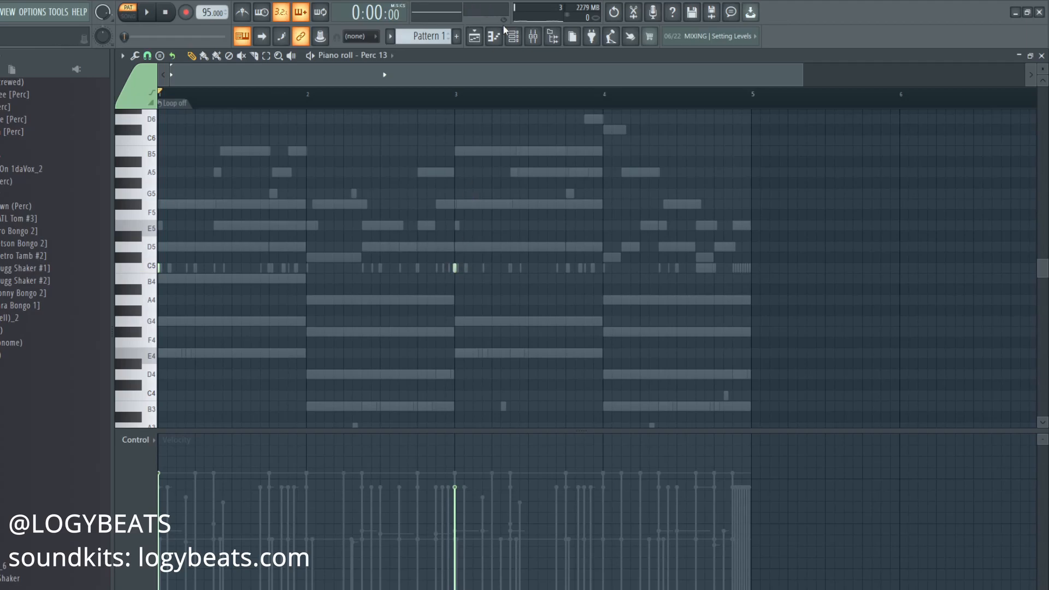
Listen to the pattern with Perc 13, and raise the sample's fade-out to shorten its tail
{"action": "left_click", "coordinate": [514, 36]}
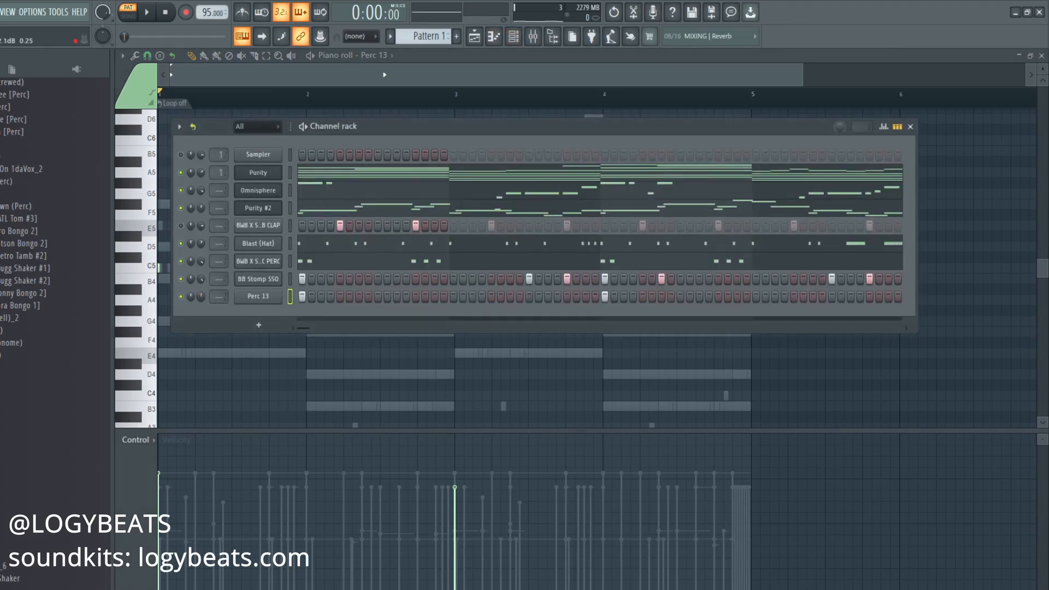
{"action": "key", "text": "space"}
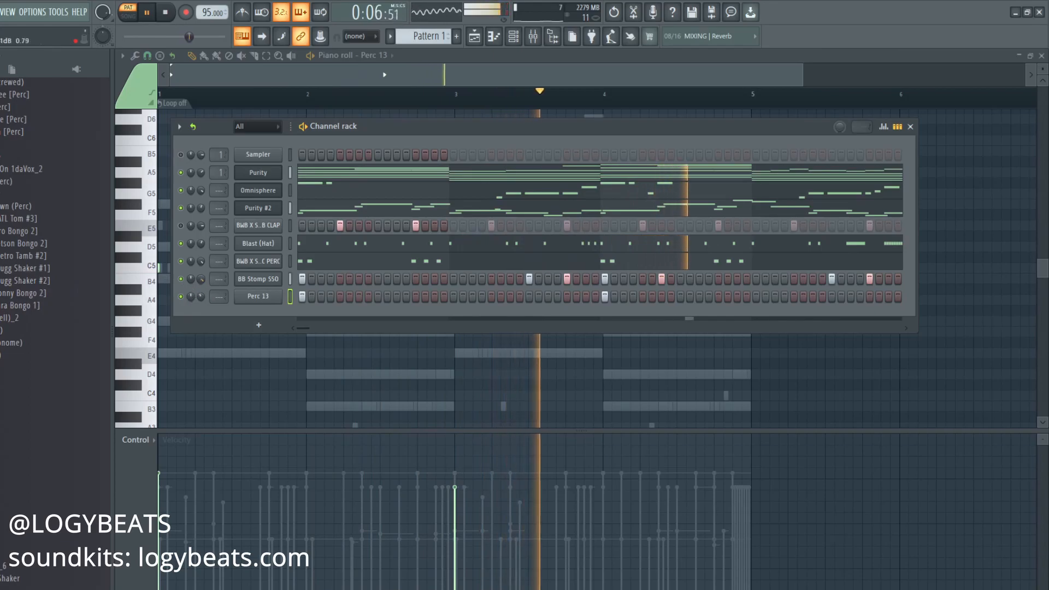
{"action": "left_click", "coordinate": [269, 295]}
{"action": "key", "text": "space"}
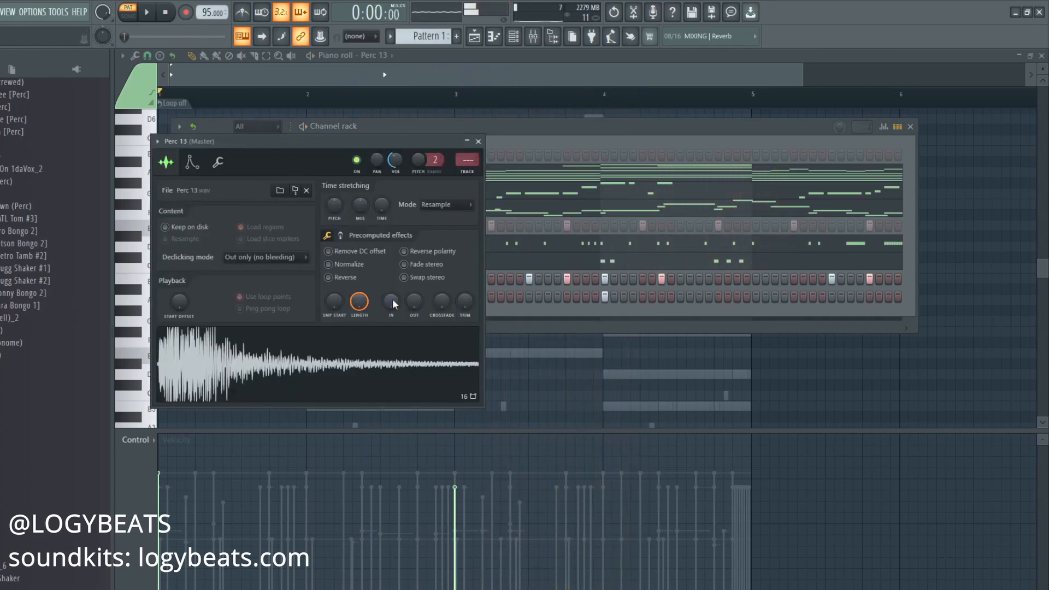
{"action": "left_click_drag", "start_coordinate": [415, 301], "coordinate": [414, 276]}
{"action": "left_click", "coordinate": [523, 138]}
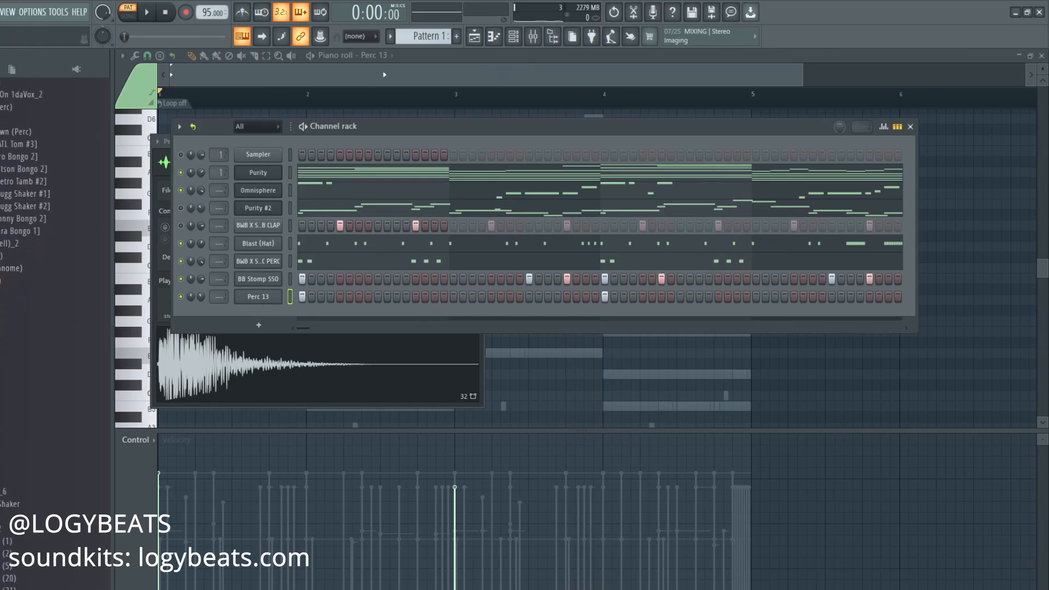
Add SAC - PERC (21) as a new channel with a single unlooped hit at the start of bar 1
{"action": "scroll", "coordinate": [0, 281], "scroll_direction": "down", "scroll_amount": 6}
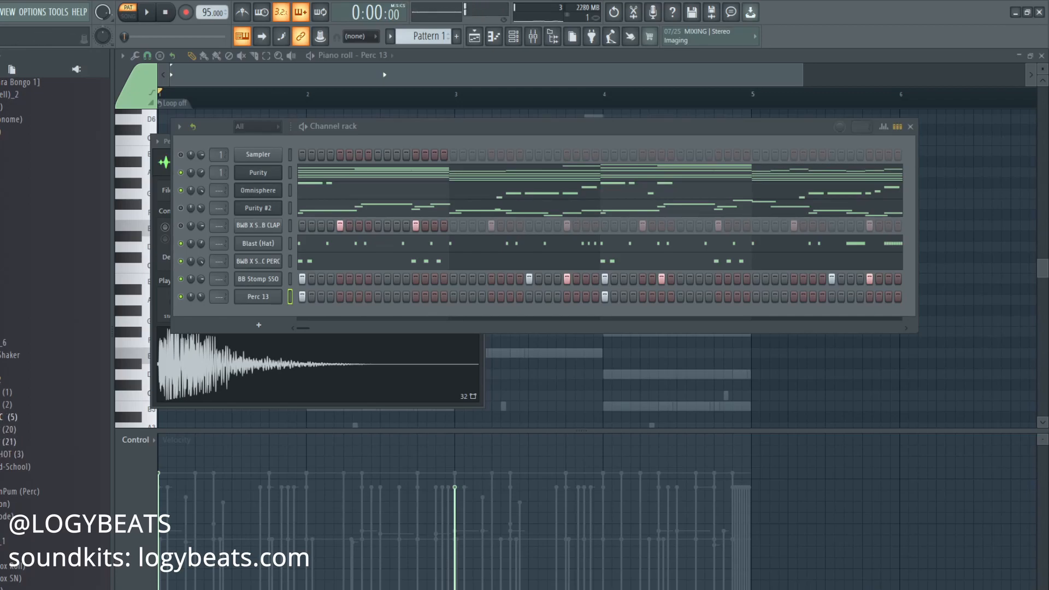
{"action": "left_click_drag", "start_coordinate": [237, 318], "coordinate": [211, 316]}
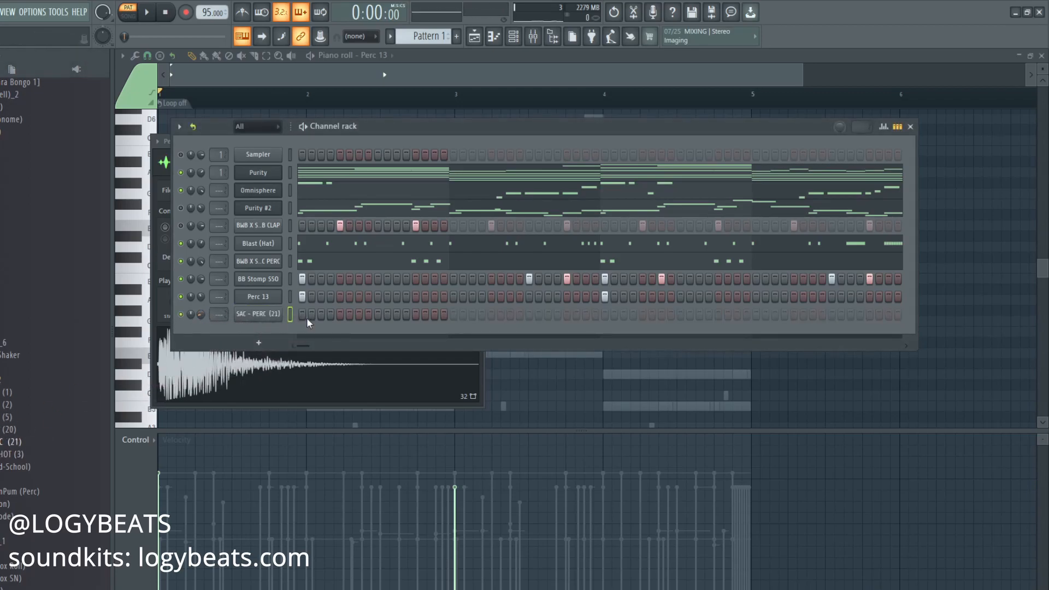
{"action": "right_click", "coordinate": [276, 315]}
{"action": "left_click", "coordinate": [306, 314]}
{"action": "left_click", "coordinate": [322, 104]}
{"action": "left_click", "coordinate": [514, 36]}
{"action": "key", "text": "space"}
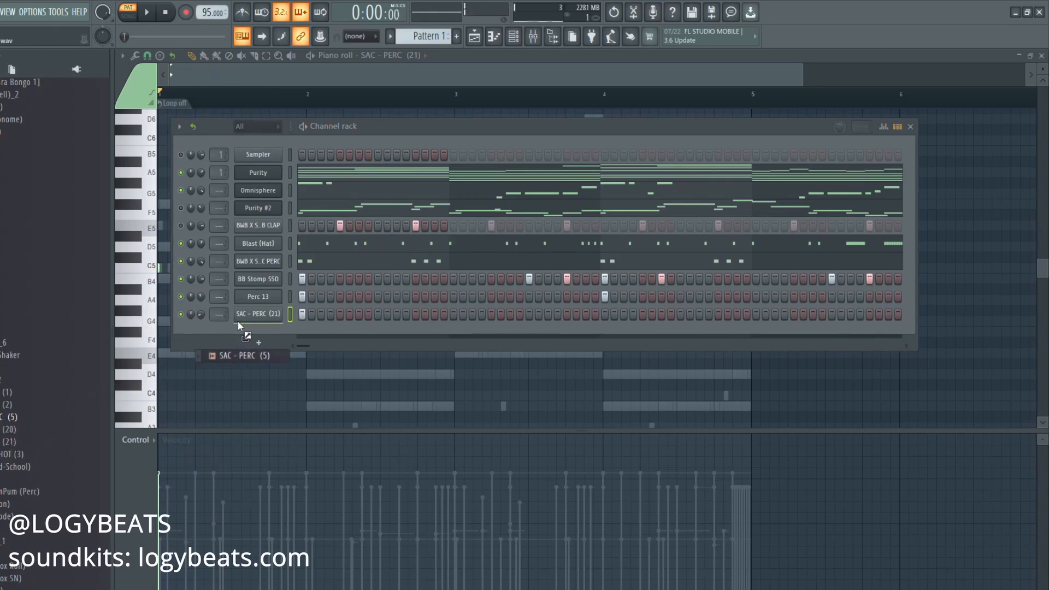
Add SAC - PERC (5) as a new channel, play the pattern, and enable its seventh step
{"action": "left_click_drag", "start_coordinate": [237, 323], "coordinate": [239, 321]}
{"action": "key", "text": "space"}
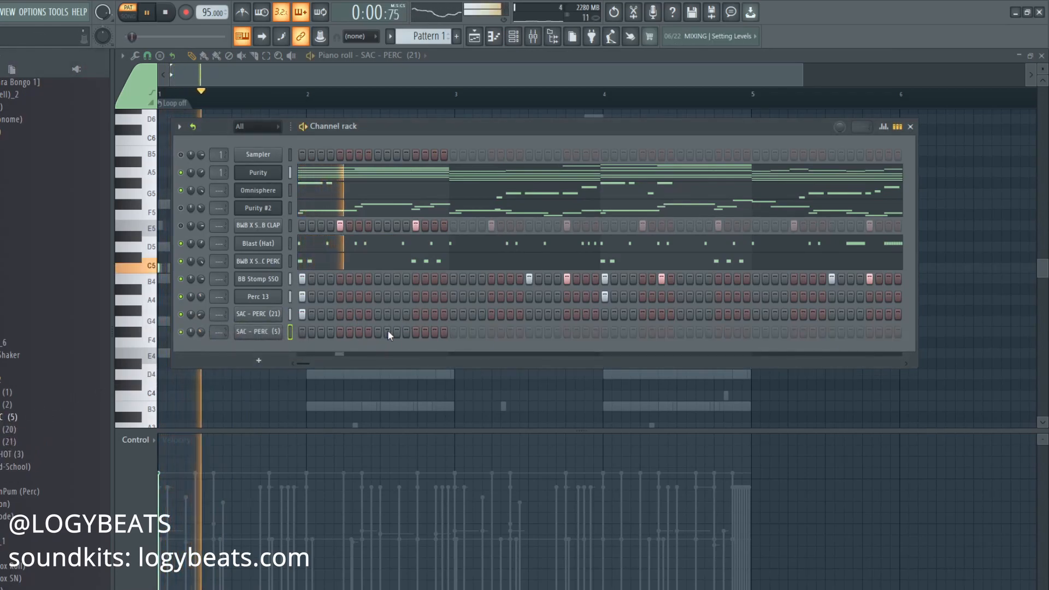
{"action": "left_click", "coordinate": [359, 331]}
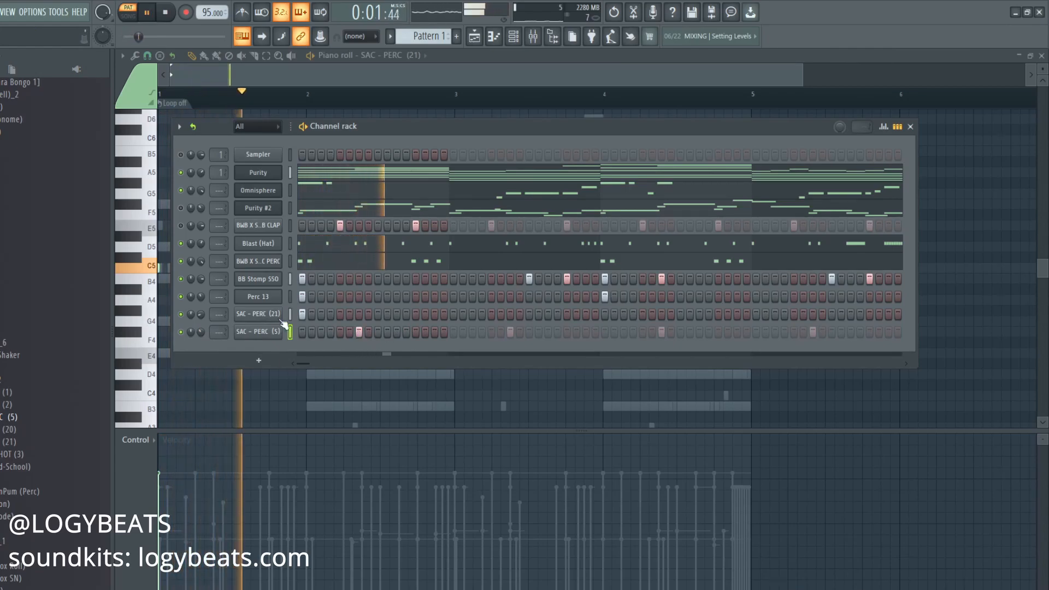
Turn off the one-bar loop of SAC - PERC (5) in the piano roll, and play the pattern with the channel rack open
{"action": "right_click", "coordinate": [260, 334]}
{"action": "left_click", "coordinate": [302, 332]}
{"action": "key", "text": "space"}
{"action": "right_click", "coordinate": [330, 106]}
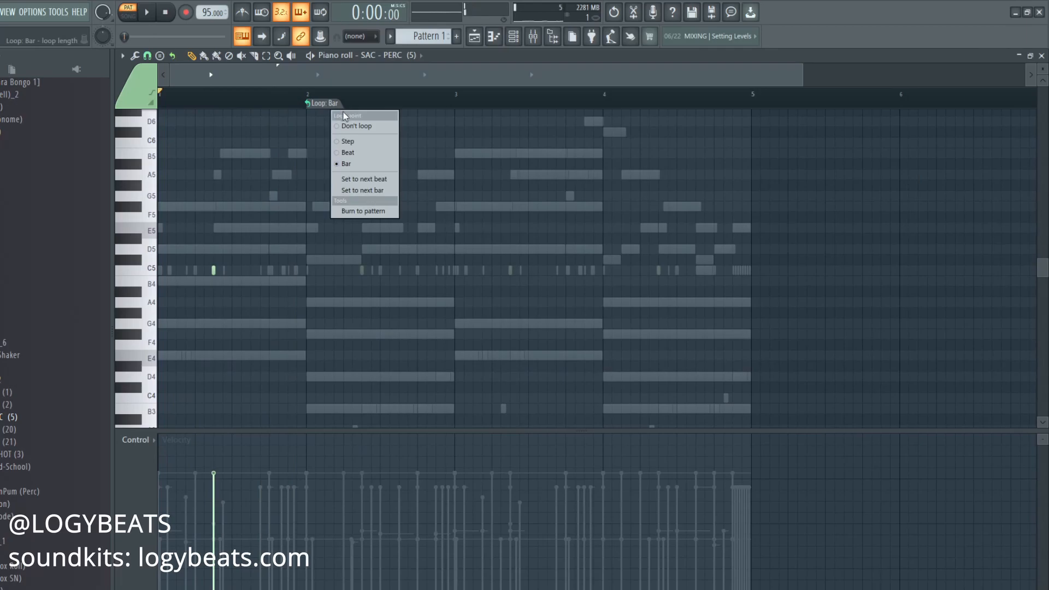
{"action": "left_click", "coordinate": [350, 124]}
{"action": "key", "text": "space"}
{"action": "key", "text": "F6"}
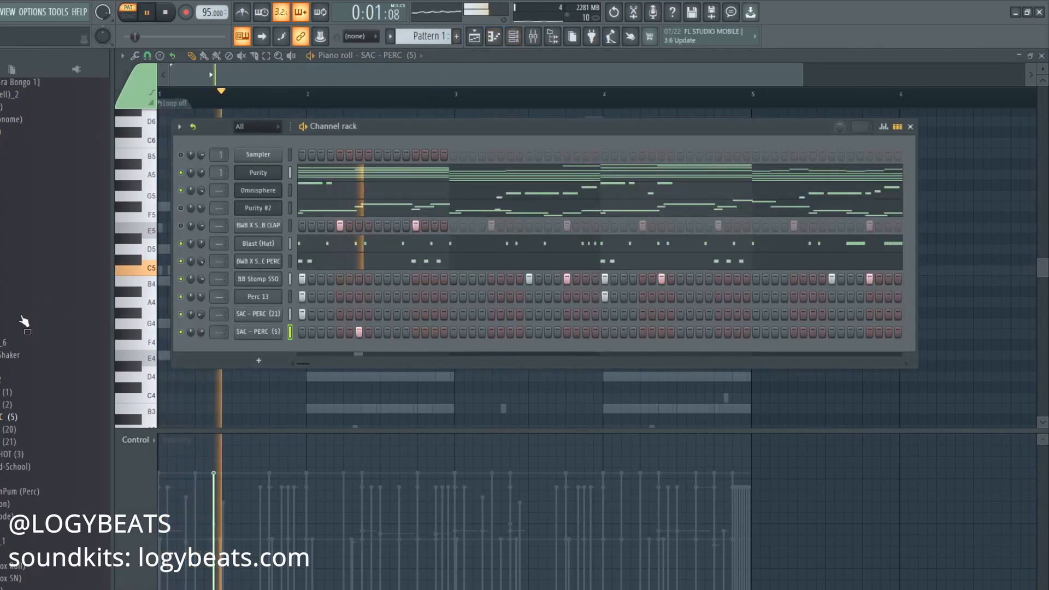
Browse to the hat samples, add Hat 3 as a new channel, and open its volume envelope settings
{"action": "scroll", "coordinate": [38, 317], "scroll_direction": "up", "scroll_amount": 6}
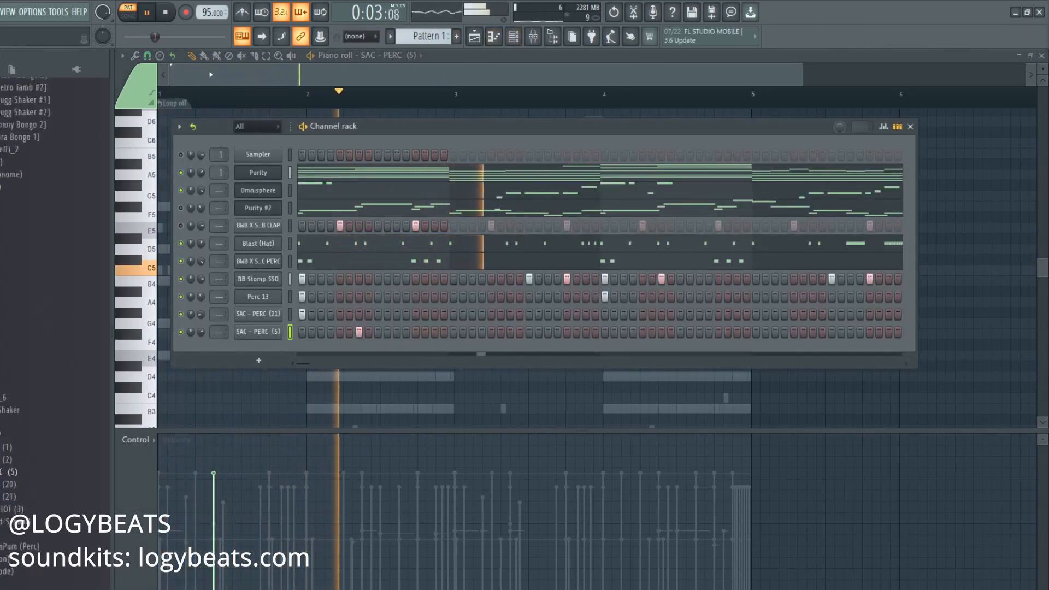
{"action": "scroll", "coordinate": [55, 218], "scroll_direction": "up", "scroll_amount": 5}
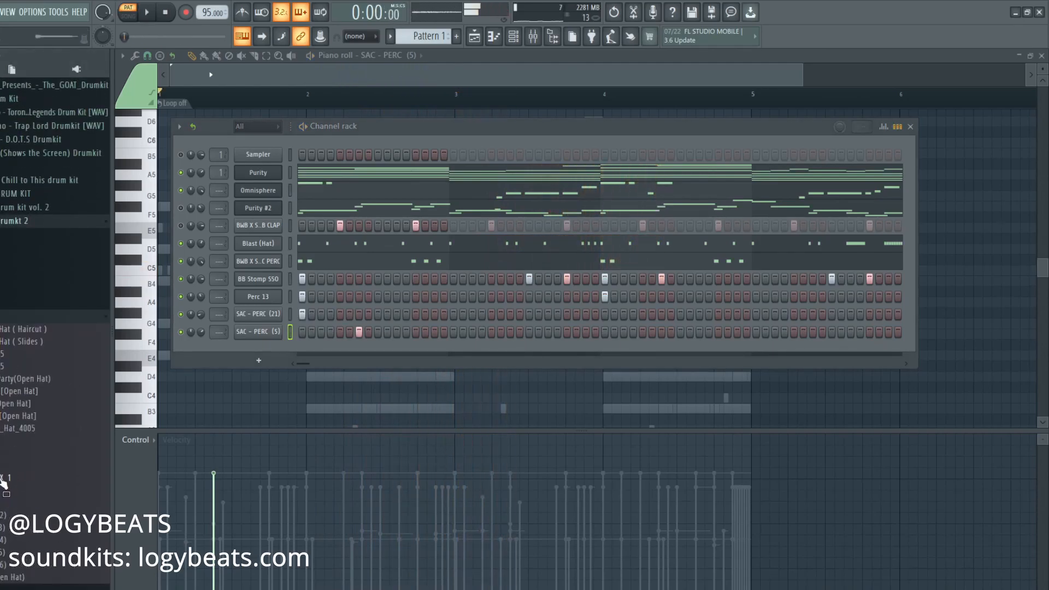
{"action": "left_click_drag", "start_coordinate": [244, 351], "coordinate": [250, 350]}
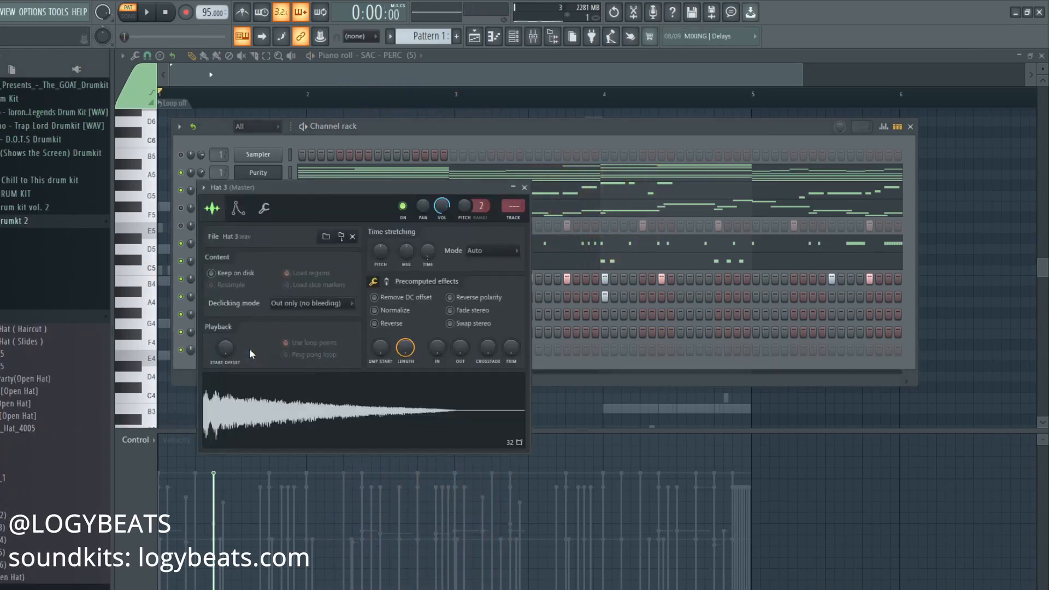
{"action": "right_click", "coordinate": [408, 247]}
{"action": "left_click", "coordinate": [238, 208]}
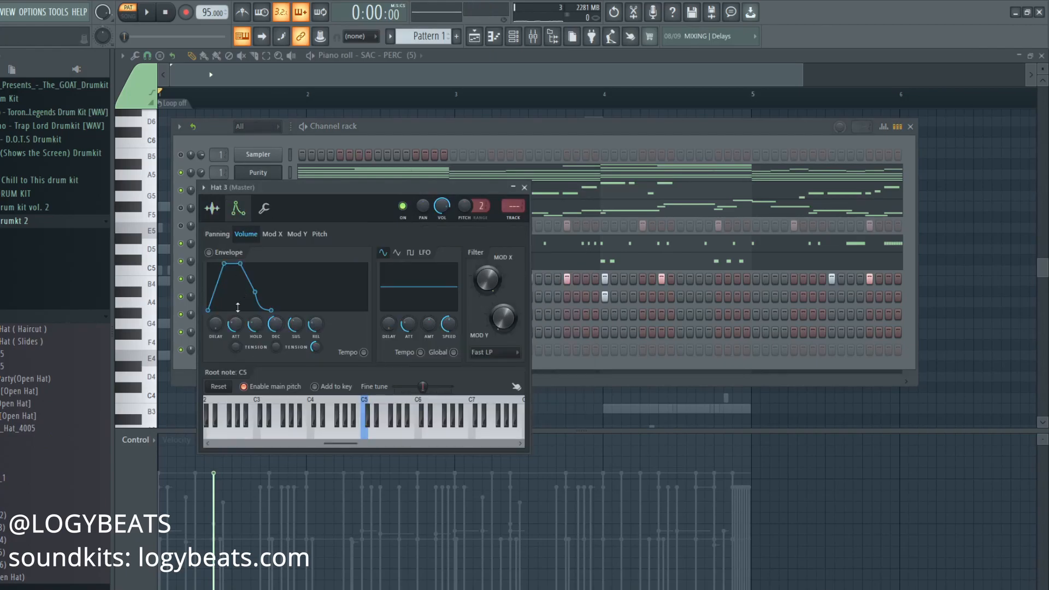
Open Hat 3 in the piano roll and turn off its one-bar loop
{"action": "left_click", "coordinate": [320, 122]}
{"action": "right_click", "coordinate": [281, 346]}
{"action": "left_click", "coordinate": [306, 350]}
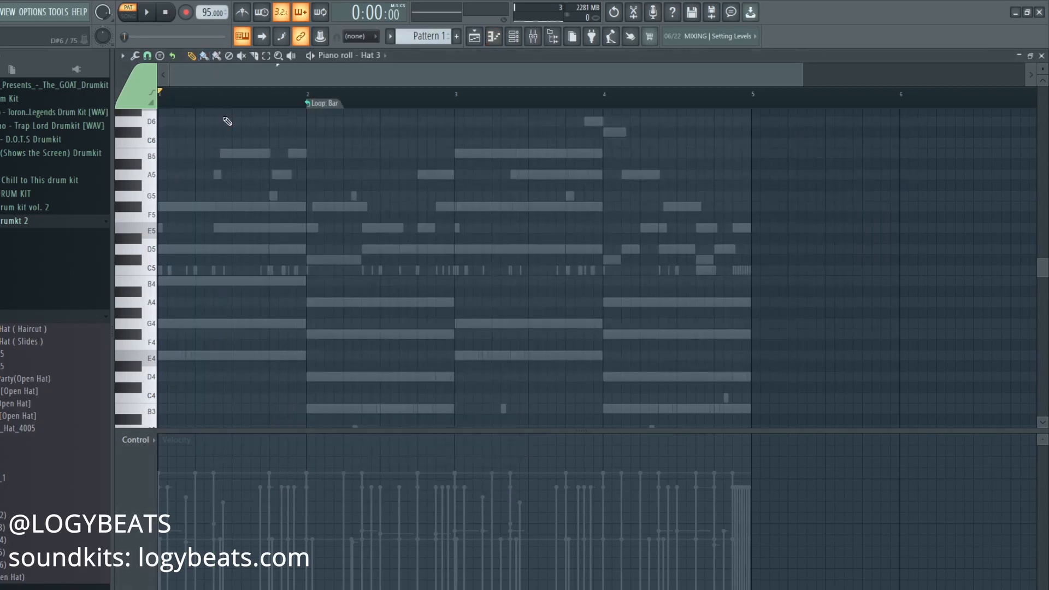
{"action": "right_click", "coordinate": [322, 107]}
{"action": "left_click", "coordinate": [326, 113]}
{"action": "scroll", "coordinate": [317, 100], "scroll_direction": "down", "scroll_amount": 1}
{"action": "scroll", "coordinate": [308, 99], "scroll_direction": "up", "scroll_amount": 2}
{"action": "left_click_drag", "start_coordinate": [298, 96], "coordinate": [57, 93]}
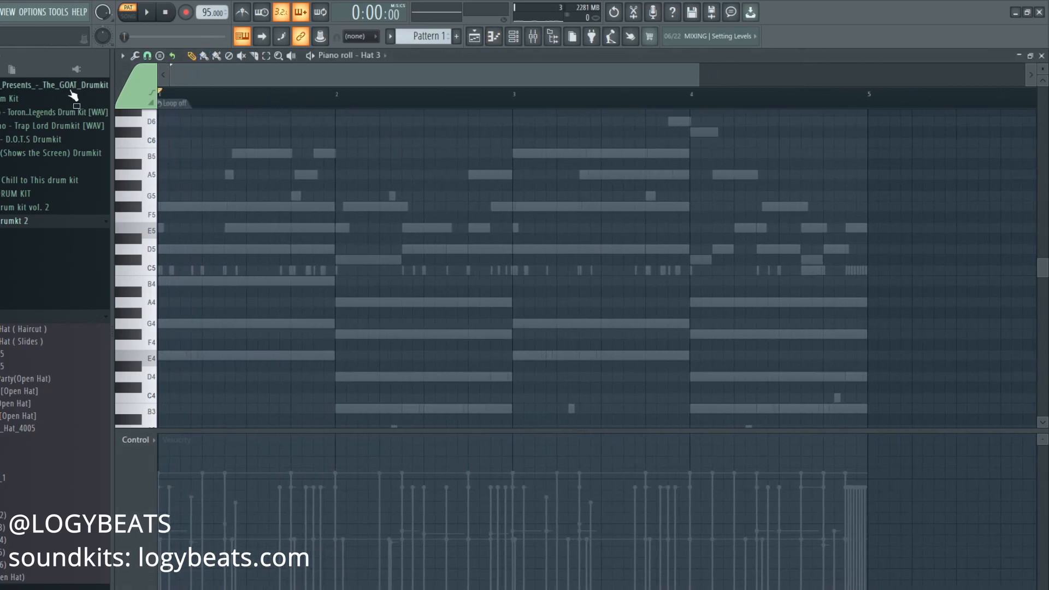
Play the pattern and place C5 hat hits on the first, fourth and seventh steps of bar 2
{"action": "key", "text": "space"}
{"action": "scroll", "coordinate": [231, 101], "scroll_direction": "up", "scroll_amount": 1}
{"action": "scroll", "coordinate": [293, 227], "scroll_direction": "down", "scroll_amount": 1}
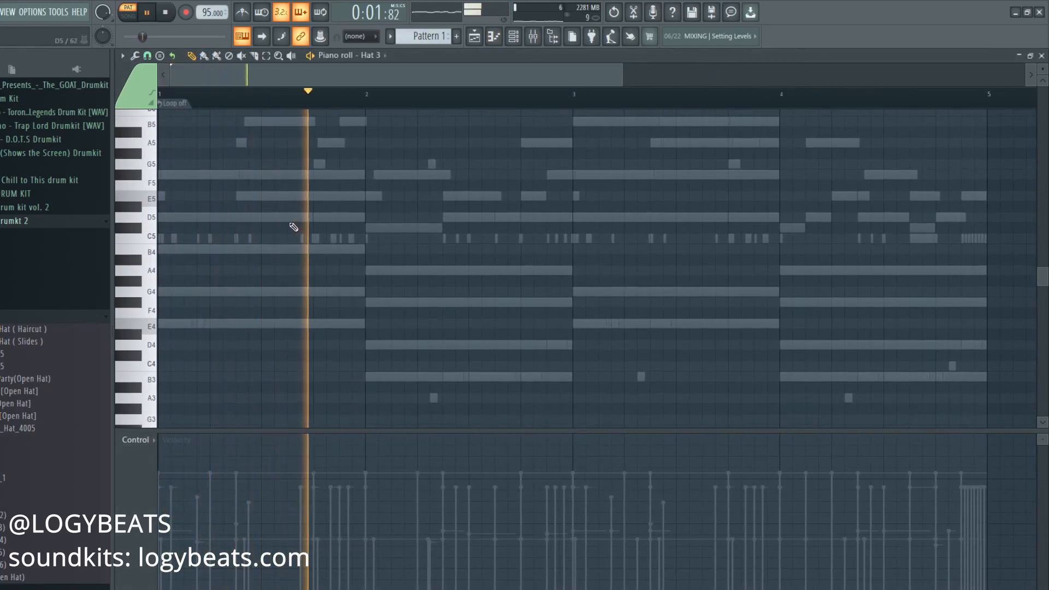
{"action": "key", "text": "space"}
{"action": "key", "text": "space"}
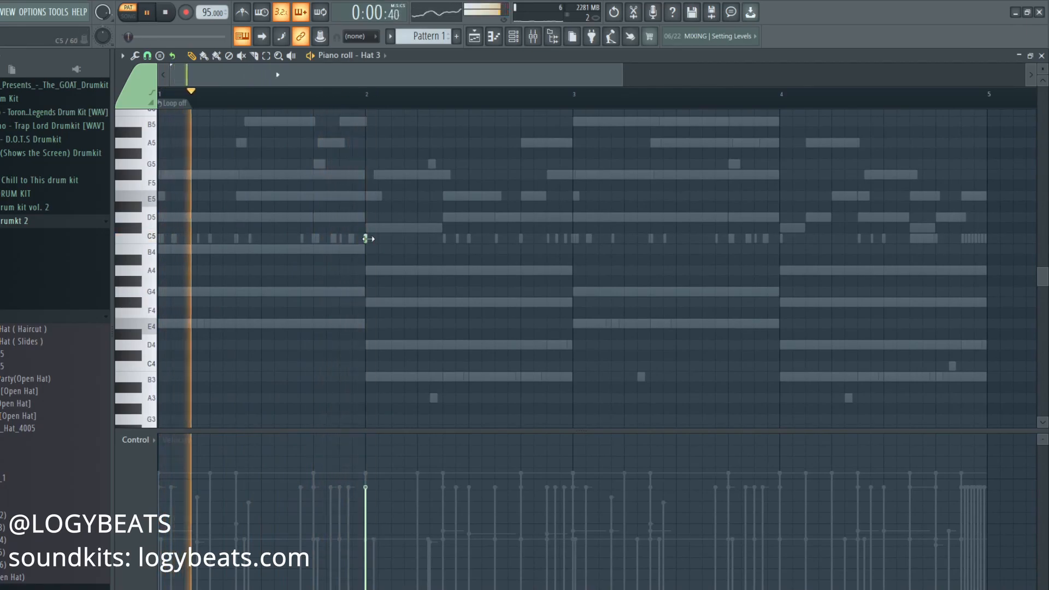
{"action": "left_click", "coordinate": [407, 238]}
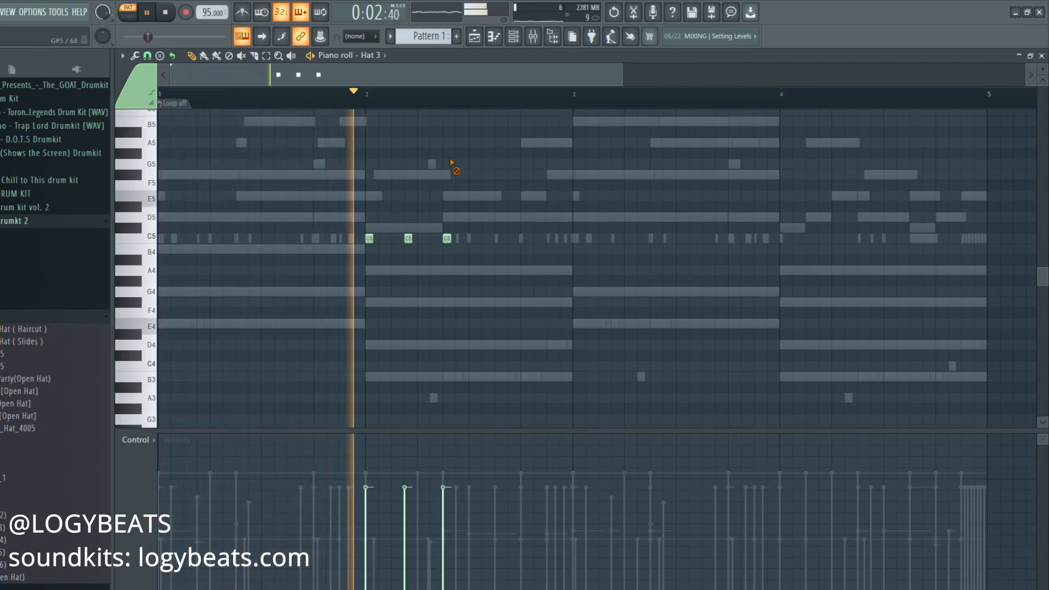
{"action": "left_click", "coordinate": [447, 238]}
Shorten the third hat hit, loop playback over bars 1 and 2, and add an equally short C5 hit on beat 4 of bar 2
{"action": "key", "text": "space"}
{"action": "key", "text": "space"}
{"action": "left_click_drag", "start_coordinate": [451, 238], "coordinate": [444, 238]}
{"action": "left_click_drag", "start_coordinate": [573, 97], "coordinate": [159, 96]}
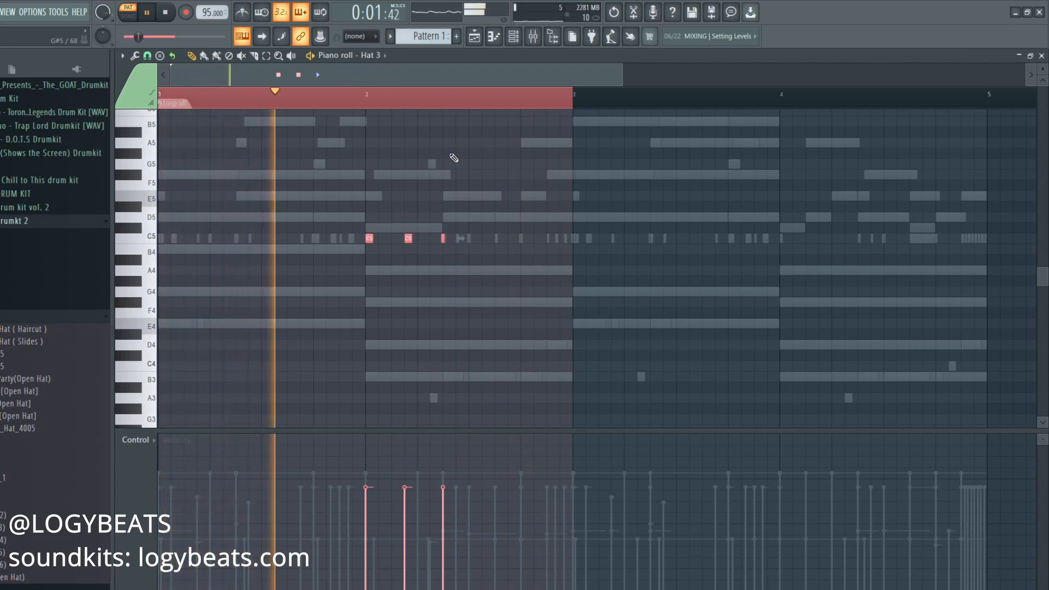
{"action": "left_click", "coordinate": [443, 240]}
{"action": "left_click", "coordinate": [518, 239]}
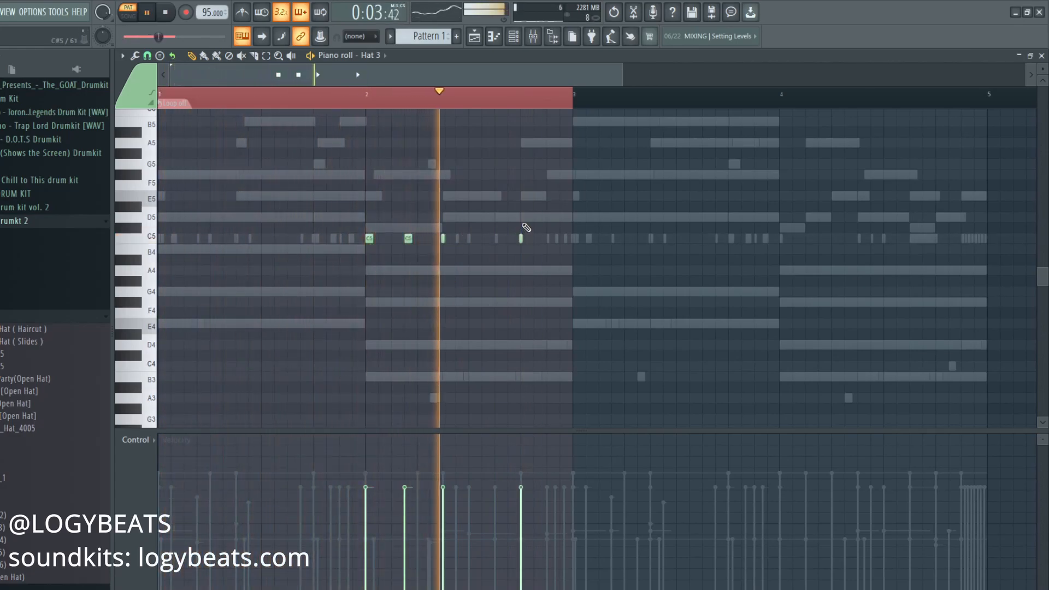
Duplicate the bar 2 hat hits into bar 4, clear the time selection, and check the playing pattern in the channel rack
{"action": "key", "text": "ctrl+b"}
{"action": "key", "text": "space"}
{"action": "key", "text": "ctrl+d"}
{"action": "key", "text": "space"}
{"action": "key", "text": "F6"}
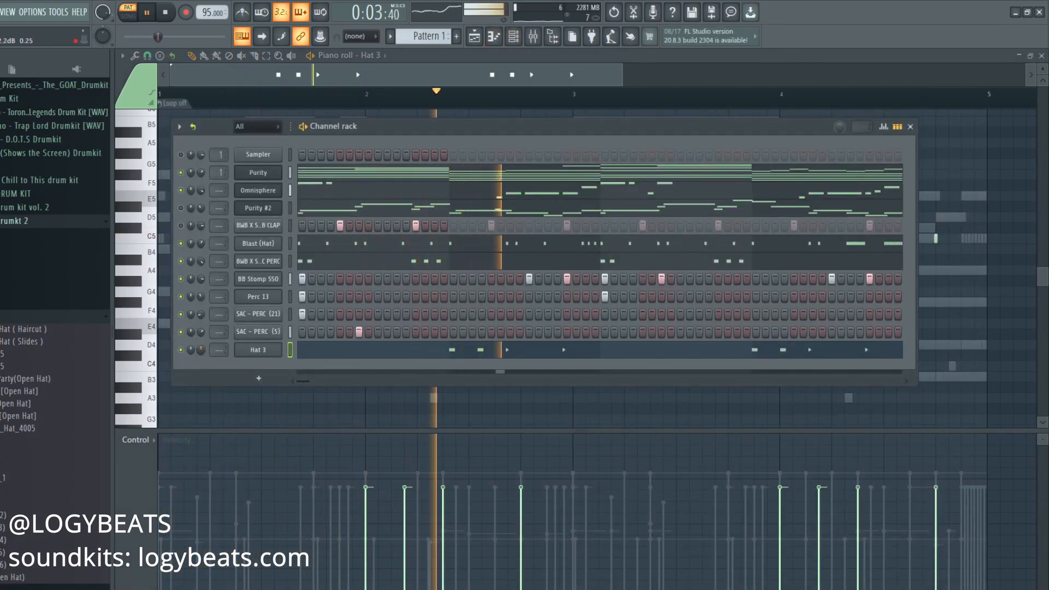
{"action": "key", "text": "F6"}
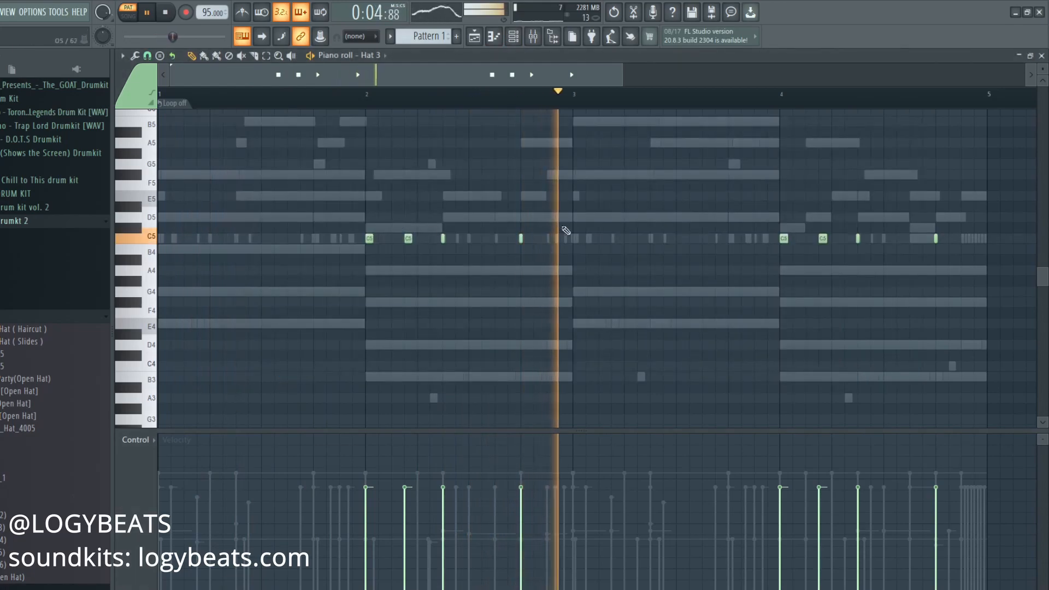
Add C5 hat hits on the second and ninth steps of bar 4, the latter short, and return to the channel rack
{"action": "left_click", "coordinate": [795, 238]}
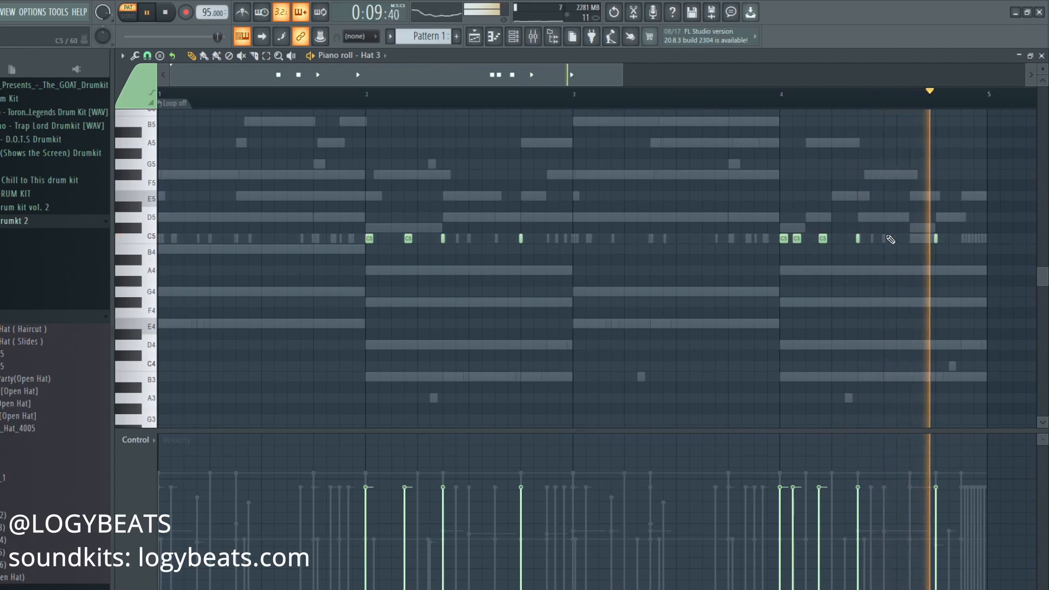
{"action": "left_click", "coordinate": [857, 239]}
{"action": "left_click", "coordinate": [884, 237]}
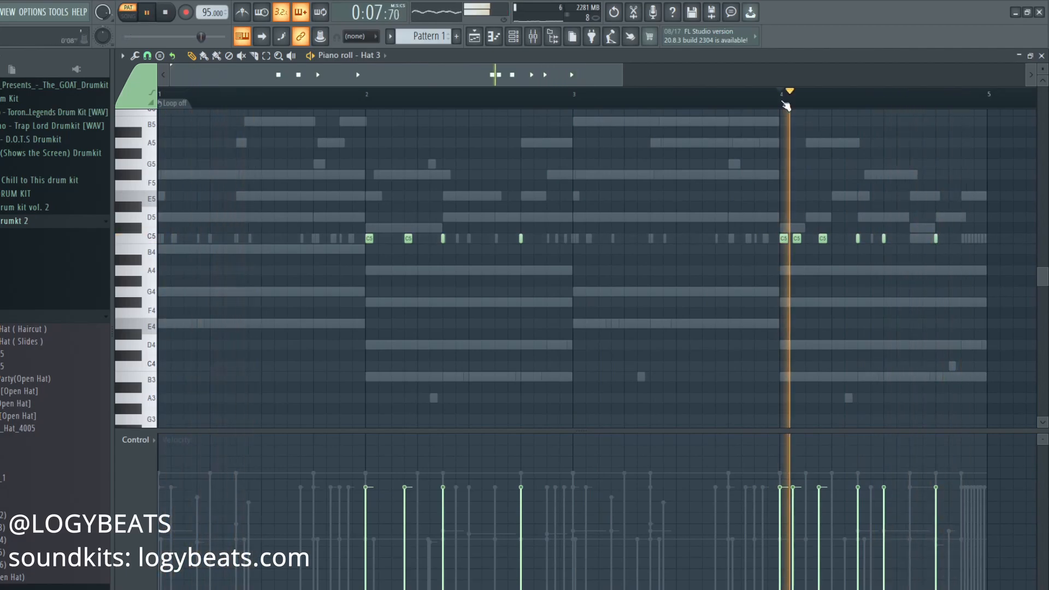
{"action": "left_click", "coordinate": [515, 37]}
{"action": "right_click", "coordinate": [279, 352]}
{"action": "left_click", "coordinate": [287, 423]}
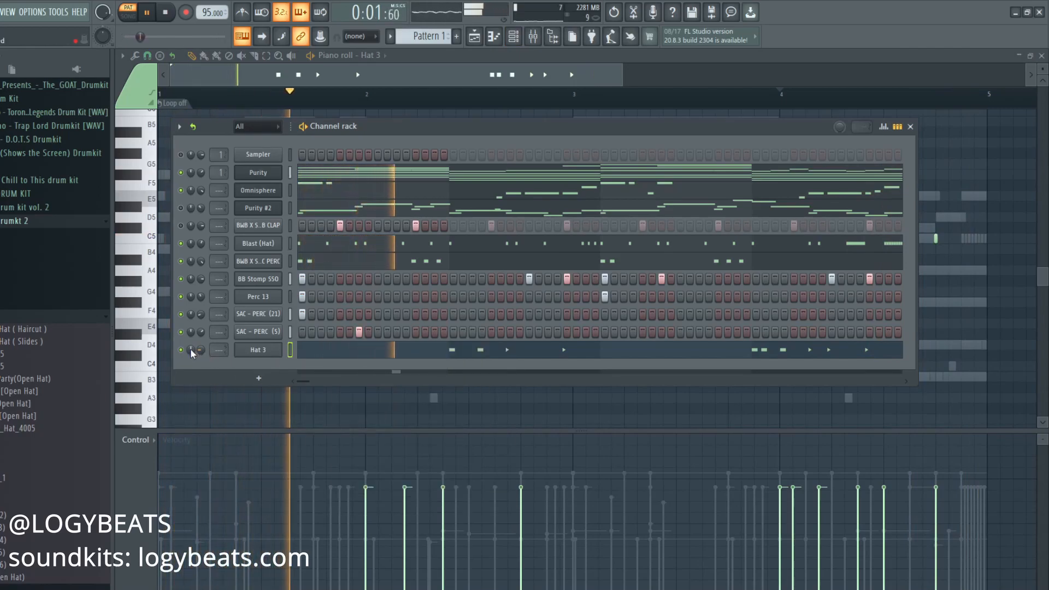
Add the Crash The Party(Open Hat) sample as a new channel with a hit on its first step, and stop playback
{"action": "left_click_drag", "start_coordinate": [27, 379], "coordinate": [257, 365]}
{"action": "left_click_drag", "start_coordinate": [257, 365], "coordinate": [257, 367]}
{"action": "key", "text": "space"}
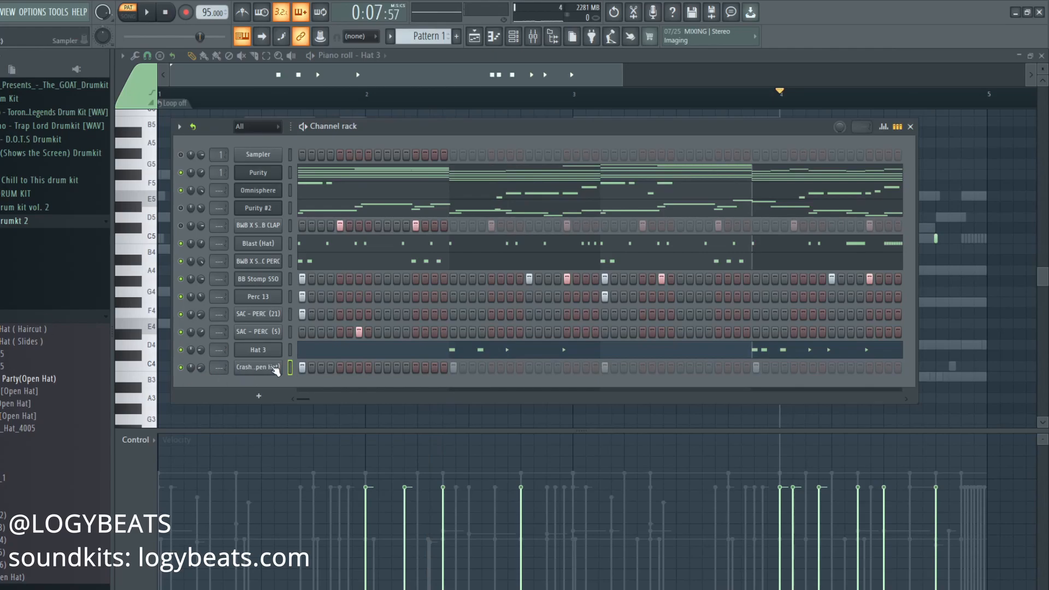
Turn off looping for the Crash The Party(Open Hat) notes and return to the channel rack
{"action": "right_click", "coordinate": [258, 373]}
{"action": "left_click", "coordinate": [306, 367]}
{"action": "left_click", "coordinate": [410, 106]}
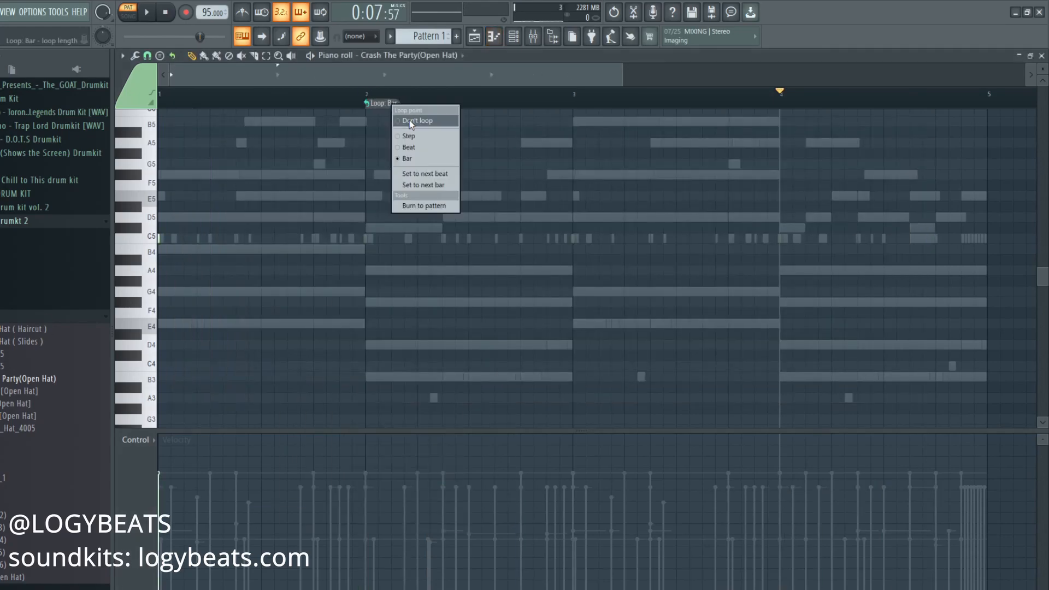
{"action": "left_click", "coordinate": [410, 117]}
{"action": "left_click", "coordinate": [378, 94]}
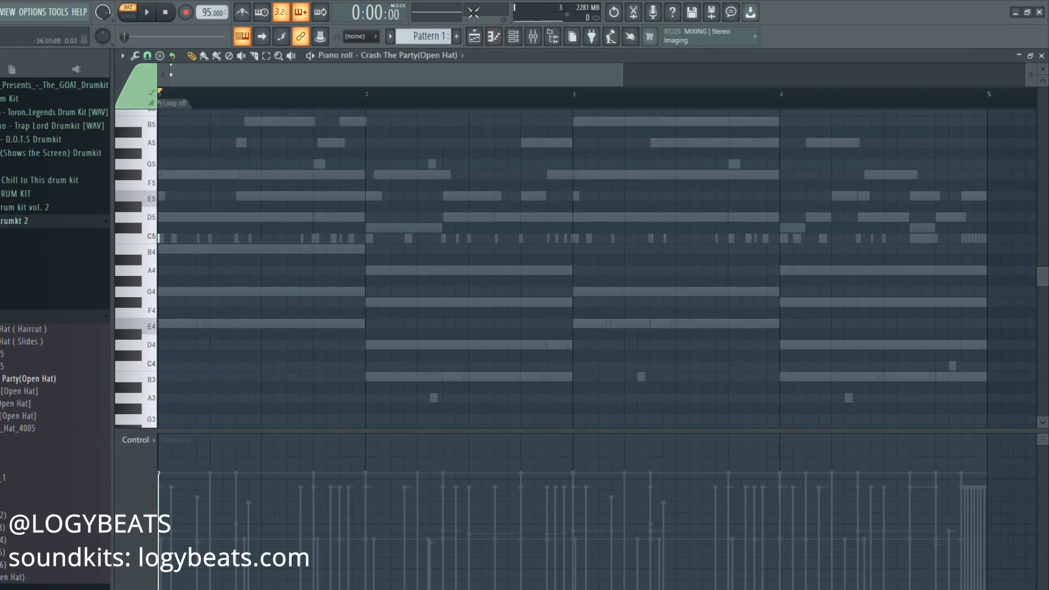
{"action": "key", "text": "F6"}
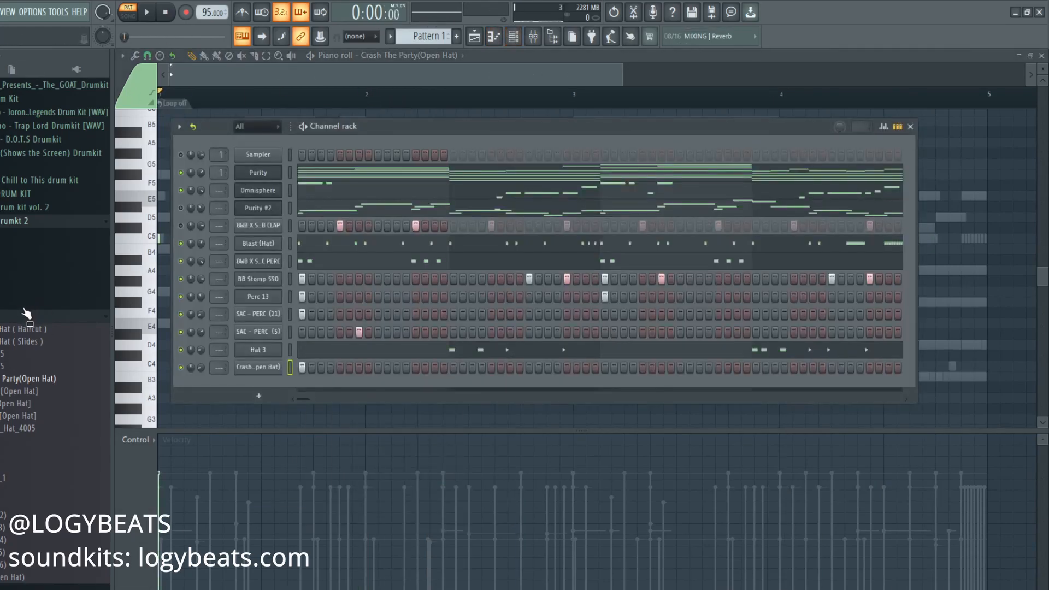
Add the MZ [Metro #2] sample as a new channel with hits on steps 5 and 13, and preview the pattern
{"action": "left_click", "coordinate": [4, 302]}
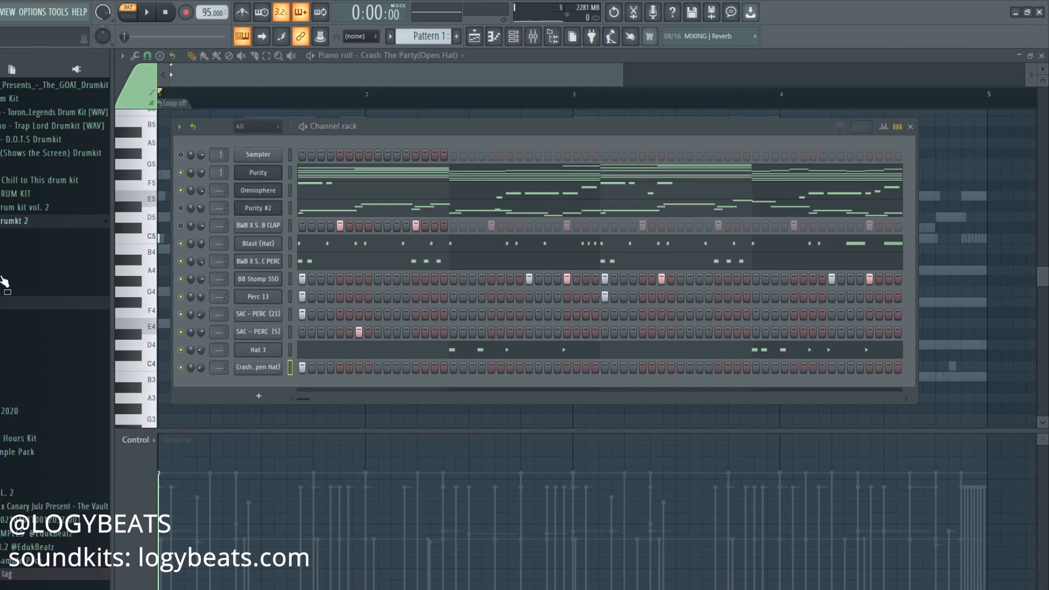
{"action": "left_click", "coordinate": [1, 344]}
{"action": "scroll", "coordinate": [0, 350], "scroll_direction": "down", "scroll_amount": 5}
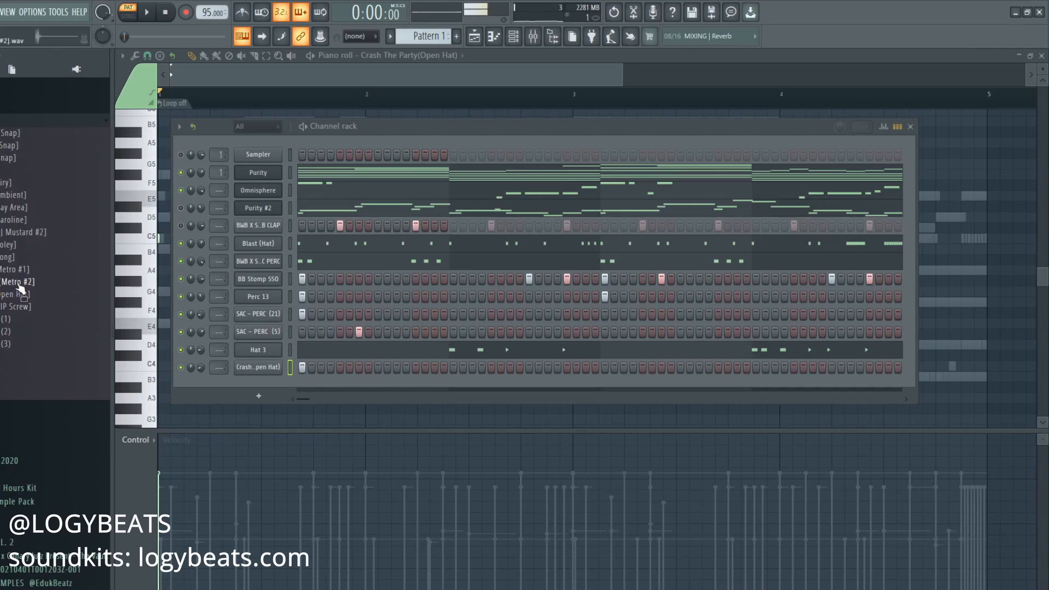
{"action": "left_click_drag", "start_coordinate": [288, 388], "coordinate": [286, 392]}
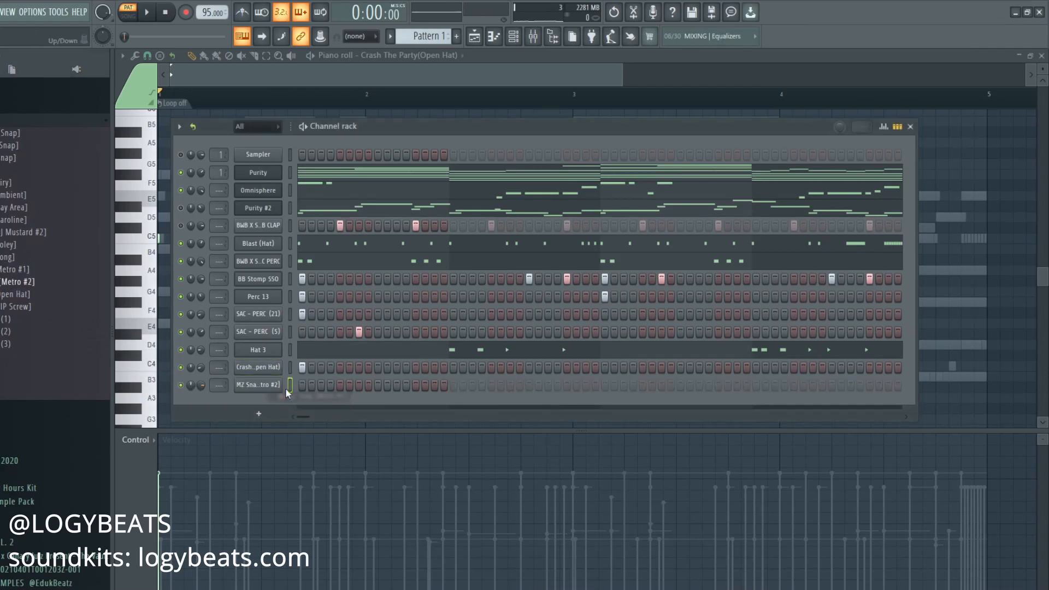
{"action": "left_click", "coordinate": [417, 385]}
{"action": "key", "text": "space"}
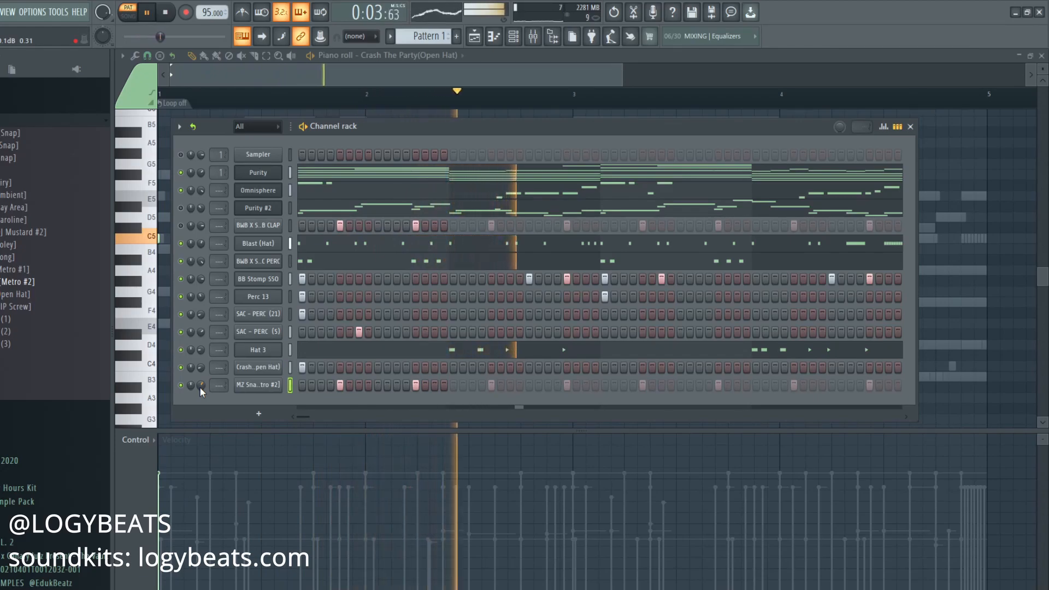
{"action": "key", "text": "space"}
Add the Kick (4) sample from the kick folder as a new channel and bring the channel rack to the front
{"action": "scroll", "coordinate": [55, 218], "scroll_direction": "up", "scroll_amount": 4}
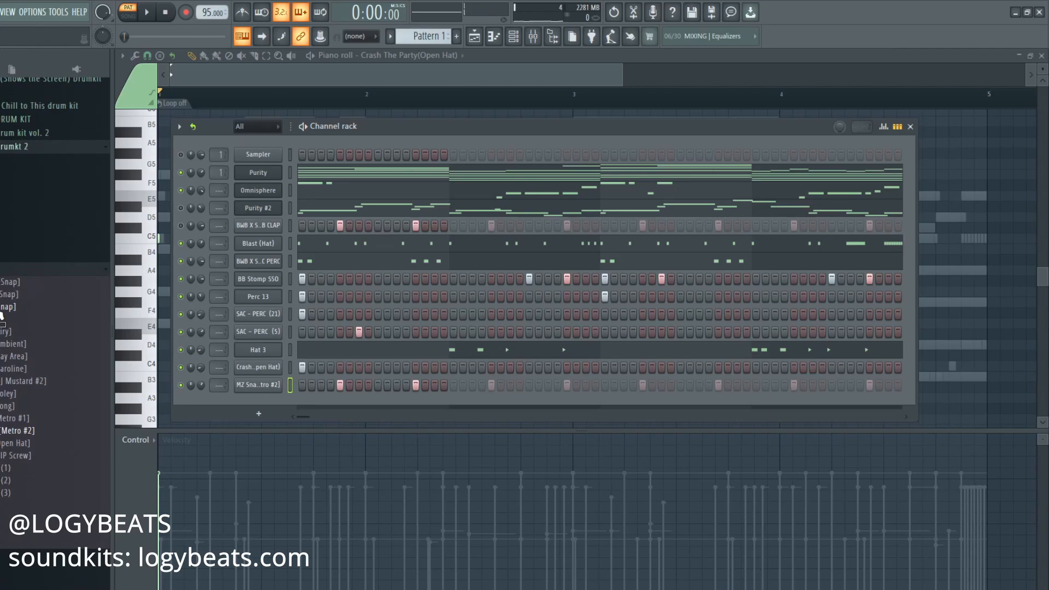
{"action": "left_click", "coordinate": [2, 269]}
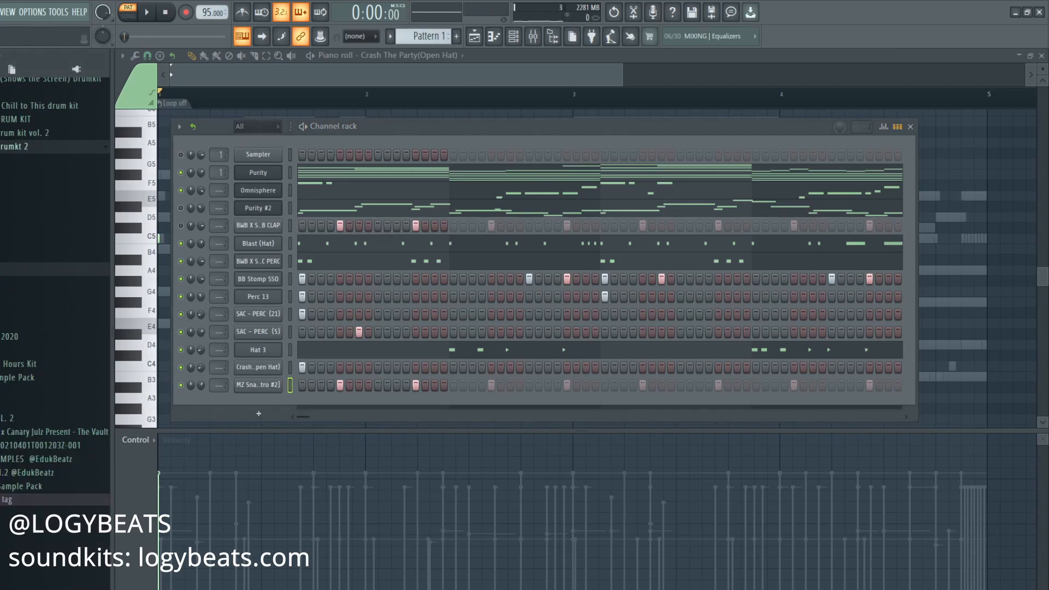
{"action": "left_click", "coordinate": [1, 247]}
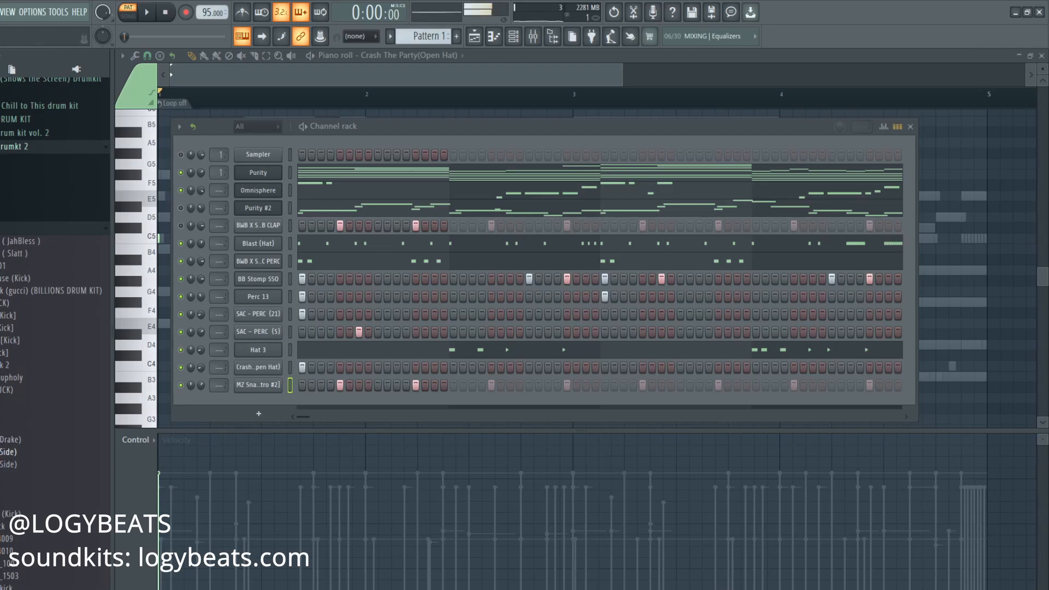
{"action": "left_click_drag", "start_coordinate": [180, 440], "coordinate": [260, 402]}
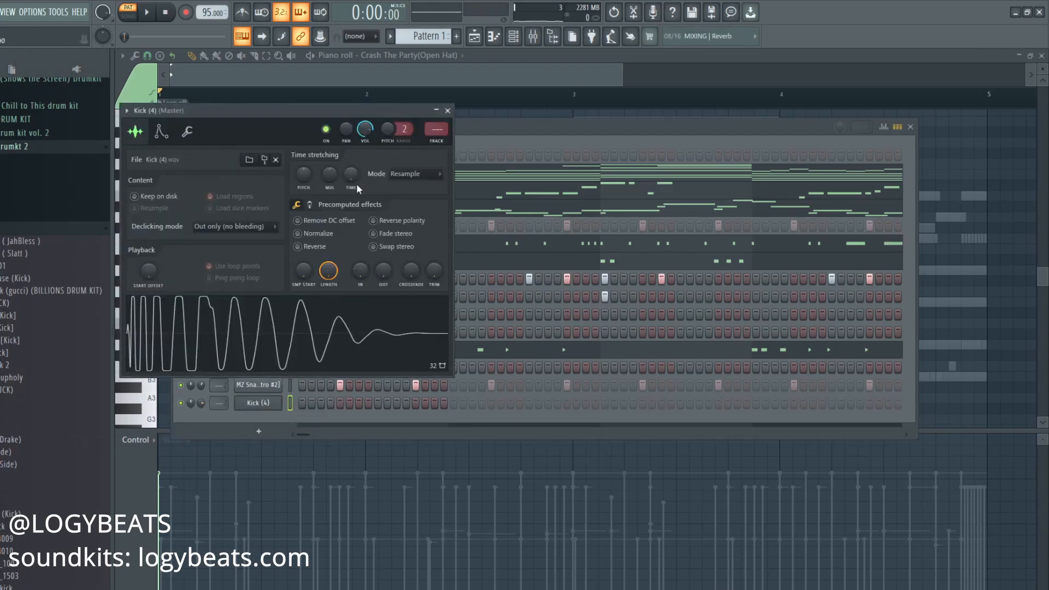
{"action": "left_click", "coordinate": [484, 134]}
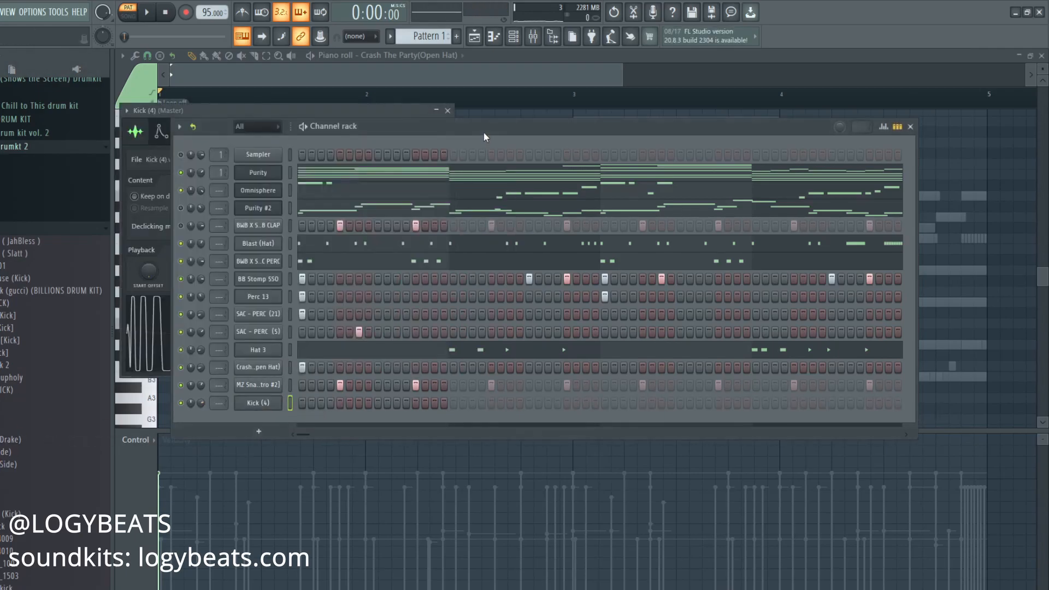
Place Kick (4) hits on the first, fourth and seventh steps of bar 1 and open the channel's piano roll
{"action": "left_click", "coordinate": [300, 403]}
{"action": "key", "text": "space"}
{"action": "left_click", "coordinate": [328, 403]}
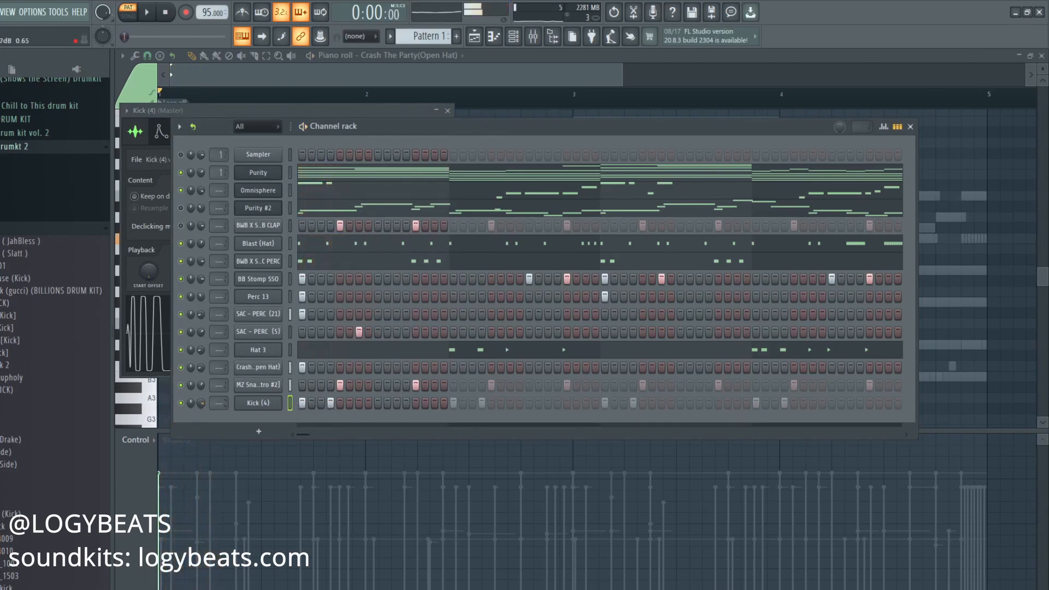
{"action": "right_click", "coordinate": [261, 403]}
{"action": "left_click", "coordinate": [317, 403]}
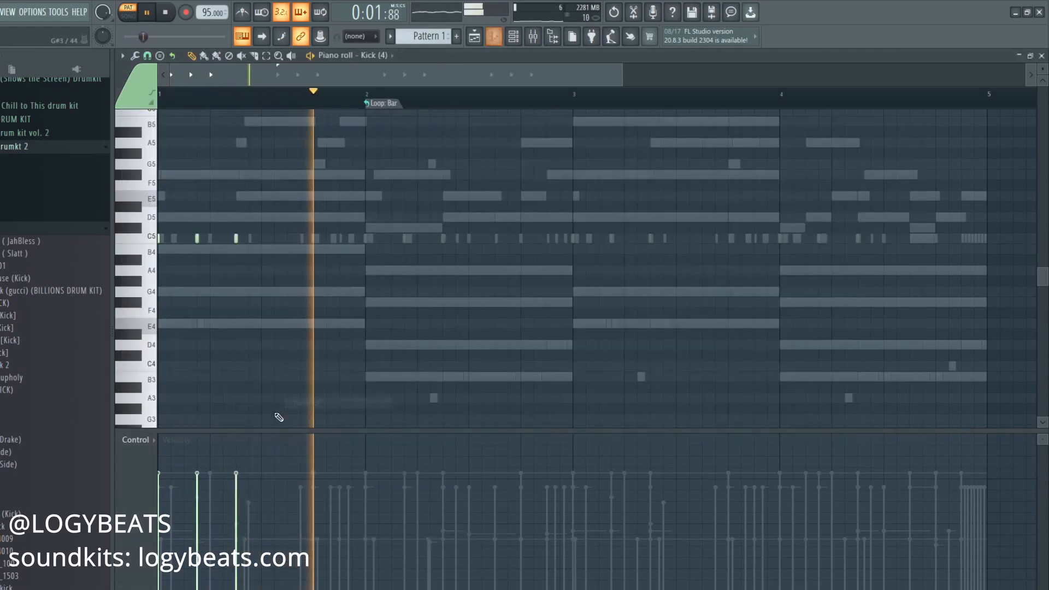
Play the pattern and place C5 kick hits on the seventh, ninth and thirteenth steps of bar 2
{"action": "key", "text": "space"}
{"action": "left_click", "coordinate": [442, 238]}
{"action": "left_click", "coordinate": [469, 238]}
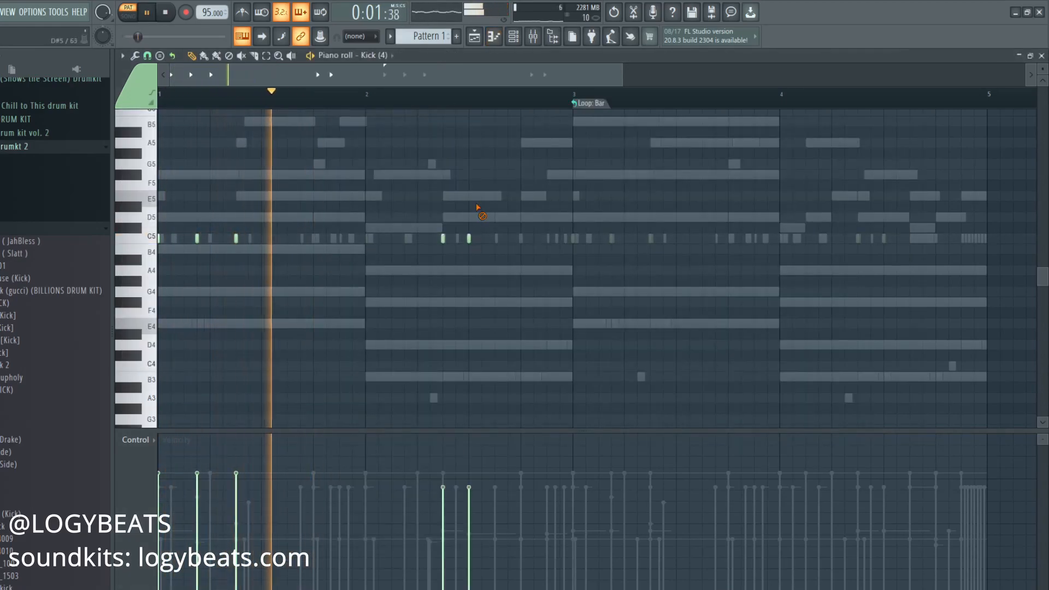
{"action": "left_click", "coordinate": [521, 238]}
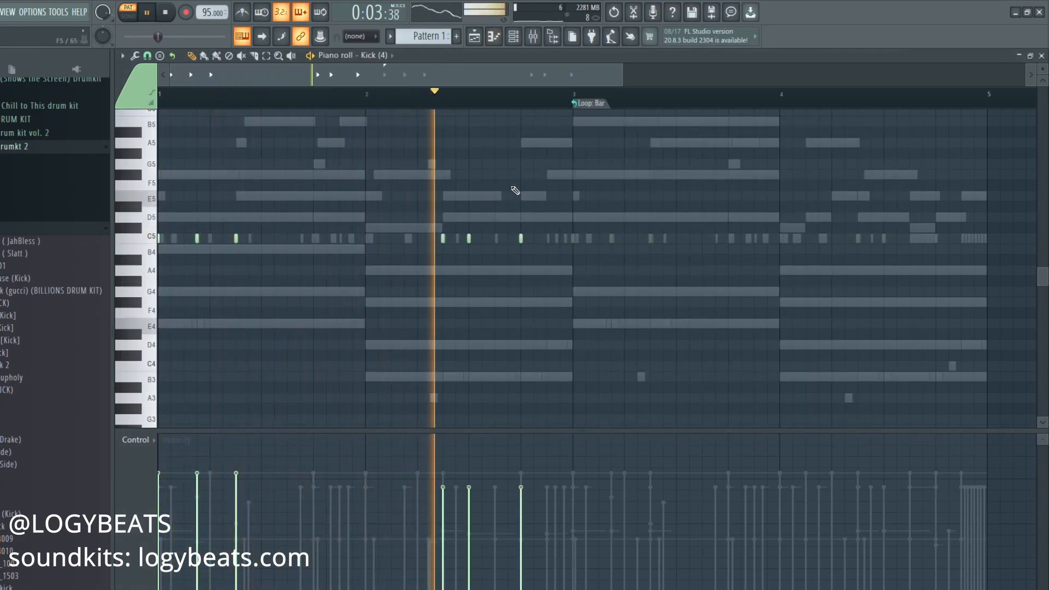
Add C5 kick hits on the first, fourth and seventh steps of bar 3, and raise the velocity of all kick notes
{"action": "left_click", "coordinate": [574, 238]}
{"action": "left_click", "coordinate": [612, 238]}
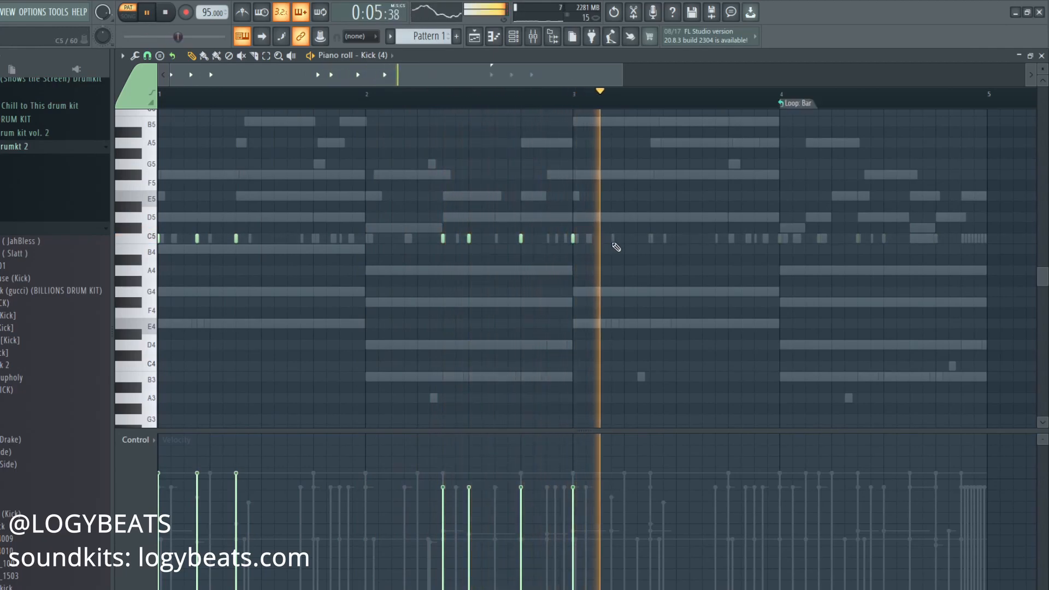
{"action": "left_click", "coordinate": [651, 238]}
{"action": "key", "text": "space"}
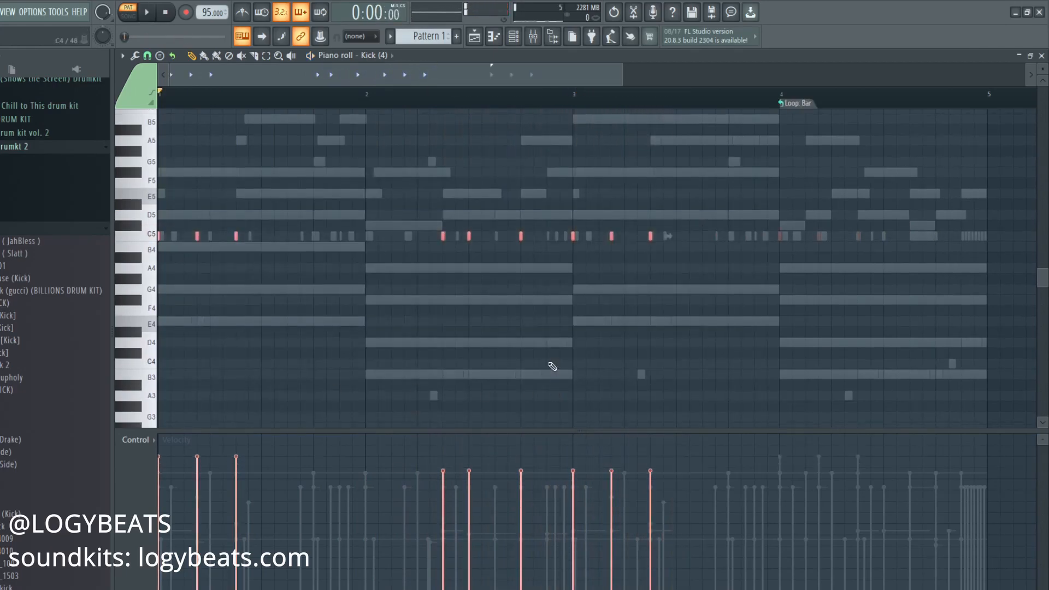
{"action": "key", "text": "space"}
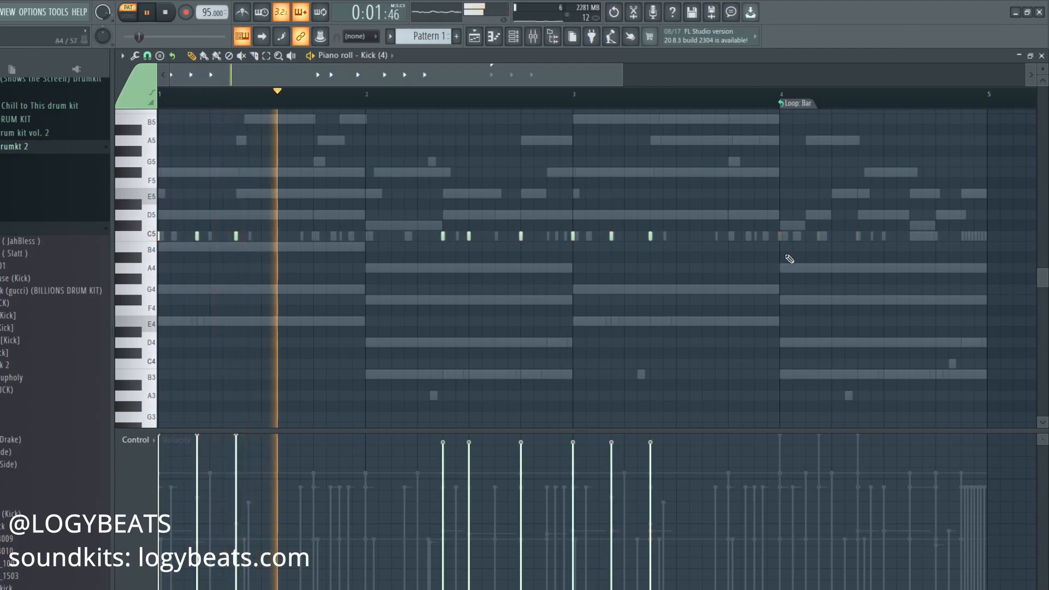
Place C5 kick hits on the seventh, ninth, thirteenth and fifteenth steps of bar 4 and return to the channel rack
{"action": "left_click", "coordinate": [884, 236]}
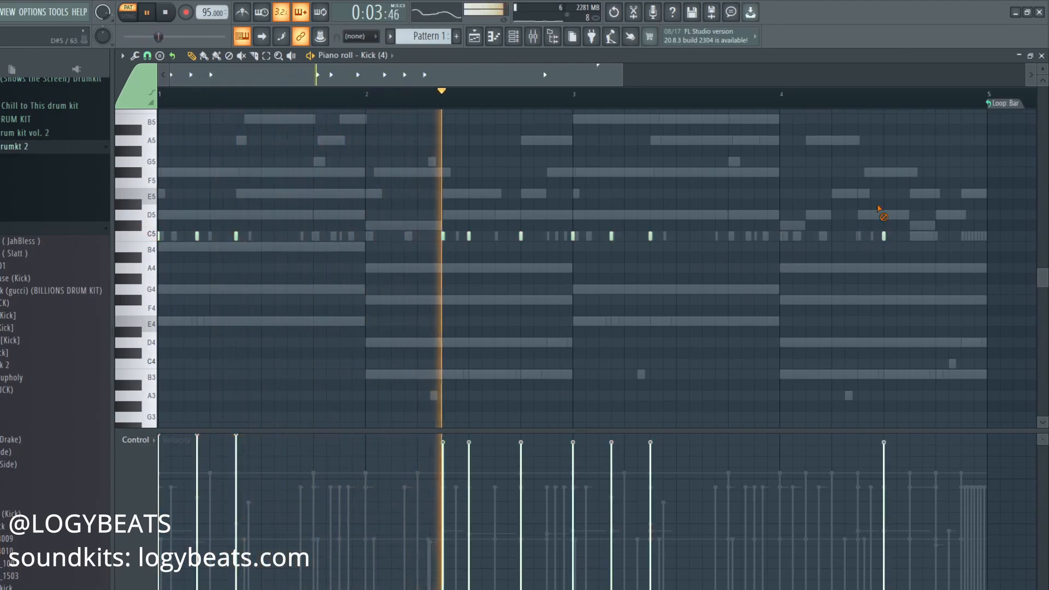
{"action": "left_click", "coordinate": [936, 235]}
{"action": "left_click", "coordinate": [858, 236]}
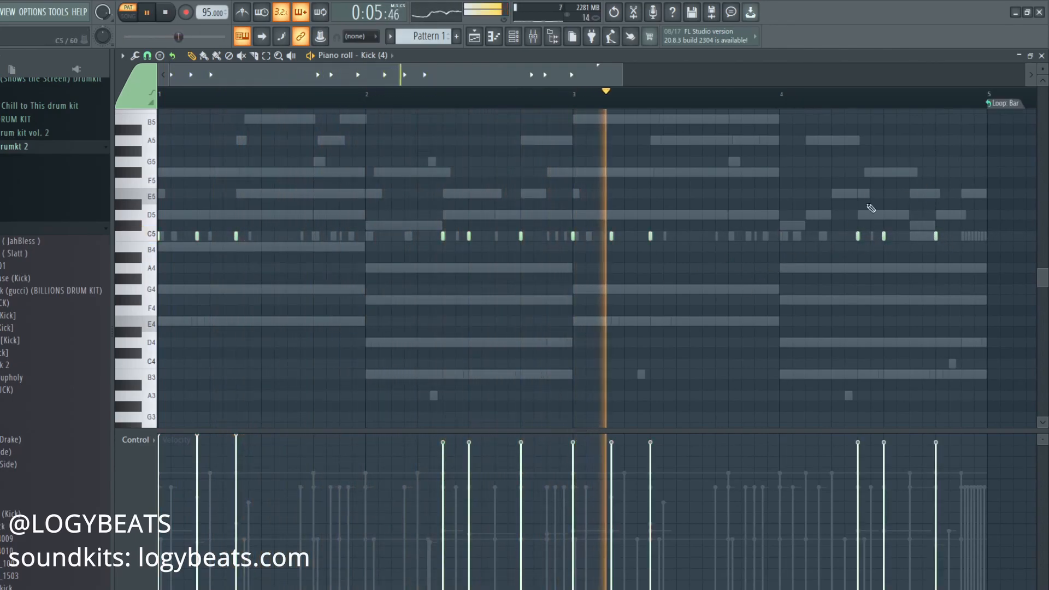
{"action": "left_click", "coordinate": [962, 236]}
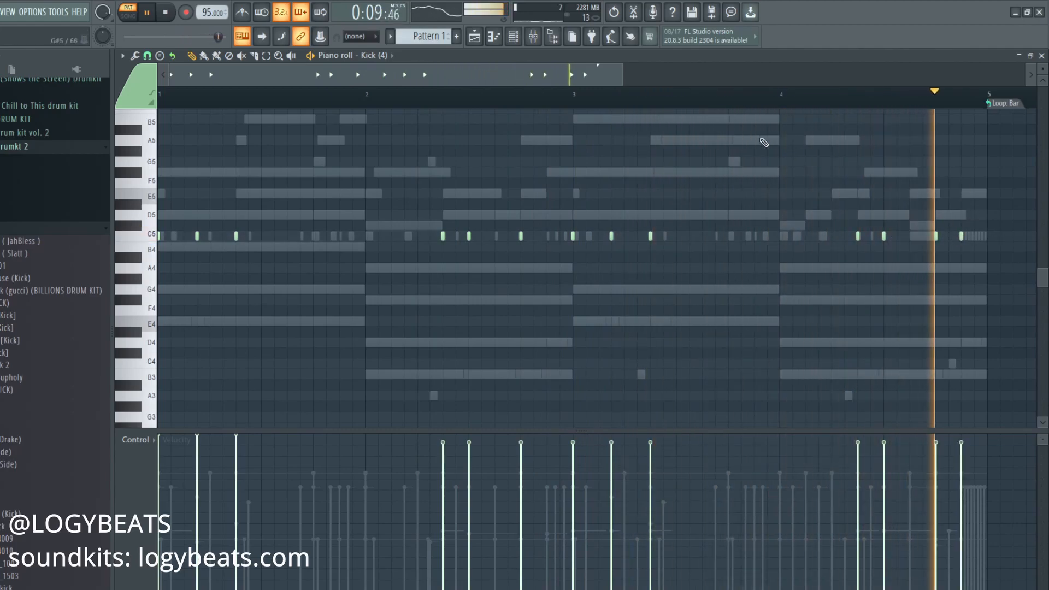
{"action": "key", "text": "F6"}
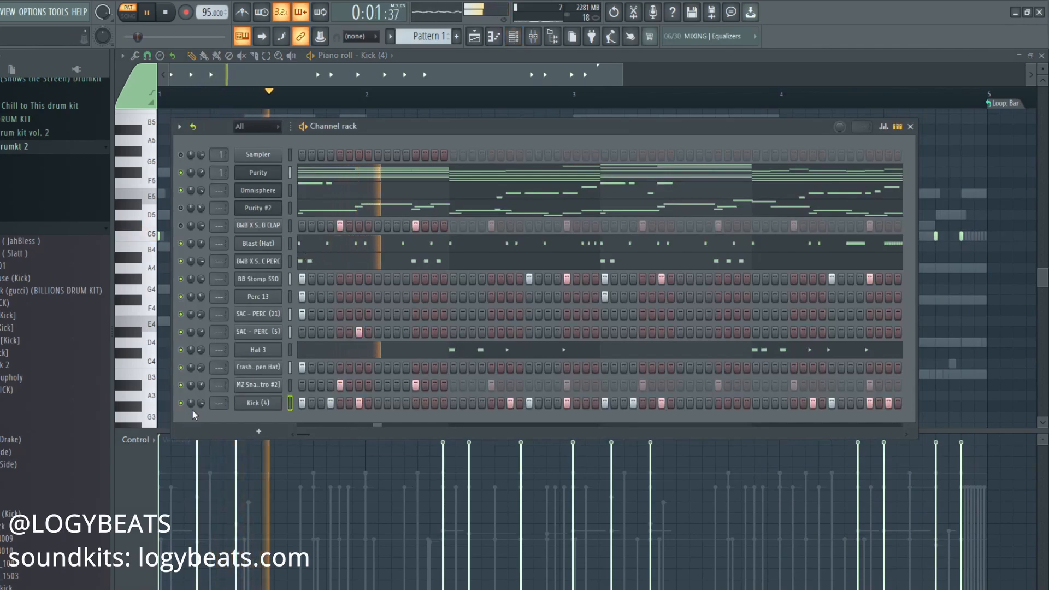
Unmute the clap channel, replay the pattern, and move the clap channel down to just above Kick (4)
{"action": "left_click", "coordinate": [0, 225]}
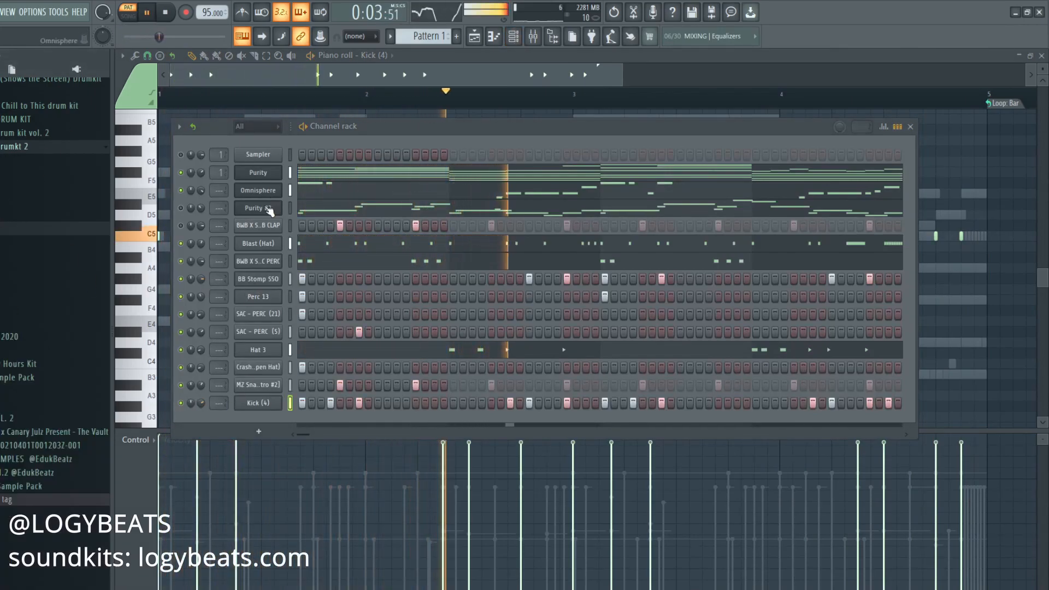
{"action": "key", "text": "space"}
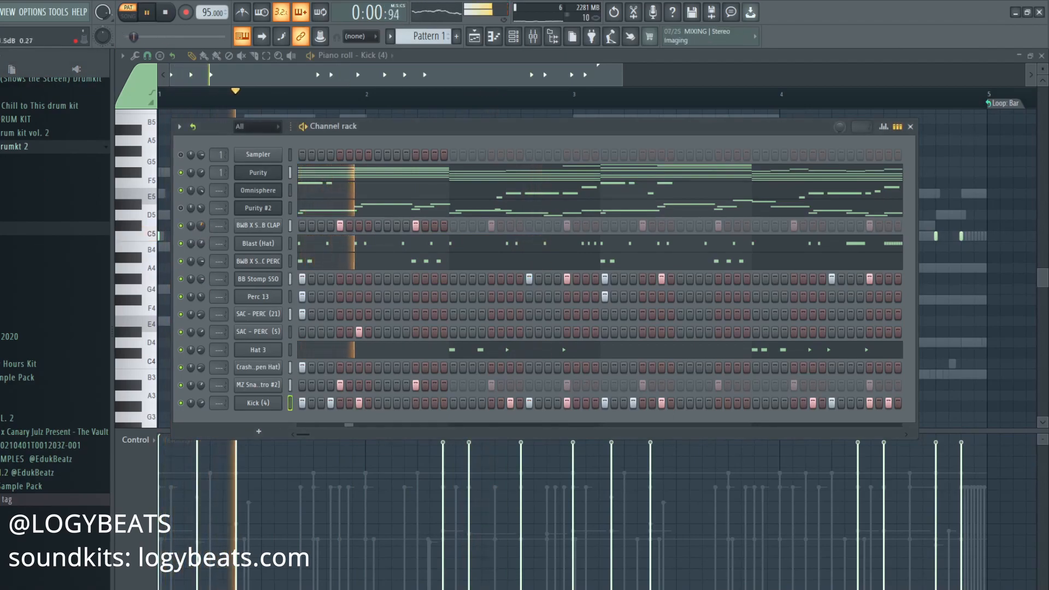
{"action": "left_click", "coordinate": [289, 225]}
{"action": "key", "text": "alt+Down"}
{"action": "key", "text": "alt+Down"}
{"action": "key", "text": "alt+Down"}
{"action": "key", "text": "alt+Down"}
{"action": "key", "text": "alt+Down"}
{"action": "key", "text": "alt+Down"}
{"action": "key", "text": "alt+Down"}
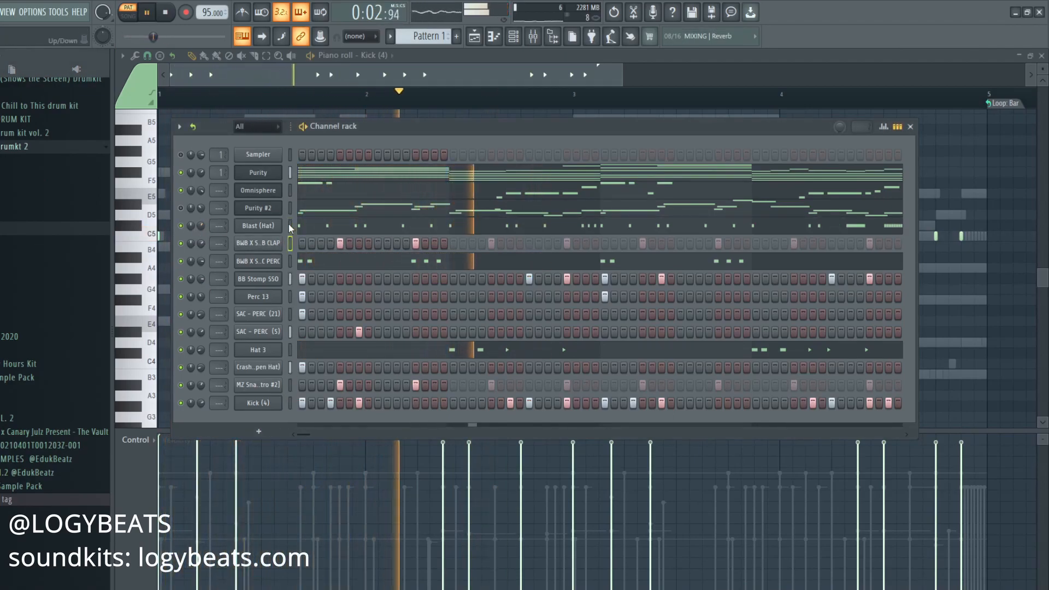
{"action": "key", "text": "alt+Down"}
{"action": "key", "text": "alt+Down"}
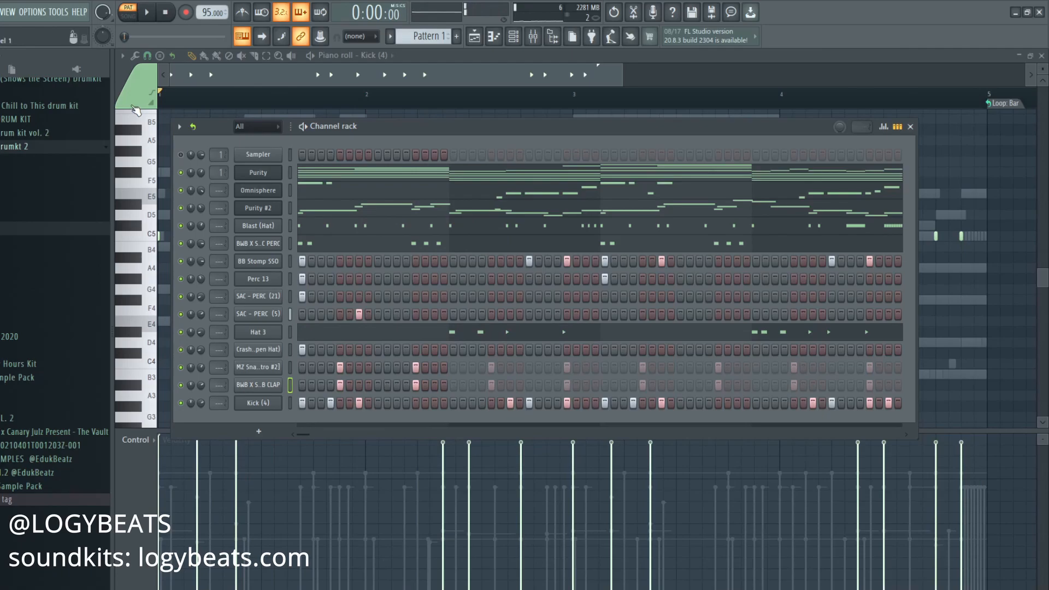
Bring up the list of instruments that can be inserted, and open the channel options of the first Purity channel
{"action": "right_click", "coordinate": [255, 229]}
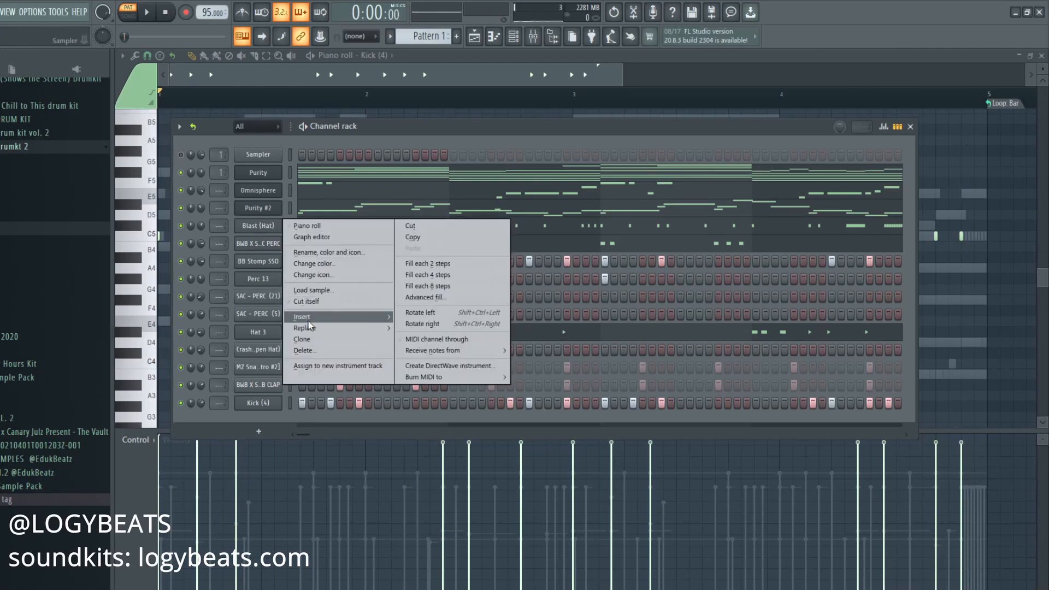
{"action": "mouse_move", "coordinate": [308, 320]}
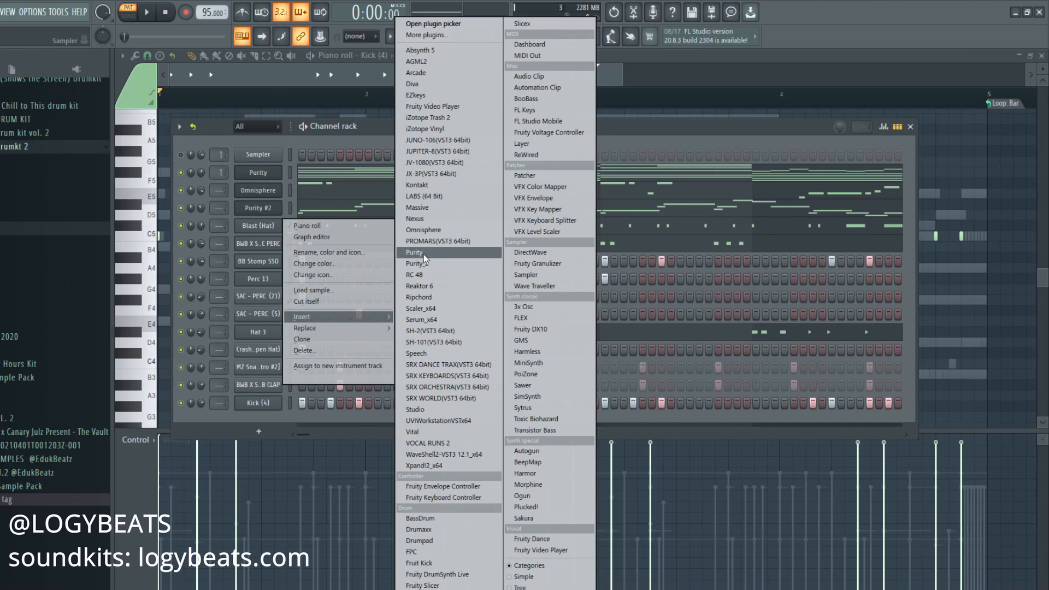
{"action": "right_click", "coordinate": [258, 171]}
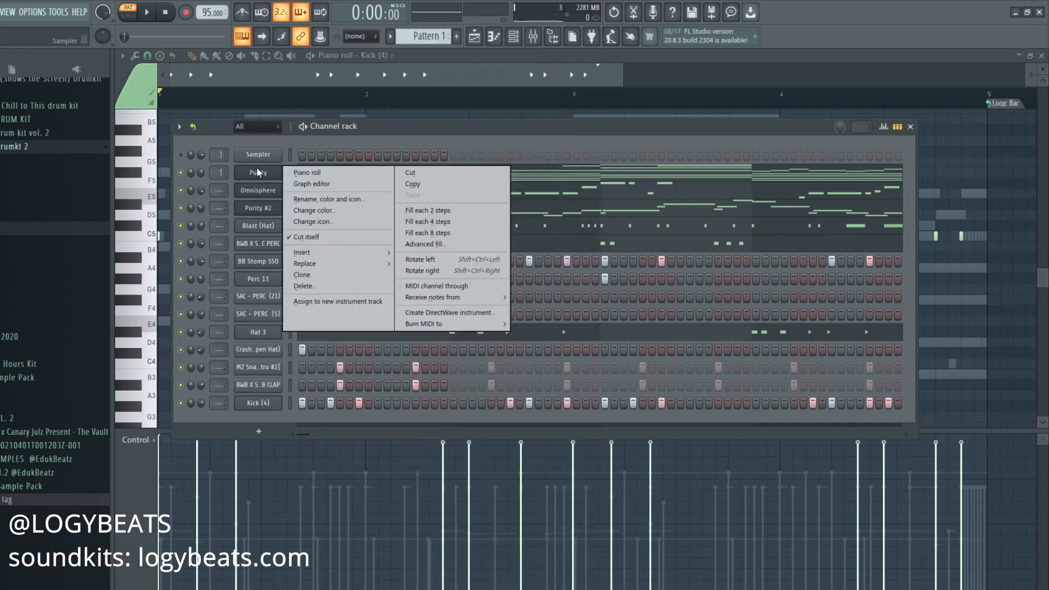
Insert a Serum_x64 channel between Purity and Omnisphere and open its preset browser
{"action": "right_click", "coordinate": [257, 190]}
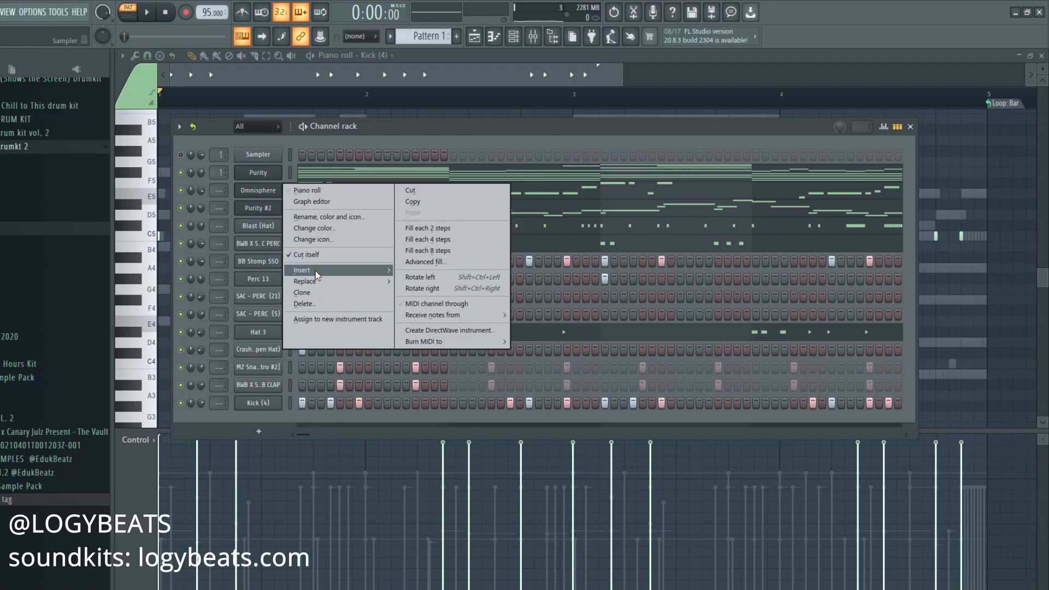
{"action": "mouse_move", "coordinate": [353, 268]}
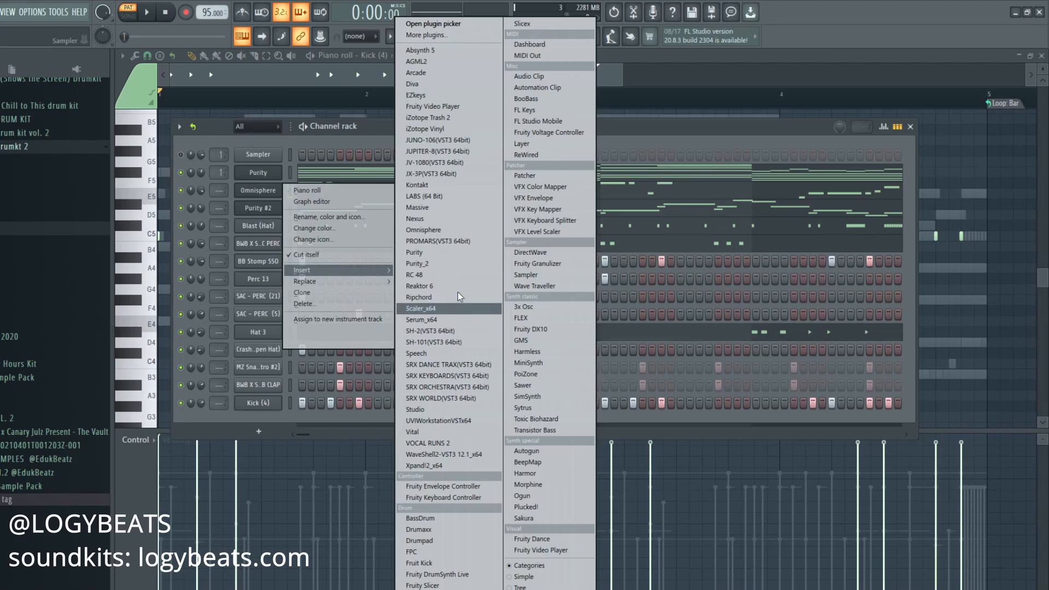
{"action": "left_click", "coordinate": [458, 319]}
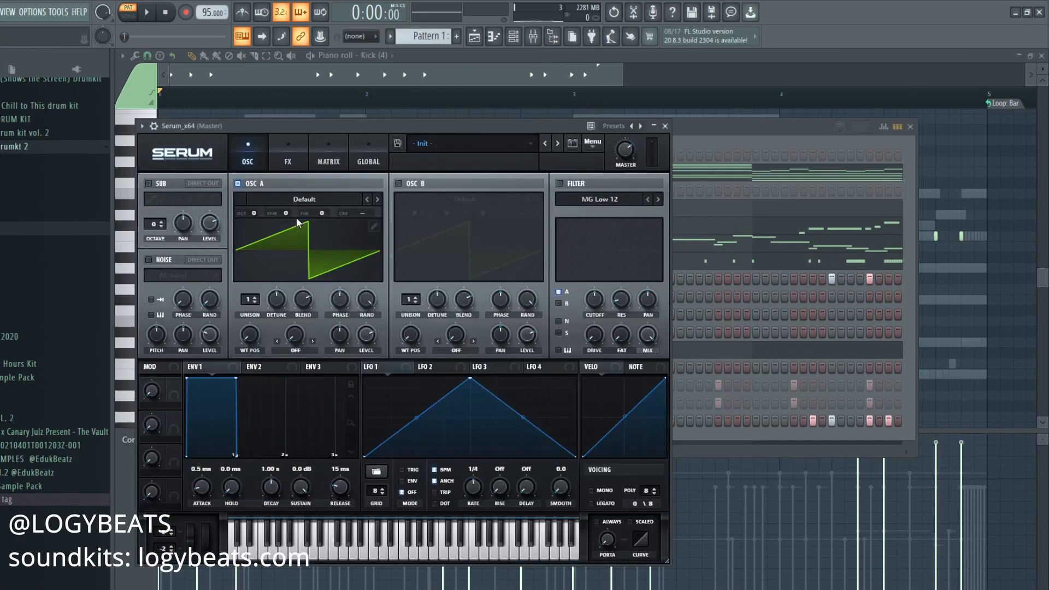
{"action": "left_click", "coordinate": [469, 149]}
{"action": "left_click", "coordinate": [472, 132]}
{"action": "left_click", "coordinate": [573, 145]}
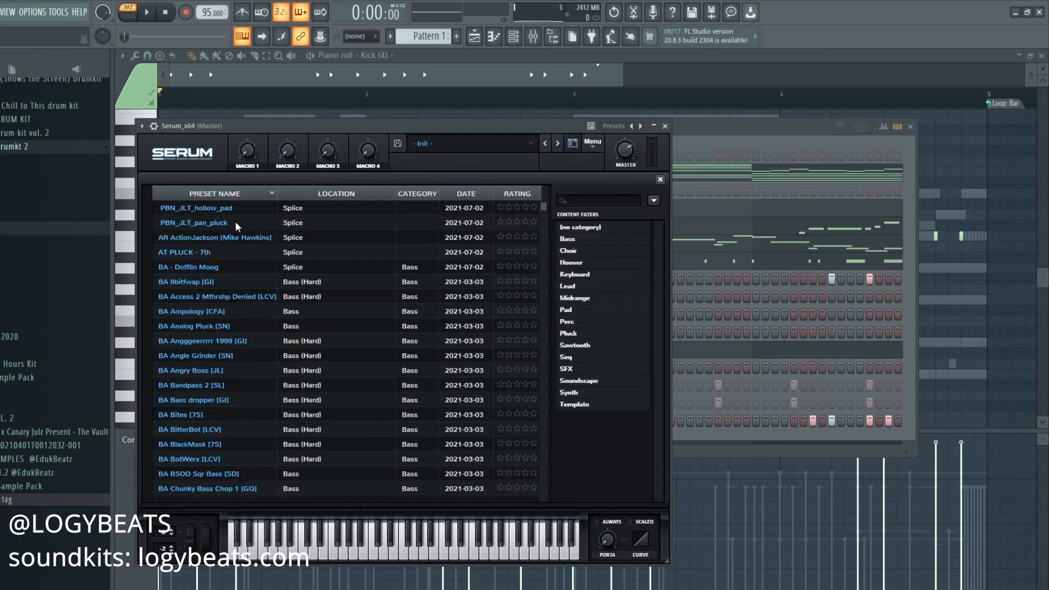
Sort the Serum presets by location in reverse alphabetical order and bring the Splice presets into view
{"action": "left_click", "coordinate": [305, 189]}
{"action": "left_click", "coordinate": [305, 189]}
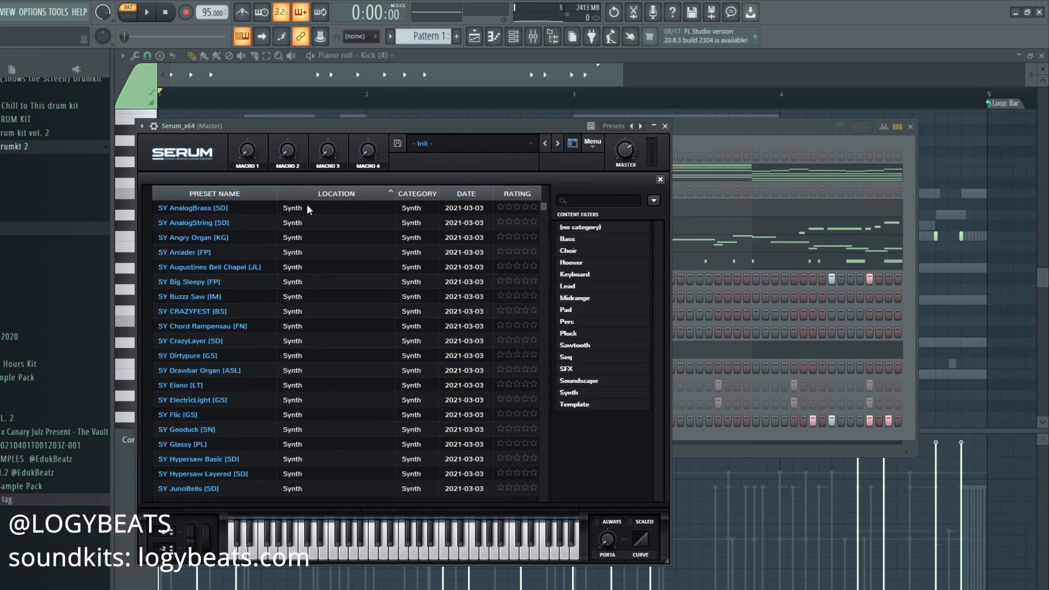
{"action": "scroll", "coordinate": [352, 403], "scroll_direction": "down", "scroll_amount": 10}
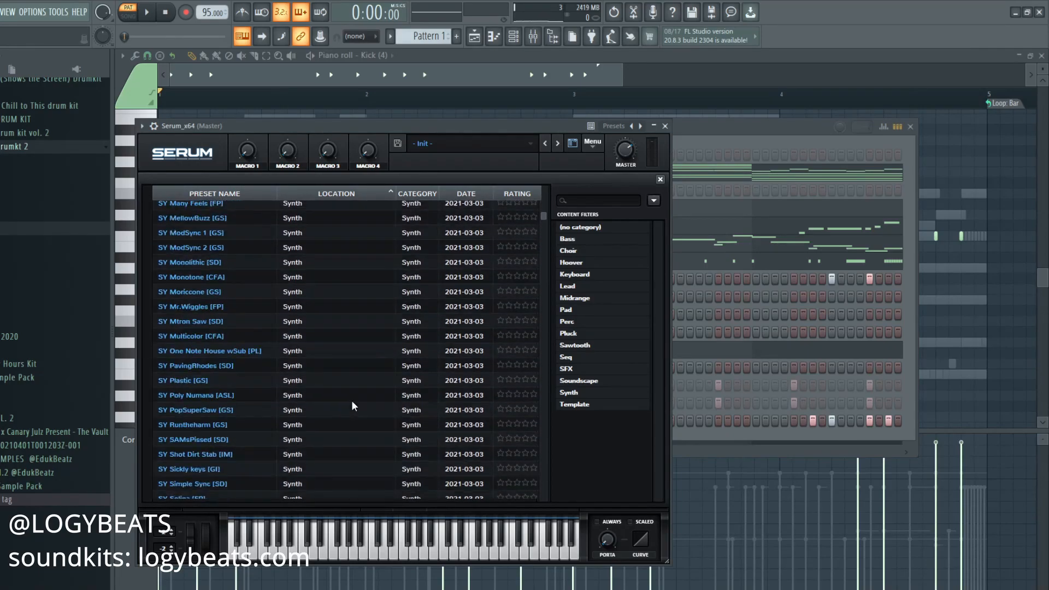
{"action": "scroll", "coordinate": [352, 404], "scroll_direction": "down", "scroll_amount": 10}
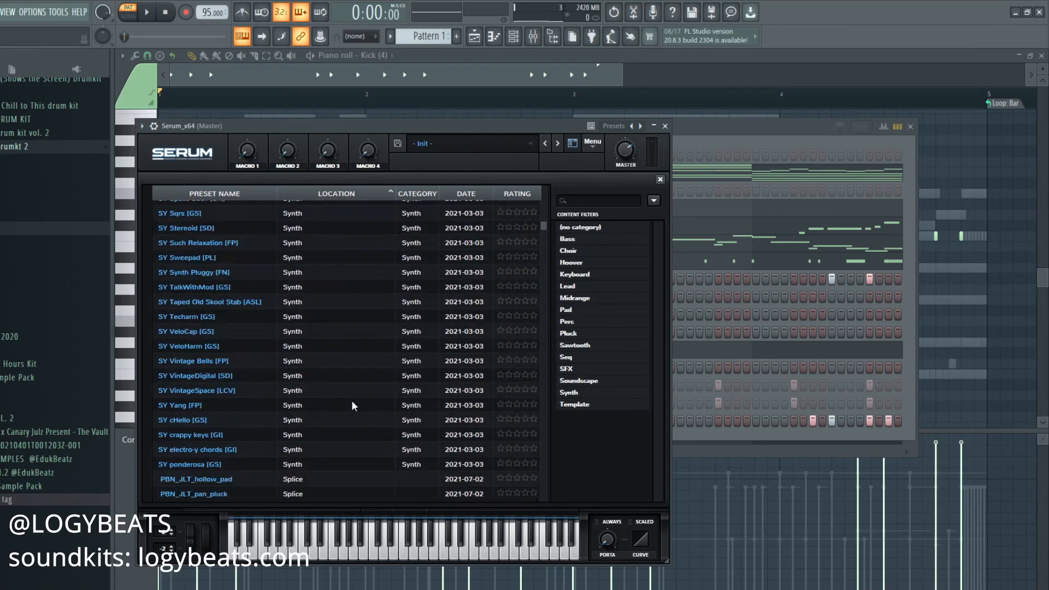
{"action": "scroll", "coordinate": [353, 405], "scroll_direction": "down", "scroll_amount": 3}
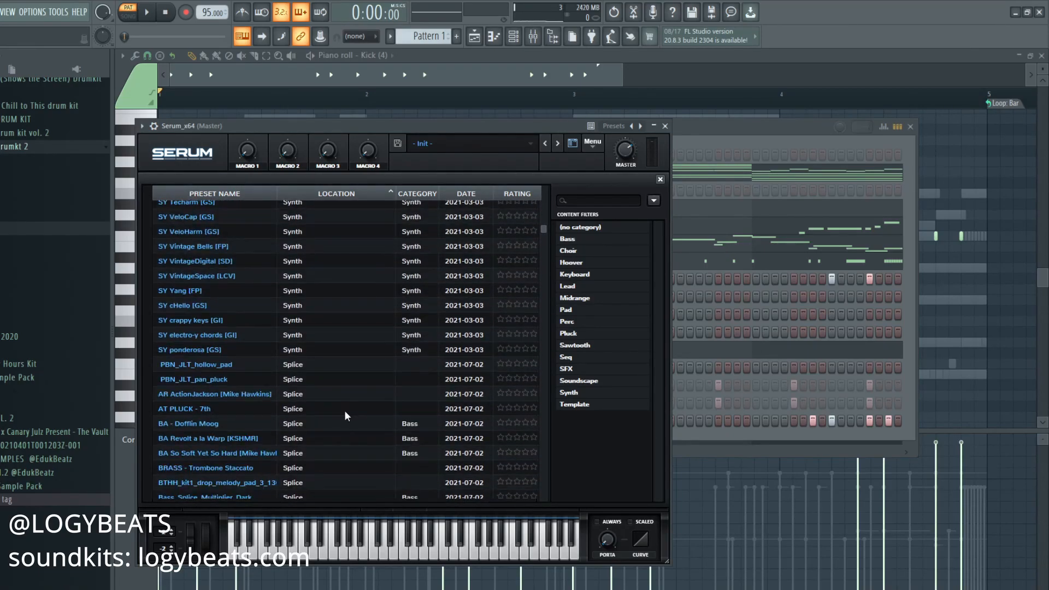
{"action": "scroll", "coordinate": [229, 361], "scroll_direction": "down", "scroll_amount": 2}
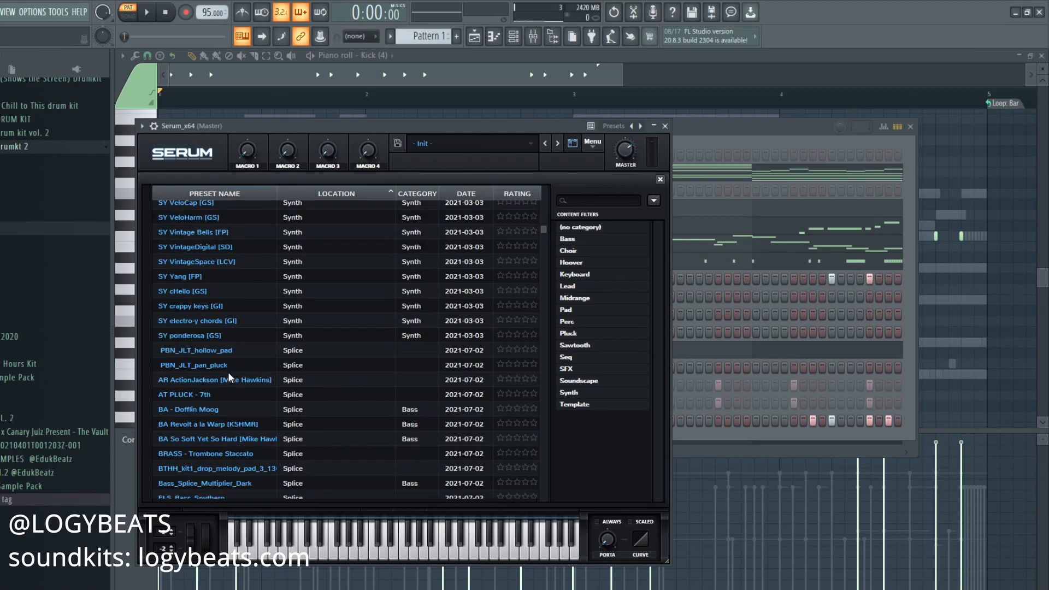
{"action": "scroll", "coordinate": [222, 345], "scroll_direction": "down", "scroll_amount": 3}
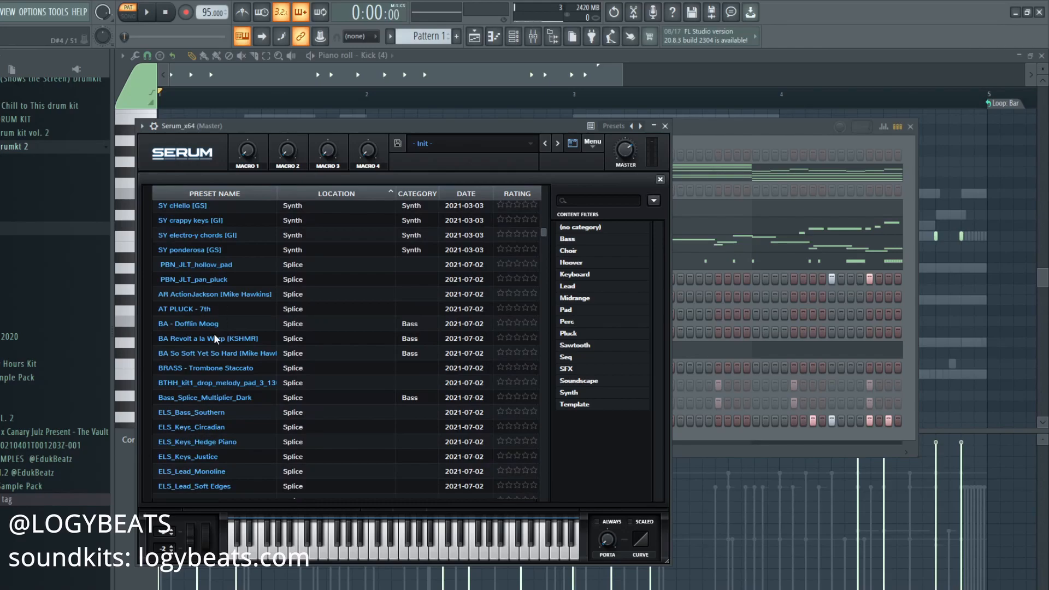
Audition Splice presets in Serum, including AT PLUCK - 7th, BA Revolt a la Warp [KSHMR] and BRASS - Trombone Staccato
{"action": "left_click", "coordinate": [223, 314]}
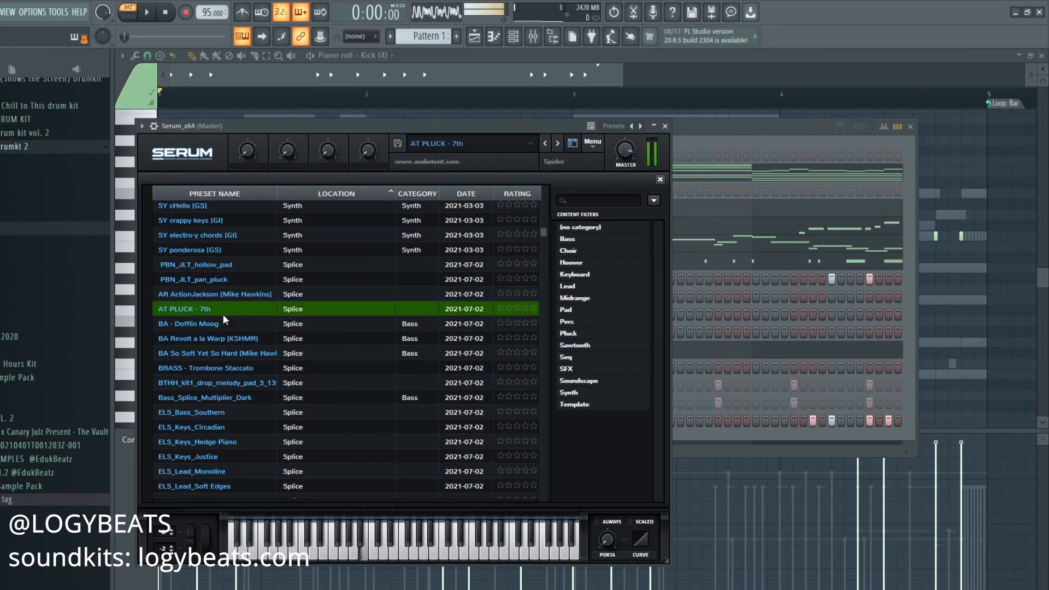
{"action": "left_click", "coordinate": [216, 339]}
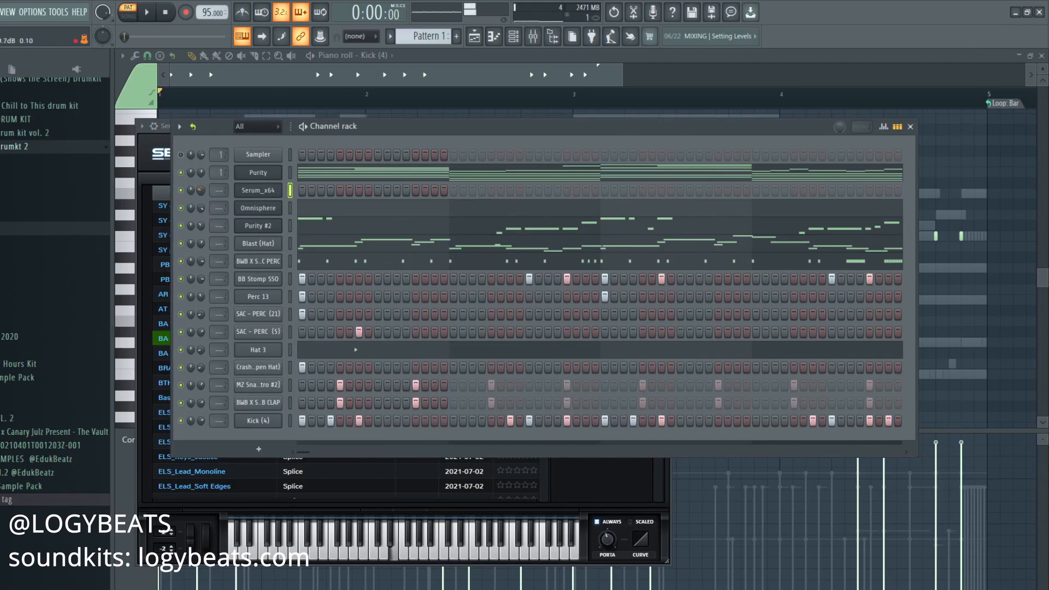
{"action": "left_click", "coordinate": [152, 164]}
{"action": "left_click", "coordinate": [316, 126]}
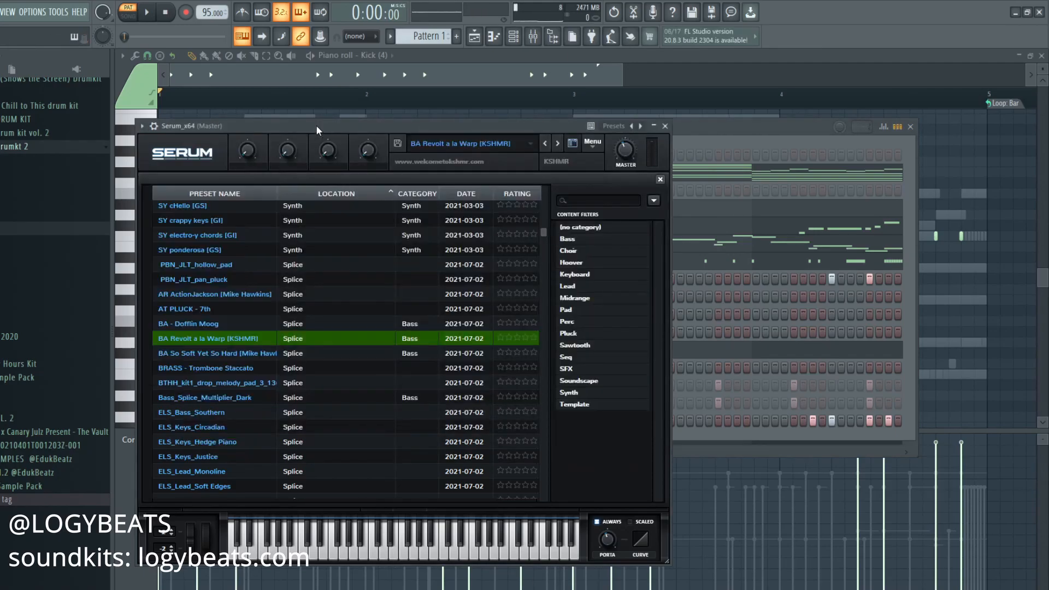
{"action": "left_click", "coordinate": [210, 355]}
{"action": "scroll", "coordinate": [210, 353], "scroll_direction": "down", "scroll_amount": 3}
{"action": "left_click", "coordinate": [211, 326]}
{"action": "scroll", "coordinate": [212, 326], "scroll_direction": "down", "scroll_amount": 1}
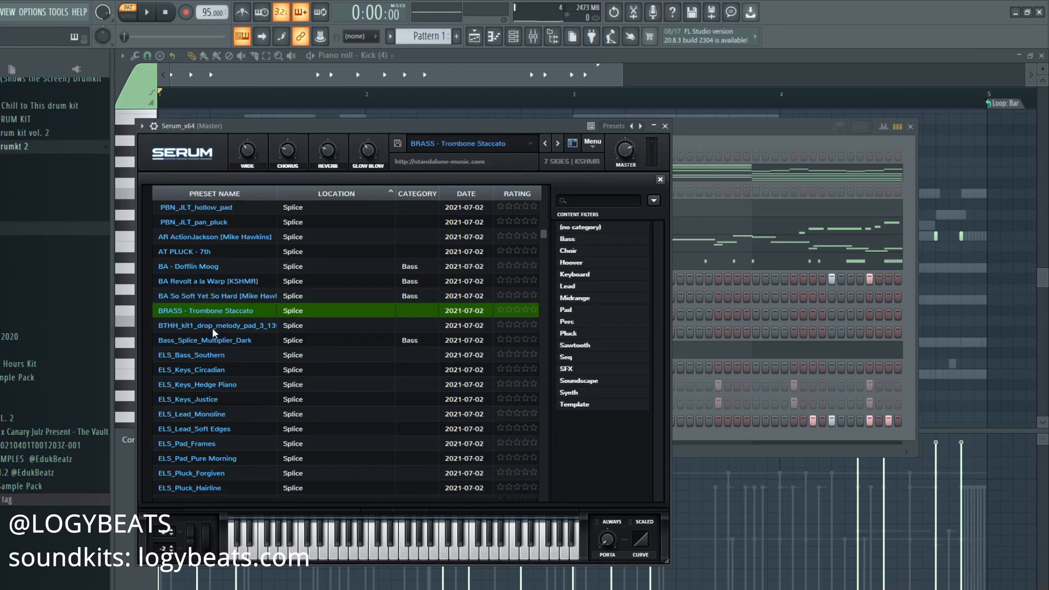
Compare the ELS_Keys presets, including ELS_Keys_Justice, and load ELS_Keys_Hedge Piano into Serum_x64
{"action": "scroll", "coordinate": [212, 327], "scroll_direction": "down", "scroll_amount": 3}
{"action": "left_click", "coordinate": [212, 273]}
{"action": "left_click", "coordinate": [206, 284]}
{"action": "scroll", "coordinate": [205, 306], "scroll_direction": "down", "scroll_amount": 1}
{"action": "left_click", "coordinate": [206, 298]}
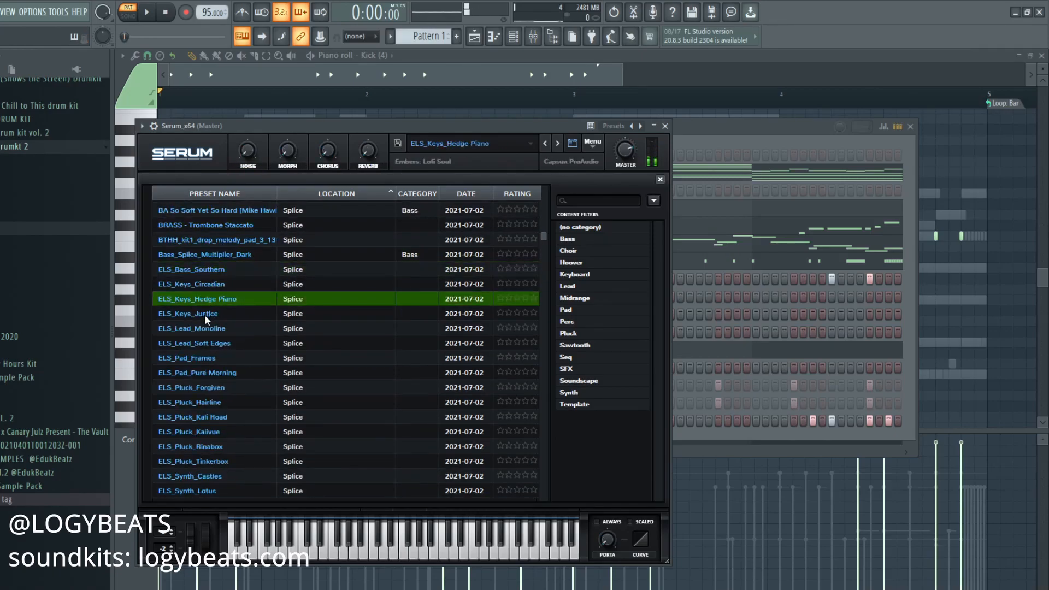
{"action": "left_click", "coordinate": [204, 314]}
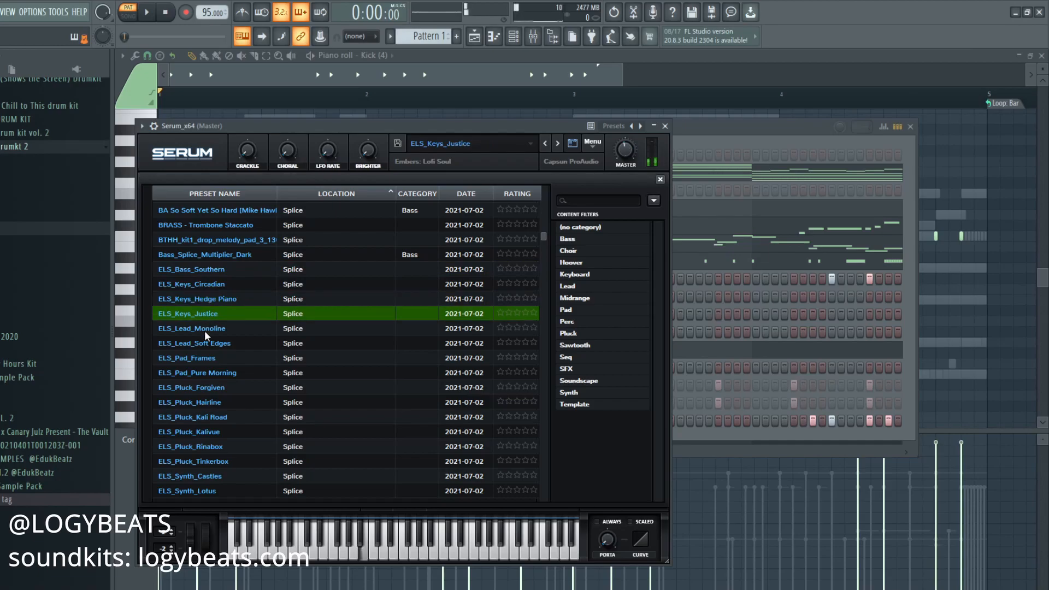
{"action": "left_click", "coordinate": [204, 300]}
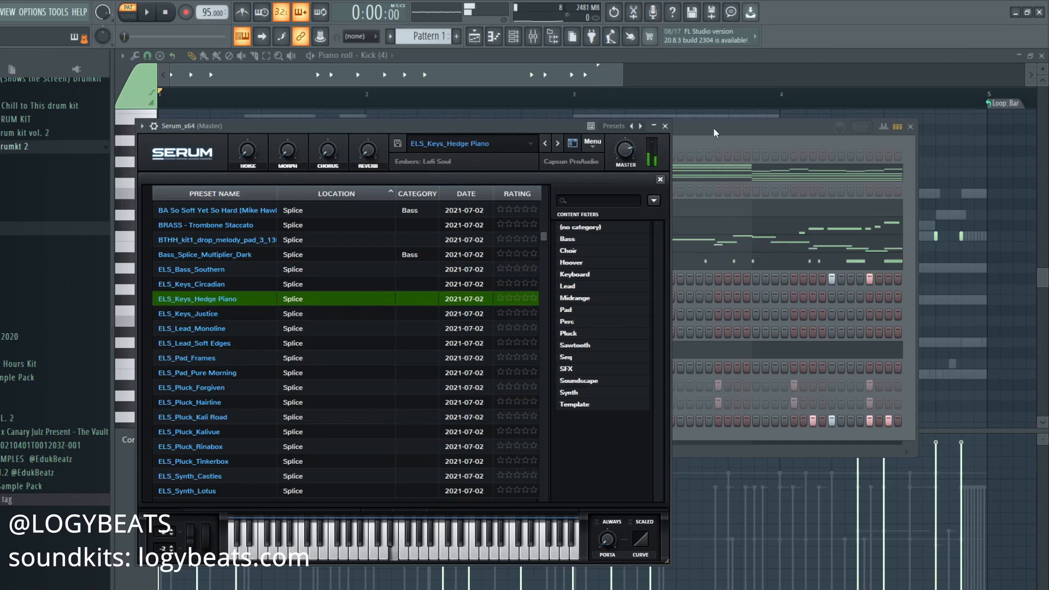
Open the Serum_x64 channel's piano roll and look over the ghost notes around the first bars
{"action": "left_click", "coordinate": [715, 133]}
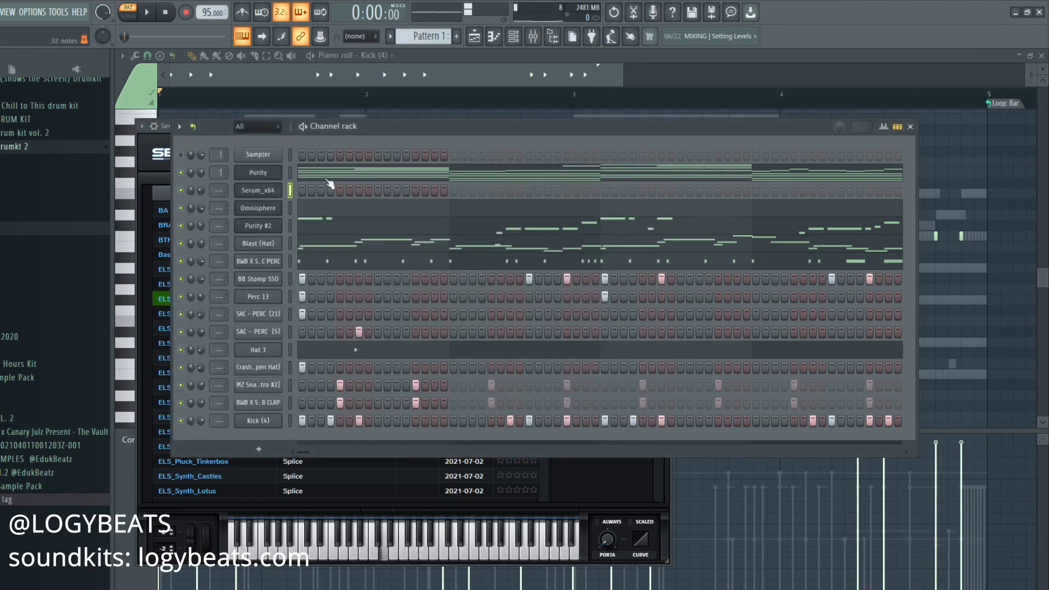
{"action": "right_click", "coordinate": [251, 191]}
{"action": "left_click", "coordinate": [306, 190]}
{"action": "scroll", "coordinate": [180, 153], "scroll_direction": "up", "scroll_amount": 5}
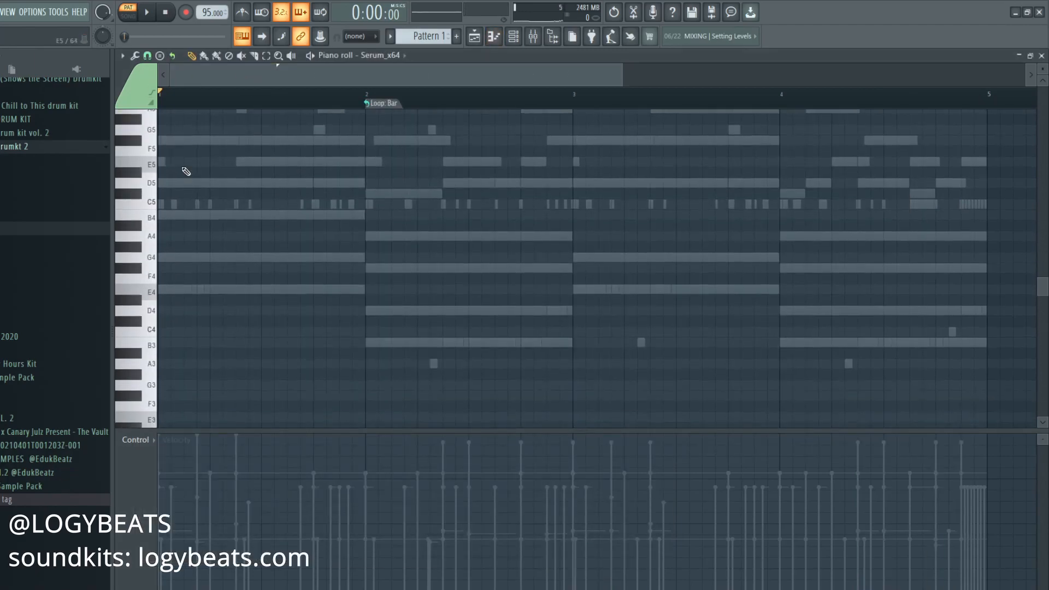
{"action": "scroll", "coordinate": [189, 90], "scroll_direction": "up", "scroll_amount": 2}
{"action": "scroll", "coordinate": [193, 108], "scroll_direction": "up", "scroll_amount": 1}
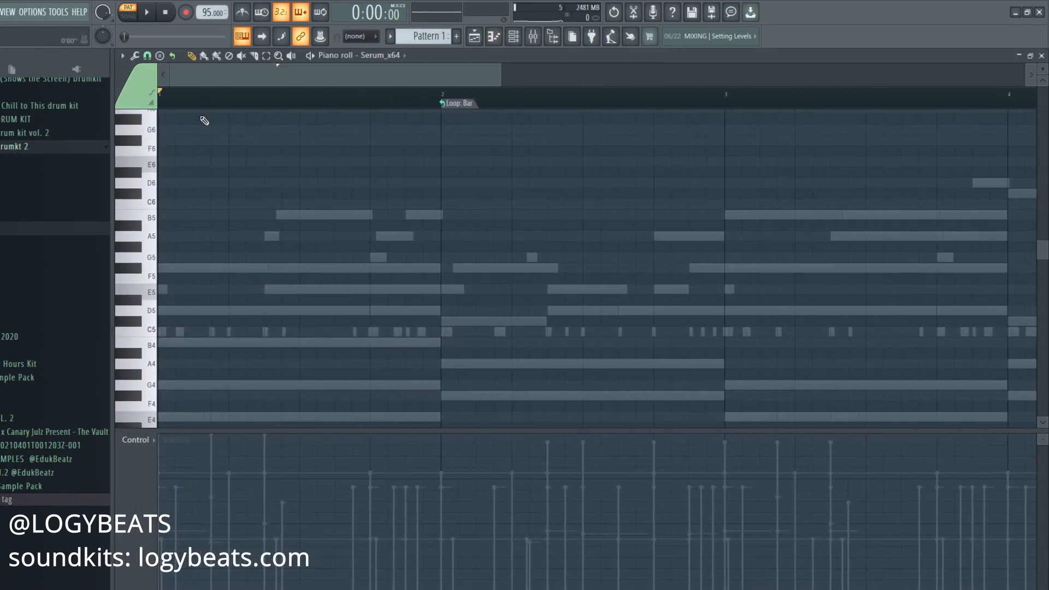
Return to the channel rack and mute the drum channels from Blast (Hat) down to Kick (4)
{"action": "left_click", "coordinate": [513, 36]}
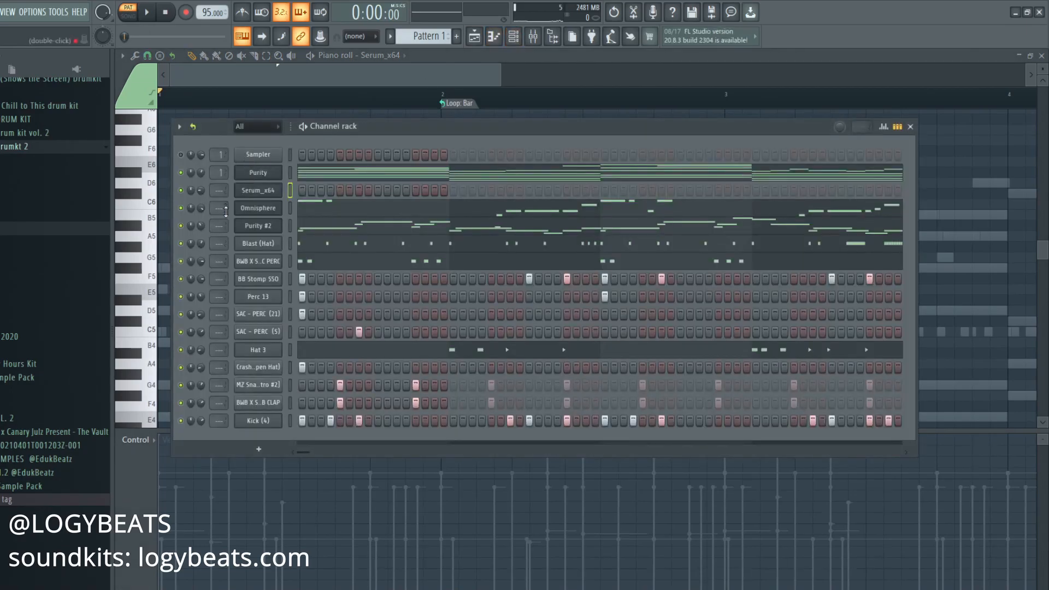
{"action": "right_click", "coordinate": [181, 226]}
{"action": "left_click", "coordinate": [219, 235]}
Clone the Serum_x64 channel and switch the clone's preset to ELS_Keys_Justice
{"action": "right_click", "coordinate": [263, 192]}
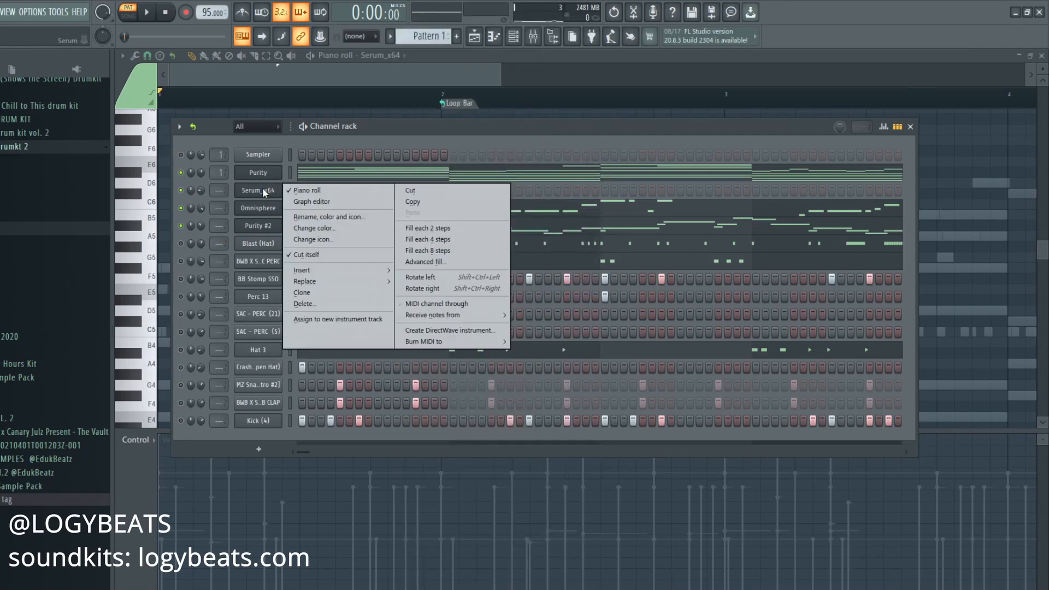
{"action": "left_click", "coordinate": [301, 293]}
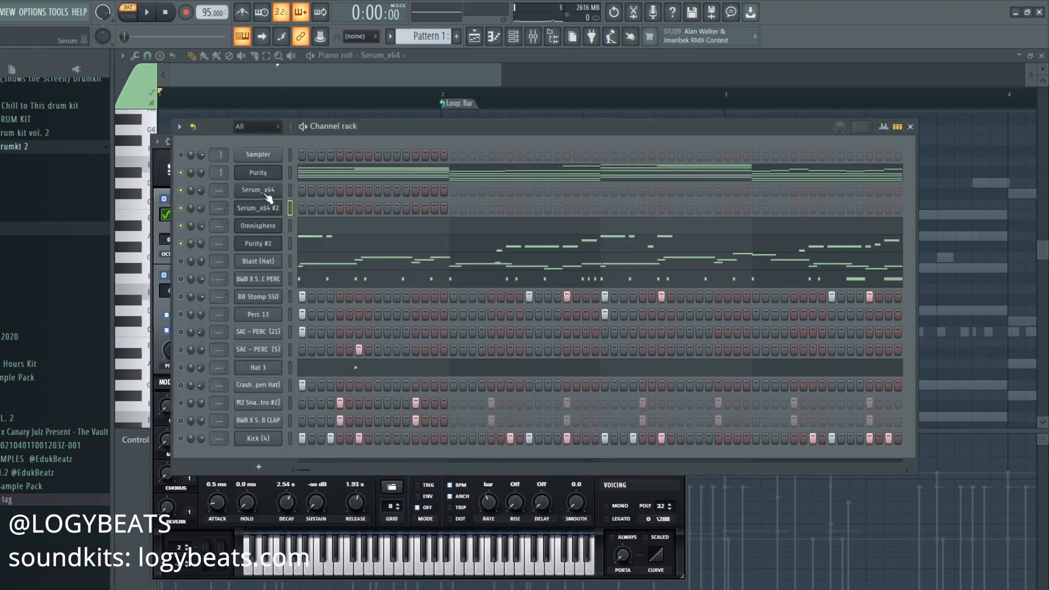
{"action": "left_click", "coordinate": [267, 192]}
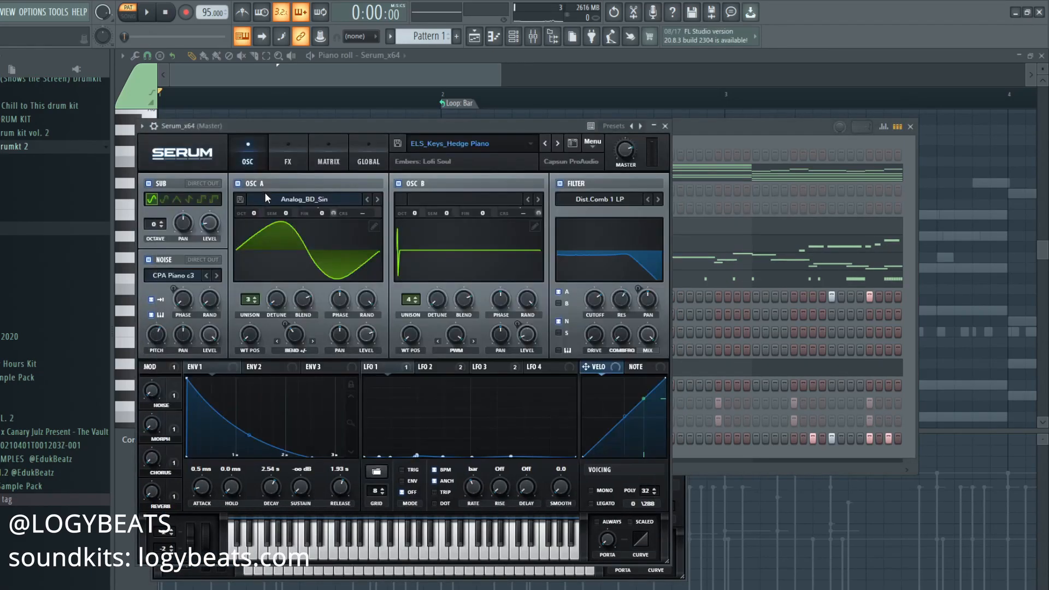
{"action": "left_click", "coordinate": [686, 136]}
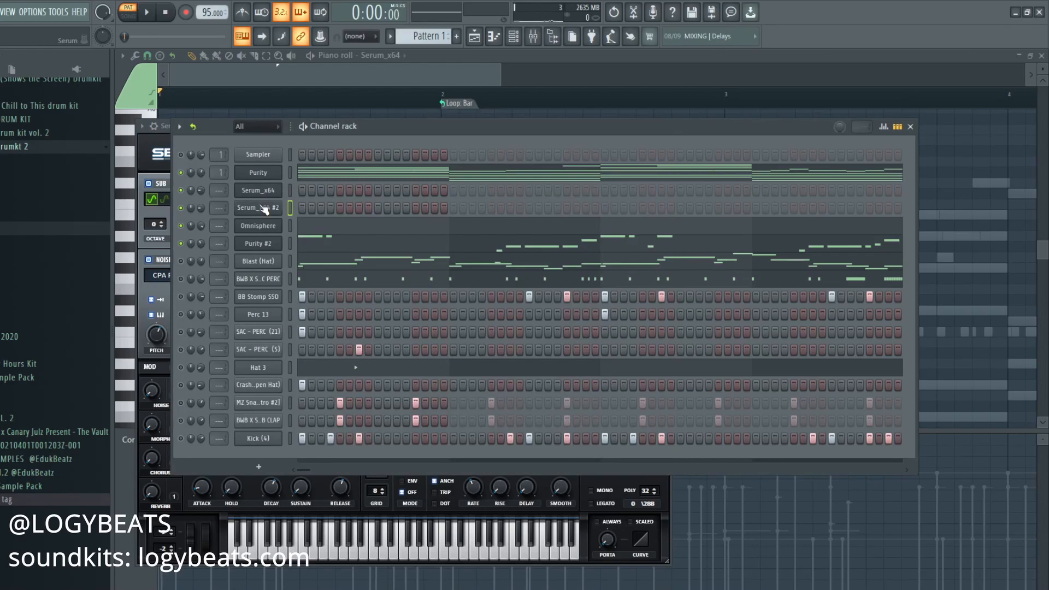
{"action": "left_click", "coordinate": [267, 209]}
{"action": "left_click", "coordinate": [571, 159]}
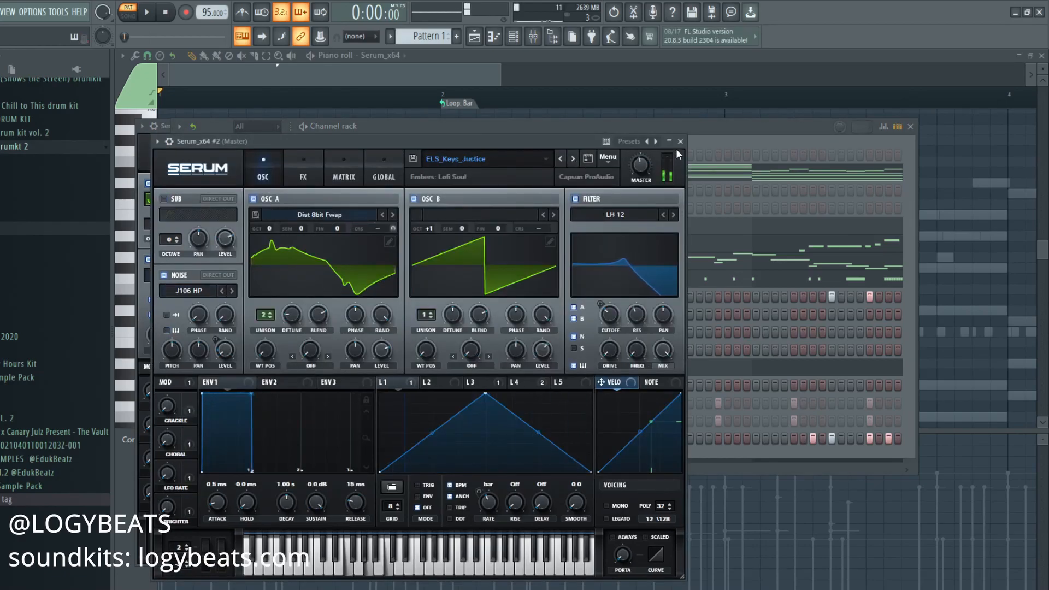
Copy the Purity channel's notes and paste them into the Serum_x64 #2 channel
{"action": "left_click", "coordinate": [662, 127]}
{"action": "right_click", "coordinate": [266, 177]}
{"action": "left_click", "coordinate": [435, 186]}
{"action": "right_click", "coordinate": [263, 206]}
{"action": "left_click", "coordinate": [421, 233]}
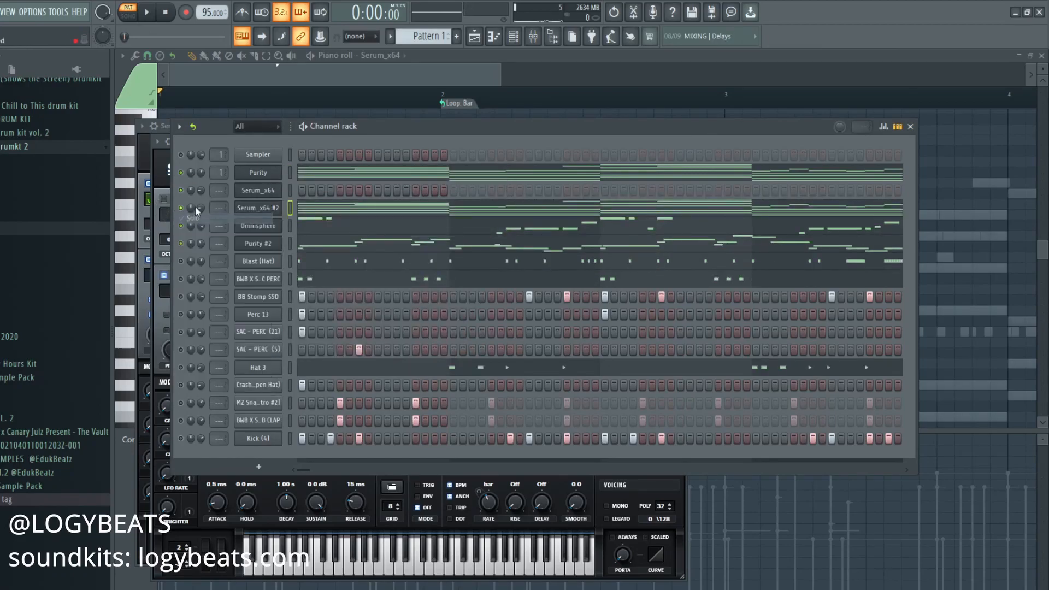
Solo the Serum_x64 #2 channel and play the pattern to hear the pasted chords
{"action": "key", "text": "space"}
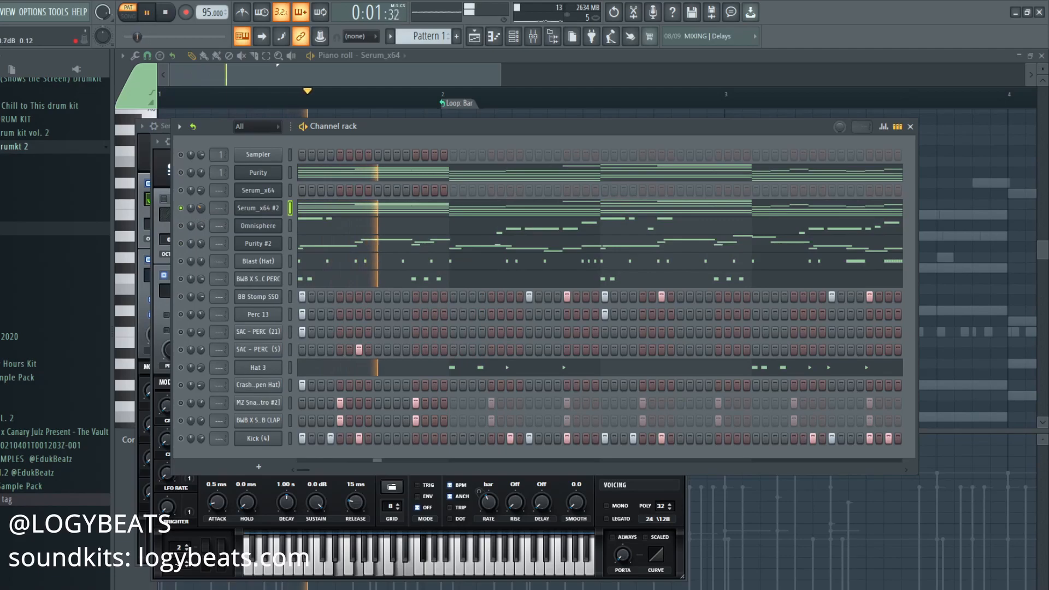
{"action": "left_click", "coordinate": [252, 212]}
{"action": "left_click_drag", "start_coordinate": [552, 130], "coordinate": [542, 135]}
{"action": "key", "text": "space"}
Step Serum_x64 #2 through ELS_Lead_Soft Edges to ELS_Pad_Frames during playback and stop the pattern
{"action": "left_click", "coordinate": [264, 210]}
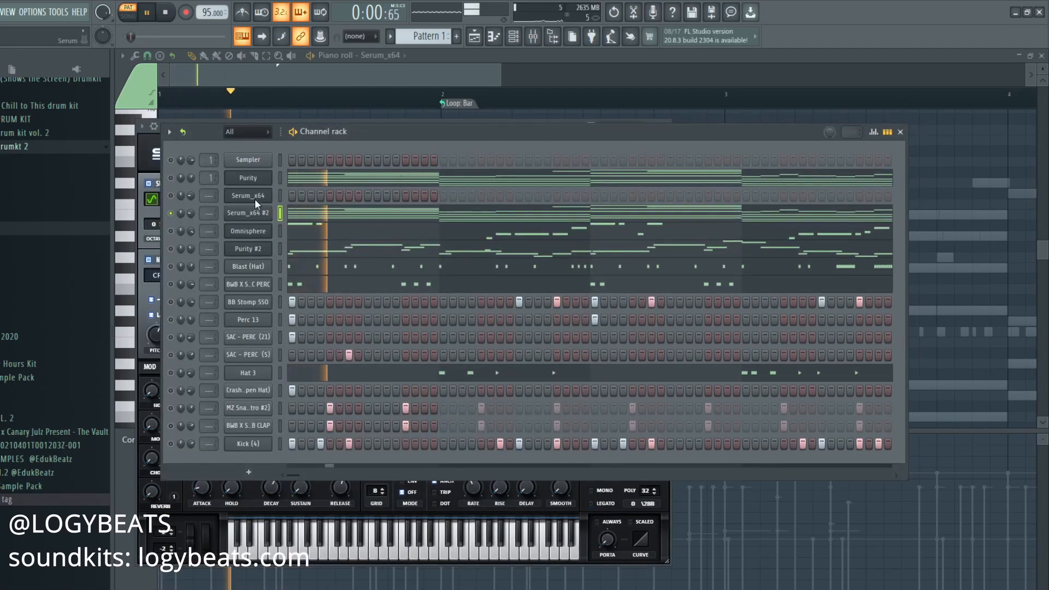
{"action": "left_click", "coordinate": [266, 212]}
{"action": "left_click", "coordinate": [570, 159]}
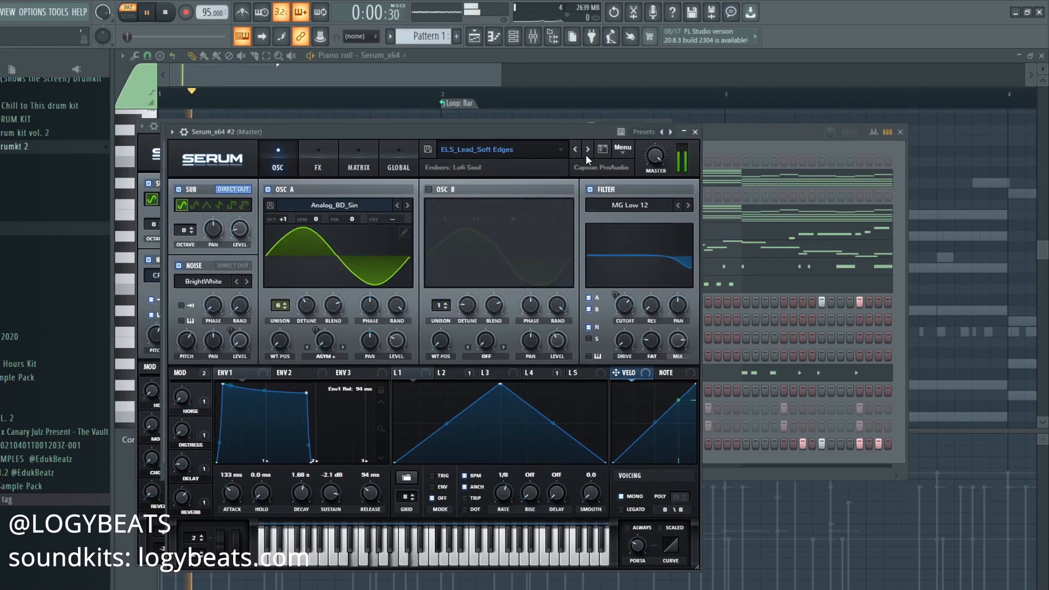
{"action": "left_click", "coordinate": [587, 149]}
{"action": "key", "text": "space"}
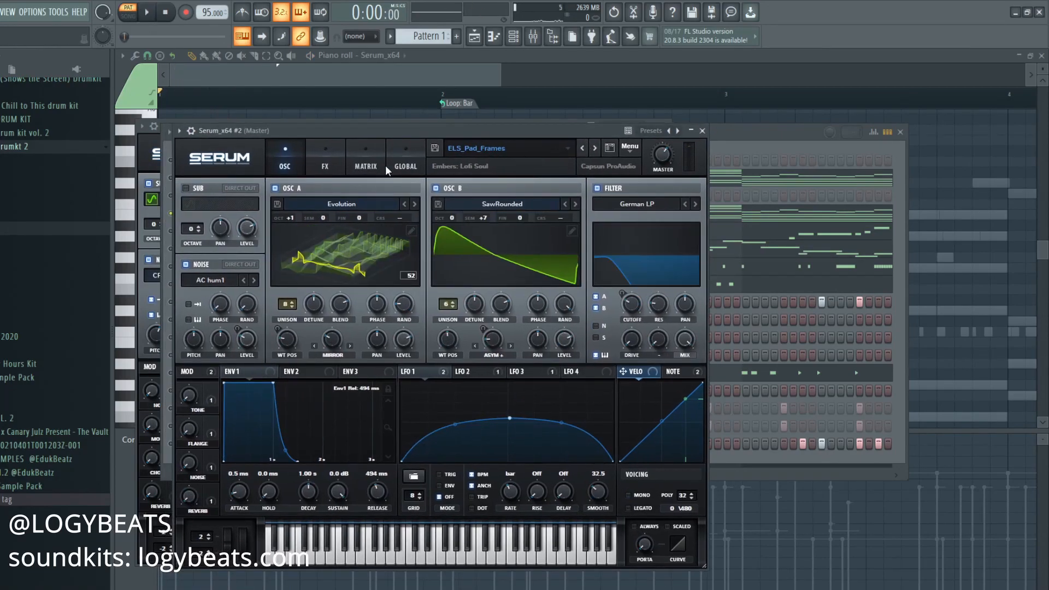
Sort Serum_x64 #2's preset browser by location and load the Splice preset ELS_Pad_Pure Morning
{"action": "left_click", "coordinate": [623, 146]}
{"action": "left_click", "coordinate": [613, 147]}
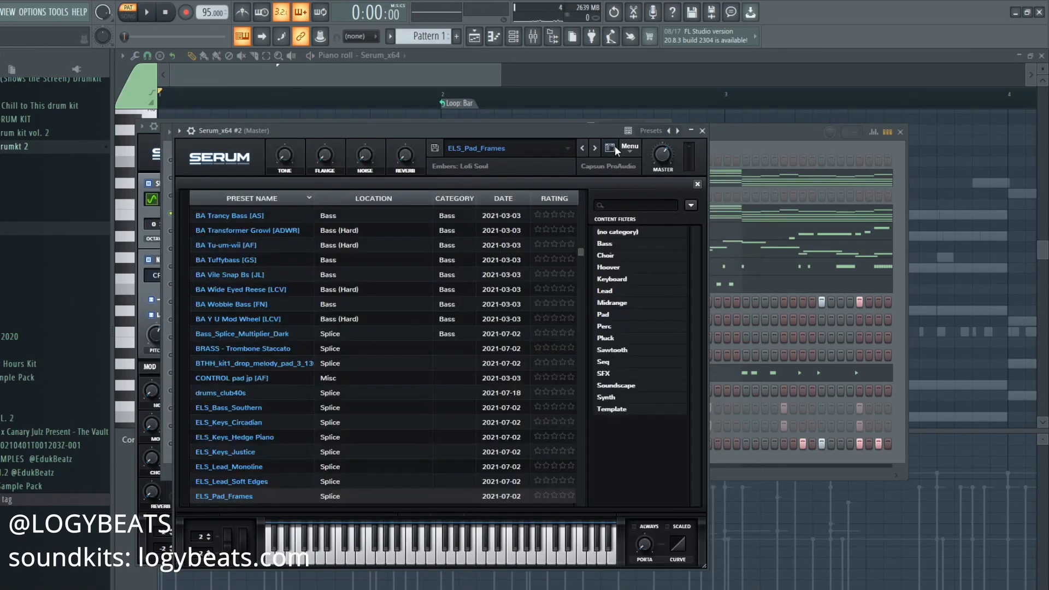
{"action": "left_click", "coordinate": [336, 200]}
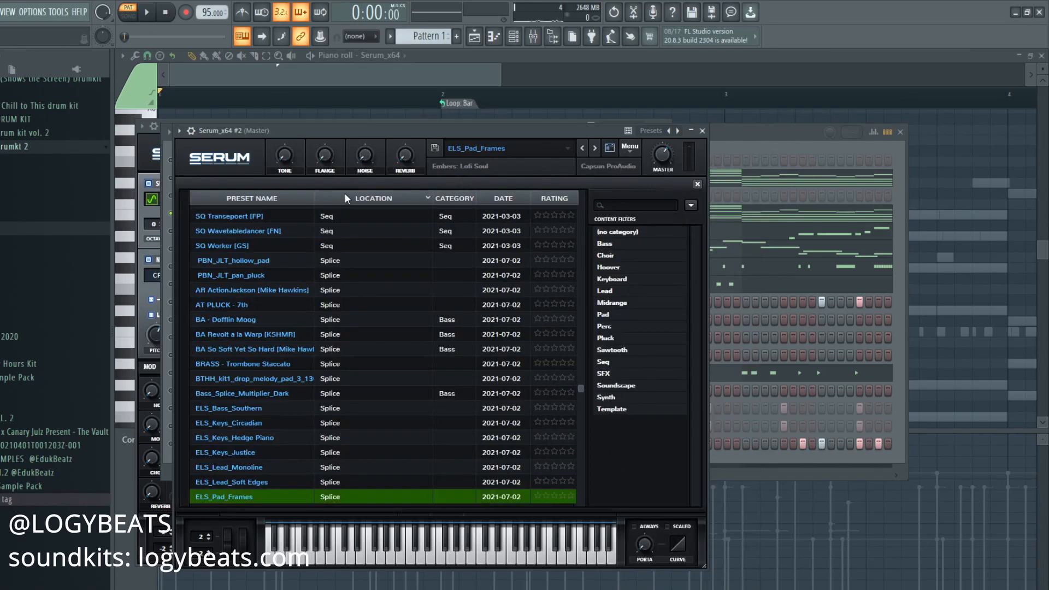
{"action": "scroll", "coordinate": [327, 448], "scroll_direction": "down", "scroll_amount": 1}
{"action": "scroll", "coordinate": [326, 448], "scroll_direction": "down", "scroll_amount": 5}
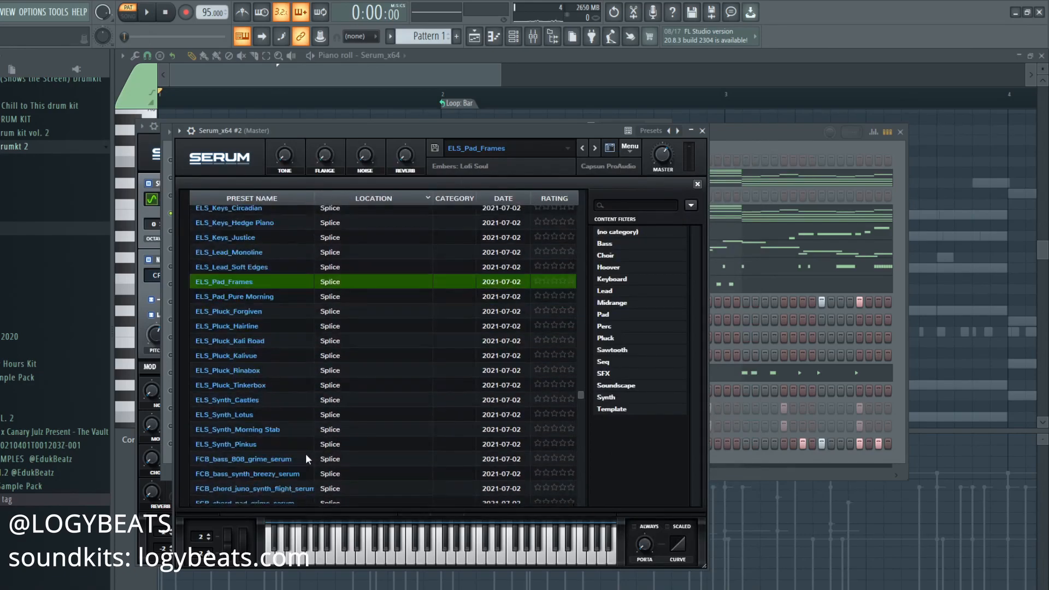
{"action": "left_click", "coordinate": [231, 298]}
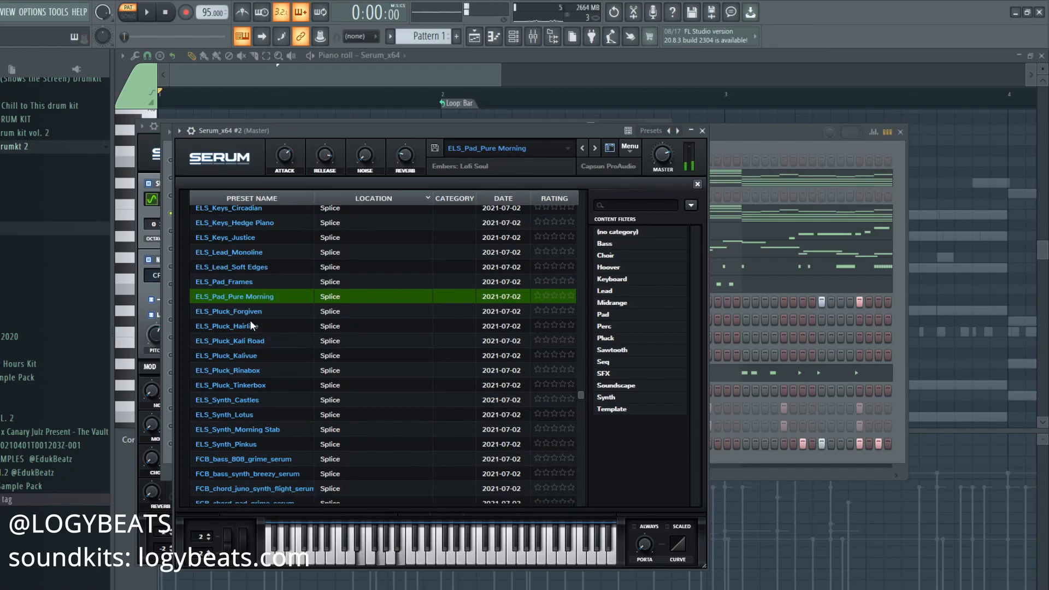
Play the pattern and unmute the Purity channel so its chords sound together with Serum_x64 #2
{"action": "left_click", "coordinate": [743, 138]}
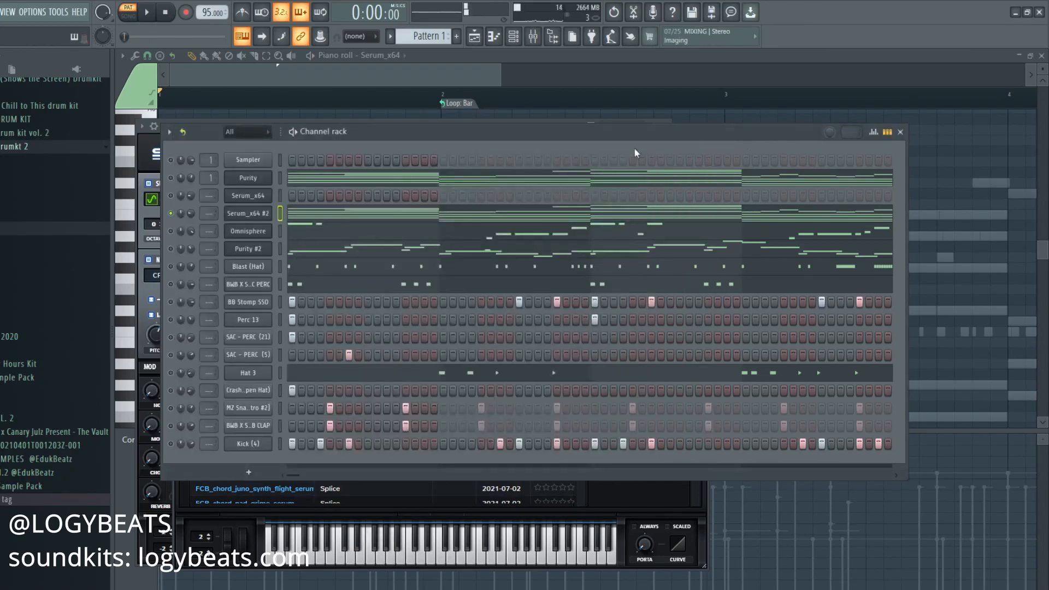
{"action": "key", "text": "space"}
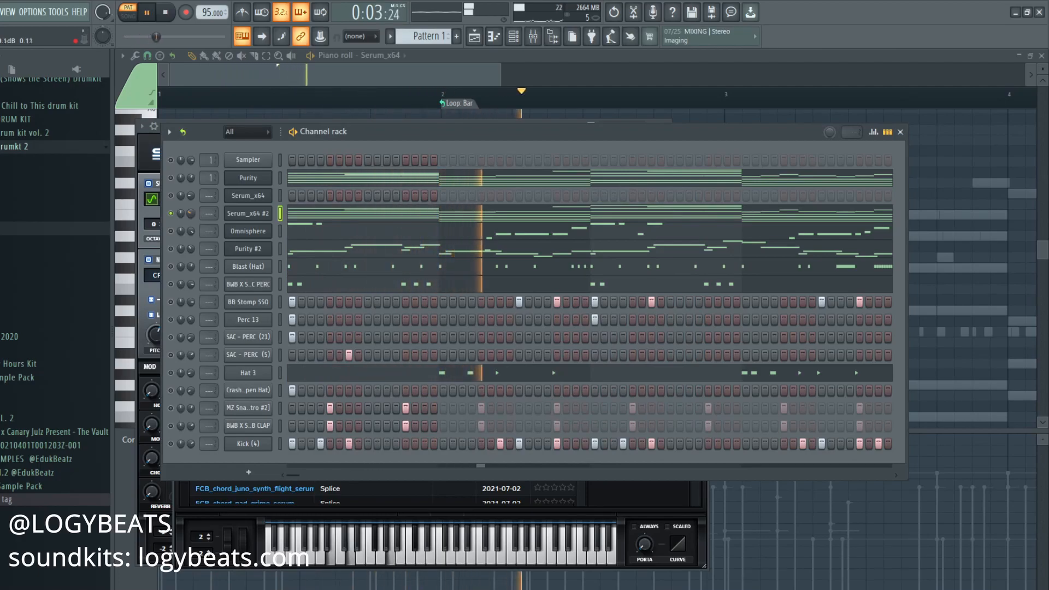
{"action": "left_click", "coordinate": [170, 178]}
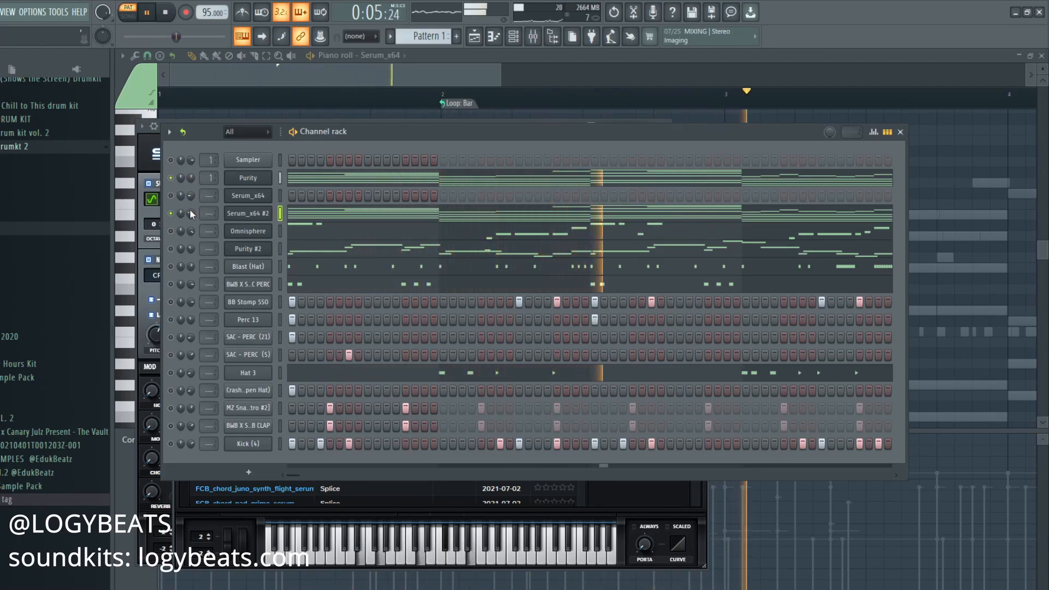
Inspect the ELS_Pad_Pure Morning settings in Serum_x64 #2 and replay the pad layered with the Purity chords
{"action": "left_click", "coordinate": [230, 209]}
{"action": "key", "text": "space"}
{"action": "mouse_move", "coordinate": [372, 131]}
{"action": "left_mouse_down"}
{"action": "mouse_move", "coordinate": [360, 133]}
{"action": "mouse_move", "coordinate": [370, 127]}
{"action": "left_mouse_up"}
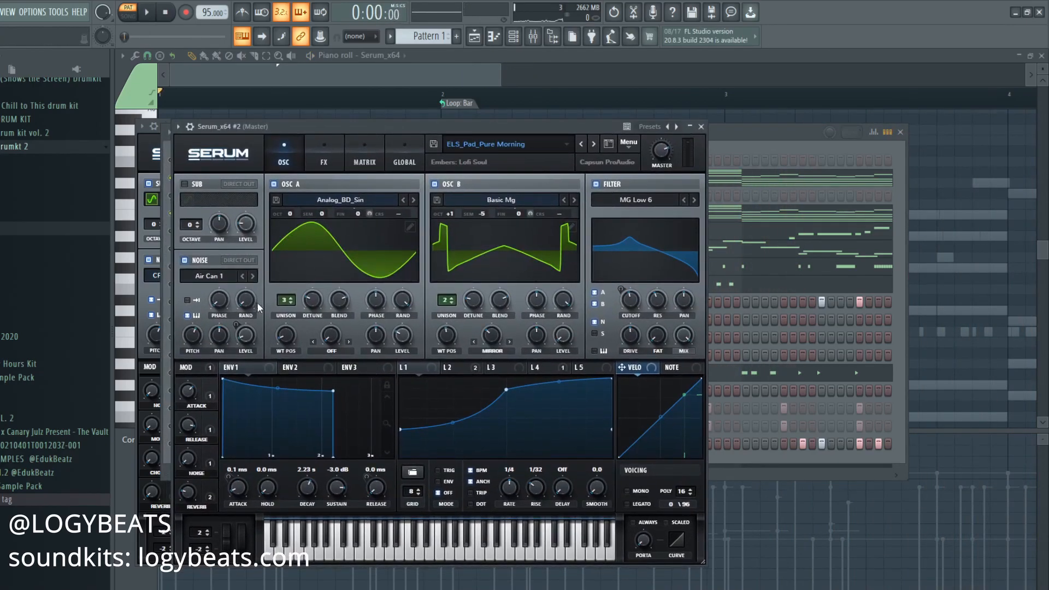
{"action": "mouse_move", "coordinate": [247, 339]}
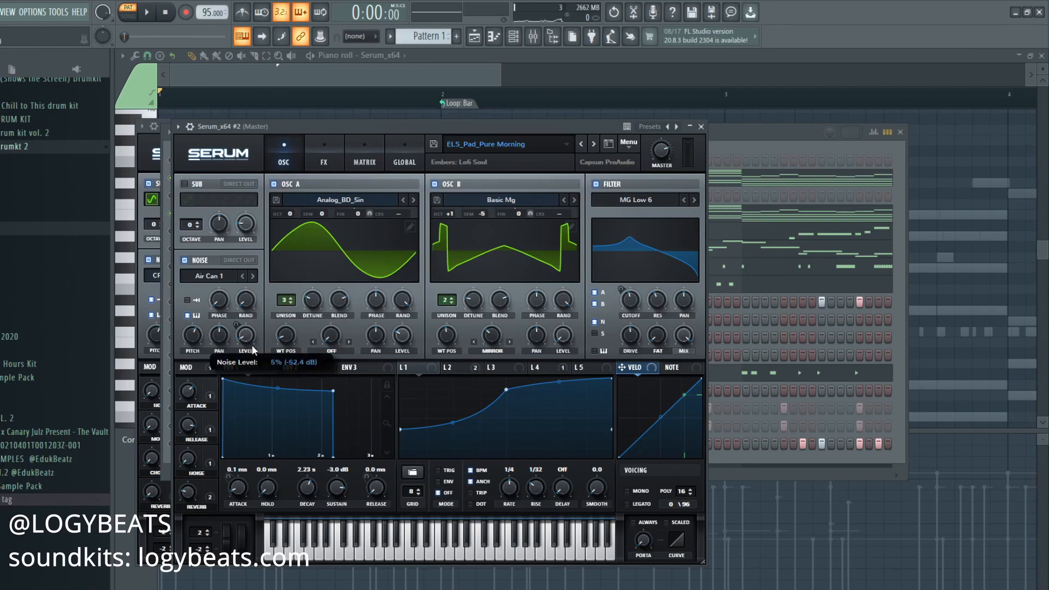
{"action": "left_click_drag", "start_coordinate": [293, 127], "coordinate": [322, 123]}
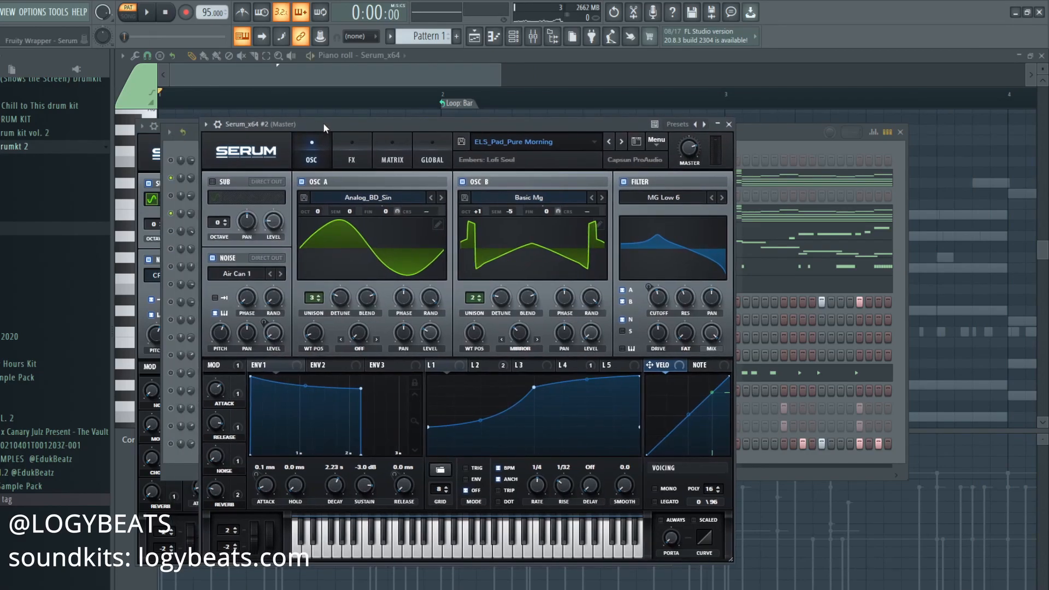
{"action": "key", "text": "space"}
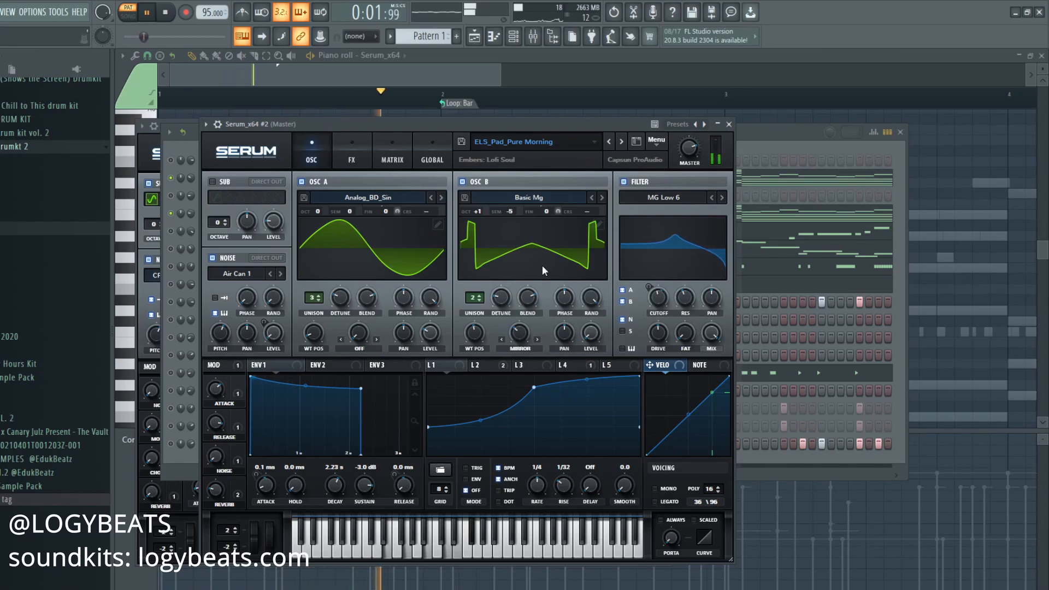
{"action": "left_click", "coordinate": [767, 143]}
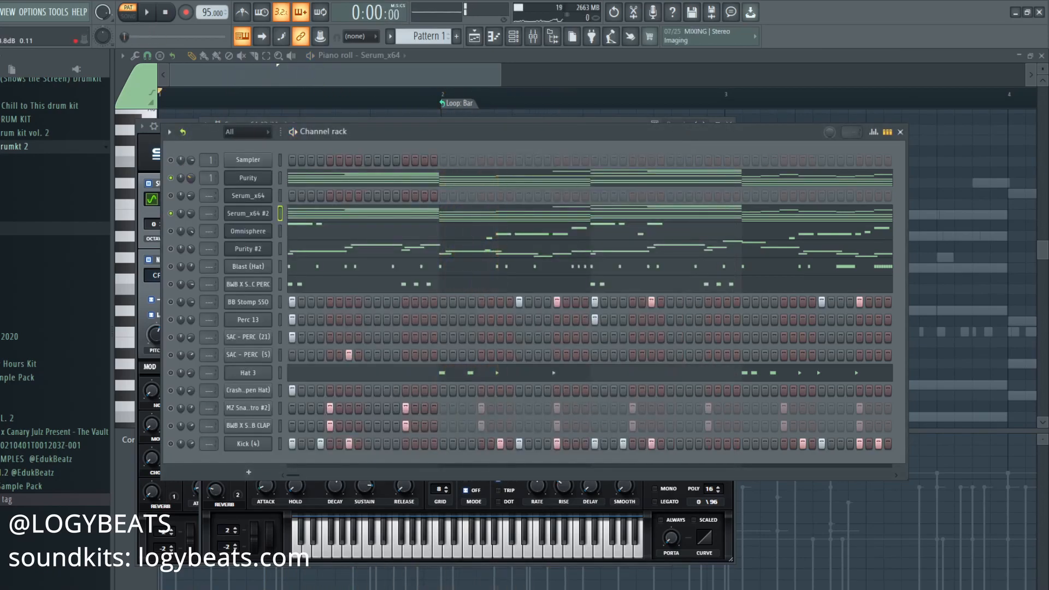
{"action": "key", "text": "space"}
{"action": "key", "text": "space"}
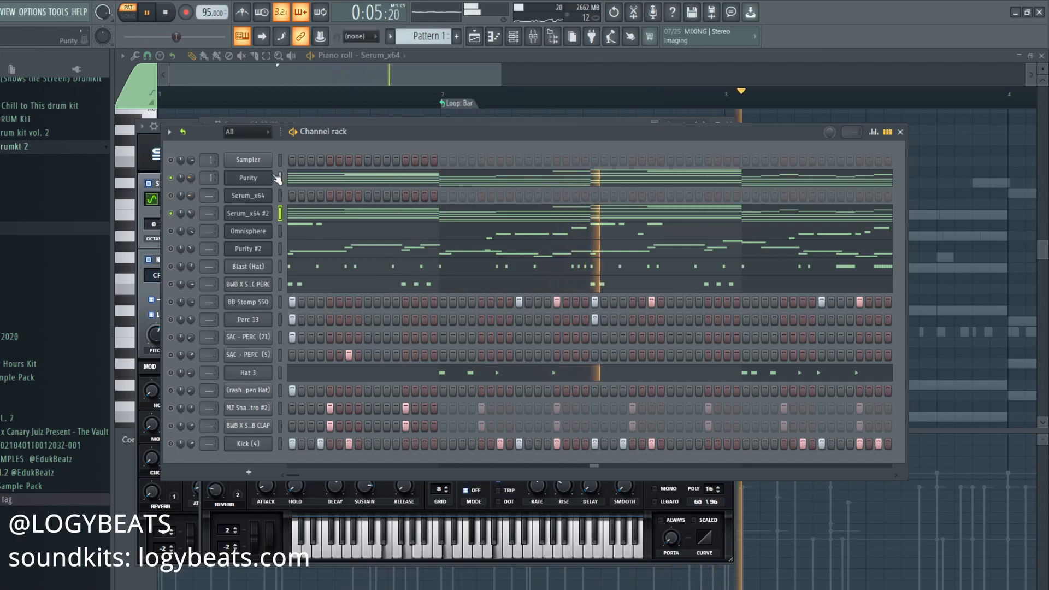
{"action": "key", "text": "space"}
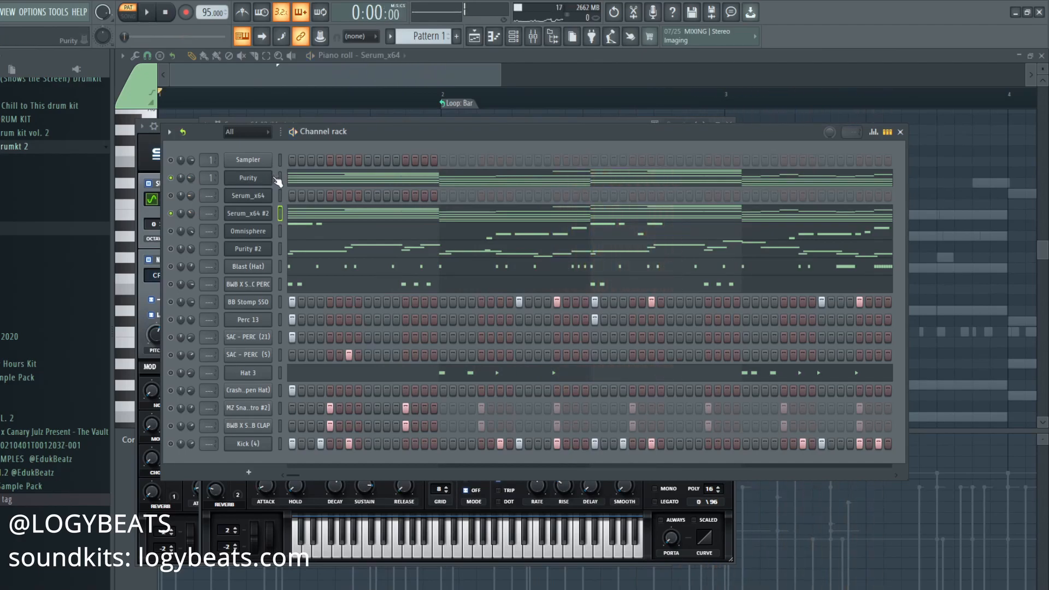
Replace the FM Tine sound in Purity's first slot with the Piano preset Mellow EP and play the pattern
{"action": "left_click", "coordinate": [269, 178]}
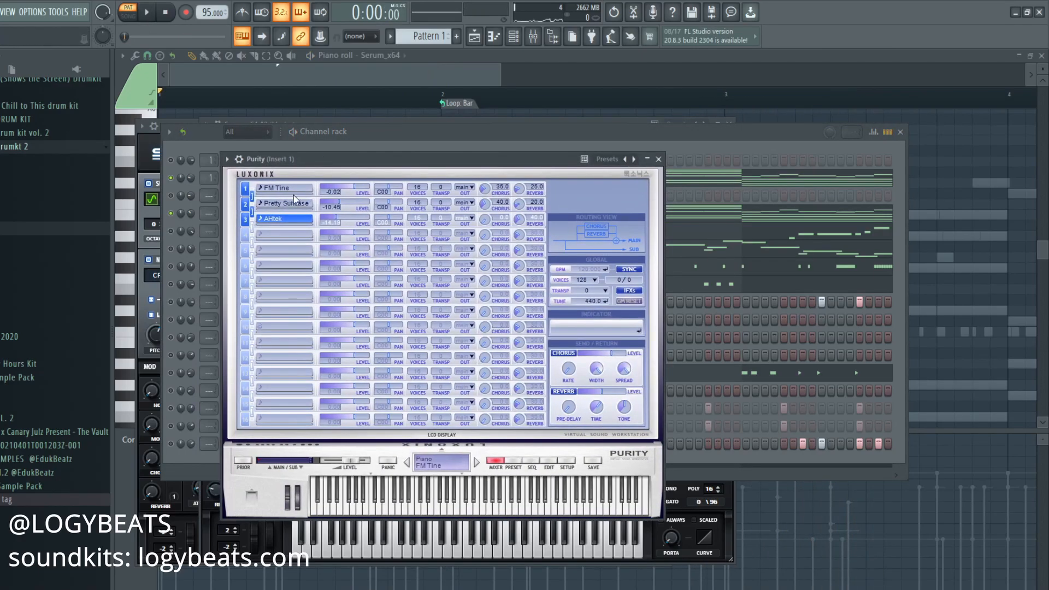
{"action": "left_click", "coordinate": [285, 194]}
{"action": "key", "text": "space"}
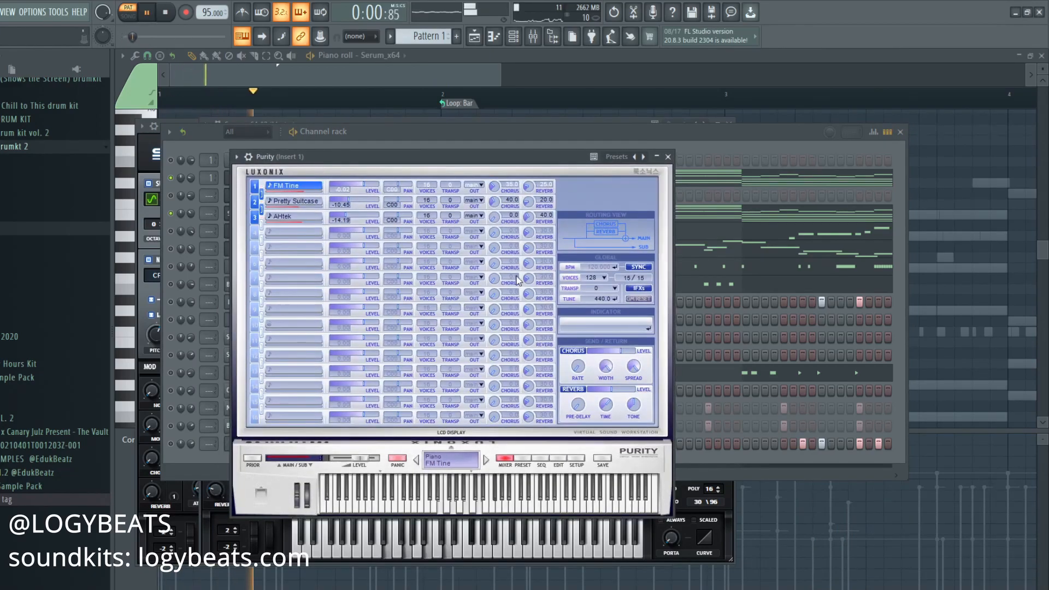
{"action": "key", "text": "space"}
{"action": "left_click", "coordinate": [522, 459]}
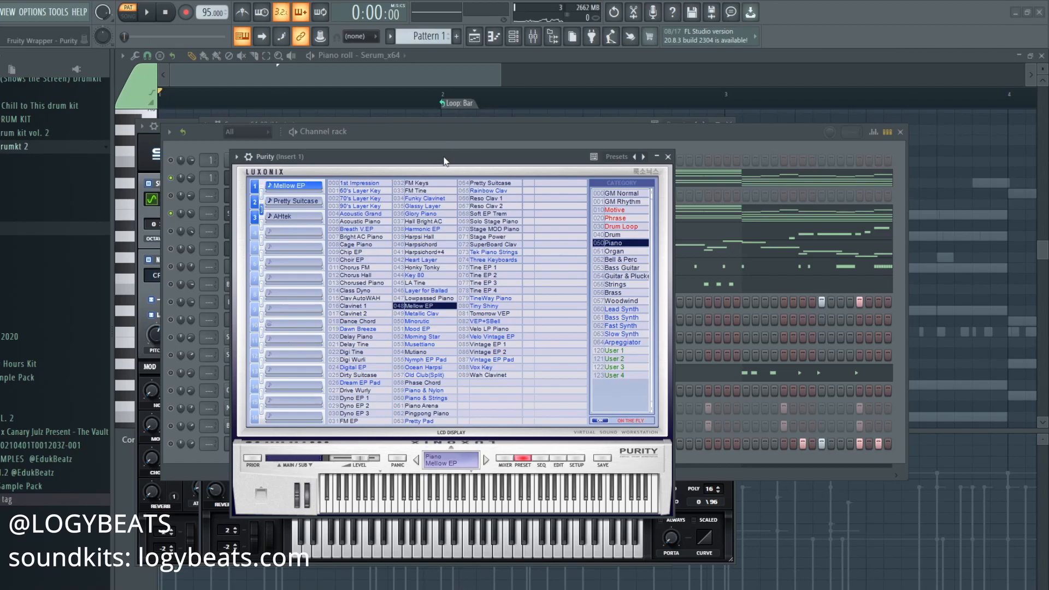
{"action": "left_click_drag", "start_coordinate": [443, 160], "coordinate": [457, 161]}
{"action": "key", "text": "space"}
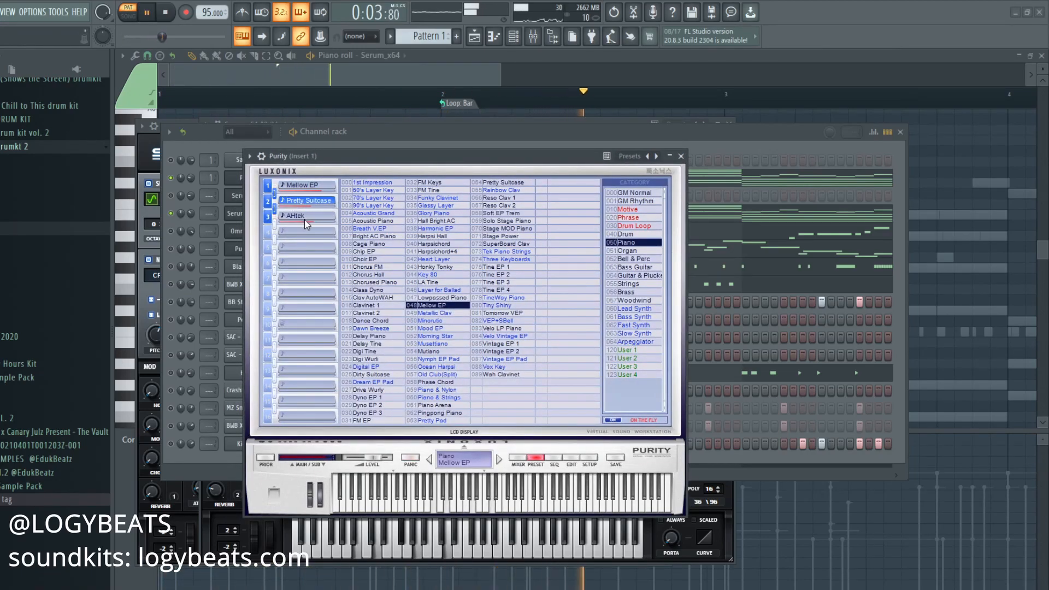
Unmute the Omnisphere and Purity #2 channels and play the pattern to hear them with the layered chords
{"action": "left_click", "coordinate": [379, 136]}
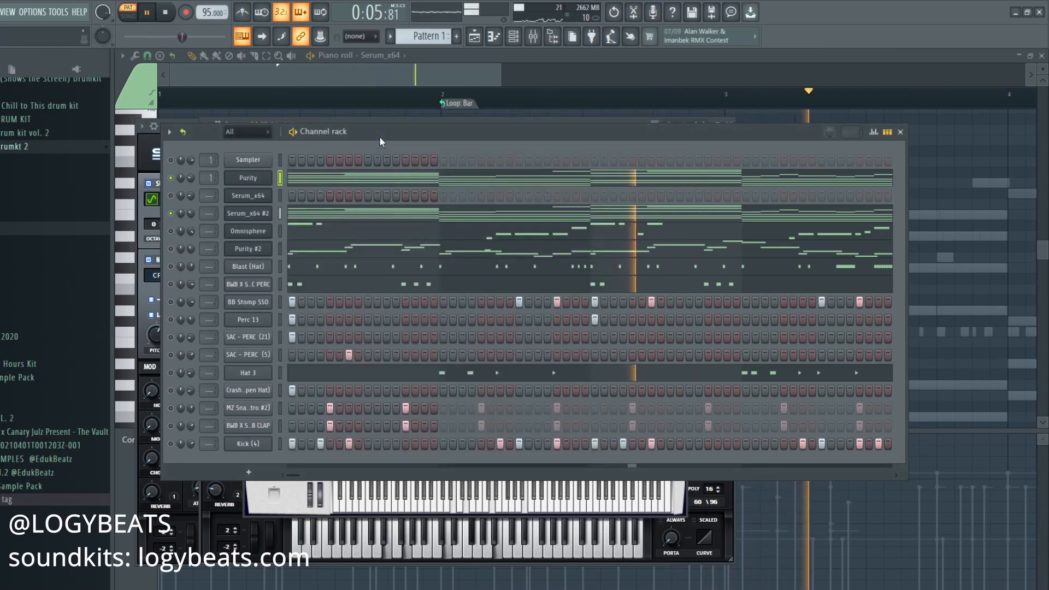
{"action": "key", "text": "space"}
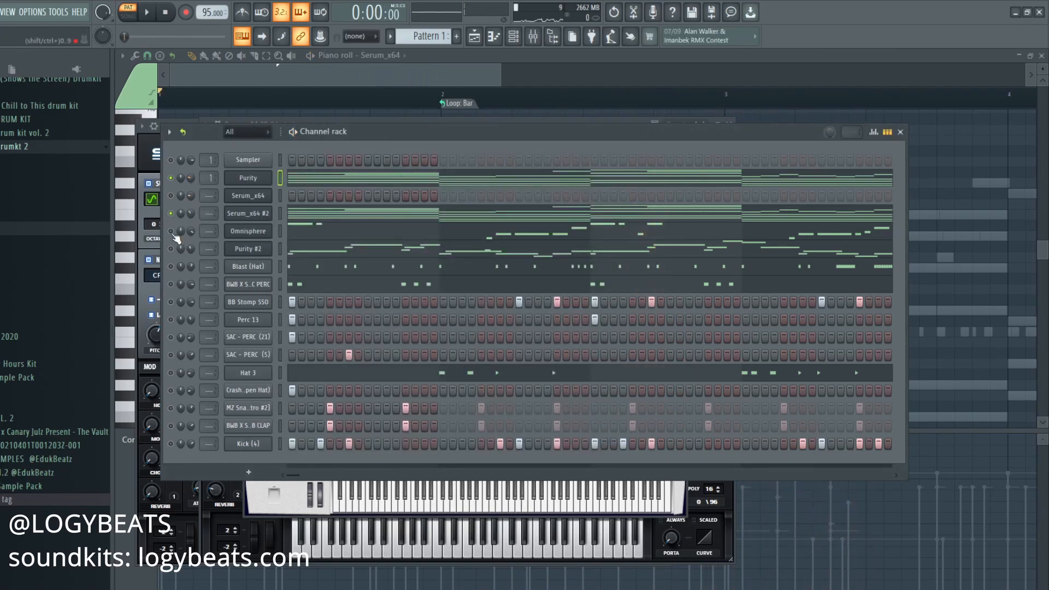
{"action": "key", "text": "space"}
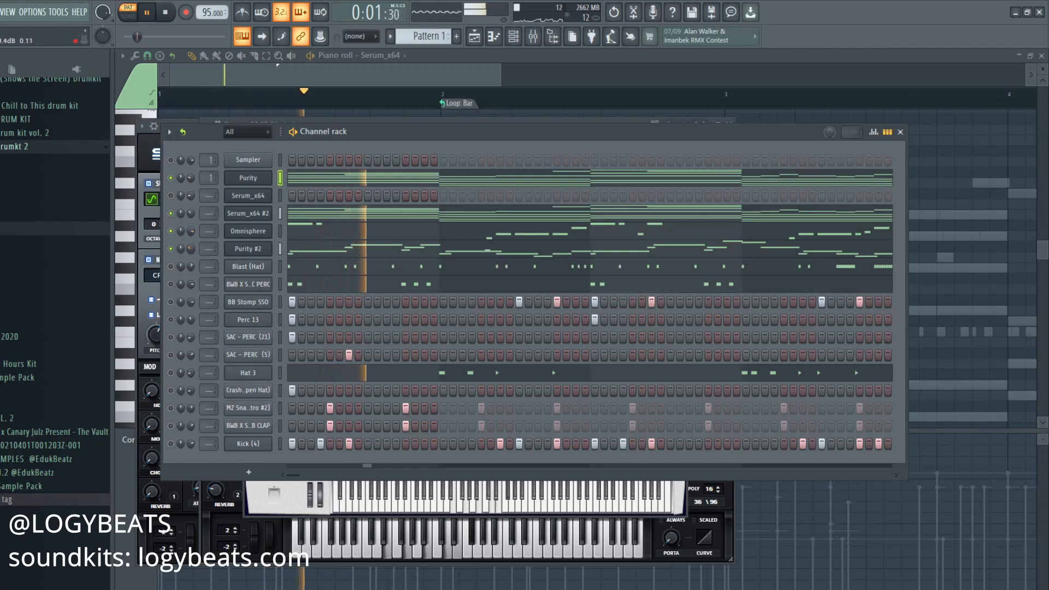
{"action": "key", "text": "space"}
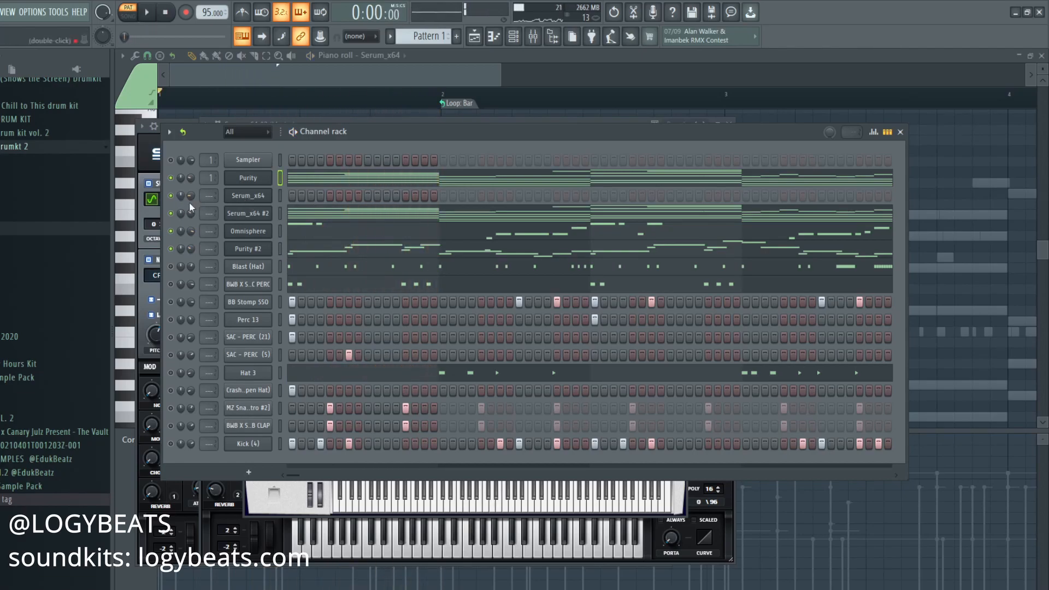
Unmute Serum_x64 and draw short F#5, D5, A5 and B5 notes in bar 1 of its piano roll, plus F#5 at the start of bar 2
{"action": "right_click", "coordinate": [241, 197]}
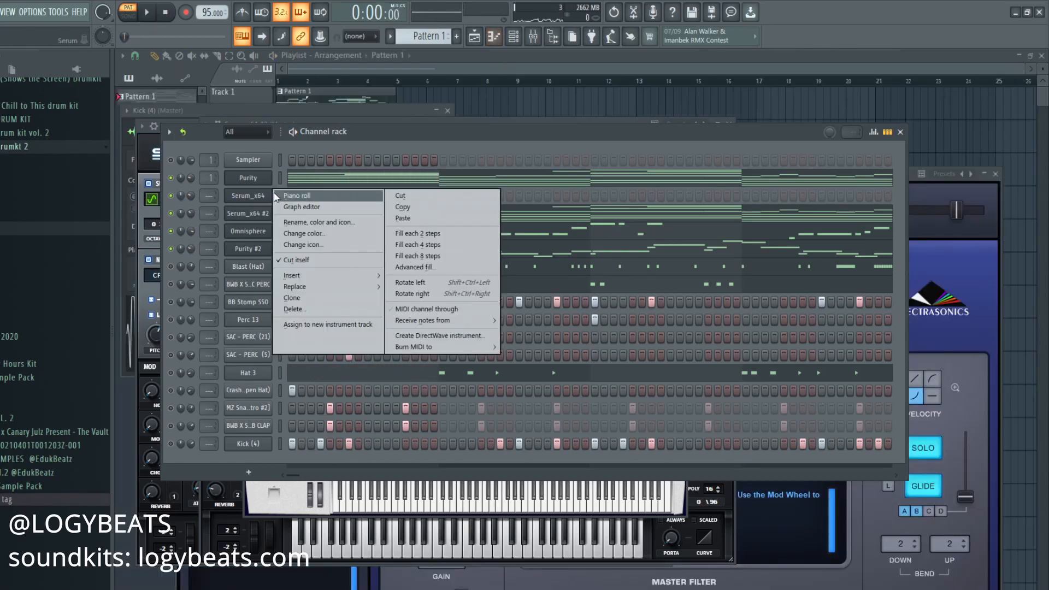
{"action": "left_click", "coordinate": [276, 193]}
{"action": "scroll", "coordinate": [213, 81], "scroll_direction": "up", "scroll_amount": 1}
{"action": "scroll", "coordinate": [227, 80], "scroll_direction": "down", "scroll_amount": 2}
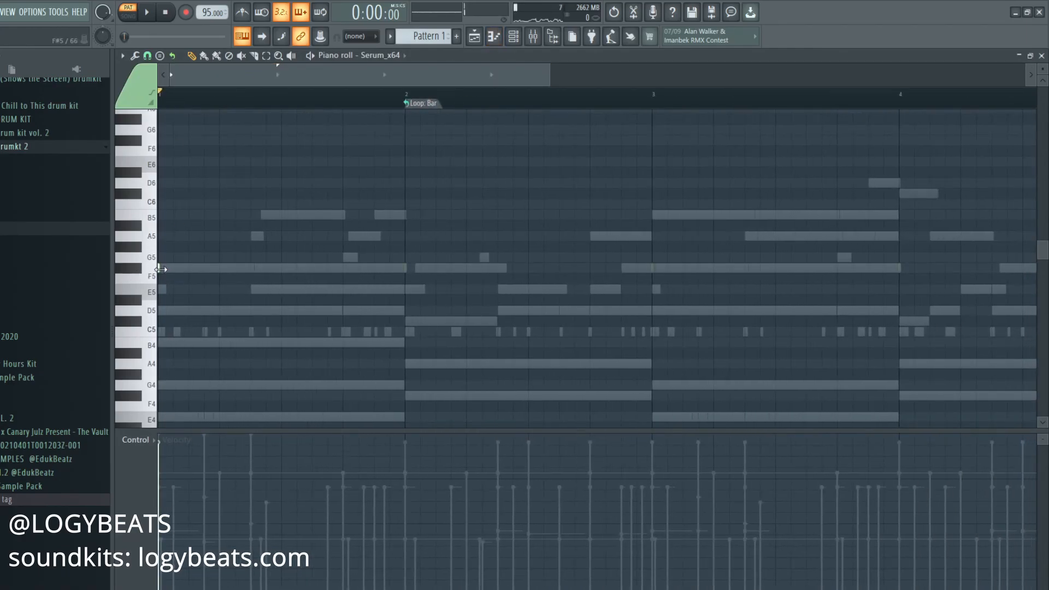
{"action": "scroll", "coordinate": [183, 235], "scroll_direction": "down", "scroll_amount": 2}
{"action": "key", "text": "space"}
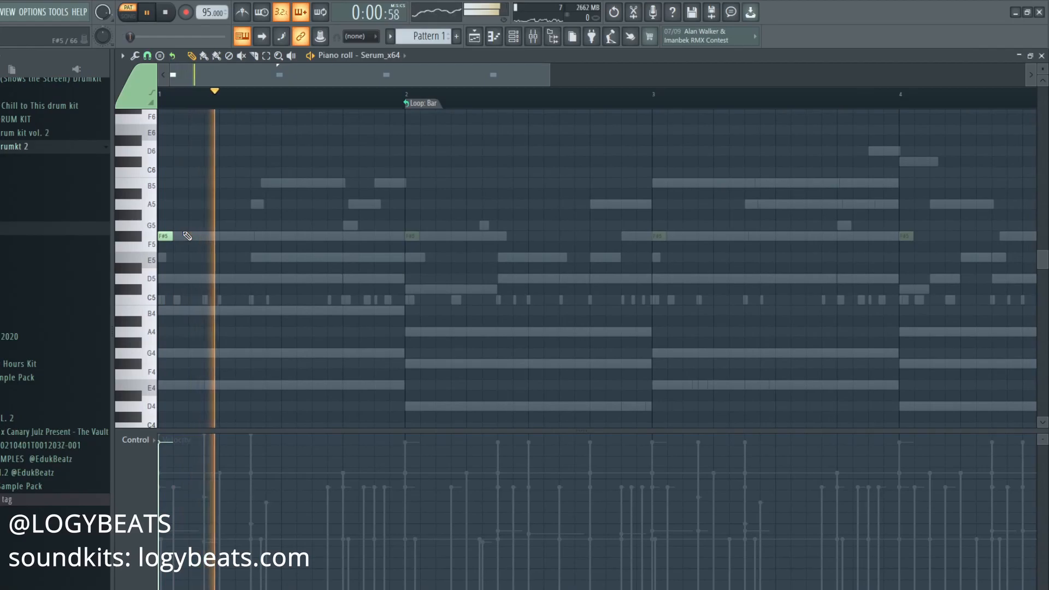
{"action": "key", "text": "space"}
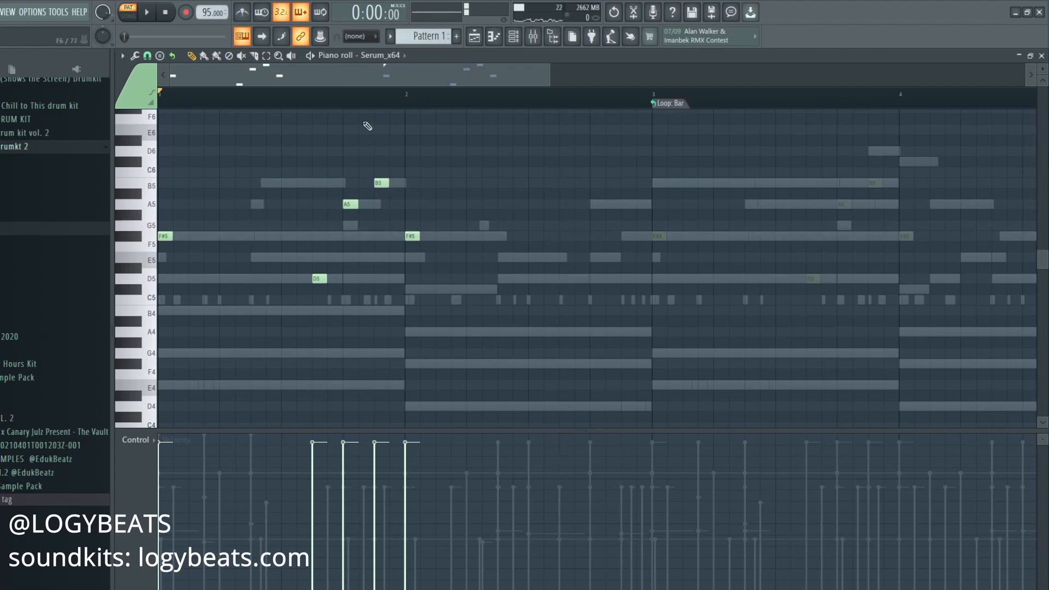
Continue the Serum_x64 melody through bar 2 with a short E5 near the middle and an A5 near the end
{"action": "scroll", "coordinate": [358, 100], "scroll_direction": "down", "scroll_amount": 4}
{"action": "key", "text": "space"}
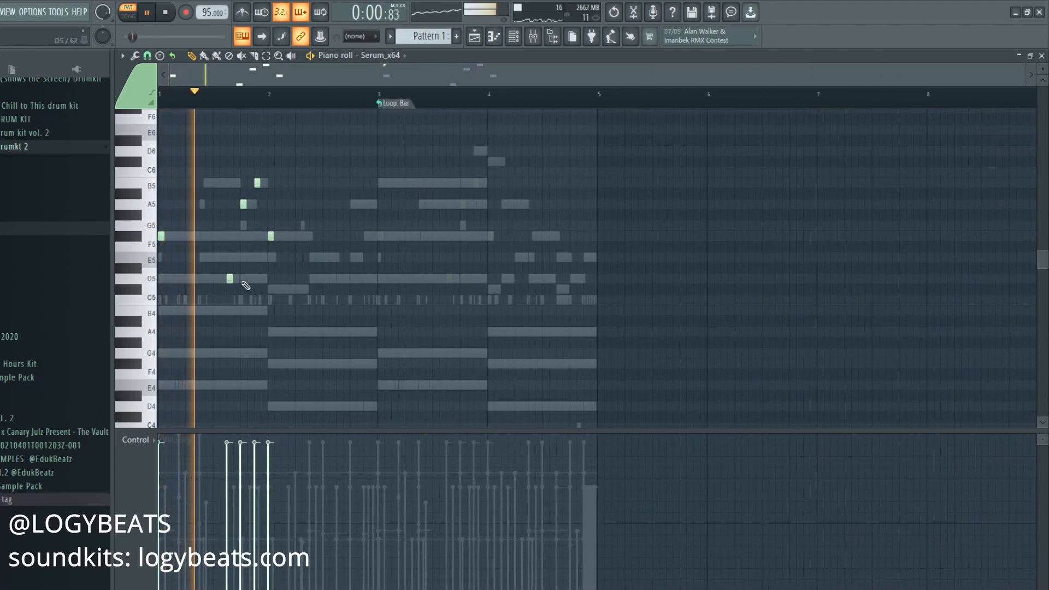
{"action": "left_click", "coordinate": [229, 278]}
{"action": "key", "text": "space"}
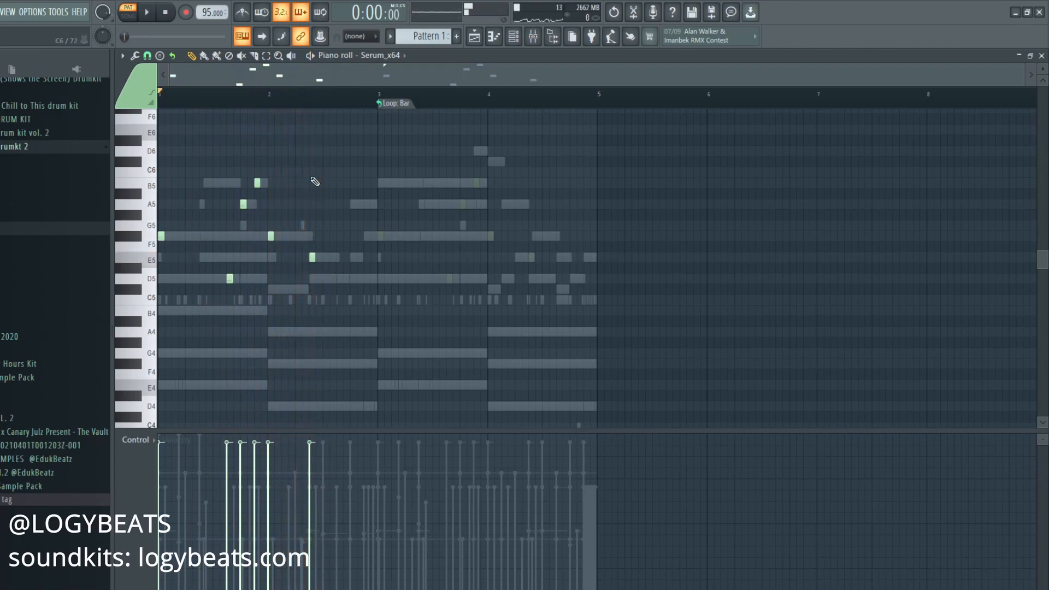
{"action": "key", "text": "space"}
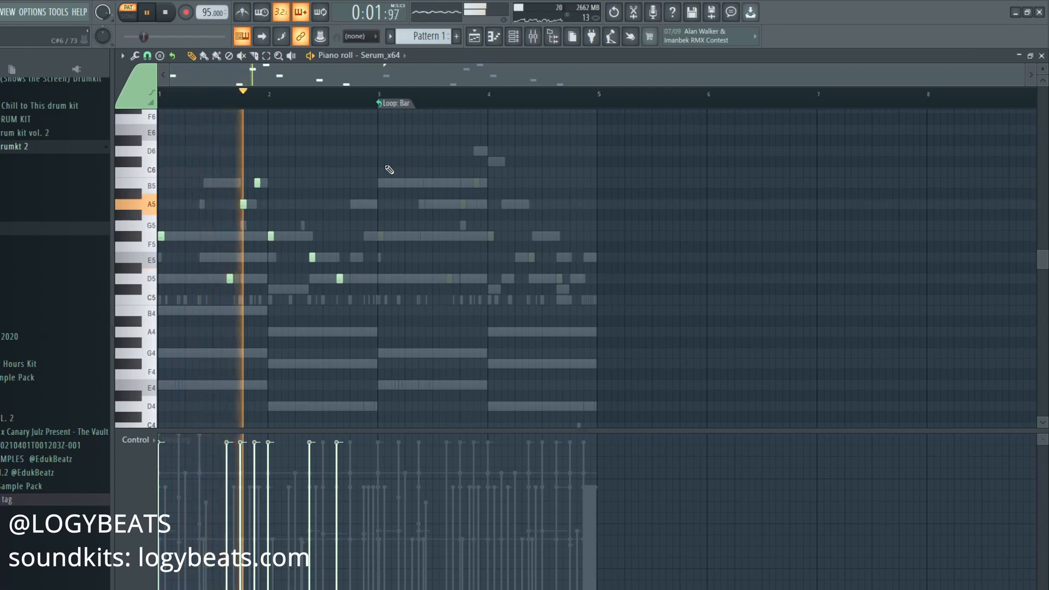
{"action": "right_click", "coordinate": [339, 278]}
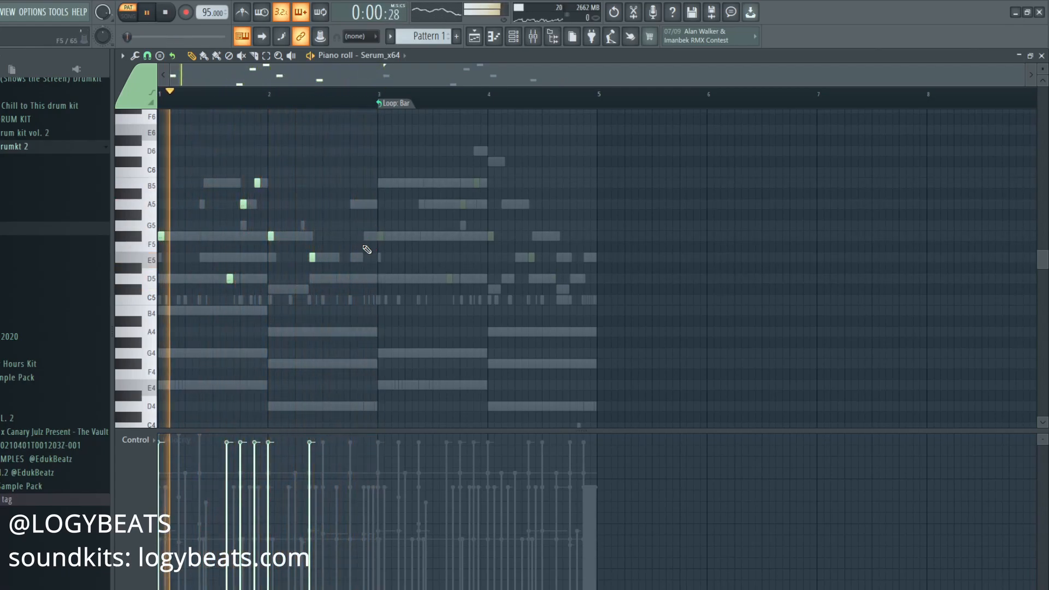
{"action": "left_click", "coordinate": [367, 203]}
{"action": "left_click", "coordinate": [343, 99]}
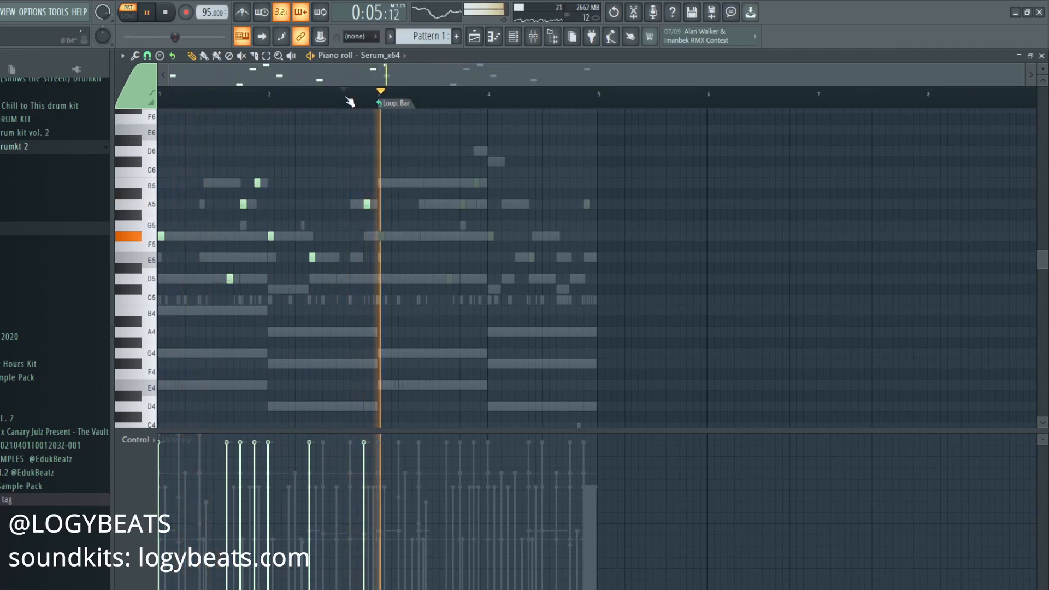
Stop playback and duplicate the two-bar Serum_x64 melody into bars 3 and 4
{"action": "key", "text": "space"}
{"action": "left_click_drag", "start_coordinate": [384, 101], "coordinate": [162, 107]}
{"action": "key", "text": "ctrl+b"}
{"action": "left_click", "coordinate": [282, 95]}
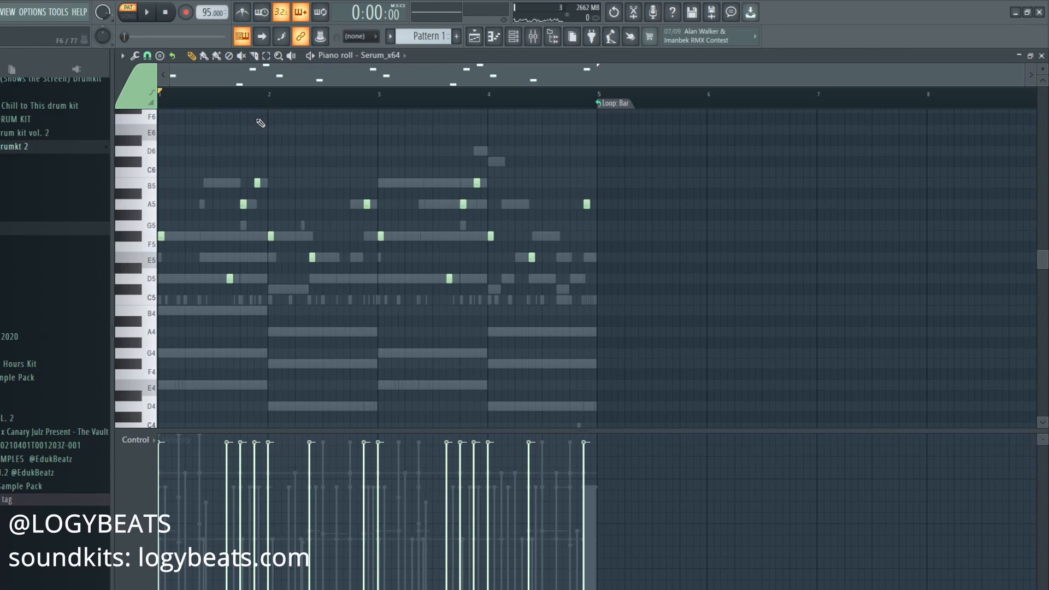
Play the four-bar melody and replace the F#5 at the start of bar 4 with C#6
{"action": "key", "text": "space"}
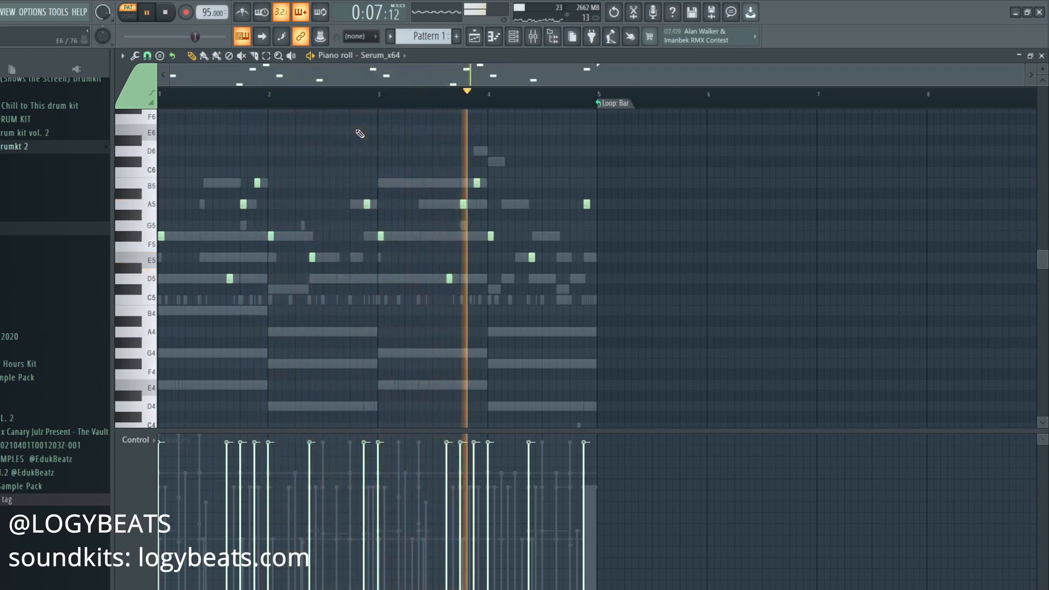
{"action": "key", "text": "space"}
{"action": "left_click", "coordinate": [425, 93]}
{"action": "key", "text": "space"}
{"action": "right_click", "coordinate": [490, 236]}
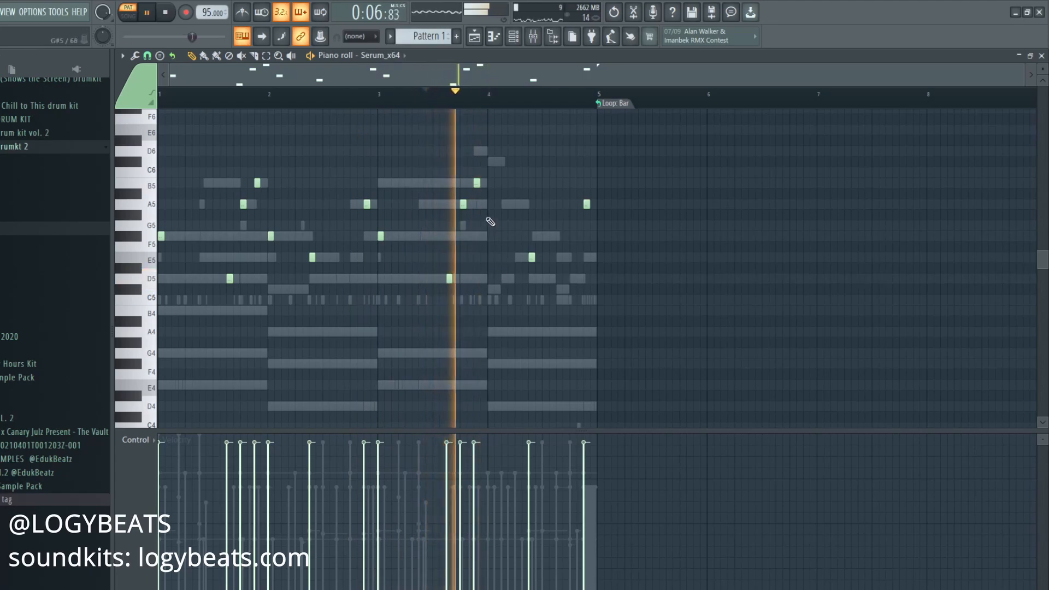
{"action": "left_click", "coordinate": [491, 161]}
{"action": "key", "text": "space"}
Replay from bar 3, add a short A5 early in bar 4 and replace the following E5 with F#5
{"action": "key", "text": "space"}
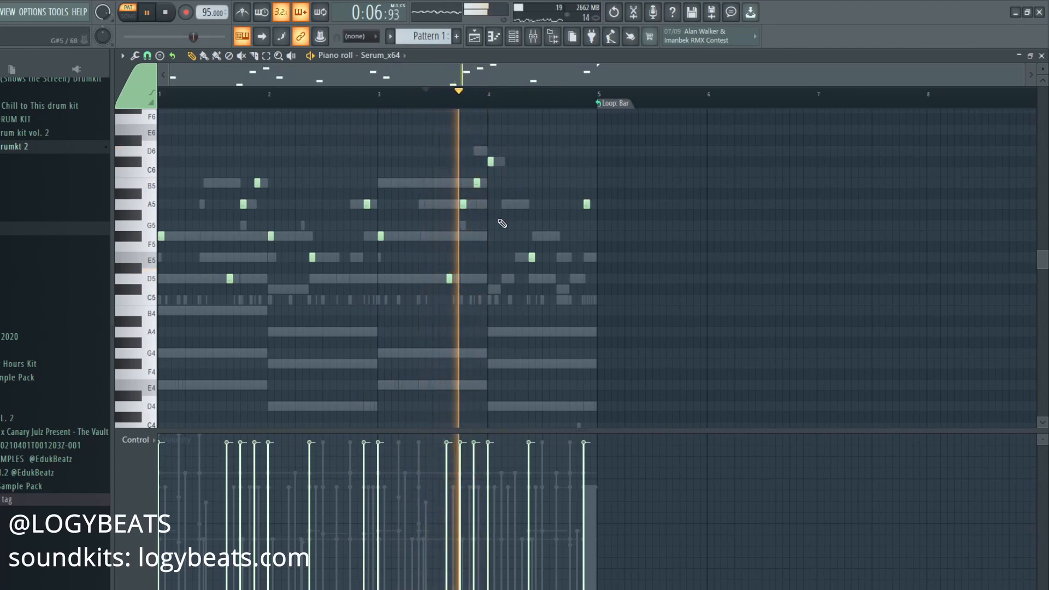
{"action": "key", "text": "space"}
{"action": "key", "text": "space"}
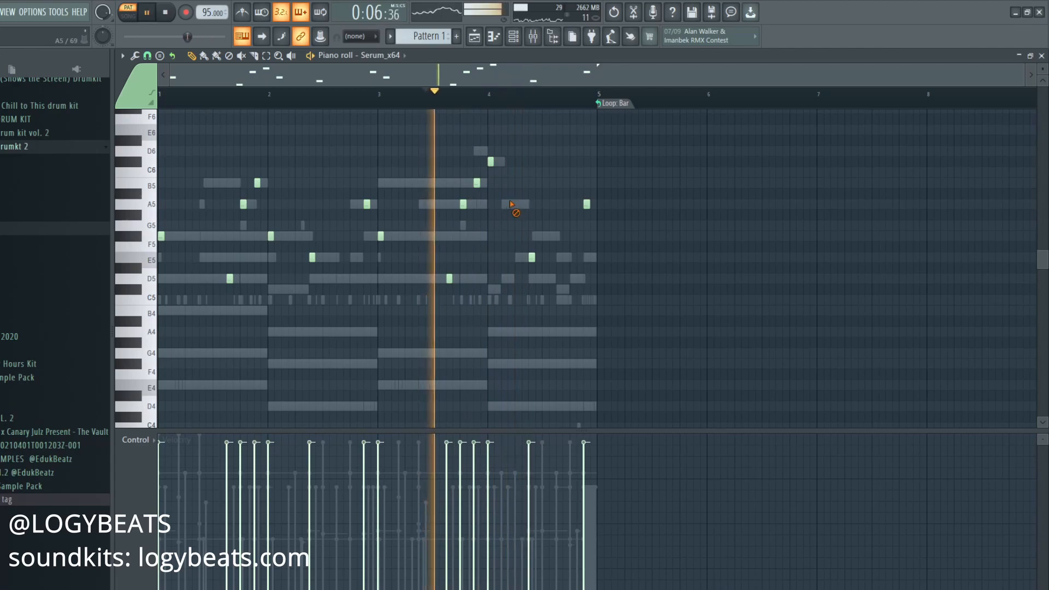
{"action": "key", "text": "space"}
{"action": "key", "text": "space"}
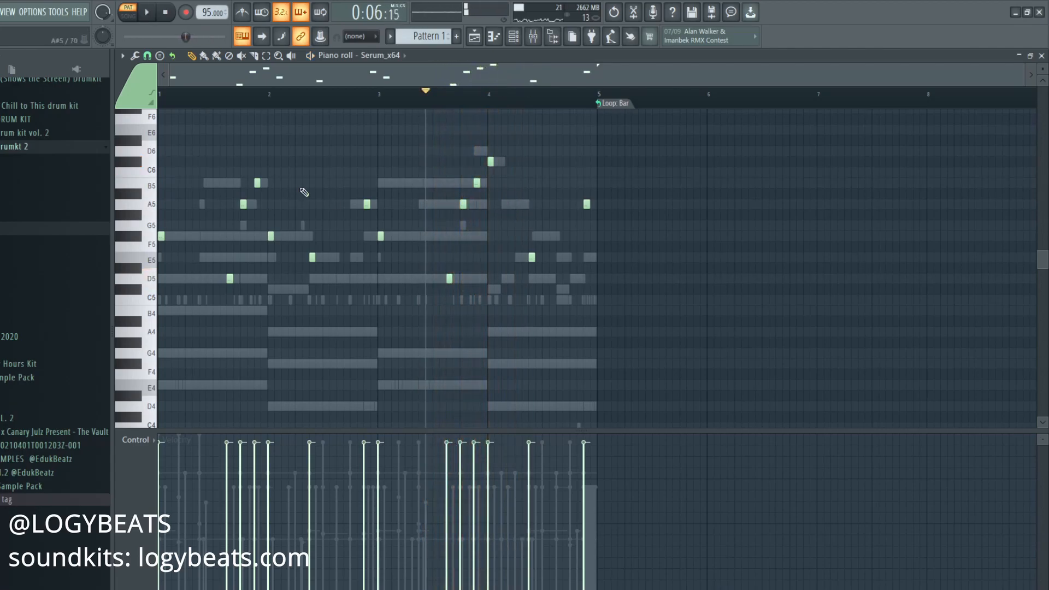
{"action": "left_click", "coordinate": [511, 204]}
{"action": "right_click", "coordinate": [532, 258]}
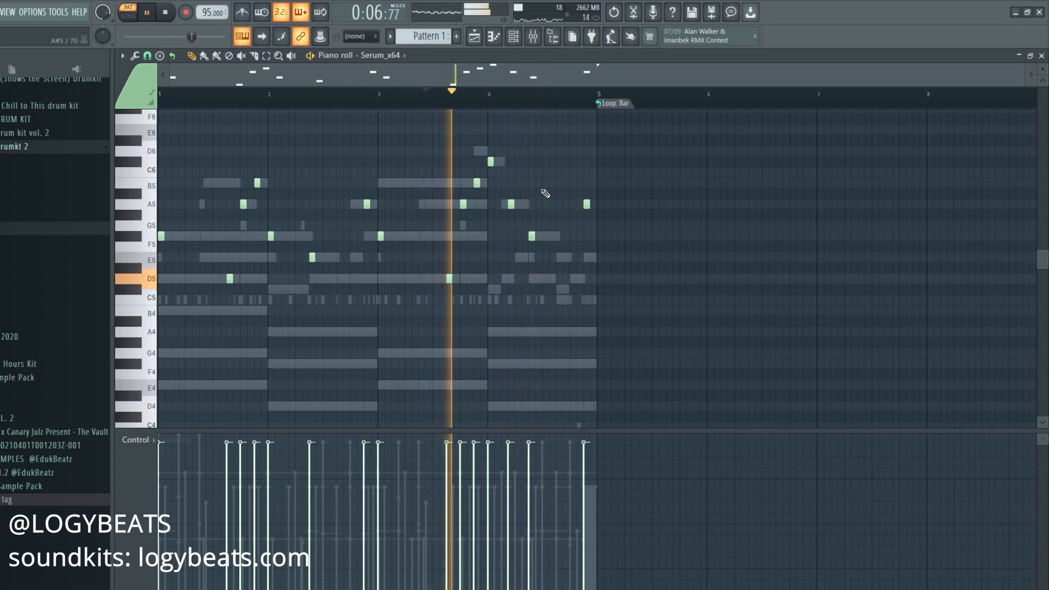
{"action": "left_click", "coordinate": [531, 236]}
Add a short E5 in the second half of bar 4 and change the bar's last note to E5
{"action": "left_click", "coordinate": [559, 258]}
{"action": "key", "text": "space"}
{"action": "key", "text": "space"}
{"action": "left_click_drag", "start_coordinate": [587, 236], "coordinate": [587, 257]}
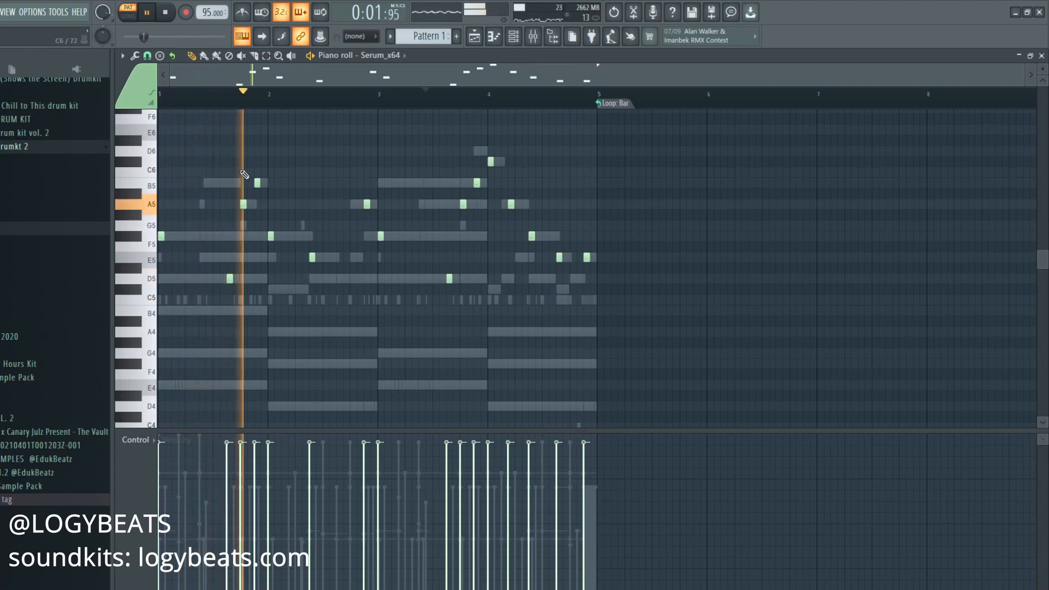
Stop playback, unmute every channel in the channel rack and play the full pattern from its start
{"action": "left_click", "coordinate": [513, 36]}
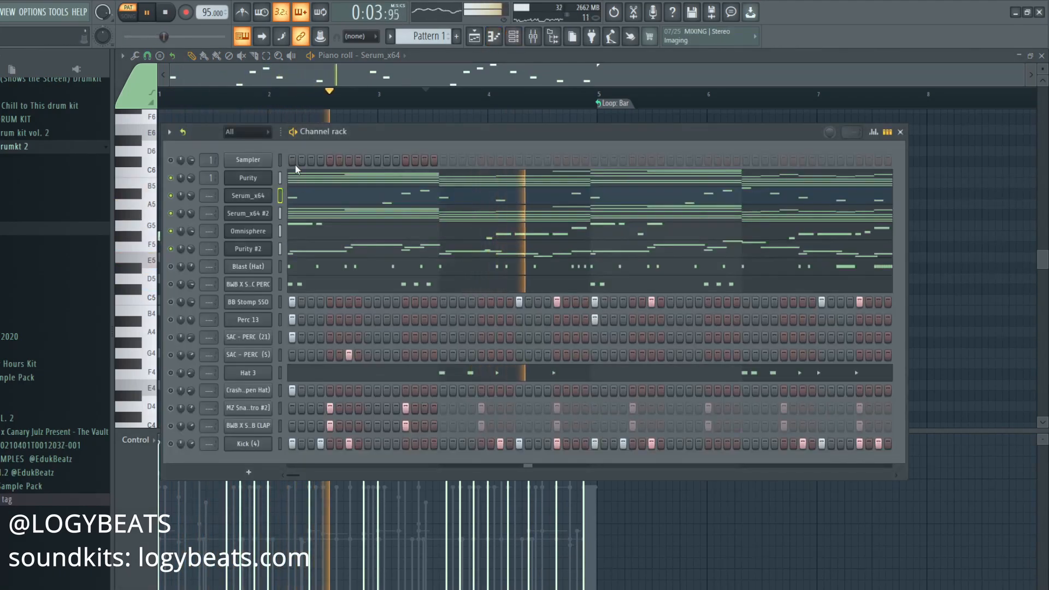
{"action": "left_click_drag", "start_coordinate": [407, 129], "coordinate": [464, 118]}
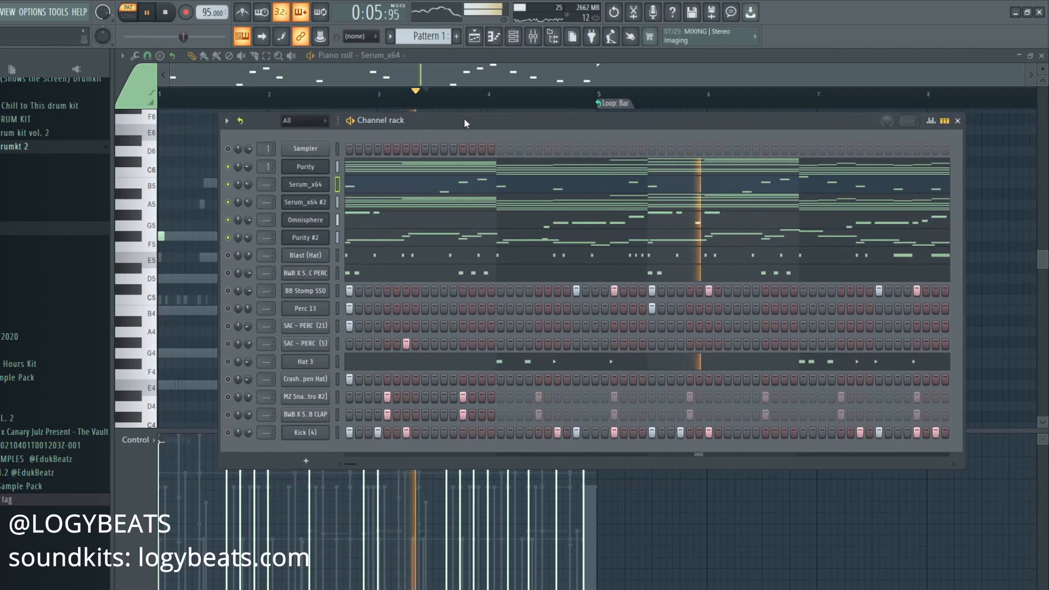
{"action": "key", "text": "space"}
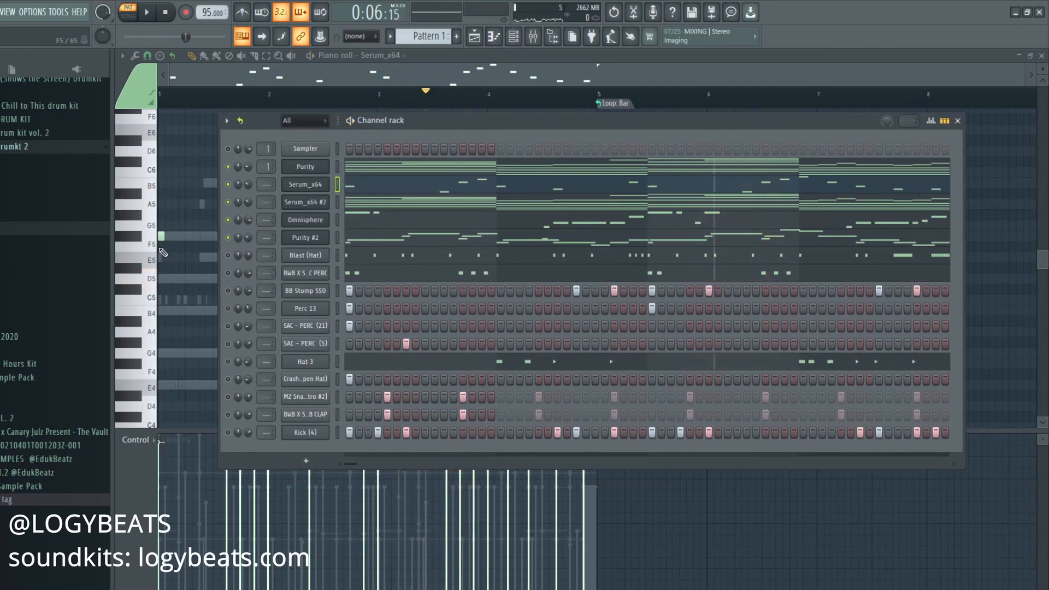
{"action": "right_click", "coordinate": [226, 240]}
{"action": "left_click", "coordinate": [230, 245]}
{"action": "right_click", "coordinate": [229, 235]}
{"action": "left_click", "coordinate": [239, 244]}
{"action": "left_click", "coordinate": [166, 13]}
{"action": "key", "text": "space"}
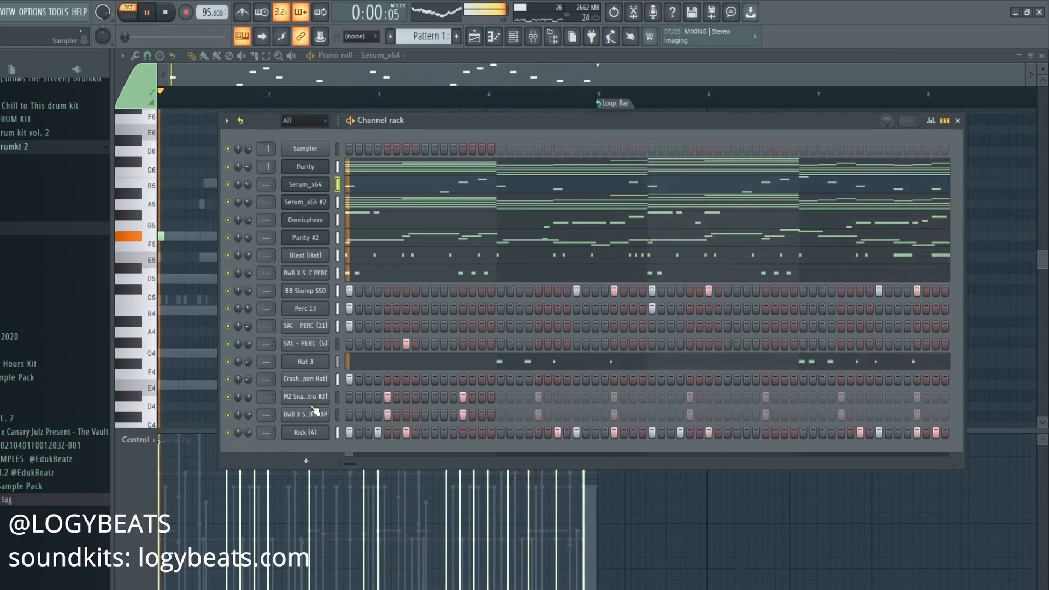
{"action": "key", "text": "space"}
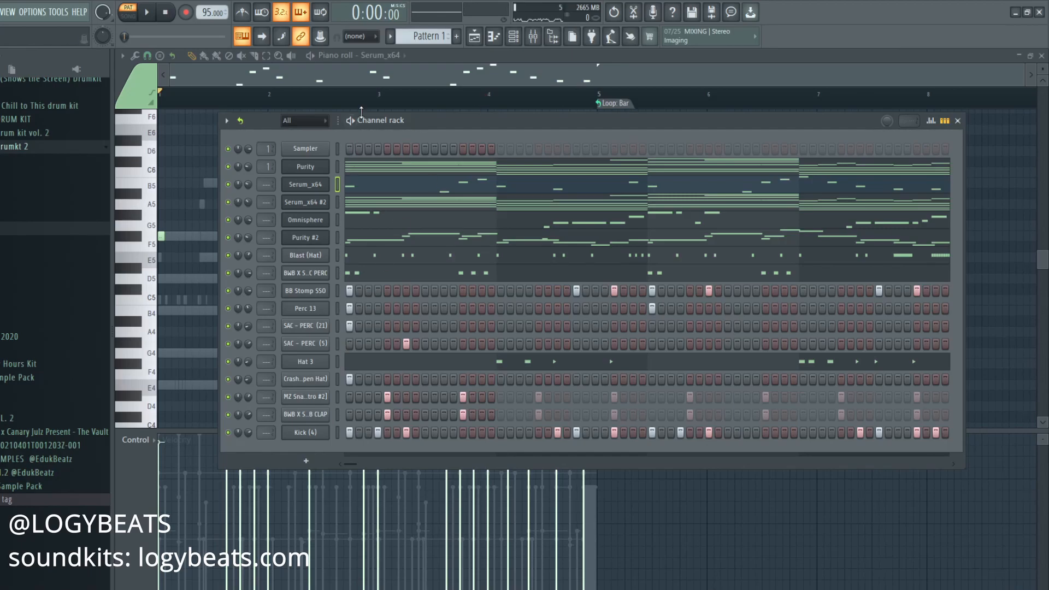
Show the playlist and split Pattern 1 by channel
{"action": "key", "text": "F5"}
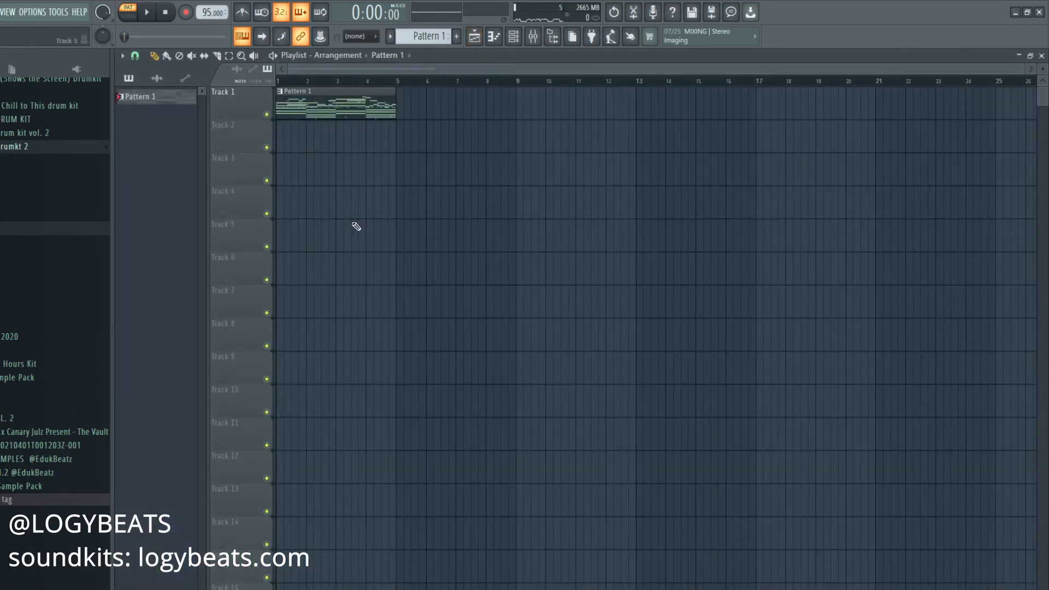
{"action": "left_click", "coordinate": [6, 26]}
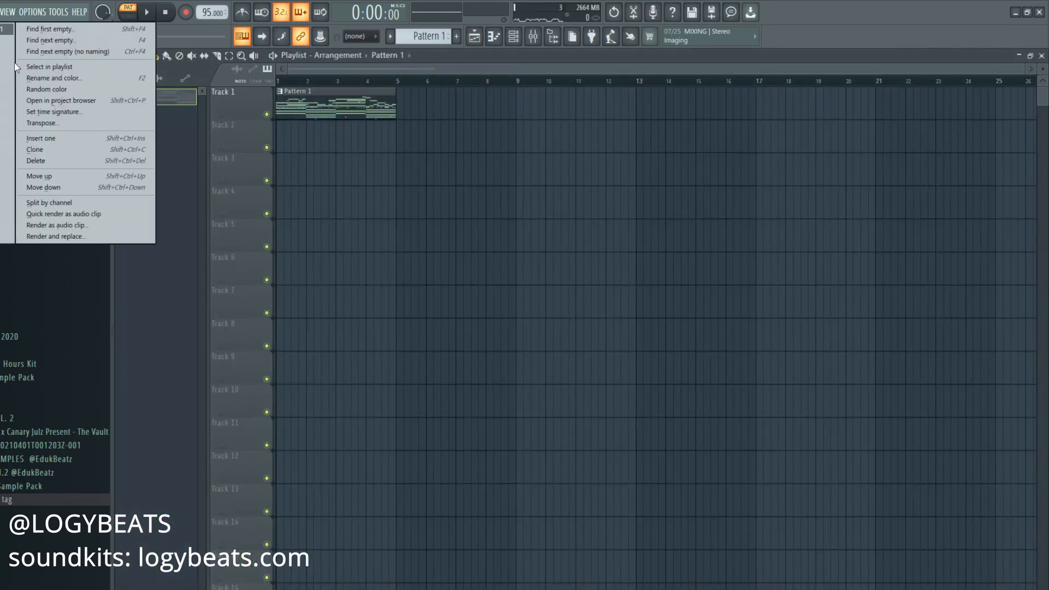
{"action": "left_click", "coordinate": [51, 202]}
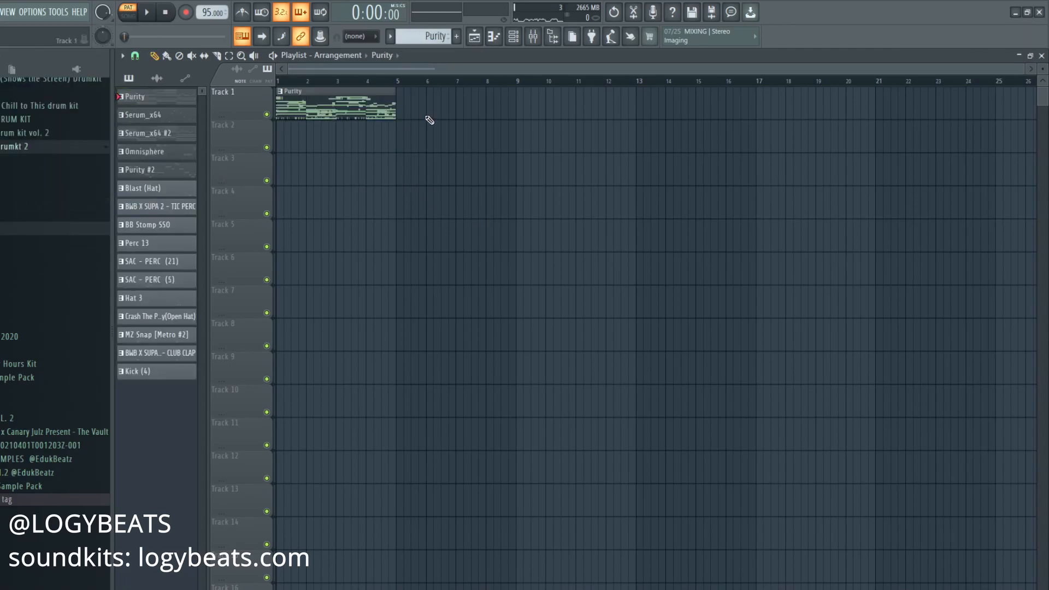
Delete the original clip on Track 1 and place all the split patterns at bar 1 on Tracks 1 to 16
{"action": "right_click", "coordinate": [363, 109]}
{"action": "left_click", "coordinate": [149, 371], "text": "shift"}
{"action": "left_click_drag", "start_coordinate": [149, 371], "coordinate": [279, 102]}
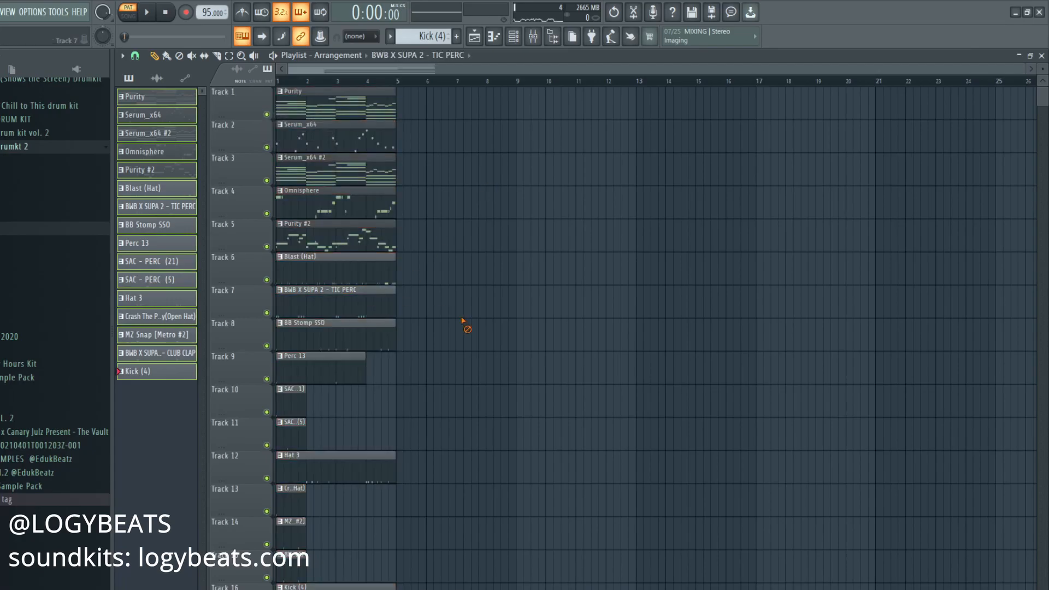
Extend the short Perc 13, SAC - PERC, Crash The Party, MZ Snap and CLUB CLAP clips to the full four bars
{"action": "left_click", "coordinate": [513, 37]}
{"action": "key", "text": "F6"}
{"action": "scroll", "coordinate": [378, 272], "scroll_direction": "down", "scroll_amount": 3}
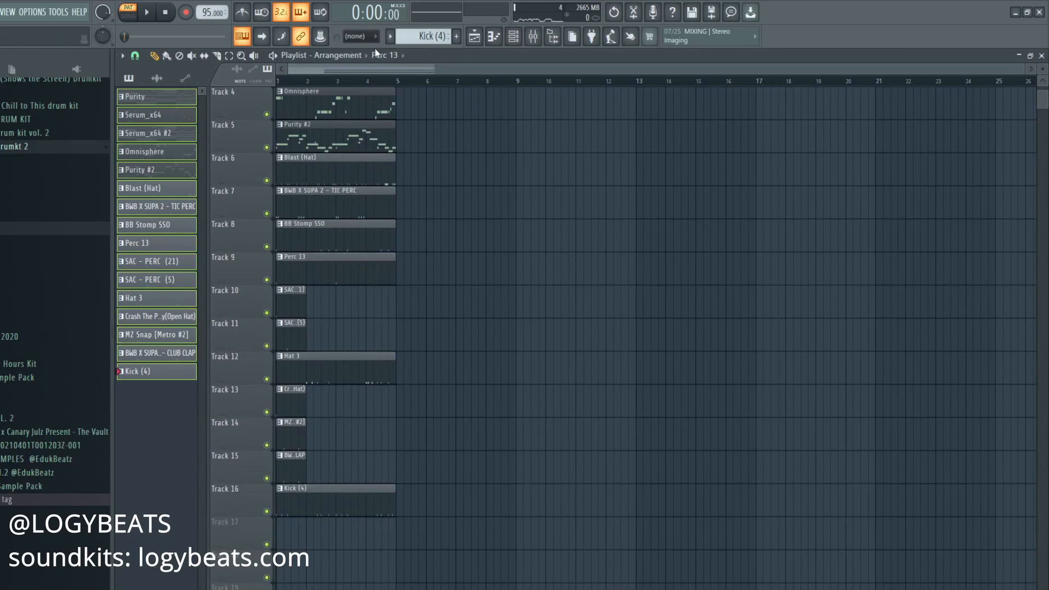
{"action": "scroll", "coordinate": [371, 88], "scroll_direction": "down", "scroll_amount": 1}
{"action": "scroll", "coordinate": [377, 82], "scroll_direction": "up", "scroll_amount": 1}
{"action": "scroll", "coordinate": [482, 304], "scroll_direction": "up", "scroll_amount": 1}
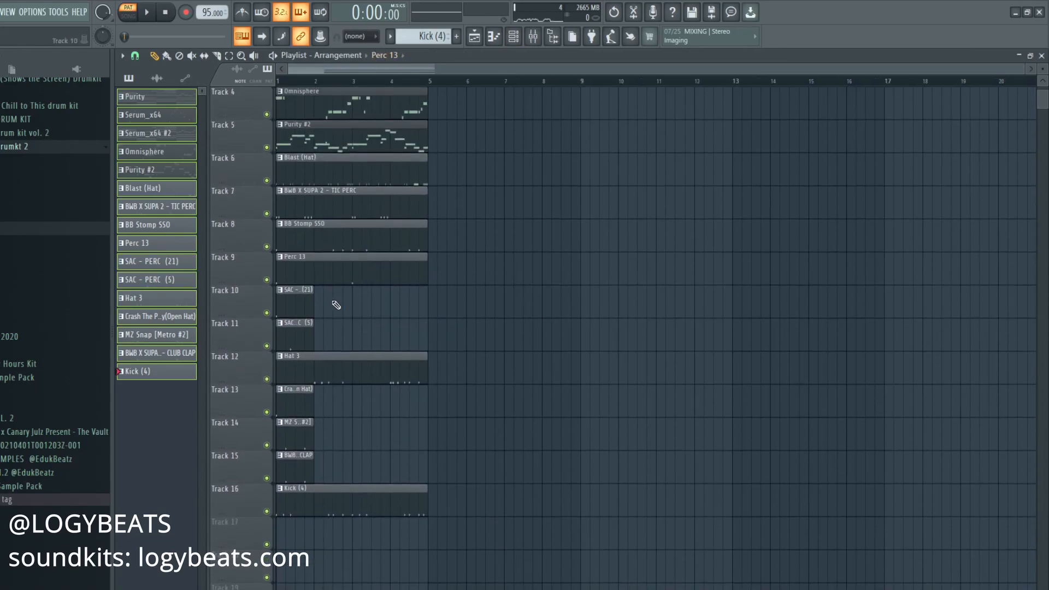
{"action": "left_click_drag", "start_coordinate": [317, 333], "coordinate": [415, 328]}
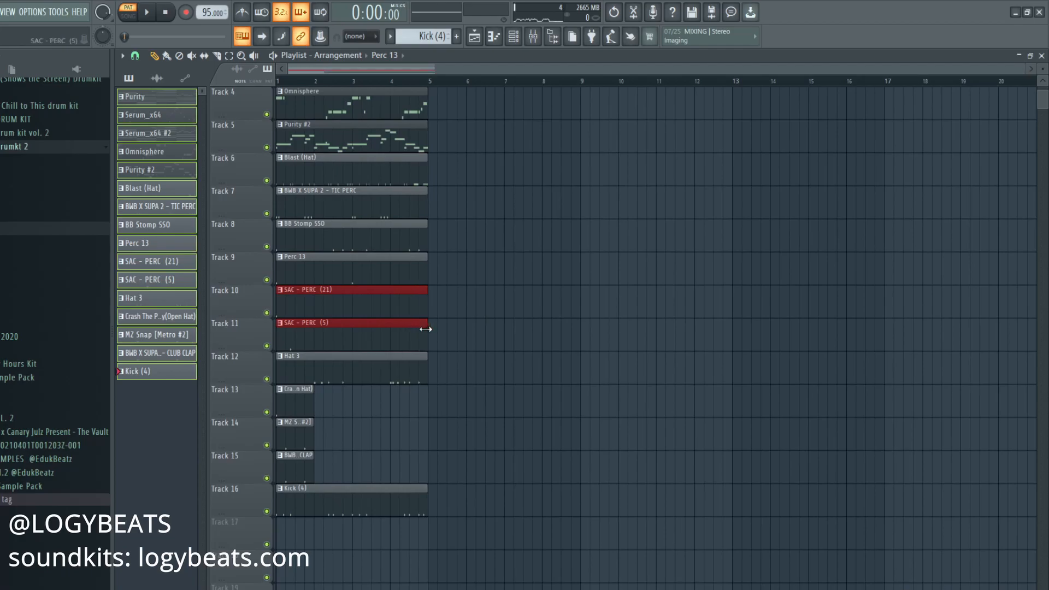
{"action": "left_click_drag", "start_coordinate": [314, 461], "coordinate": [381, 462]}
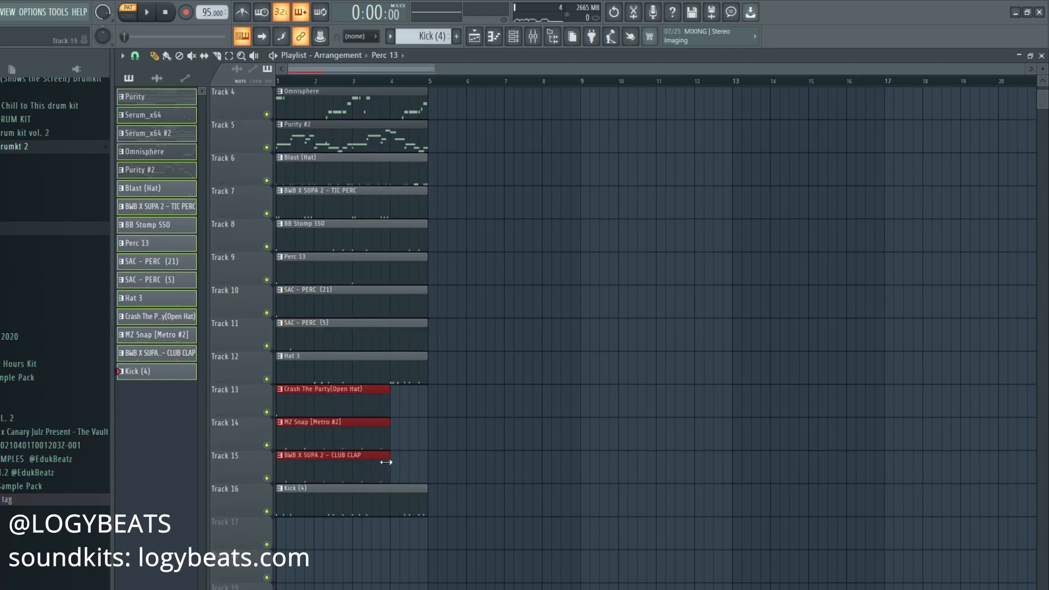
Select all playlist clips and duplicate the four-bar block three times to fill bars 1 to 16
{"action": "key", "text": "ctrl+a"}
{"action": "scroll", "coordinate": [443, 525], "scroll_direction": "up", "scroll_amount": 1}
{"action": "key", "text": "ctrl+b"}
{"action": "key", "text": "ctrl+b"}
{"action": "key", "text": "ctrl+b"}
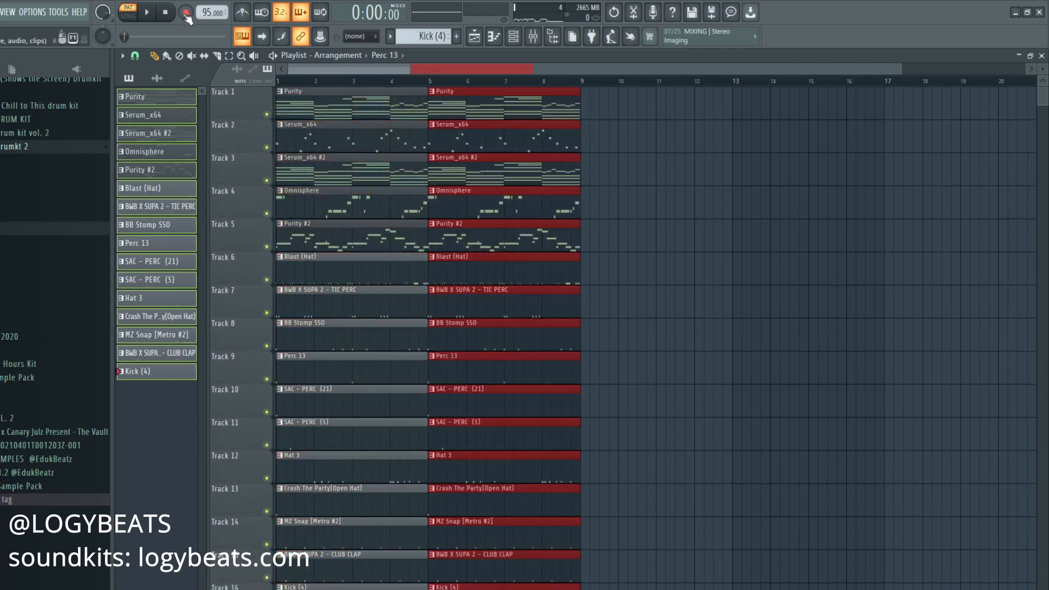
{"action": "scroll", "coordinate": [380, 86], "scroll_direction": "down", "scroll_amount": 1}
{"action": "scroll", "coordinate": [380, 86], "scroll_direction": "down", "scroll_amount": 1}
{"action": "left_click", "coordinate": [665, 183], "text": "ctrl"}
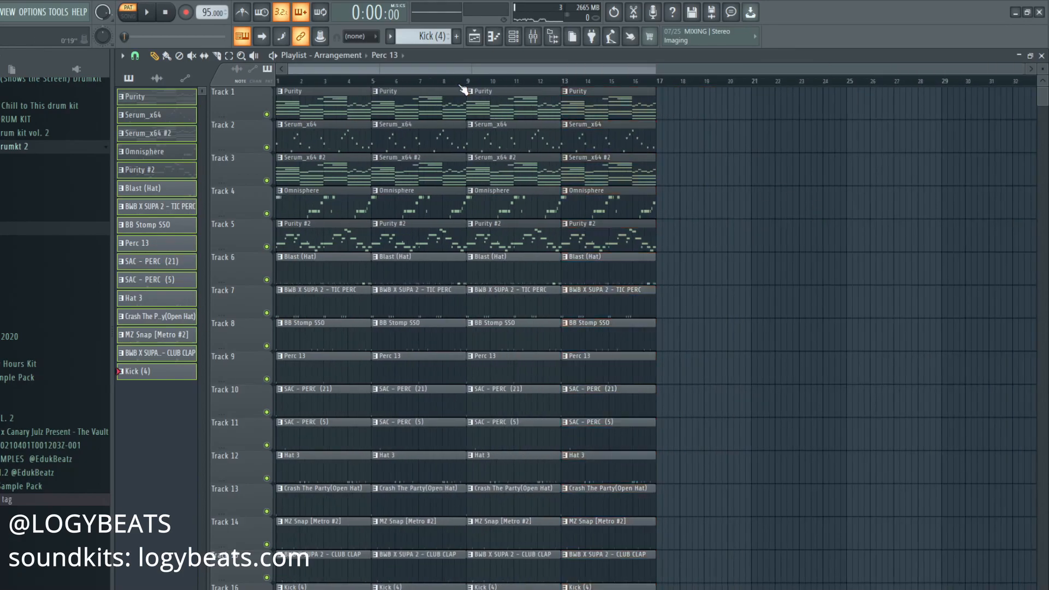
Delete the drum and percussion clips from bars 1 to 8 and every melodic clip except Purity from bars 1 to 4
{"action": "left_click", "coordinate": [513, 38]}
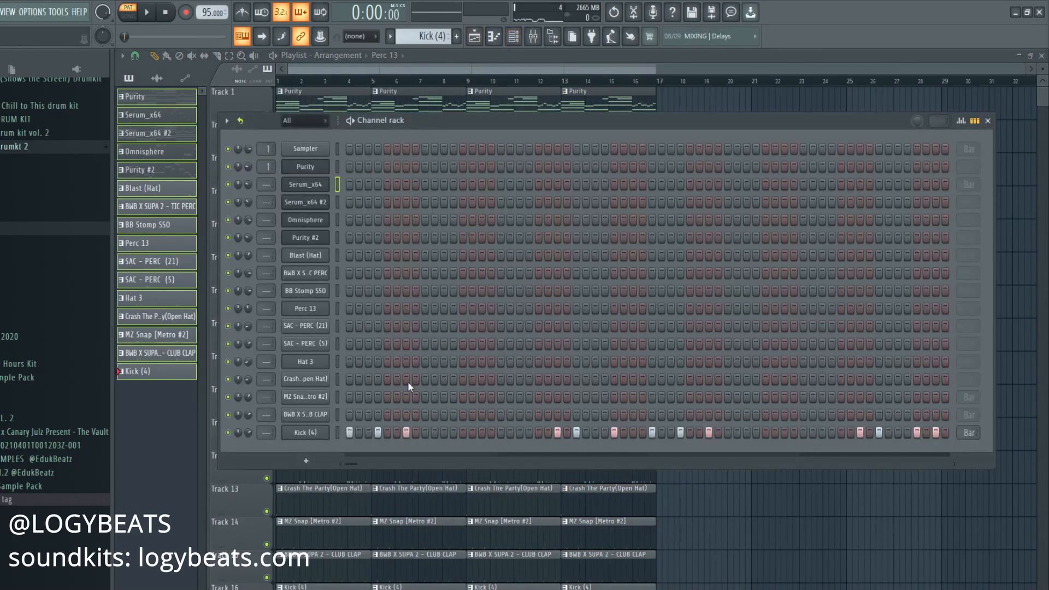
{"action": "key", "text": "F6"}
{"action": "scroll", "coordinate": [672, 171], "scroll_direction": "down", "scroll_amount": 5}
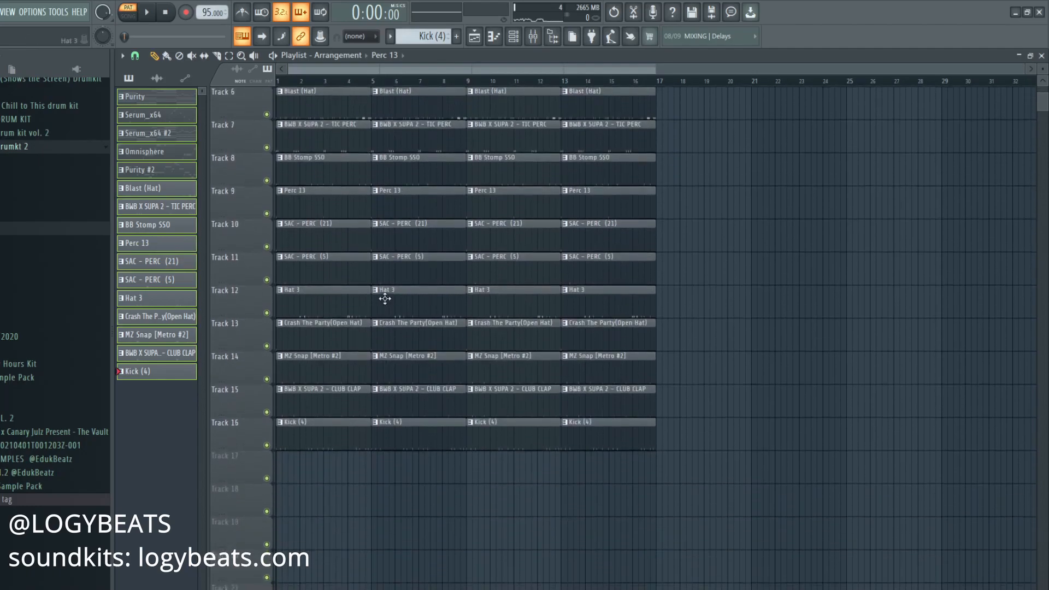
{"action": "scroll", "coordinate": [333, 262], "scroll_direction": "up", "scroll_amount": 4}
{"action": "left_click_drag", "start_coordinate": [326, 445], "coordinate": [347, 244]}
{"action": "mouse_move", "coordinate": [417, 237]}
{"action": "left_mouse_down"}
{"action": "mouse_move", "coordinate": [410, 563]}
{"action": "mouse_move", "coordinate": [334, 381]}
{"action": "left_mouse_up"}
{"action": "scroll", "coordinate": [334, 381], "scroll_direction": "up", "scroll_amount": 1}
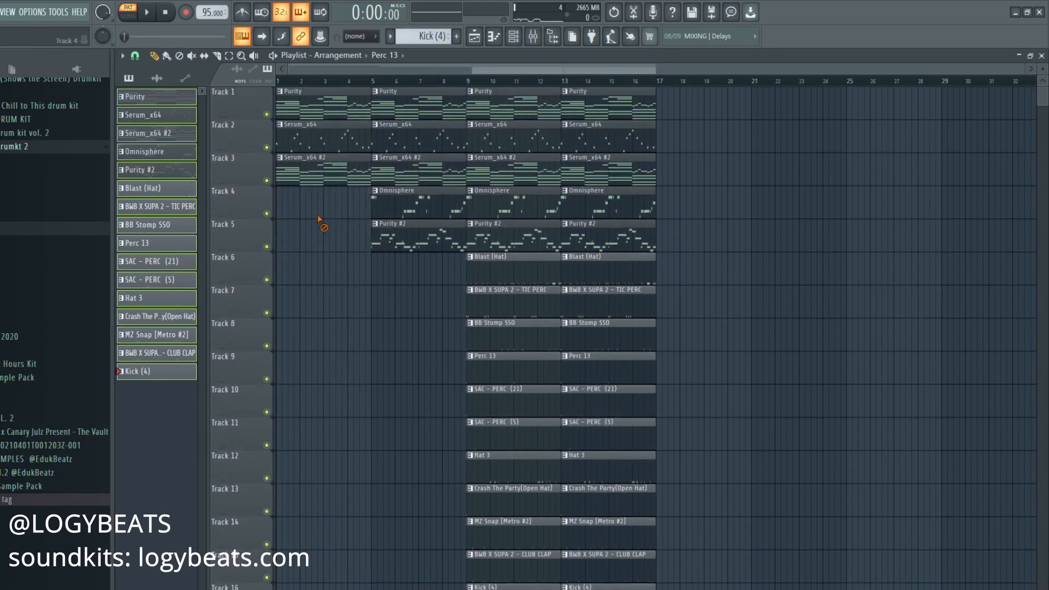
{"action": "left_click_drag", "start_coordinate": [322, 181], "coordinate": [305, 286]}
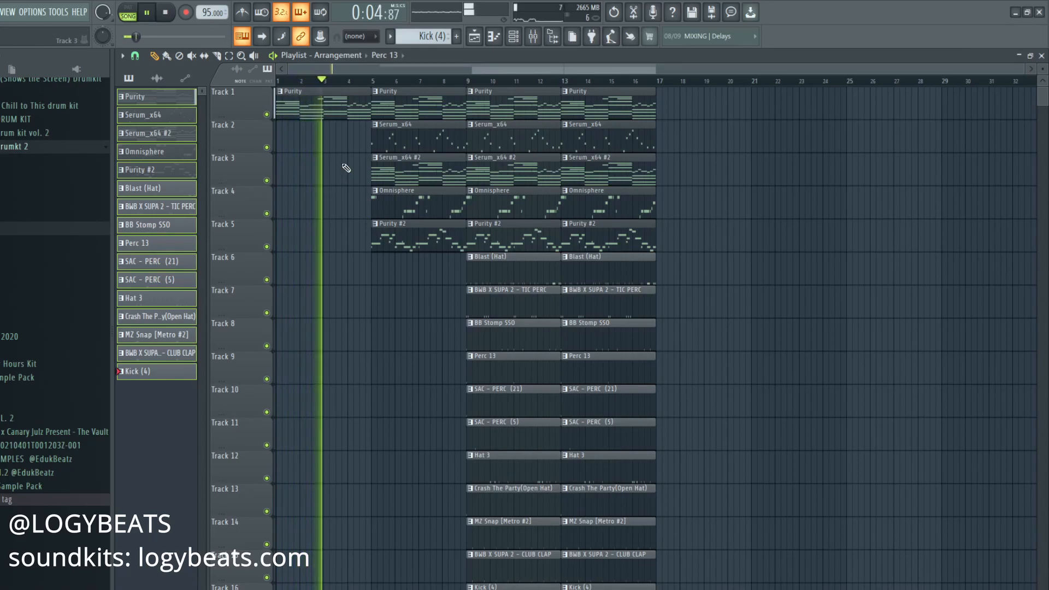
Replace the Purity clip in bars 1 to 4 with Serum_x64 #2 and Omnisphere clips on Tracks 3 and 4
{"action": "right_click", "coordinate": [293, 104]}
{"action": "key", "text": "space"}
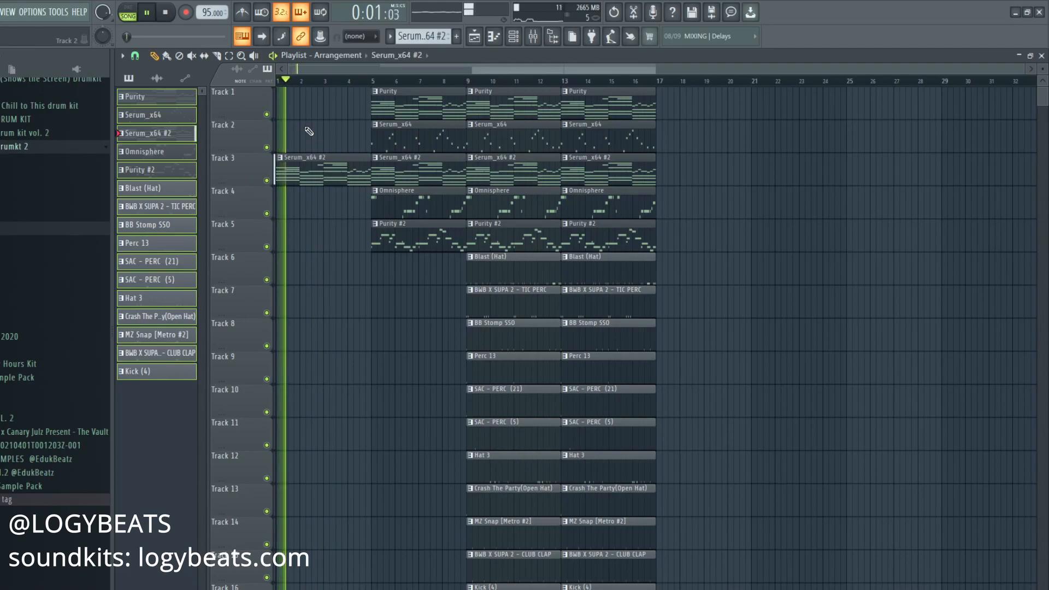
{"action": "left_click", "coordinate": [387, 202]}
{"action": "left_click", "coordinate": [289, 204]}
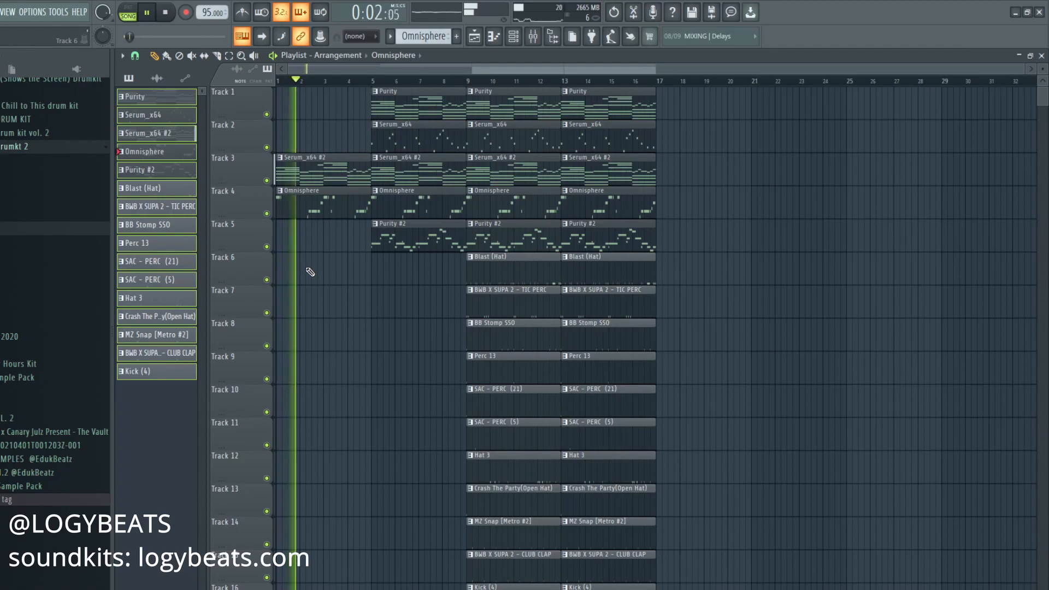
Delete the Serum_x64 clip from bars 5 to 8 and replay the arrangement from the start
{"action": "right_click", "coordinate": [417, 144]}
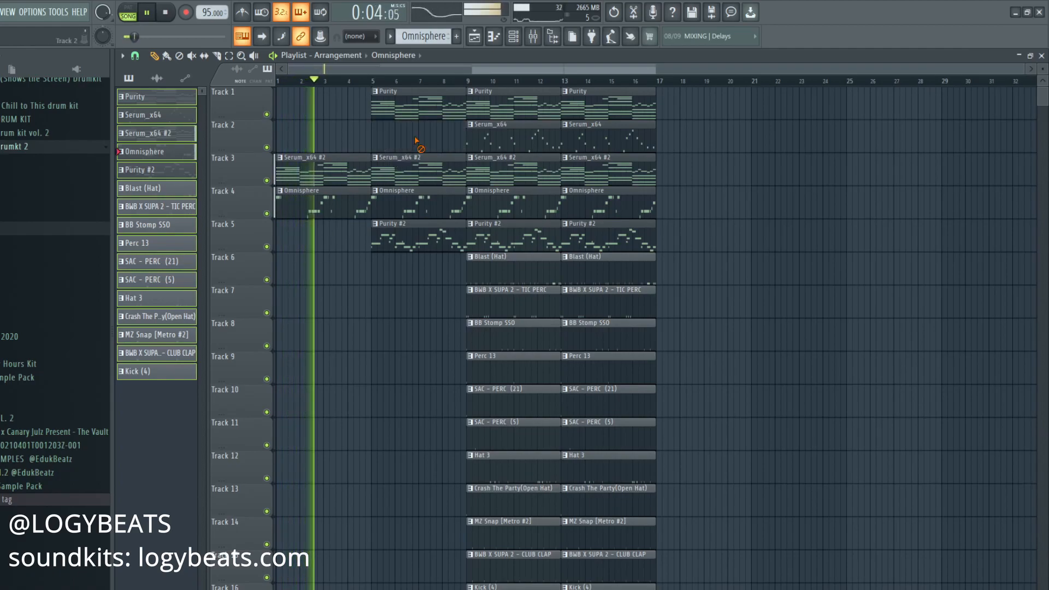
{"action": "scroll", "coordinate": [382, 276], "scroll_direction": "down", "scroll_amount": 3}
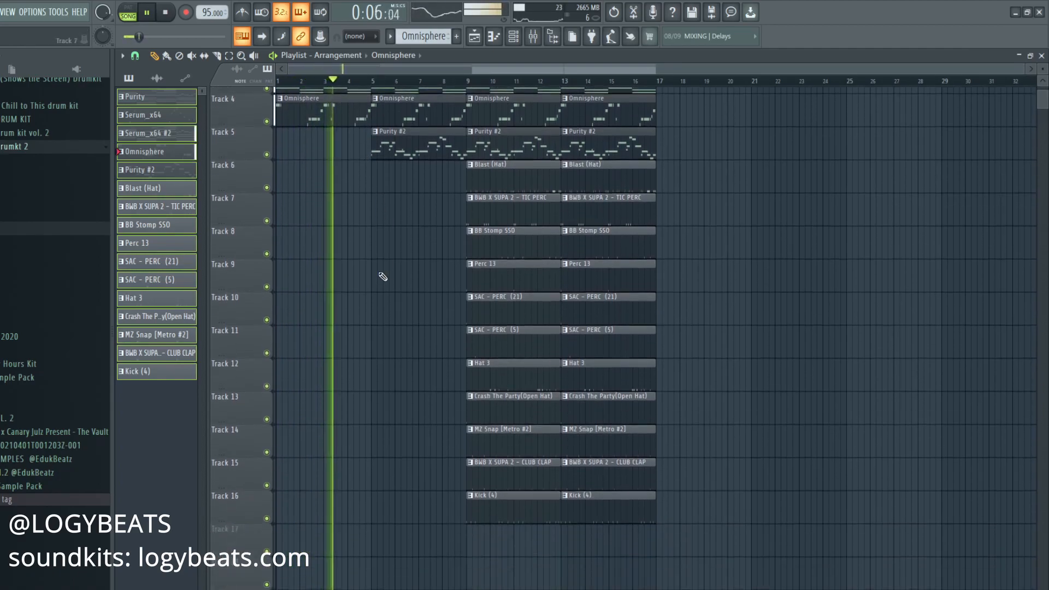
{"action": "scroll", "coordinate": [390, 285], "scroll_direction": "up", "scroll_amount": 2}
{"action": "key", "text": "space"}
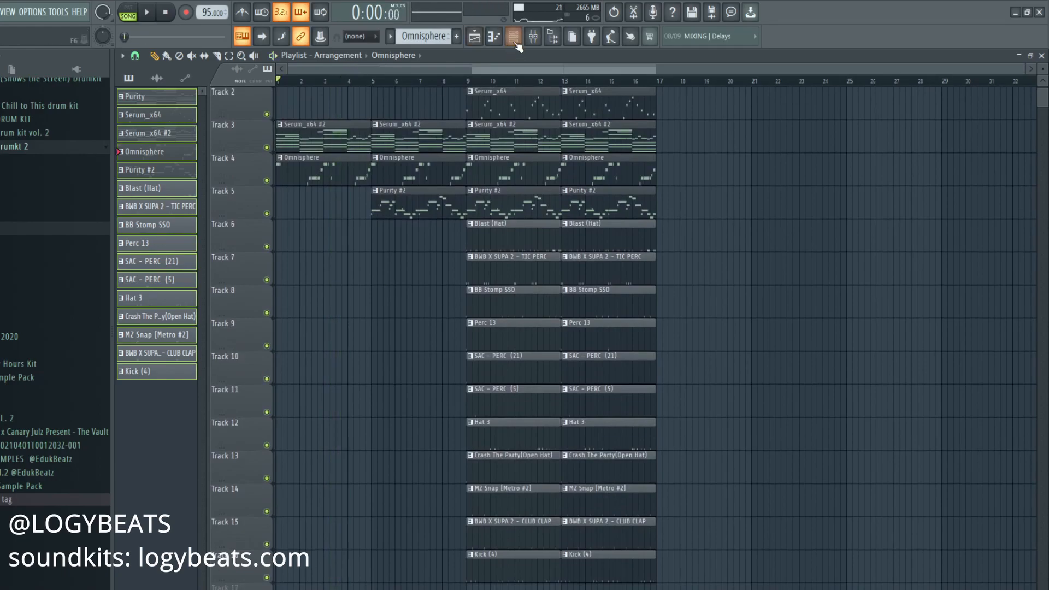
{"action": "key", "text": "F6"}
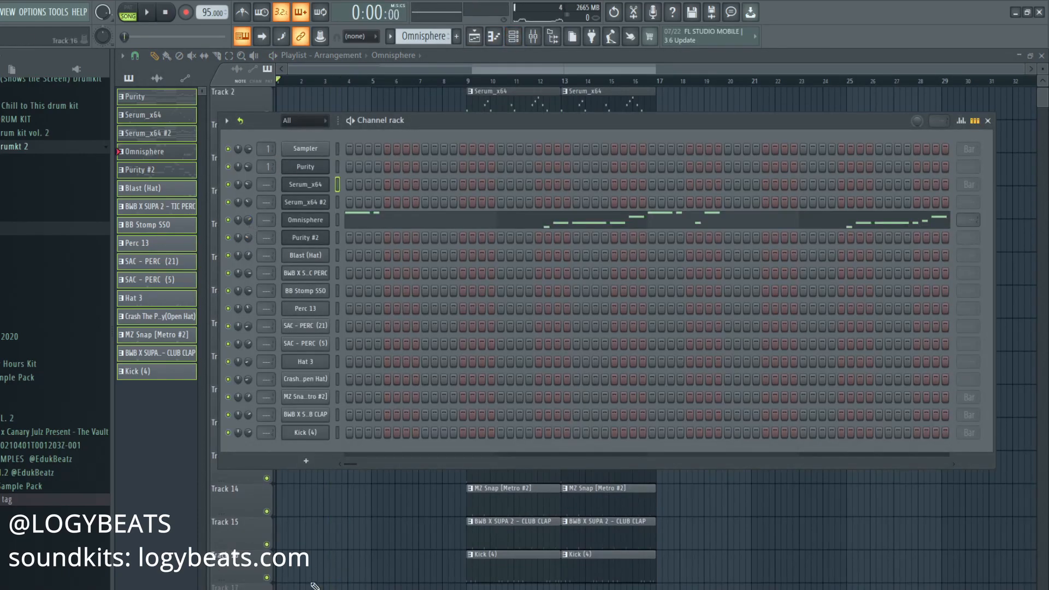
{"action": "key", "text": "F6"}
{"action": "key", "text": "space"}
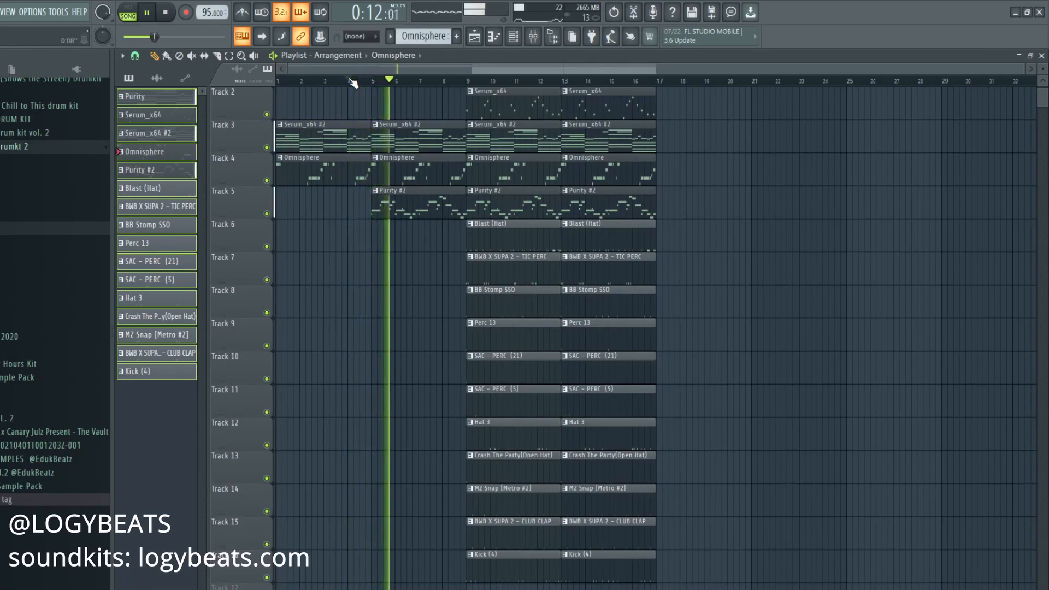
Add Perc 13 and SAC - PERC (21) clips in bars 5 to 8 on Tracks 9 and 10
{"action": "left_click", "coordinate": [520, 347]}
{"action": "left_click", "coordinate": [374, 341]}
{"action": "left_click", "coordinate": [365, 81]}
{"action": "left_click", "coordinate": [513, 382]}
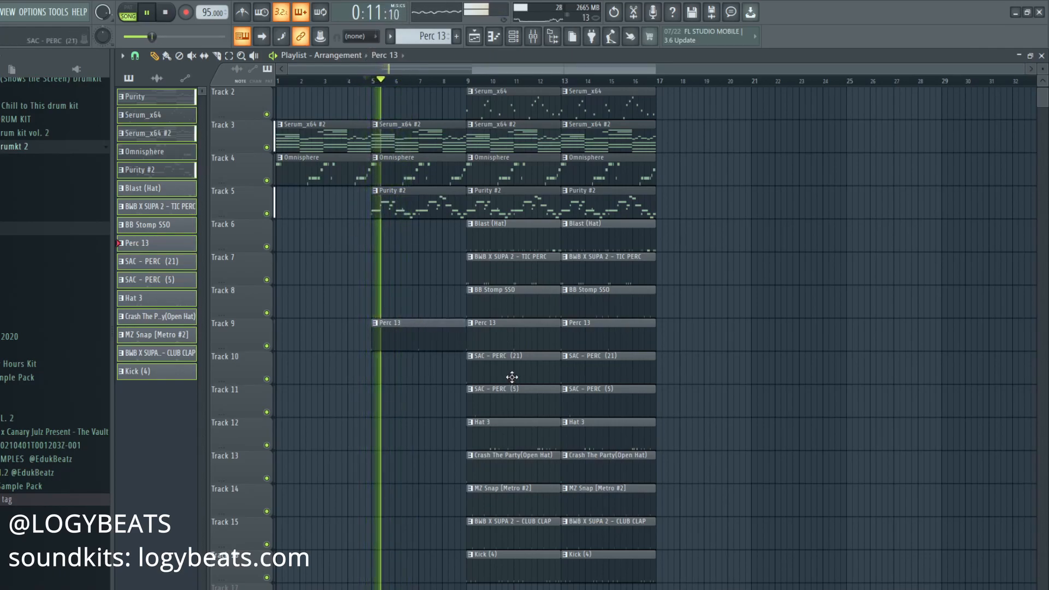
{"action": "left_click", "coordinate": [368, 384]}
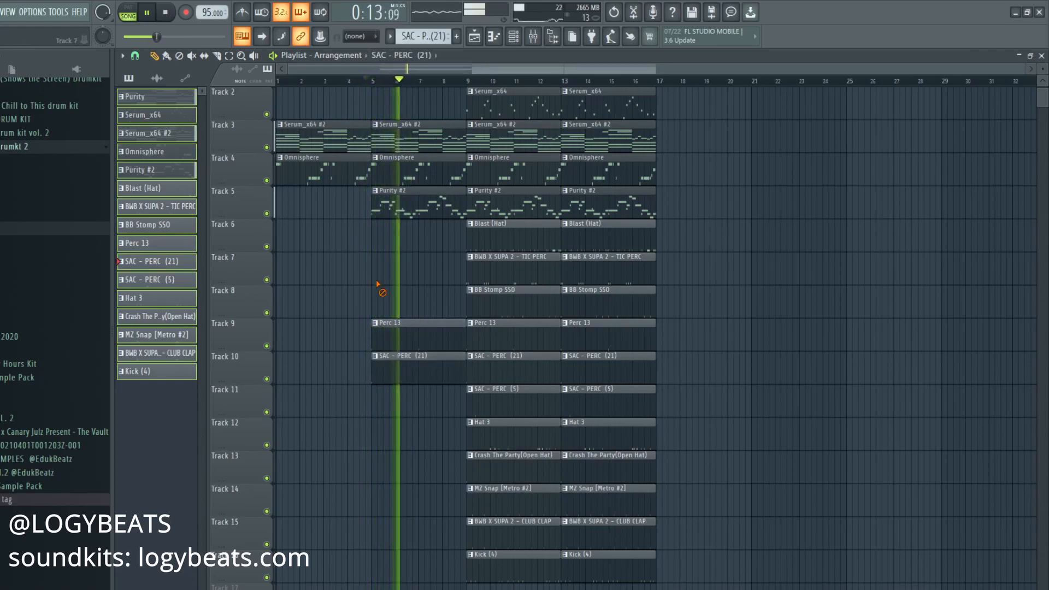
Add BB Stomp SSO, SAC - PERC (5) and Crash The Party(Open Hat) clips in bars 5 to 8 and replay from bar 3
{"action": "left_click", "coordinate": [316, 81]}
{"action": "left_click", "coordinate": [497, 309]}
{"action": "left_click", "coordinate": [375, 301]}
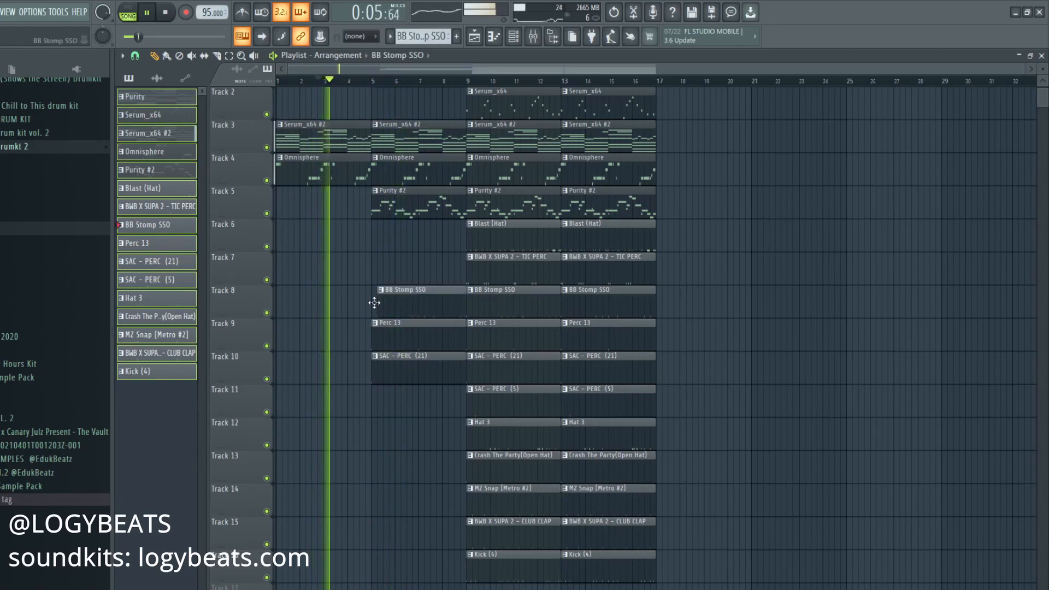
{"action": "left_click", "coordinate": [496, 418]}
{"action": "left_click", "coordinate": [379, 415]}
{"action": "scroll", "coordinate": [415, 448], "scroll_direction": "down", "scroll_amount": 1}
{"action": "left_click", "coordinate": [481, 405]}
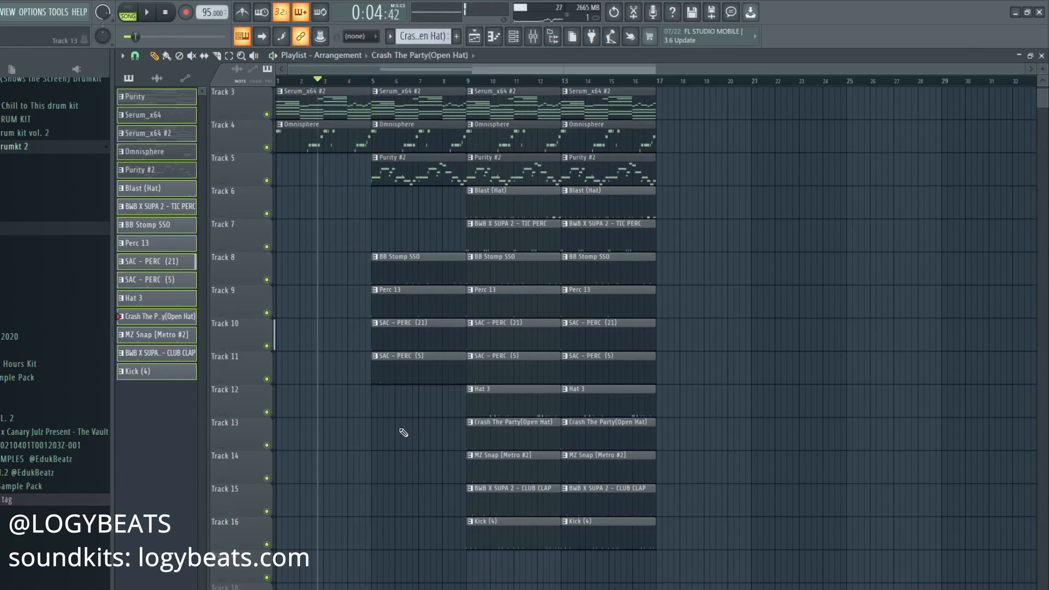
{"action": "key", "text": "space"}
{"action": "scroll", "coordinate": [351, 410], "scroll_direction": "down", "scroll_amount": 2}
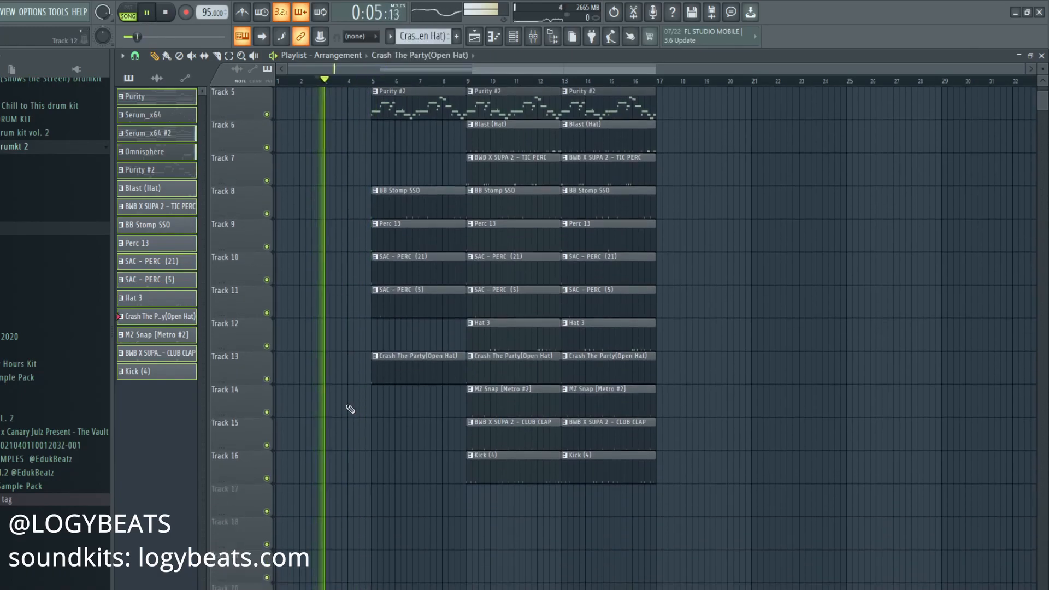
Create a new empty pattern and place its clip at bar 5 on Track 17
{"action": "scroll", "coordinate": [350, 409], "scroll_direction": "up", "scroll_amount": 3}
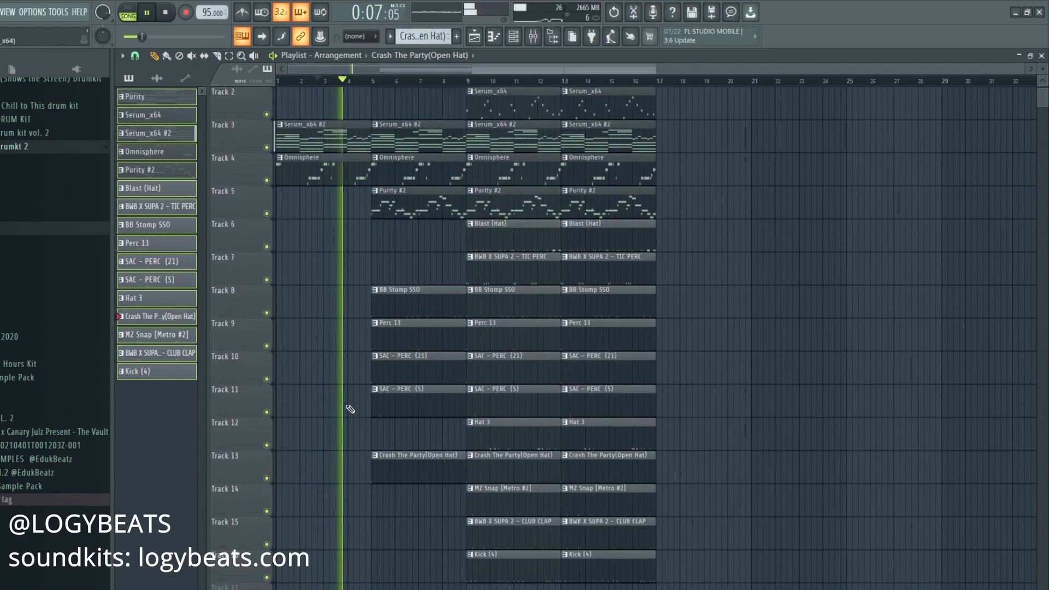
{"action": "scroll", "coordinate": [304, 349], "scroll_direction": "down", "scroll_amount": 2}
{"action": "key", "text": "F4"}
{"action": "scroll", "coordinate": [410, 322], "scroll_direction": "down", "scroll_amount": 3}
{"action": "left_click", "coordinate": [372, 435]}
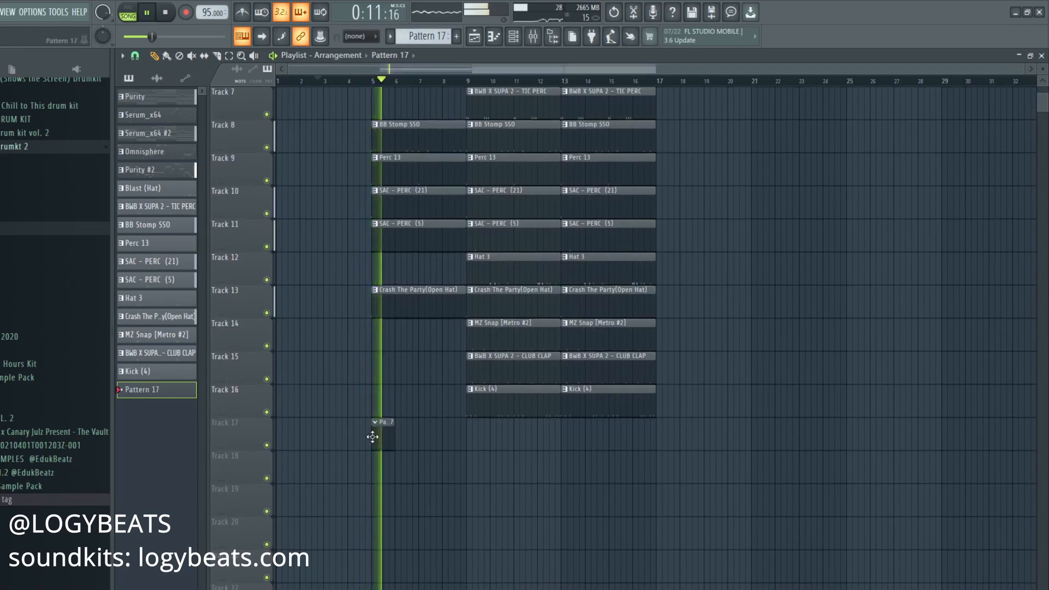
{"action": "scroll", "coordinate": [346, 404], "scroll_direction": "up", "scroll_amount": 3}
{"action": "scroll", "coordinate": [346, 405], "scroll_direction": "up", "scroll_amount": 4}
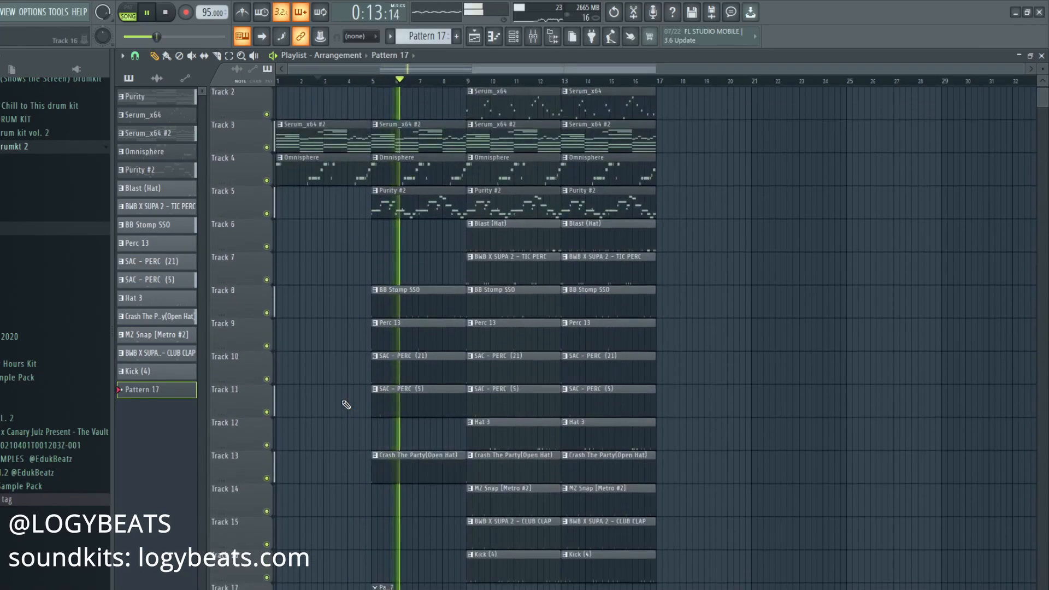
{"action": "scroll", "coordinate": [346, 405], "scroll_direction": "down", "scroll_amount": 6}
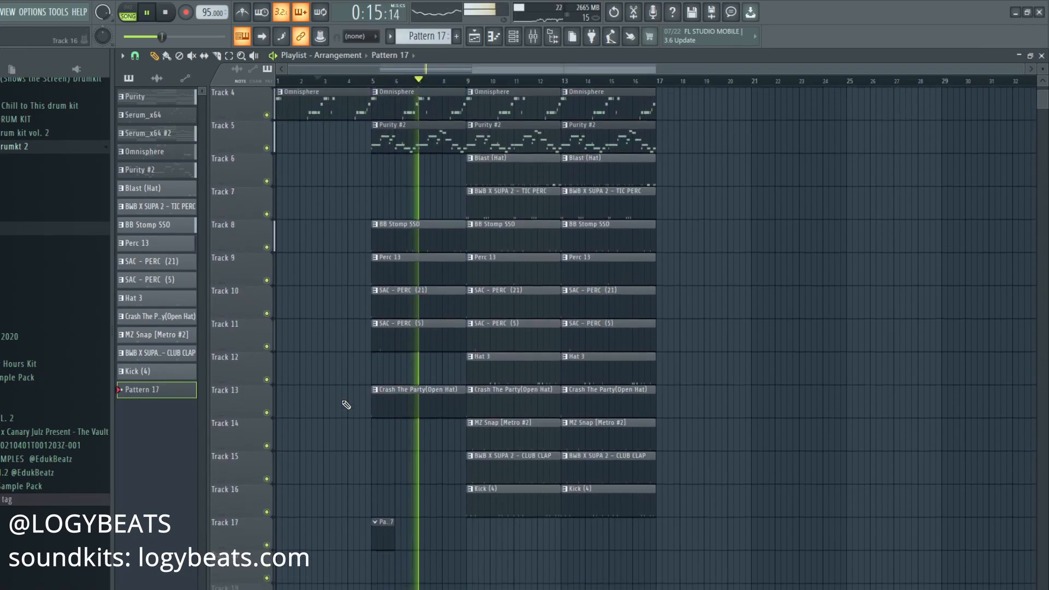
Listen to the arrangement through bars 7 to 11 and stop playback
{"action": "scroll", "coordinate": [371, 357], "scroll_direction": "up", "scroll_amount": 2}
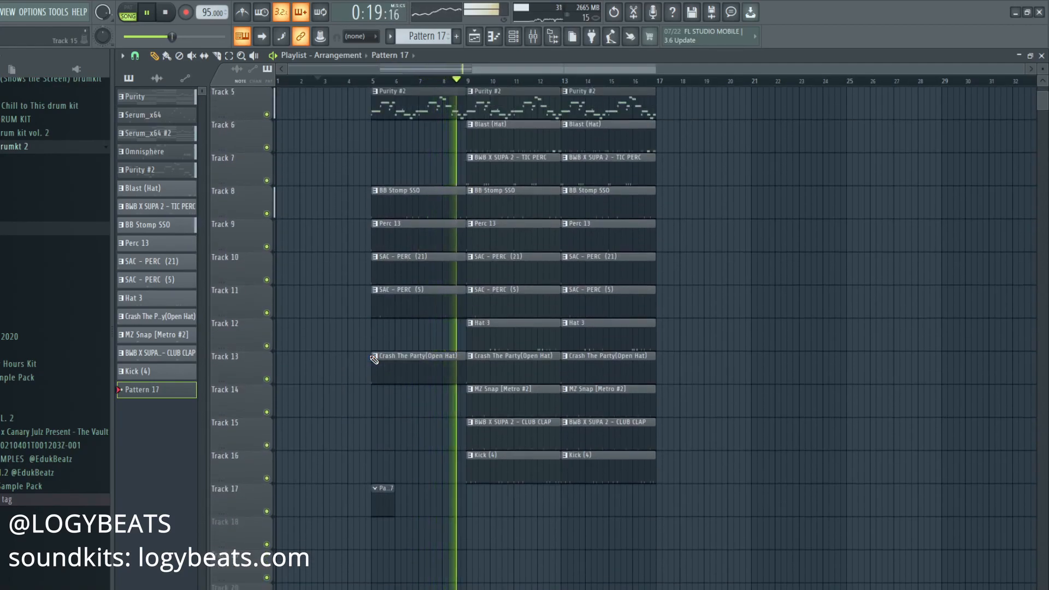
{"action": "scroll", "coordinate": [374, 358], "scroll_direction": "up", "scroll_amount": 3}
{"action": "scroll", "coordinate": [836, 312], "scroll_direction": "down", "scroll_amount": 1}
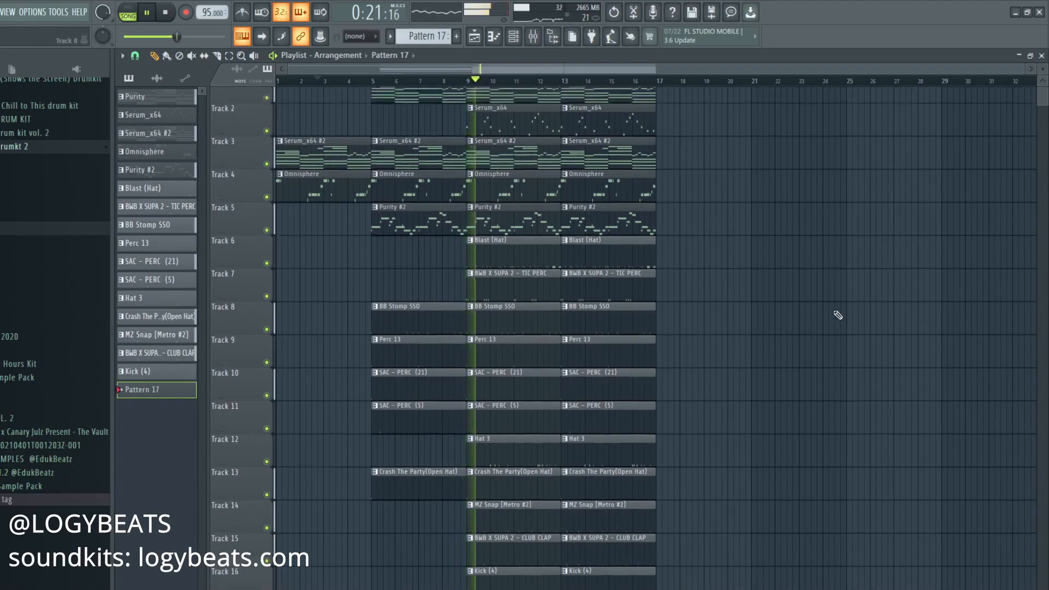
{"action": "scroll", "coordinate": [825, 320], "scroll_direction": "up", "scroll_amount": 2}
{"action": "scroll", "coordinate": [825, 319], "scroll_direction": "down", "scroll_amount": 4}
{"action": "scroll", "coordinate": [825, 320], "scroll_direction": "up", "scroll_amount": 4}
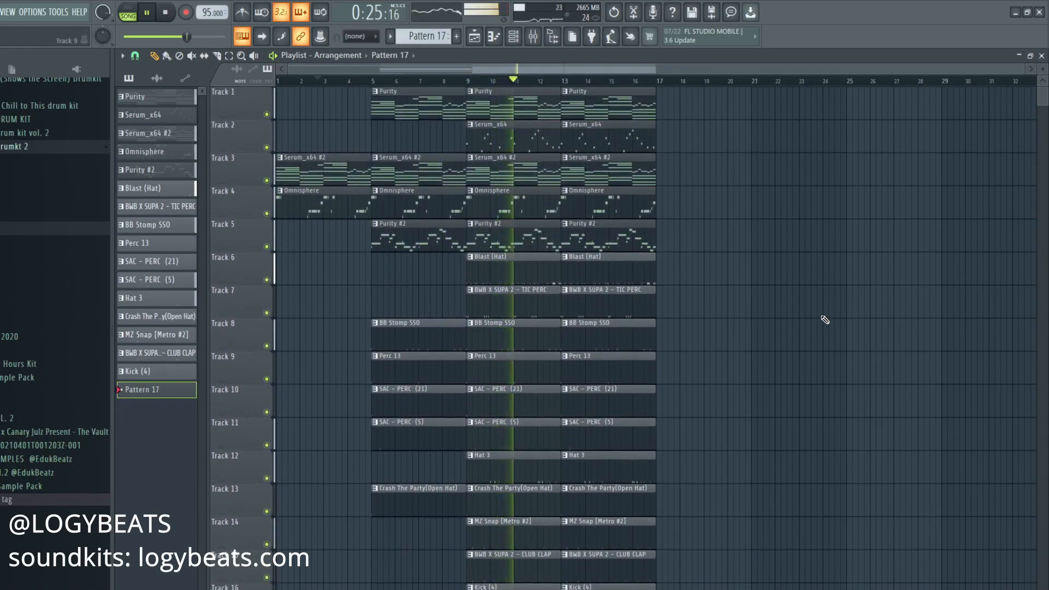
{"action": "scroll", "coordinate": [825, 320], "scroll_direction": "down", "scroll_amount": 3}
{"action": "left_click", "coordinate": [377, 532]}
{"action": "key", "text": "space"}
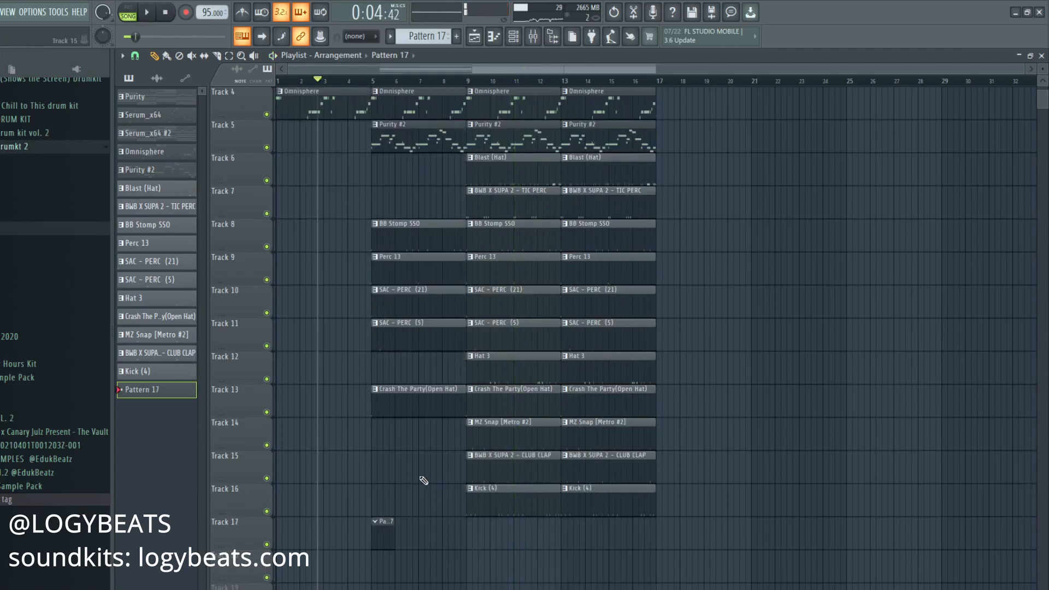
Add the Perc 2 sample from the drum kit's percussion folder as a new channel after Kick (4)
{"action": "scroll", "coordinate": [423, 480], "scroll_direction": "down", "scroll_amount": 1}
{"action": "scroll", "coordinate": [388, 464], "scroll_direction": "up", "scroll_amount": 1}
{"action": "left_click", "coordinate": [516, 39]}
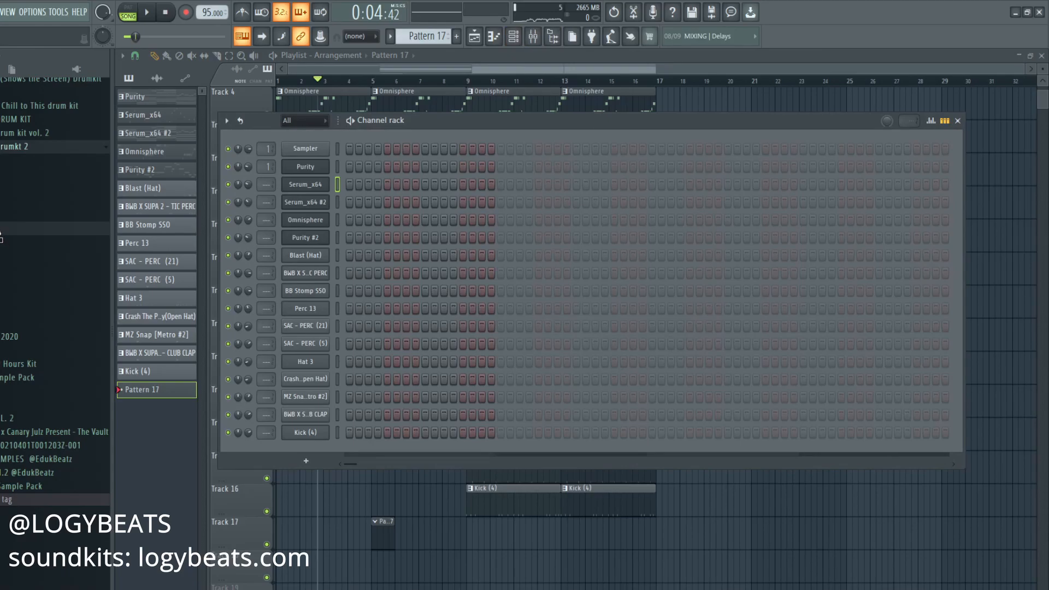
{"action": "left_click", "coordinate": [11, 255]}
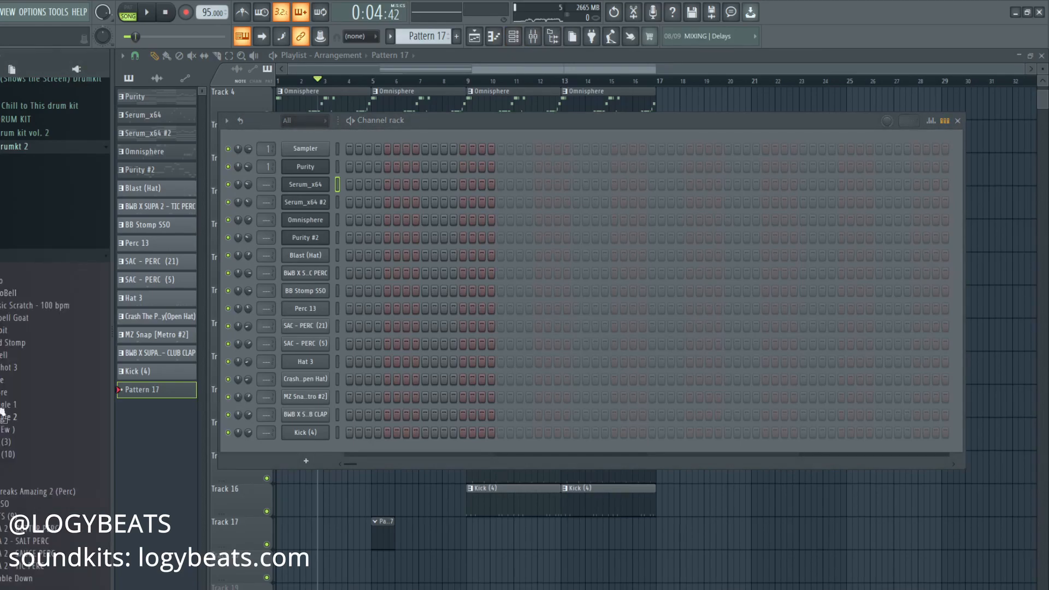
{"action": "scroll", "coordinate": [2, 418], "scroll_direction": "down", "scroll_amount": 4}
{"action": "scroll", "coordinate": [2, 410], "scroll_direction": "down", "scroll_amount": 10}
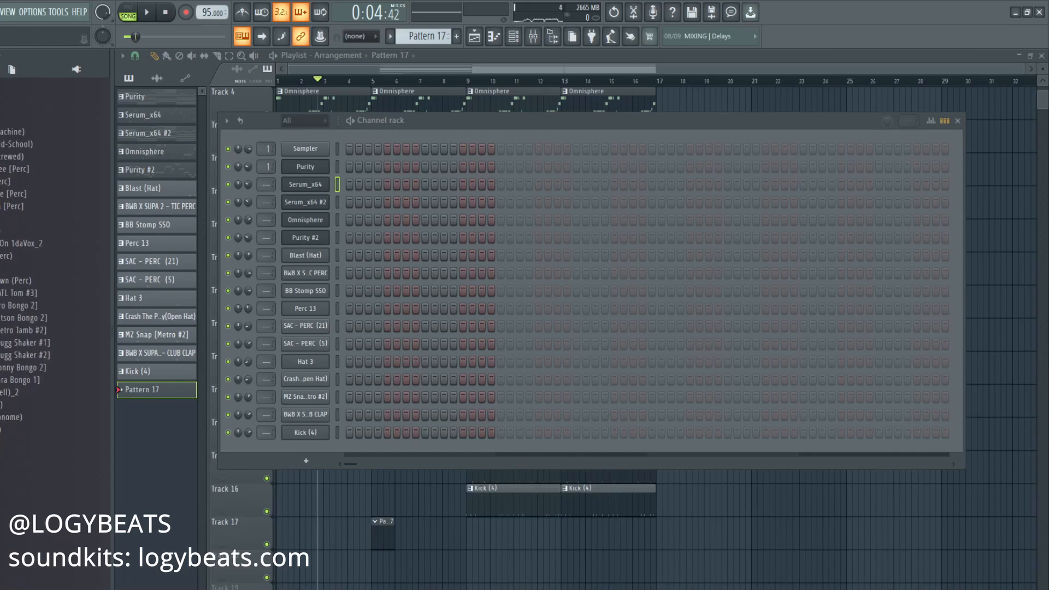
{"action": "left_click_drag", "start_coordinate": [310, 447], "coordinate": [309, 453]}
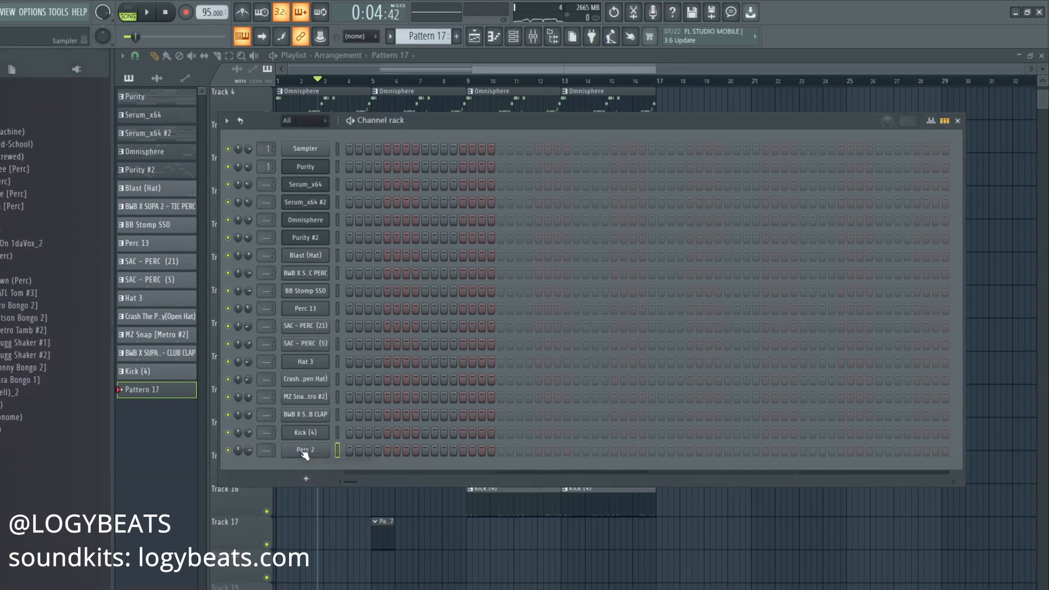
Program four Perc 2 hits on every other step across the second half of bar 4 in Pattern 17
{"action": "left_click", "coordinate": [305, 451]}
{"action": "left_click", "coordinate": [586, 139]}
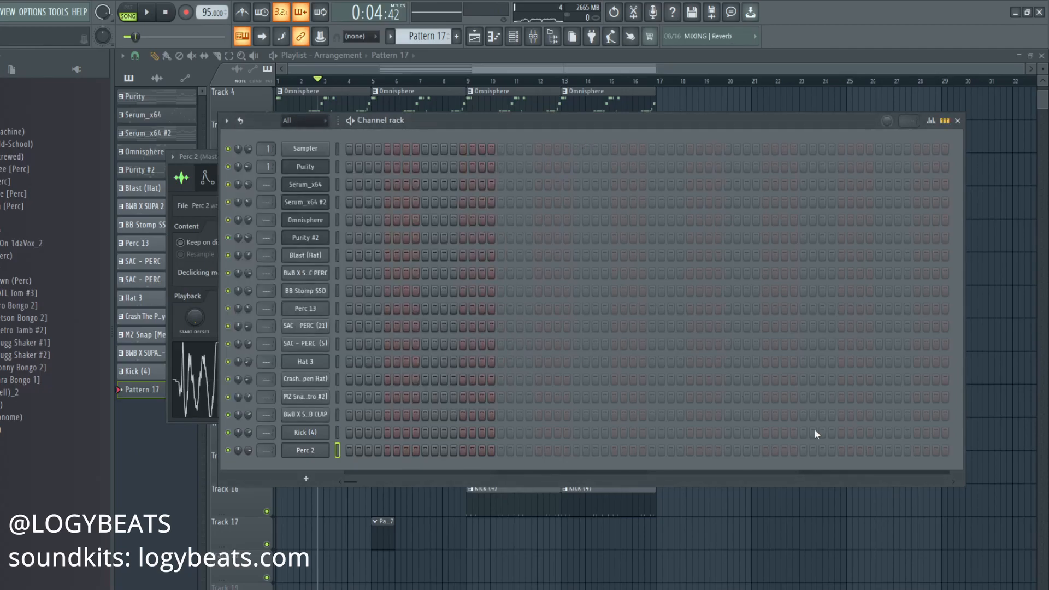
{"action": "left_click", "coordinate": [879, 450]}
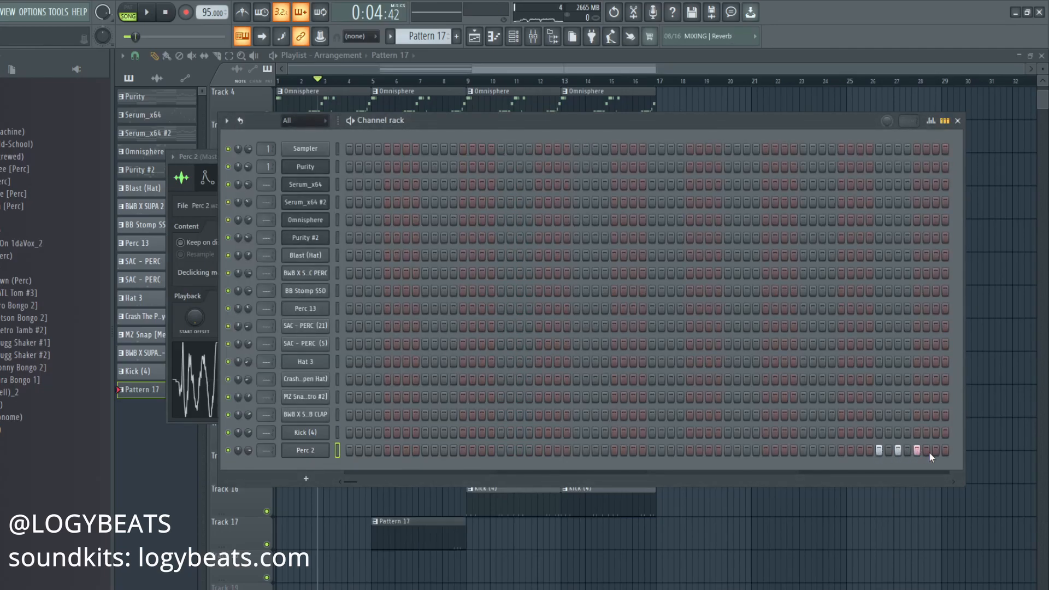
{"action": "left_click", "coordinate": [936, 451]}
{"action": "left_click", "coordinate": [824, 489]}
Play the song from bar 8 to hear the Perc 2 hits and inspect their notes in the piano roll
{"action": "left_click", "coordinate": [442, 82]}
{"action": "key", "text": "space"}
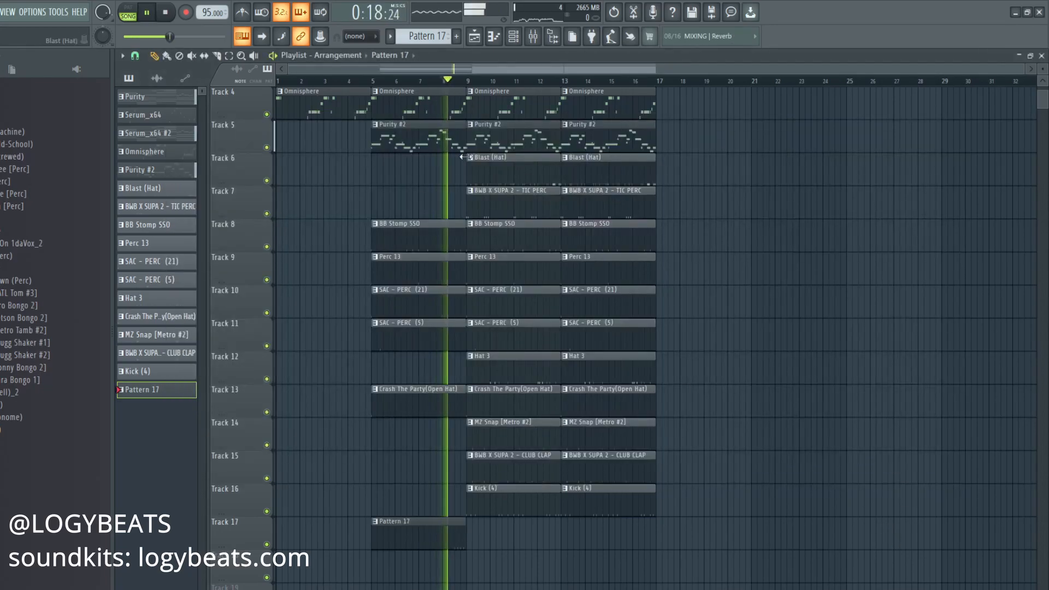
{"action": "double_click", "coordinate": [438, 534]}
{"action": "key", "text": "space"}
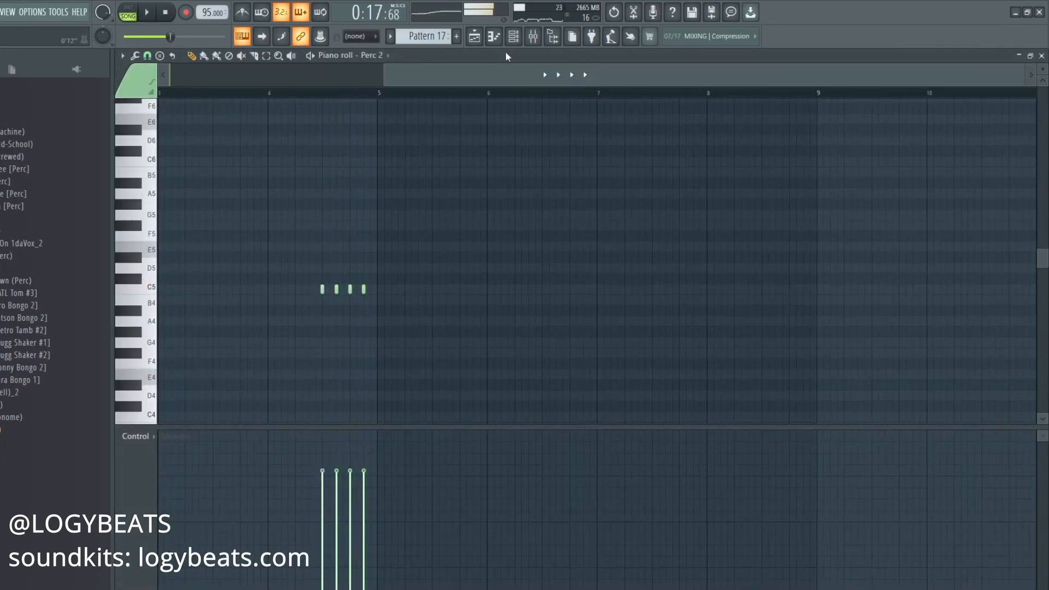
{"action": "key", "text": "F6"}
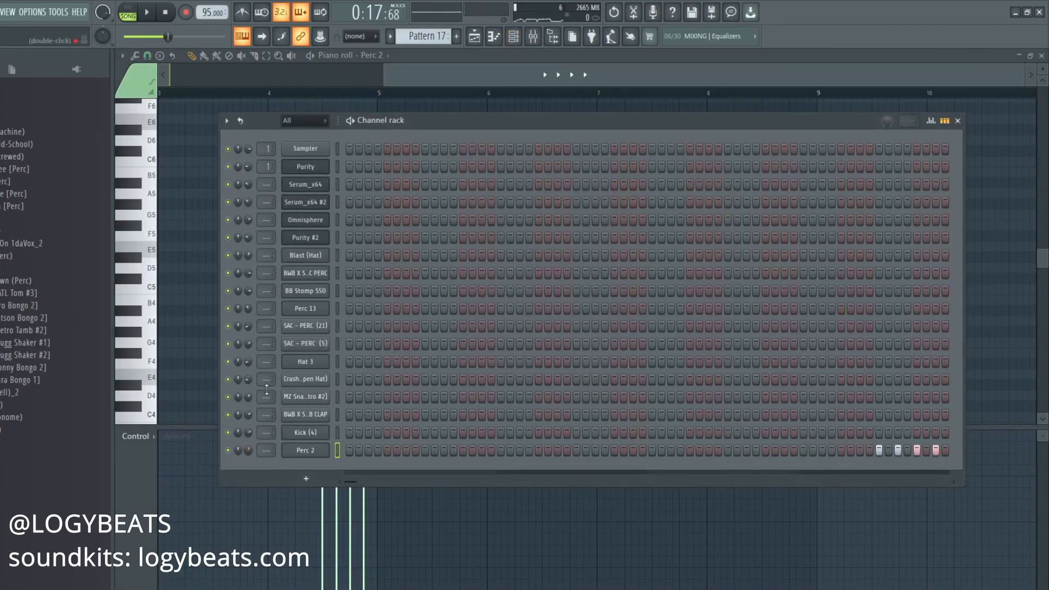
{"action": "left_click", "coordinate": [481, 35]}
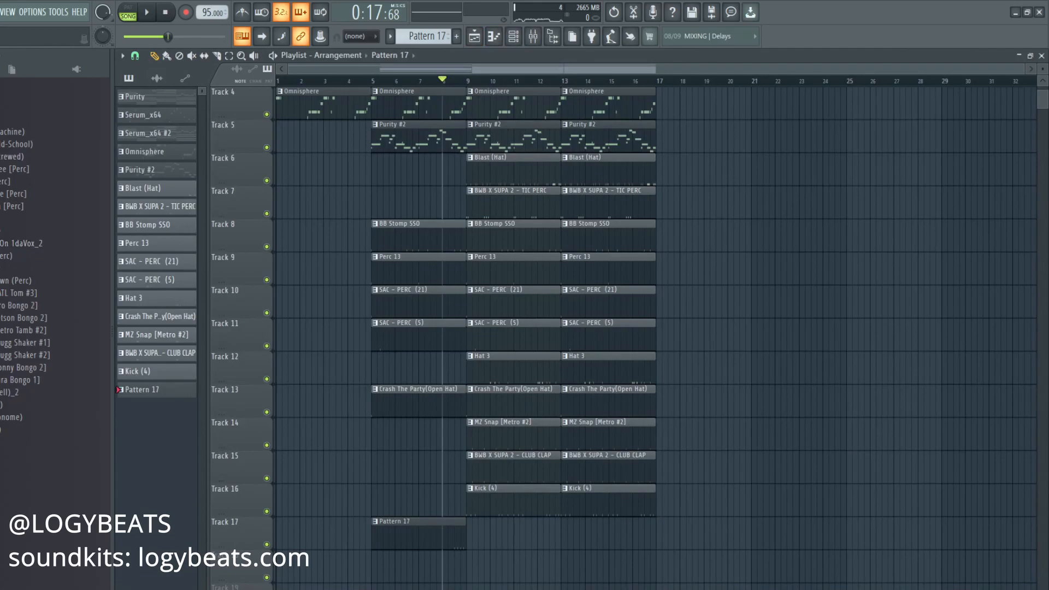
Place the Cardo - Bubble Down sample on Track 18 near bar 7 and time-stretch it to two bars
{"action": "scroll", "coordinate": [449, 331], "scroll_direction": "down", "scroll_amount": 1}
{"action": "scroll", "coordinate": [16, 356], "scroll_direction": "up", "scroll_amount": 4}
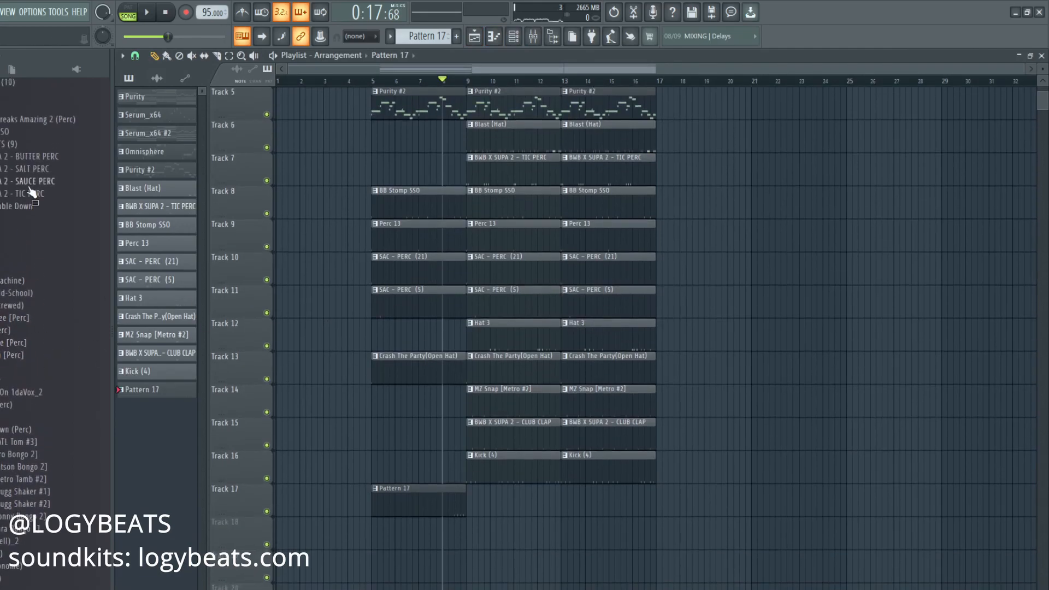
{"action": "left_click_drag", "start_coordinate": [269, 288], "coordinate": [457, 546]}
{"action": "left_click_drag", "start_coordinate": [434, 504], "coordinate": [422, 503]}
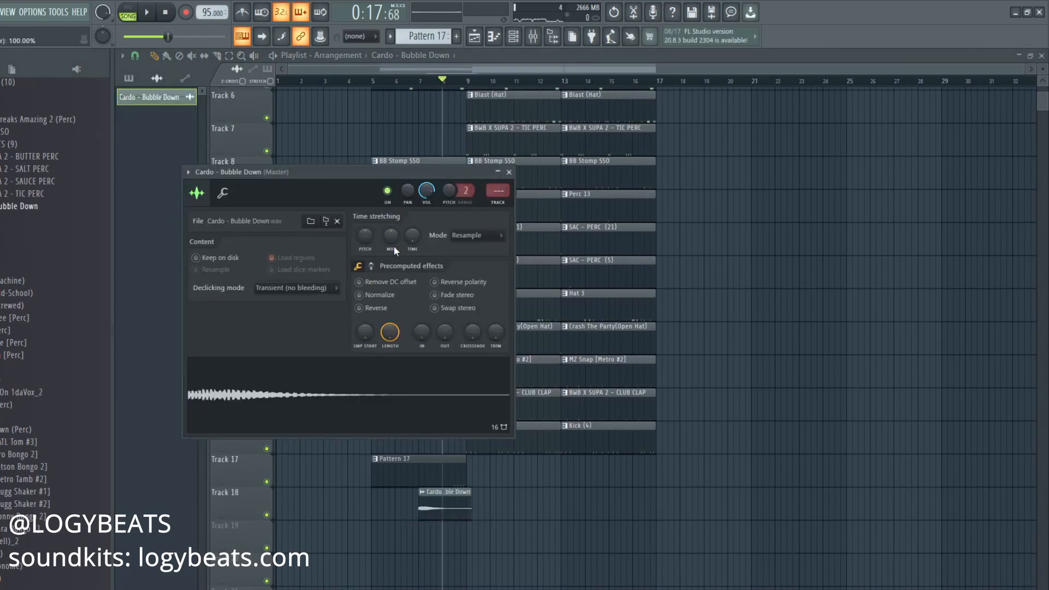
{"action": "right_click", "coordinate": [411, 236]}
{"action": "left_click", "coordinate": [442, 312]}
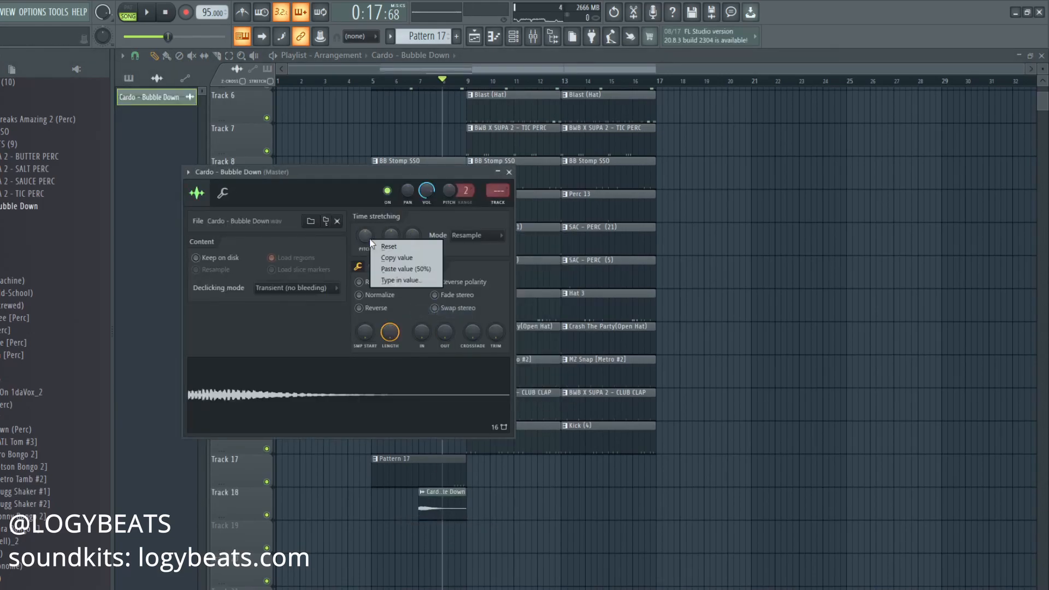
{"action": "key", "text": "Escape"}
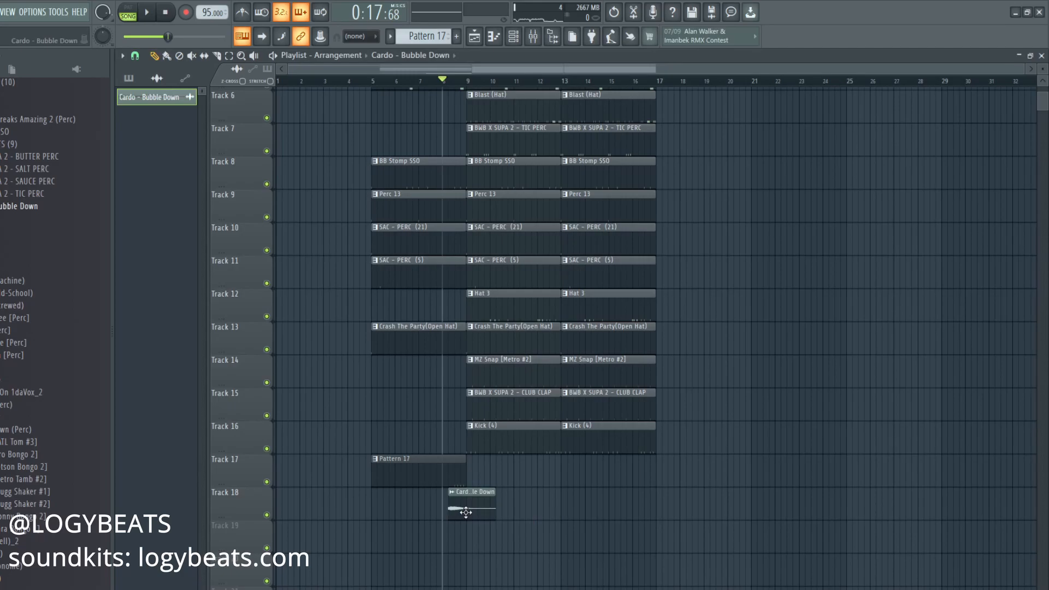
Route the Cardo - Bubble Down clip to mixer track 2 and lower that track's fader
{"action": "double_click", "coordinate": [466, 506]}
{"action": "double_click", "coordinate": [494, 198]}
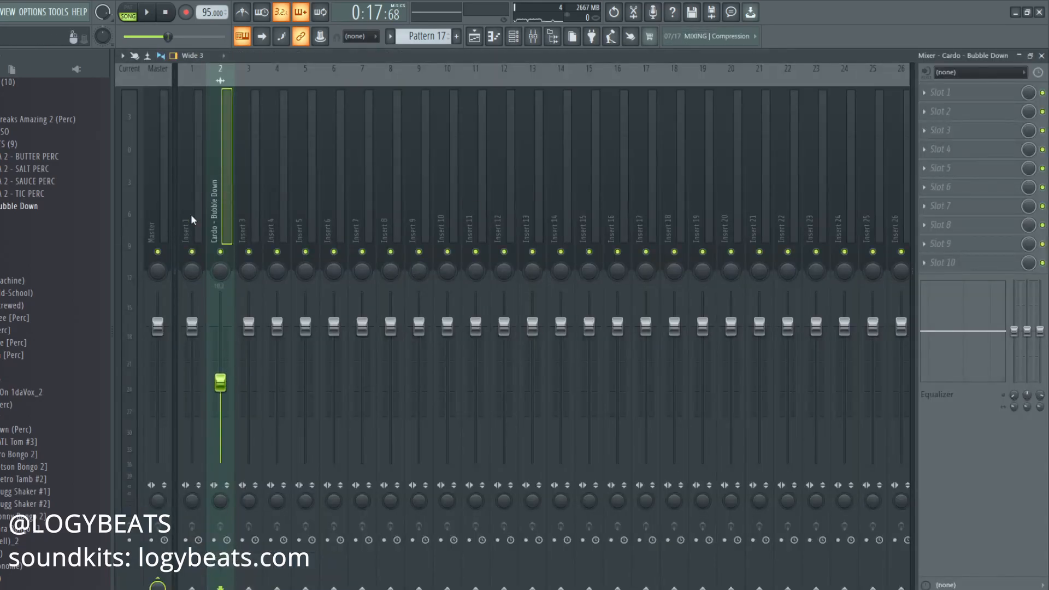
{"action": "left_click", "coordinate": [475, 38]}
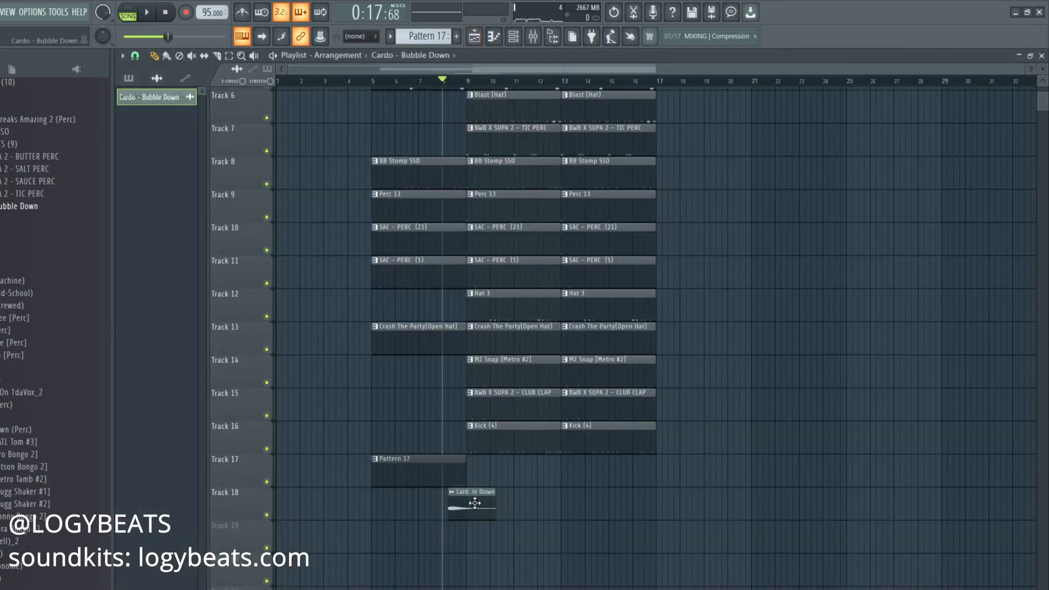
Move the Cardo - Bubble Down clip on Track 18 so it starts at bar 8
{"action": "scroll", "coordinate": [474, 503], "scroll_direction": "down", "scroll_amount": 2}
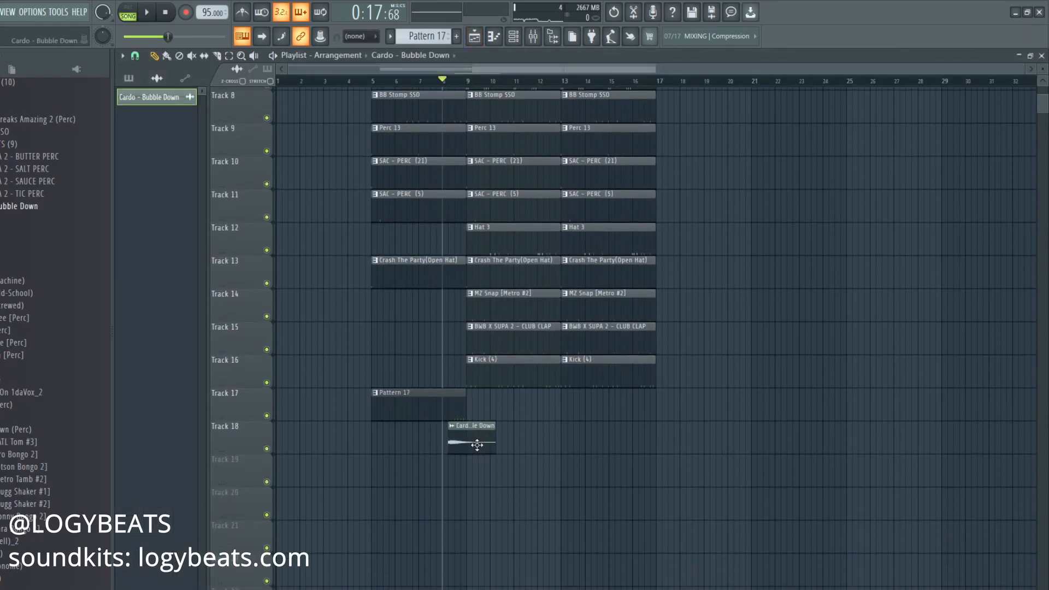
{"action": "scroll", "coordinate": [425, 87], "scroll_direction": "up", "scroll_amount": 3}
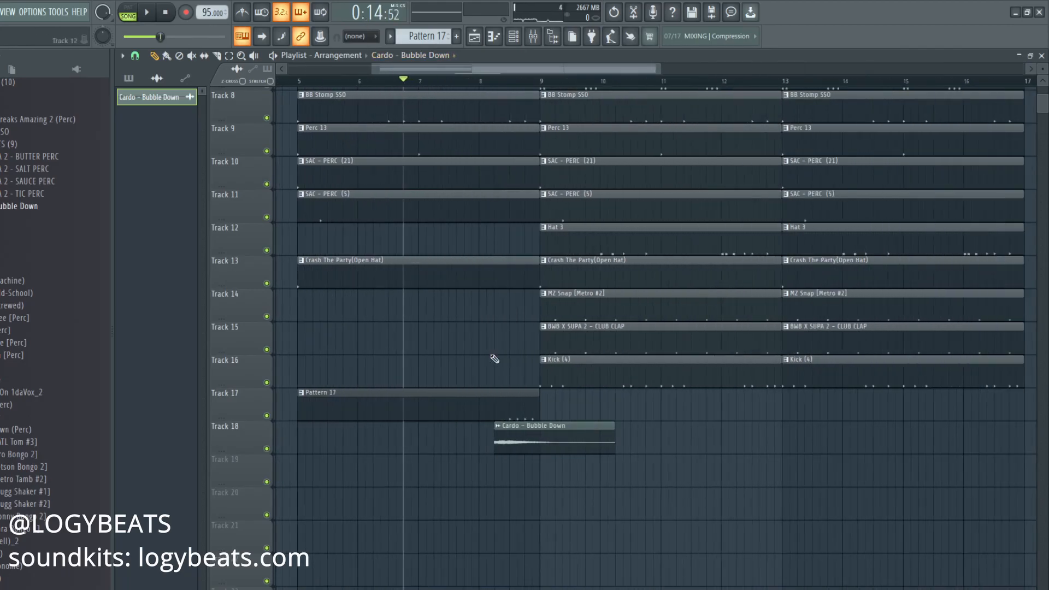
{"action": "double_click", "coordinate": [529, 435]}
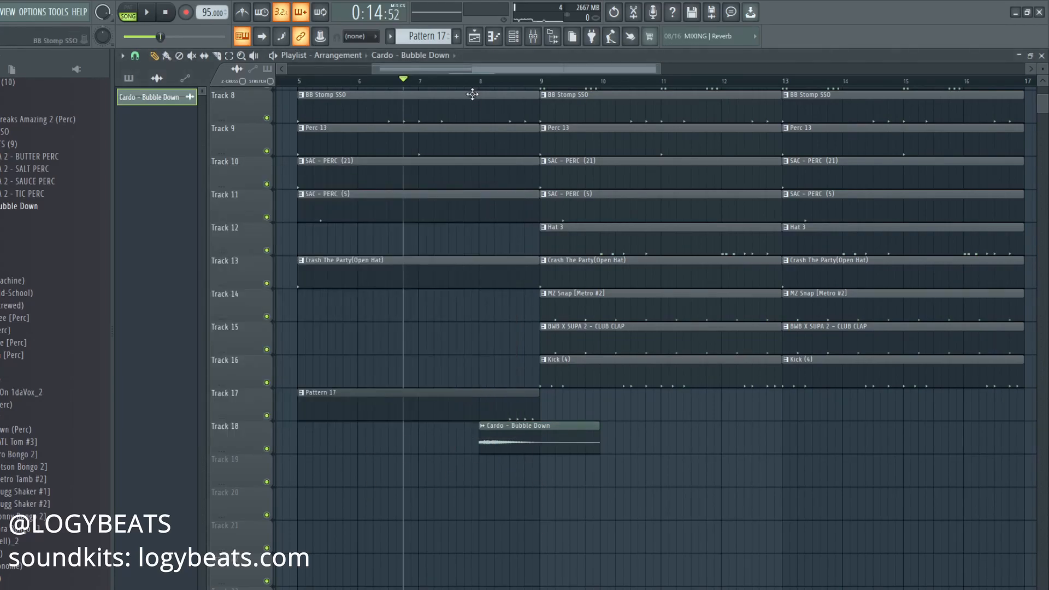
Play the arrangement from bar 5 and listen to the transition into bar 9
{"action": "scroll", "coordinate": [478, 89], "scroll_direction": "down", "scroll_amount": 4}
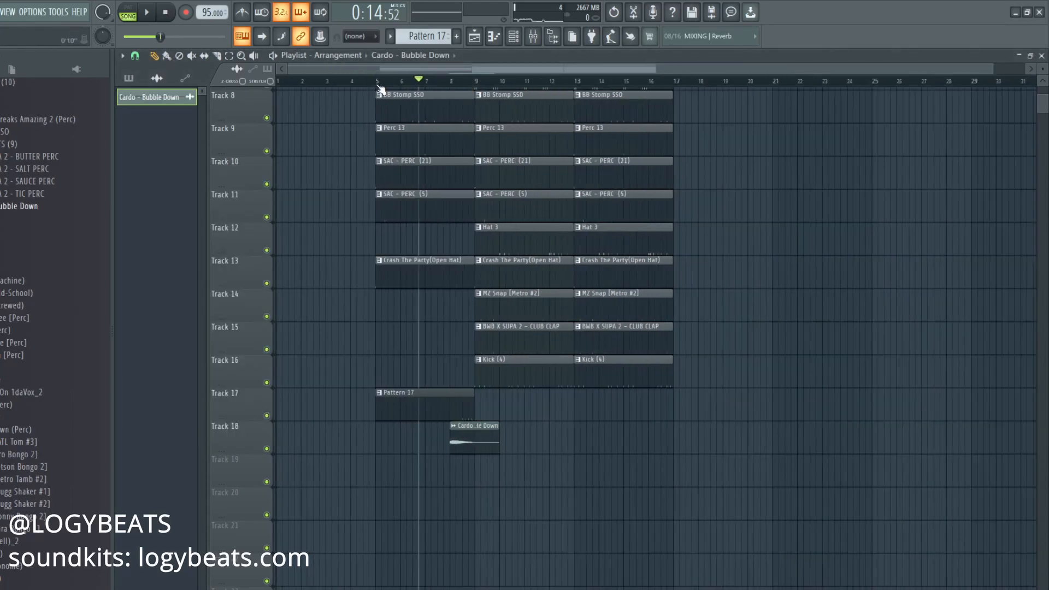
{"action": "scroll", "coordinate": [331, 368], "scroll_direction": "up", "scroll_amount": 4}
{"action": "key", "text": "space"}
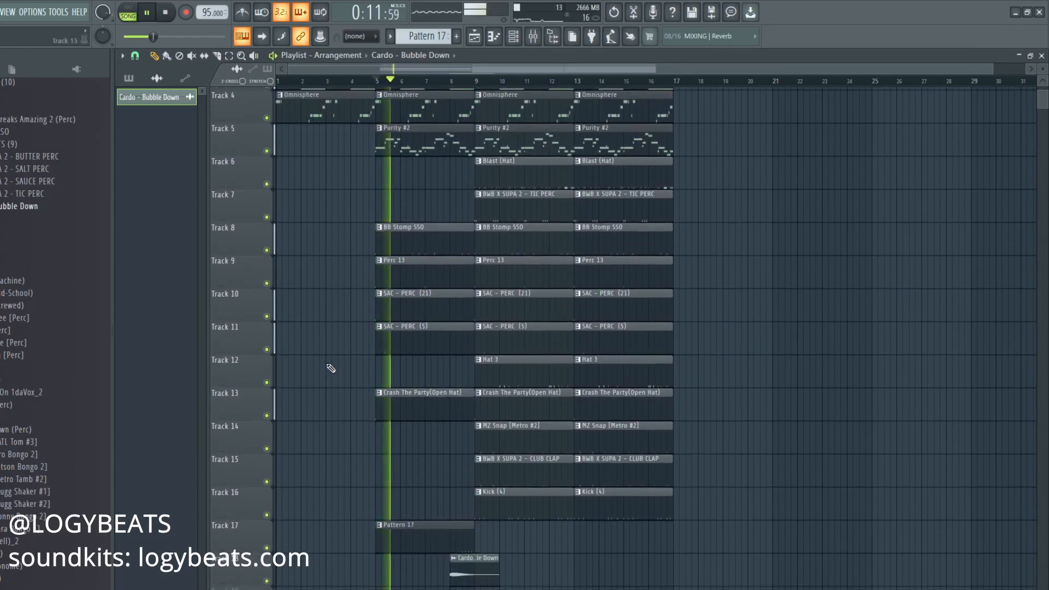
{"action": "scroll", "coordinate": [331, 368], "scroll_direction": "down", "scroll_amount": 2}
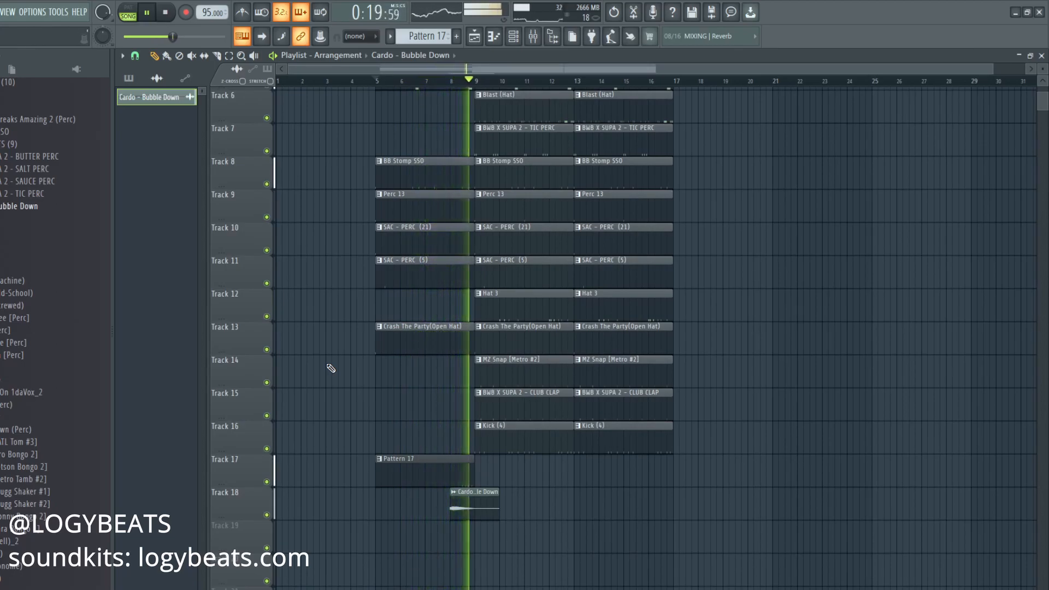
{"action": "scroll", "coordinate": [330, 368], "scroll_direction": "up", "scroll_amount": 3}
{"action": "scroll", "coordinate": [438, 375], "scroll_direction": "down", "scroll_amount": 3}
{"action": "scroll", "coordinate": [453, 86], "scroll_direction": "up", "scroll_amount": 2}
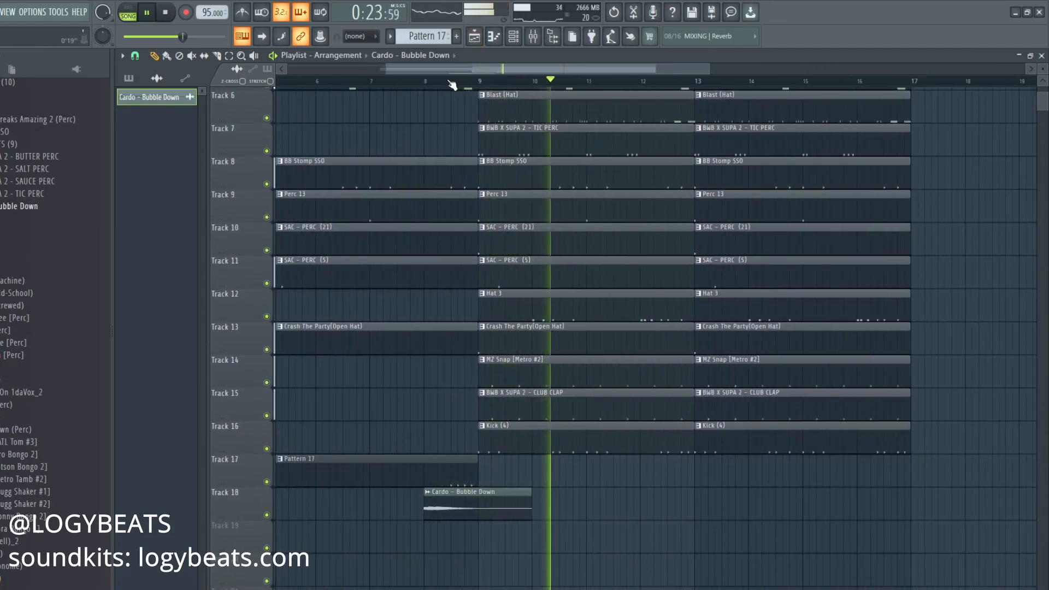
{"action": "scroll", "coordinate": [452, 86], "scroll_direction": "up", "scroll_amount": 2}
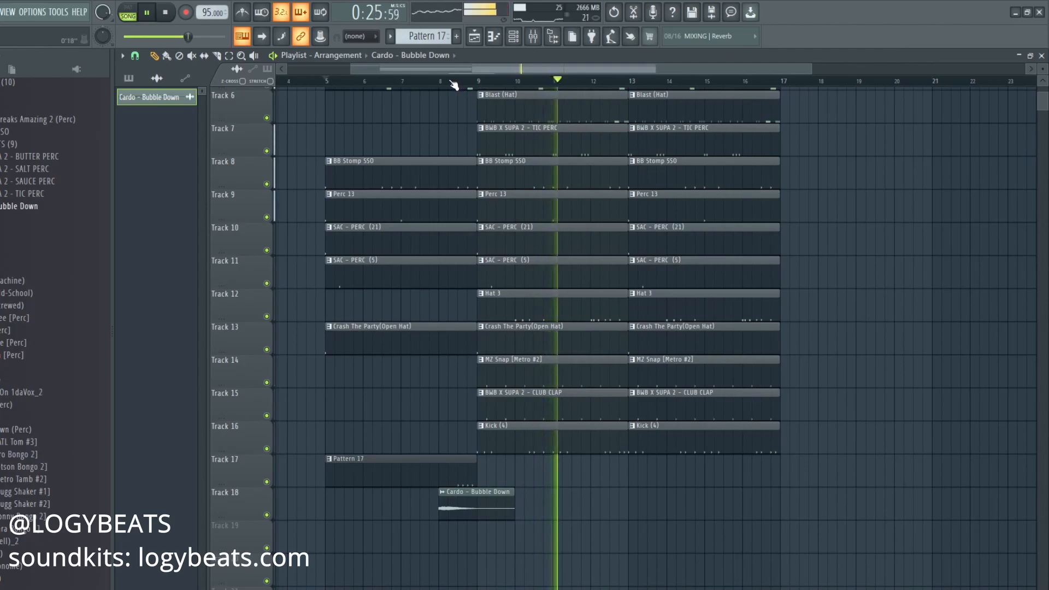
{"action": "scroll", "coordinate": [456, 86], "scroll_direction": "up", "scroll_amount": 2}
Shift the first kick note in bar 2 of the Kick (4) pattern one step later and play from bar 9
{"action": "left_click", "coordinate": [457, 86]}
{"action": "double_click", "coordinate": [546, 439]}
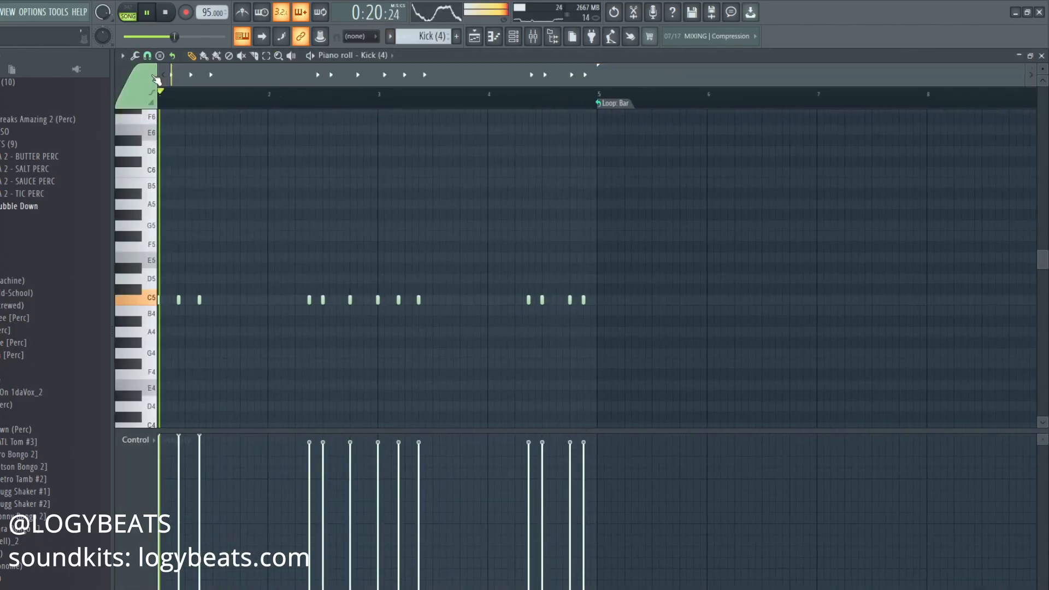
{"action": "left_click", "coordinate": [315, 300]}
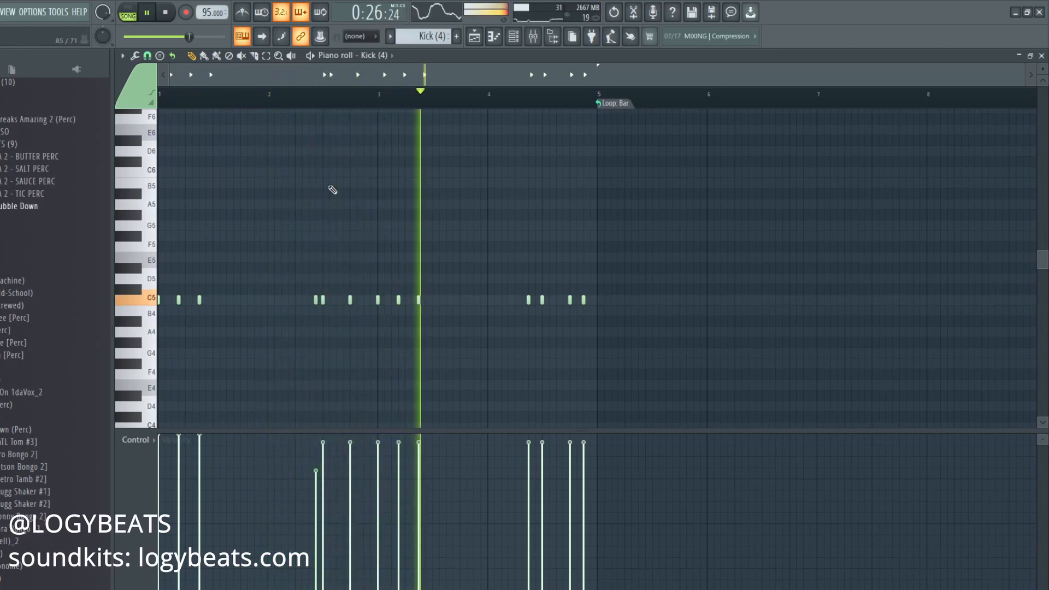
{"action": "key", "text": "F5"}
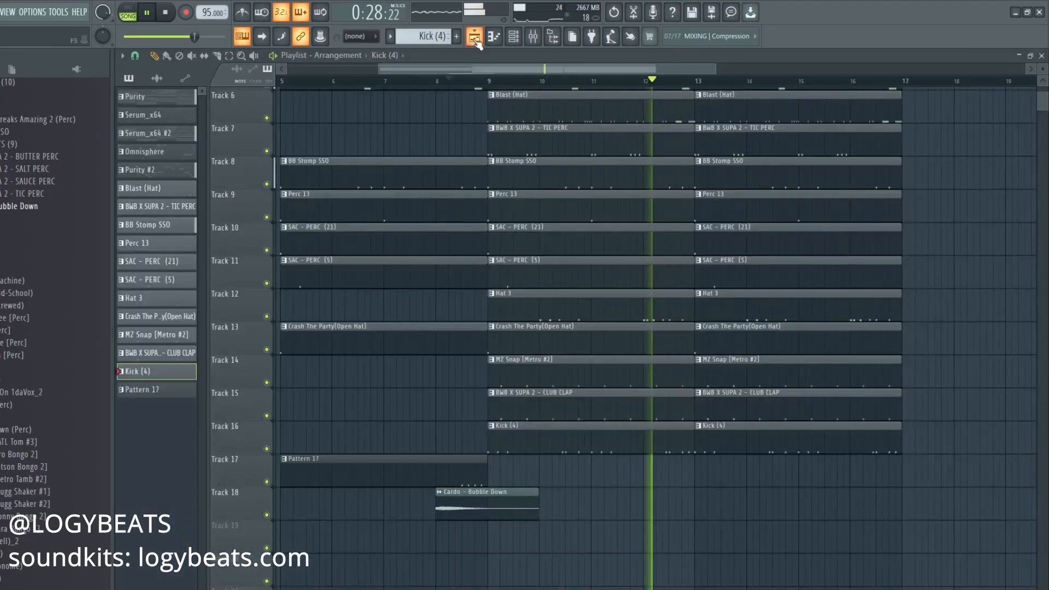
{"action": "key", "text": "space"}
Inspect and play the Omnisphere clip's notes in the piano roll, and return to the playlist
{"action": "scroll", "coordinate": [517, 196], "scroll_direction": "up", "scroll_amount": 4}
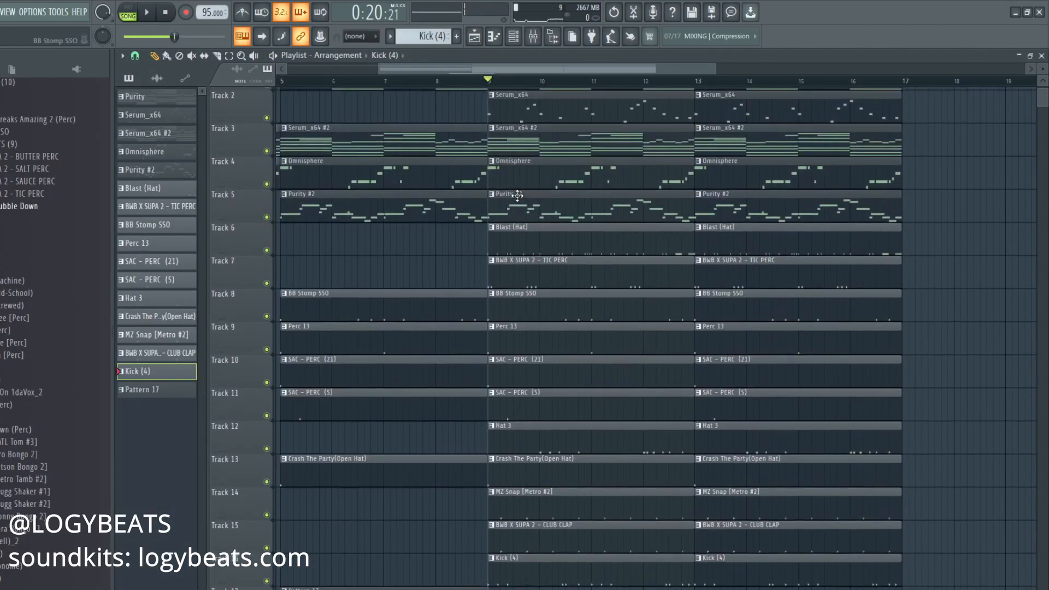
{"action": "double_click", "coordinate": [513, 180]}
{"action": "scroll", "coordinate": [287, 217], "scroll_direction": "down", "scroll_amount": 5}
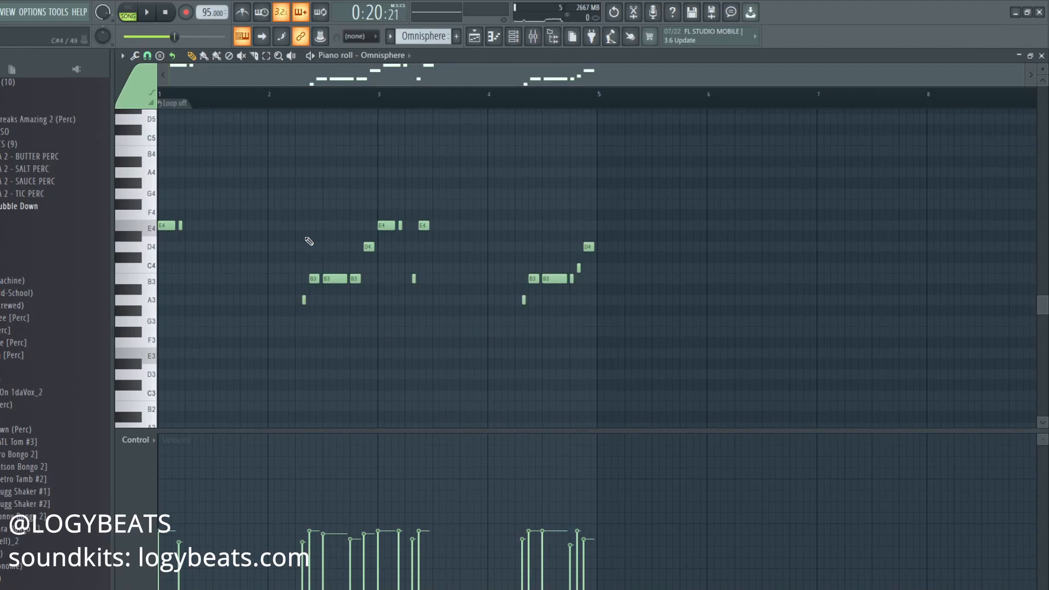
{"action": "scroll", "coordinate": [257, 102], "scroll_direction": "up", "scroll_amount": 3}
{"action": "key", "text": "space"}
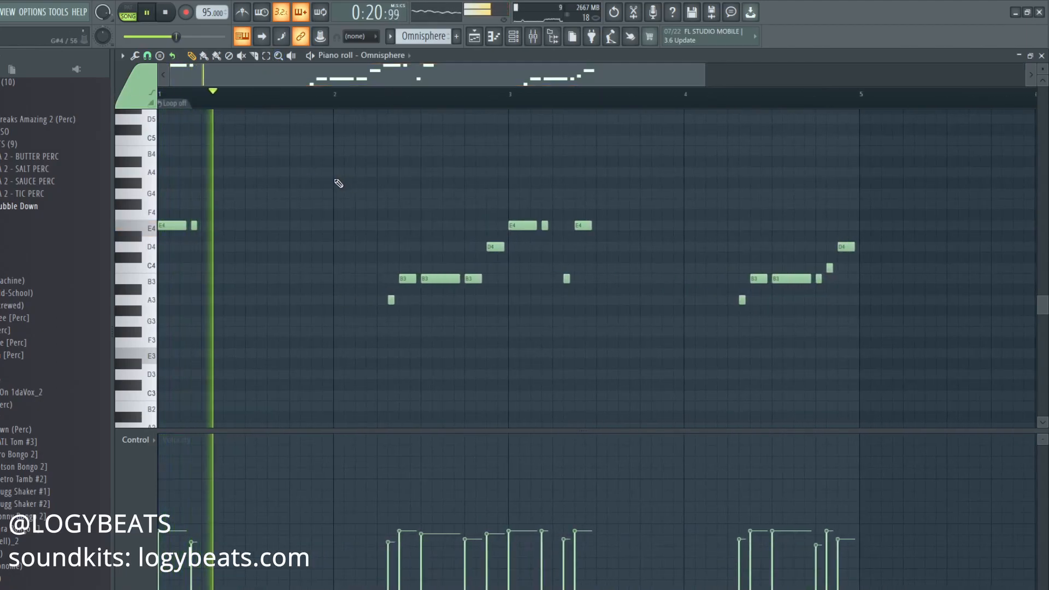
{"action": "key", "text": "space"}
{"action": "left_click", "coordinate": [473, 37]}
{"action": "scroll", "coordinate": [500, 343], "scroll_direction": "down", "scroll_amount": 3}
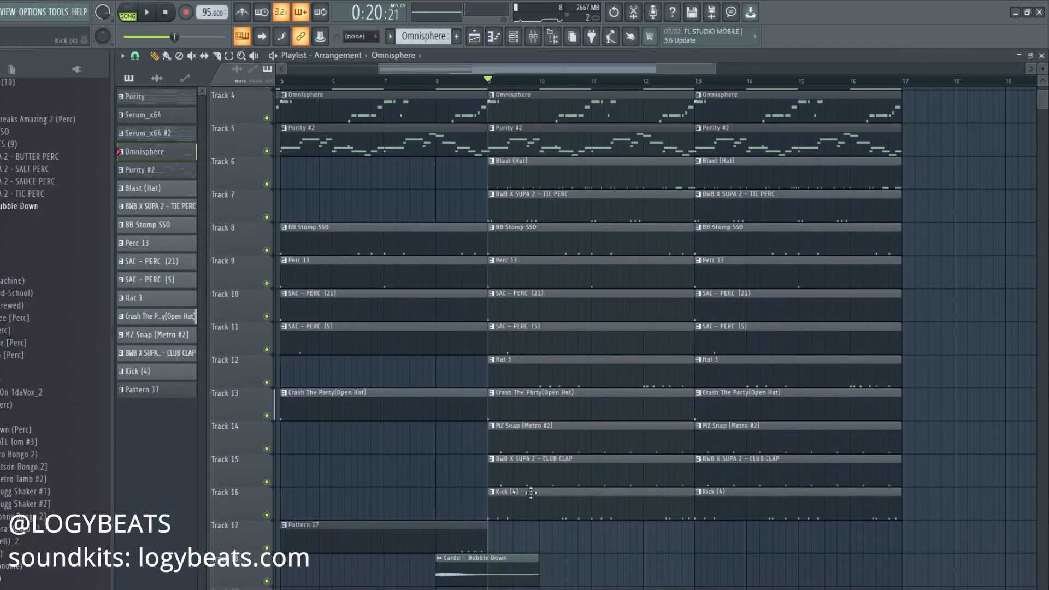
Inspect and play the Kick (4) clip's notes in the piano roll, and return to the playlist
{"action": "double_click", "coordinate": [530, 498]}
{"action": "key", "text": "space"}
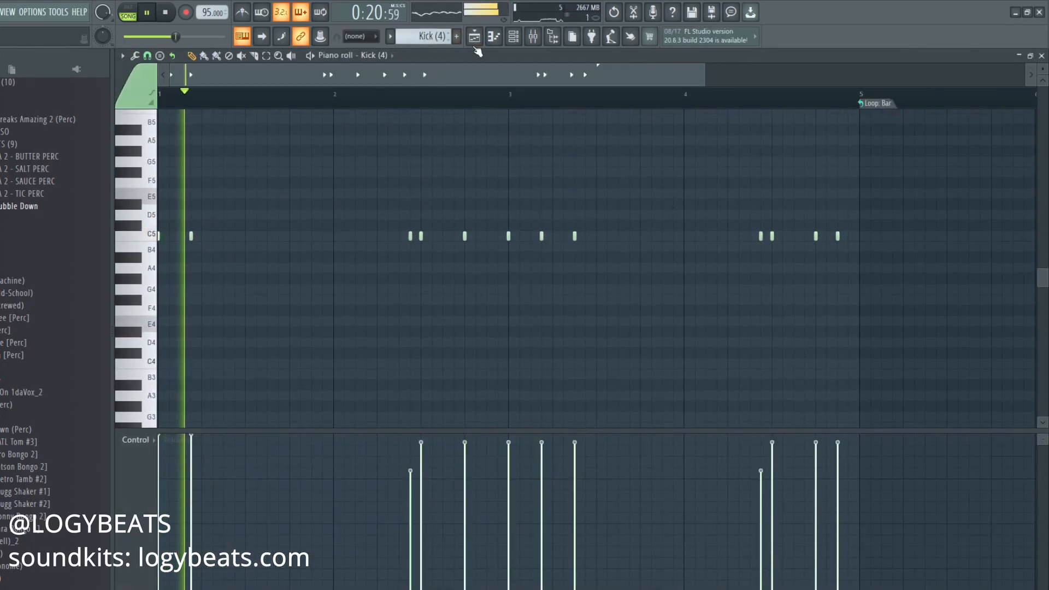
{"action": "left_click", "coordinate": [474, 37]}
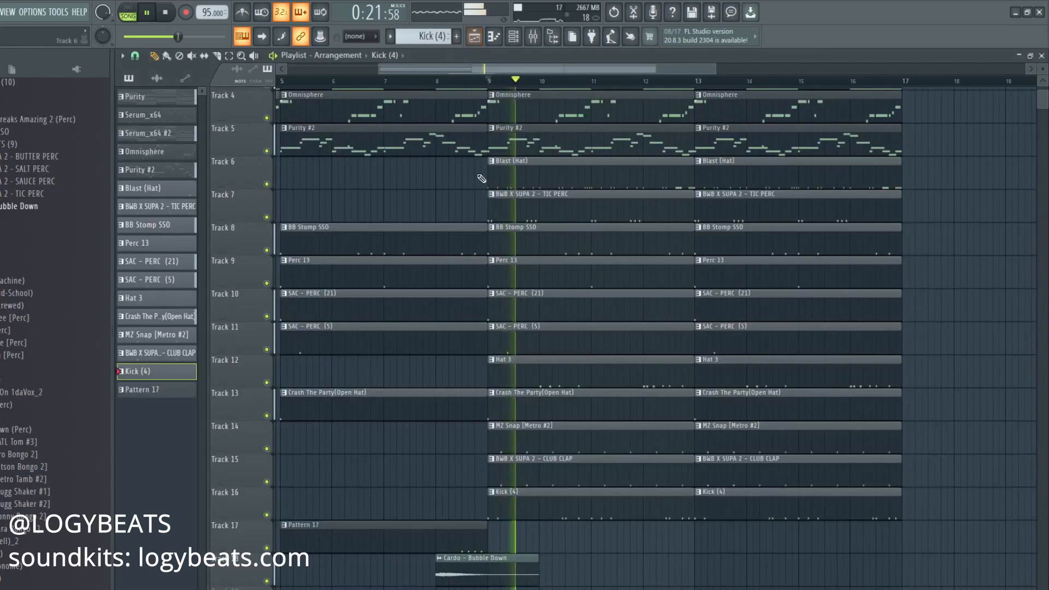
In the Omnisphere pattern, replace the notes leading into beat 3 of bar 2 with one short A3 note
{"action": "double_click", "coordinate": [515, 110]}
{"action": "scroll", "coordinate": [345, 279], "scroll_direction": "down", "scroll_amount": 2}
{"action": "key", "text": "space"}
{"action": "key", "text": "space"}
{"action": "right_click", "coordinate": [391, 332]}
{"action": "right_click", "coordinate": [408, 311]}
{"action": "left_click", "coordinate": [410, 332]}
{"action": "left_click_drag", "start_coordinate": [413, 332], "coordinate": [420, 333]}
Replace the notes leading into the long B3 in bar 4 with short F#3 and A3 notes, and return to the playlist
{"action": "right_click", "coordinate": [743, 332]}
{"action": "right_click", "coordinate": [758, 311]}
{"action": "left_click", "coordinate": [762, 333]}
{"action": "left_click", "coordinate": [753, 364]}
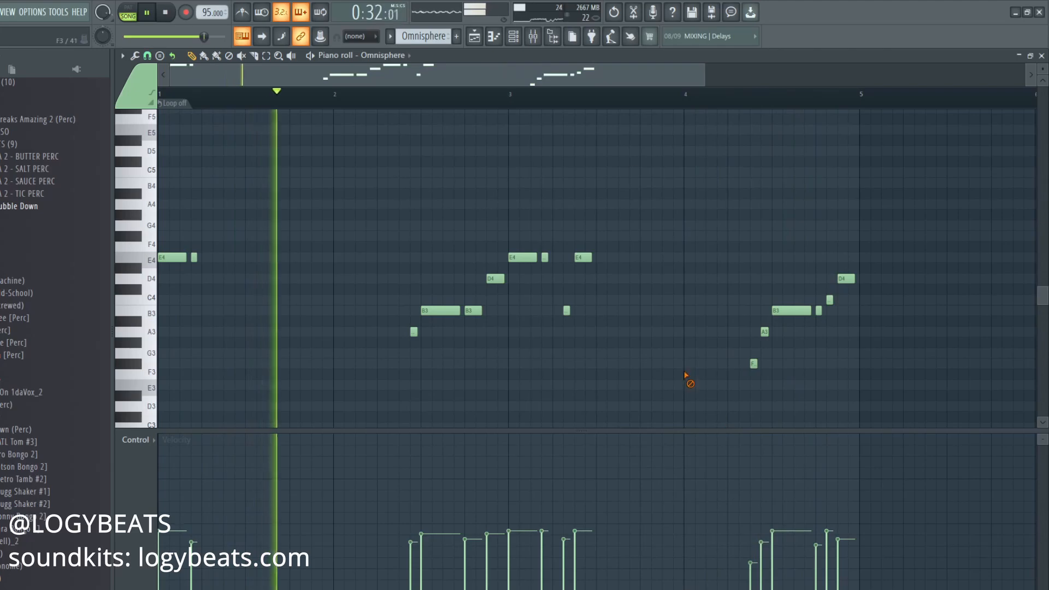
{"action": "left_click", "coordinate": [514, 36]}
{"action": "left_click", "coordinate": [475, 36]}
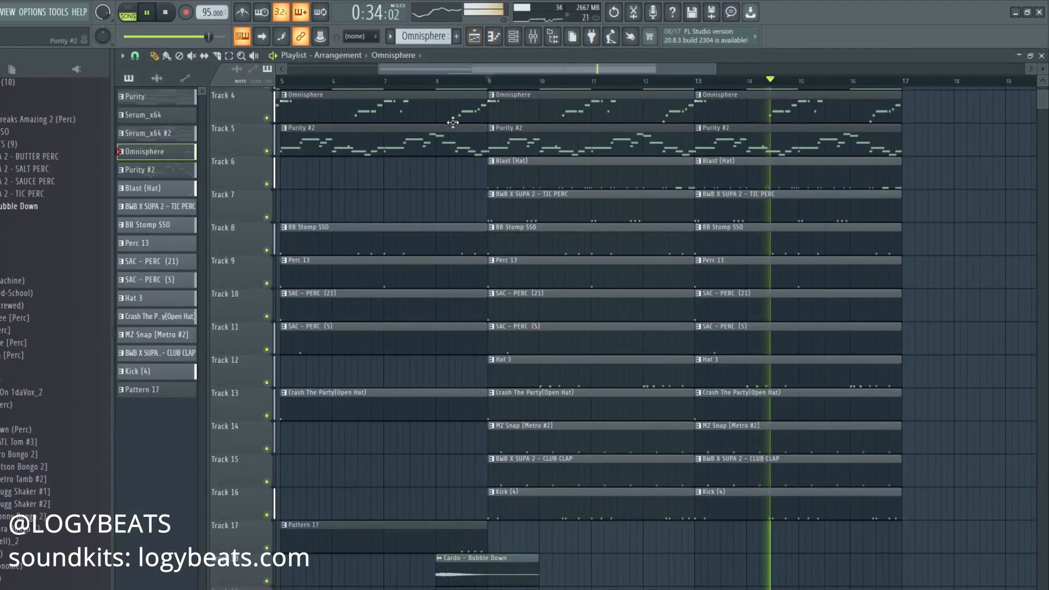
Add a Cardo - Bubble Down clip at bar 16 on Track 18 and a Pattern 17 clip at bar 13 on Track 17
{"action": "scroll", "coordinate": [463, 87], "scroll_direction": "down", "scroll_amount": 2}
{"action": "scroll", "coordinate": [759, 277], "scroll_direction": "up", "scroll_amount": 3}
{"action": "scroll", "coordinate": [759, 276], "scroll_direction": "down", "scroll_amount": 3}
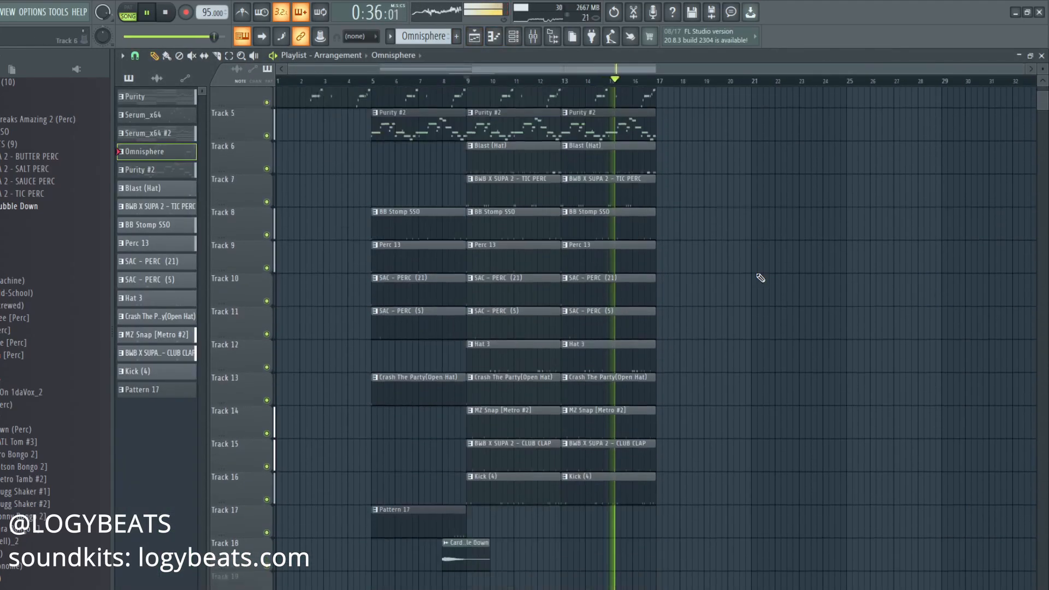
{"action": "scroll", "coordinate": [759, 277], "scroll_direction": "up", "scroll_amount": 2}
{"action": "scroll", "coordinate": [616, 84], "scroll_direction": "up", "scroll_amount": 2}
{"action": "key", "text": "space"}
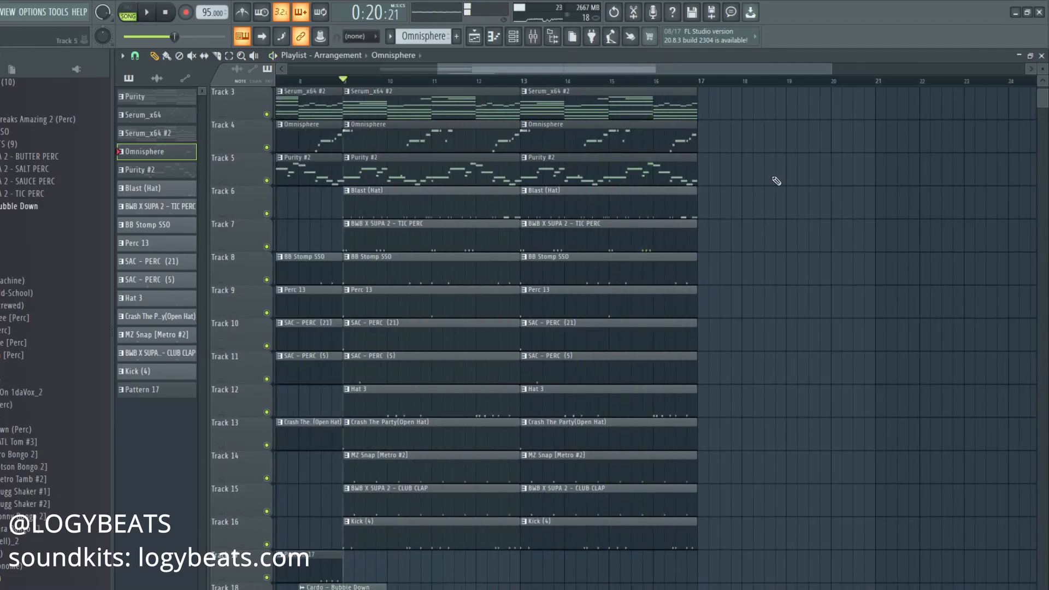
{"action": "scroll", "coordinate": [778, 181], "scroll_direction": "up", "scroll_amount": 2}
{"action": "left_click_drag", "start_coordinate": [587, 70], "coordinate": [529, 71]}
{"action": "scroll", "coordinate": [527, 147], "scroll_direction": "down", "scroll_amount": 2}
{"action": "scroll", "coordinate": [527, 146], "scroll_direction": "down", "scroll_amount": 4}
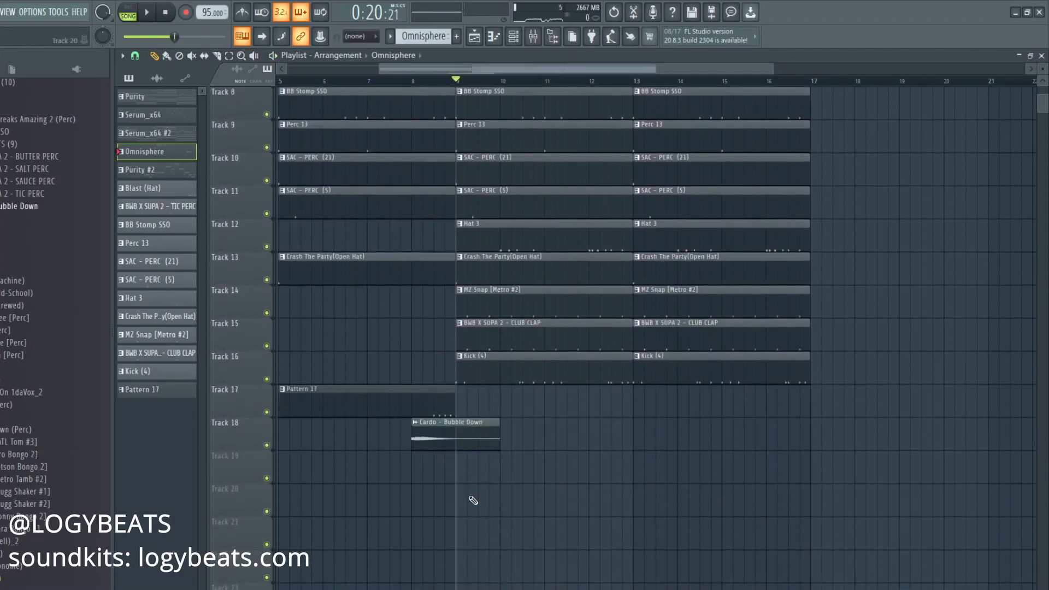
{"action": "left_click", "coordinate": [456, 438]}
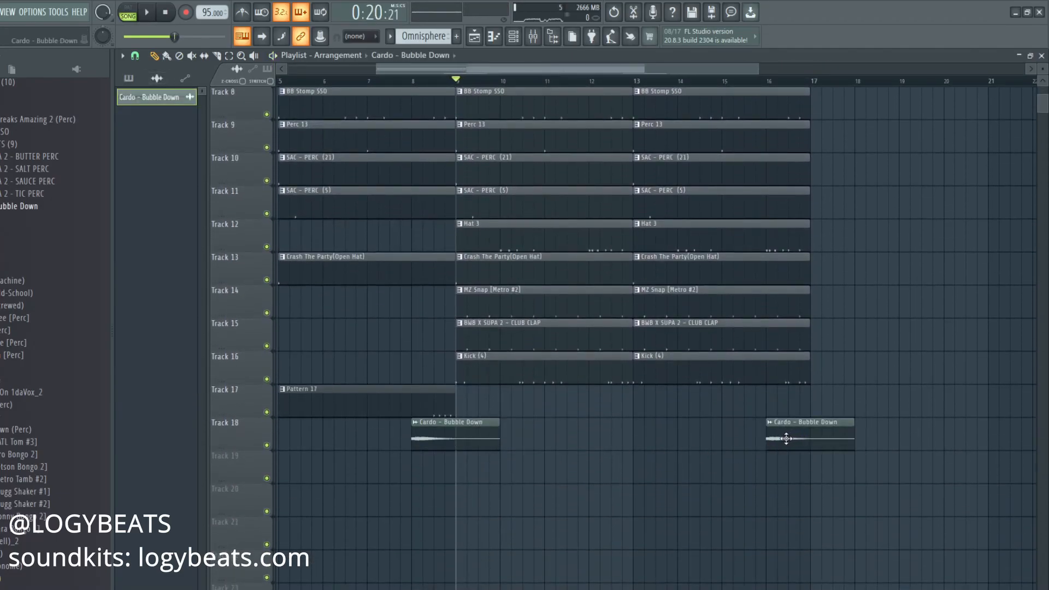
{"action": "left_click", "coordinate": [401, 403]}
{"action": "left_click", "coordinate": [642, 407]}
Shorten the clips starting at bar 13 on Tracks 6 to 12 and Track 14 so they end at bar 16
{"action": "scroll", "coordinate": [643, 437], "scroll_direction": "up", "scroll_amount": 1}
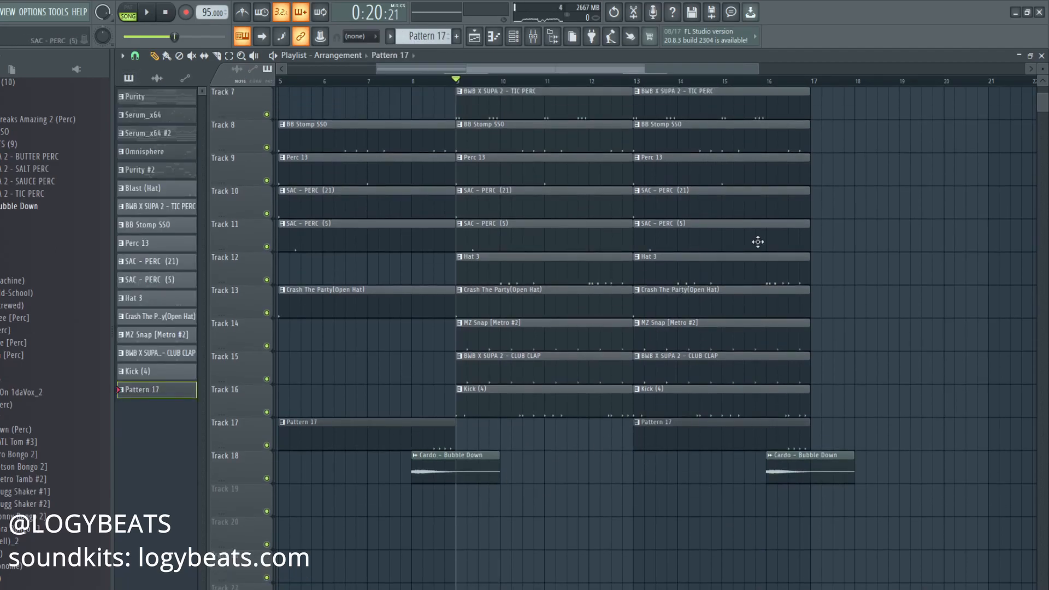
{"action": "scroll", "coordinate": [792, 442], "scroll_direction": "up", "scroll_amount": 1}
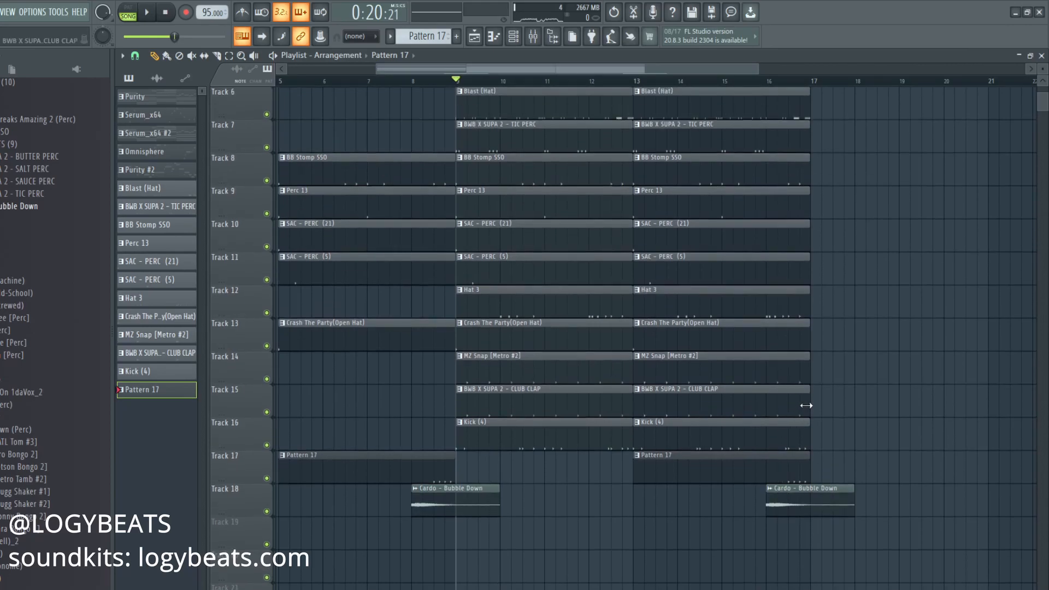
{"action": "scroll", "coordinate": [806, 406], "scroll_direction": "down", "scroll_amount": 2}
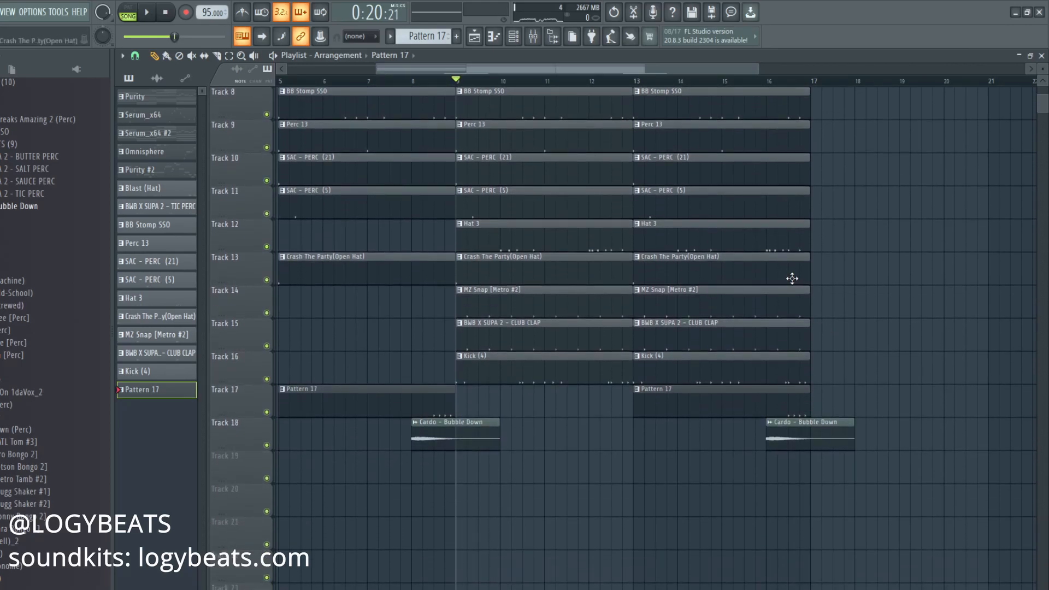
{"action": "scroll", "coordinate": [794, 223], "scroll_direction": "up", "scroll_amount": 5}
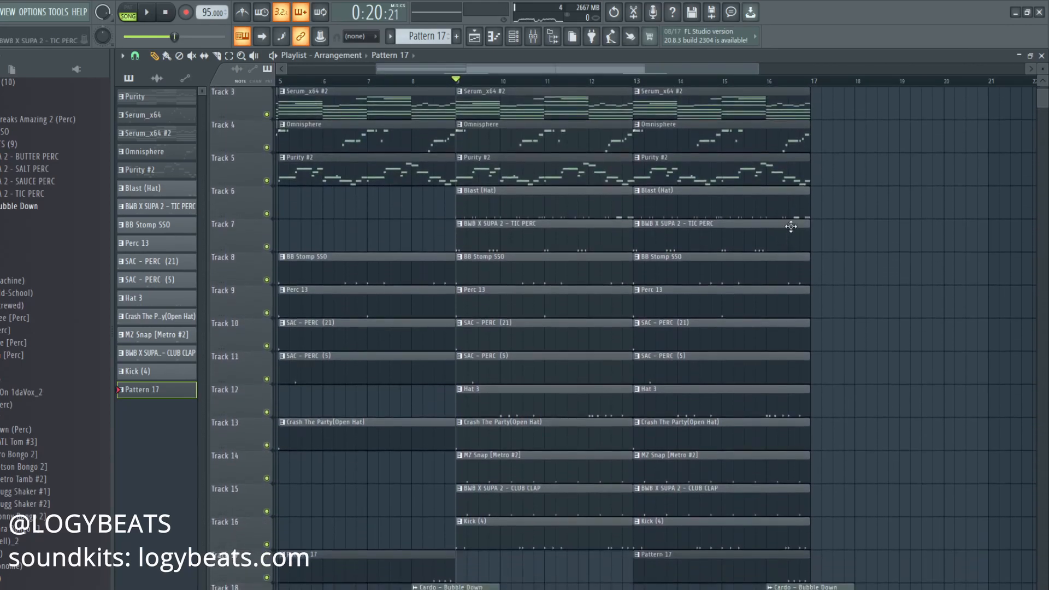
{"action": "left_click_drag", "start_coordinate": [791, 210], "coordinate": [773, 399]}
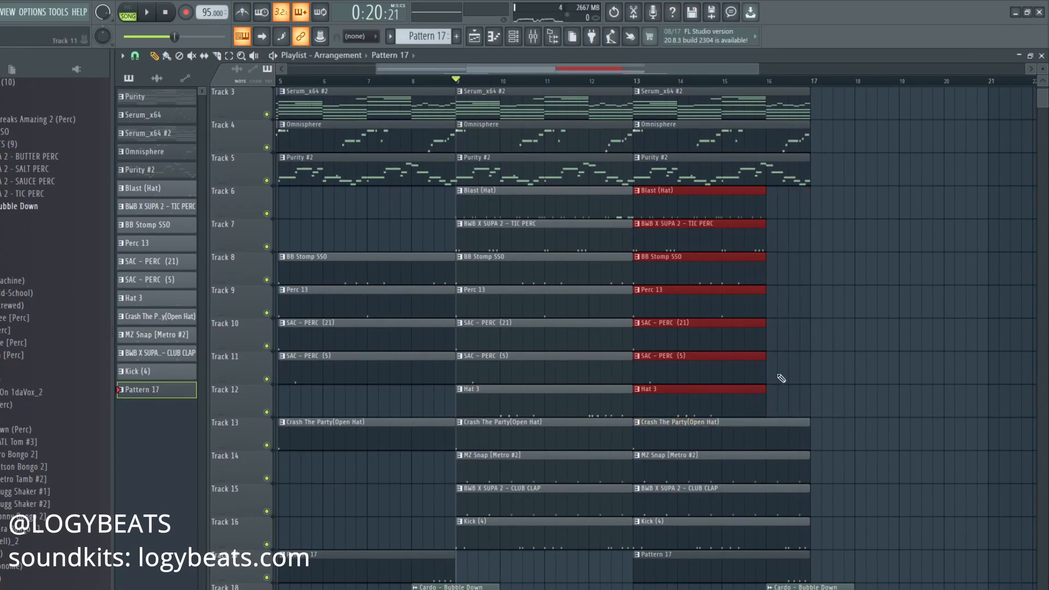
{"action": "scroll", "coordinate": [864, 298], "scroll_direction": "down", "scroll_amount": 3}
{"action": "right_click", "coordinate": [885, 272]}
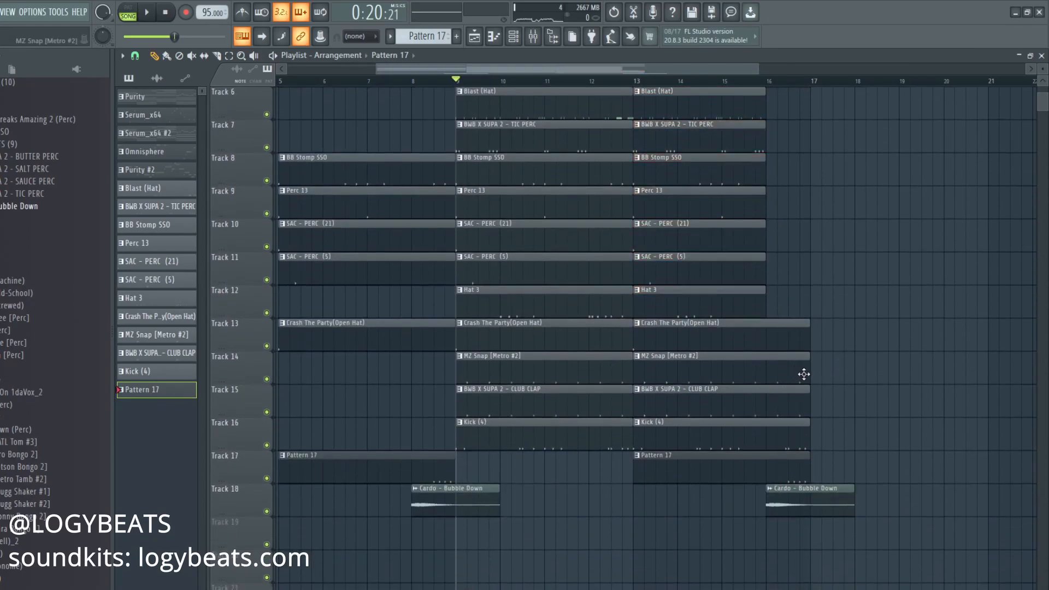
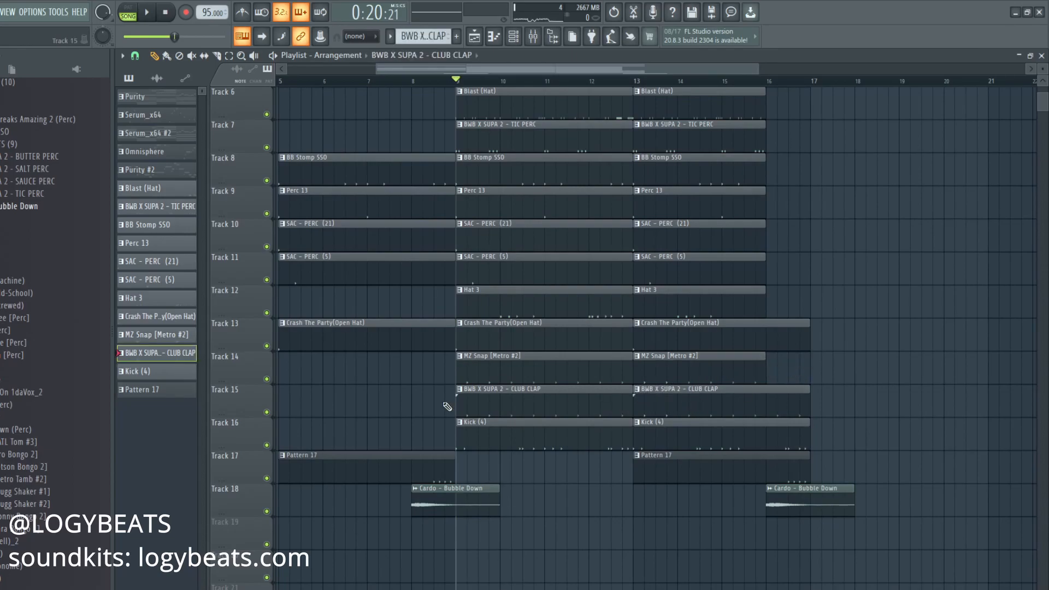
Make the CLUB CLAP clip at bar 13 on Track 15 unique and repeat its one-bar clap pattern to extend it to four bars
{"action": "right_click", "coordinate": [637, 391]}
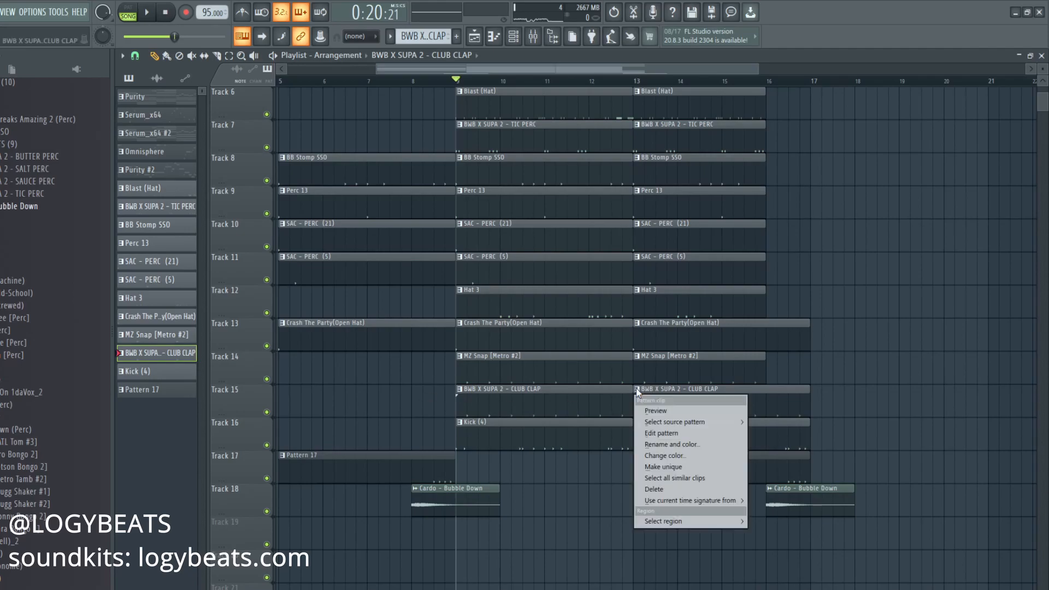
{"action": "left_click", "coordinate": [661, 467]}
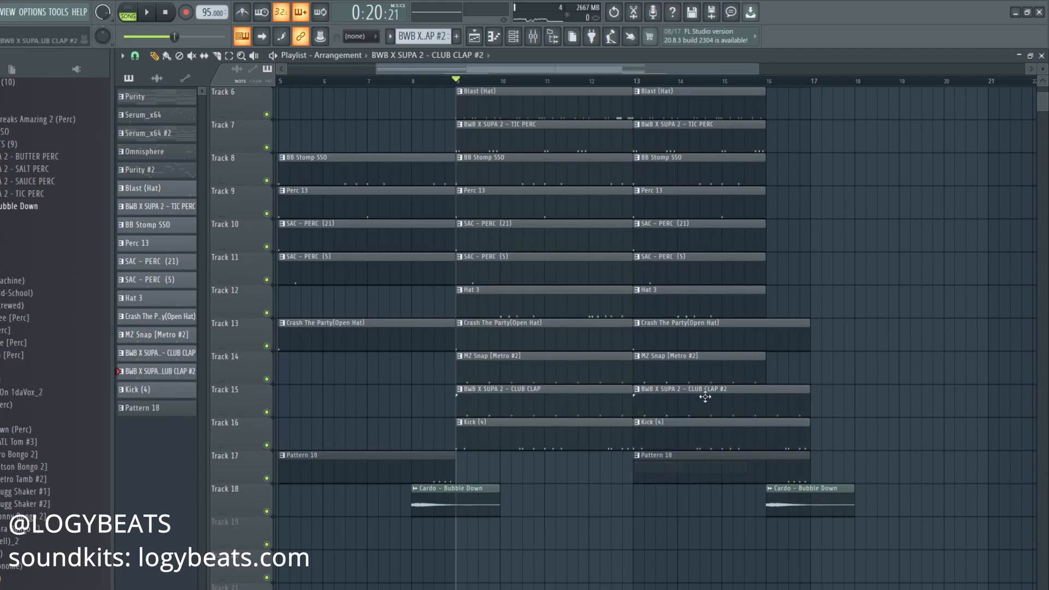
{"action": "double_click", "coordinate": [743, 401]}
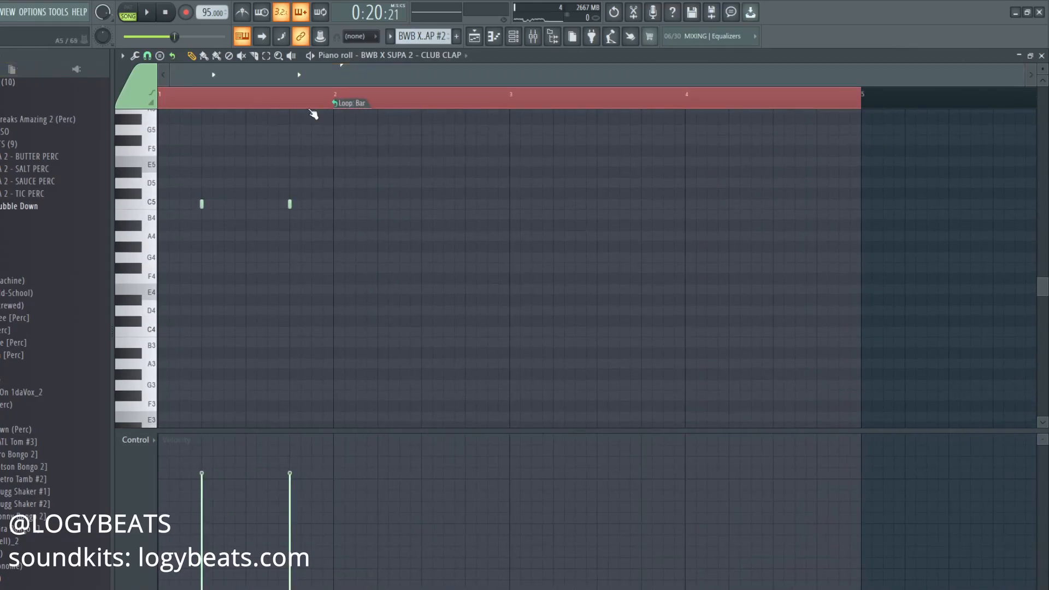
{"action": "key", "text": "ctrl+a"}
{"action": "key", "text": "ctrl+b"}
{"action": "key", "text": "ctrl+b"}
{"action": "key", "text": "ctrl+b"}
{"action": "double_click", "coordinate": [620, 101]}
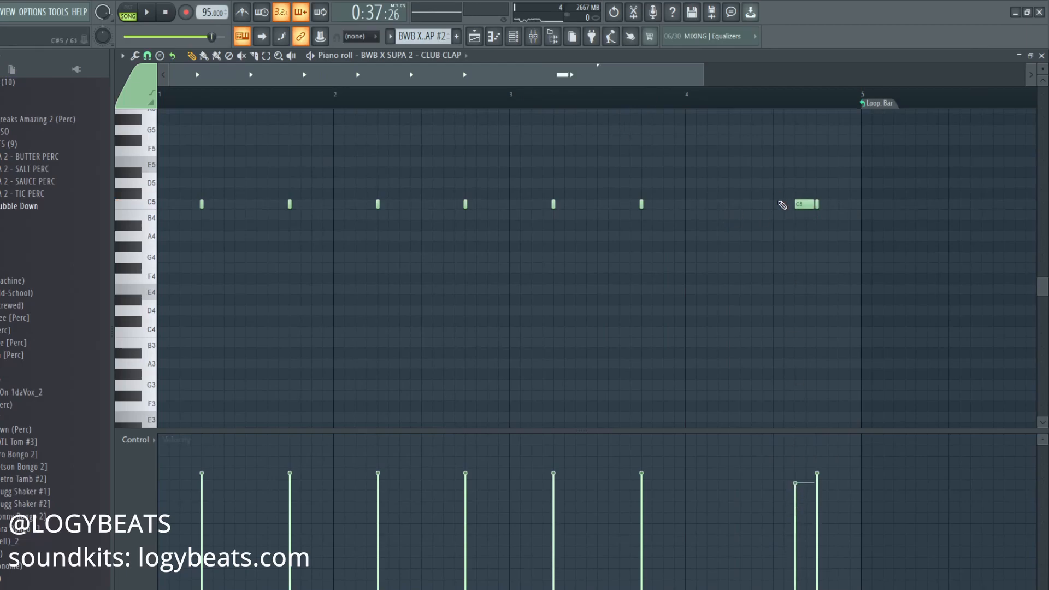
Chop the long C5 clap note late in bar 4 into a rapid roll with rising velocities and play it
{"action": "key", "text": "alt+u"}
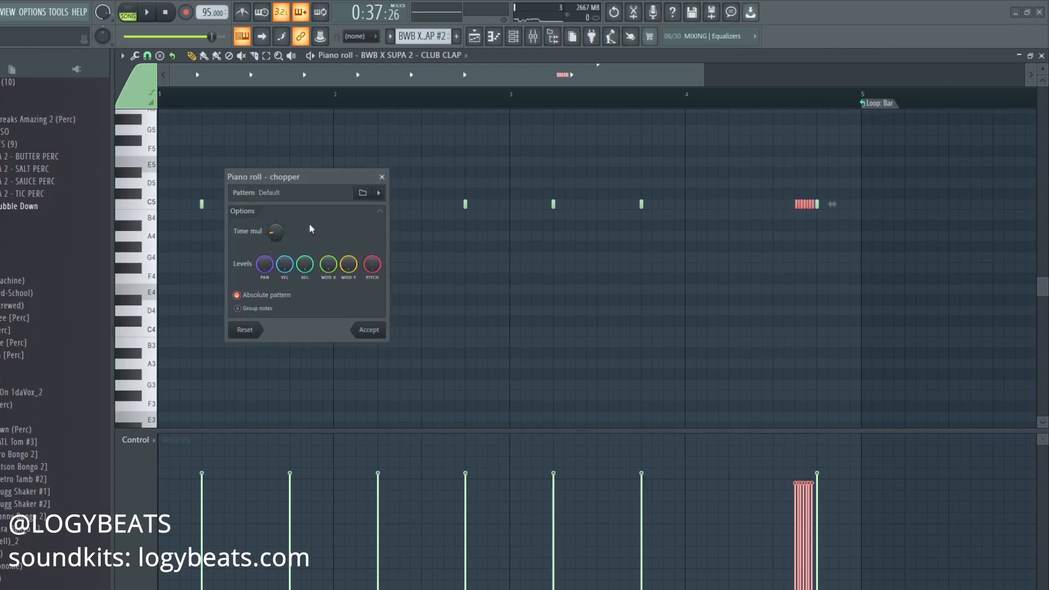
{"action": "left_click", "coordinate": [380, 333]}
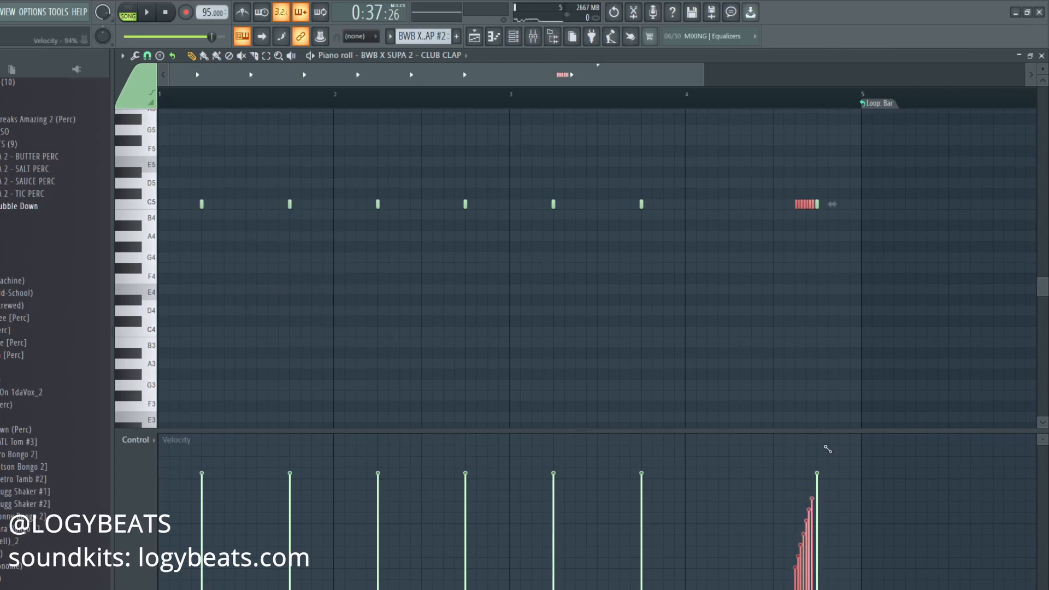
{"action": "left_click", "coordinate": [683, 103]}
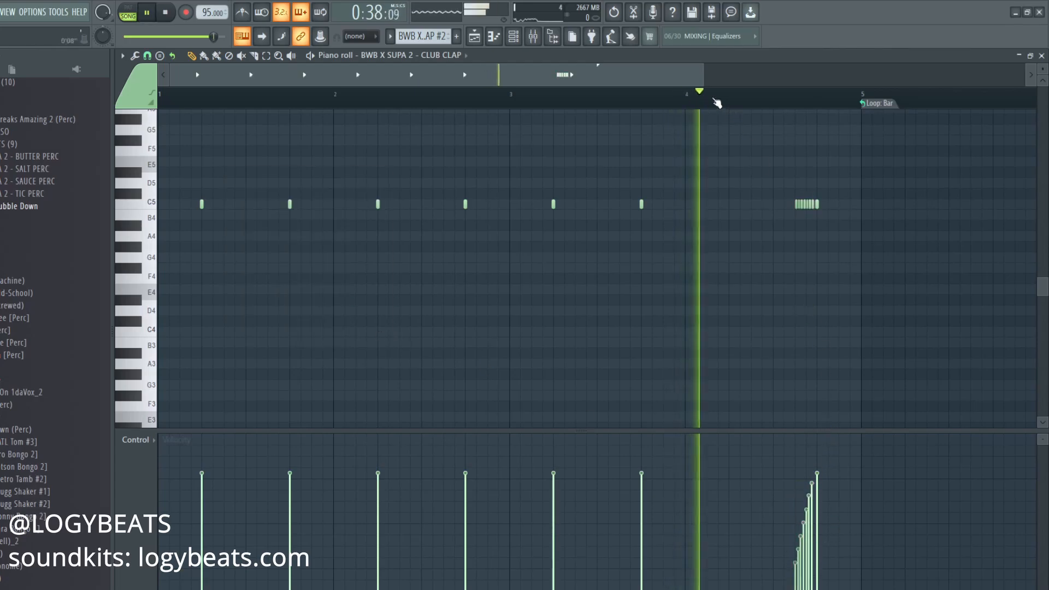
{"action": "key", "text": "space"}
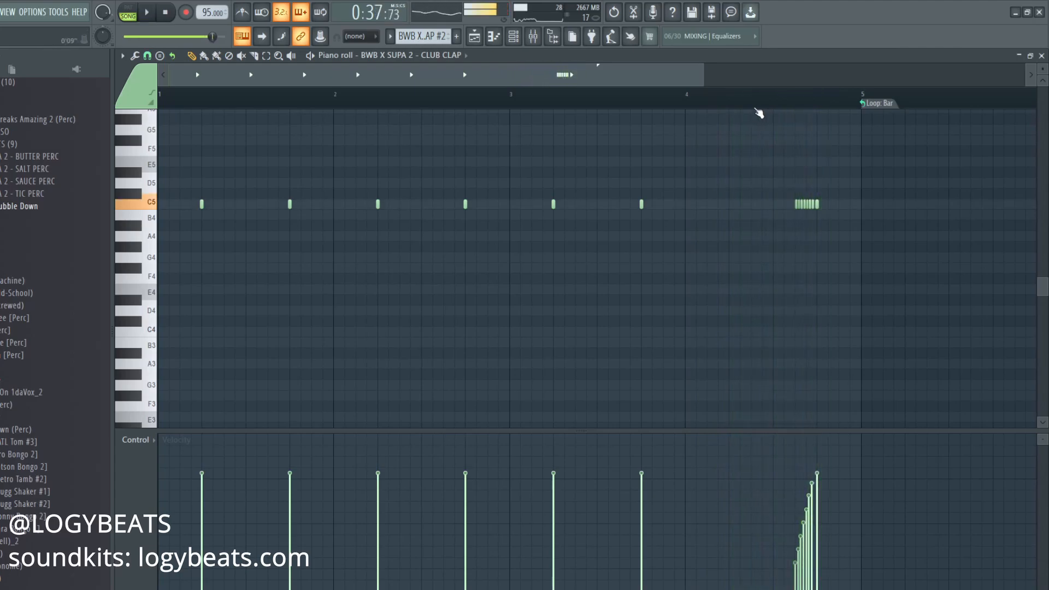
{"action": "left_click", "coordinate": [688, 102]}
{"action": "key", "text": "space"}
{"action": "key", "text": "space"}
Replace the roll in bar 4 with one longer C5 note, chop it into rapid hits and ramp their velocities upward with the LFO tool
{"action": "right_click", "coordinate": [797, 205]}
{"action": "left_click", "coordinate": [803, 205]}
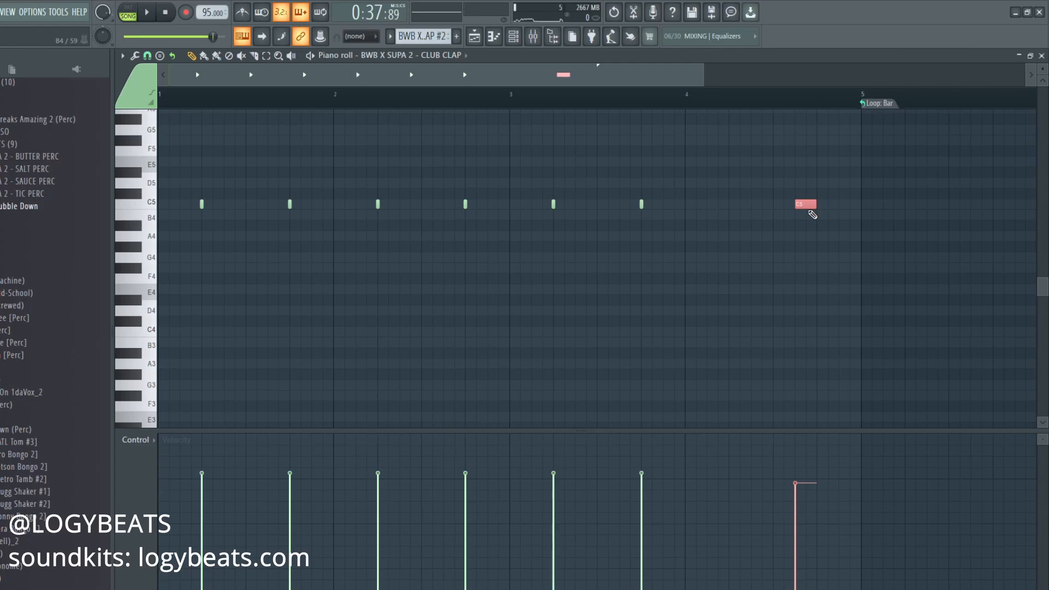
{"action": "key", "text": "alt+u"}
{"action": "left_click", "coordinate": [369, 331]}
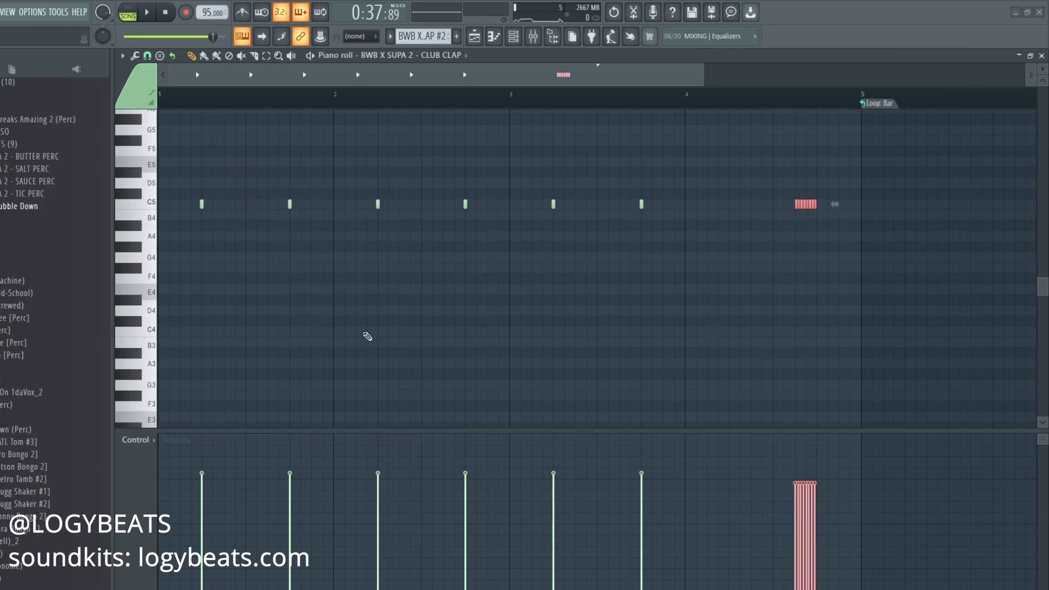
{"action": "key", "text": "alt+o"}
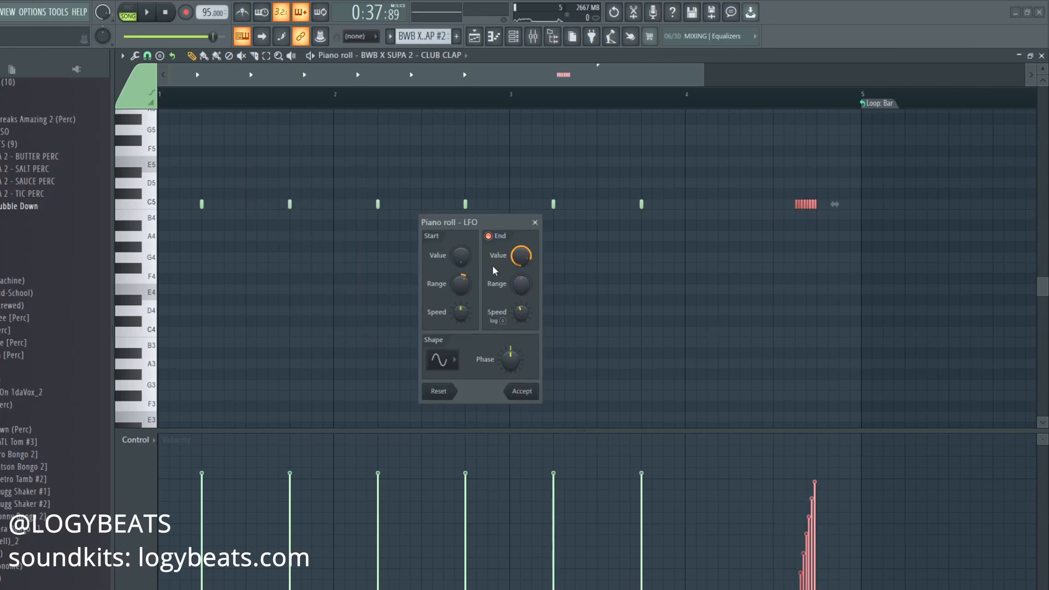
{"action": "left_click", "coordinate": [522, 392]}
Add three C5 claps after the roll in bar 4, slightly lower the last two's velocities, and return to the playlist
{"action": "key", "text": "space"}
{"action": "mouse_move", "coordinate": [818, 208]}
{"action": "left_mouse_down"}
{"action": "mouse_move", "coordinate": [838, 206]}
{"action": "mouse_move", "coordinate": [826, 206]}
{"action": "left_mouse_up"}
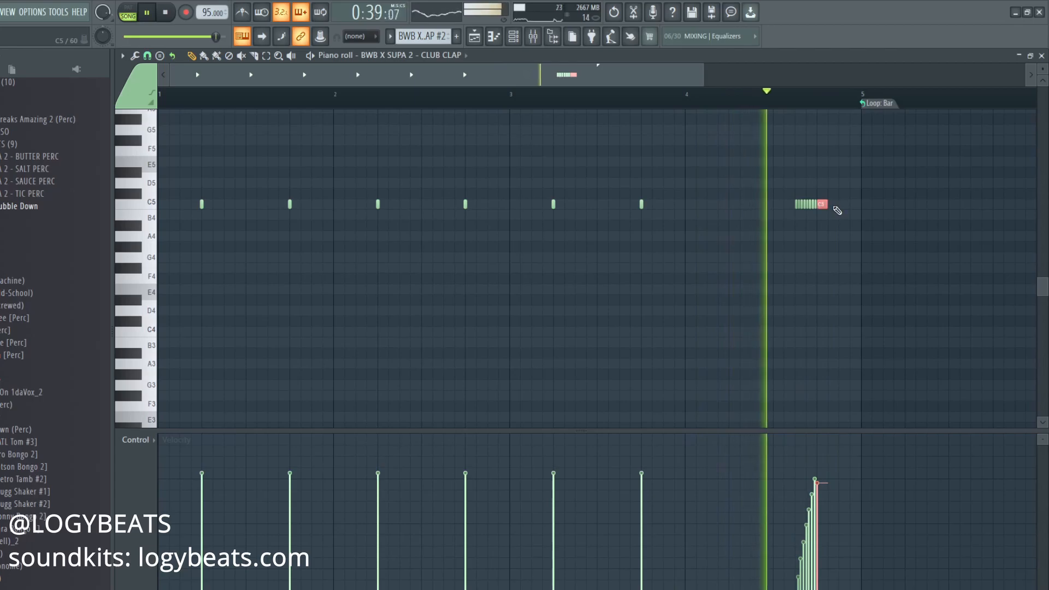
{"action": "left_click", "coordinate": [834, 206]}
{"action": "left_click", "coordinate": [850, 206]}
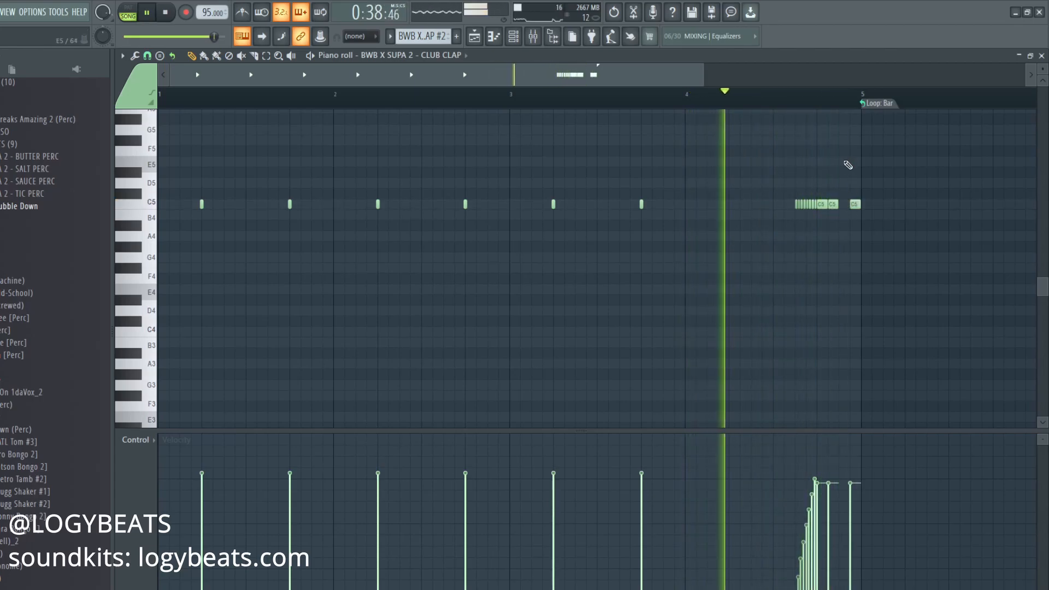
{"action": "key", "text": "space"}
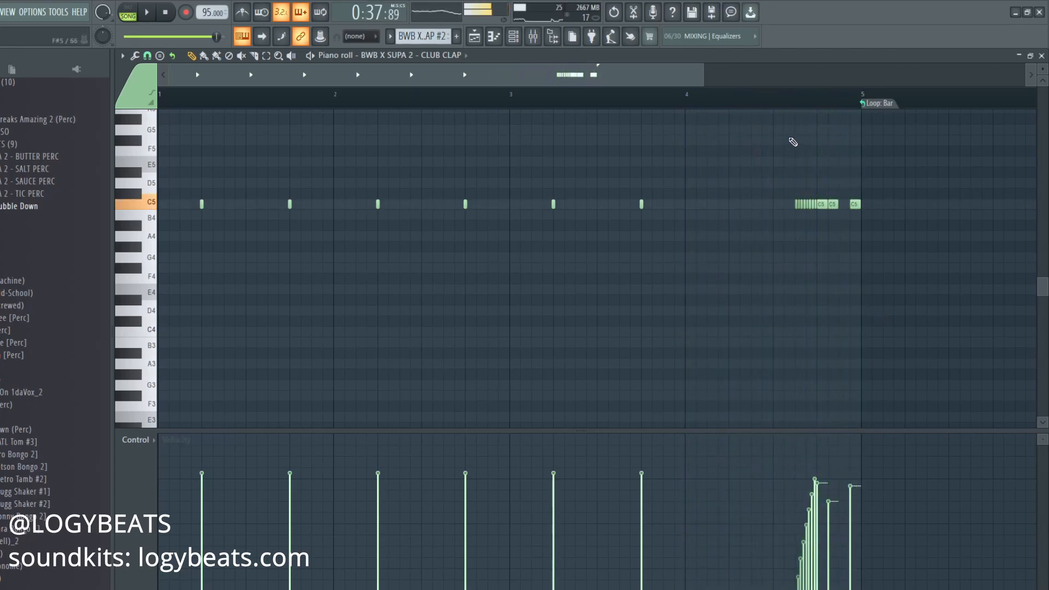
{"action": "scroll", "coordinate": [723, 96], "scroll_direction": "down", "scroll_amount": 2}
{"action": "left_click", "coordinate": [474, 37]}
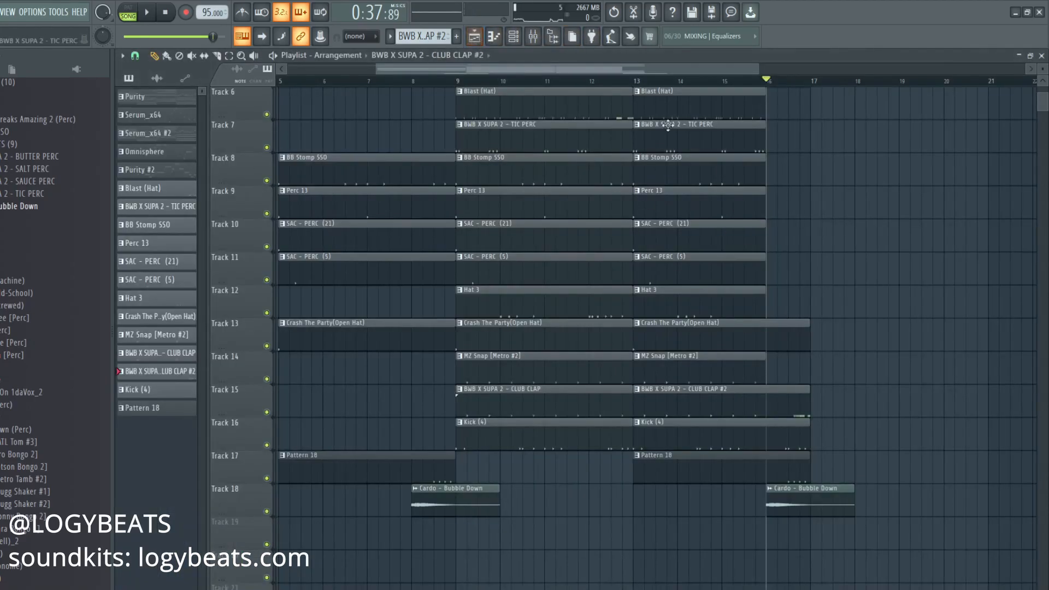
Play the arrangement from bar 13 and review the tracks
{"action": "left_click", "coordinate": [643, 82]}
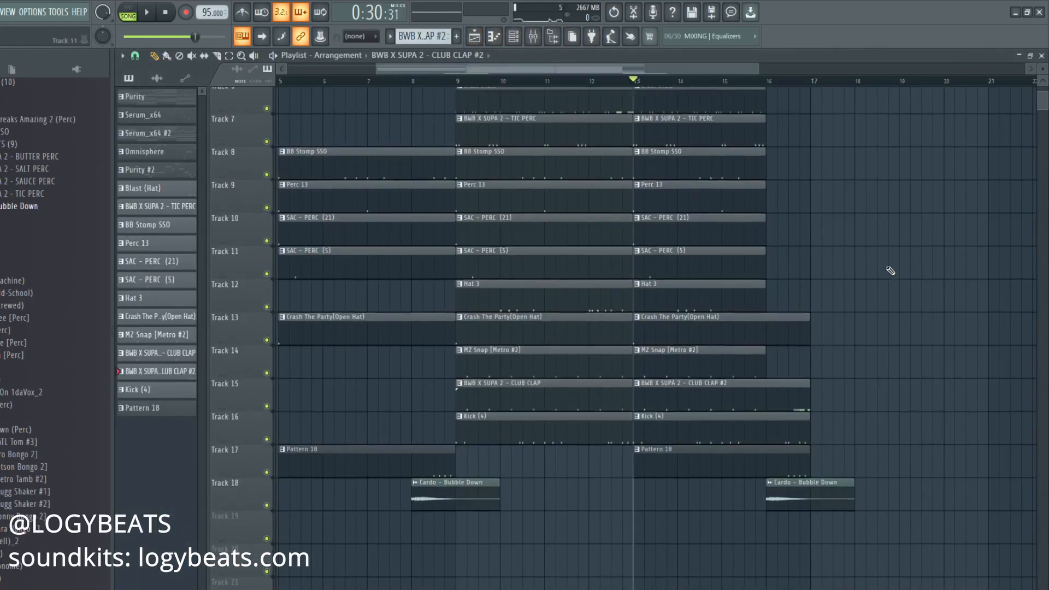
{"action": "scroll", "coordinate": [890, 271], "scroll_direction": "up", "scroll_amount": 5}
{"action": "key", "text": "space"}
{"action": "scroll", "coordinate": [779, 88], "scroll_direction": "down", "scroll_amount": 4}
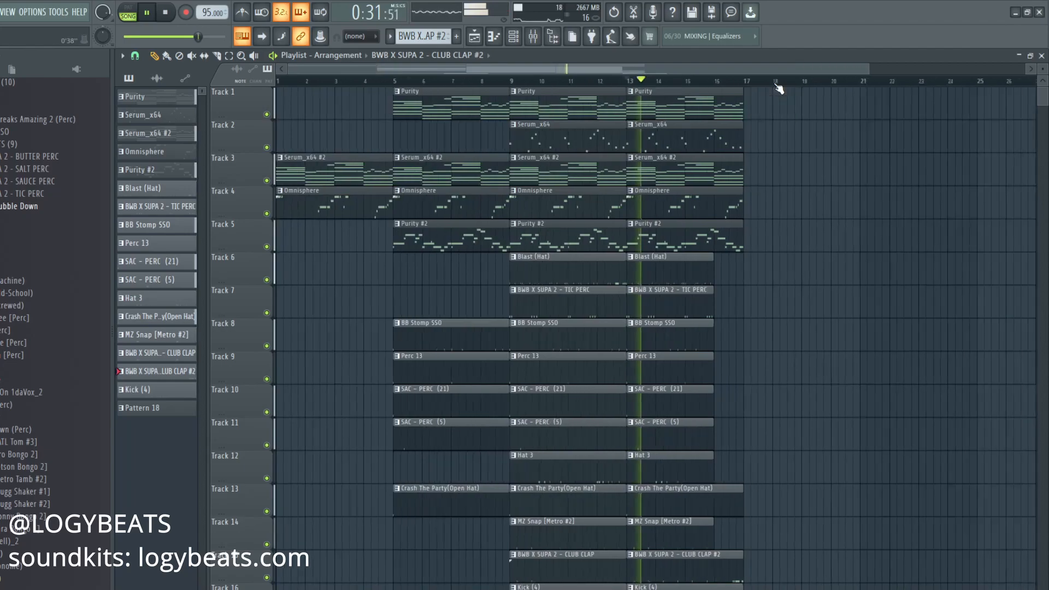
{"action": "left_click", "coordinate": [736, 179], "text": "ctrl"}
{"action": "key", "text": "ctrl+b"}
{"action": "scroll", "coordinate": [787, 246], "scroll_direction": "down", "scroll_amount": 3}
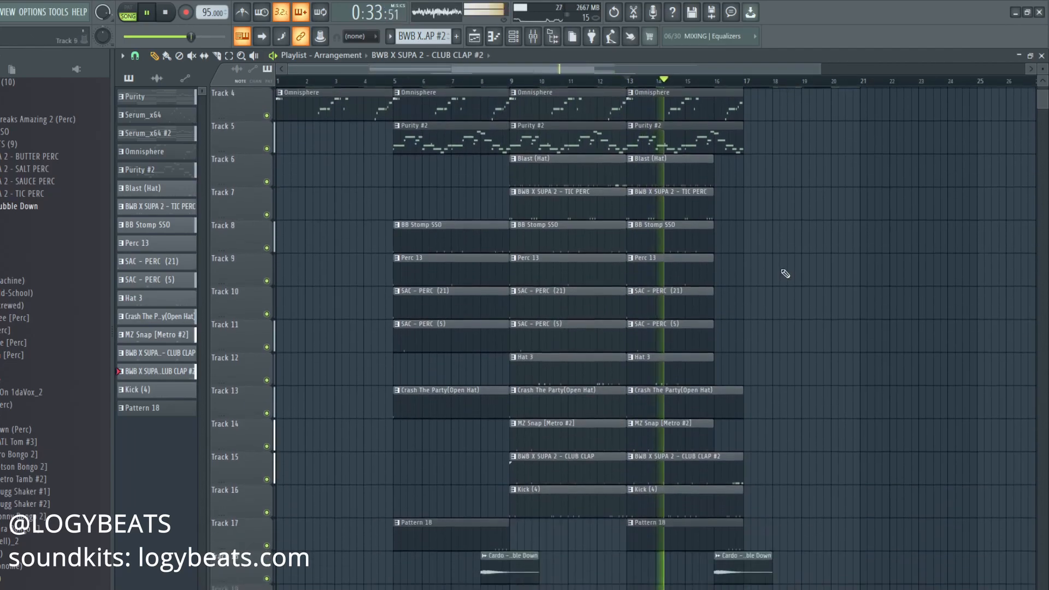
Place an MZ Snap [Metro #2] clip at bar 17 on Track 14
{"action": "left_click", "coordinate": [618, 441]}
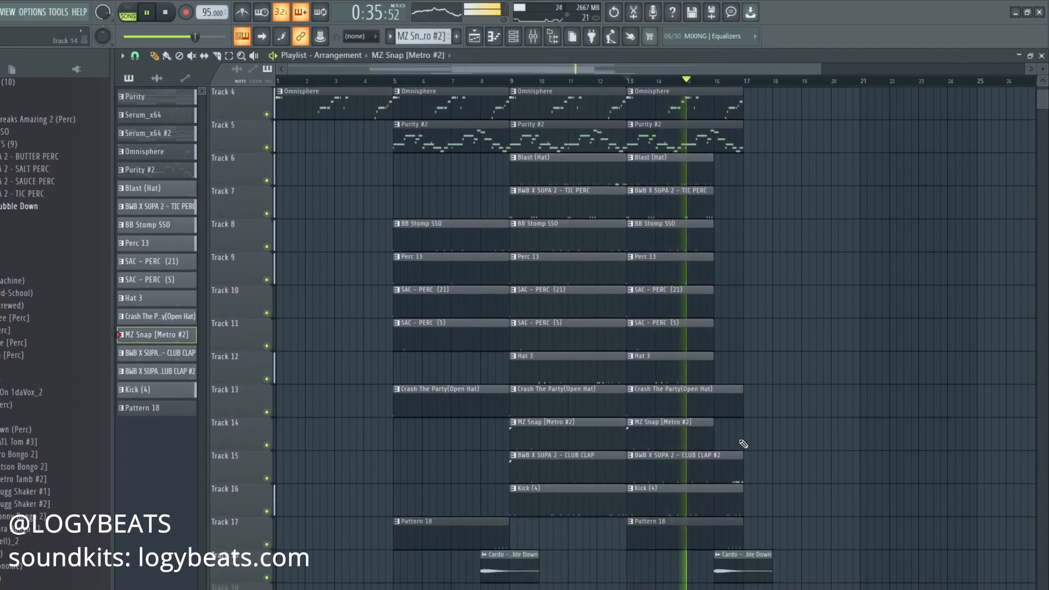
{"action": "left_click", "coordinate": [753, 431]}
{"action": "scroll", "coordinate": [804, 364], "scroll_direction": "down", "scroll_amount": 2}
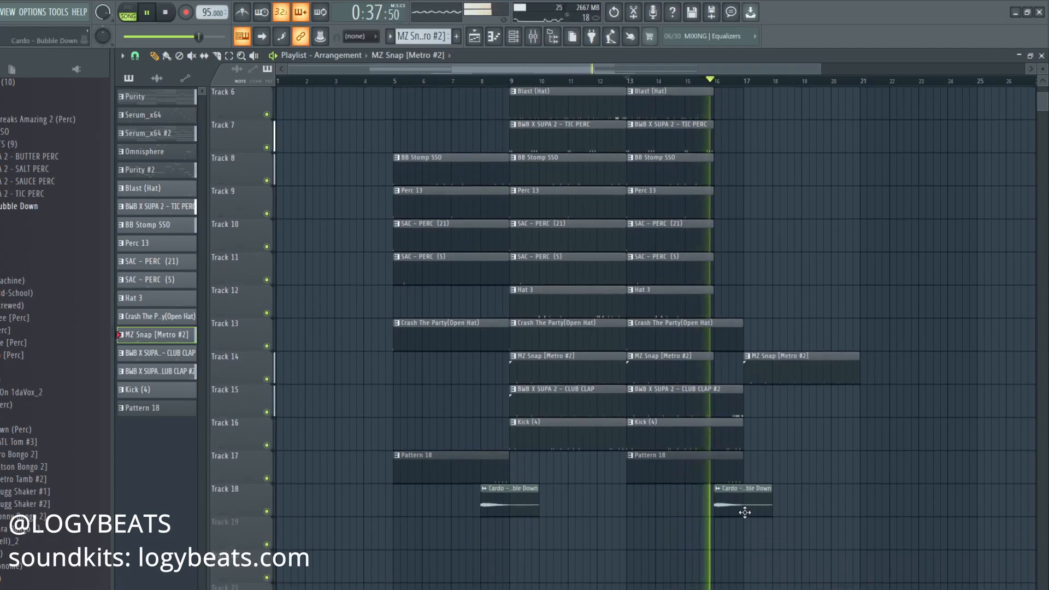
Place a SAC - PERC (21) clip at bar 17 on Track 10
{"action": "left_click", "coordinate": [421, 273]}
{"action": "left_click", "coordinate": [487, 231]}
{"action": "key", "text": "space"}
{"action": "left_click", "coordinate": [749, 242]}
Try a Perc 13 clip at bar 17 on Track 9 during playback and remove it
{"action": "left_click", "coordinate": [749, 200]}
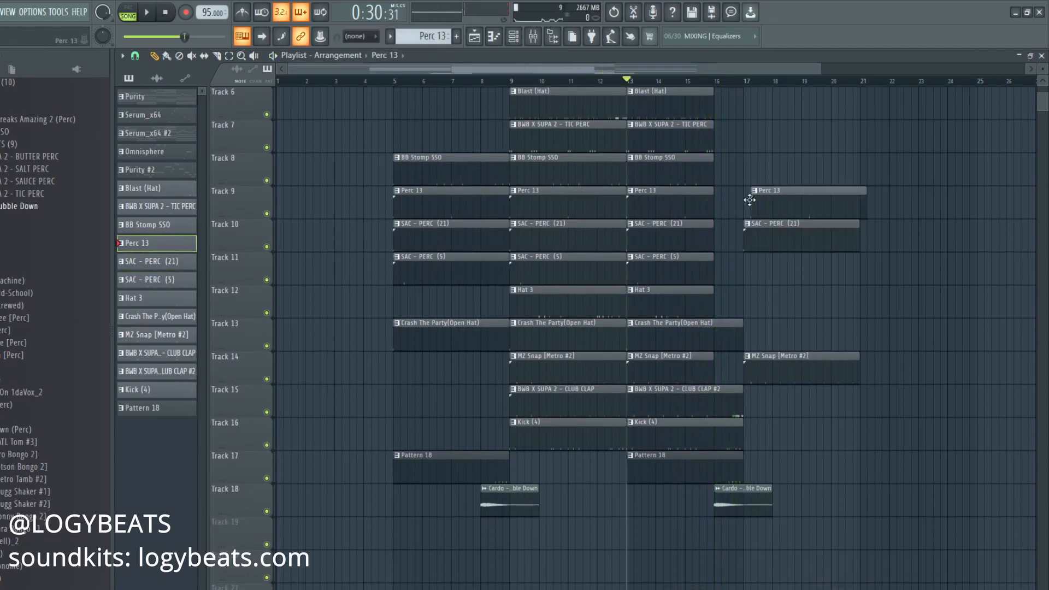
{"action": "key", "text": "space"}
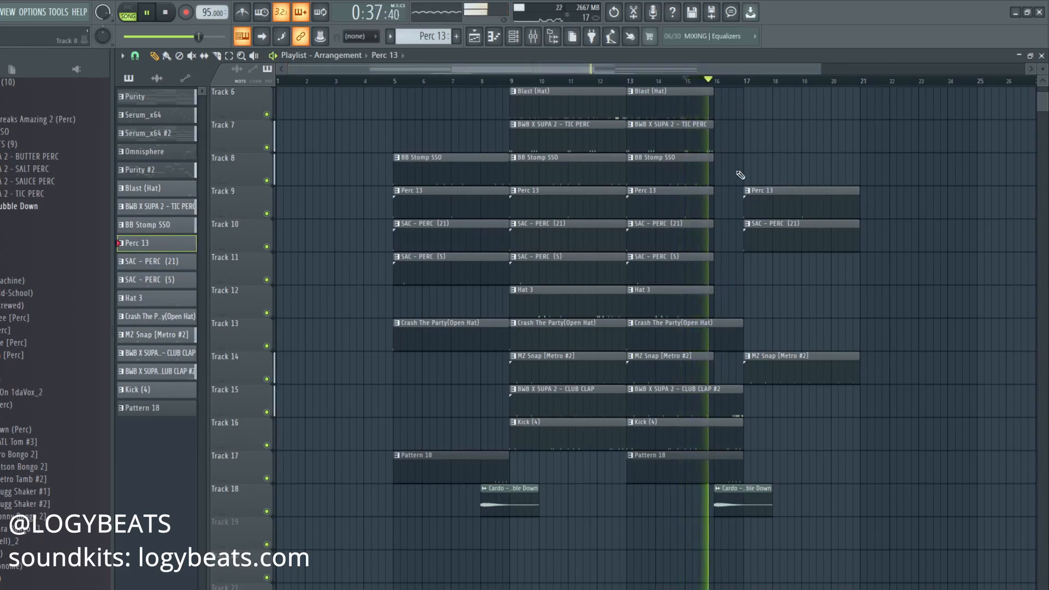
{"action": "right_click", "coordinate": [811, 206]}
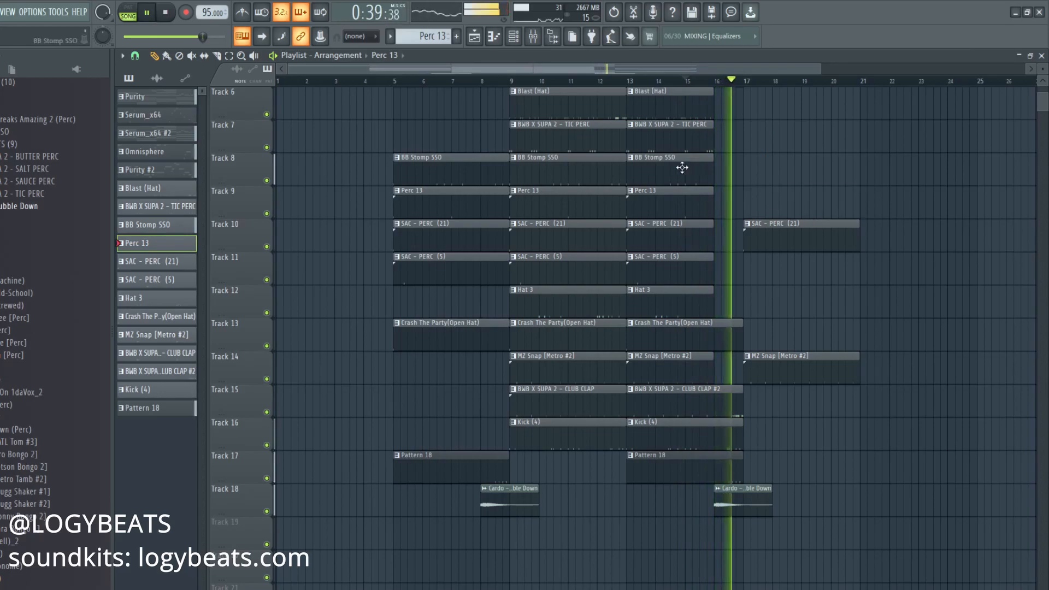
Listen to the section from bar 17 and review which melody and drum tracks it uses
{"action": "scroll", "coordinate": [771, 168], "scroll_direction": "up", "scroll_amount": 2}
{"action": "scroll", "coordinate": [771, 168], "scroll_direction": "up", "scroll_amount": 3}
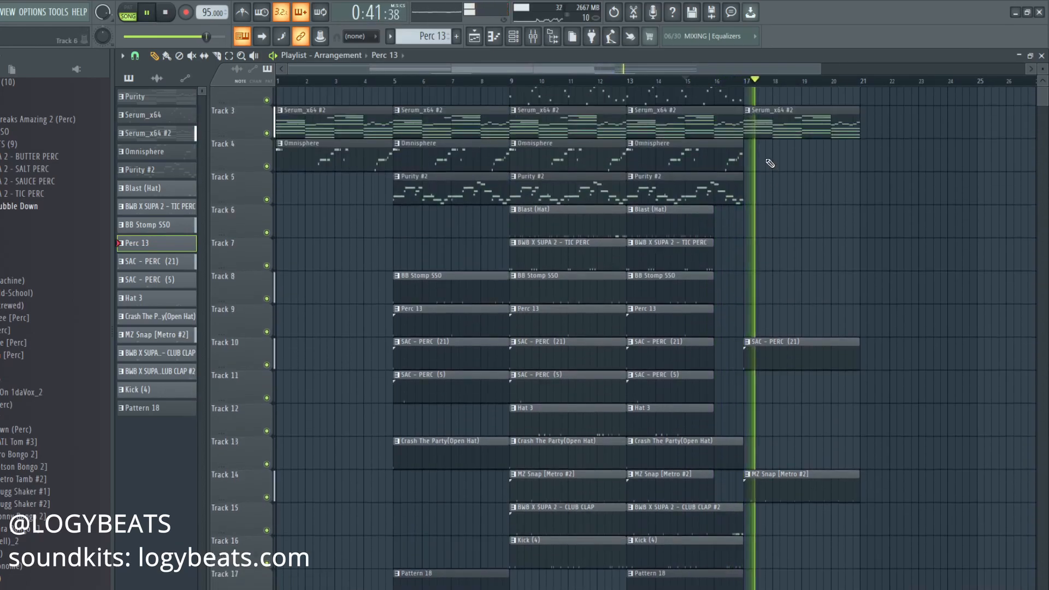
{"action": "scroll", "coordinate": [855, 287], "scroll_direction": "down", "scroll_amount": 3}
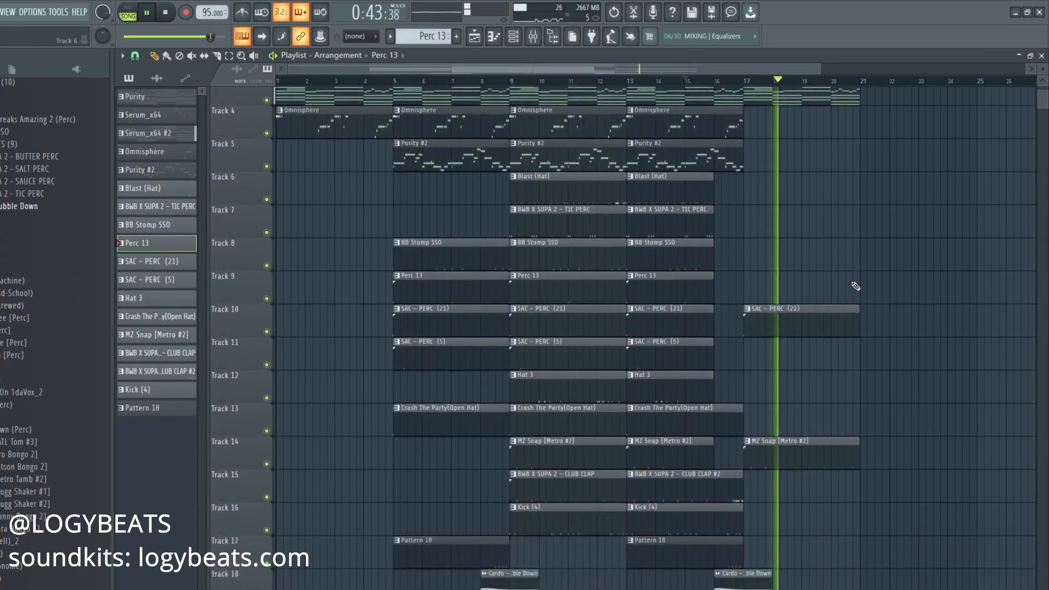
{"action": "scroll", "coordinate": [794, 249], "scroll_direction": "up", "scroll_amount": 2}
{"action": "scroll", "coordinate": [795, 249], "scroll_direction": "up", "scroll_amount": 1}
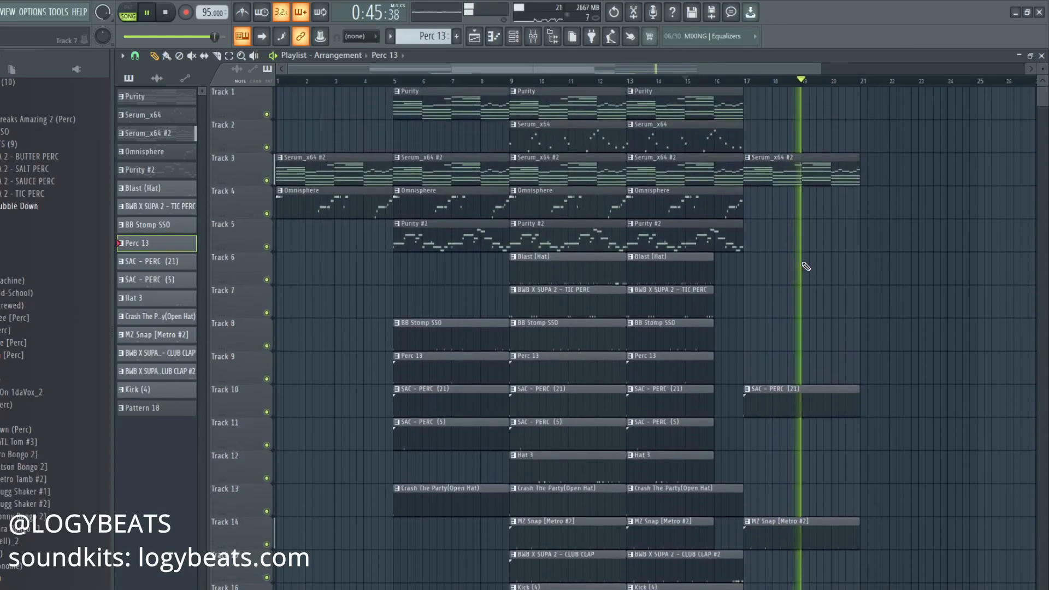
{"action": "key", "text": "space"}
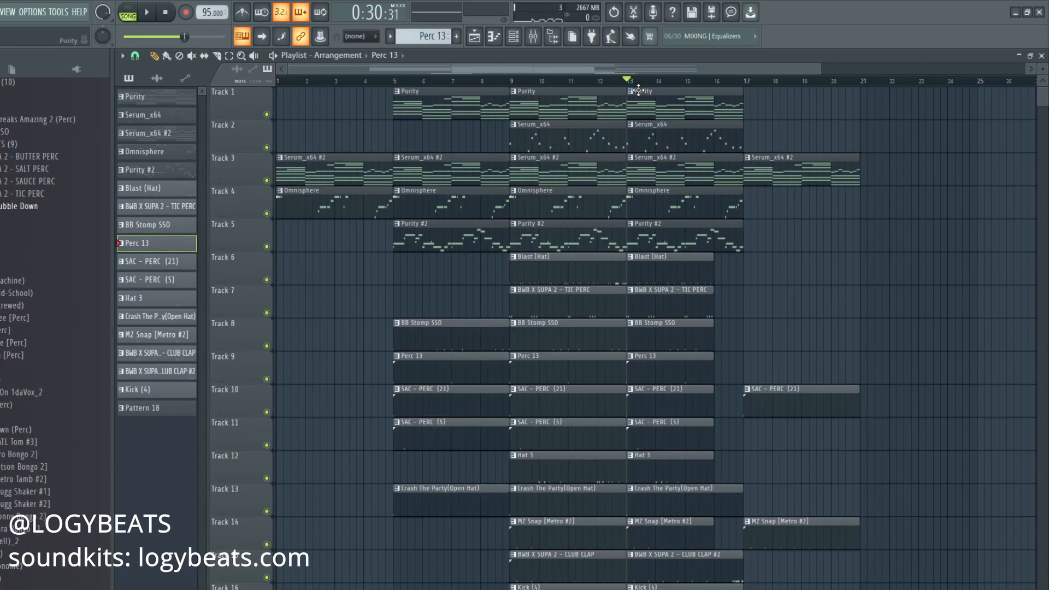
{"action": "scroll", "coordinate": [683, 90], "scroll_direction": "down", "scroll_amount": 1}
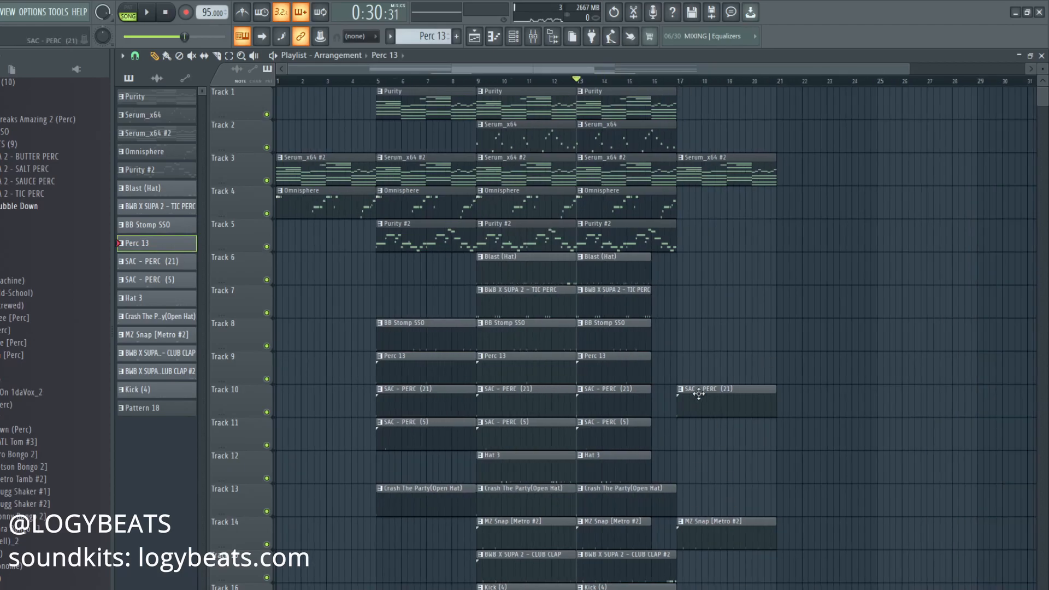
{"action": "scroll", "coordinate": [700, 401], "scroll_direction": "down", "scroll_amount": 2}
{"action": "scroll", "coordinate": [699, 391], "scroll_direction": "up", "scroll_amount": 1}
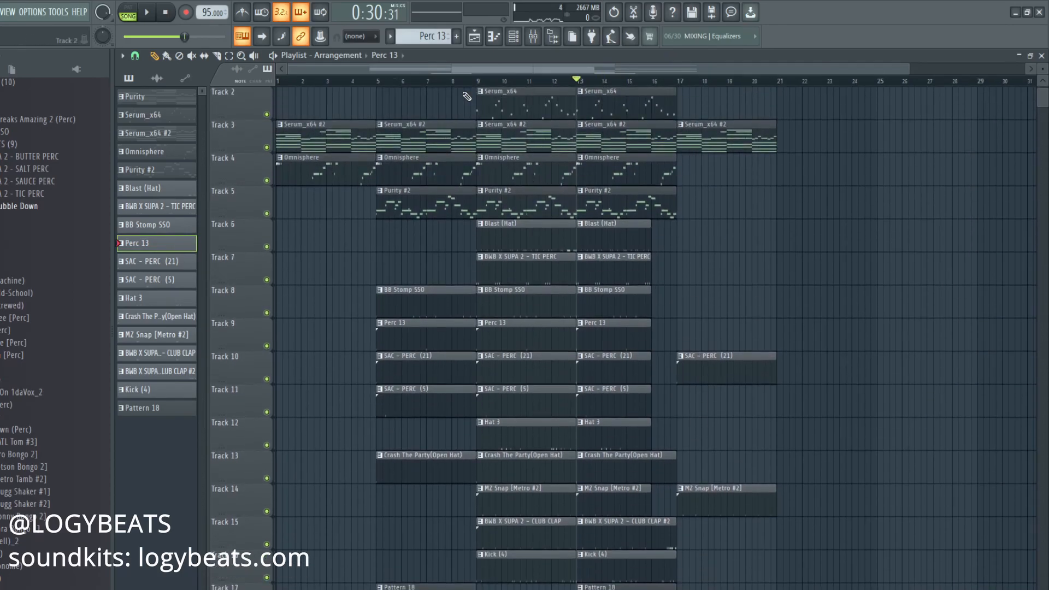
{"action": "scroll", "coordinate": [468, 83], "scroll_direction": "down", "scroll_amount": 1}
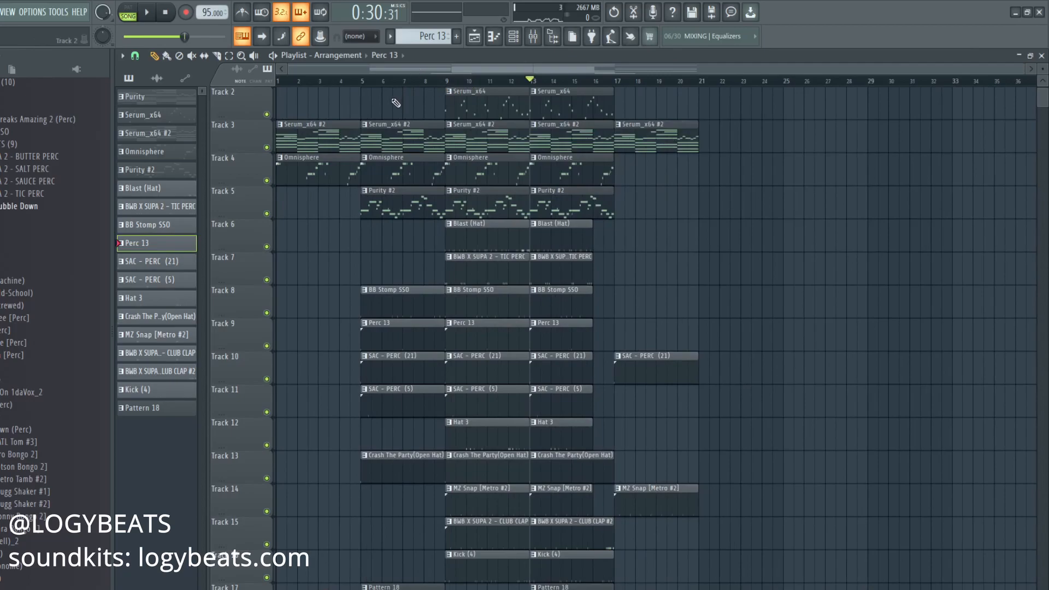
Highlight the clips from bar 9 to bar 17 and compare their tracks with the section starting at bar 17
{"action": "left_click_drag", "start_coordinate": [448, 83], "coordinate": [599, 86]}
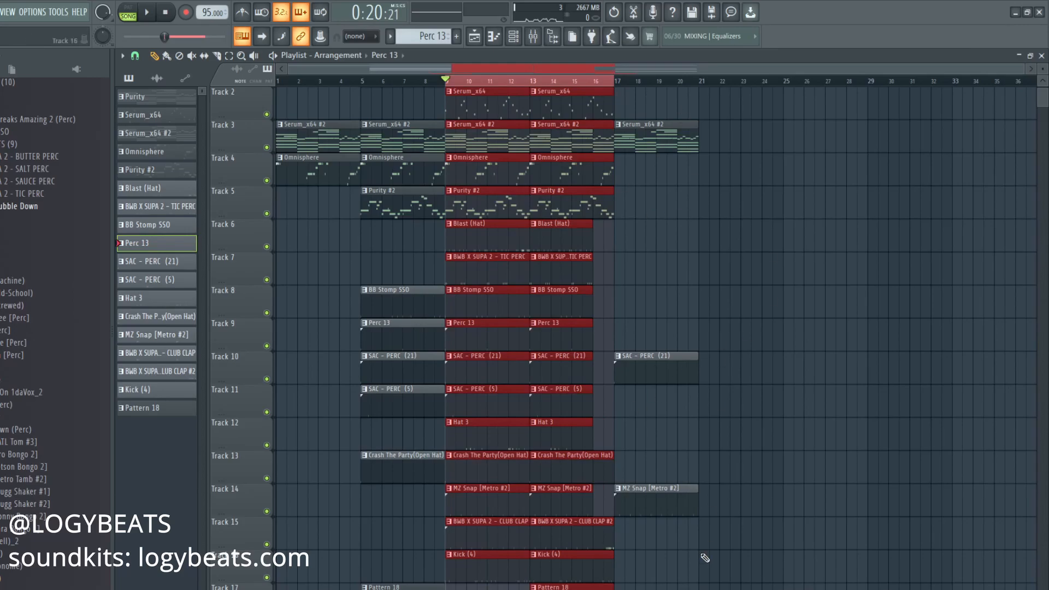
{"action": "scroll", "coordinate": [703, 515], "scroll_direction": "down", "scroll_amount": 2}
{"action": "scroll", "coordinate": [644, 328], "scroll_direction": "up", "scroll_amount": 2}
{"action": "scroll", "coordinate": [638, 222], "scroll_direction": "down", "scroll_amount": 3}
{"action": "scroll", "coordinate": [637, 218], "scroll_direction": "up", "scroll_amount": 2}
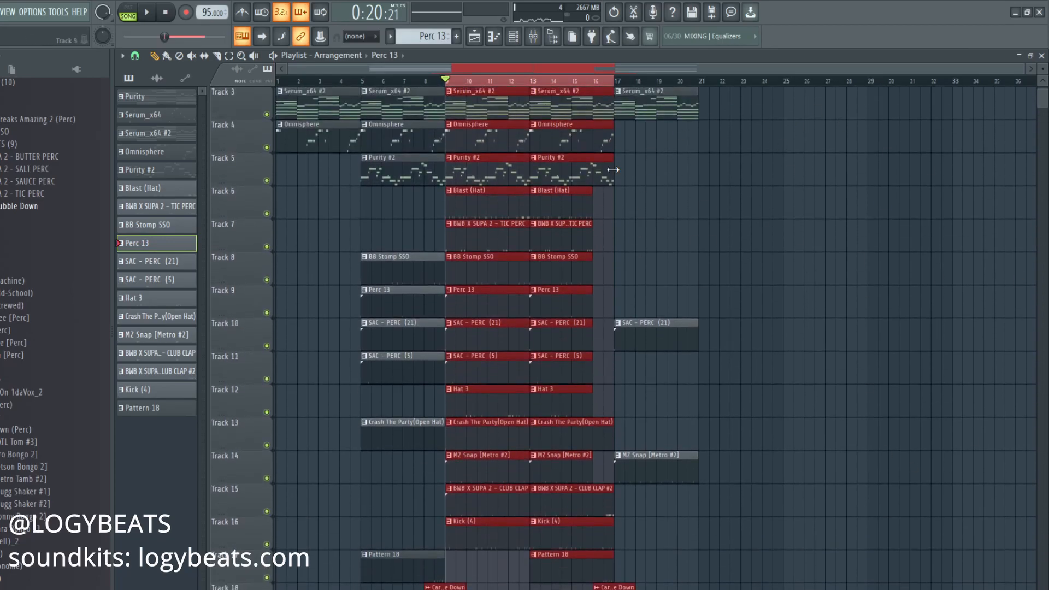
{"action": "scroll", "coordinate": [601, 161], "scroll_direction": "up", "scroll_amount": 2}
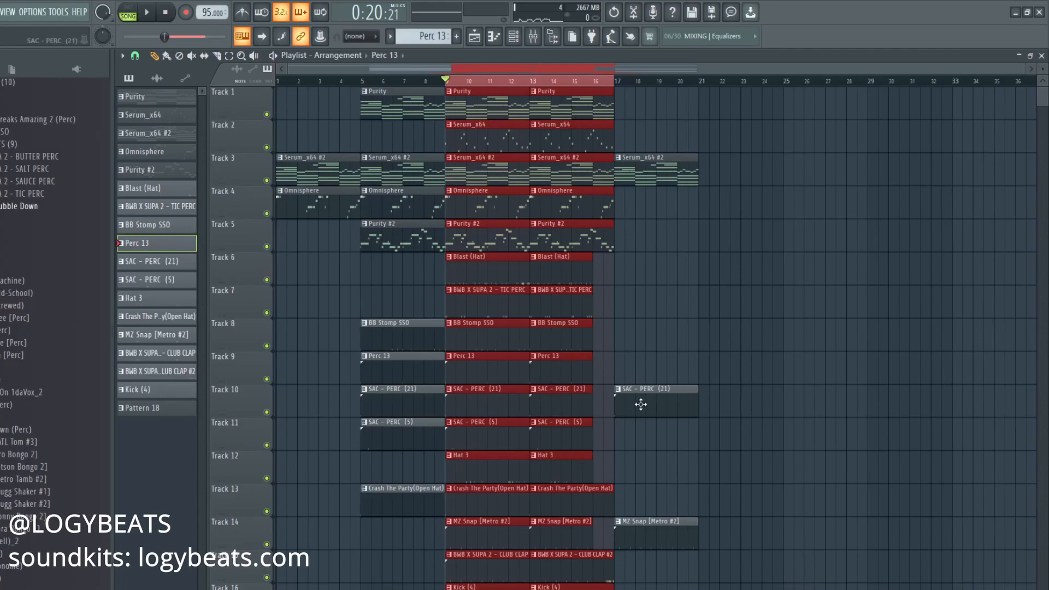
{"action": "scroll", "coordinate": [640, 404], "scroll_direction": "down", "scroll_amount": 3}
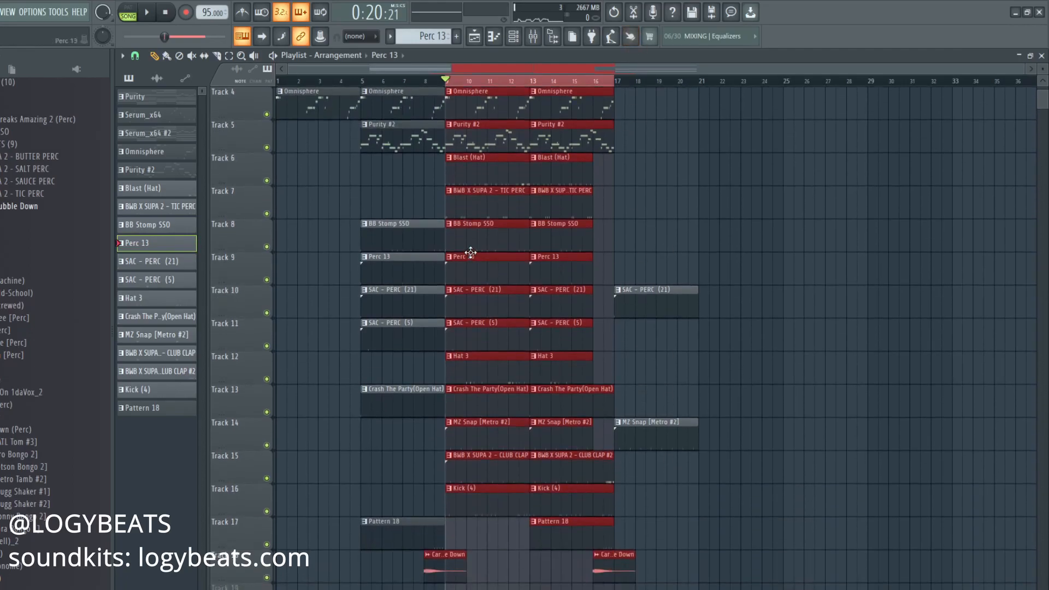
{"action": "scroll", "coordinate": [568, 189], "scroll_direction": "up", "scroll_amount": 2}
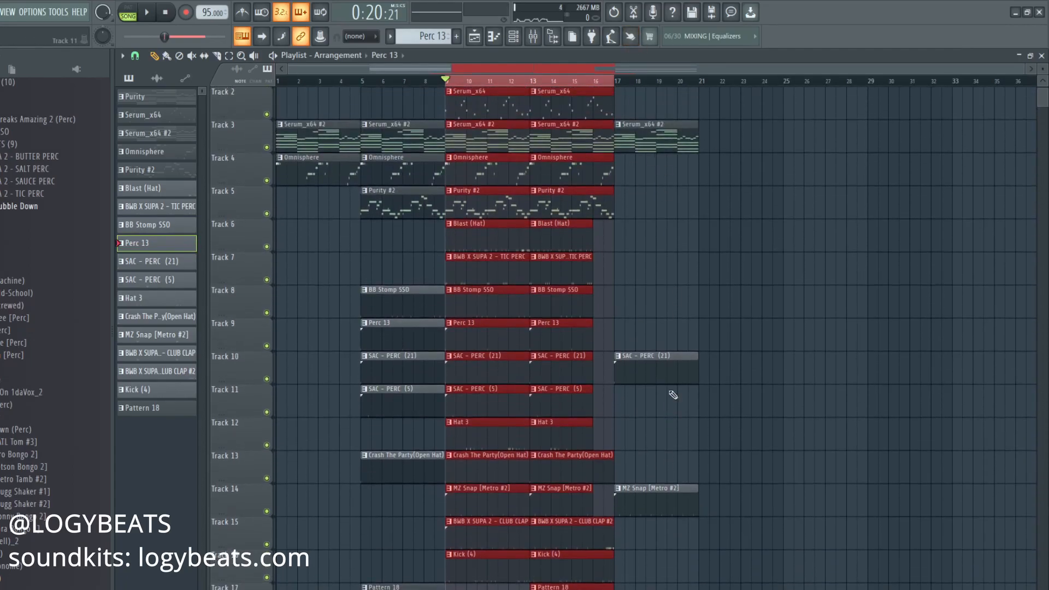
{"action": "left_click", "coordinate": [690, 184], "text": "ctrl"}
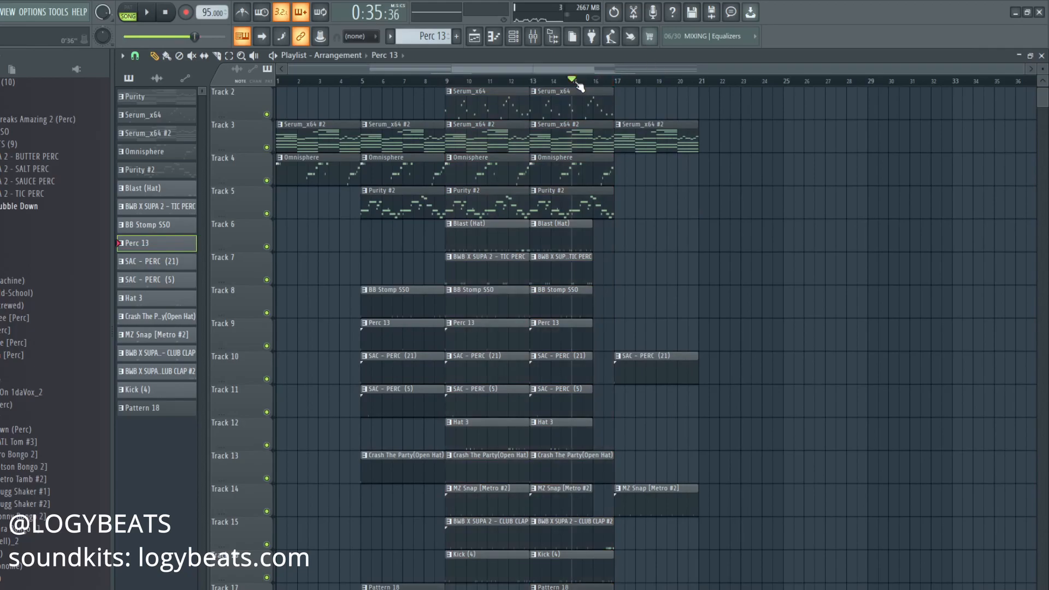
Place a BB Stomp SSO clip at bar 17 on Track 8 and shorten it to one bar
{"action": "key", "text": "space"}
{"action": "scroll", "coordinate": [694, 318], "scroll_direction": "down", "scroll_amount": 2}
{"action": "left_click", "coordinate": [478, 234]}
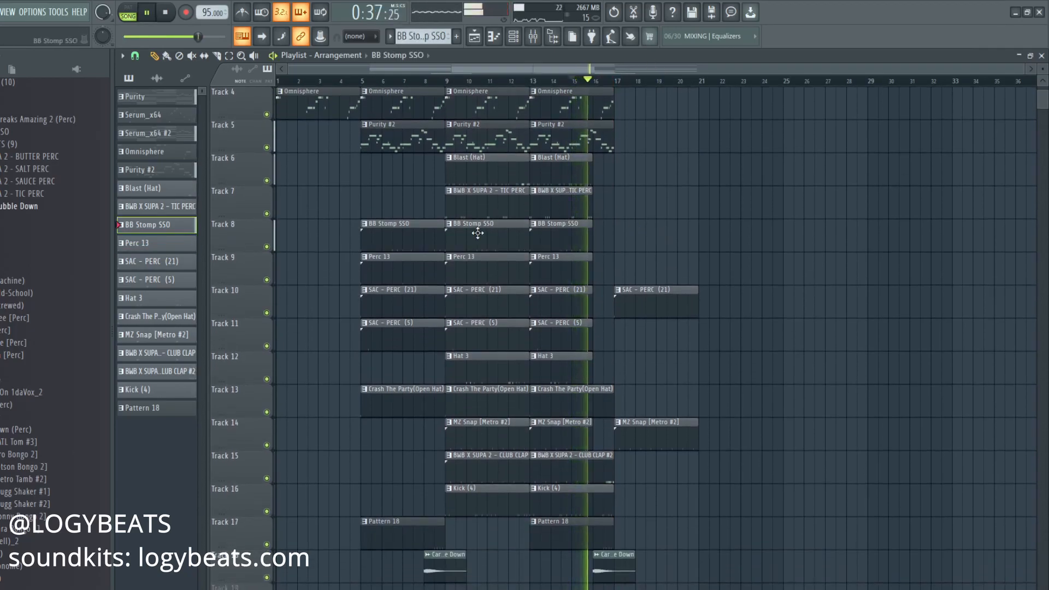
{"action": "left_click", "coordinate": [610, 234]}
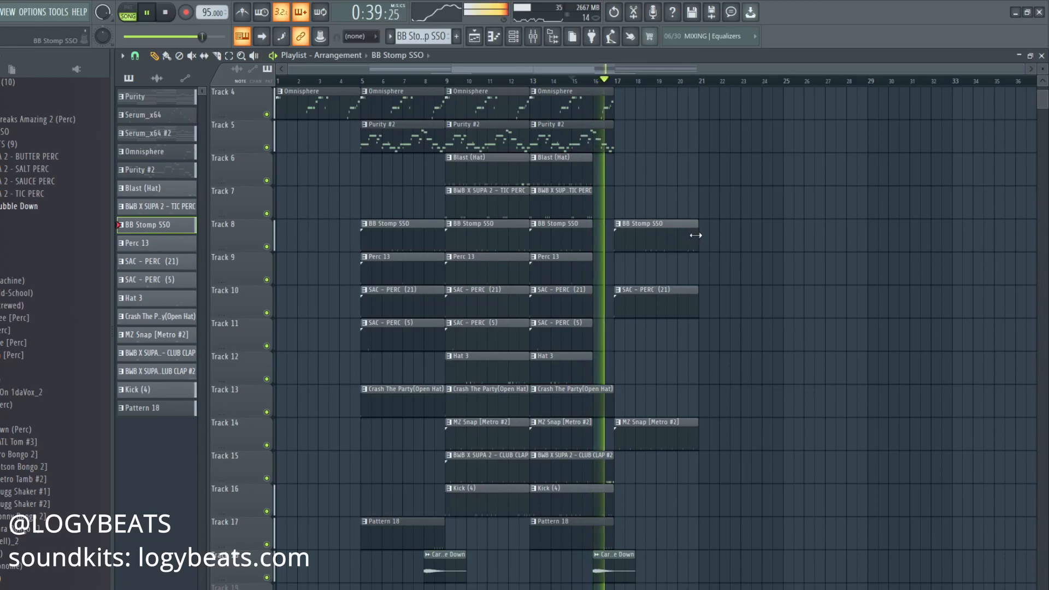
{"action": "left_click_drag", "start_coordinate": [695, 235], "coordinate": [635, 236]}
{"action": "scroll", "coordinate": [677, 187], "scroll_direction": "up", "scroll_amount": 1}
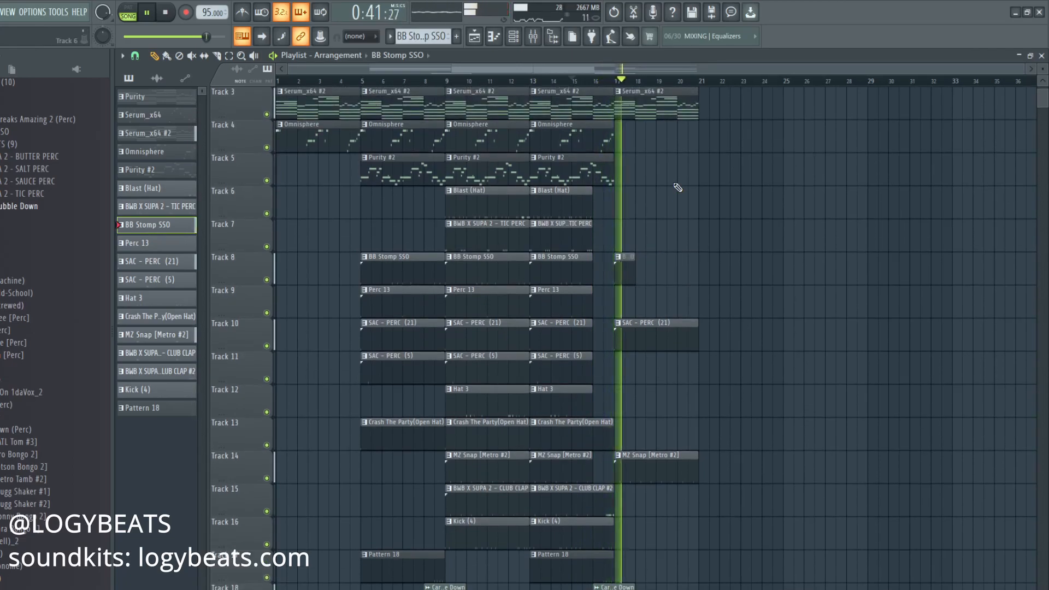
{"action": "key", "text": "space"}
Add an Omnisphere clip spanning bars 18 to 21 on Track 4 and a Serum_x64 clip at bar 17 on Track 2
{"action": "scroll", "coordinate": [667, 224], "scroll_direction": "up", "scroll_amount": 2}
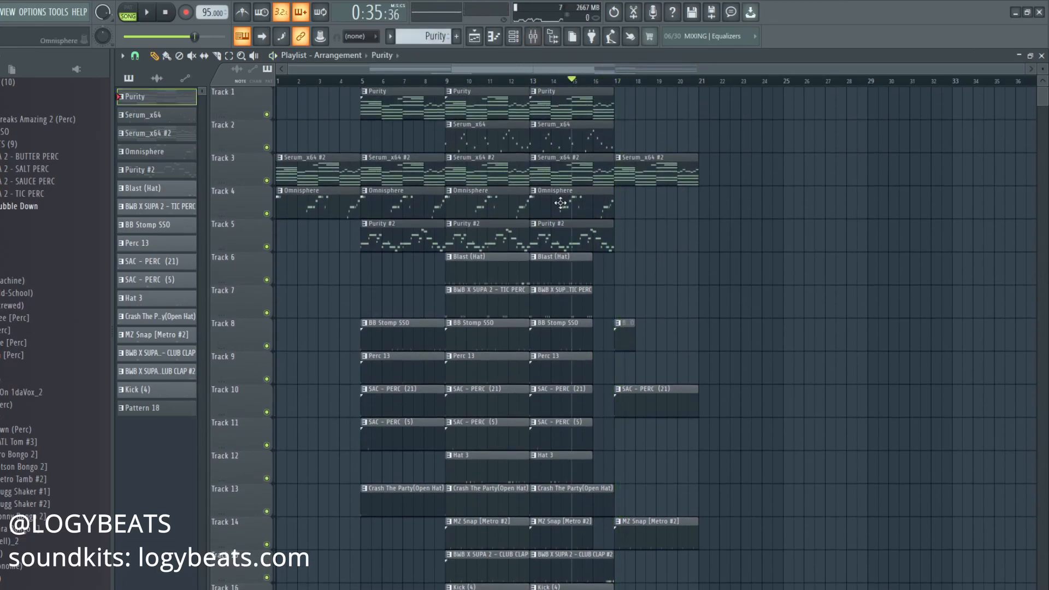
{"action": "key", "text": "space"}
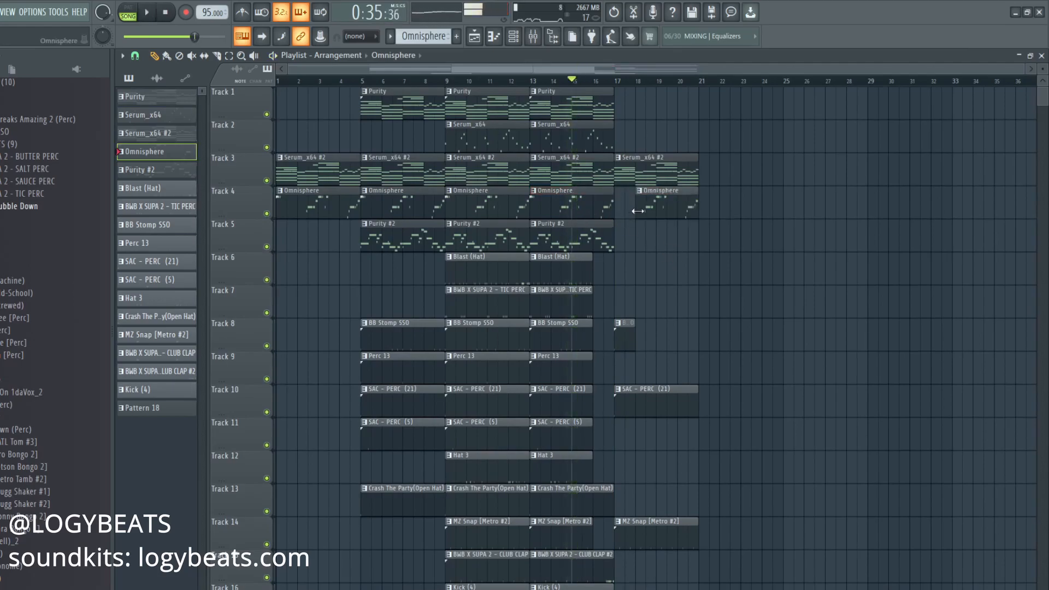
{"action": "key", "text": "space"}
{"action": "left_click", "coordinate": [602, 141]}
{"action": "left_click", "coordinate": [629, 139]}
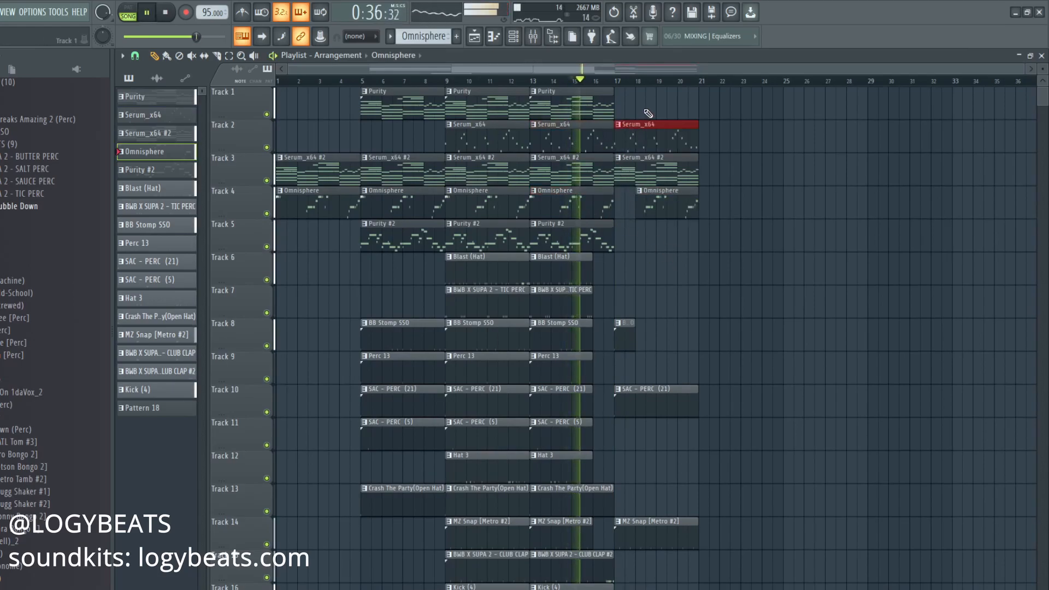
Place a Serum_x64 #2 clip on Track 3 and a Purity clip on Track 1, both at bar 21
{"action": "left_click", "coordinate": [667, 173]}
{"action": "left_click", "coordinate": [708, 173]}
{"action": "left_click", "coordinate": [590, 116]}
{"action": "left_click", "coordinate": [707, 109]}
Try a BWB X SUPA 2 - TIC PERC clip at bar 17 on Track 7 during playback
{"action": "scroll", "coordinate": [812, 276], "scroll_direction": "down", "scroll_amount": 4}
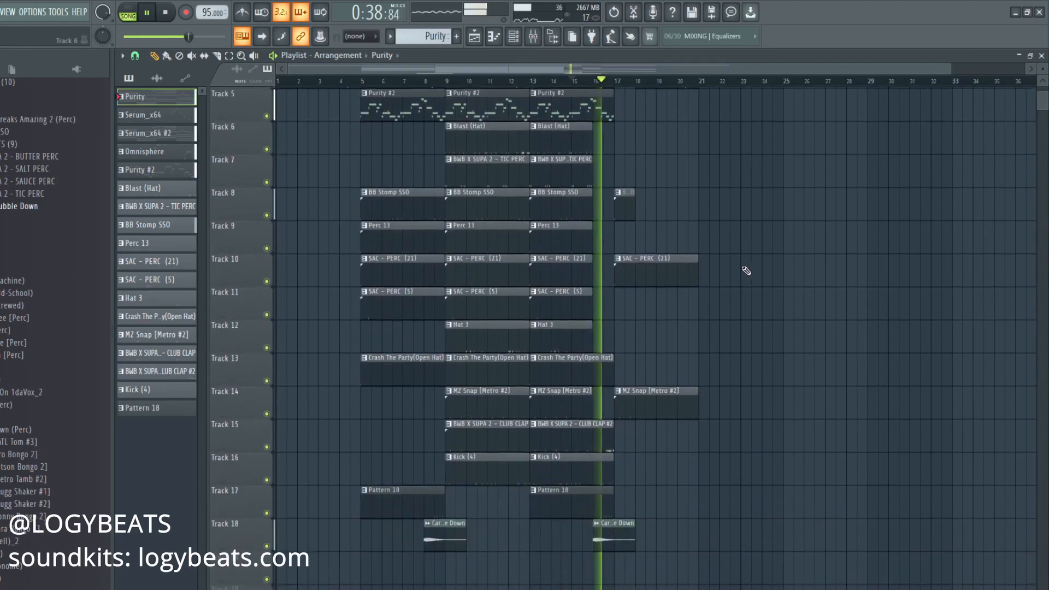
{"action": "left_click", "coordinate": [500, 173]}
{"action": "left_click", "coordinate": [623, 167]}
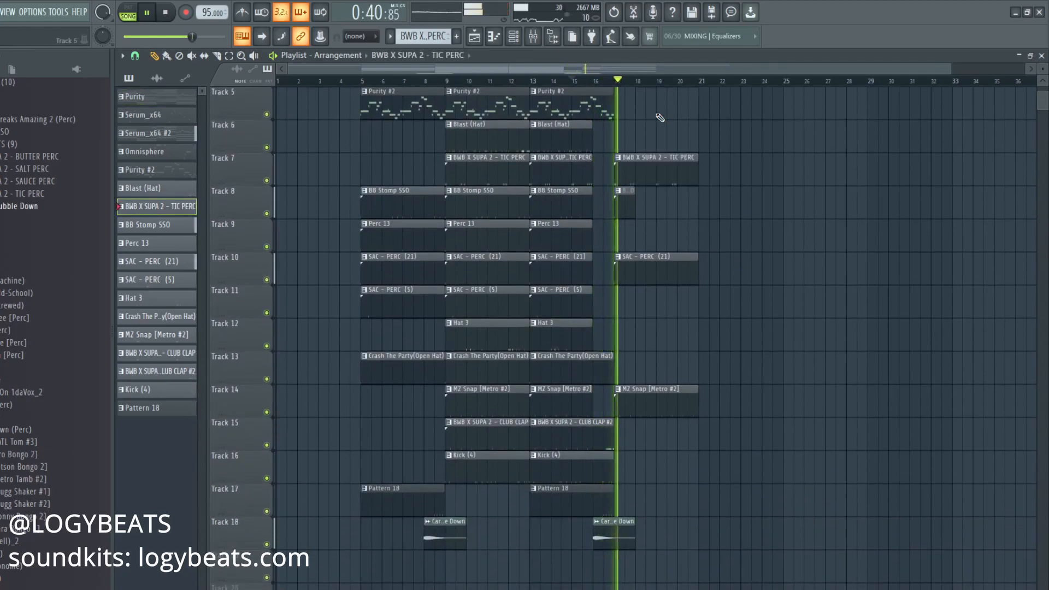
{"action": "scroll", "coordinate": [674, 198], "scroll_direction": "down", "scroll_amount": 1}
{"action": "scroll", "coordinate": [676, 199], "scroll_direction": "up", "scroll_amount": 1}
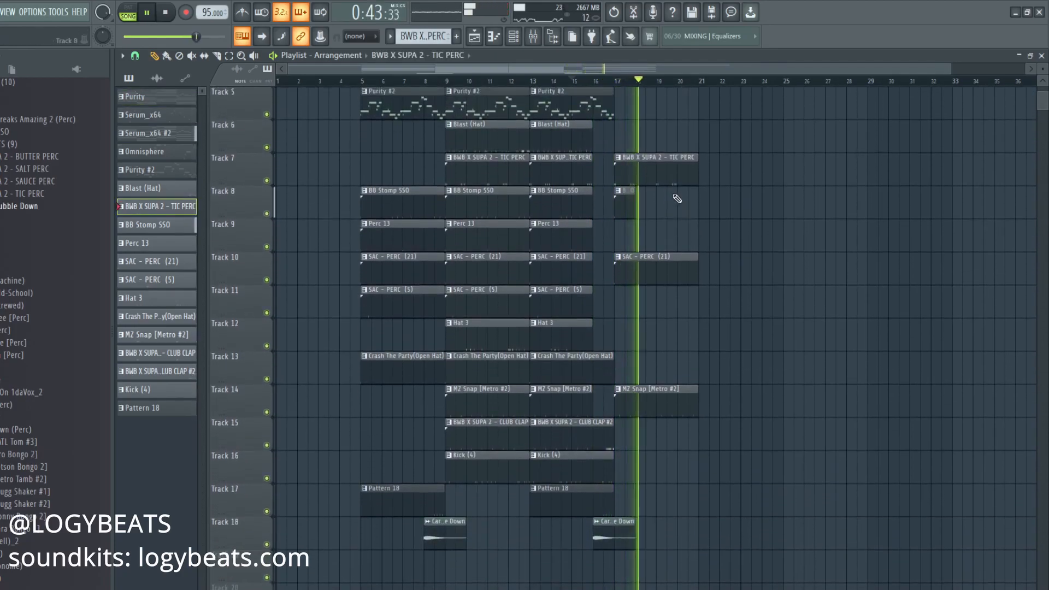
Place a Hat 3 clip at bar 17 on Track 12 and delete the TIC PERC clip at bar 17
{"action": "left_click", "coordinate": [503, 344]}
{"action": "left_click", "coordinate": [621, 344]}
{"action": "right_click", "coordinate": [665, 167]}
Try a Blast (Hat) clip at bar 17 on Track 6 during playback and remove it
{"action": "left_click", "coordinate": [511, 146]}
{"action": "left_click", "coordinate": [620, 140]}
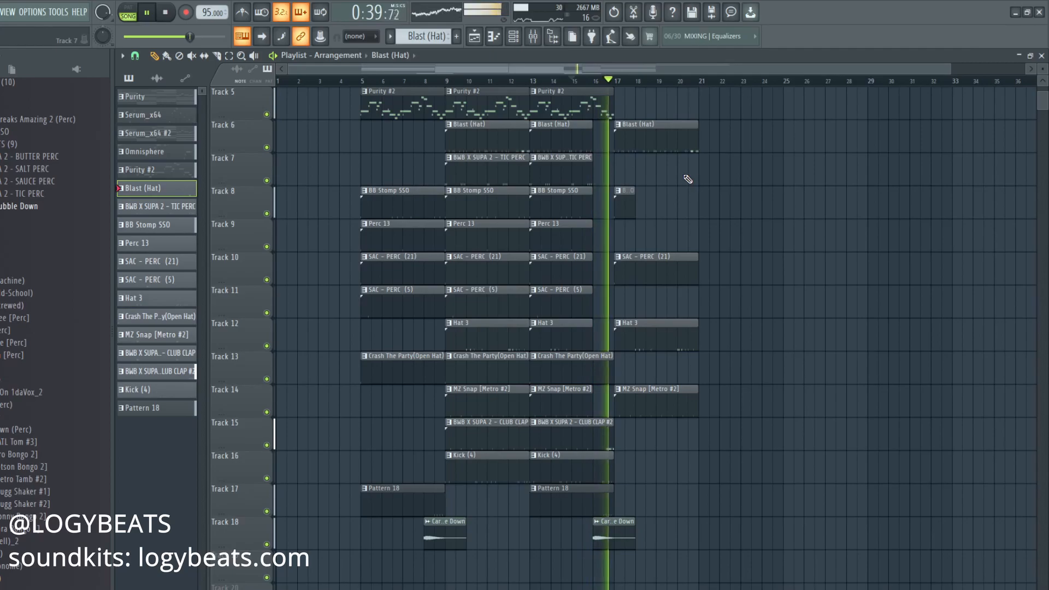
{"action": "scroll", "coordinate": [687, 179], "scroll_direction": "up", "scroll_amount": 3}
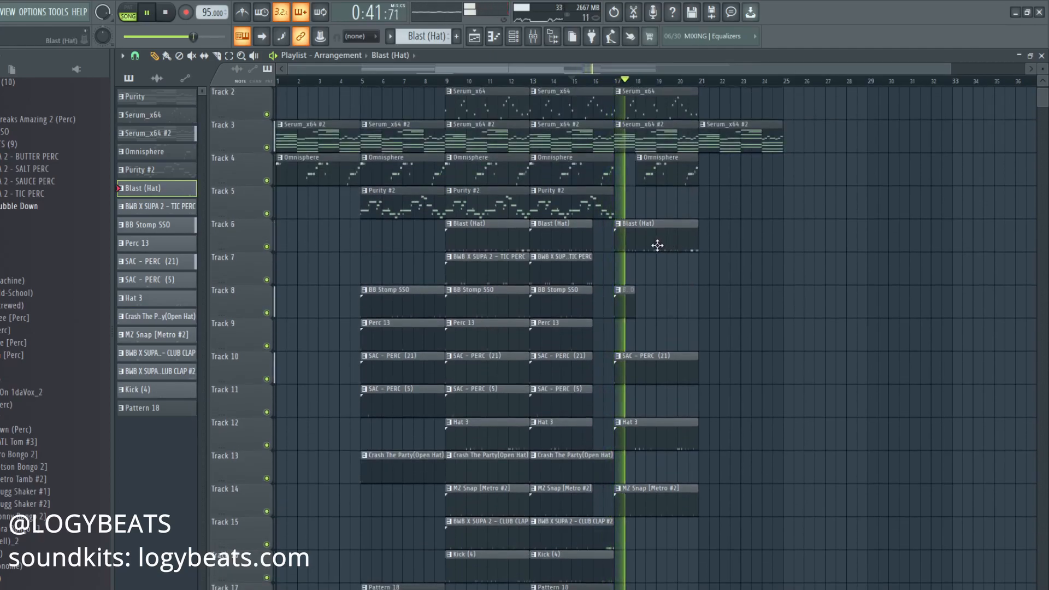
{"action": "scroll", "coordinate": [658, 245], "scroll_direction": "up", "scroll_amount": 1}
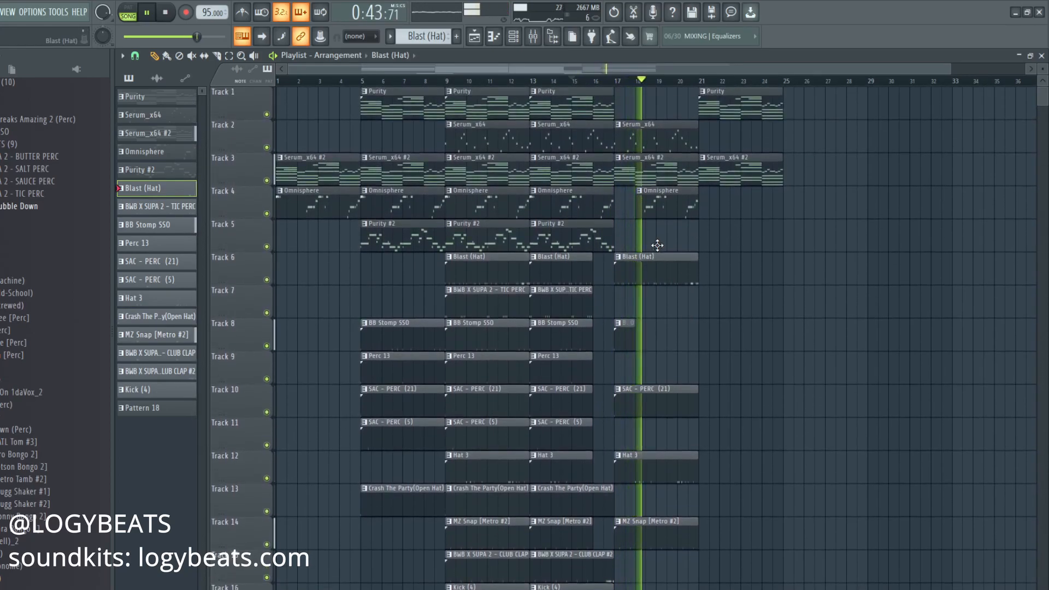
{"action": "right_click", "coordinate": [650, 276]}
Place a Crash The Party(Open Hat) clip at bar 17 on Track 13
{"action": "scroll", "coordinate": [650, 277], "scroll_direction": "down", "scroll_amount": 2}
{"action": "left_click", "coordinate": [621, 433]}
{"action": "scroll", "coordinate": [581, 432], "scroll_direction": "down", "scroll_amount": 4}
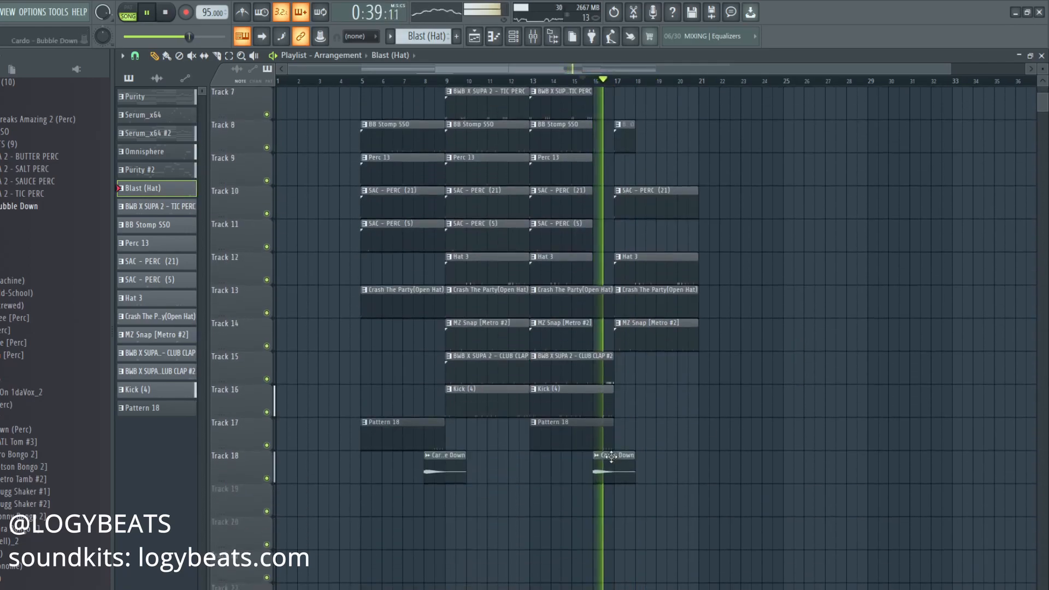
Trim the start of the last Omnisphere clip on Track 4 to bar 20 and place another Omnisphere clip at bar 21
{"action": "scroll", "coordinate": [712, 452], "scroll_direction": "up", "scroll_amount": 5}
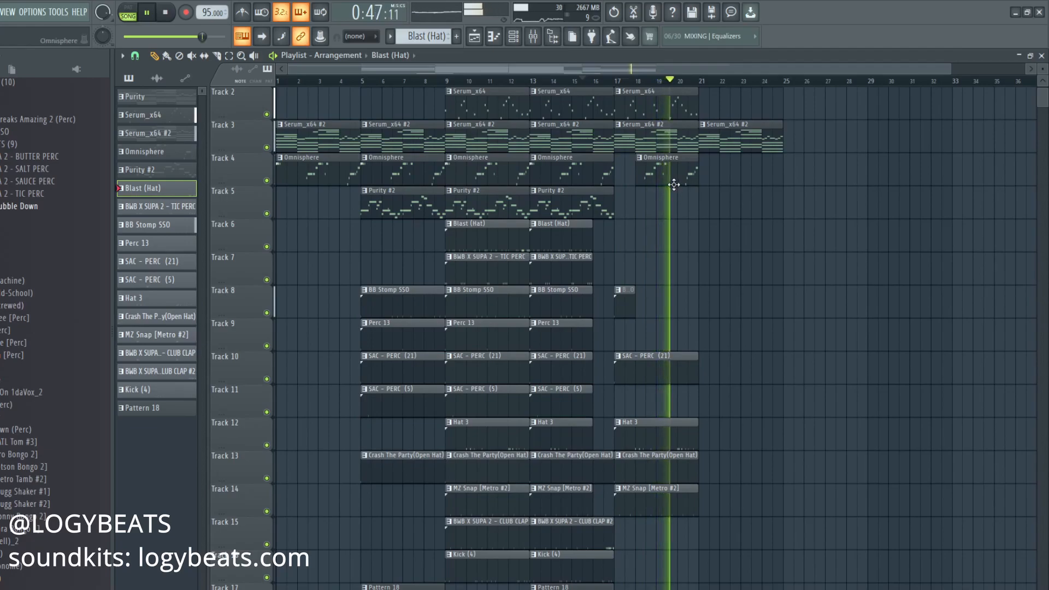
{"action": "left_click_drag", "start_coordinate": [638, 176], "coordinate": [672, 177]}
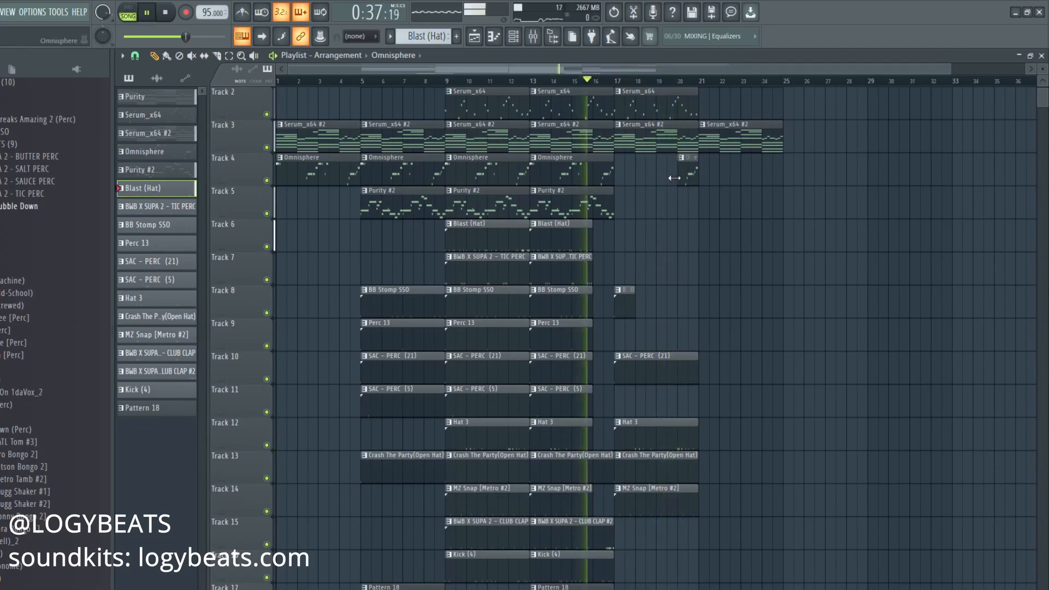
{"action": "left_click", "coordinate": [706, 172]}
Duplicate the drum clips between bars 17 and 21 on Tracks 8 to 14 so the copies start at bar 21
{"action": "left_click_drag", "start_coordinate": [729, 287], "coordinate": [634, 584]}
{"action": "left_click_drag", "start_coordinate": [618, 589], "coordinate": [630, 430]}
{"action": "key", "text": "ctrl+b"}
{"action": "scroll", "coordinate": [661, 364], "scroll_direction": "up", "scroll_amount": 3}
{"action": "left_click", "coordinate": [789, 225], "text": "ctrl"}
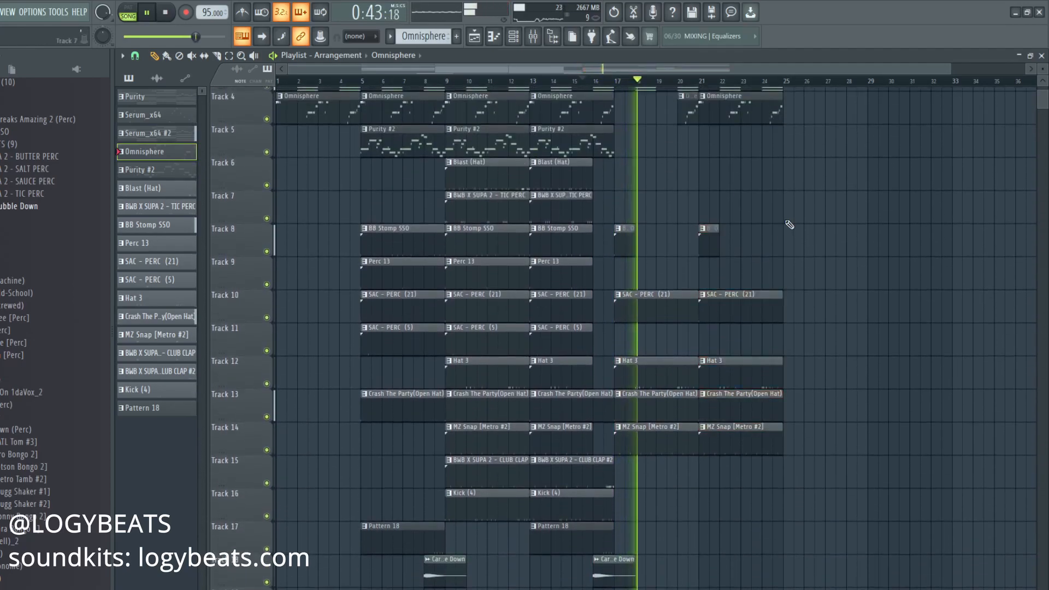
Place a Perc 13 clip at bar 21 on Track 9, trim it to two bars and restart playback
{"action": "left_click", "coordinate": [560, 285]}
{"action": "left_click", "coordinate": [711, 271]}
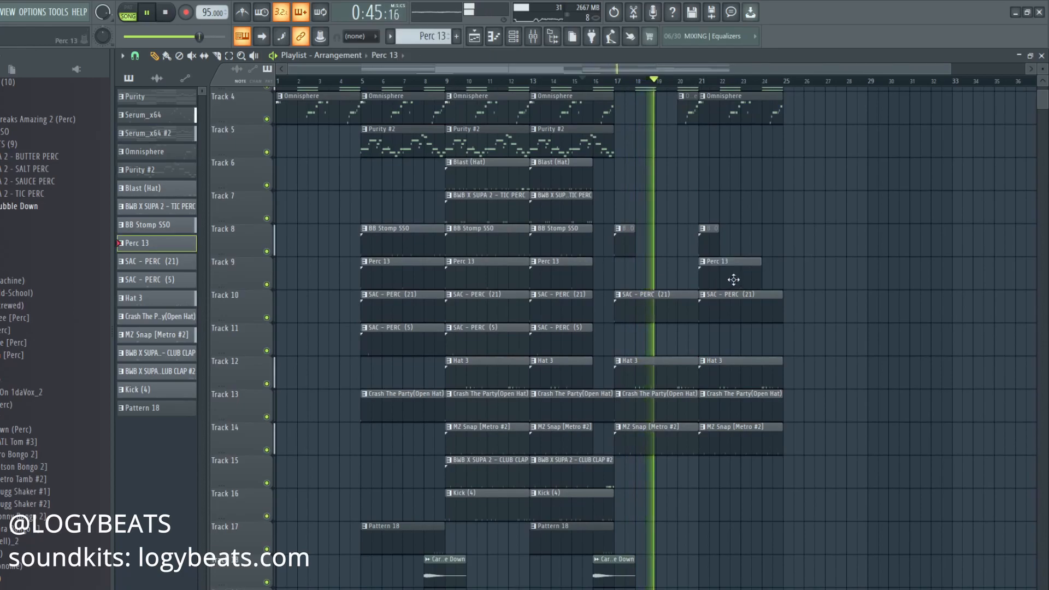
{"action": "left_click_drag", "start_coordinate": [737, 271], "coordinate": [778, 276]}
{"action": "mouse_move", "coordinate": [717, 250]}
{"action": "left_mouse_down"}
{"action": "mouse_move", "coordinate": [735, 255]}
{"action": "mouse_move", "coordinate": [723, 255]}
{"action": "left_mouse_up"}
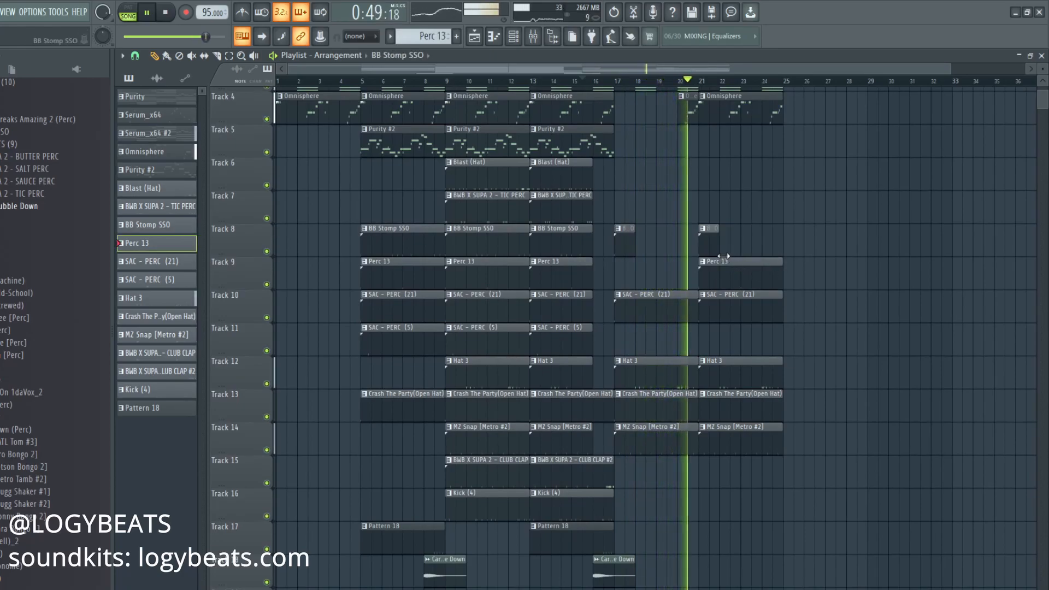
{"action": "key", "text": "space"}
{"action": "left_click_drag", "start_coordinate": [778, 275], "coordinate": [738, 280]}
{"action": "key", "text": "space"}
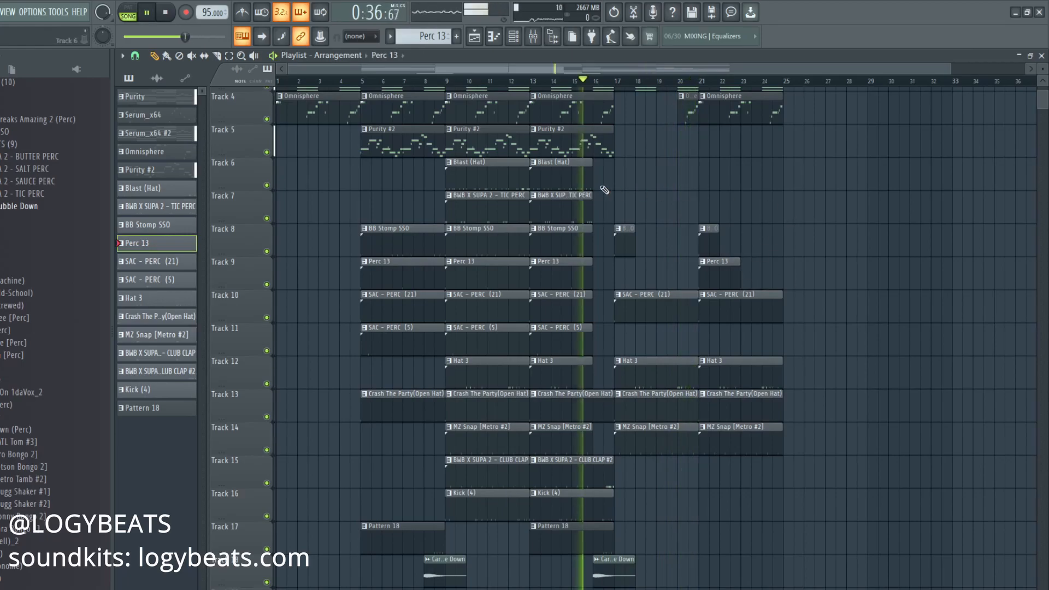
{"action": "left_click", "coordinate": [490, 205]}
{"action": "scroll", "coordinate": [584, 240], "scroll_direction": "up", "scroll_amount": 2}
{"action": "left_click", "coordinate": [700, 274]}
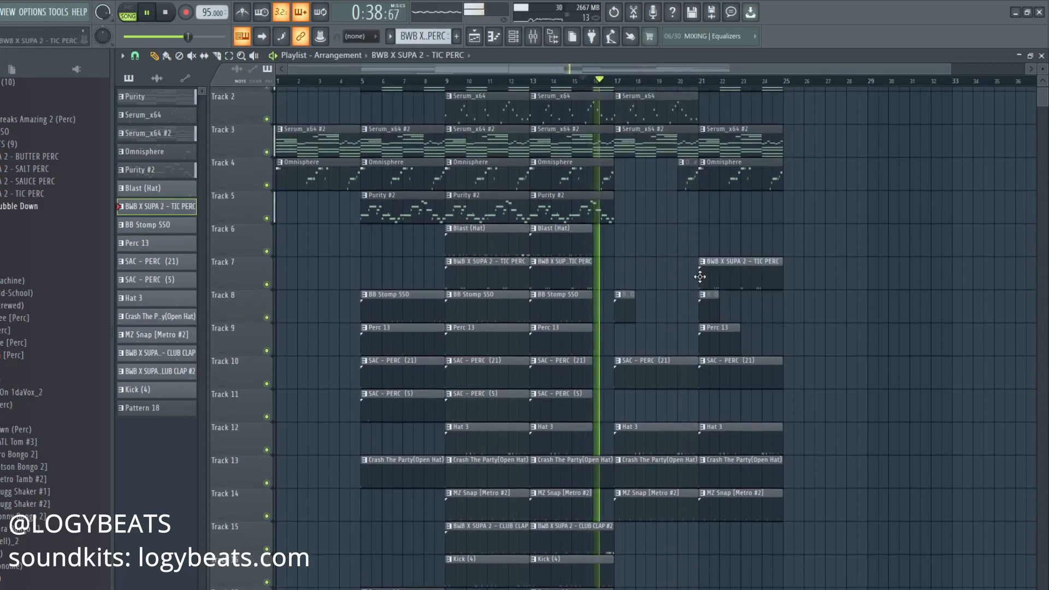
{"action": "left_click", "coordinate": [702, 262]}
{"action": "left_click", "coordinate": [524, 254]}
{"action": "right_click", "coordinate": [737, 276]}
Place a Blast (Hat) clip at bar 21 on Track 6 and a Kick (4) clip at bar 21 on Track 16
{"action": "left_click", "coordinate": [483, 250]}
{"action": "left_click", "coordinate": [696, 248]}
{"action": "scroll", "coordinate": [710, 295], "scroll_direction": "down", "scroll_amount": 2}
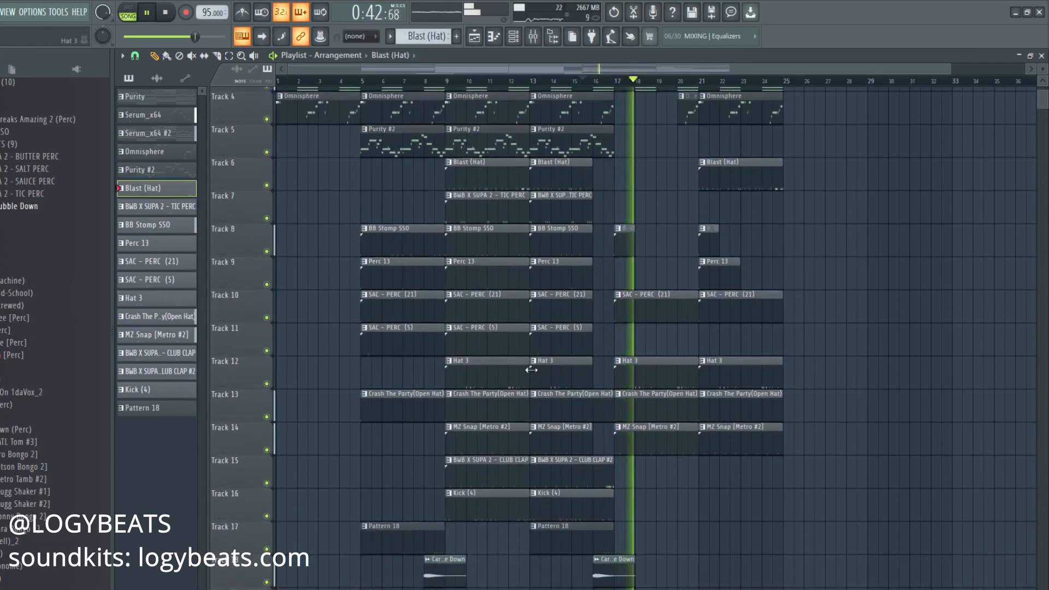
{"action": "left_click", "coordinate": [489, 515]}
{"action": "left_click", "coordinate": [705, 500]}
Place a Pattern 18 clip at bar 21 on Track 17
{"action": "scroll", "coordinate": [820, 492], "scroll_direction": "down", "scroll_amount": 2}
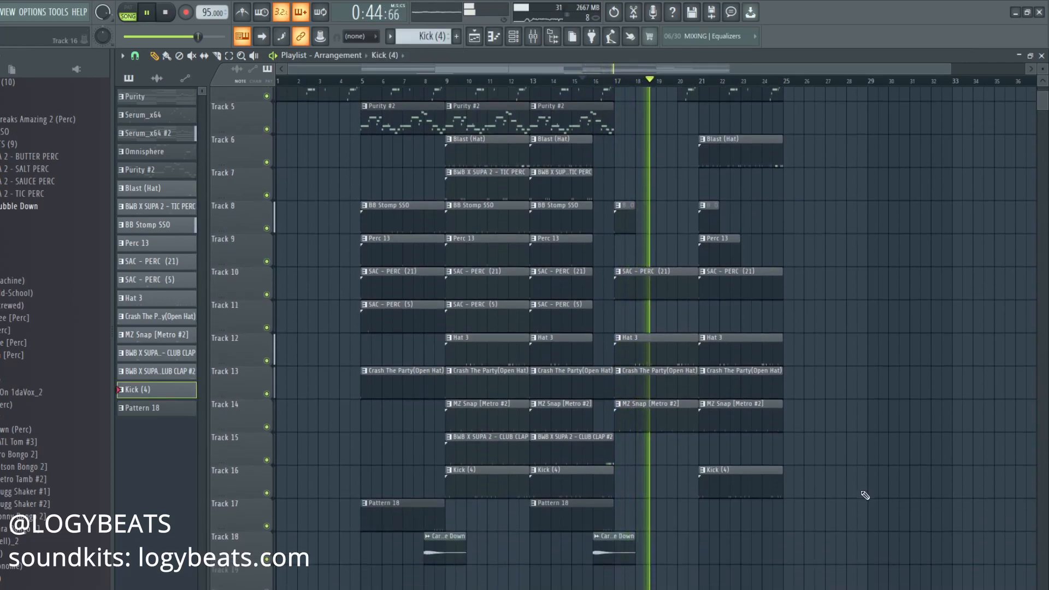
{"action": "left_click", "coordinate": [573, 469]}
{"action": "left_click", "coordinate": [621, 502]}
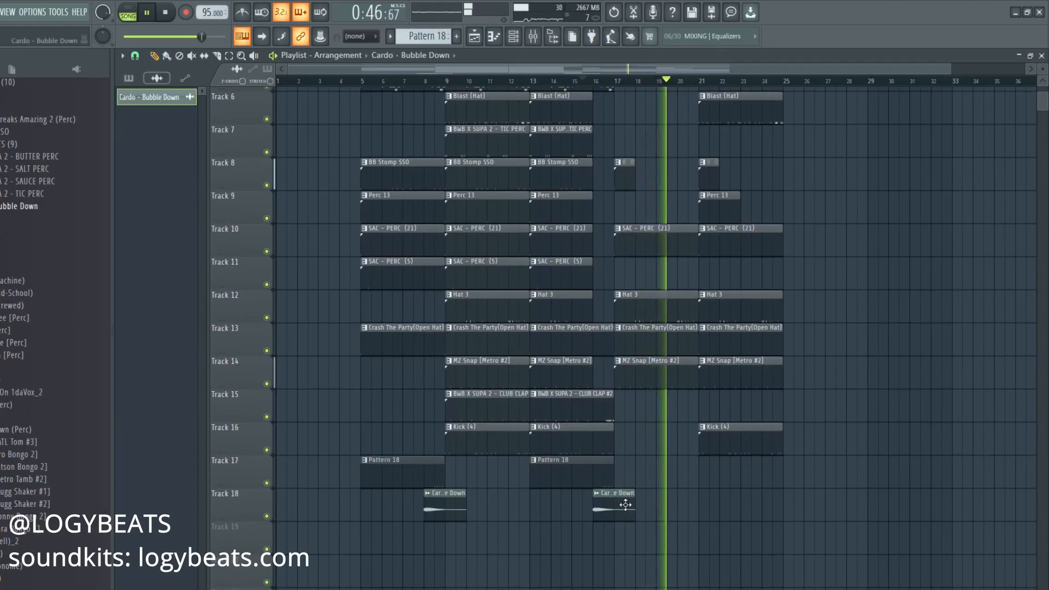
{"action": "scroll", "coordinate": [725, 503], "scroll_direction": "up", "scroll_amount": 2}
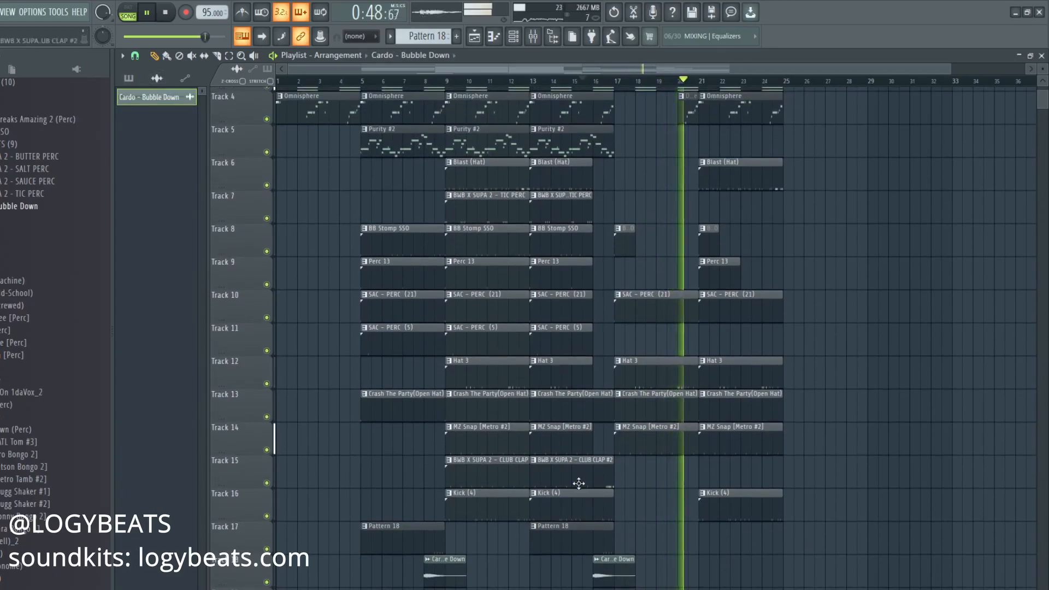
{"action": "left_click", "coordinate": [593, 538]}
{"action": "left_click", "coordinate": [705, 538]}
Trim the full-length drum clips starting at bar 21 on Tracks 6 to 16 to end half a bar before bar 25
{"action": "mouse_move", "coordinate": [781, 519]}
{"action": "left_mouse_down"}
{"action": "mouse_move", "coordinate": [773, 176]}
{"action": "mouse_move", "coordinate": [778, 188]}
{"action": "left_mouse_up"}
{"action": "left_click", "coordinate": [835, 272], "text": "ctrl"}
{"action": "scroll", "coordinate": [836, 274], "scroll_direction": "up", "scroll_amount": 3}
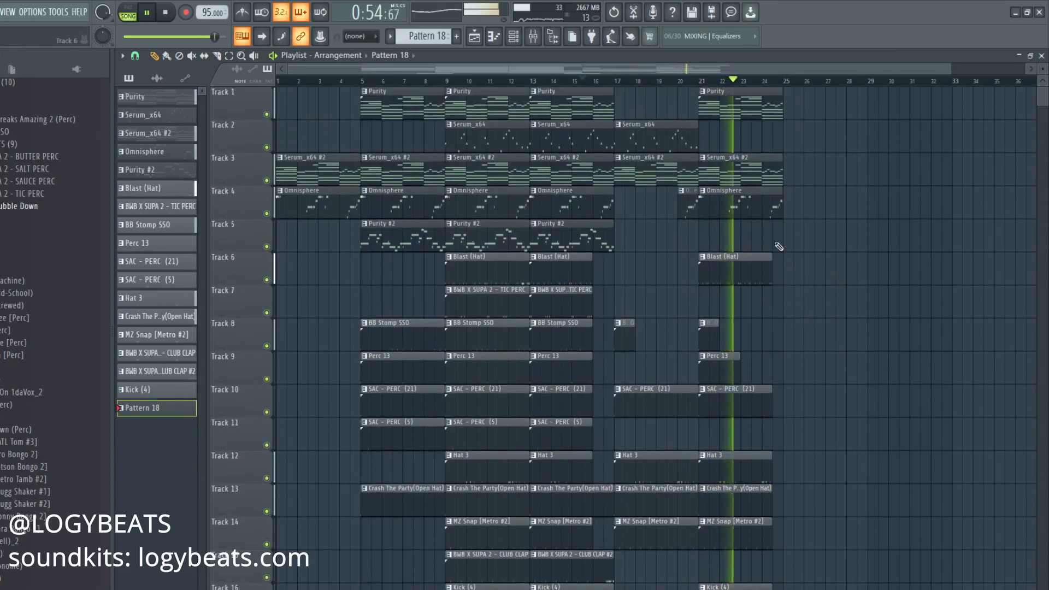
Duplicate all clips between bars 21 and 25 so the copies start at bar 25, and remove the Blast (Hat) copy
{"action": "left_click_drag", "start_coordinate": [766, 94], "coordinate": [726, 574]}
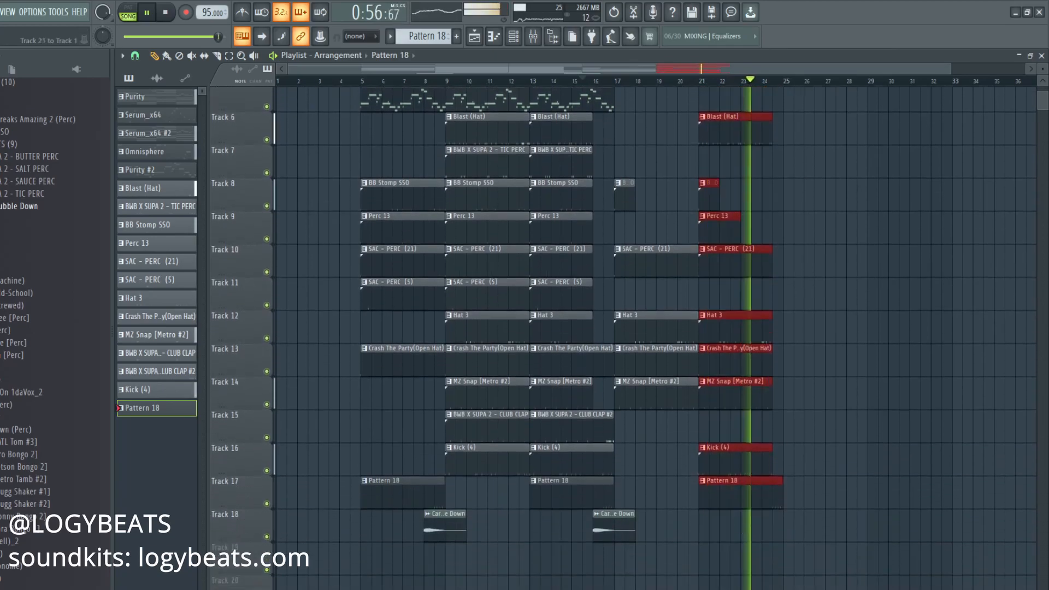
{"action": "key", "text": "ctrl+b"}
{"action": "scroll", "coordinate": [769, 347], "scroll_direction": "up", "scroll_amount": 1}
{"action": "scroll", "coordinate": [769, 348], "scroll_direction": "up", "scroll_amount": 3}
{"action": "right_click", "coordinate": [796, 274]}
{"action": "key", "text": "space"}
{"action": "key", "text": "space"}
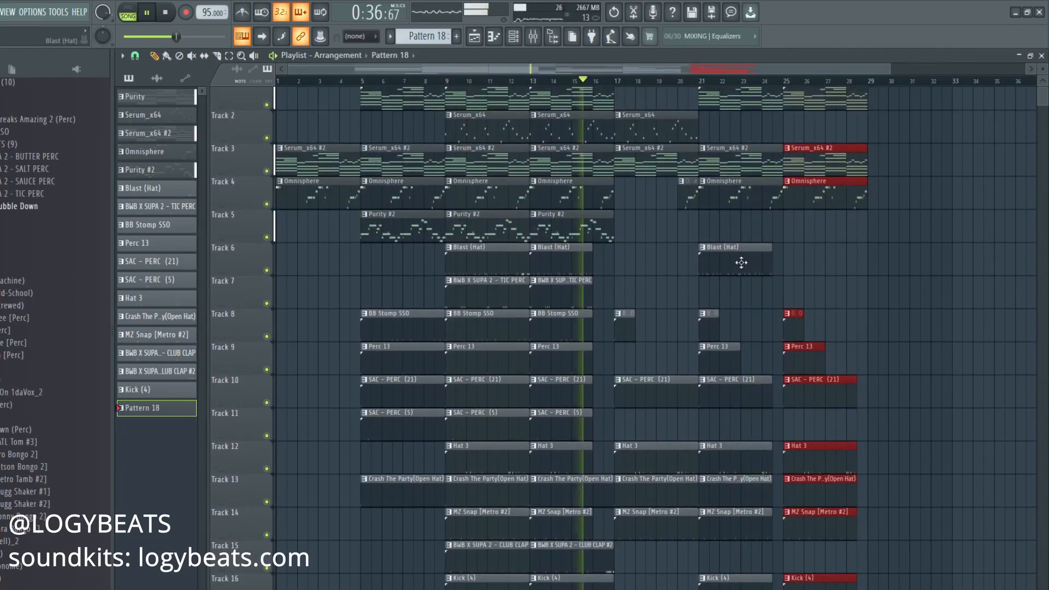
Place a Blast (Hat) clip at bar 25 on Track 6 and extend the long drum clips starting at bar 25 to bar 29
{"action": "left_click", "coordinate": [740, 263]}
{"action": "left_click", "coordinate": [796, 272]}
{"action": "left_click_drag", "start_coordinate": [824, 258], "coordinate": [926, 219]}
{"action": "left_click", "coordinate": [918, 225], "text": "ctrl"}
{"action": "scroll", "coordinate": [916, 227], "scroll_direction": "up", "scroll_amount": 2}
Place a Purity #2 clip at bar 25 on Track 5 and a BWB X SUPA 2 - CLUB CLAP clip at bar 25 on Track 15
{"action": "left_click", "coordinate": [426, 232]}
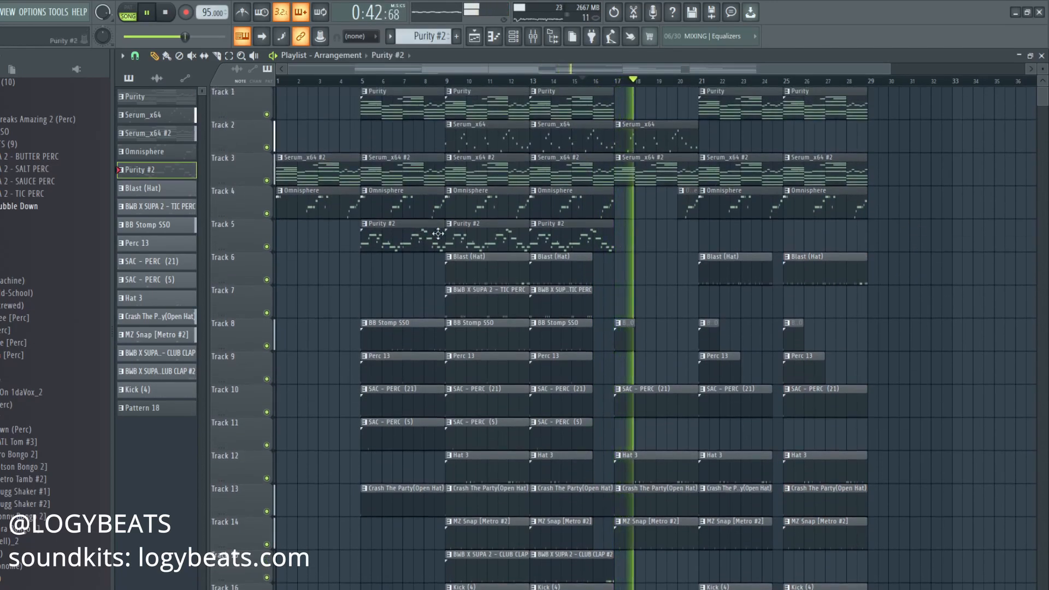
{"action": "left_click", "coordinate": [794, 239]}
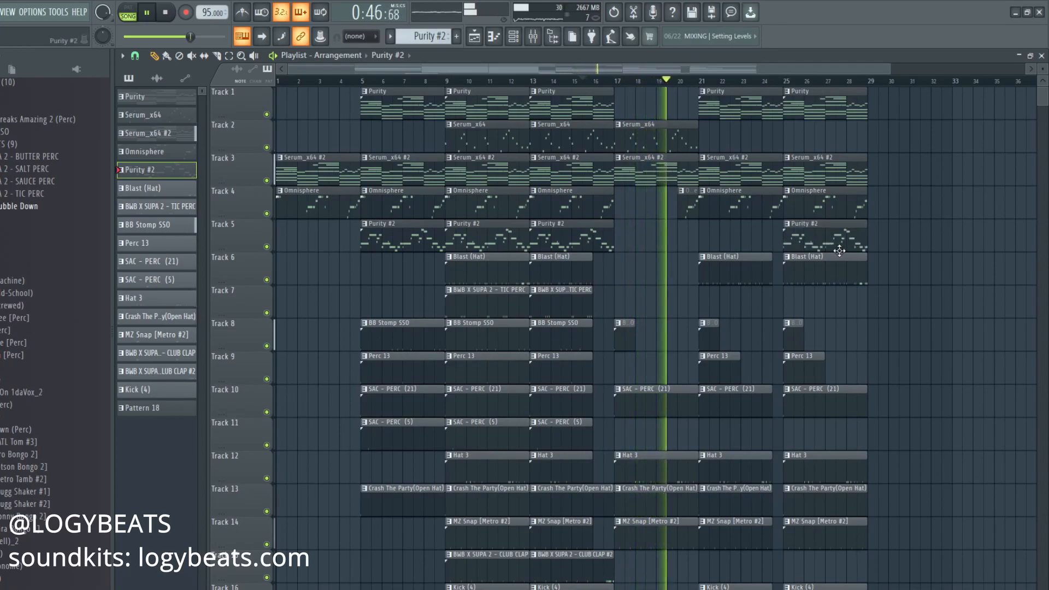
{"action": "scroll", "coordinate": [677, 461], "scroll_direction": "down", "scroll_amount": 3}
{"action": "left_click", "coordinate": [486, 467]}
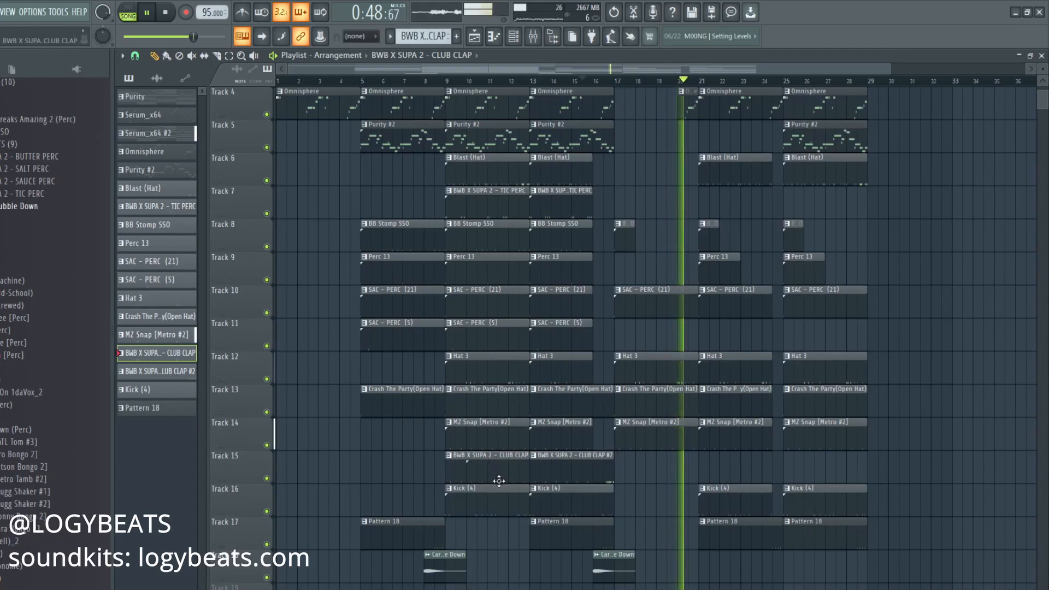
{"action": "left_click", "coordinate": [820, 469]}
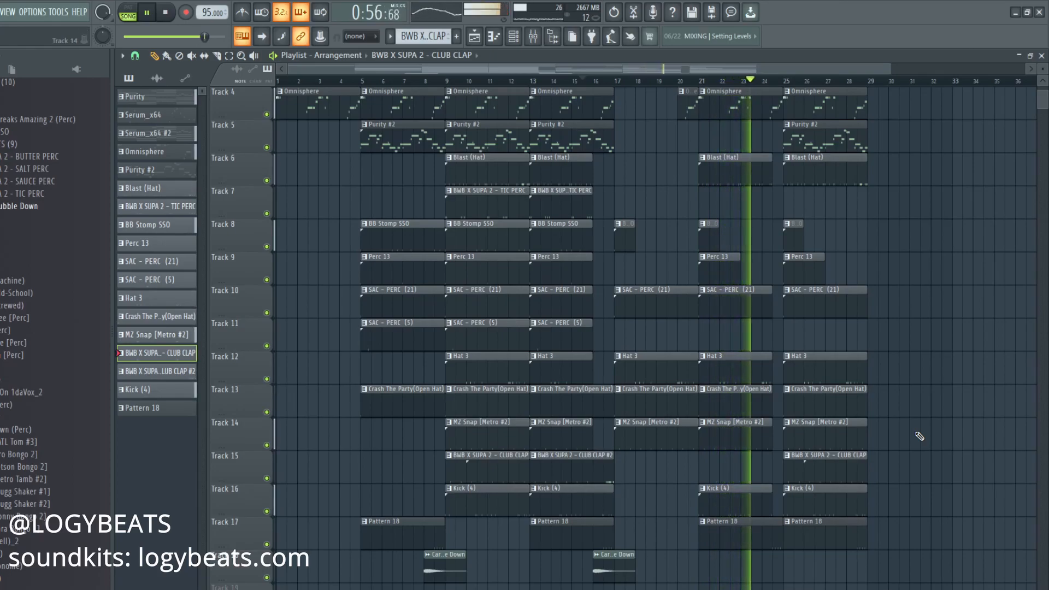
Remove the Purity #2 clip at bar 25 on Track 5 and the Hat 3 clips at bars 17 and 21 on Track 12
{"action": "left_click_drag", "start_coordinate": [578, 68], "coordinate": [627, 86]}
{"action": "scroll", "coordinate": [627, 85], "scroll_direction": "down", "scroll_amount": 1}
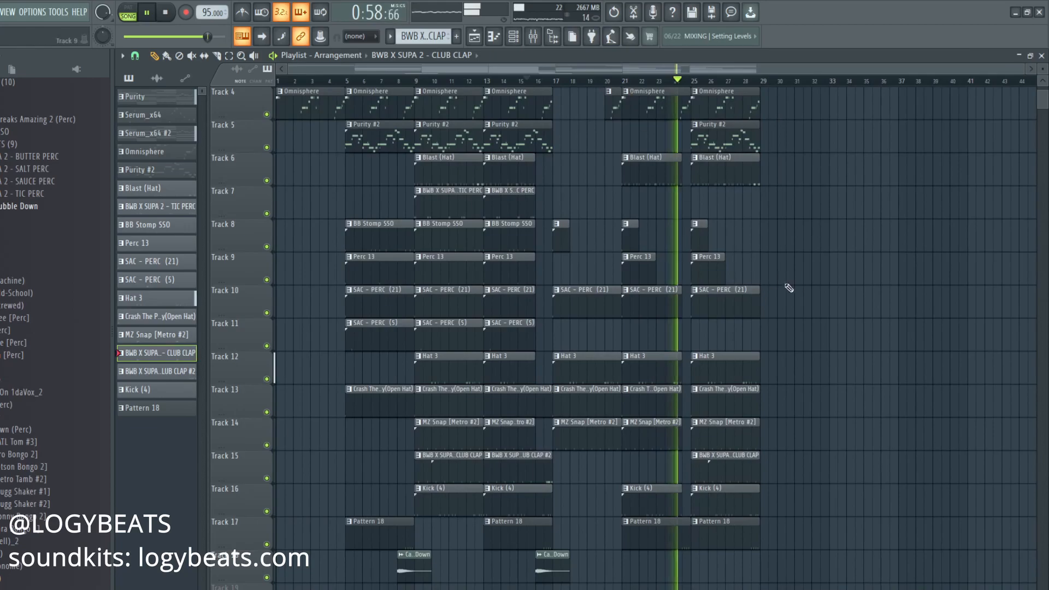
{"action": "scroll", "coordinate": [801, 291], "scroll_direction": "up", "scroll_amount": 2}
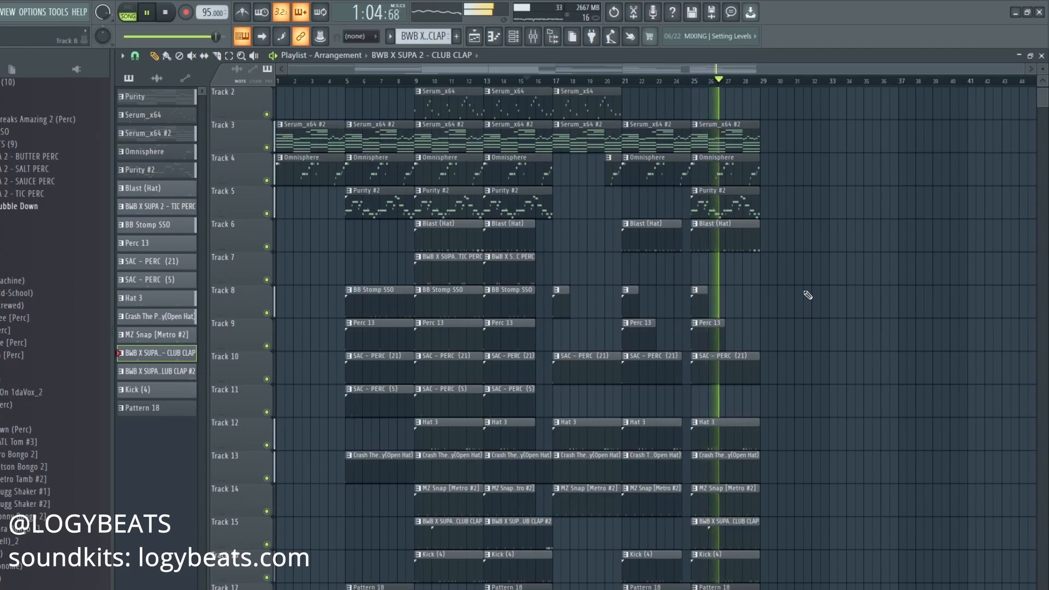
{"action": "scroll", "coordinate": [807, 296], "scroll_direction": "down", "scroll_amount": 1}
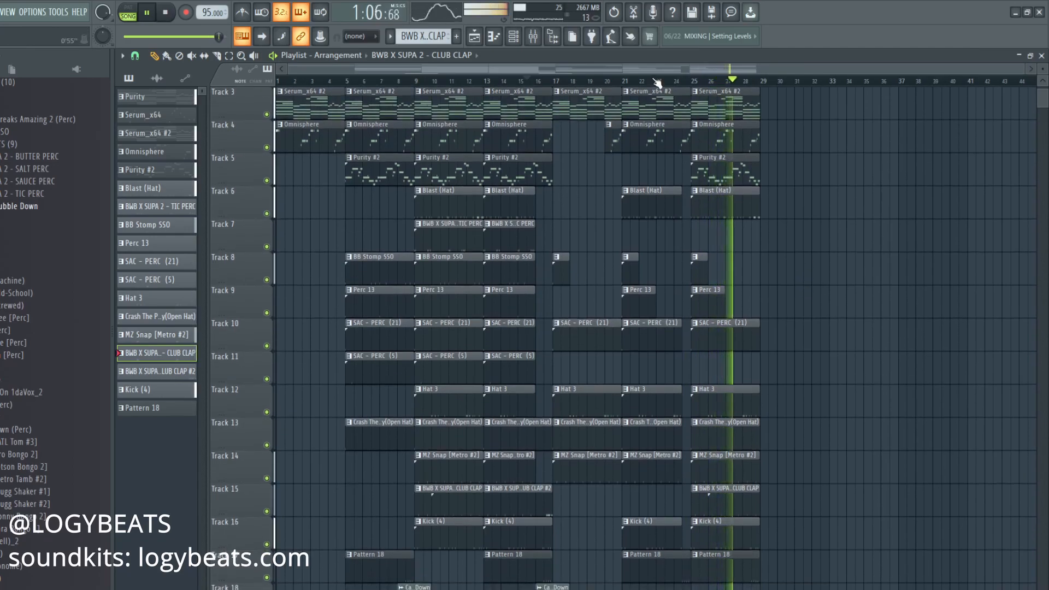
{"action": "scroll", "coordinate": [564, 119], "scroll_direction": "up", "scroll_amount": 1}
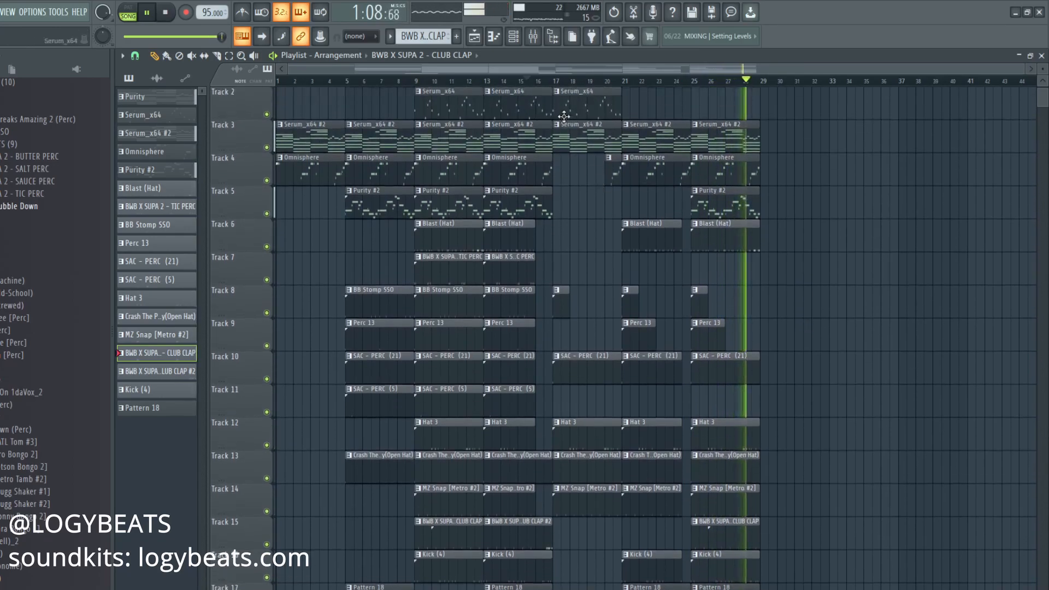
{"action": "key", "text": "space"}
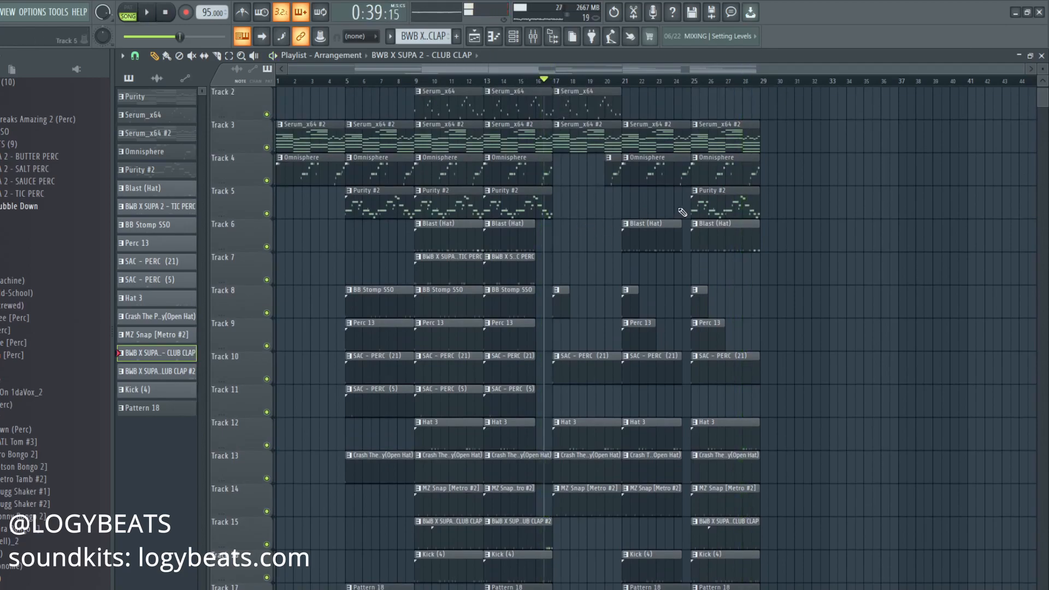
{"action": "scroll", "coordinate": [827, 295], "scroll_direction": "down", "scroll_amount": 2}
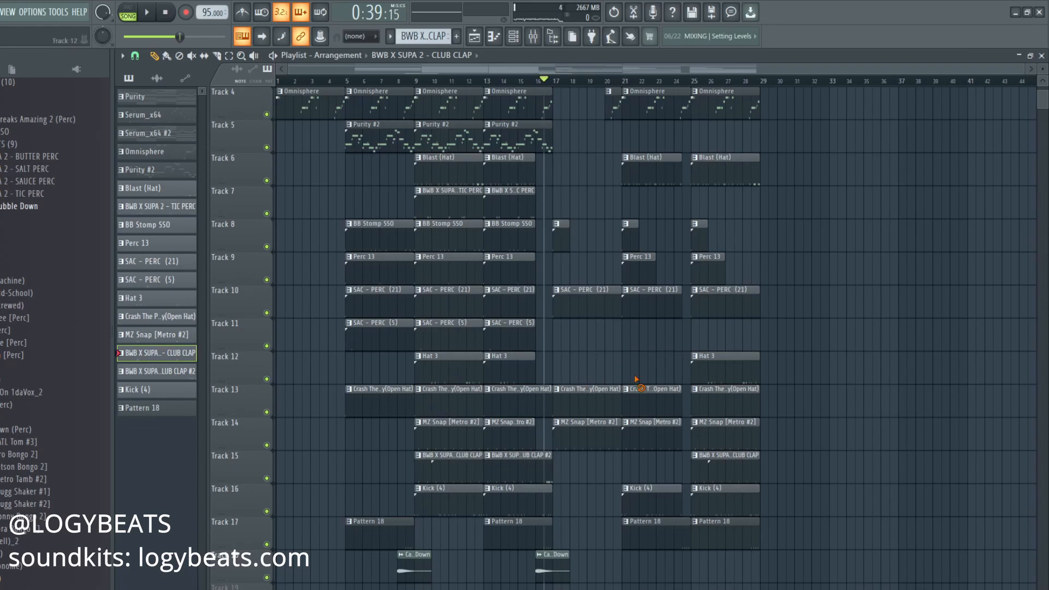
{"action": "key", "text": "space"}
{"action": "scroll", "coordinate": [604, 372], "scroll_direction": "up", "scroll_amount": 2}
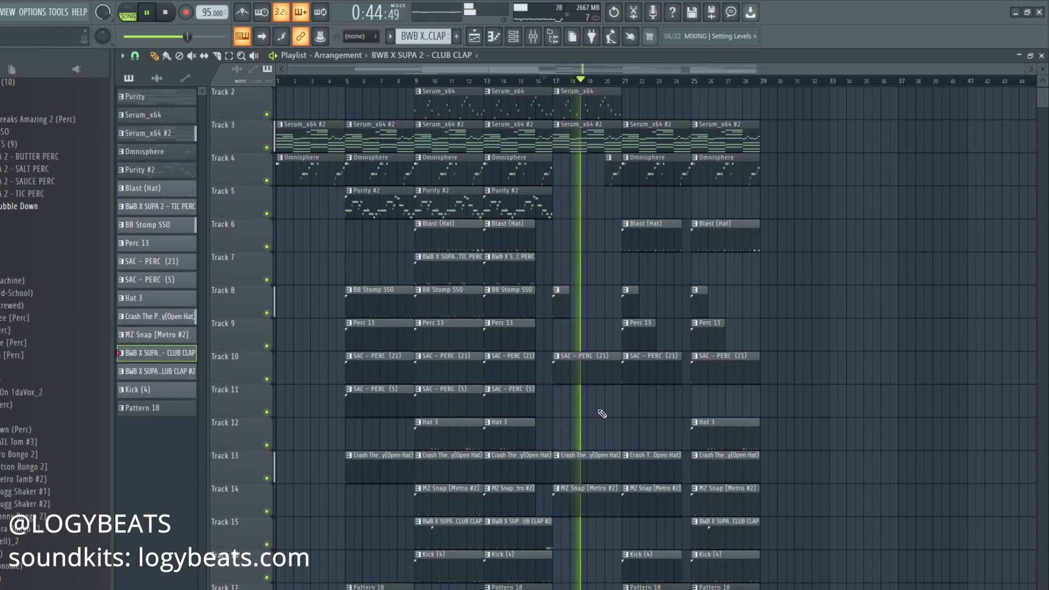
Place a SAC - PERC (5) clip at bar 21 on Track 11
{"action": "scroll", "coordinate": [602, 414], "scroll_direction": "down", "scroll_amount": 2}
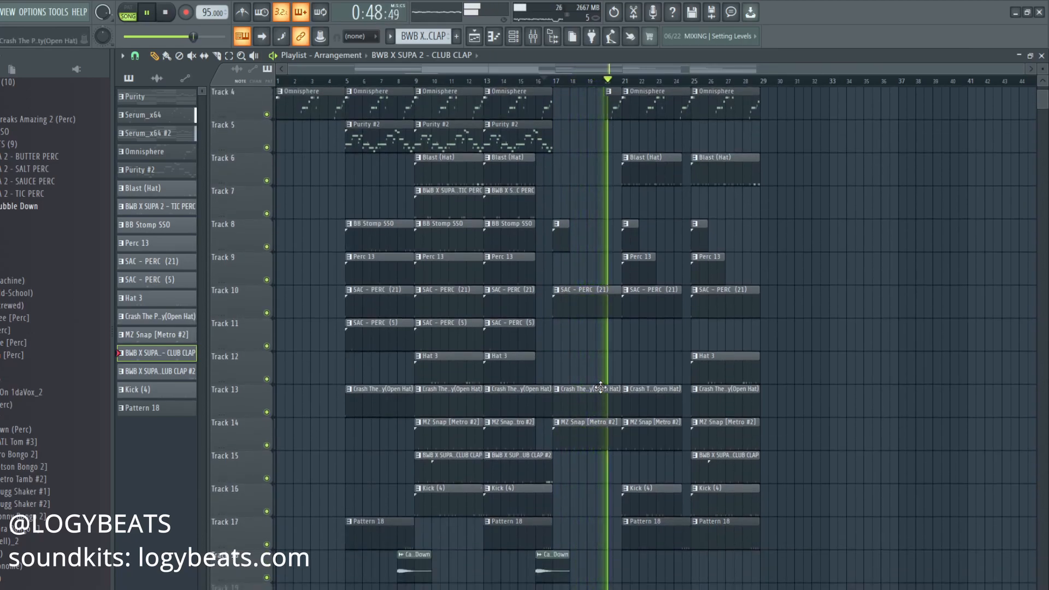
{"action": "left_click", "coordinate": [625, 343]}
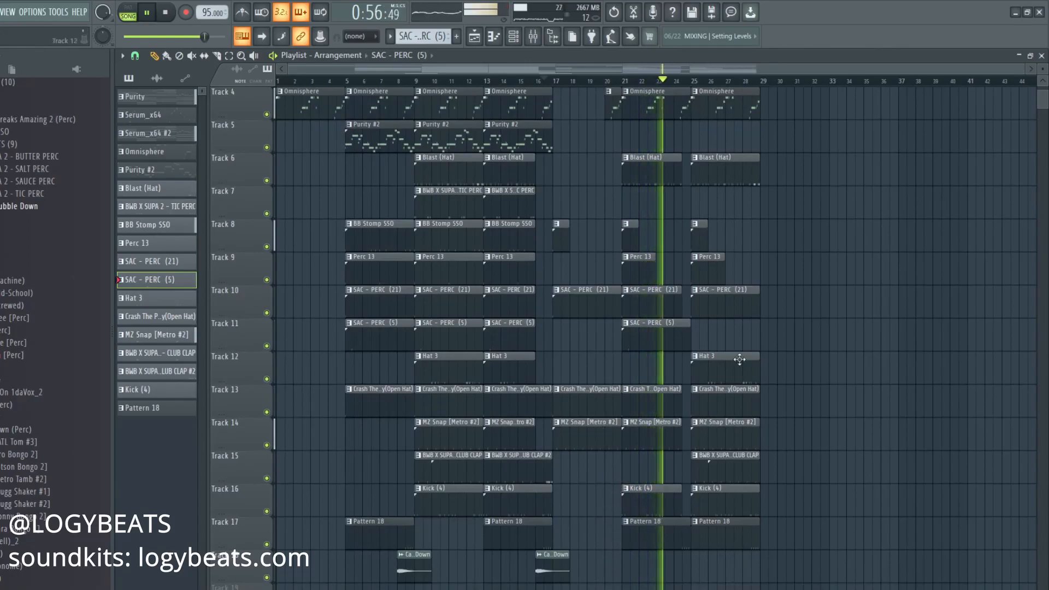
{"action": "scroll", "coordinate": [829, 338], "scroll_direction": "up", "scroll_amount": 2}
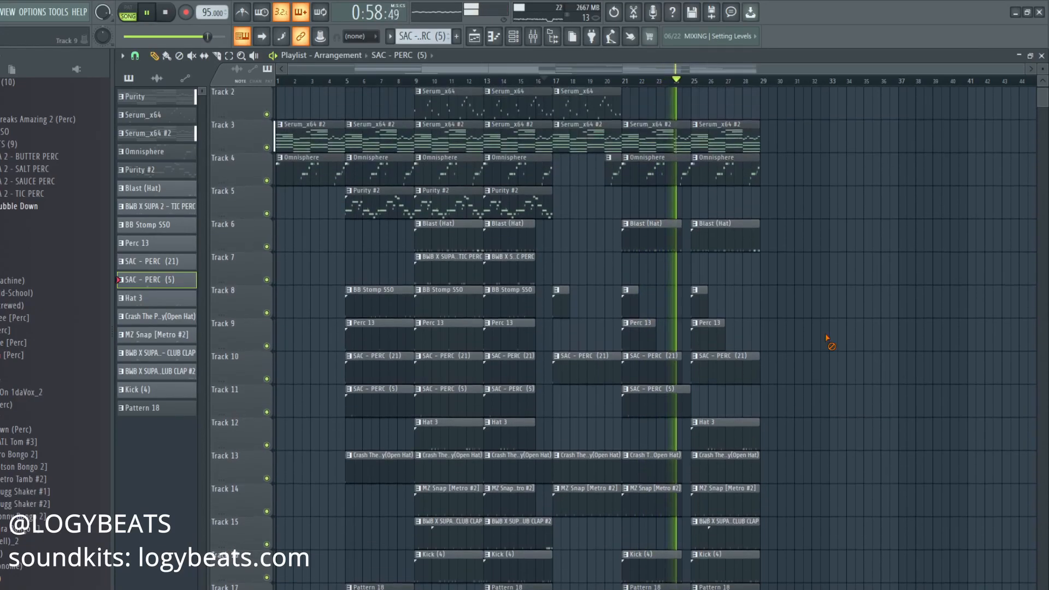
{"action": "scroll", "coordinate": [829, 339], "scroll_direction": "down", "scroll_amount": 2}
{"action": "scroll", "coordinate": [830, 338], "scroll_direction": "up", "scroll_amount": 1}
{"action": "scroll", "coordinate": [830, 339], "scroll_direction": "up", "scroll_amount": 1}
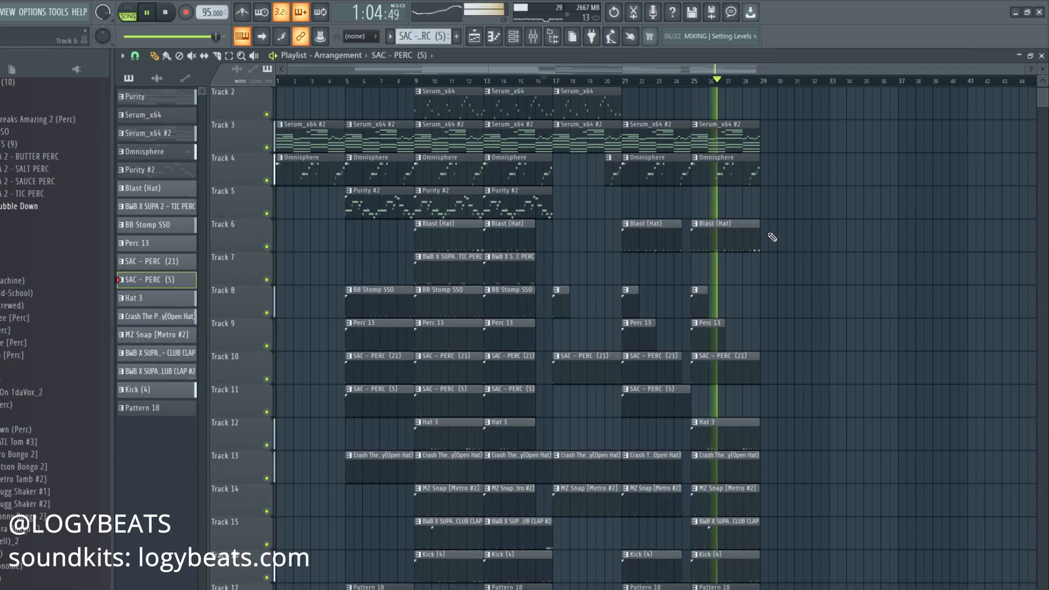
Replace the clap clip at bar 25 with CLUB CLAP #2 and trim the clips there on Tracks 12 to 14 to three bars
{"action": "key", "text": "space"}
{"action": "scroll", "coordinate": [541, 374], "scroll_direction": "down", "scroll_amount": 2}
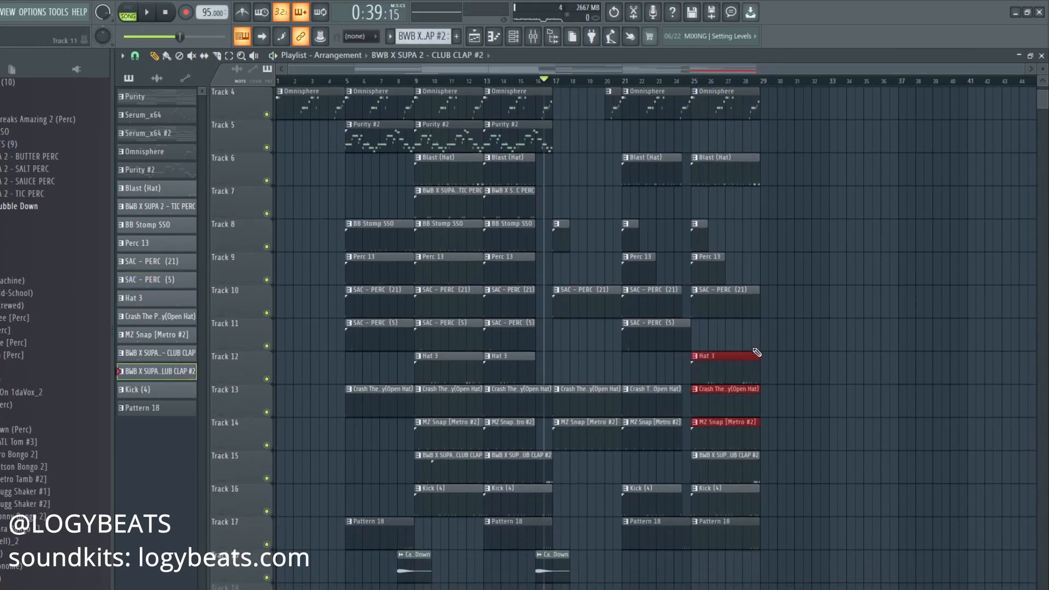
{"action": "left_click_drag", "start_coordinate": [759, 374], "coordinate": [741, 376]}
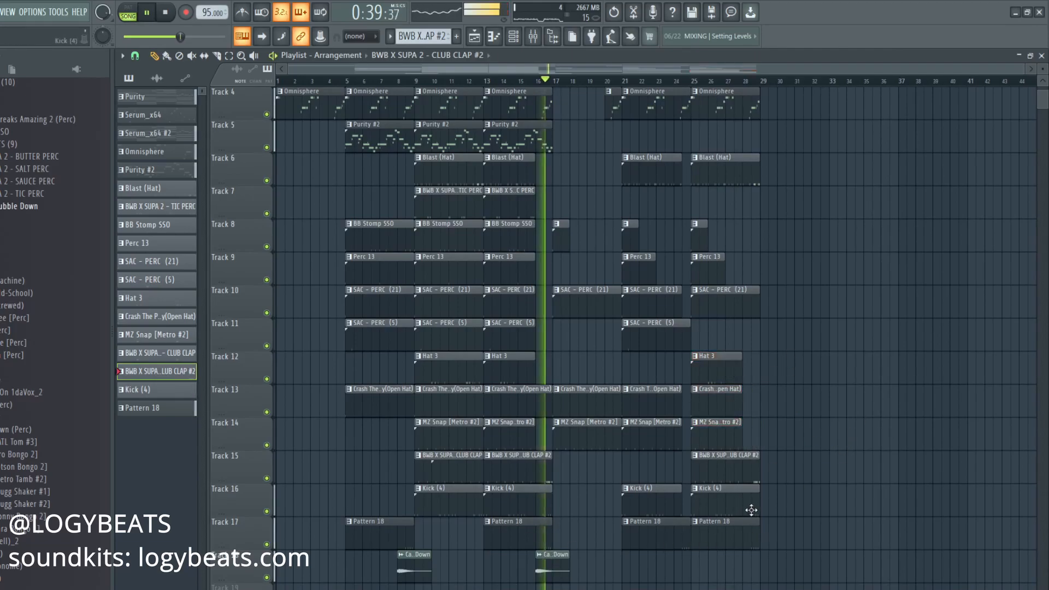
Remove the Pattern 18 clip at bar 25 and duplicate all clips between bars 5 and 29 so the copies start at bar 29
{"action": "scroll", "coordinate": [778, 506], "scroll_direction": "down", "scroll_amount": 3}
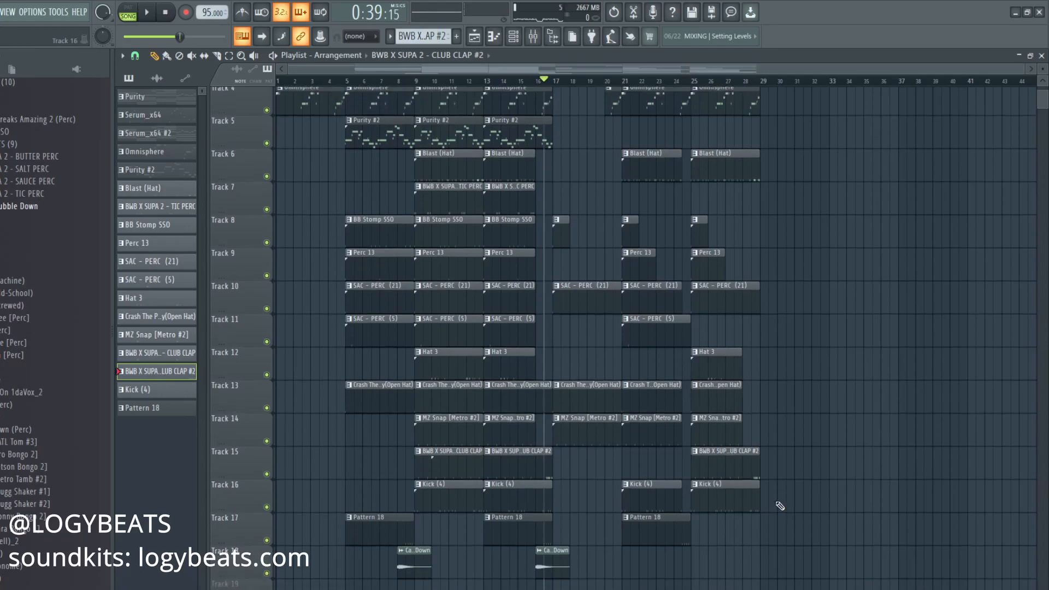
{"action": "left_click_drag", "start_coordinate": [777, 558], "coordinate": [356, 2]}
{"action": "key", "text": "ctrl+b"}
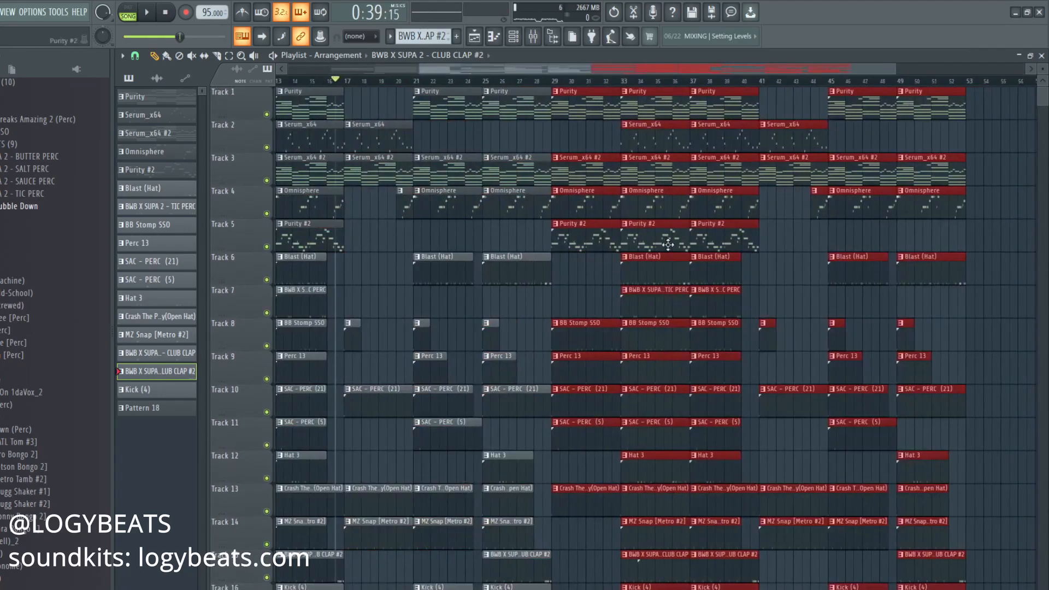
{"action": "right_click", "coordinate": [473, 146]}
Trim the Blast (Hat) clip at bar 25 on Track 6 to three bars and start playback from bar 26
{"action": "key", "text": "space"}
{"action": "key", "text": "space"}
{"action": "scroll", "coordinate": [517, 86], "scroll_direction": "down", "scroll_amount": 3}
{"action": "left_click", "coordinate": [566, 82]}
{"action": "key", "text": "space"}
{"action": "scroll", "coordinate": [597, 218], "scroll_direction": "down", "scroll_amount": 2}
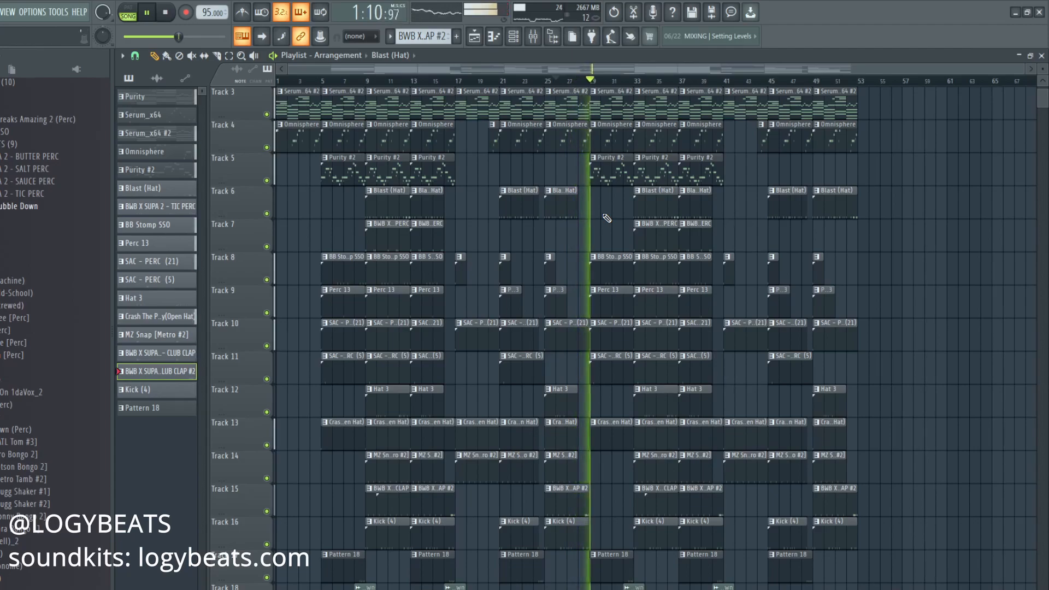
Delete the clips from bar 41 onward on Tracks 3 to 17 and the Cardo - Bubble Down clip at bar 40 on Track 18
{"action": "left_click_drag", "start_coordinate": [902, 114], "coordinate": [745, 568]}
{"action": "scroll", "coordinate": [747, 581], "scroll_direction": "down", "scroll_amount": 3}
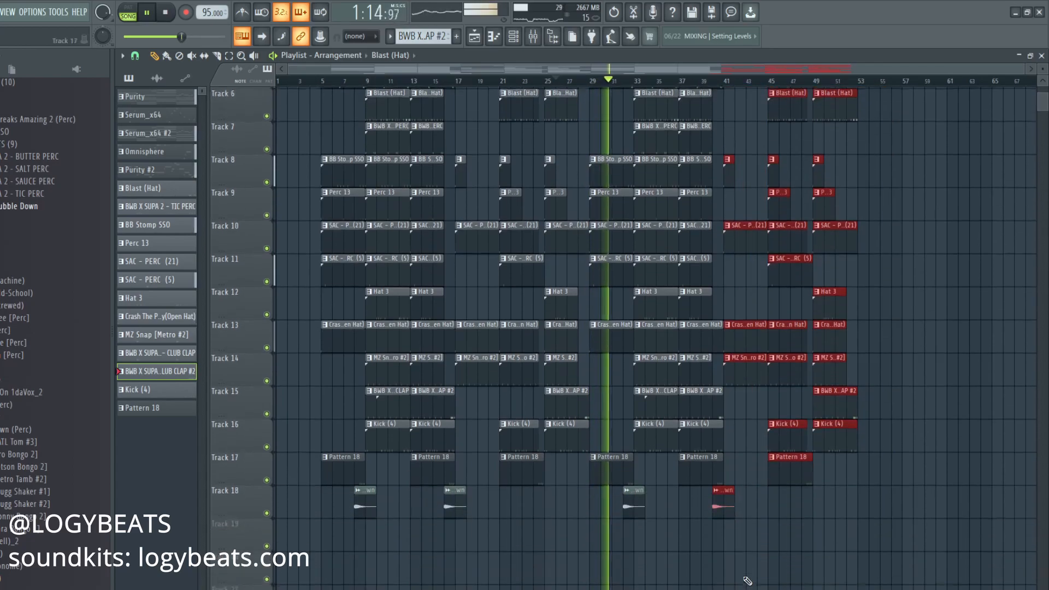
{"action": "key", "text": "Delete"}
{"action": "key", "text": "space"}
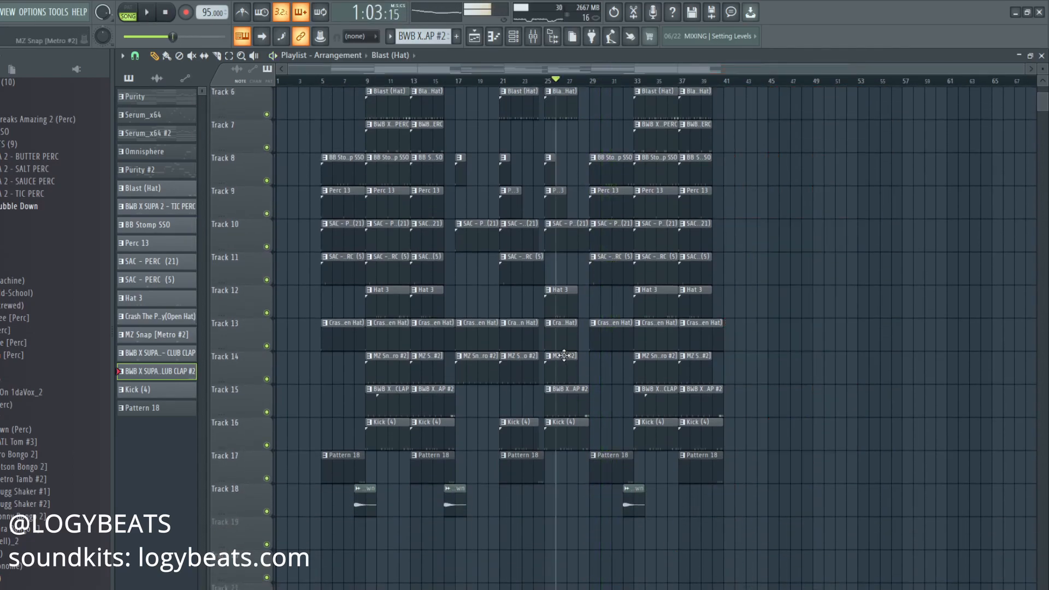
Place an MZ Snap [Metro #2] clip at bar 29 on Track 14, ending half a bar before bar 33
{"action": "left_click", "coordinate": [593, 369]}
{"action": "key", "text": "space"}
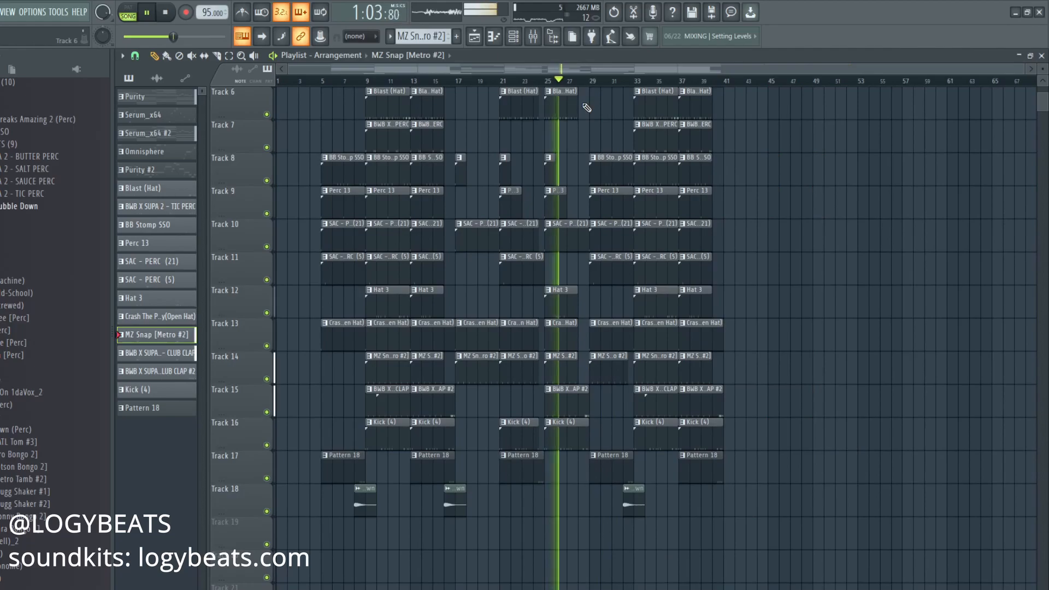
{"action": "scroll", "coordinate": [601, 86], "scroll_direction": "up", "scroll_amount": 5}
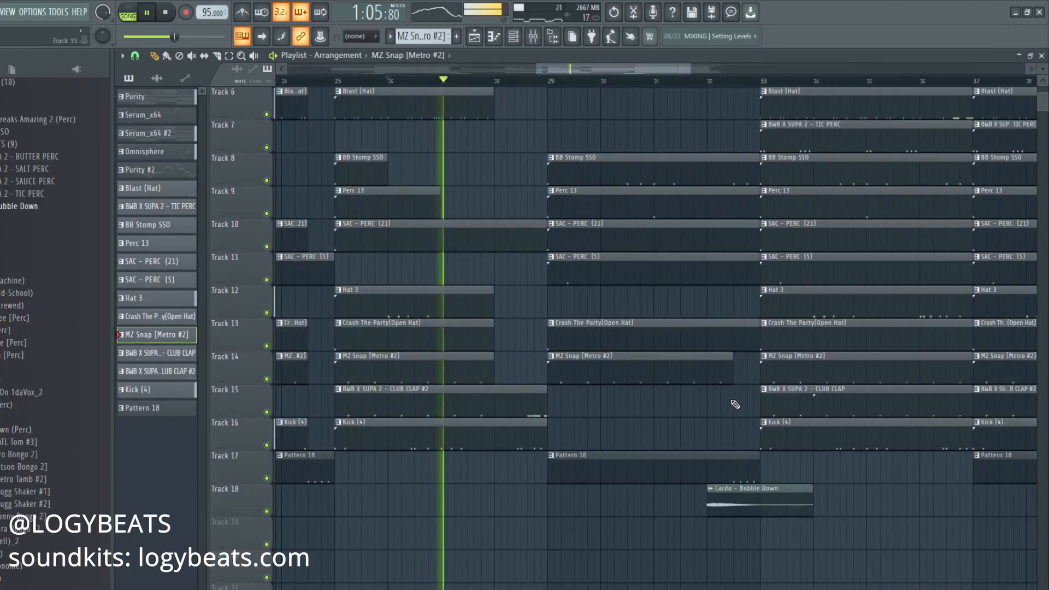
{"action": "left_click_drag", "start_coordinate": [732, 376], "coordinate": [732, 375]}
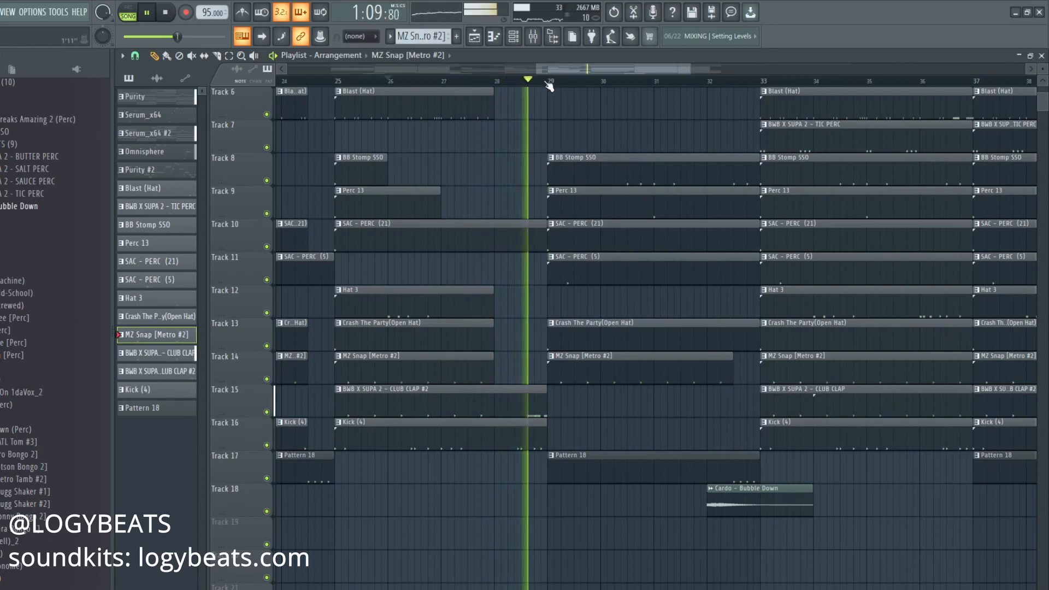
Delete the Serum_x64 clip at bar 41 on Track 2 and the Purity clips at bars 45 and 49 on Track 1
{"action": "scroll", "coordinate": [549, 86], "scroll_direction": "down", "scroll_amount": 5}
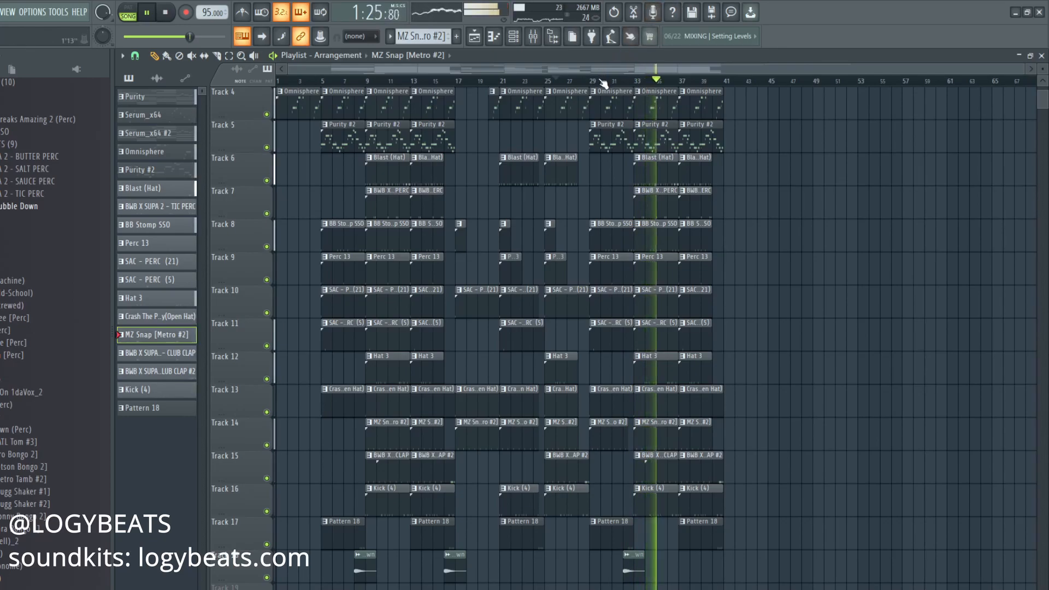
{"action": "scroll", "coordinate": [853, 253], "scroll_direction": "up", "scroll_amount": 3}
{"action": "right_click", "coordinate": [753, 128]}
{"action": "right_click", "coordinate": [792, 111]}
{"action": "right_click", "coordinate": [824, 111]}
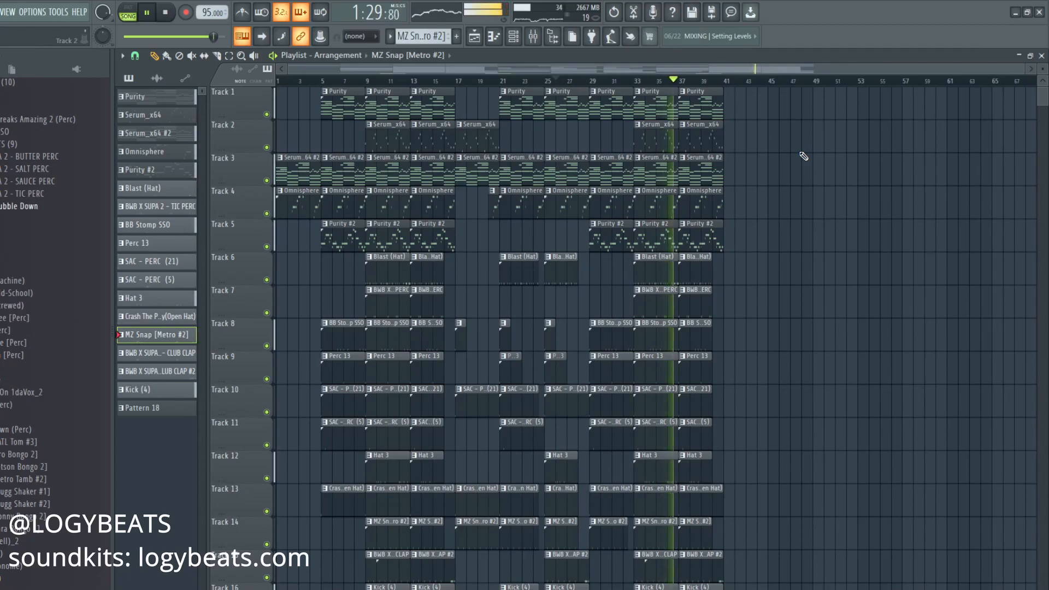
Stop playback and duplicate the clips of bars 17 to 40 on all tracks so the copy starts at bar 41
{"action": "key", "text": "space"}
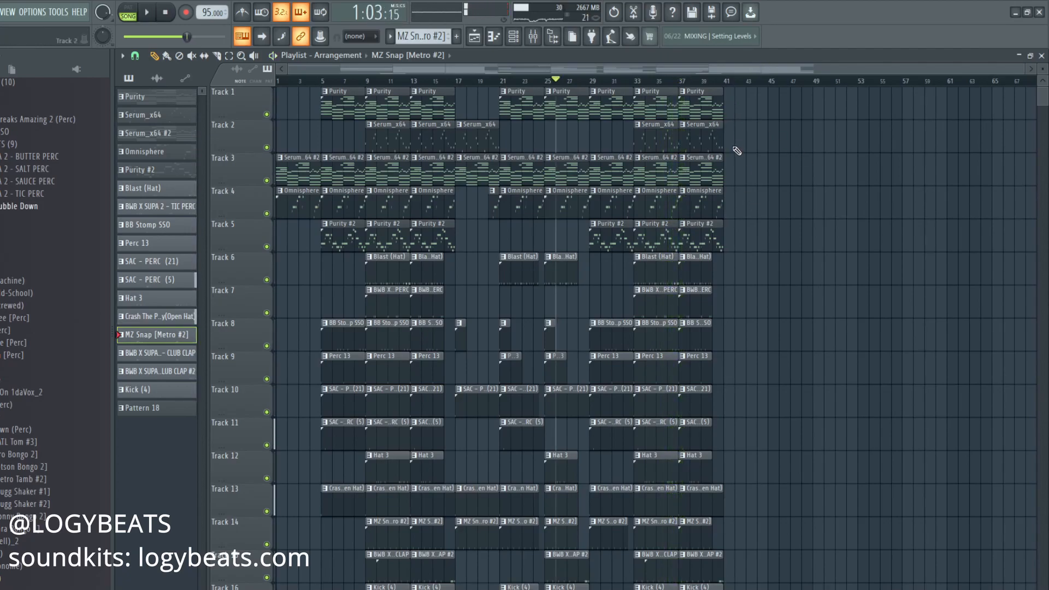
{"action": "left_click_drag", "start_coordinate": [737, 151], "coordinate": [470, 443]}
{"action": "key", "text": "ctrl+b"}
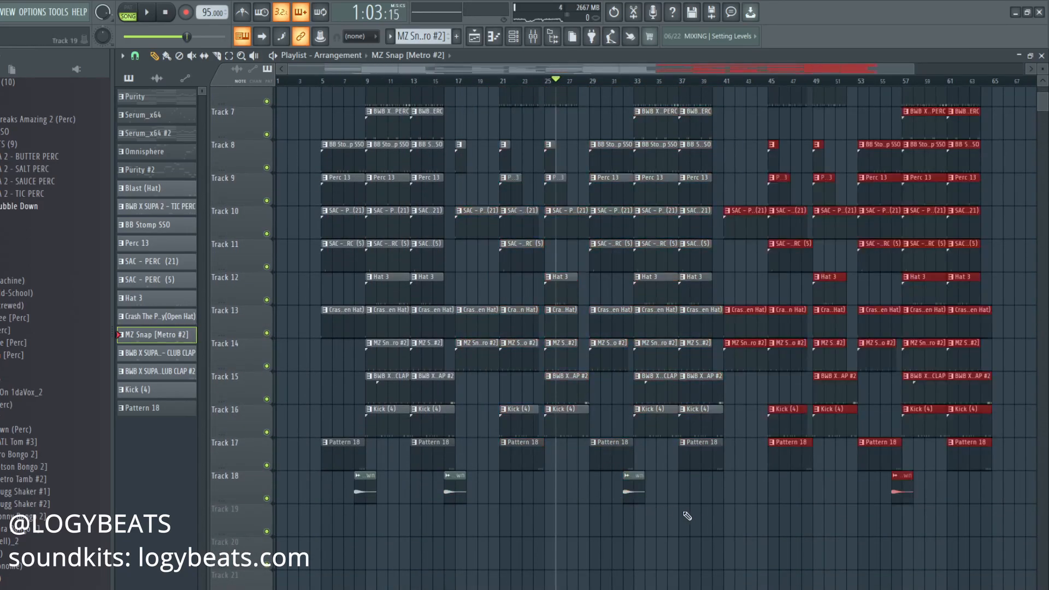
{"action": "left_click", "coordinate": [489, 512]}
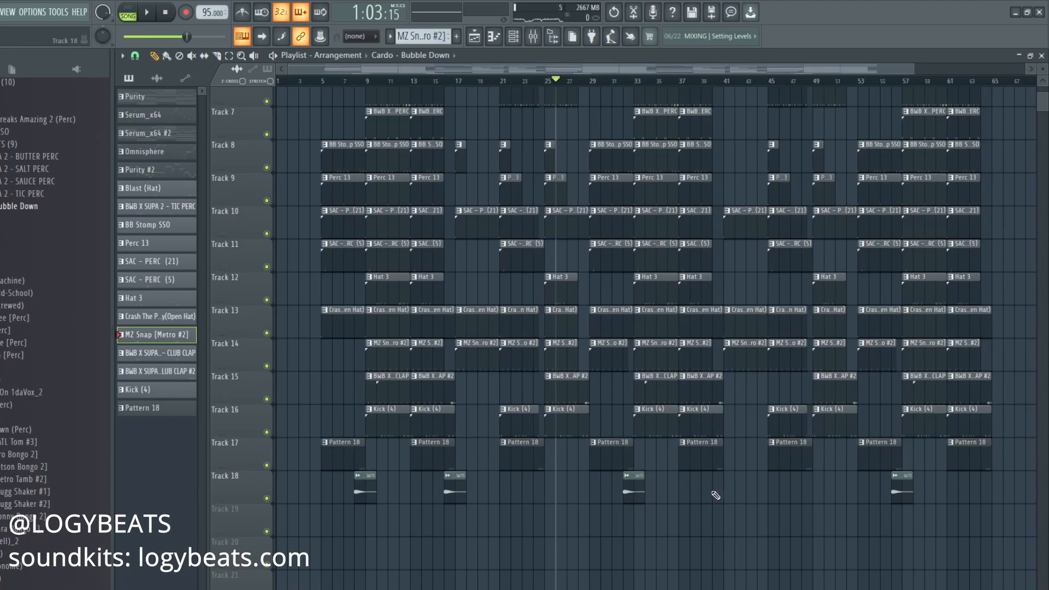
{"action": "scroll", "coordinate": [715, 495], "scroll_direction": "up", "scroll_amount": 6}
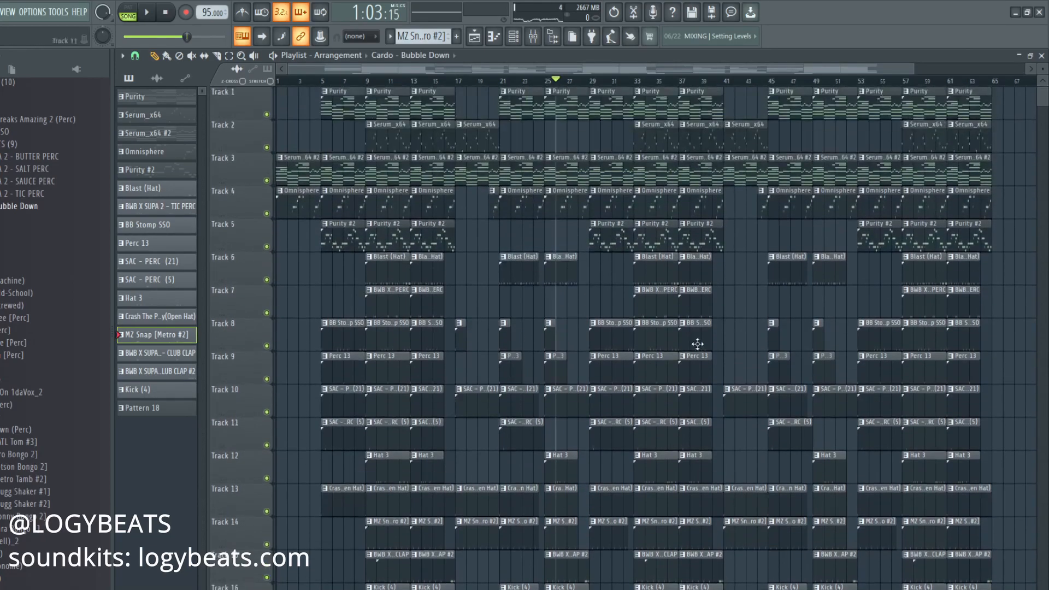
{"action": "scroll", "coordinate": [646, 83], "scroll_direction": "down", "scroll_amount": 1}
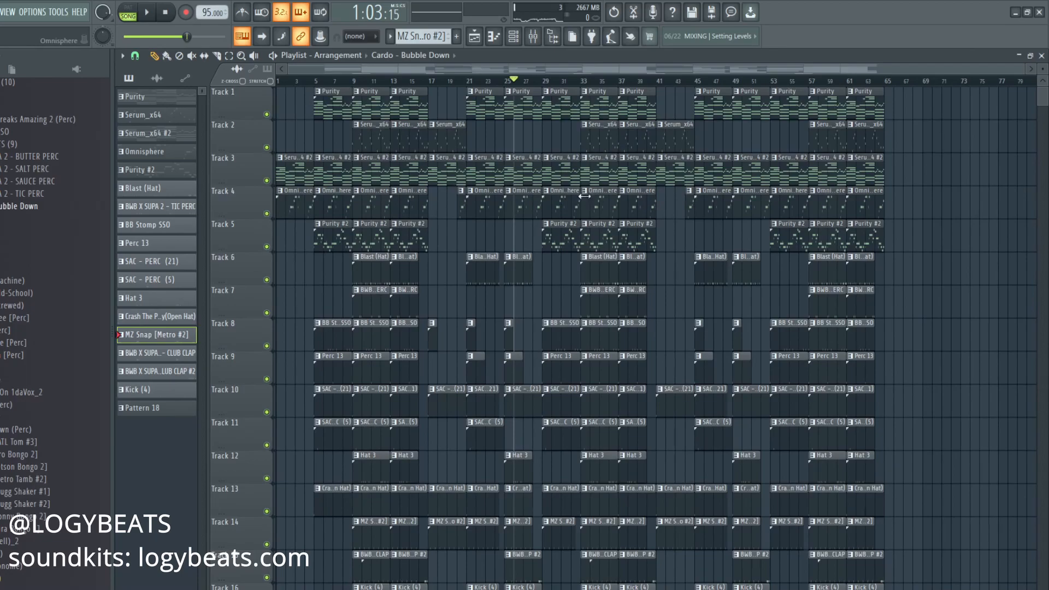
Save the finished beat's project and start a new empty project
{"action": "scroll", "coordinate": [552, 235], "scroll_direction": "down", "scroll_amount": 4}
{"action": "scroll", "coordinate": [520, 277], "scroll_direction": "up", "scroll_amount": 4}
{"action": "left_click", "coordinate": [0, 12]}
{"action": "left_click", "coordinate": [5, 67]}
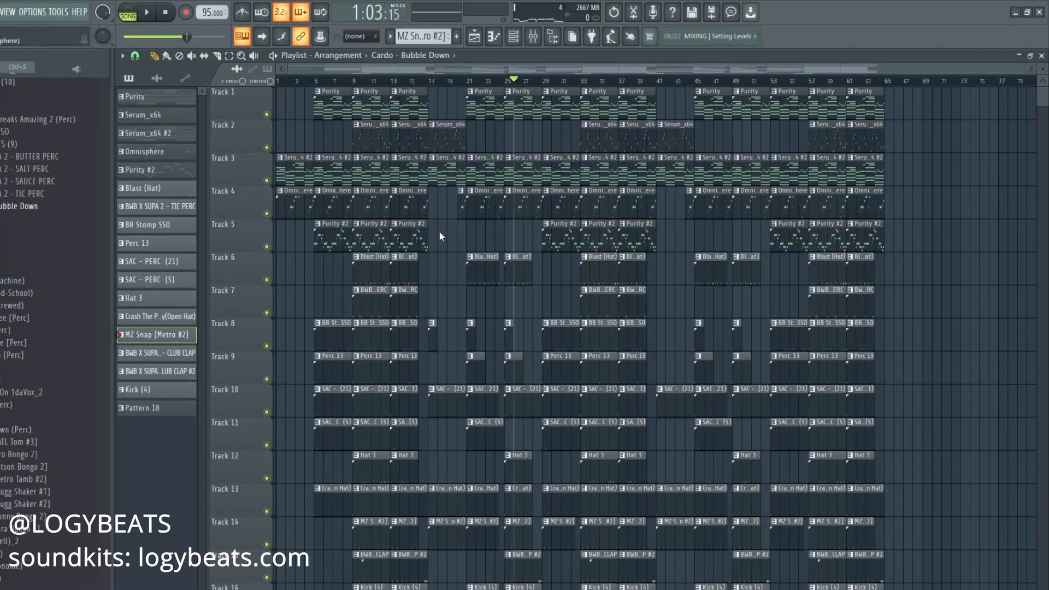
{"action": "left_click", "coordinate": [0, 12]}
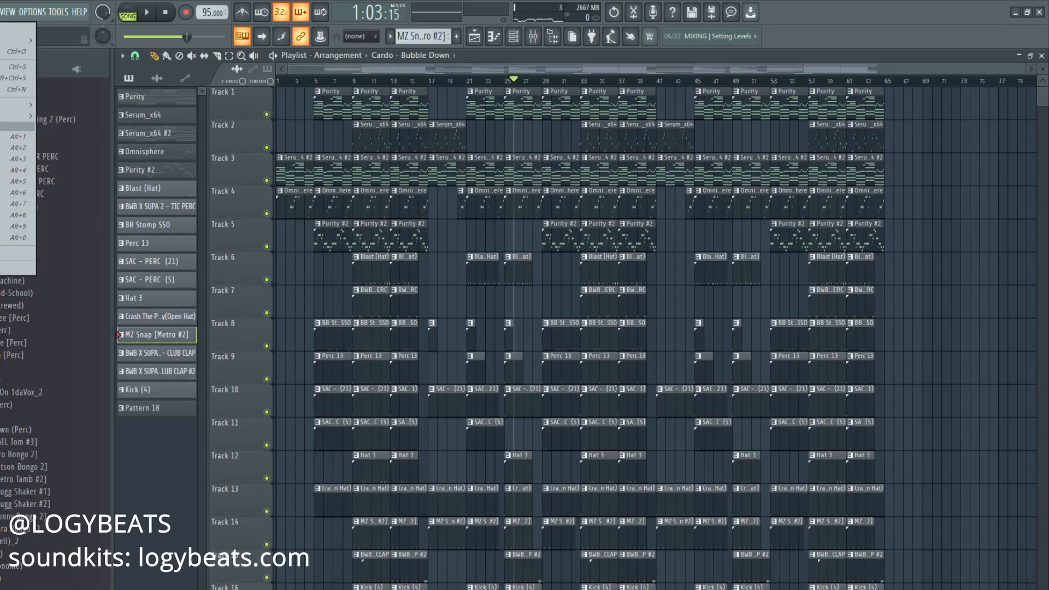
{"action": "left_click", "coordinate": [5, 67]}
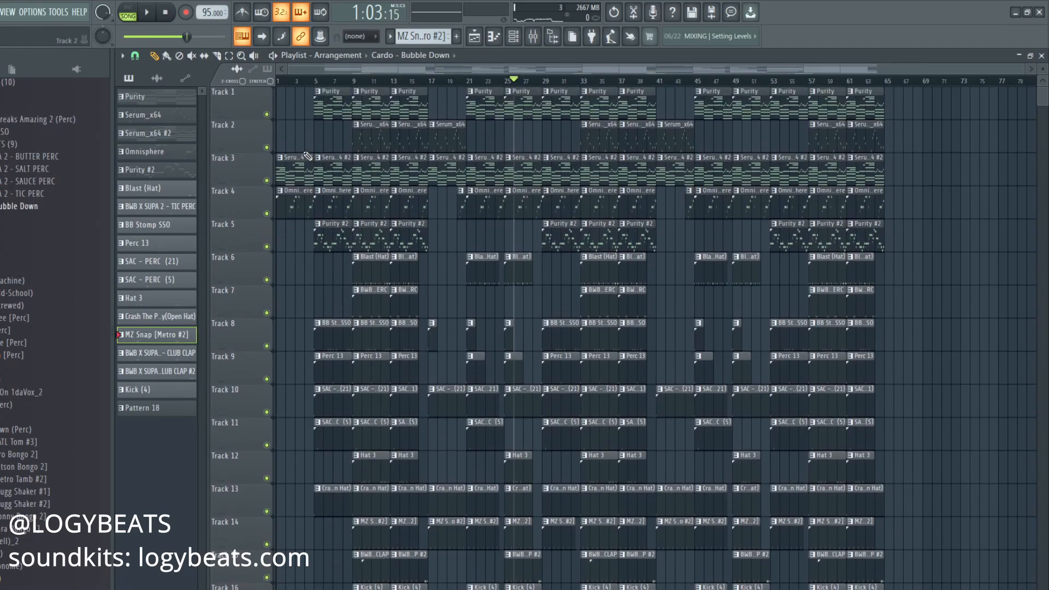
{"action": "left_click", "coordinate": [0, 12]}
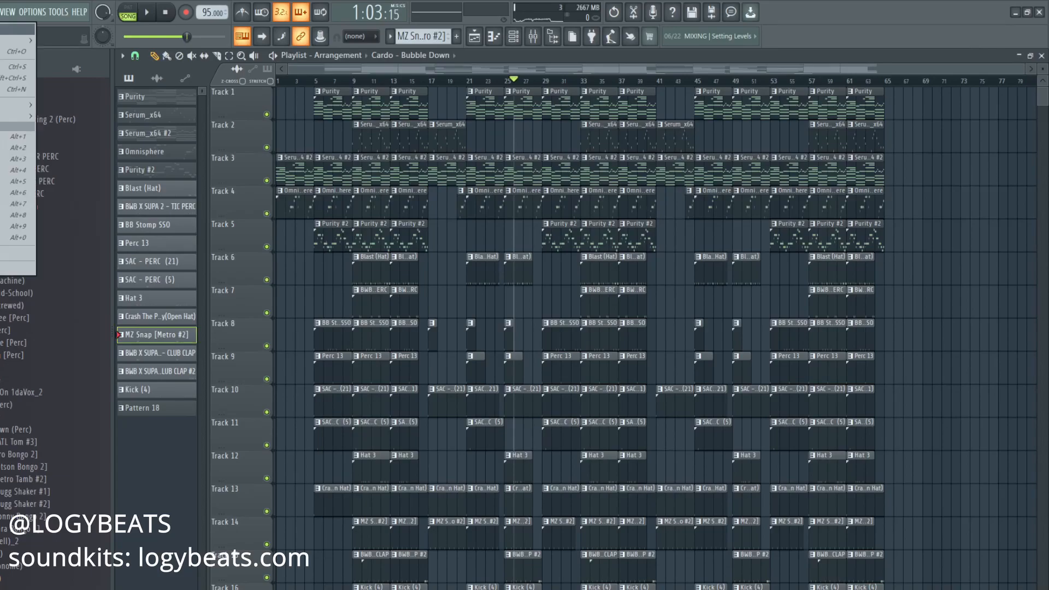
{"action": "left_click", "coordinate": [3, 29]}
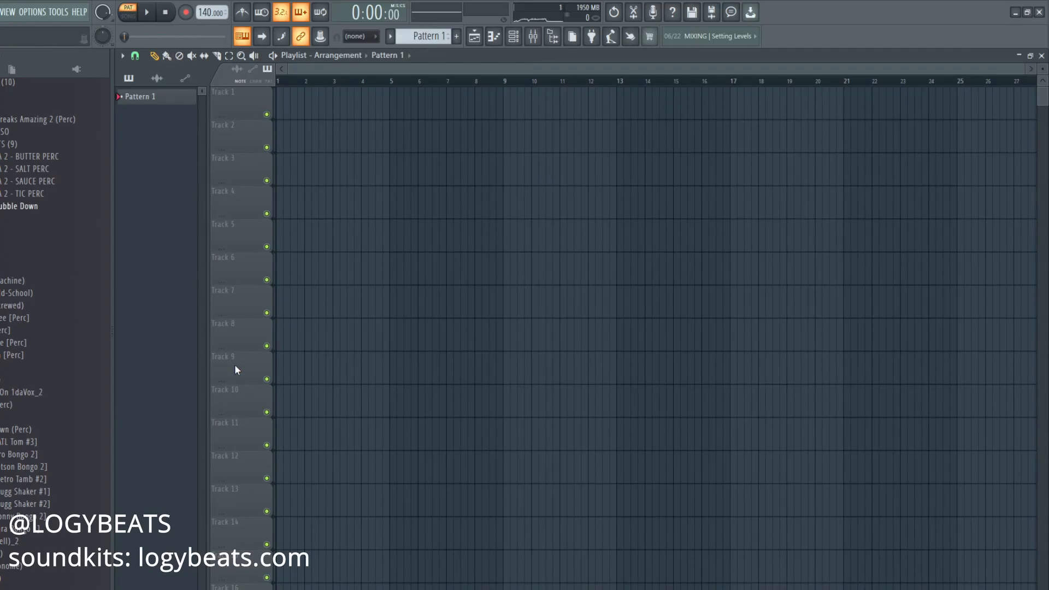
Switch to File Explorer and bring all six melody files from the LOGYBEATS Melodies 8 2021 folder into the playlist
{"action": "key", "text": "alt+Tab"}
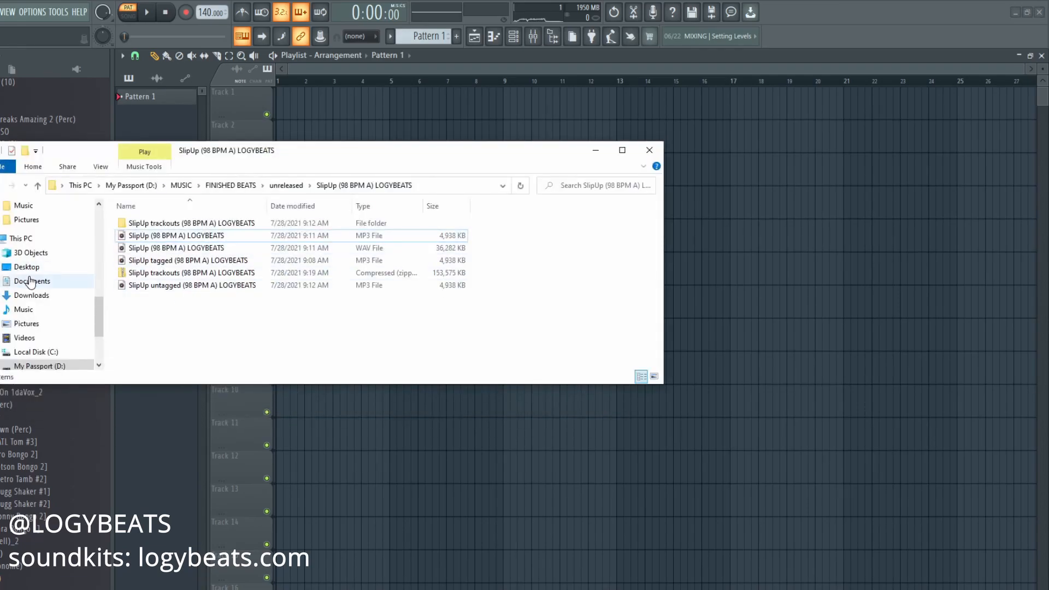
{"action": "scroll", "coordinate": [31, 282], "scroll_direction": "up", "scroll_amount": 5}
{"action": "scroll", "coordinate": [31, 282], "scroll_direction": "up", "scroll_amount": 2}
{"action": "left_click", "coordinate": [55, 235]}
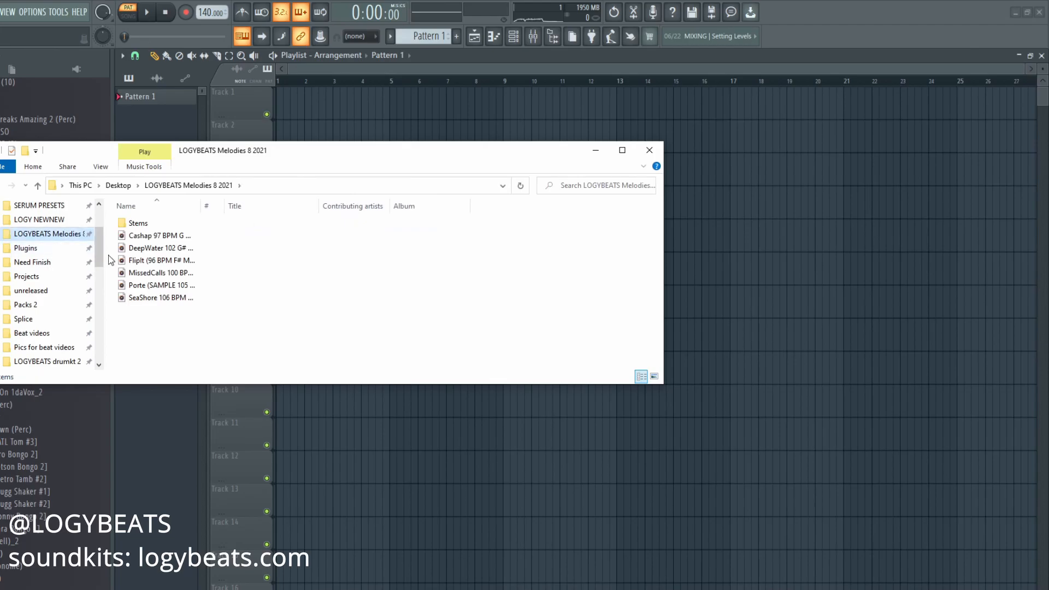
{"action": "left_click_drag", "start_coordinate": [152, 318], "coordinate": [736, 131]}
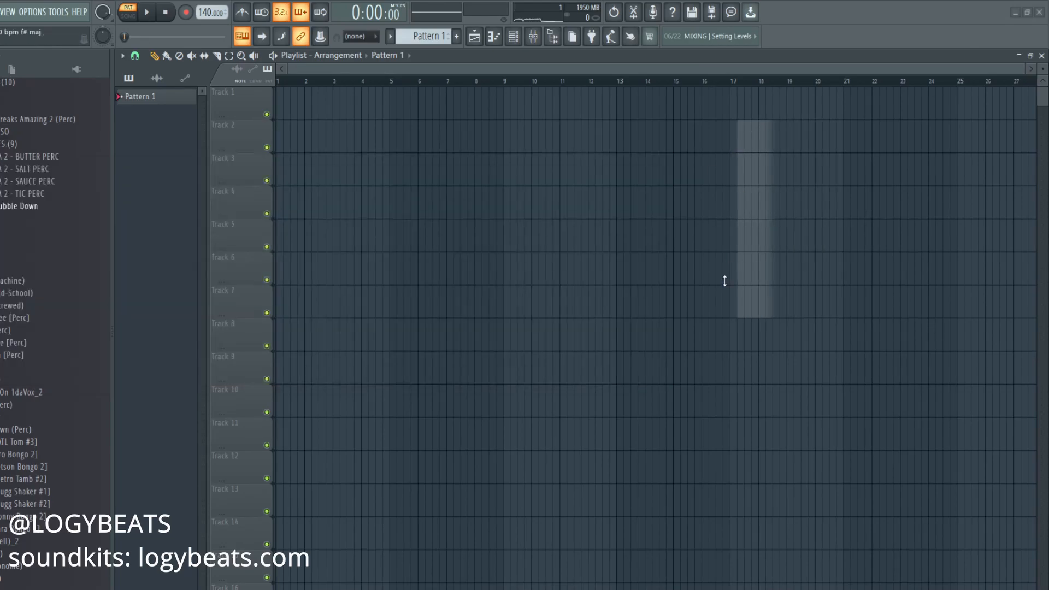
Move all six melody clips to start at bar 1 on Tracks 1 to 6 and deselect them
{"action": "left_click_drag", "start_coordinate": [725, 281], "coordinate": [733, 325]}
{"action": "key", "text": "ctrl+a"}
{"action": "left_click_drag", "start_coordinate": [779, 136], "coordinate": [214, 111]}
{"action": "key", "text": "ctrl+d"}
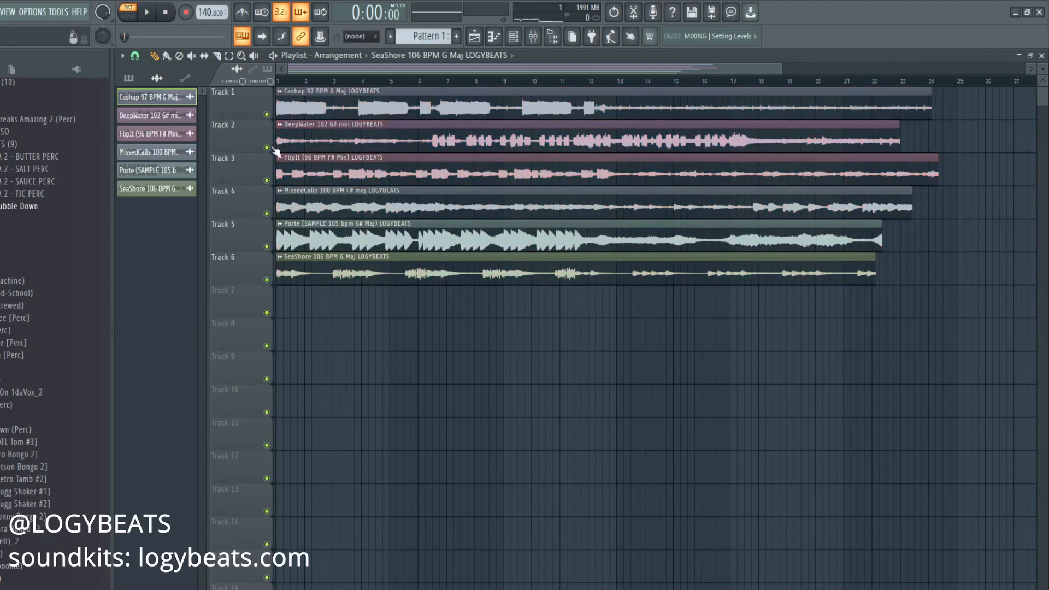
Solo the Cashap melody on Track 1 and set the project tempo to 102 BPM while listening to it
{"action": "right_click", "coordinate": [268, 114]}
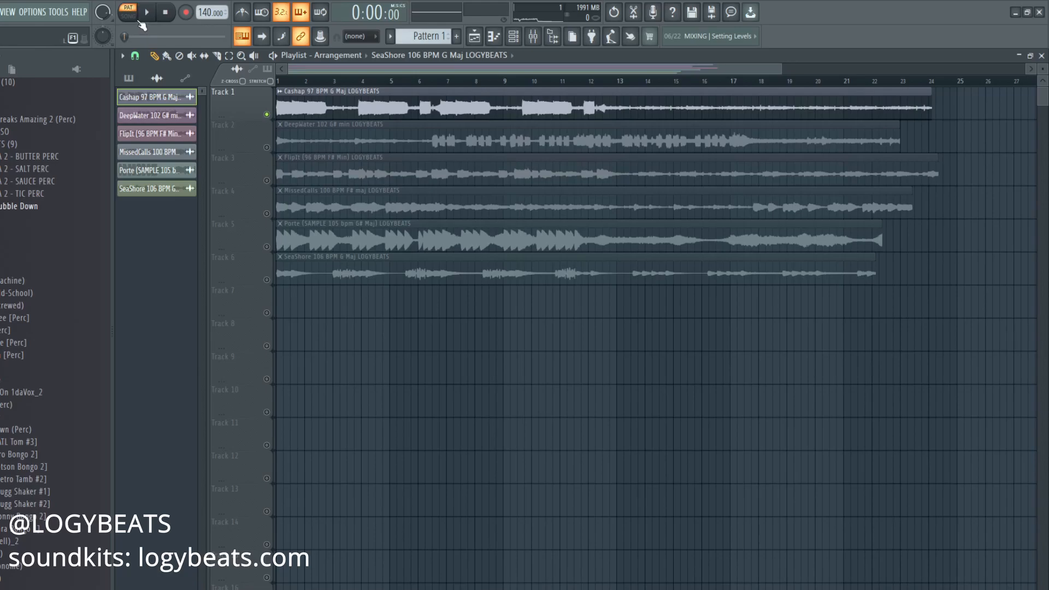
{"action": "left_click_drag", "start_coordinate": [205, 12], "coordinate": [205, 33]}
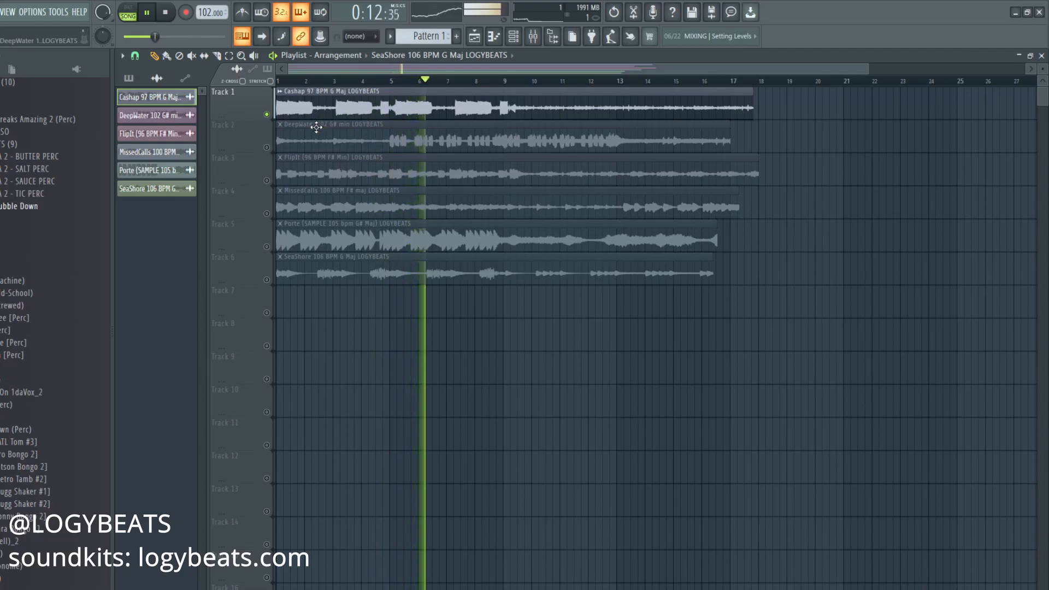
{"action": "key", "text": "space"}
Audition the DeepWater, FlipIt and MissedCalls melodies on Tracks 2 to 4 by soloing them one after another
{"action": "right_click", "coordinate": [273, 149]}
{"action": "right_click", "coordinate": [266, 147]}
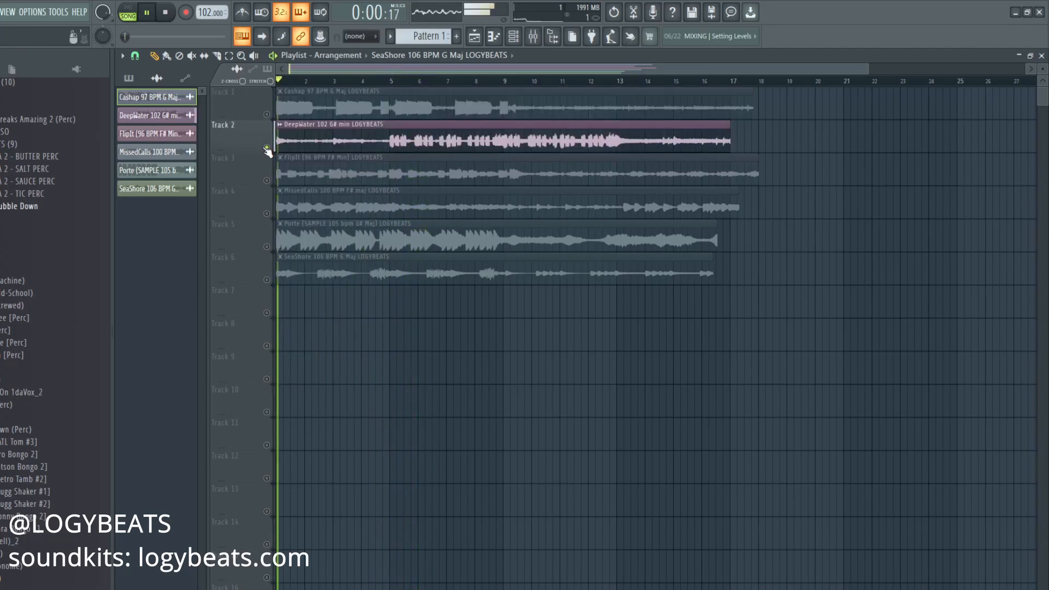
{"action": "key", "text": "space"}
{"action": "double_click", "coordinate": [310, 135]}
{"action": "key", "text": "Escape"}
{"action": "left_click", "coordinate": [276, 174]}
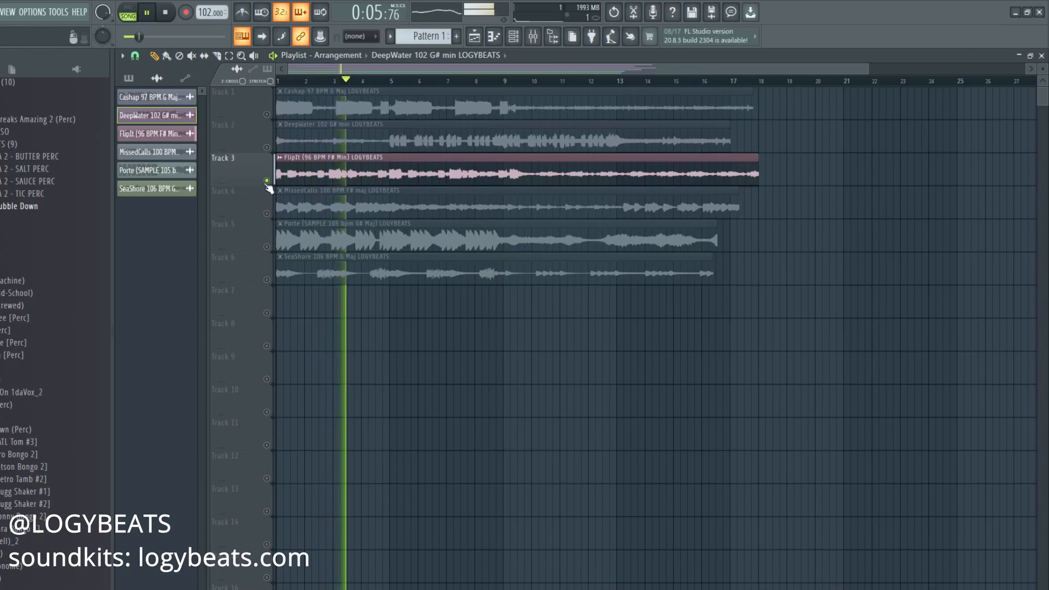
{"action": "key", "text": "space"}
{"action": "right_click", "coordinate": [267, 214]}
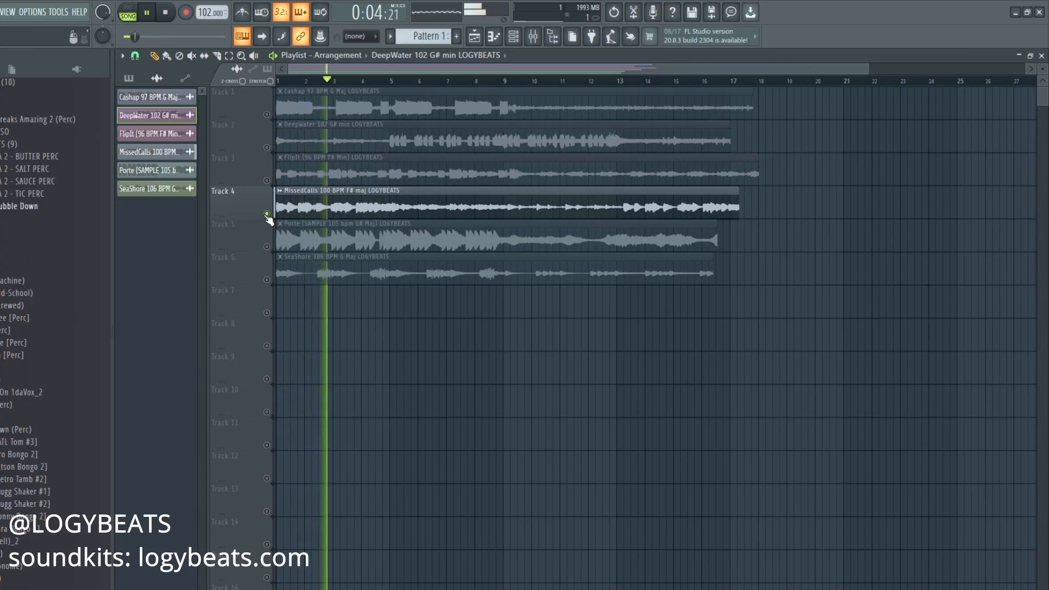
Audition the Porte melody on Track 5 and the SeaShore melody on Track 6 in solo, and stop playback
{"action": "key", "text": "space"}
{"action": "right_click", "coordinate": [267, 246]}
{"action": "key", "text": "space"}
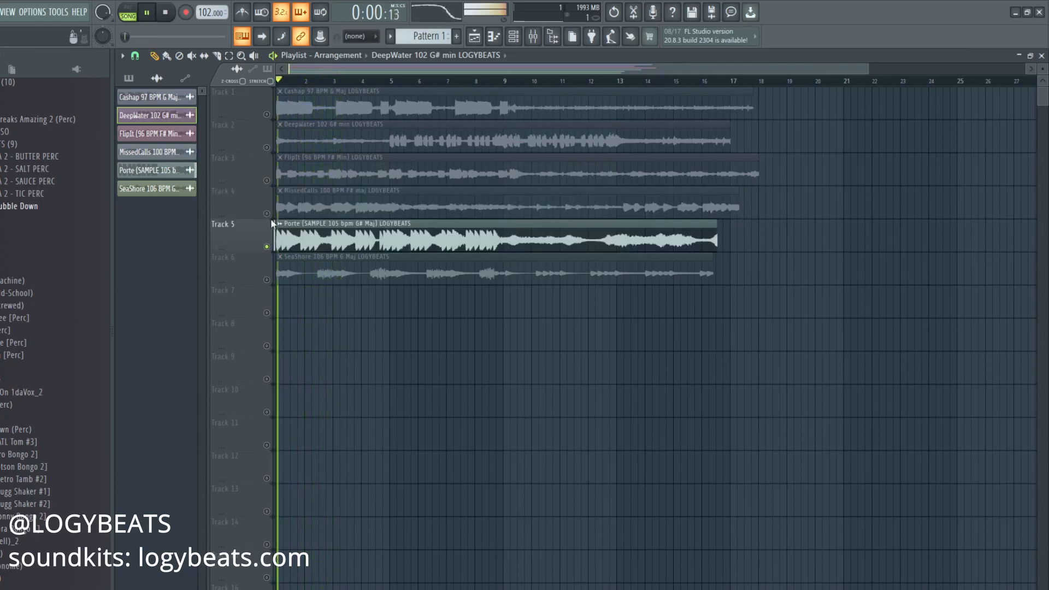
{"action": "double_click", "coordinate": [343, 235]}
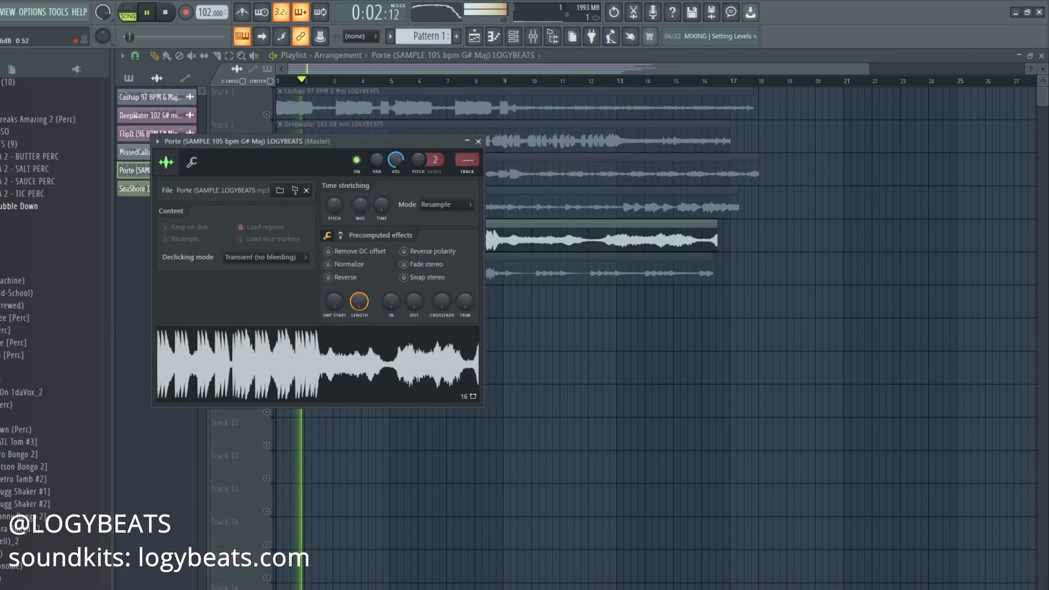
{"action": "key", "text": "Escape"}
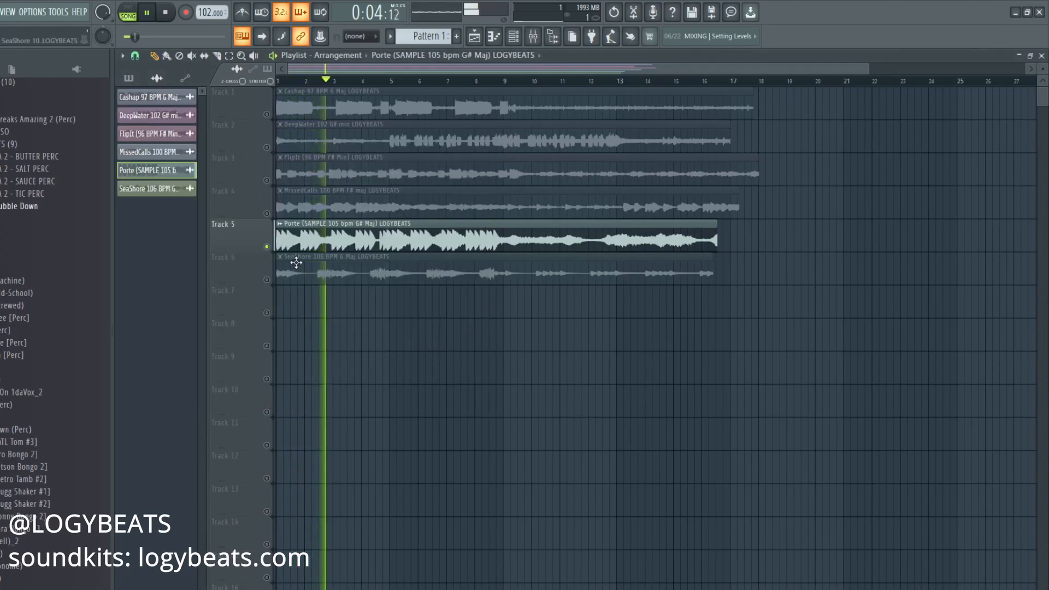
{"action": "key", "text": "space"}
{"action": "right_click", "coordinate": [267, 281]}
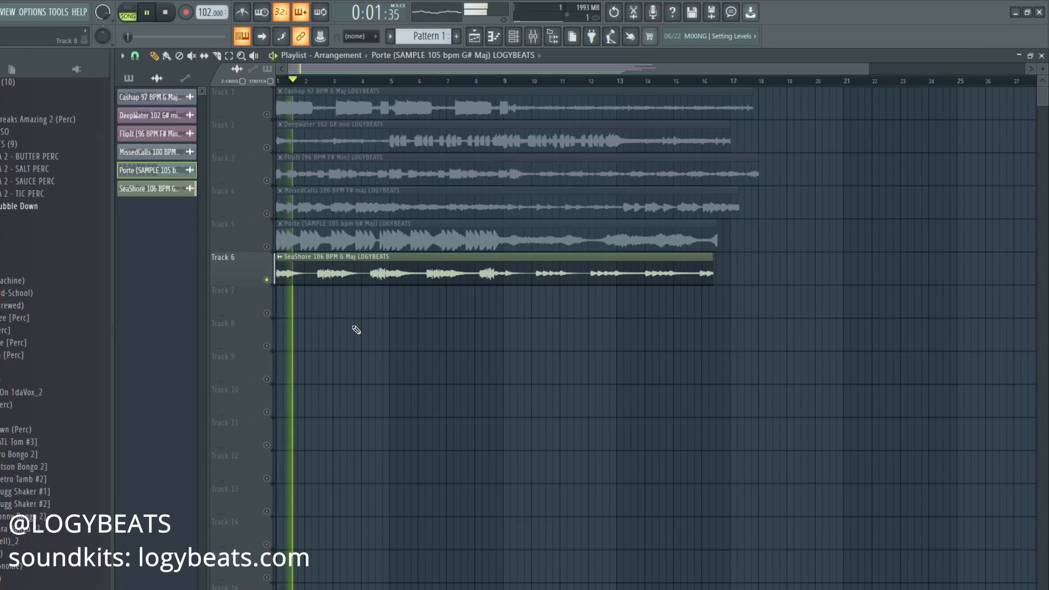
{"action": "key", "text": "space"}
Solo the DeepWater melody on Track 2 and delete the melody clips on Tracks 1 and 3 to 6
{"action": "right_click", "coordinate": [267, 148]}
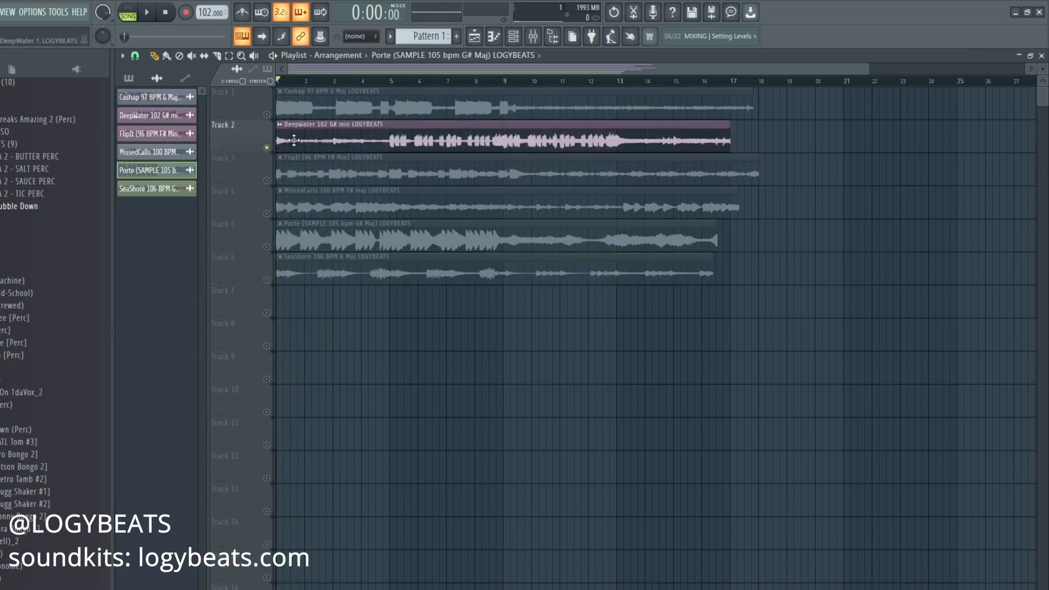
{"action": "right_click", "coordinate": [297, 108]}
{"action": "right_click", "coordinate": [314, 175]}
{"action": "right_click", "coordinate": [318, 208]}
{"action": "right_click", "coordinate": [323, 240]}
{"action": "right_click", "coordinate": [327, 272]}
Adjust the time stretching of the DeepWater sample and slice its clip into two-bar pieces
{"action": "double_click", "coordinate": [424, 140]}
{"action": "right_click", "coordinate": [297, 184]}
{"action": "double_click", "coordinate": [380, 143]}
{"action": "left_click_drag", "start_coordinate": [459, 288], "coordinate": [459, 252]}
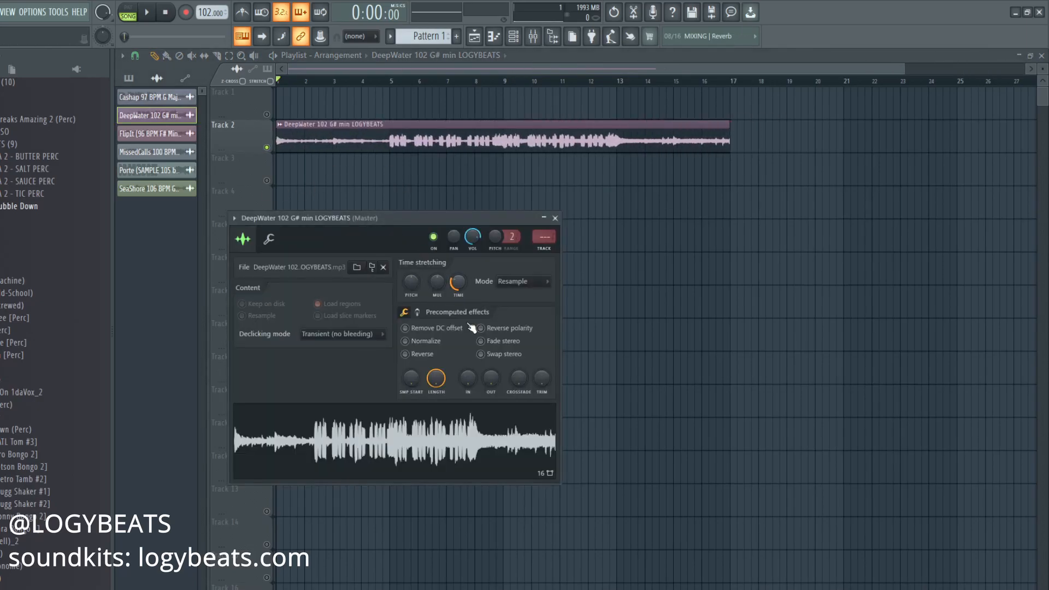
{"action": "right_click", "coordinate": [599, 321]}
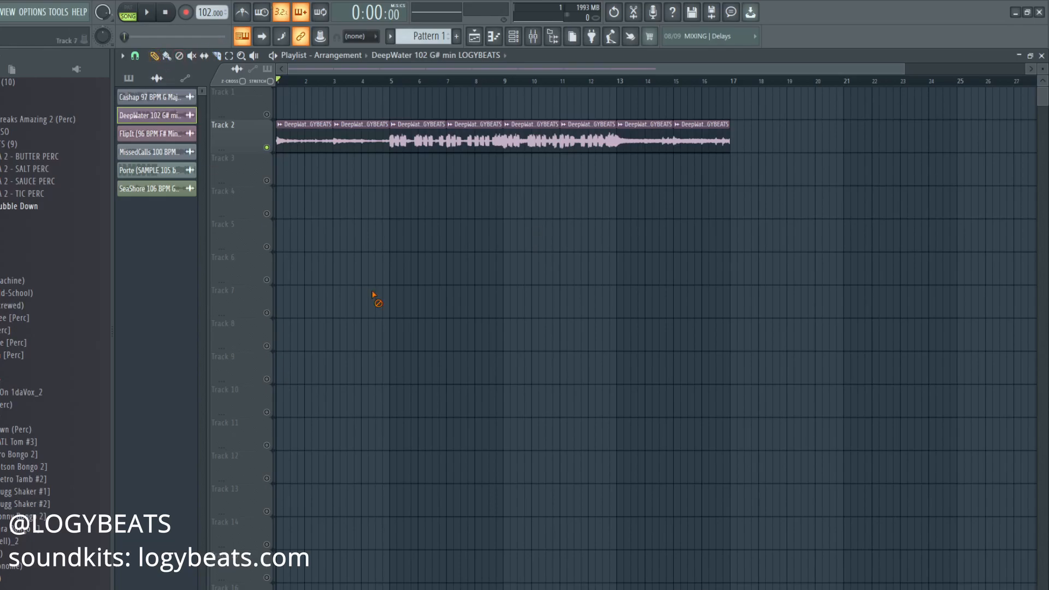
Unsolo Track 2, move the DeepWater slices at bars 1 and 3 up to Track 1, and start playback
{"action": "right_click", "coordinate": [268, 148]}
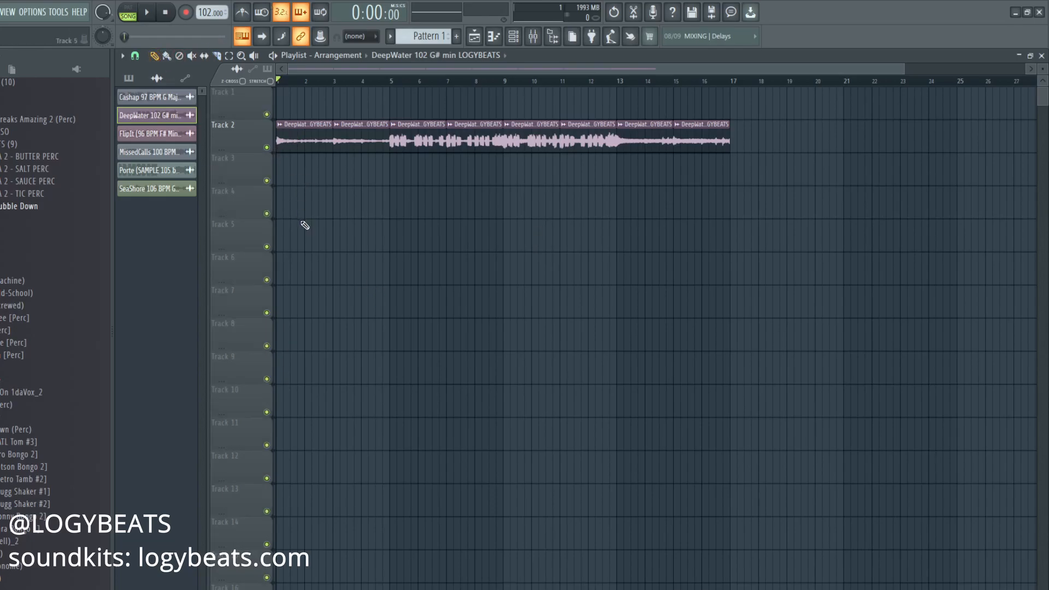
{"action": "left_click_drag", "start_coordinate": [345, 142], "coordinate": [347, 108]}
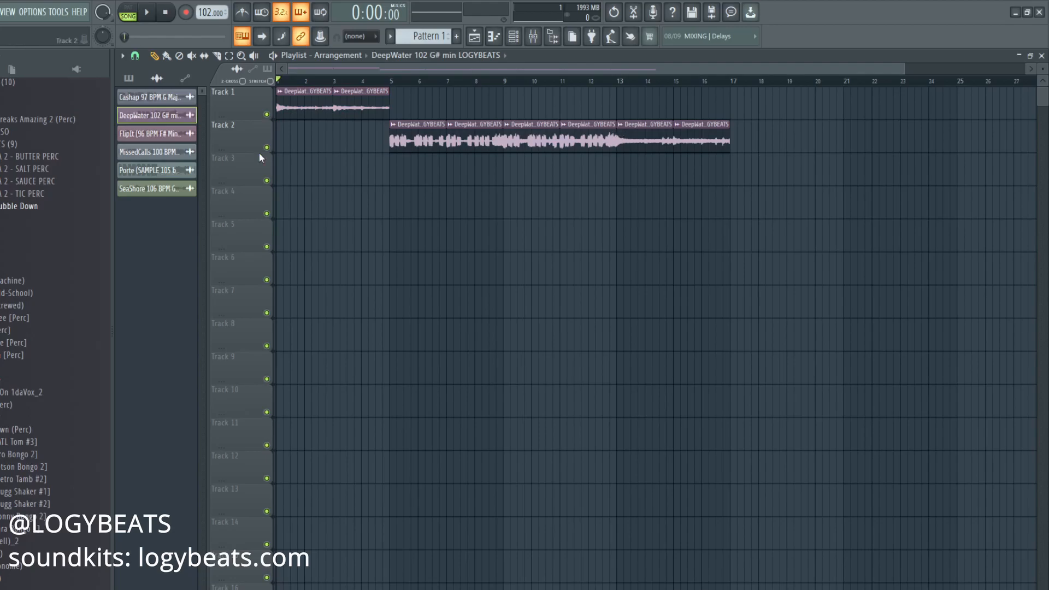
{"action": "scroll", "coordinate": [444, 159], "scroll_direction": "down", "scroll_amount": 1}
{"action": "scroll", "coordinate": [447, 163], "scroll_direction": "up", "scroll_amount": 1}
{"action": "left_click", "coordinate": [146, 14]}
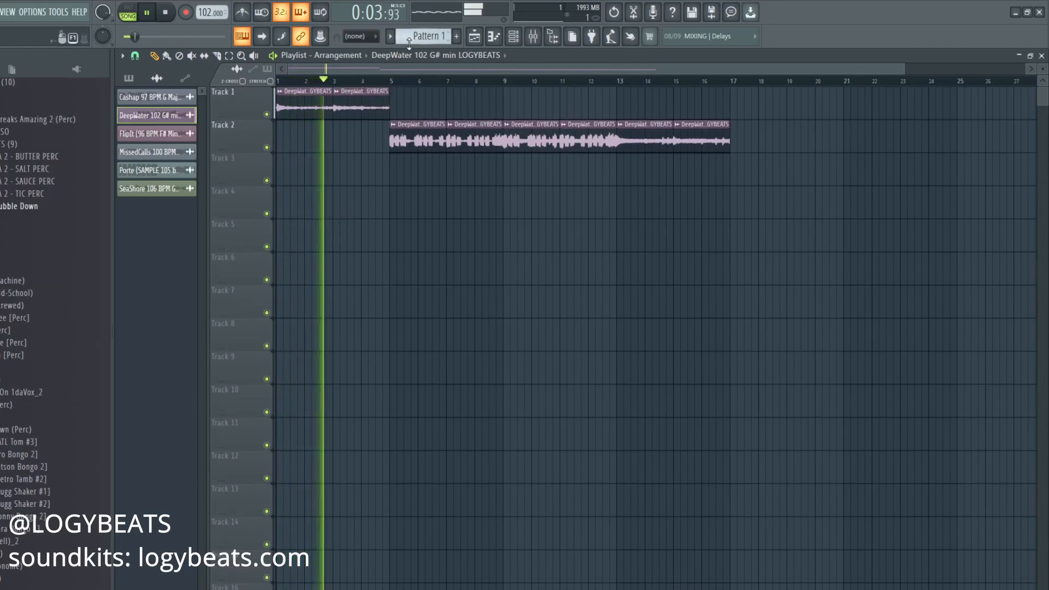
Place Pattern 1 clips on Track 3 at bars 1, 5, 9 and 13, removing the extra one at bar 3
{"action": "left_click", "coordinate": [409, 42]}
{"action": "left_click_drag", "start_coordinate": [322, 172], "coordinate": [283, 174]}
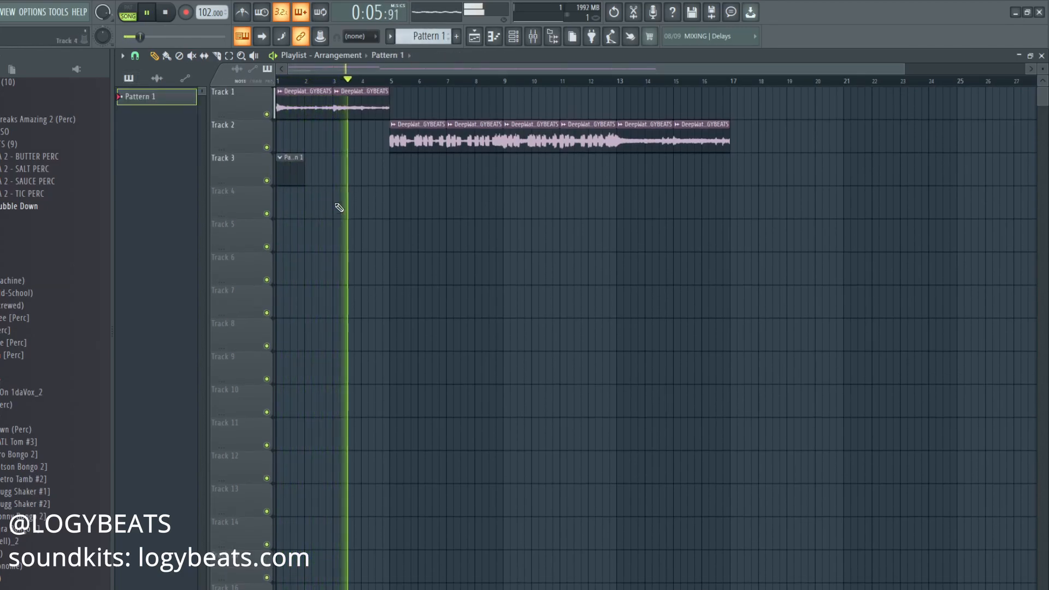
{"action": "key", "text": "space"}
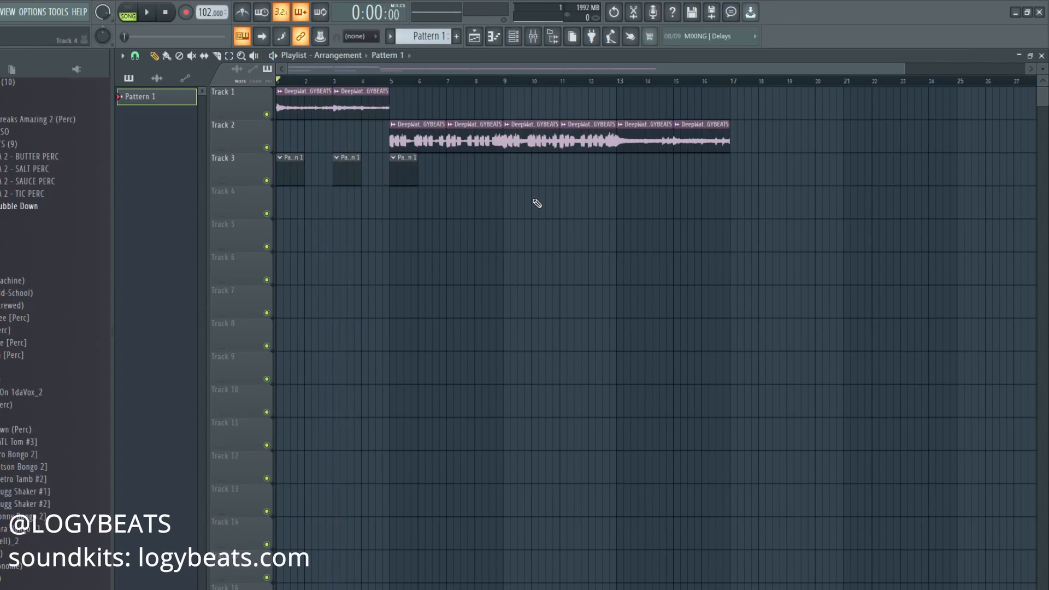
{"action": "key", "text": "space"}
{"action": "right_click", "coordinate": [362, 180]}
{"action": "left_click", "coordinate": [397, 176]}
{"action": "left_click", "coordinate": [511, 176]}
{"action": "left_click", "coordinate": [619, 172]}
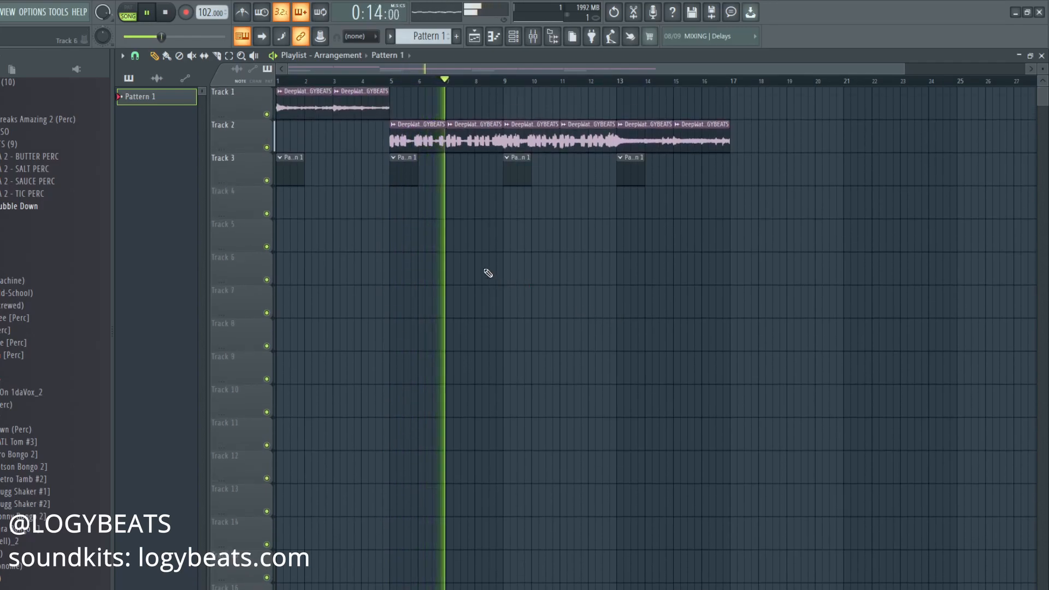
Listen to the melody arrangement past bar 13, stop playback and return the playhead to bar 1
{"action": "scroll", "coordinate": [377, 74], "scroll_direction": "down", "scroll_amount": 5}
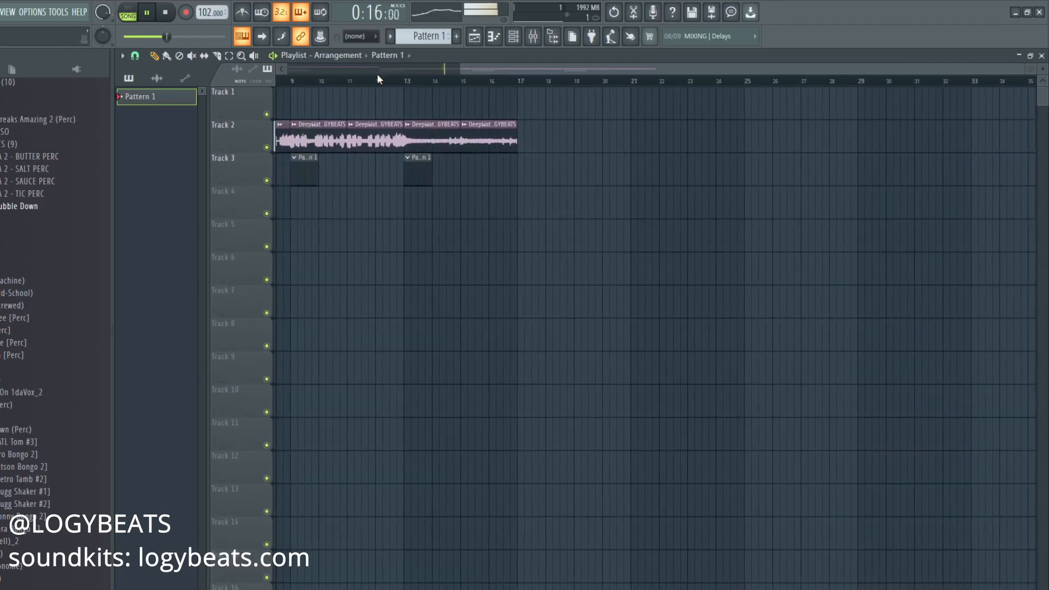
{"action": "scroll", "coordinate": [377, 76], "scroll_direction": "up", "scroll_amount": 3}
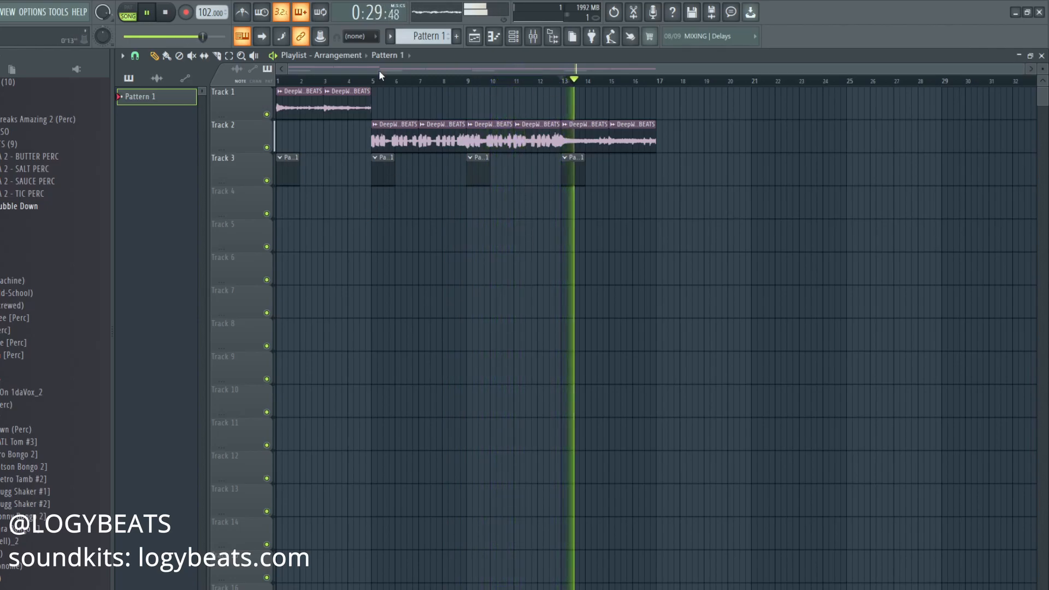
{"action": "key", "text": "space"}
{"action": "left_click_drag", "start_coordinate": [377, 81], "coordinate": [298, 81]}
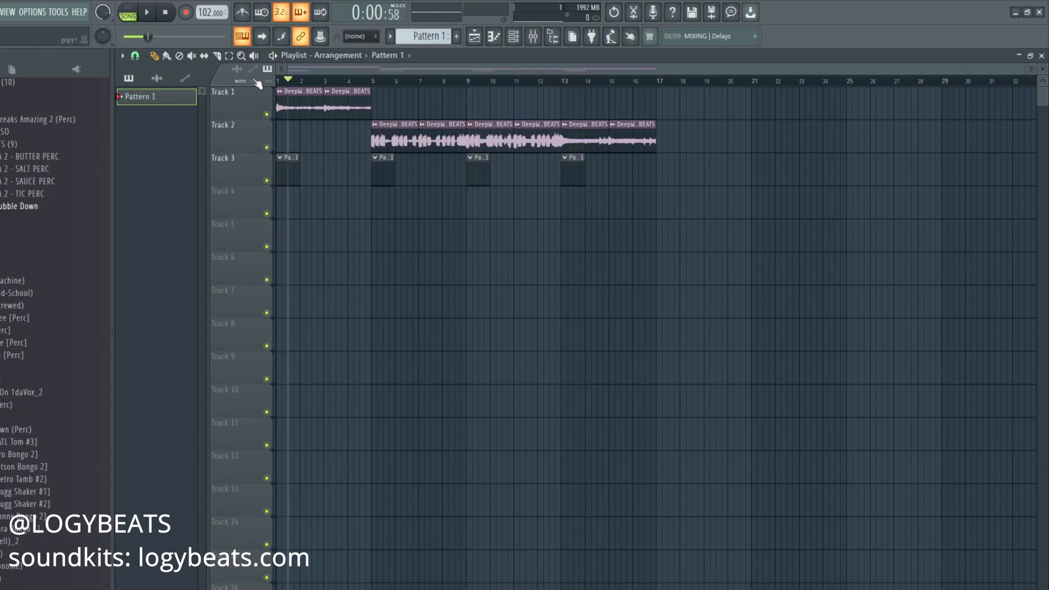
Delete all playlist clips from bar 9 onward and select the remaining arrangement in bars 1 to 8
{"action": "right_click", "coordinate": [486, 136]}
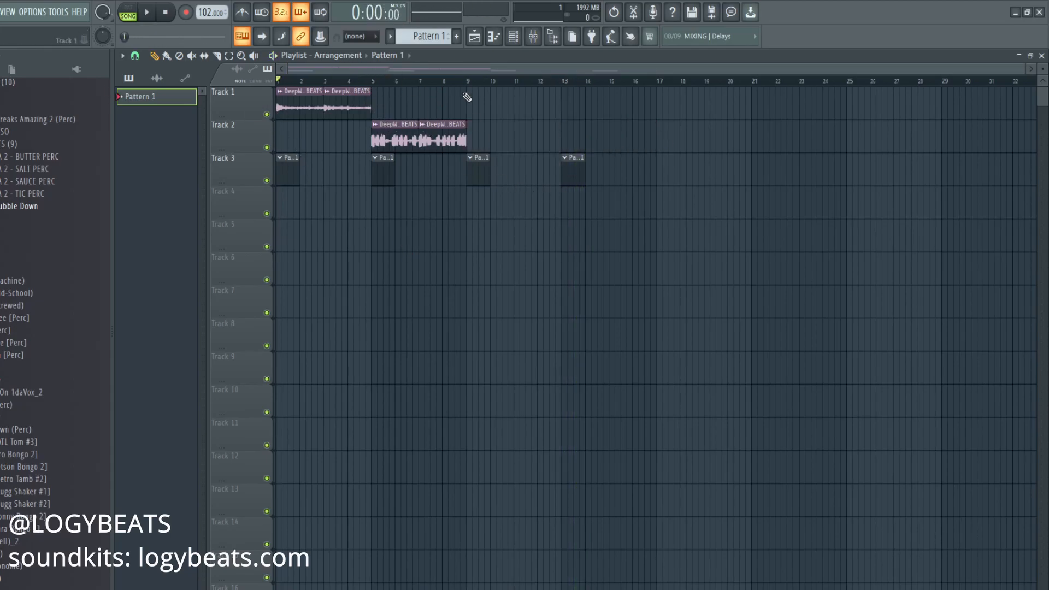
{"action": "key", "text": "ctrl+a"}
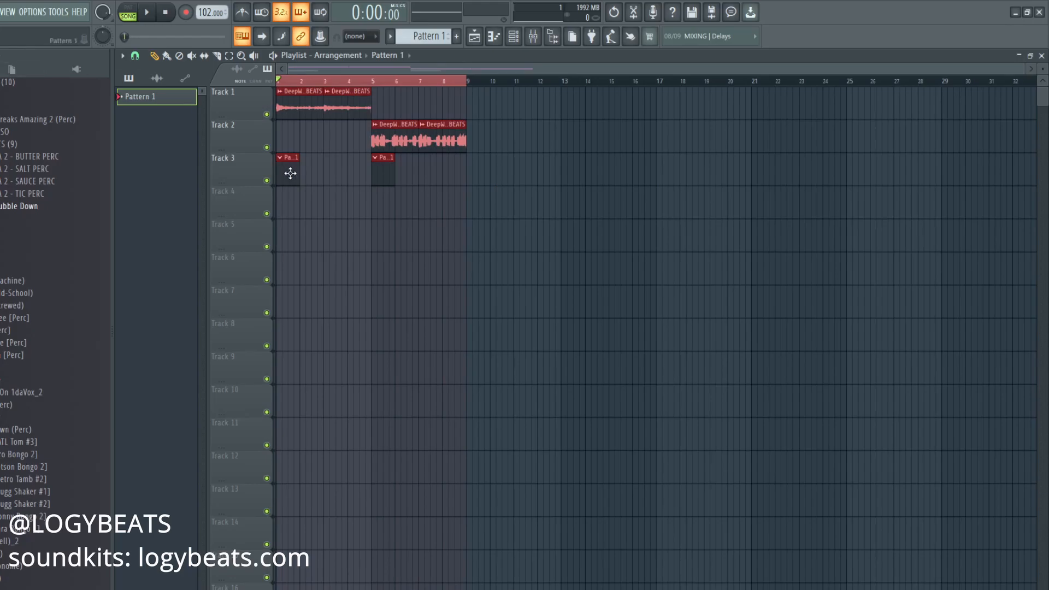
Add the Clav sample as a new channel among the unsorted channels and reset its time stretching
{"action": "left_click", "coordinate": [513, 34]}
{"action": "scroll", "coordinate": [55, 273], "scroll_direction": "up", "scroll_amount": 5}
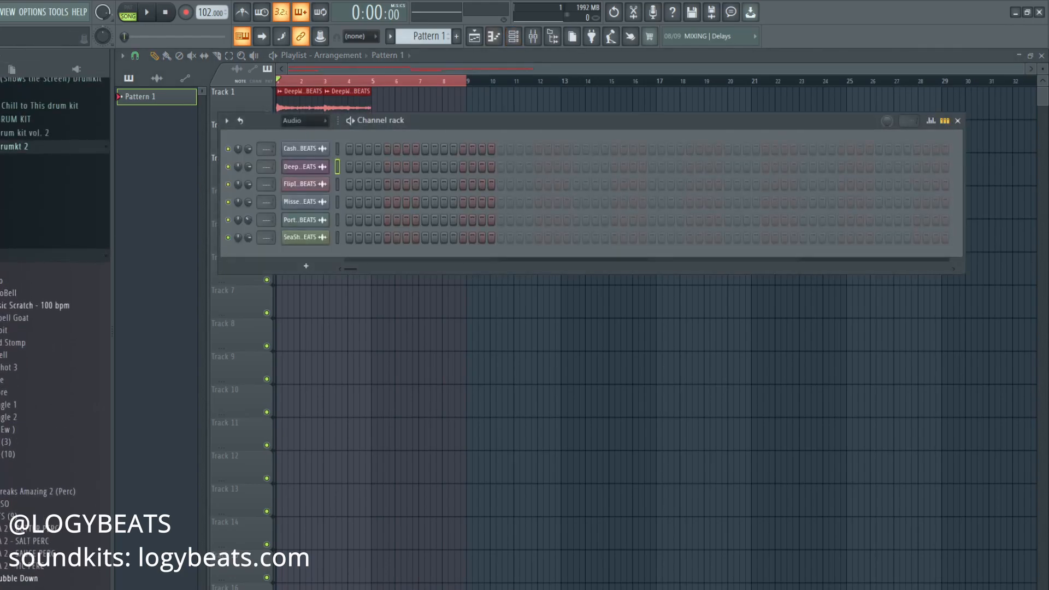
{"action": "scroll", "coordinate": [55, 328], "scroll_direction": "down", "scroll_amount": 4}
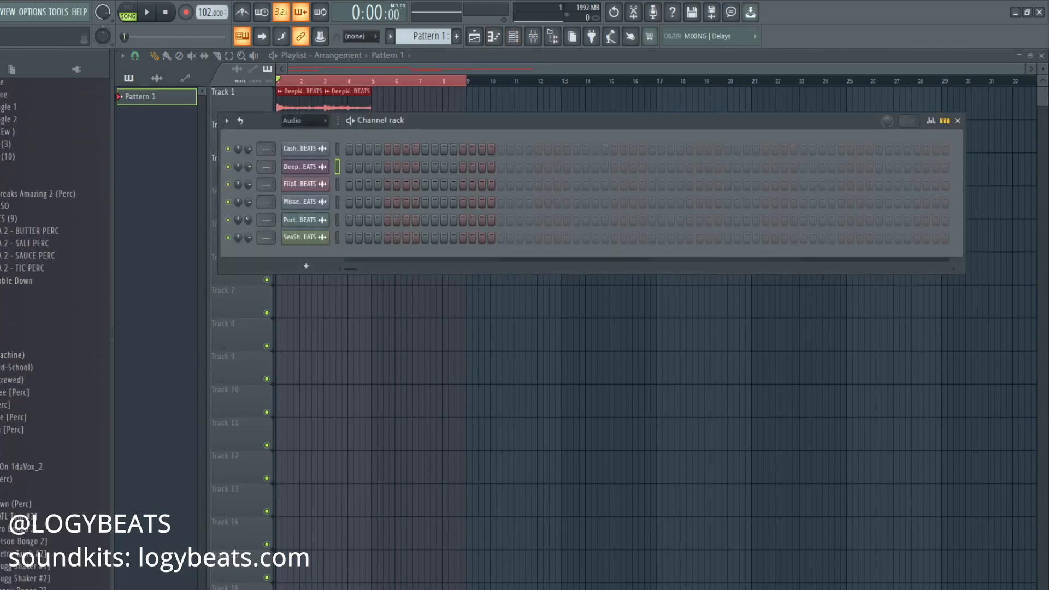
{"action": "left_click_drag", "start_coordinate": [302, 252], "coordinate": [293, 269]}
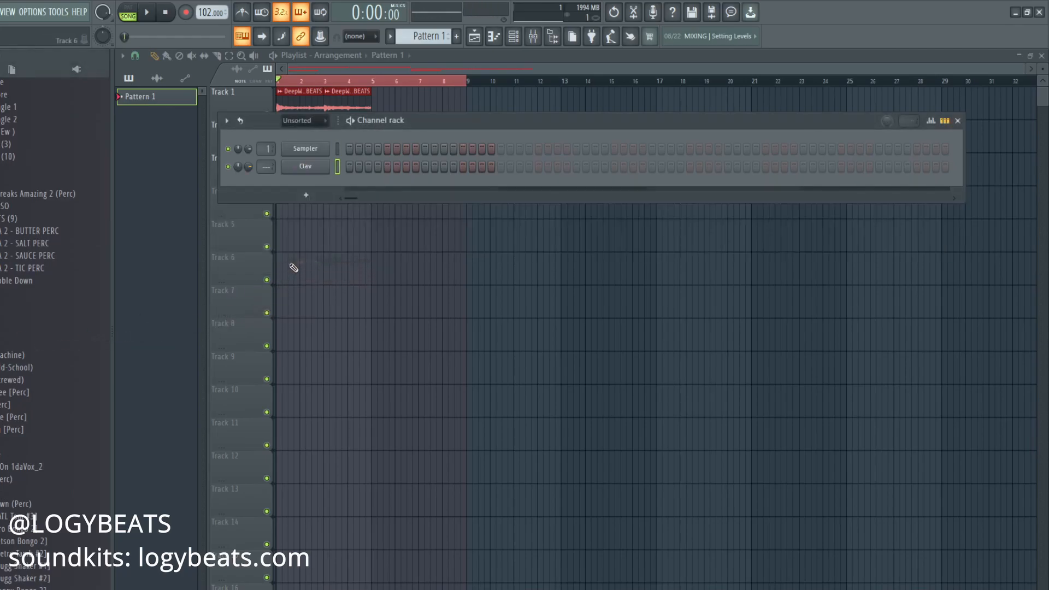
{"action": "left_click", "coordinate": [305, 166]}
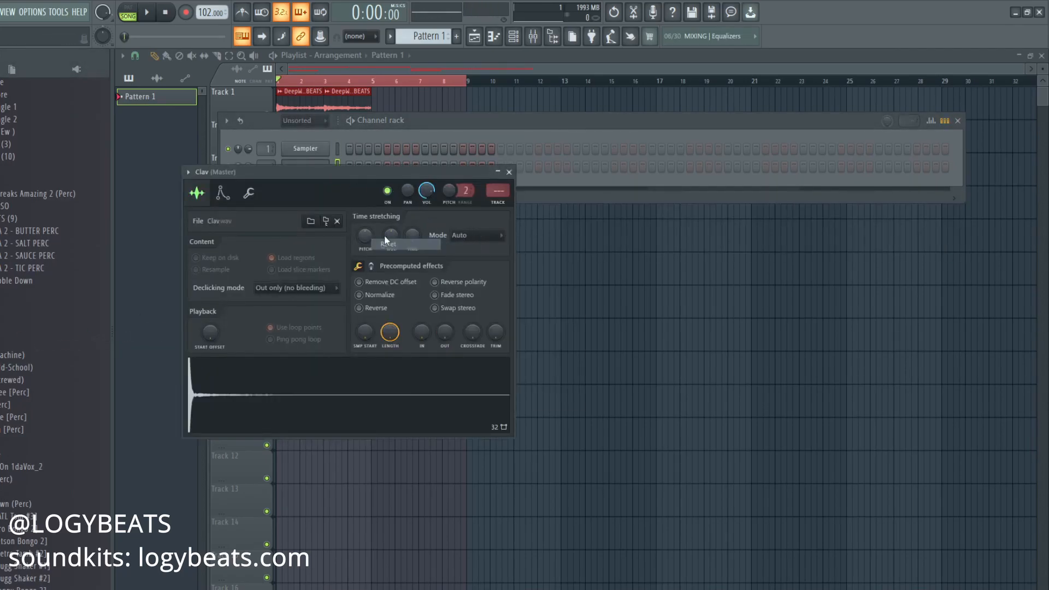
{"action": "left_click", "coordinate": [420, 123]}
Add MZ Snap [Airy] as a channel, raise its fade-out, and place hits on steps 5 and 13
{"action": "scroll", "coordinate": [26, 196], "scroll_direction": "up", "scroll_amount": 10}
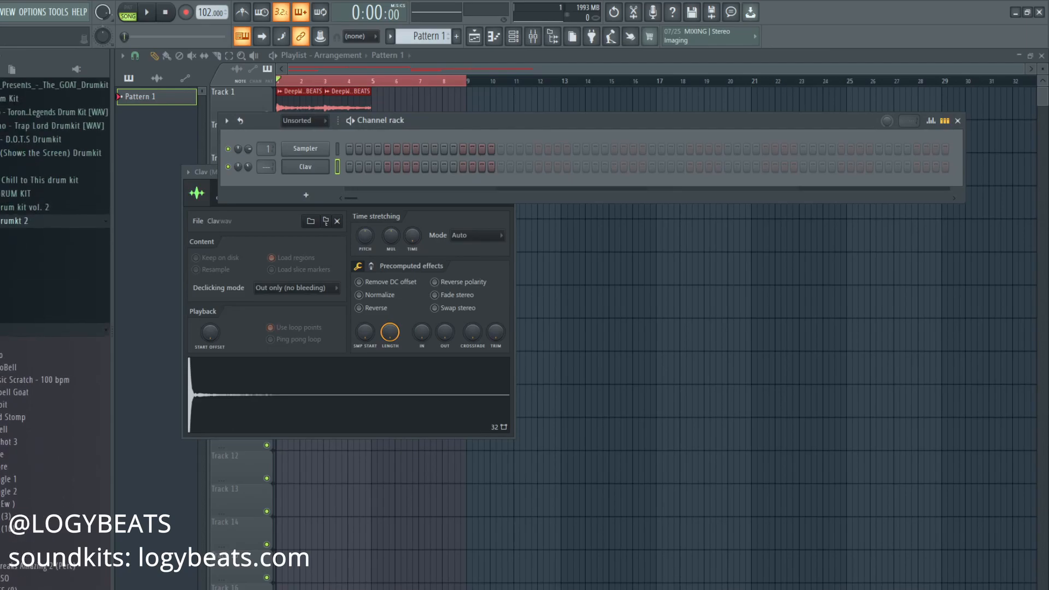
{"action": "left_click", "coordinate": [11, 344]}
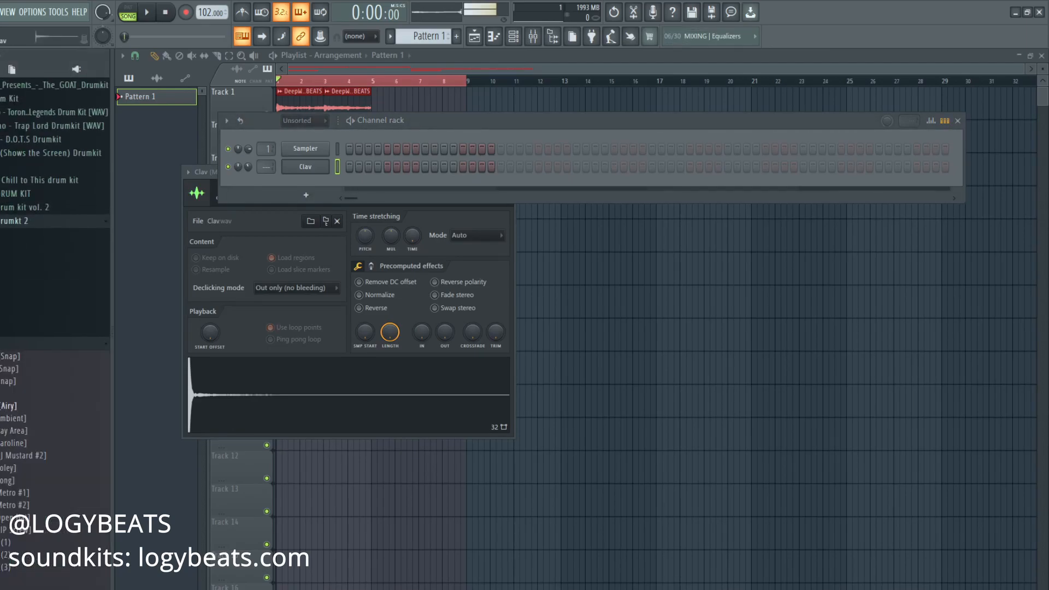
{"action": "left_click_drag", "start_coordinate": [307, 180], "coordinate": [305, 176]}
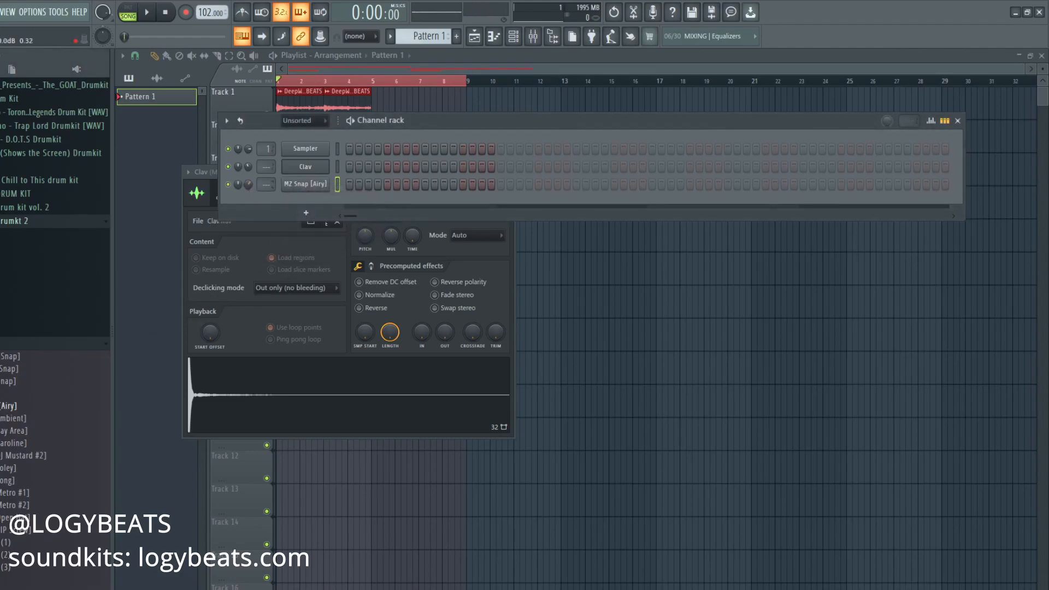
{"action": "left_click", "coordinate": [289, 186]}
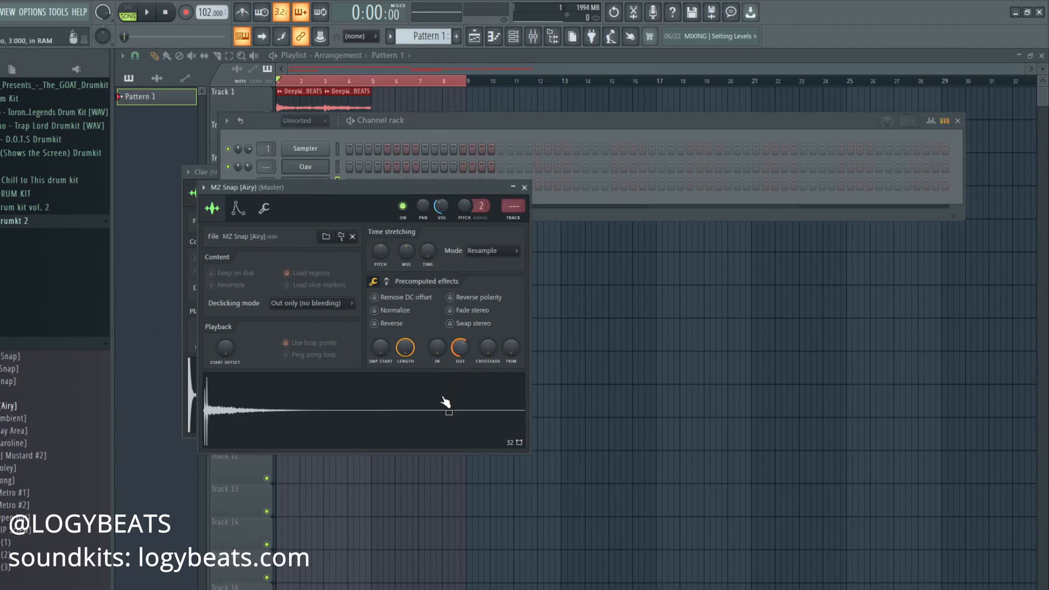
{"action": "left_click", "coordinate": [425, 141]}
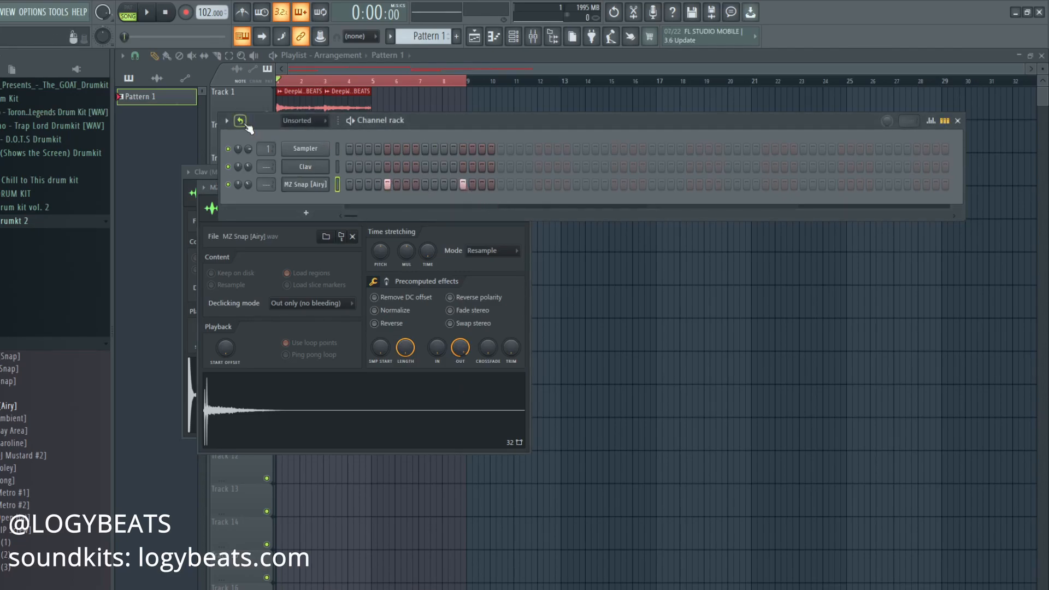
Extend the Pattern 1 clips on Track 3 to four bars each, starting at bars 1 and 5
{"action": "left_click", "coordinate": [383, 101]}
{"action": "key", "text": "space"}
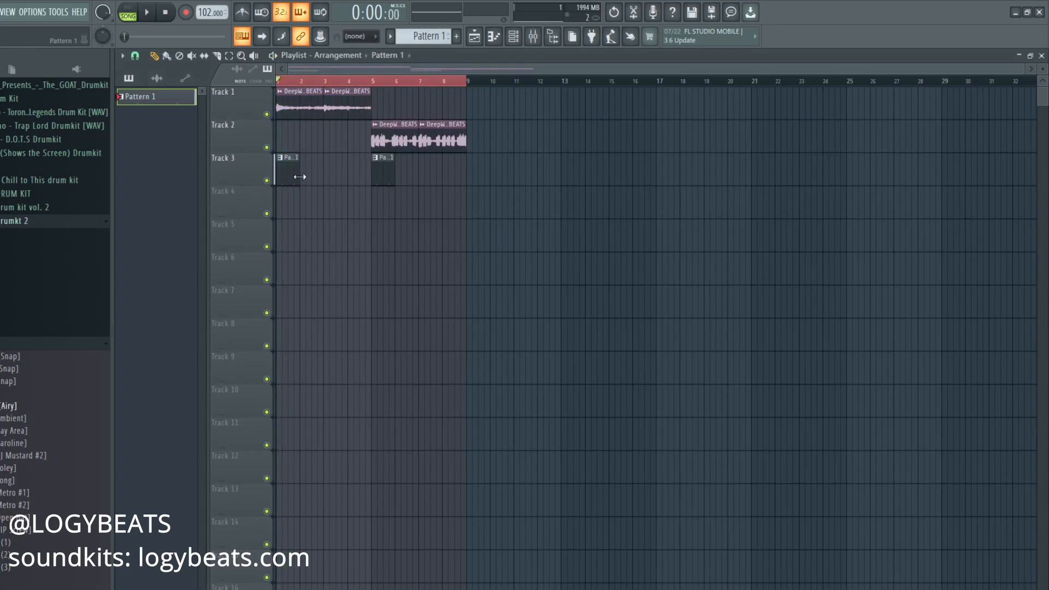
{"action": "left_click", "coordinate": [378, 173]}
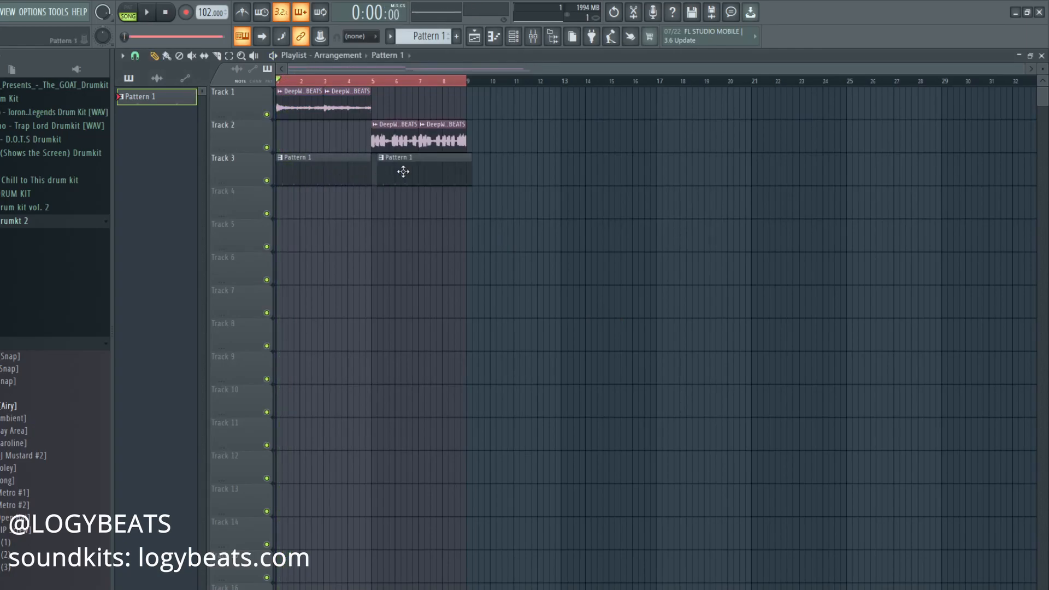
{"action": "key", "text": "space"}
Replace the MZ Snap [Airy] sample with MZ Snap [Foley] and listen to the snap with the melody
{"action": "left_click", "coordinate": [514, 36]}
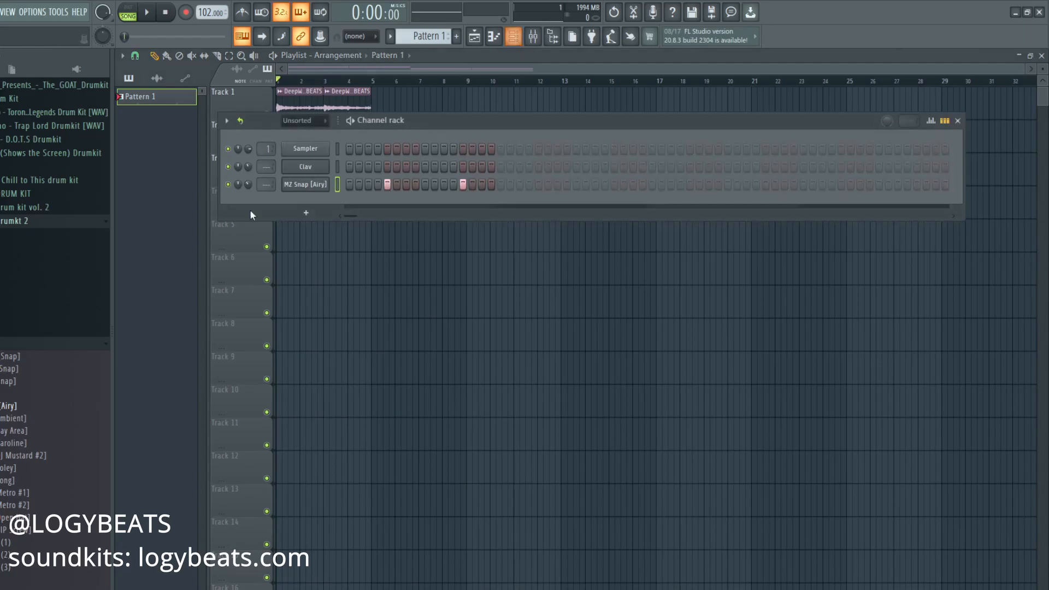
{"action": "left_click", "coordinate": [327, 184]}
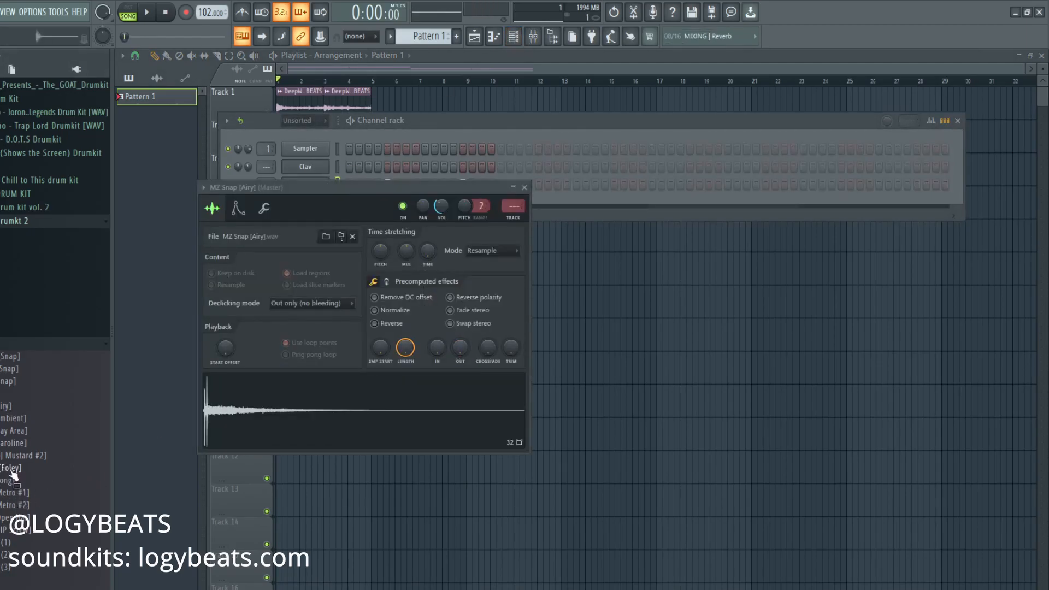
{"action": "left_click_drag", "start_coordinate": [13, 475], "coordinate": [270, 417]}
{"action": "key", "text": "space"}
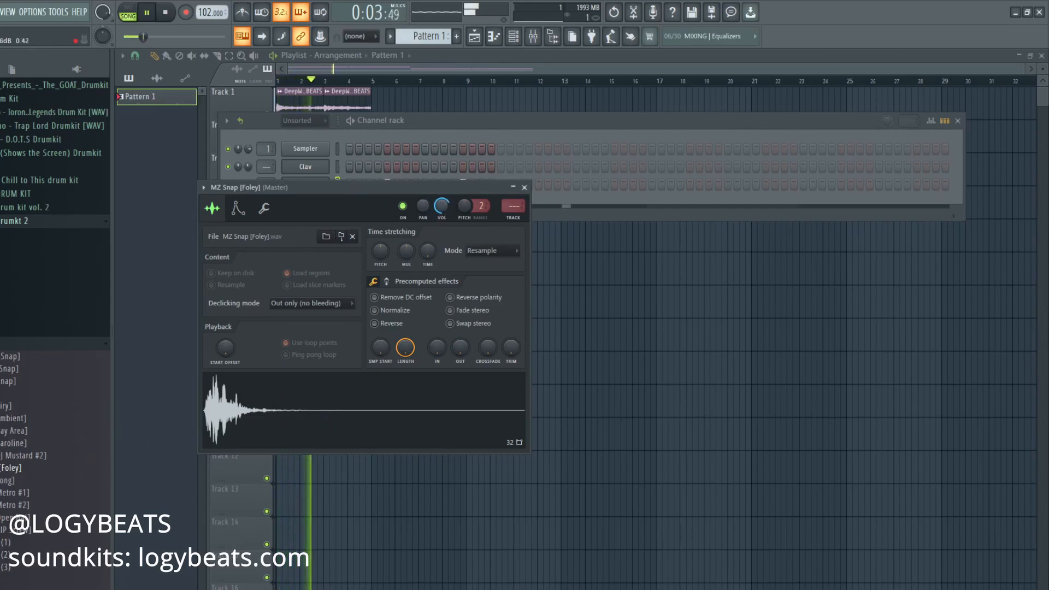
{"action": "left_click", "coordinate": [432, 132]}
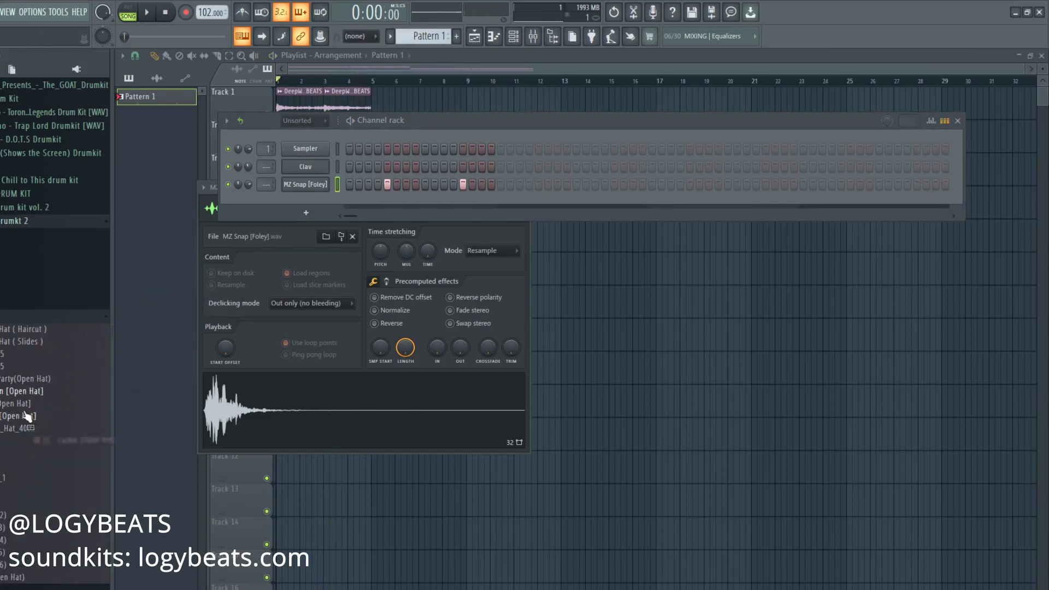
Add an EC open hat sample as a channel, start playback, and place a hit on step 27
{"action": "left_click_drag", "start_coordinate": [217, 200], "coordinate": [325, 197]}
{"action": "key", "text": "space"}
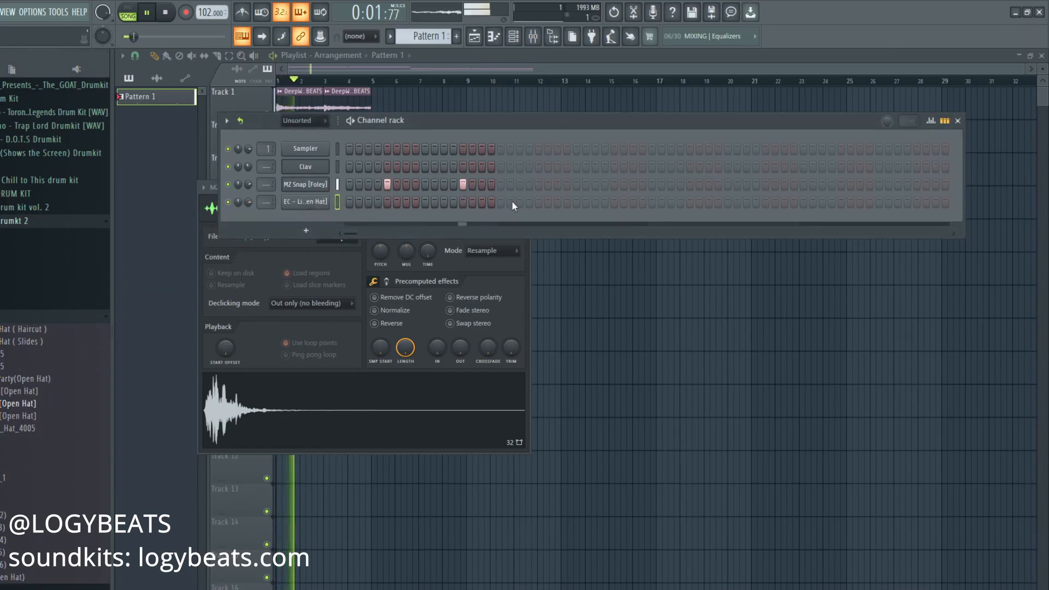
{"action": "left_click", "coordinate": [596, 202]}
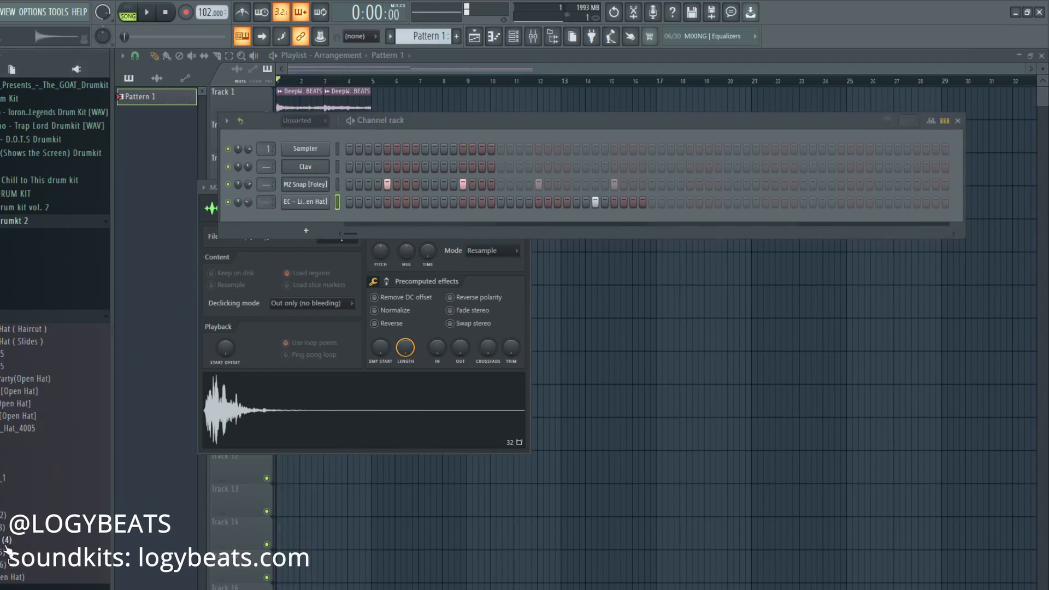
Replace the open hat channel's sample with OPEN HAT (4) and play the arrangement with it
{"action": "left_click_drag", "start_coordinate": [293, 202], "coordinate": [299, 207]}
{"action": "key", "text": "space"}
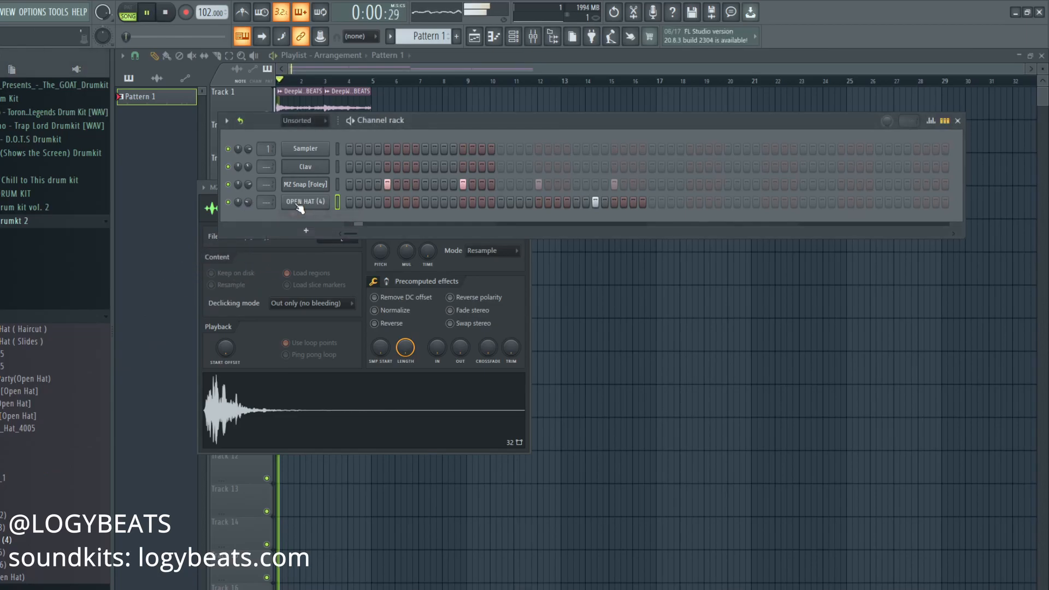
{"action": "right_click", "coordinate": [653, 272]}
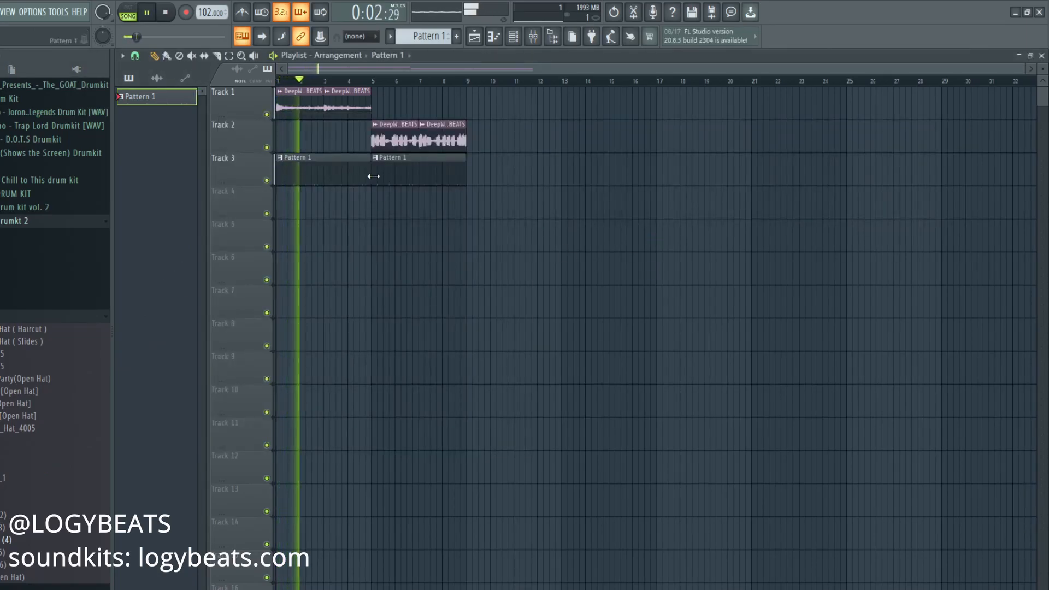
{"action": "key", "text": "F6"}
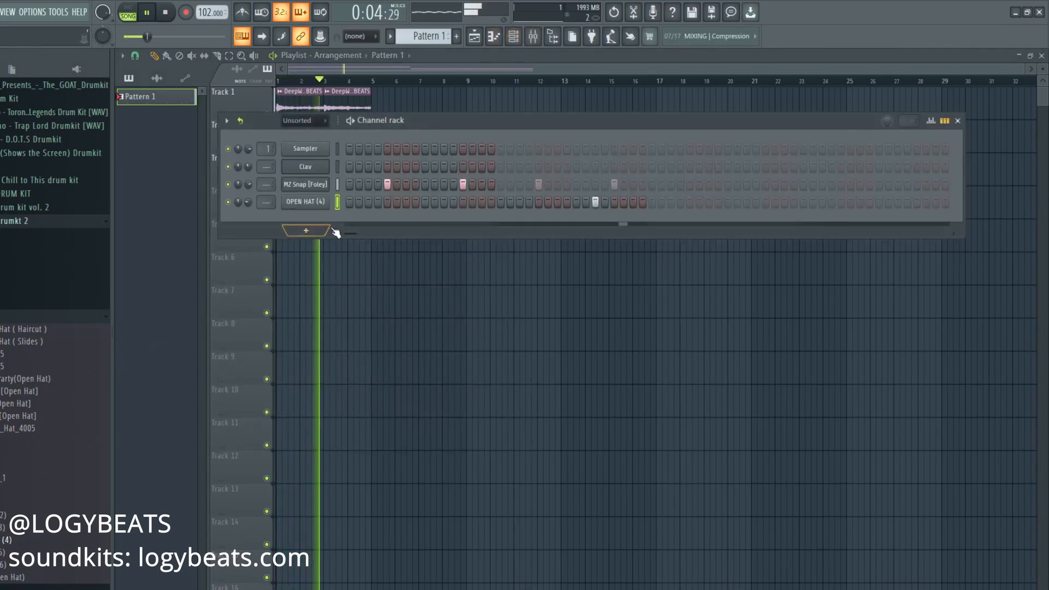
Add the Perc 13 sample from the percussion sounds as a channel and place a hit on step 31
{"action": "left_click", "coordinate": [2, 317]}
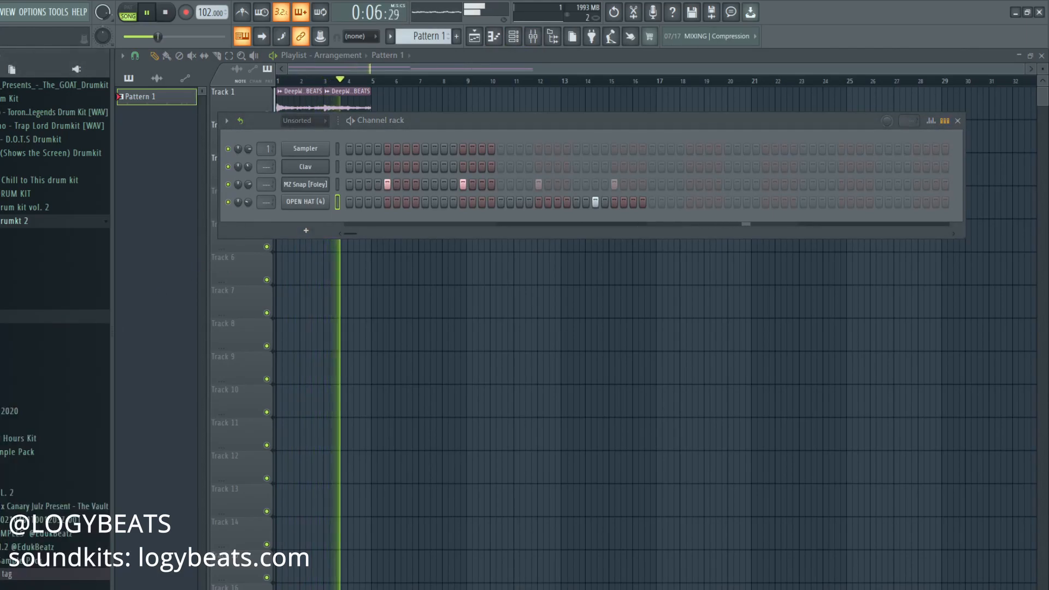
{"action": "left_click", "coordinate": [2, 329]}
{"action": "scroll", "coordinate": [2, 330], "scroll_direction": "down", "scroll_amount": 4}
{"action": "scroll", "coordinate": [14, 383], "scroll_direction": "down", "scroll_amount": 5}
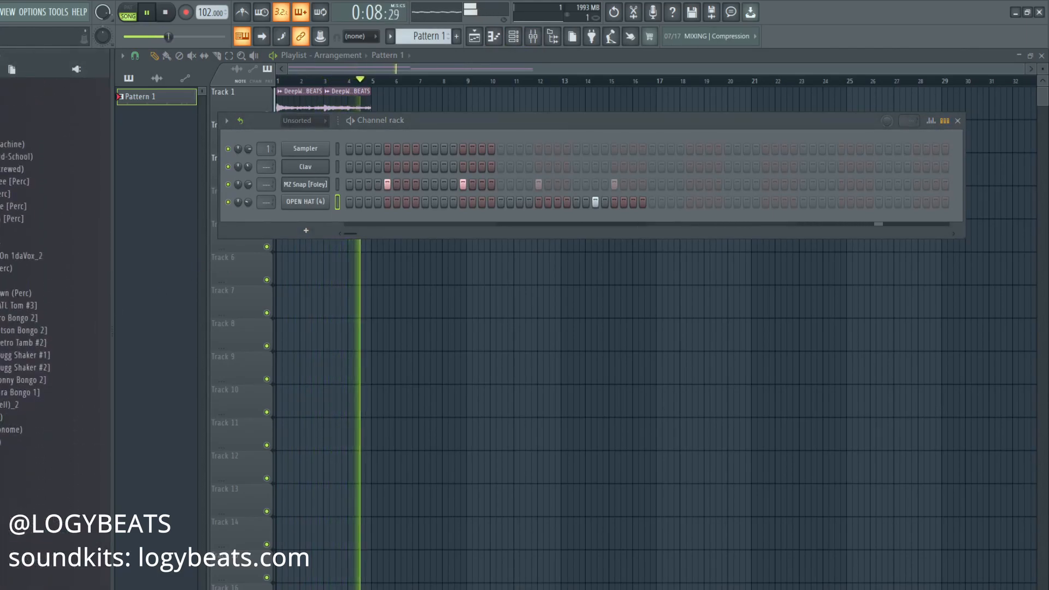
{"action": "key", "text": "space"}
{"action": "scroll", "coordinate": [13, 414], "scroll_direction": "down", "scroll_amount": 1}
{"action": "left_click", "coordinate": [3, 413]}
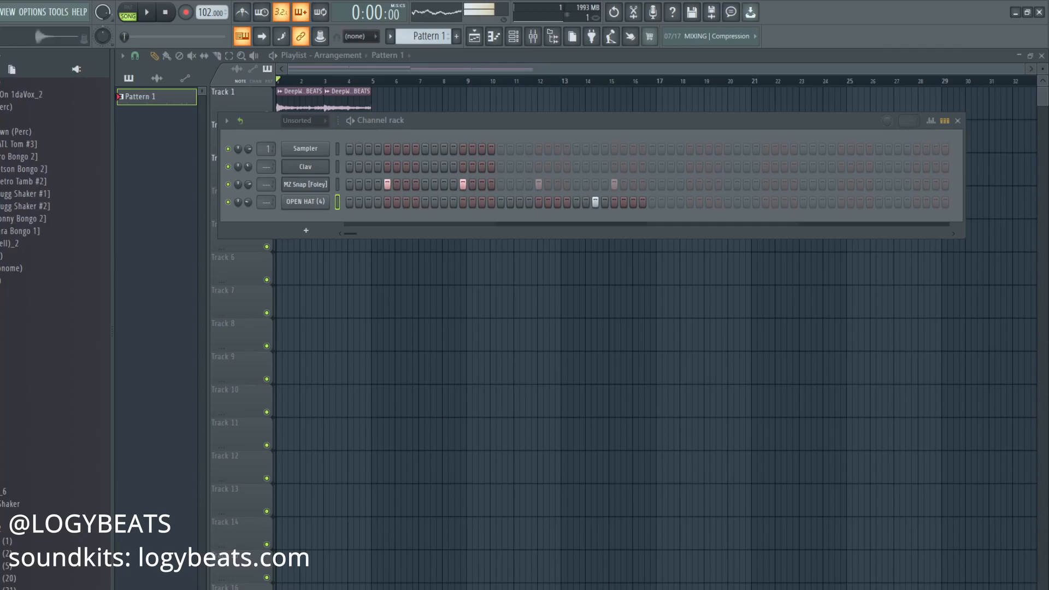
{"action": "left_click_drag", "start_coordinate": [304, 223], "coordinate": [276, 218]}
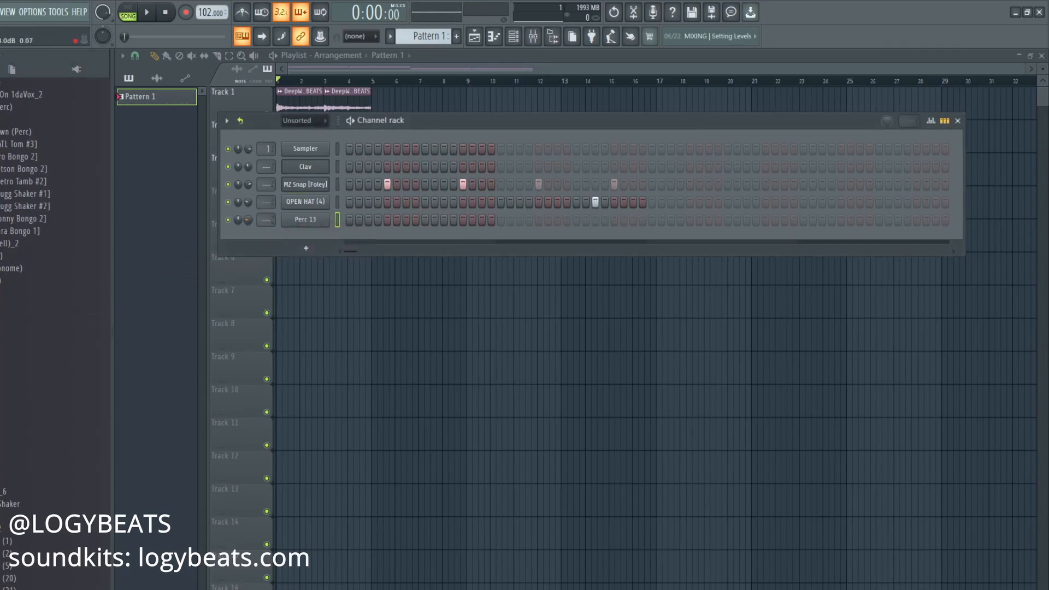
{"action": "left_click", "coordinate": [630, 219]}
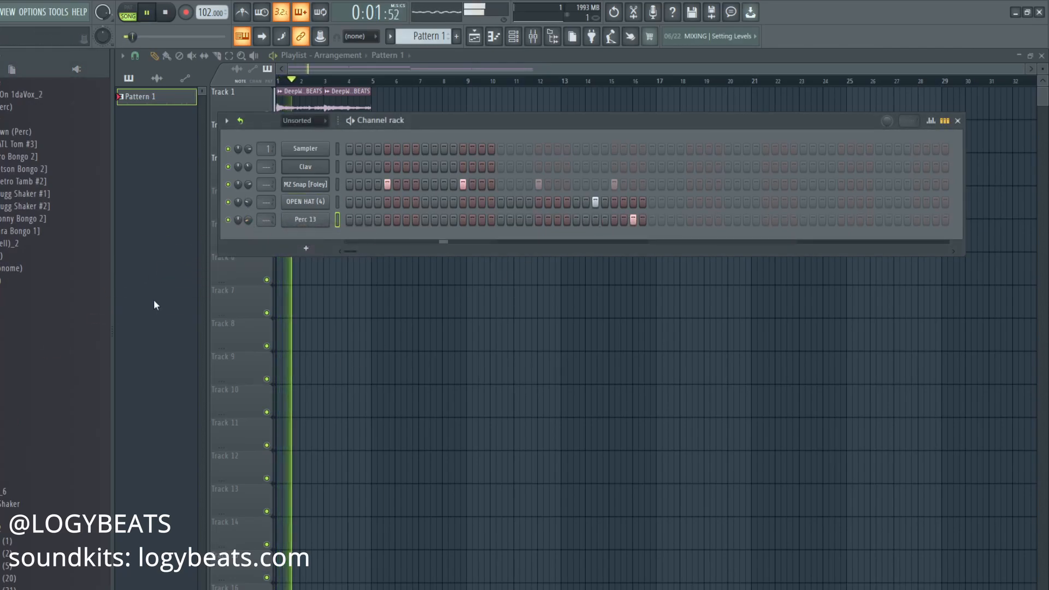
Add the 808sHeartbreaks Amazing 2 (Perc) sample as a new channel below Perc 13
{"action": "scroll", "coordinate": [46, 370], "scroll_direction": "down", "scroll_amount": 8}
{"action": "scroll", "coordinate": [55, 328], "scroll_direction": "up", "scroll_amount": 20}
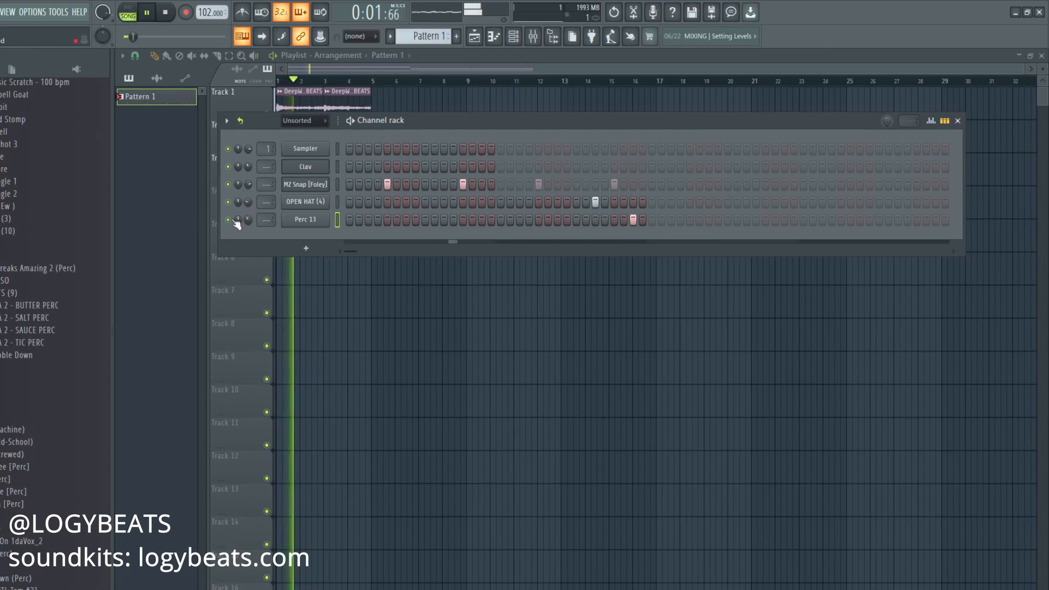
{"action": "scroll", "coordinate": [12, 315], "scroll_direction": "up", "scroll_amount": 4}
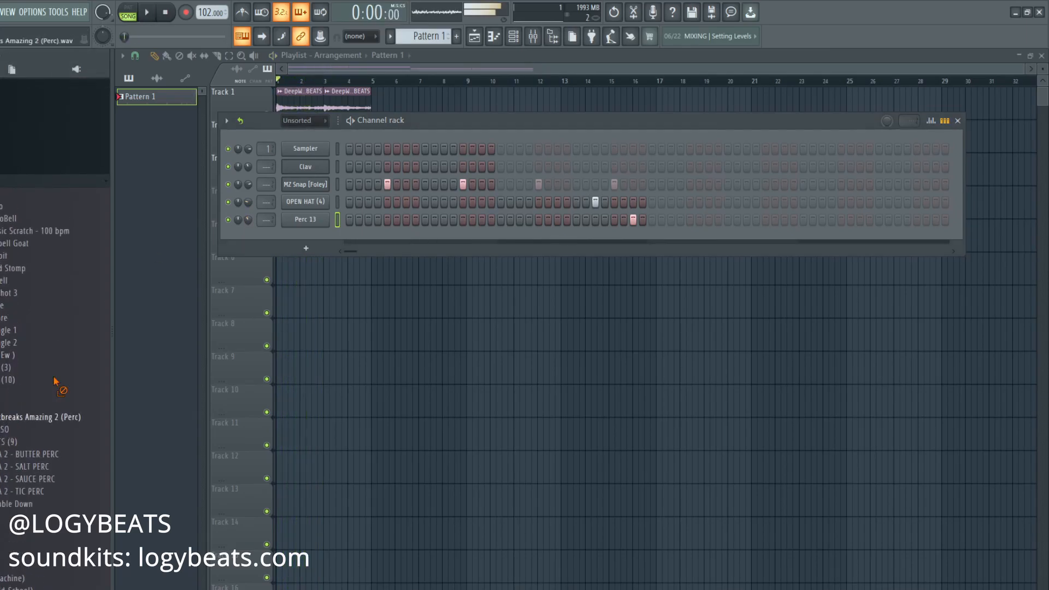
{"action": "left_click_drag", "start_coordinate": [299, 226], "coordinate": [298, 233]}
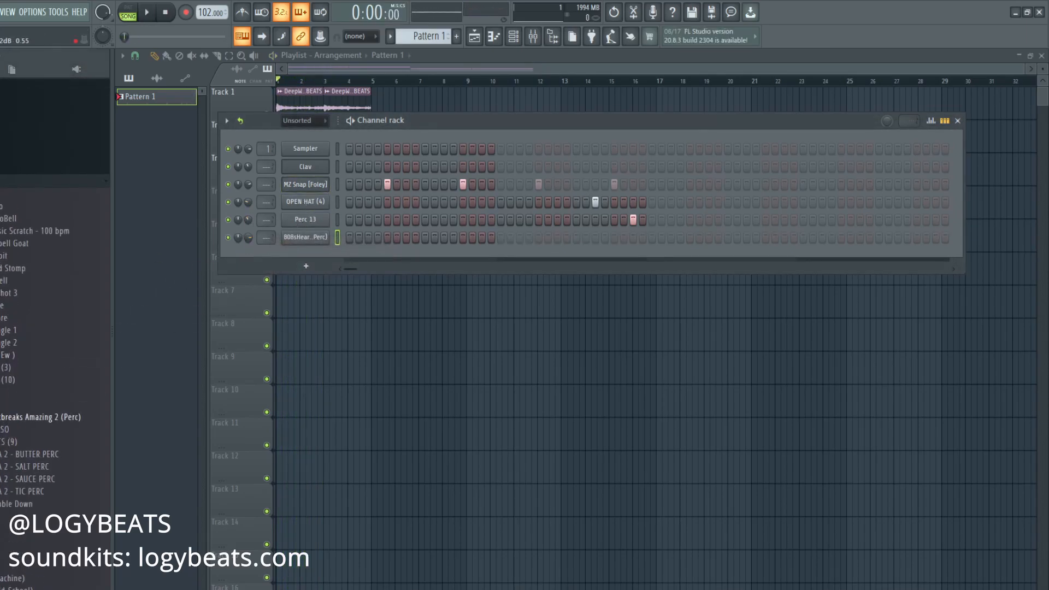
Place C5 notes for the 808sHeartbreaks percussion at the start of bar 1 and near the end of bar 2, and play them
{"action": "right_click", "coordinate": [328, 232]}
{"action": "left_click", "coordinate": [342, 238]}
{"action": "key", "text": "space"}
{"action": "right_click", "coordinate": [304, 106]}
{"action": "left_click", "coordinate": [326, 125]}
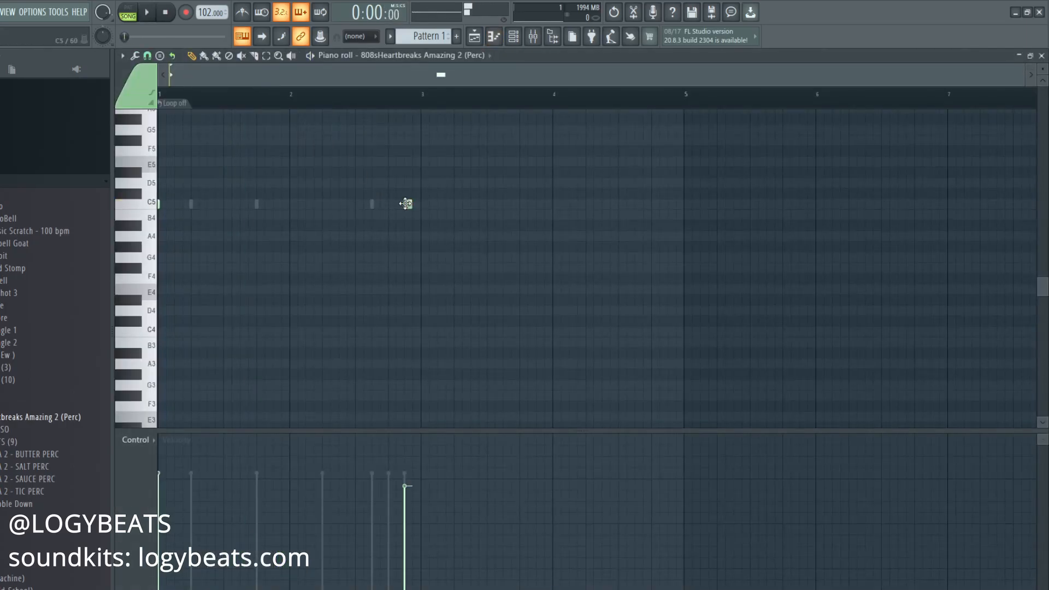
{"action": "key", "text": "space"}
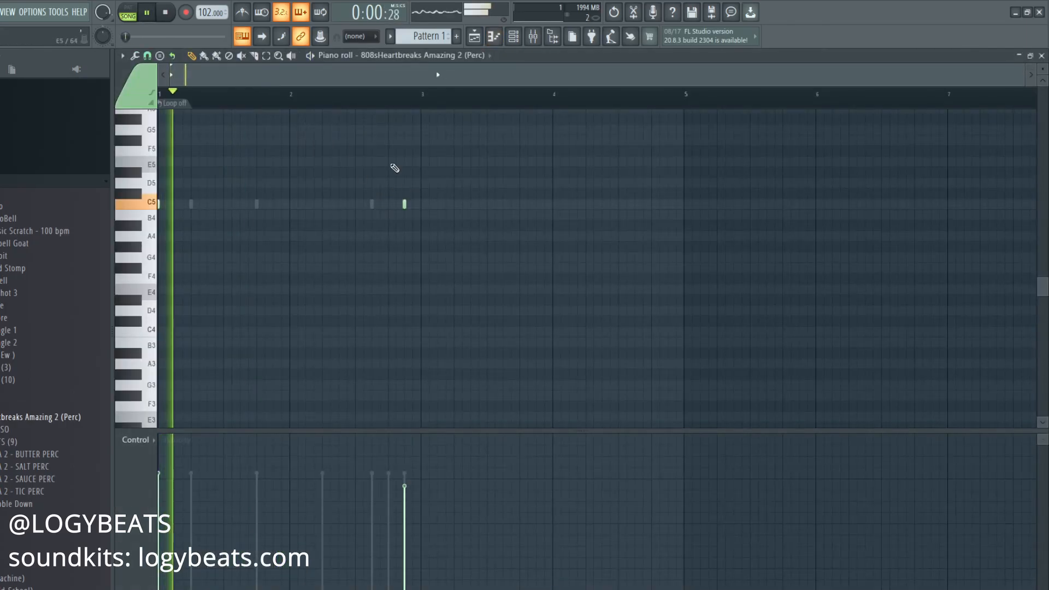
Add C5 notes for the 808sHeartbreaks Amazing 2 percussion at the start of bar 3 and in the second half of bar 4
{"action": "left_click", "coordinate": [420, 205]}
{"action": "left_click", "coordinate": [651, 204]}
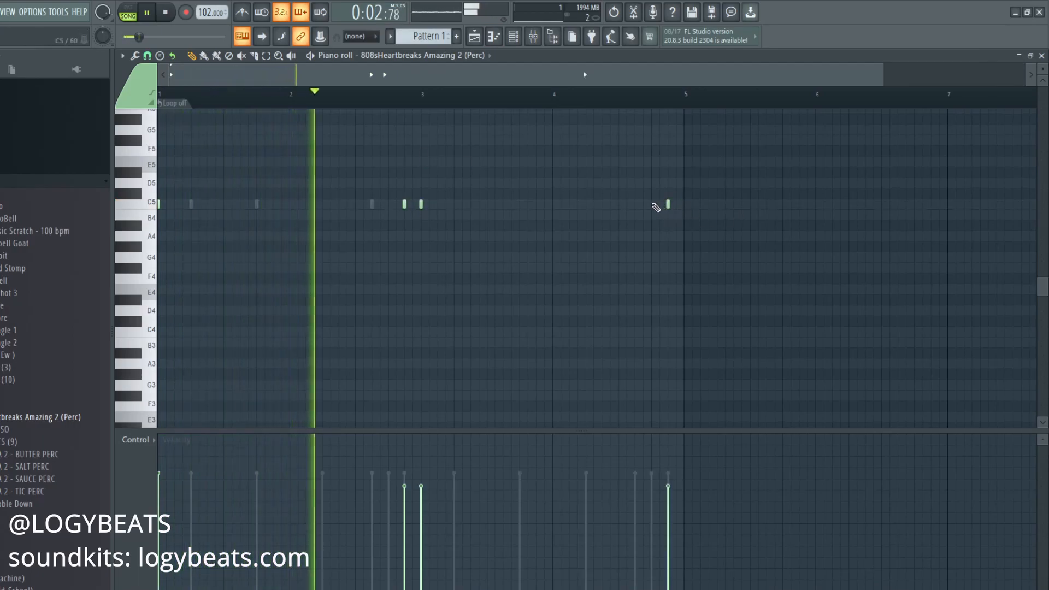
{"action": "left_click", "coordinate": [668, 205]}
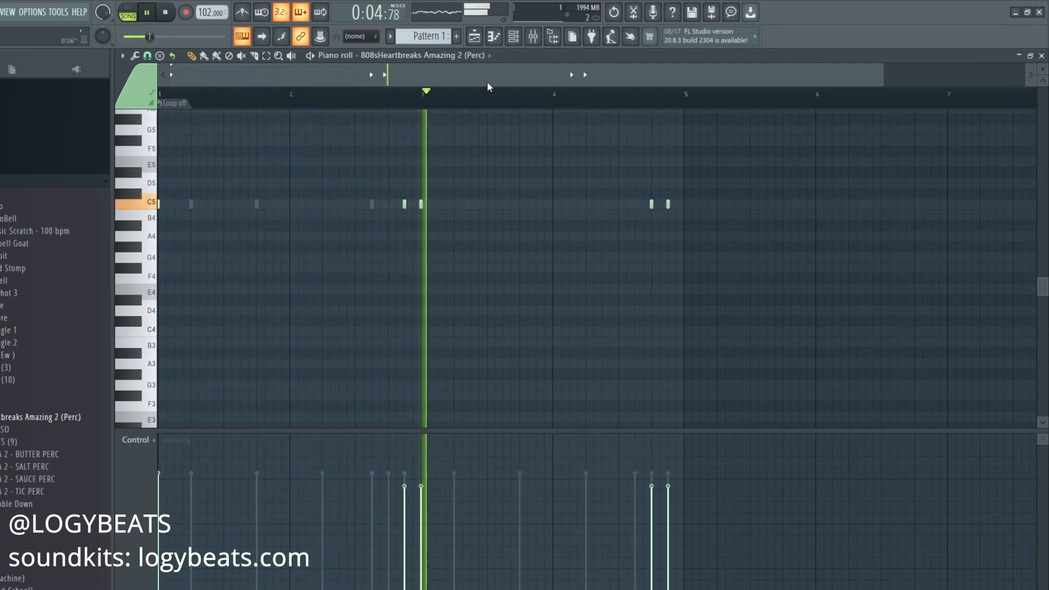
{"action": "left_click", "coordinate": [635, 204]}
{"action": "right_click", "coordinate": [652, 204]}
Replace the MZ Snap [Foley] channel's sample with MZ Snap [RIP Screw] from the drum kit
{"action": "key", "text": "F6"}
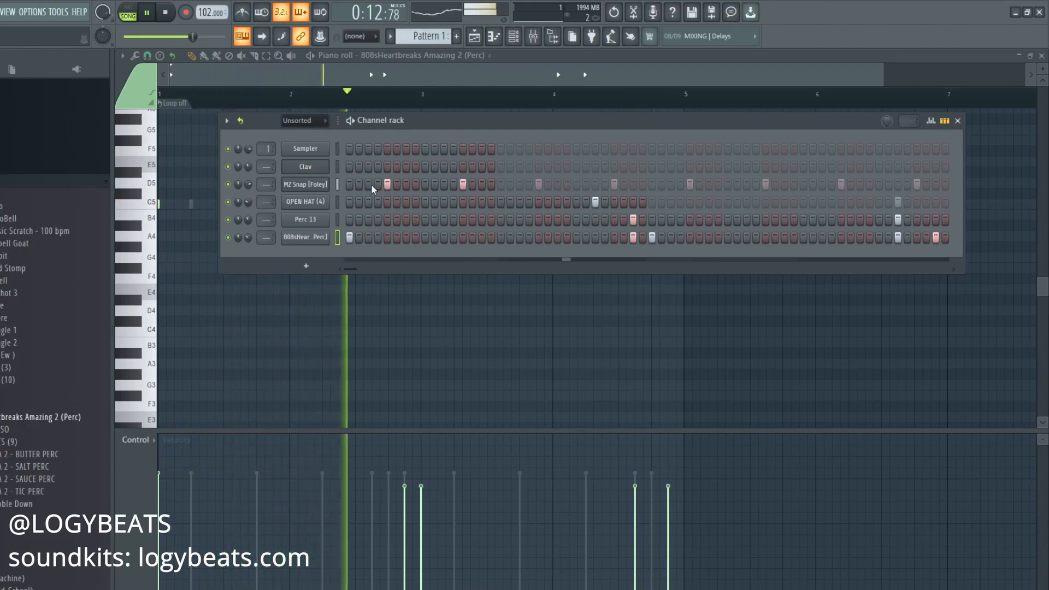
{"action": "scroll", "coordinate": [81, 259], "scroll_direction": "up", "scroll_amount": 4}
{"action": "key", "text": "space"}
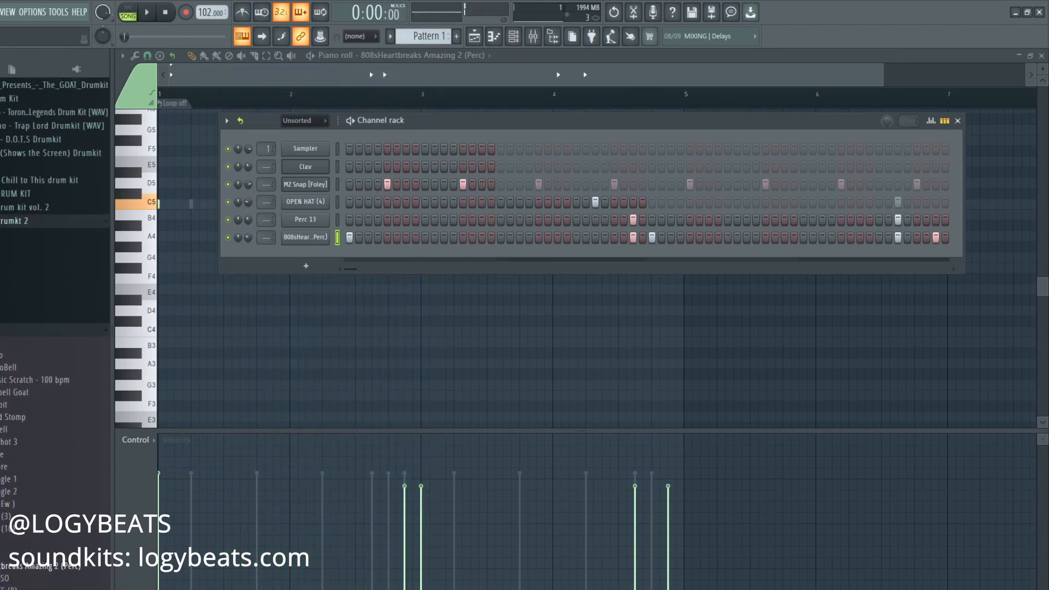
{"action": "left_click", "coordinate": [1, 330]}
{"action": "left_click", "coordinate": [3, 343]}
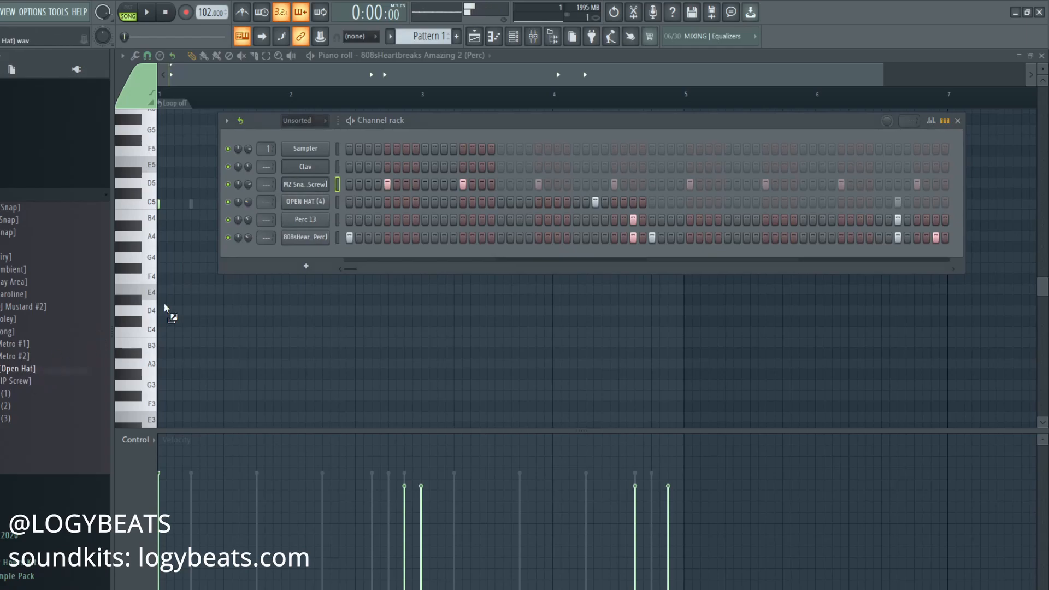
Add the SAC - SNAP (2) sample as a new channel with hits on steps 5 and 13, and play the beat
{"action": "left_click_drag", "start_coordinate": [273, 201], "coordinate": [30, 372]}
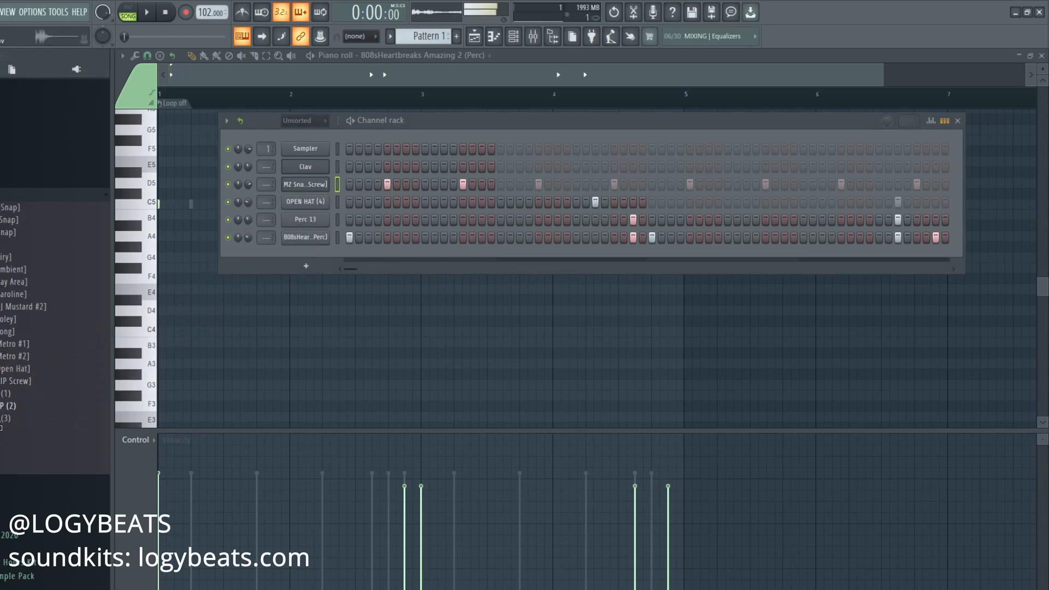
{"action": "left_click_drag", "start_coordinate": [285, 194], "coordinate": [288, 197]}
{"action": "key", "text": "space"}
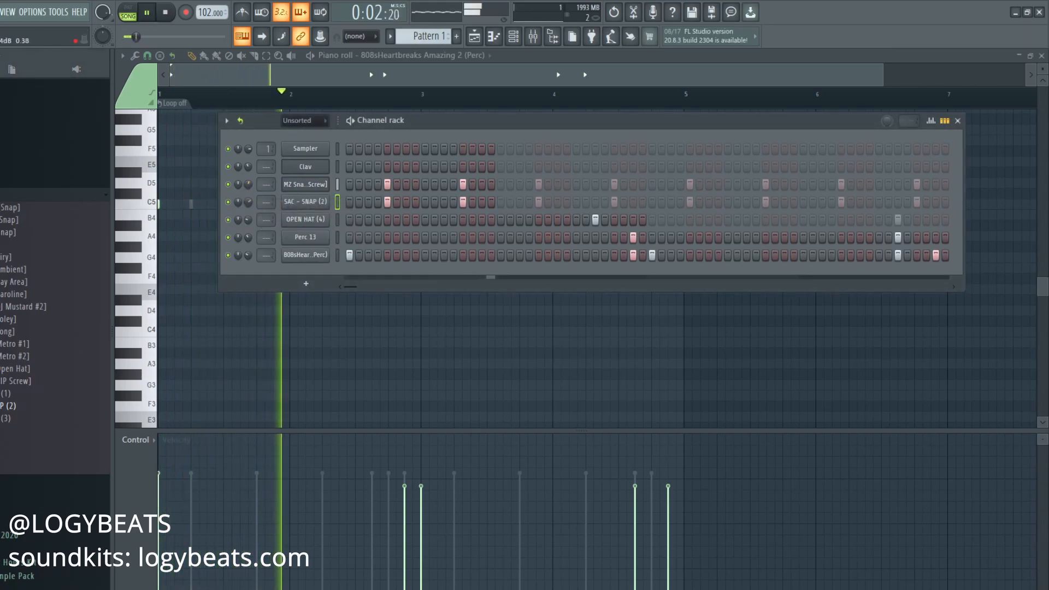
Adjust the time shift in the MZ Snap [RIP Screw] channel's miscellaneous settings
{"action": "left_click", "coordinate": [299, 184]}
{"action": "left_click", "coordinate": [265, 208]}
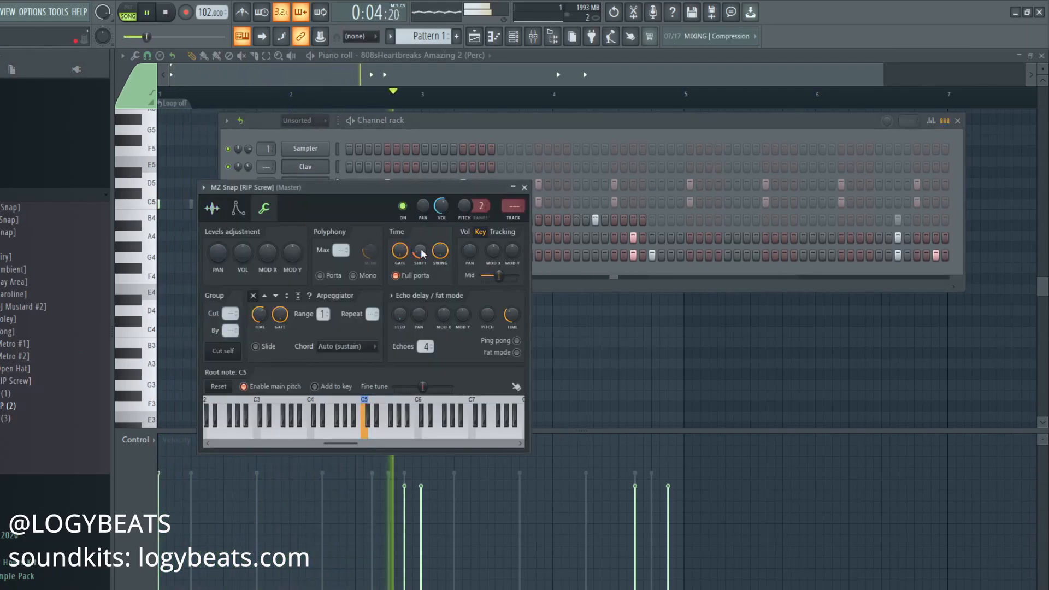
{"action": "left_click", "coordinate": [490, 141]}
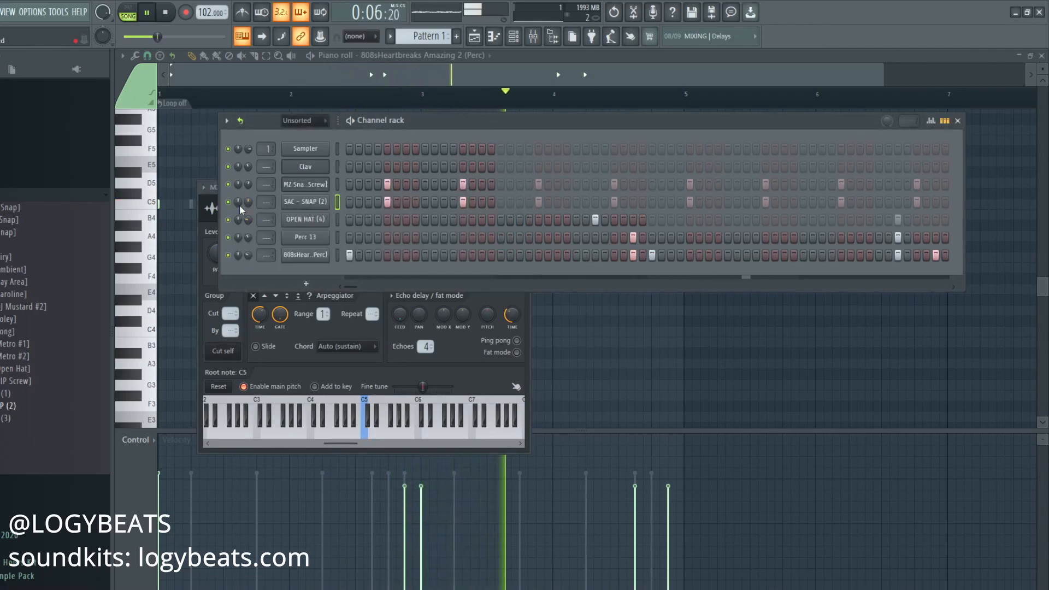
Add the EC - Locs [Kick] sample as a new channel and place kicks on steps 1 and 7
{"action": "left_click", "coordinate": [32, 195]}
{"action": "scroll", "coordinate": [33, 194], "scroll_direction": "up", "scroll_amount": 3}
{"action": "left_click", "coordinate": [32, 228]}
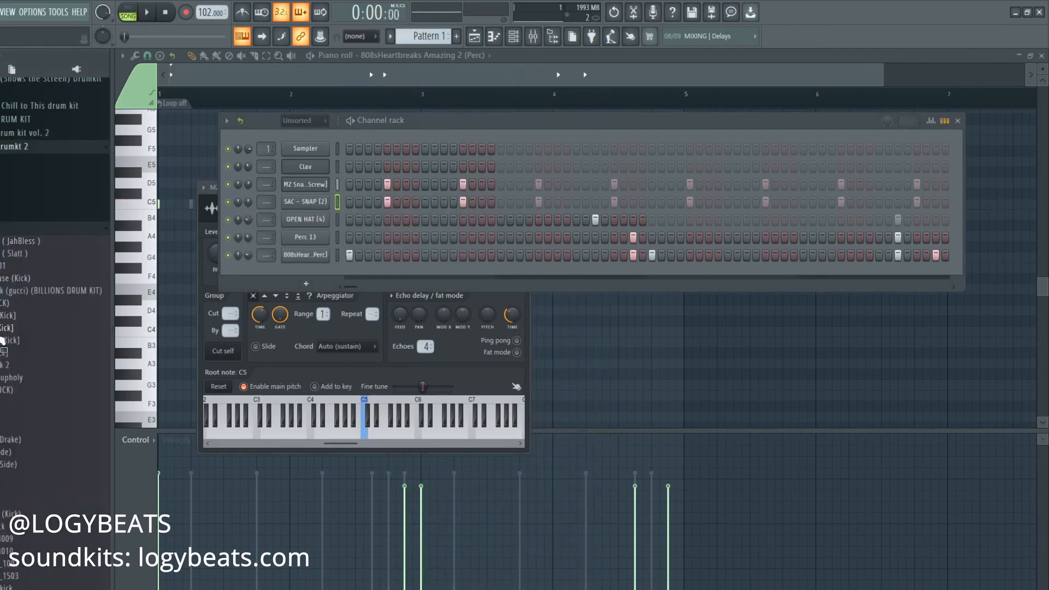
{"action": "left_click_drag", "start_coordinate": [281, 275], "coordinate": [284, 276]}
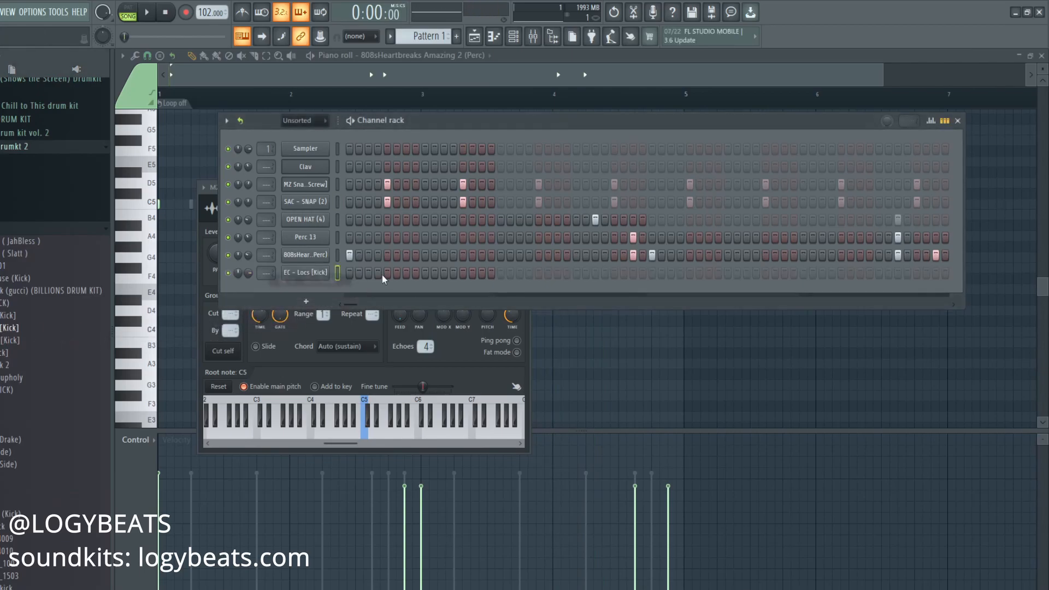
{"action": "left_click", "coordinate": [349, 272]}
{"action": "left_click", "coordinate": [406, 273]}
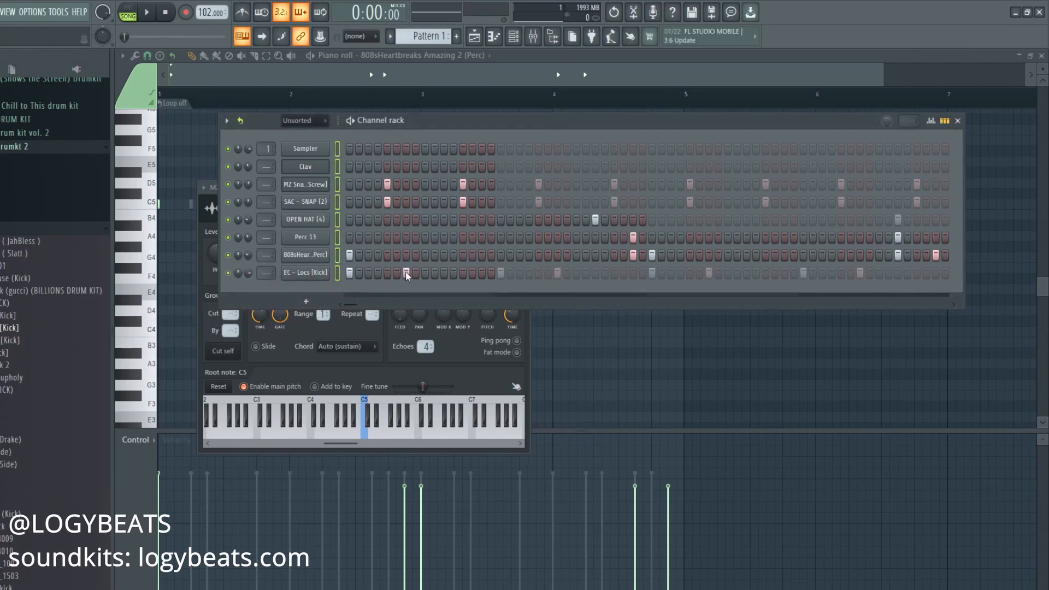
Play the playlist arrangement and show all channels in the channel rack
{"action": "left_click", "coordinate": [474, 36]}
{"action": "key", "text": "space"}
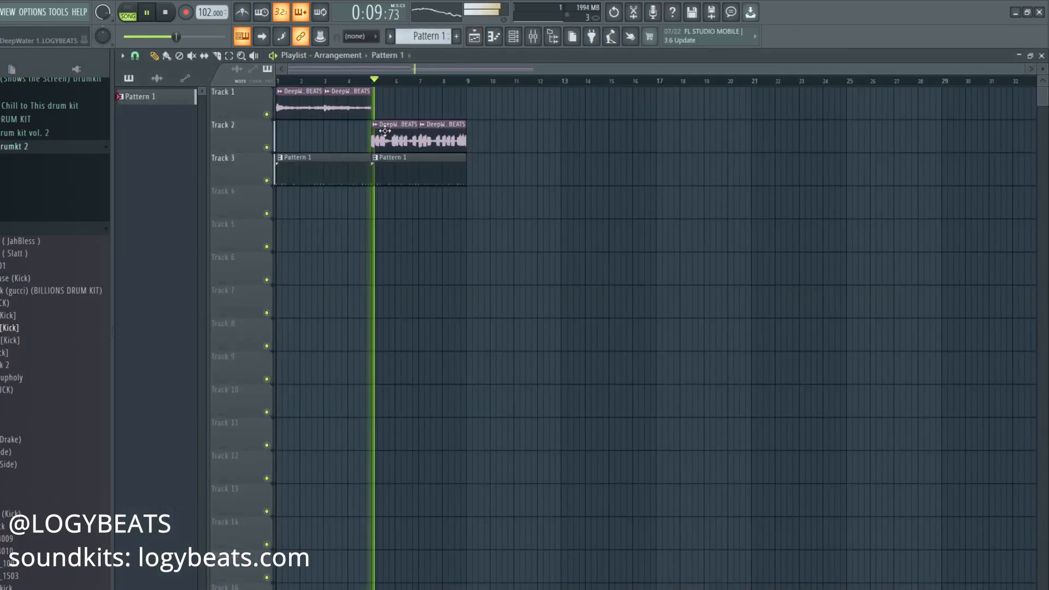
{"action": "left_click", "coordinate": [385, 131]}
{"action": "left_click", "coordinate": [513, 36]}
{"action": "key", "text": "space"}
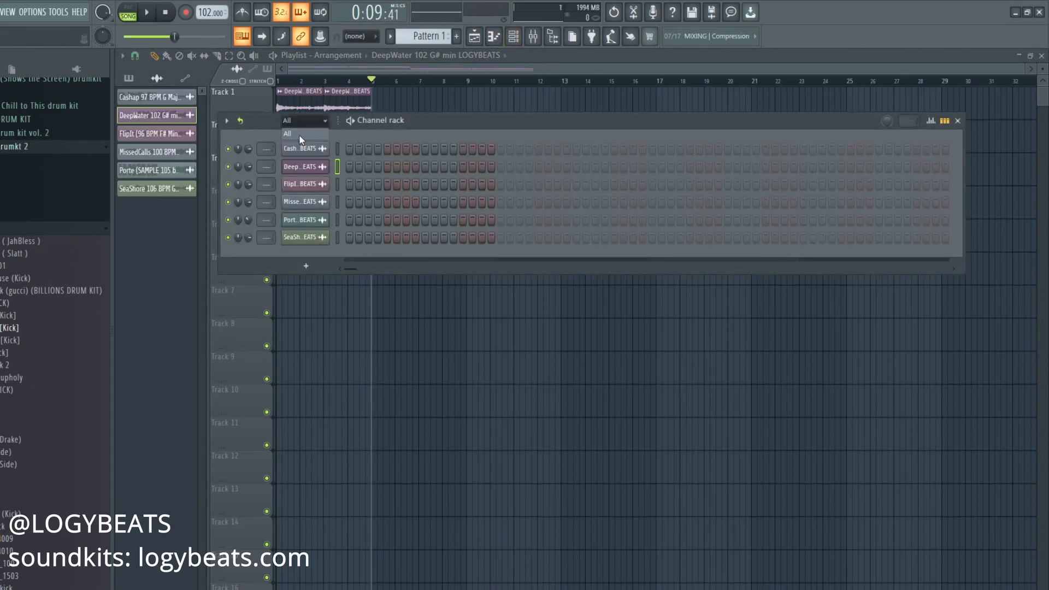
{"action": "left_click", "coordinate": [300, 135]}
Extend the EC - Locs kick pattern with hits on steps 4 and 8 and play the beat
{"action": "left_click", "coordinate": [377, 379]}
{"action": "key", "text": "space"}
{"action": "key", "text": "space"}
{"action": "key", "text": "space"}
Open the EC - Locs kick in the piano roll and add C5 notes from the end of bar 1 to the start of bar 3
{"action": "right_click", "coordinate": [324, 379]}
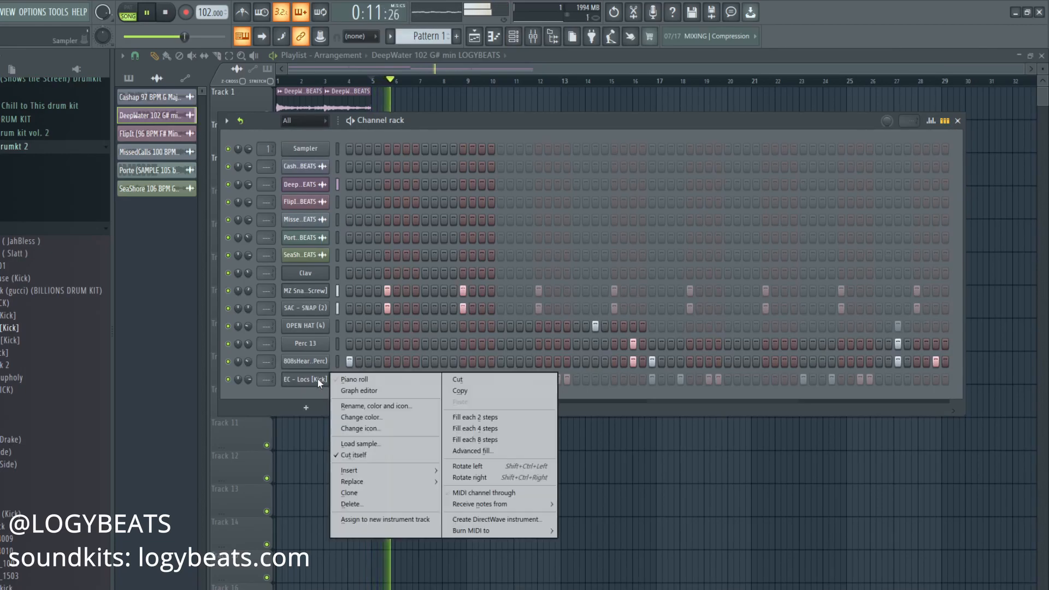
{"action": "left_click", "coordinate": [350, 379]}
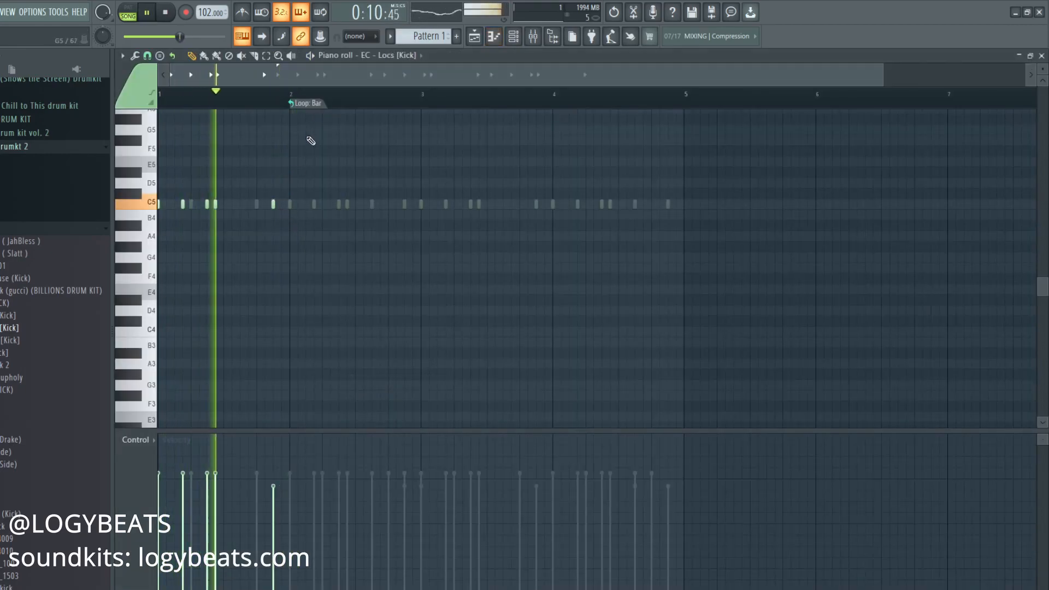
{"action": "left_click", "coordinate": [290, 204]}
{"action": "left_click", "coordinate": [314, 204]}
{"action": "left_click", "coordinate": [339, 204]}
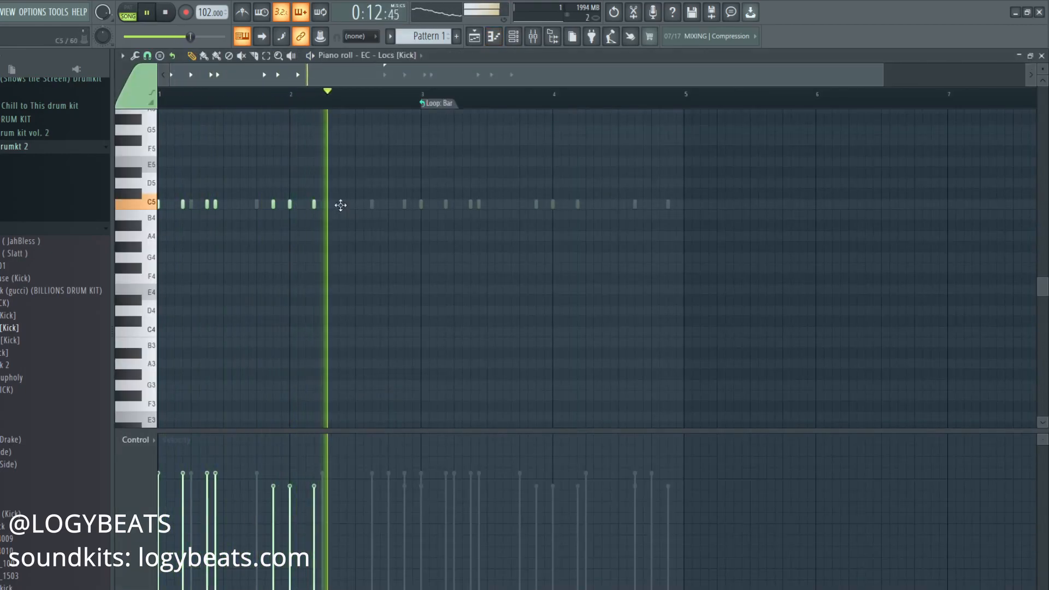
{"action": "left_click", "coordinate": [421, 204]}
{"action": "left_click", "coordinate": [389, 205]}
Continue the kick pattern with C5 notes through bar 3 and the first half of bar 4
{"action": "left_click", "coordinate": [446, 205]}
{"action": "left_click", "coordinate": [462, 205]}
{"action": "right_click", "coordinate": [463, 204]}
{"action": "left_click", "coordinate": [471, 205]}
{"action": "left_click", "coordinate": [537, 204]}
{"action": "left_click", "coordinate": [553, 204]}
{"action": "left_click", "coordinate": [578, 204]}
{"action": "left_click", "coordinate": [602, 204]}
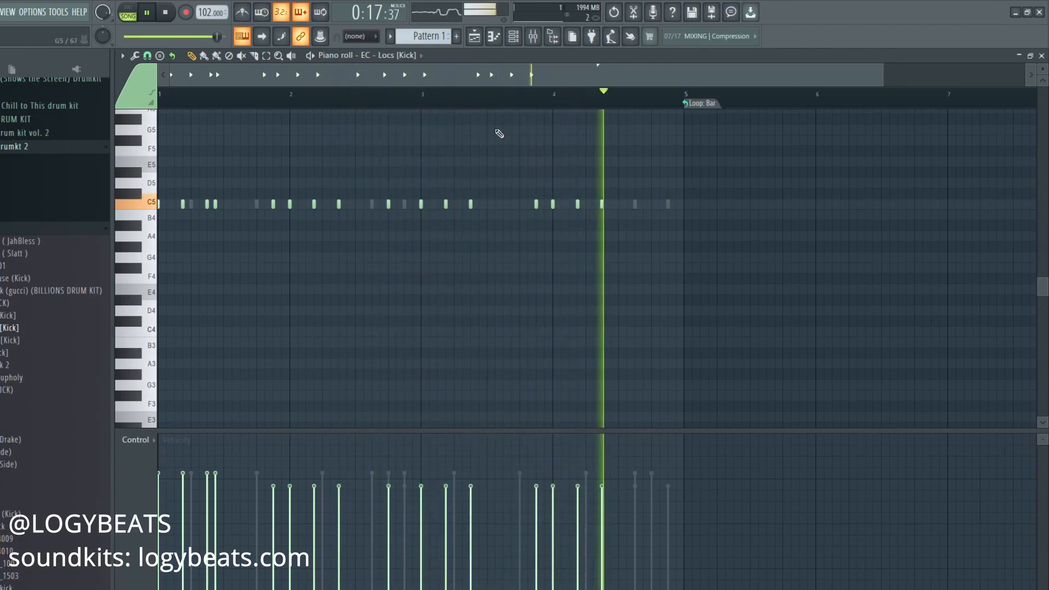
Add another C5 kick note in the second half of bar 3 and move it to beat 4
{"action": "left_click", "coordinate": [504, 204]}
{"action": "key", "text": "space"}
{"action": "key", "text": "space"}
{"action": "left_click_drag", "start_coordinate": [504, 205], "coordinate": [521, 204]}
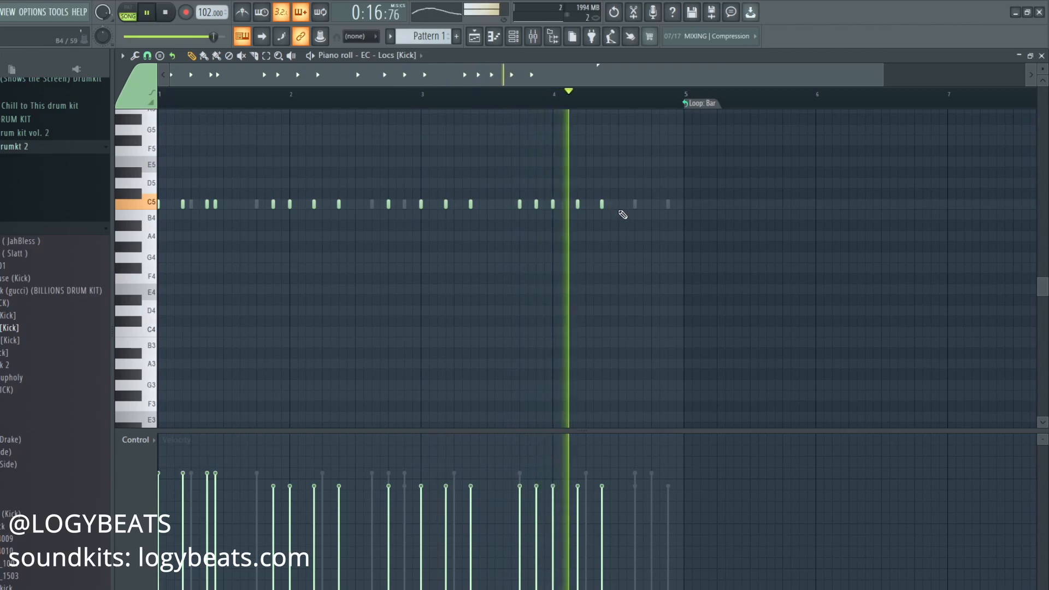
Finish the kick pattern with three evenly spaced C5 notes in the second half of bar 4
{"action": "left_click", "coordinate": [636, 205]}
{"action": "left_click", "coordinate": [668, 204]}
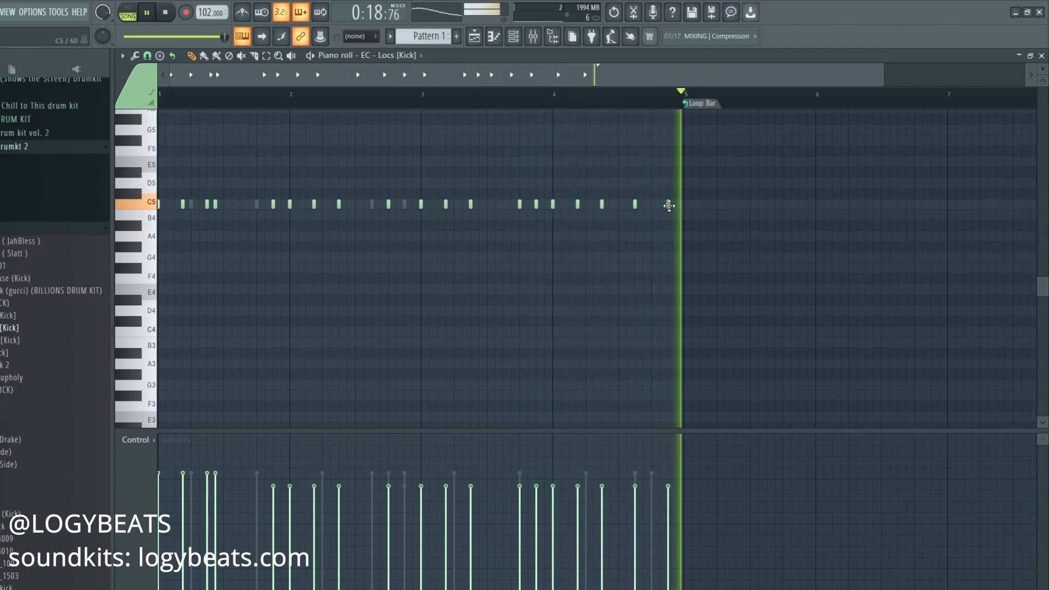
{"action": "left_click", "coordinate": [652, 204]}
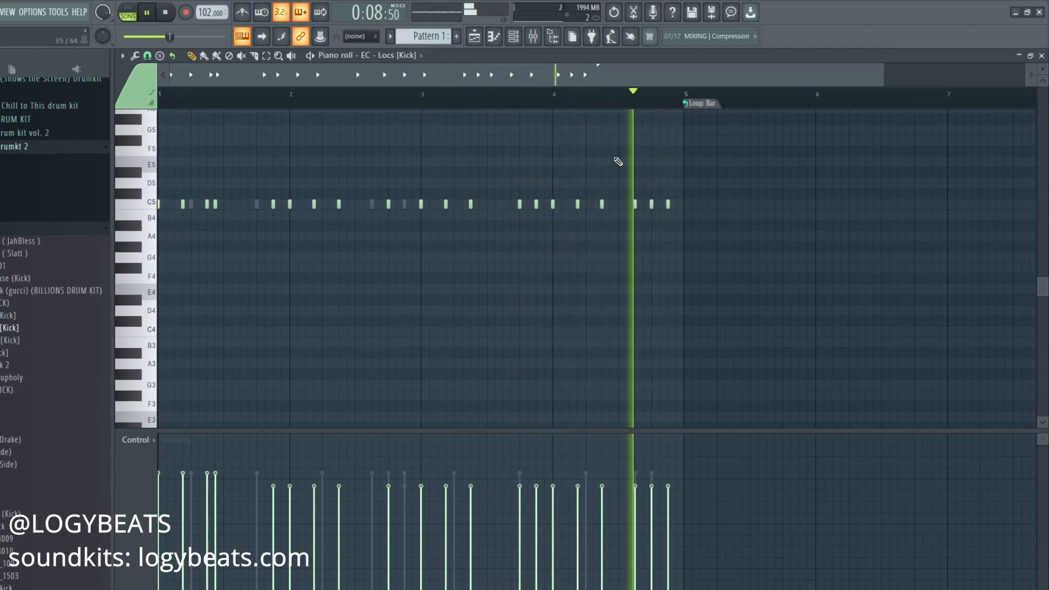
Find the Crash The Party(Open Hat) sample among the drum kit's open hats and add it as a new channel
{"action": "left_click", "coordinate": [481, 39]}
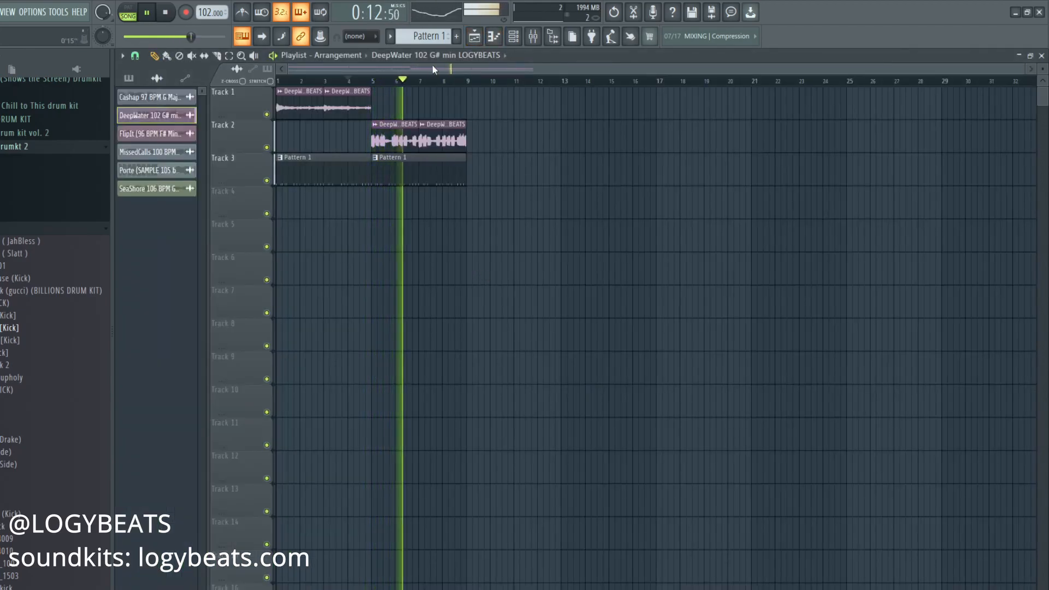
{"action": "left_click", "coordinate": [513, 36]}
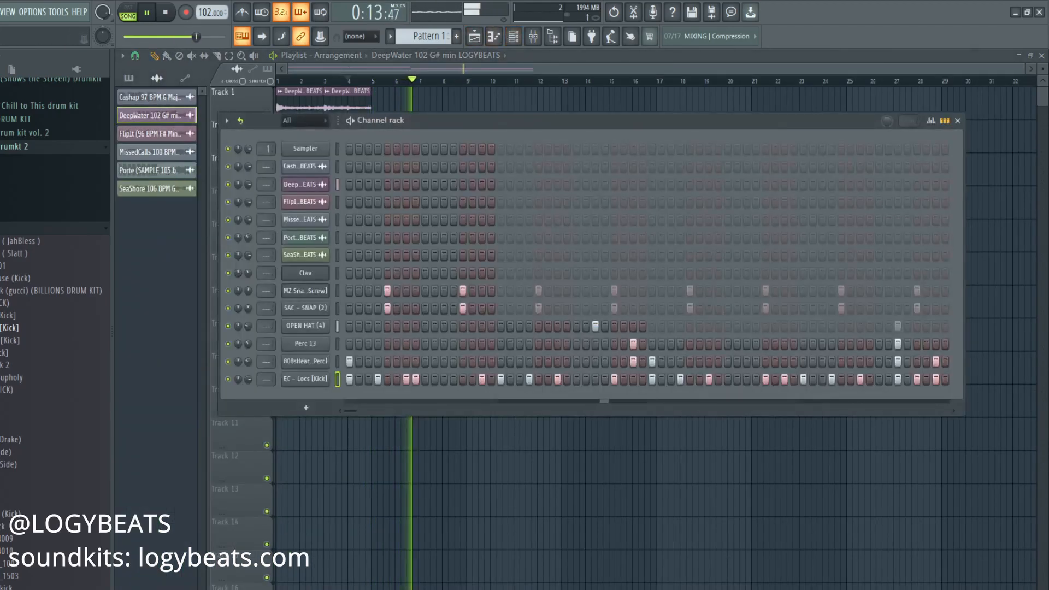
{"action": "left_click", "coordinate": [1, 232]}
{"action": "left_click", "coordinate": [1, 242]}
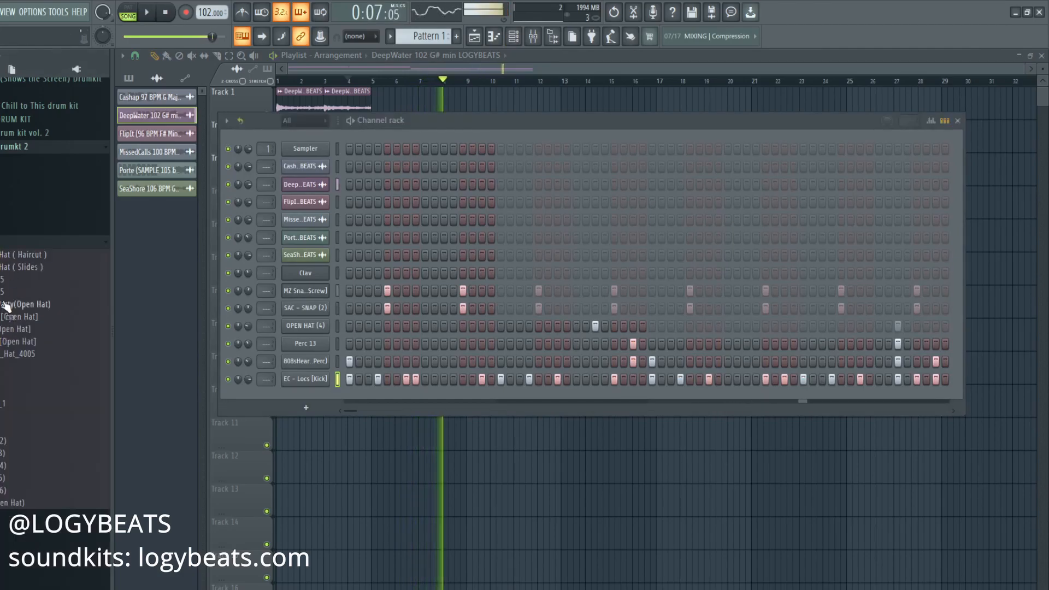
{"action": "left_click_drag", "start_coordinate": [264, 403], "coordinate": [265, 404]}
Place a Crash The Party open hat hit on step 1 and turn off the channel's looping in the piano roll
{"action": "left_click", "coordinate": [348, 397]}
{"action": "right_click", "coordinate": [313, 402]}
{"action": "left_click", "coordinate": [344, 400]}
{"action": "right_click", "coordinate": [304, 105]}
{"action": "left_click", "coordinate": [393, 102]}
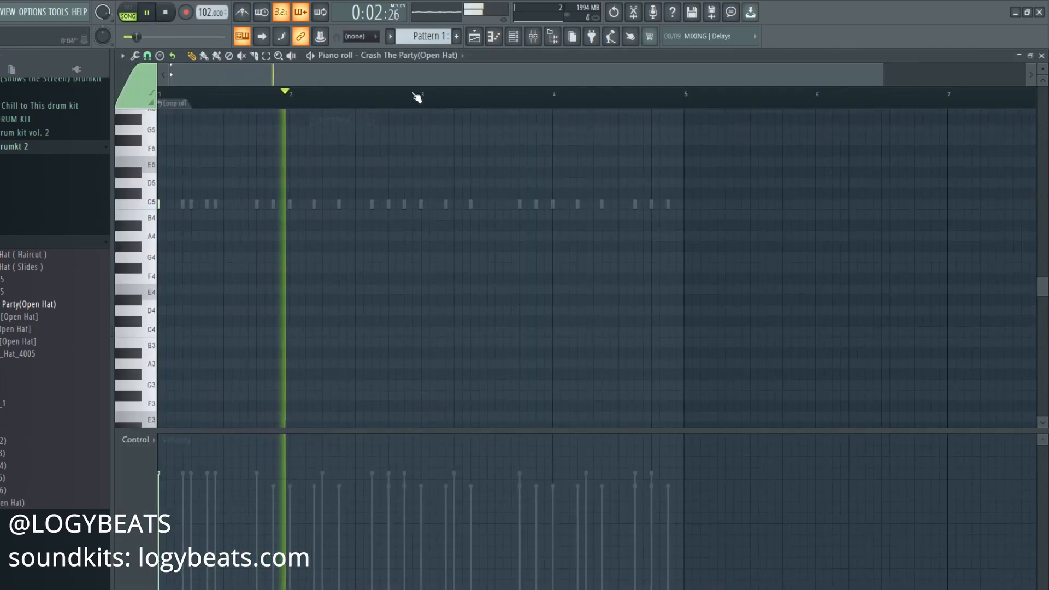
Reduce the playlist to one four-bar DeepWater clip on Track 2 above a single Pattern 1 clip, both starting at bar 1, and play it
{"action": "key", "text": "F5"}
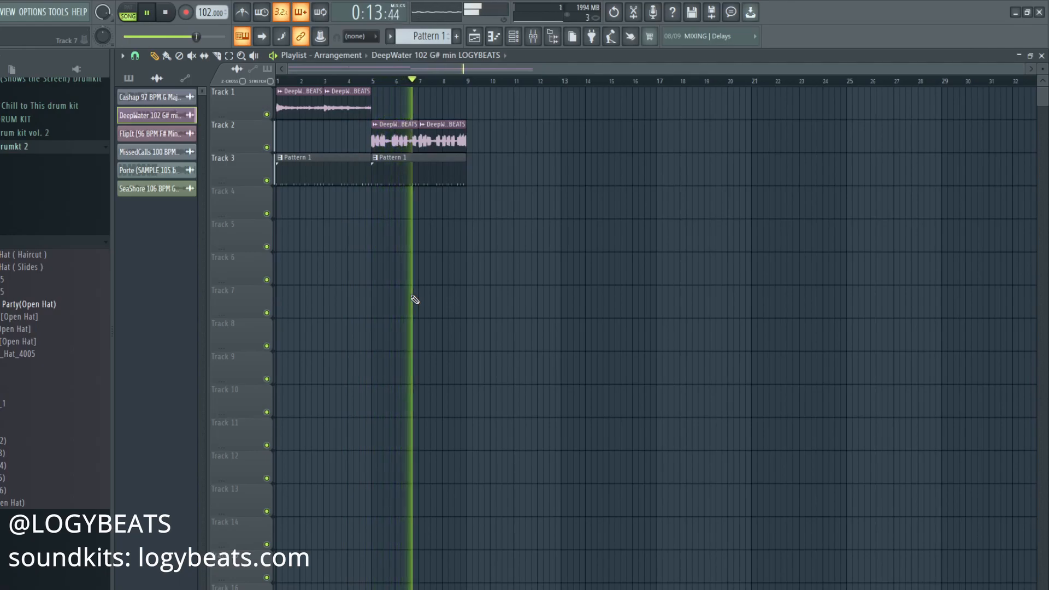
{"action": "scroll", "coordinate": [398, 74], "scroll_direction": "down", "scroll_amount": 1}
{"action": "scroll", "coordinate": [399, 80], "scroll_direction": "up", "scroll_amount": 2}
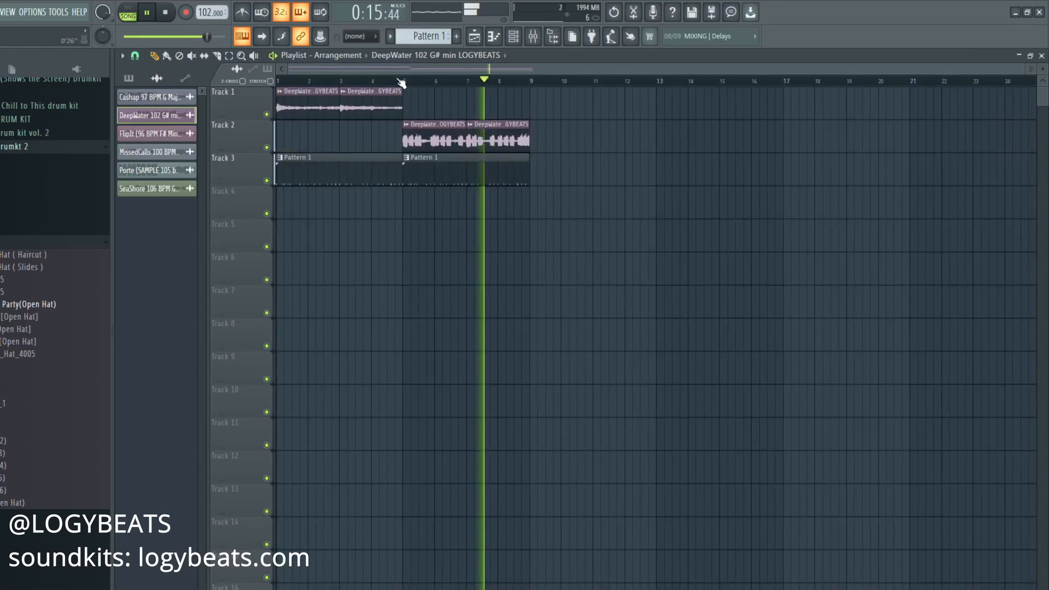
{"action": "key", "text": "space"}
{"action": "key", "text": "space"}
{"action": "left_click_drag", "start_coordinate": [583, 140], "coordinate": [528, 146]}
{"action": "left_click", "coordinate": [523, 81]}
{"action": "key", "text": "space"}
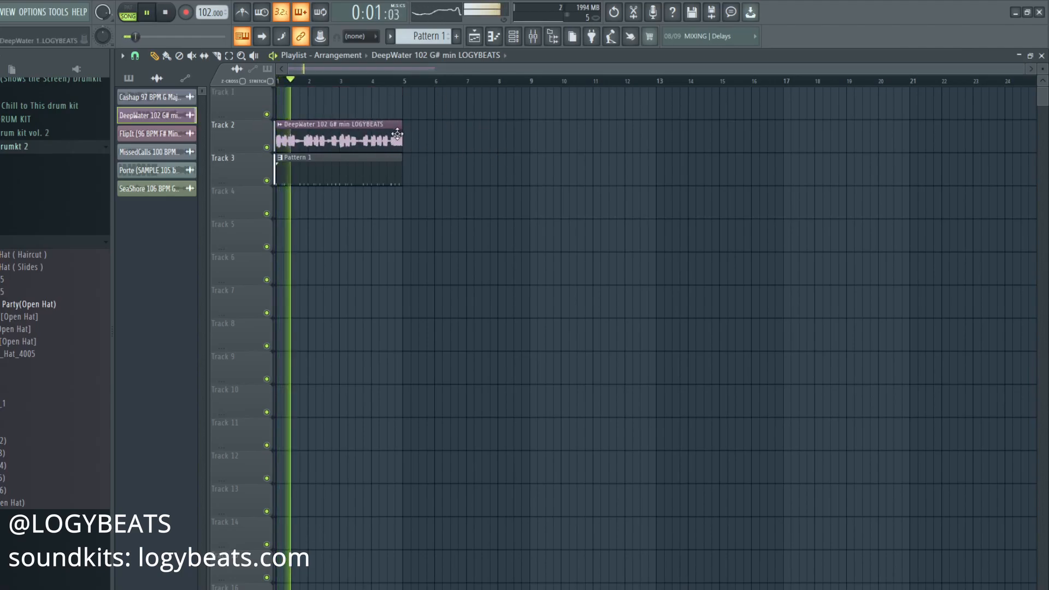
Add the EC - Fantasy [Hi Hat] sample as a new channel with hits on steps 1, 2 and 4
{"action": "left_click", "coordinate": [327, 173]}
{"action": "left_click", "coordinate": [513, 36]}
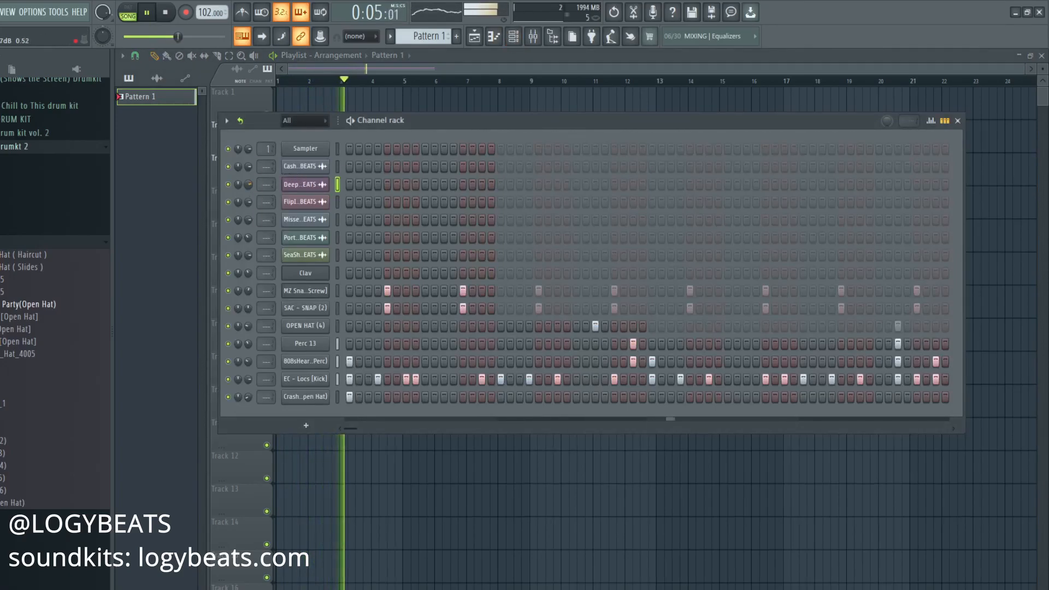
{"action": "key", "text": "space"}
{"action": "left_click", "coordinate": [6, 214]}
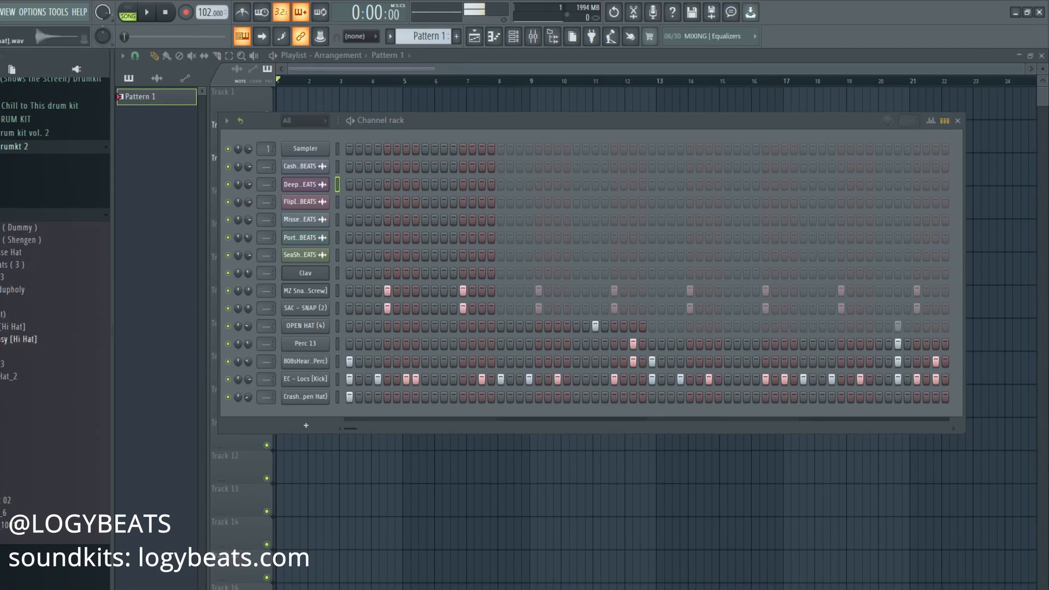
{"action": "left_click_drag", "start_coordinate": [294, 416], "coordinate": [320, 424]}
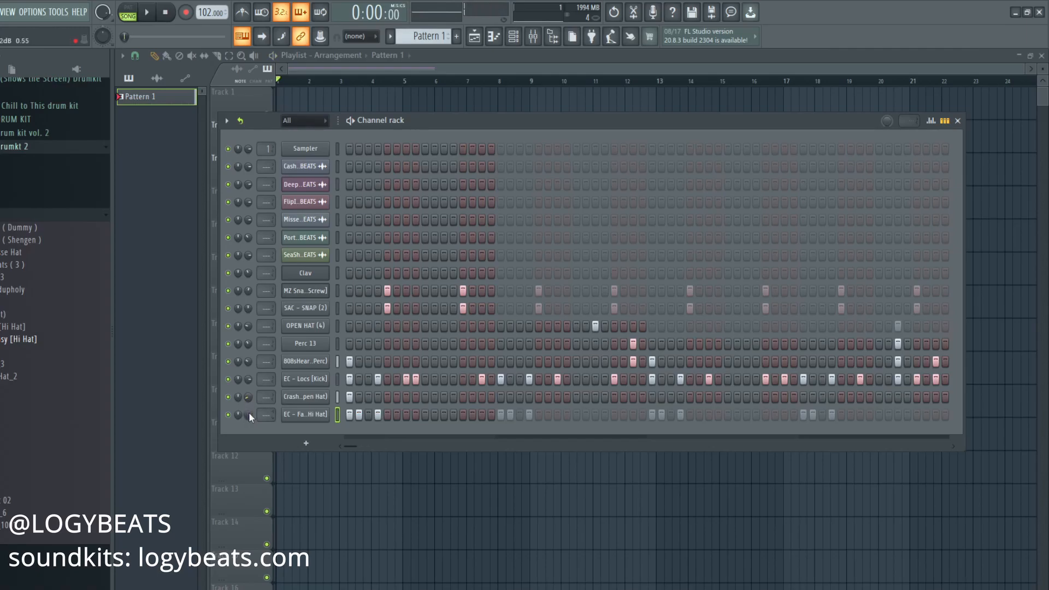
Open the EC - Fantasy [Hi Hat] channel in the piano roll and change the snap setting for placing notes
{"action": "right_click", "coordinate": [294, 415]}
{"action": "left_click", "coordinate": [350, 414]}
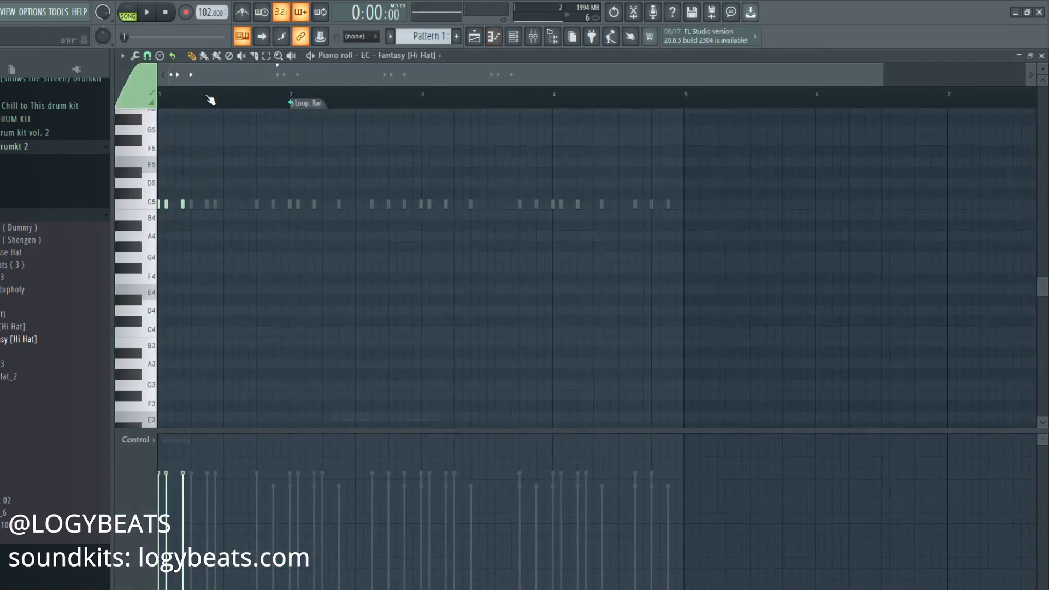
{"action": "key", "text": "space"}
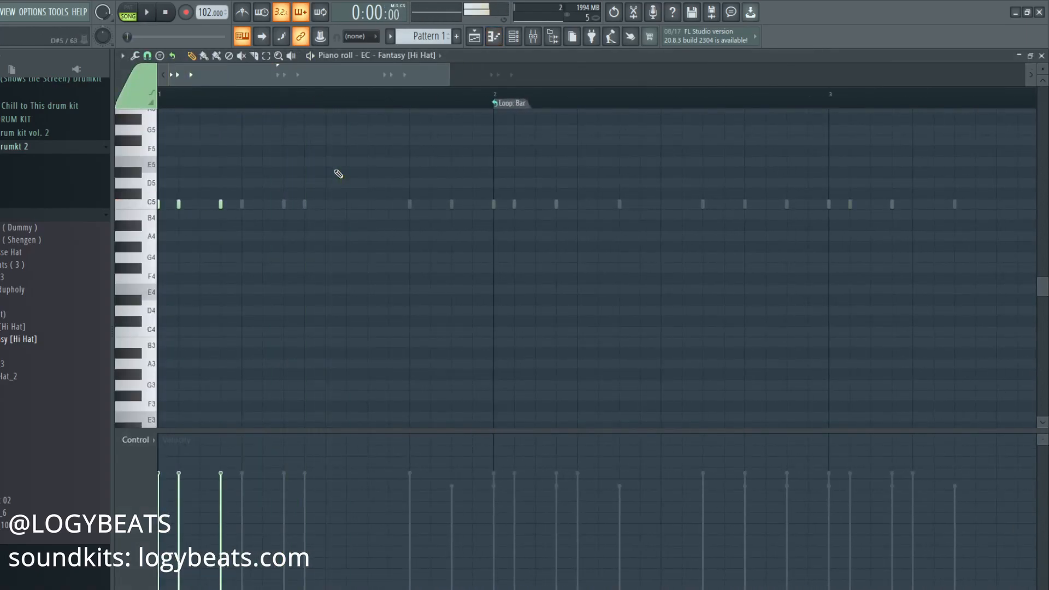
{"action": "left_click", "coordinate": [148, 56]}
{"action": "left_click", "coordinate": [151, 123]}
{"action": "key", "text": "space"}
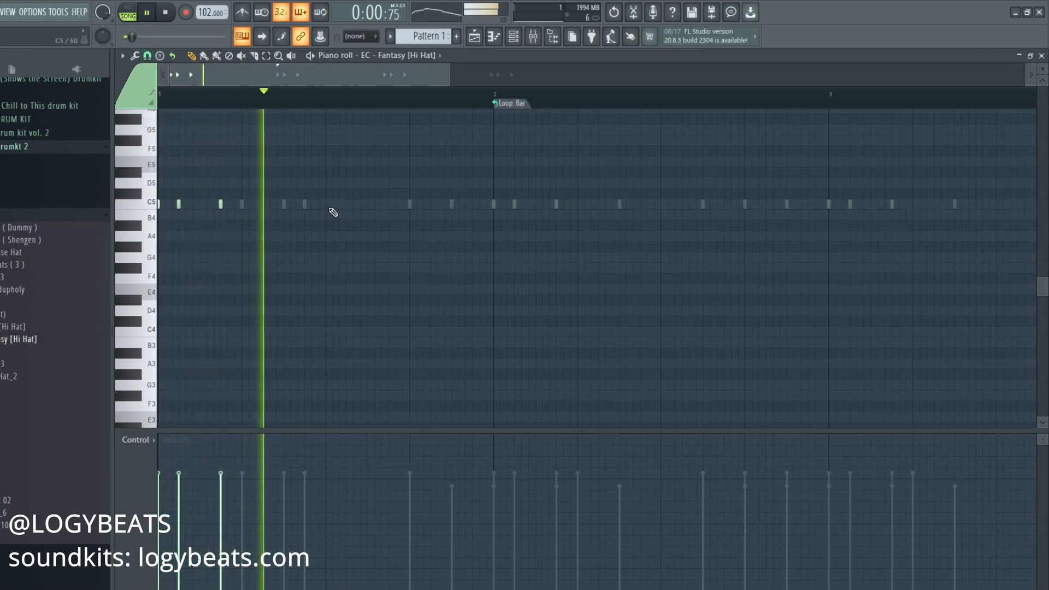
Try a fast four-note hi-hat roll from step 9 of bar 1 using C5, C5, B4 and G#4
{"action": "scroll", "coordinate": [314, 180], "scroll_direction": "down", "scroll_amount": 2}
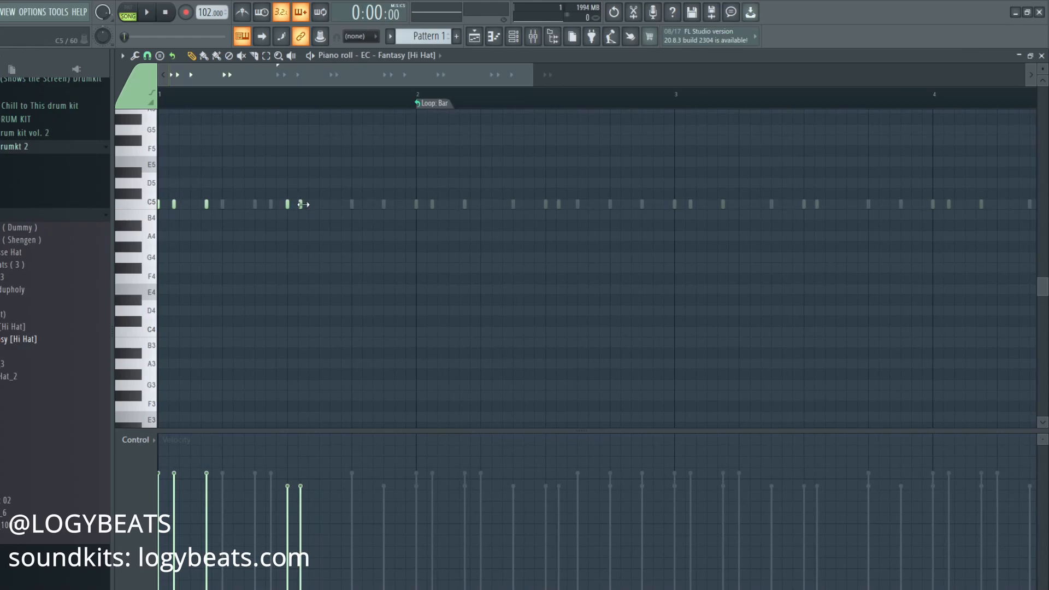
{"action": "key", "text": "space"}
{"action": "right_click", "coordinate": [319, 247]}
{"action": "left_click", "coordinate": [320, 246]}
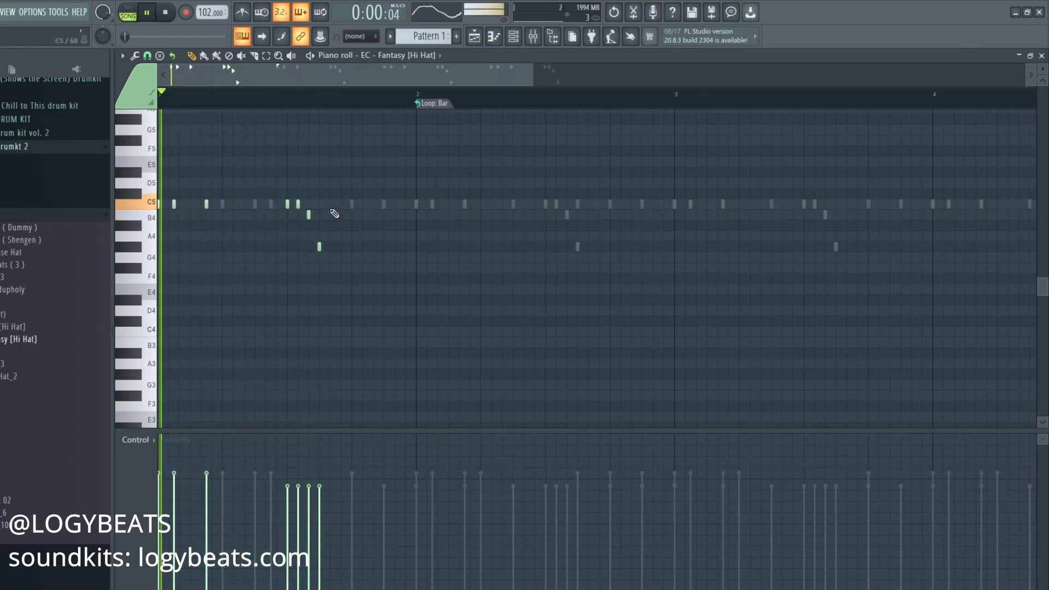
{"action": "key", "text": "space"}
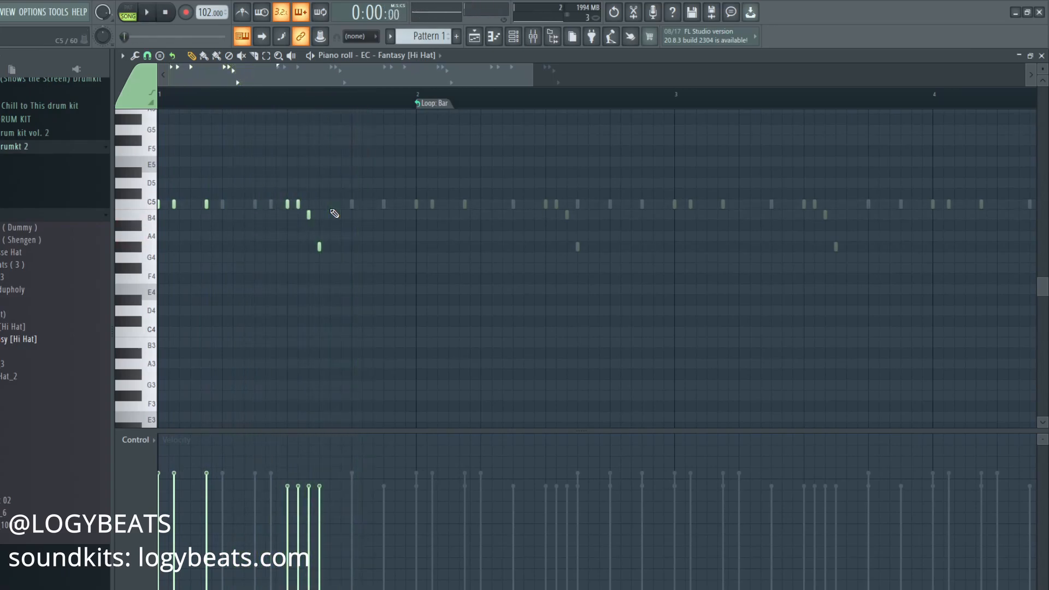
{"action": "key", "text": "space"}
{"action": "key", "text": "space"}
{"action": "key", "text": "space"}
Replace the roll with four quick hats on C5, C5, B4 and A#4 starting at step 11 of bar 1
{"action": "left_click_drag", "start_coordinate": [293, 206], "coordinate": [321, 205]}
{"action": "key", "text": "space"}
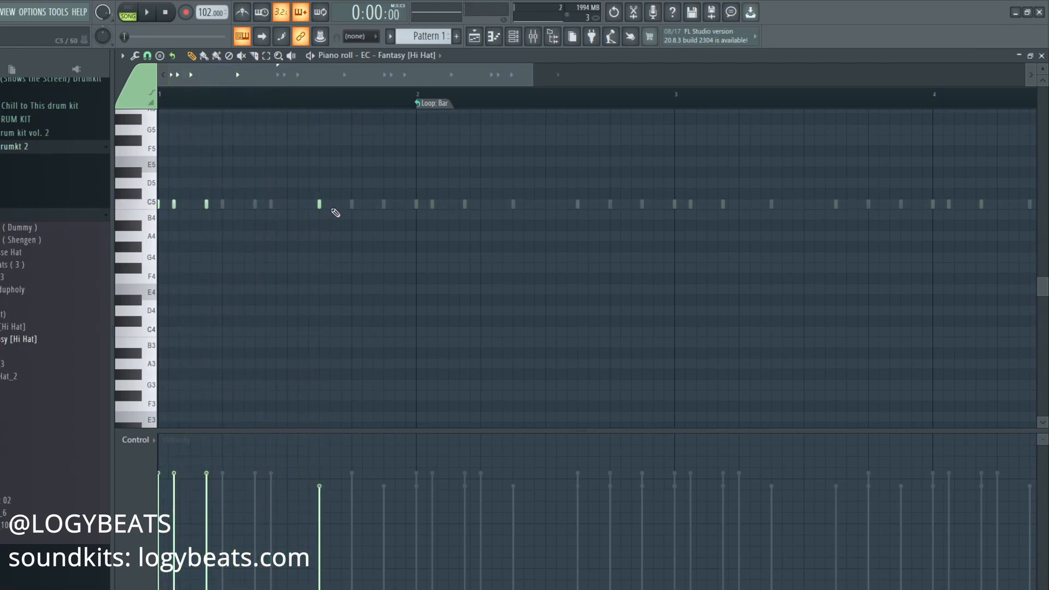
{"action": "key", "text": "space"}
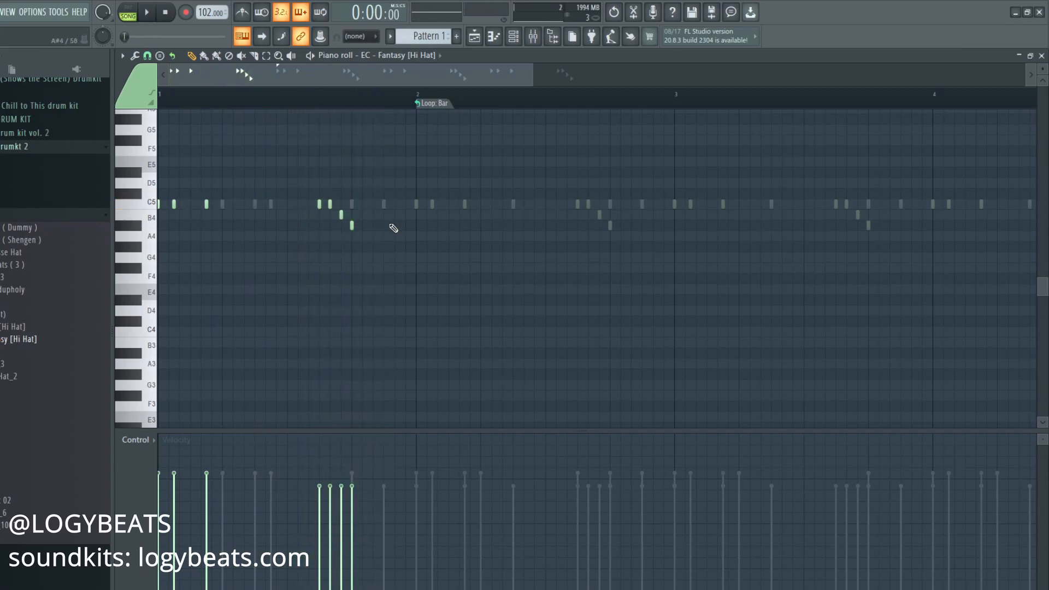
{"action": "key", "text": "space"}
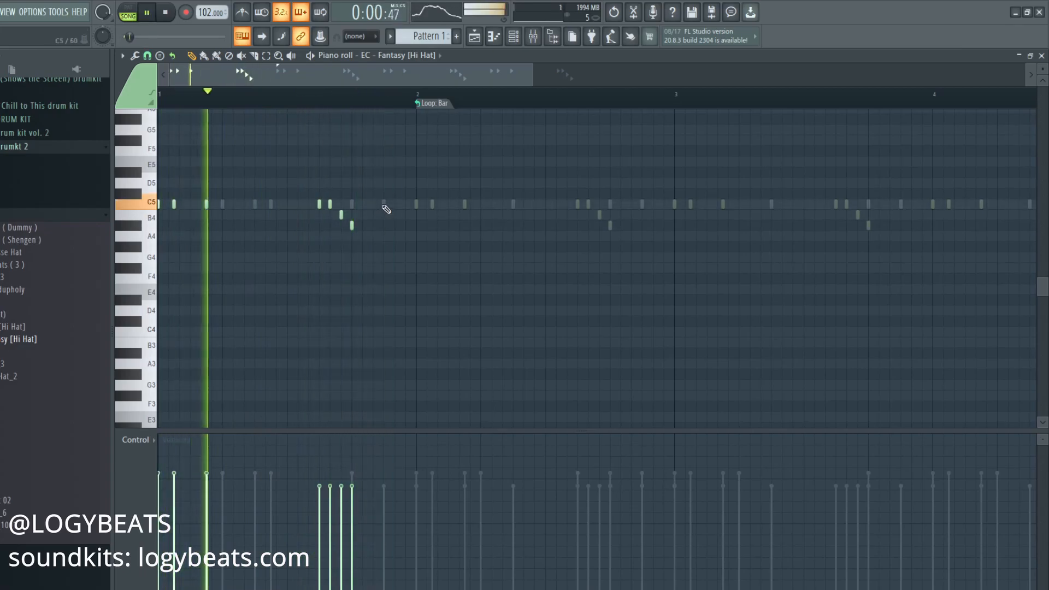
Add C5 hats on steps 1 and 4 of bar 2 and on step 15 of bar 1, checking them in playback
{"action": "left_click", "coordinate": [418, 206]}
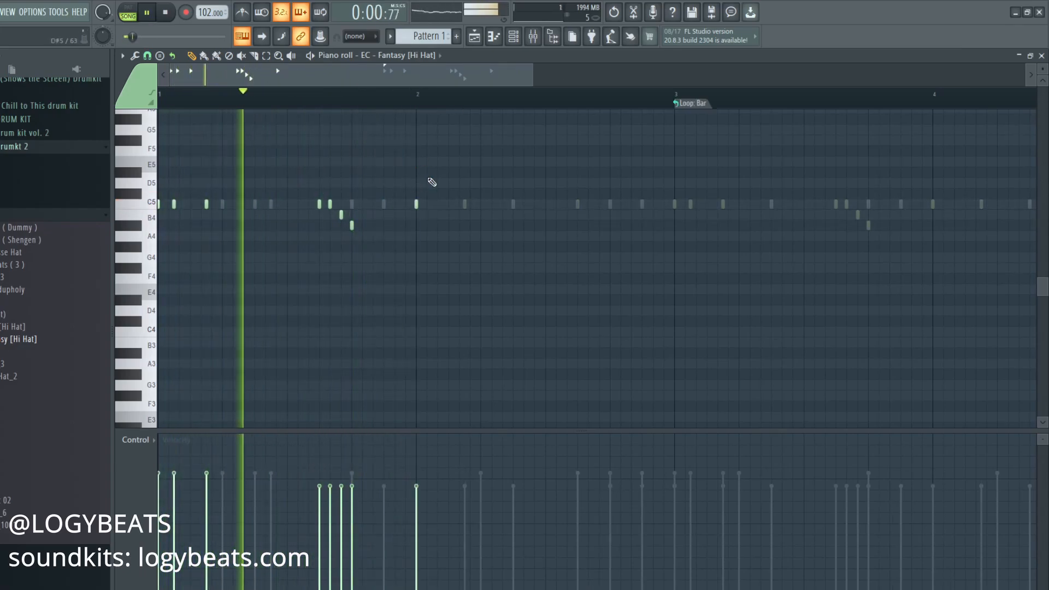
{"action": "left_click", "coordinate": [464, 205]}
{"action": "key", "text": "space"}
{"action": "key", "text": "space"}
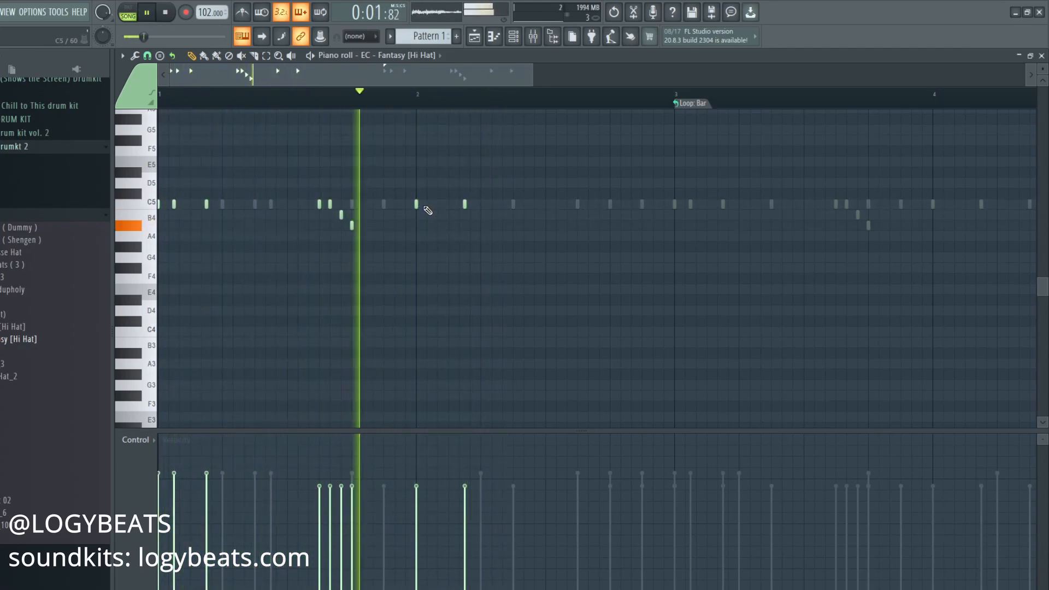
{"action": "left_click", "coordinate": [384, 204]}
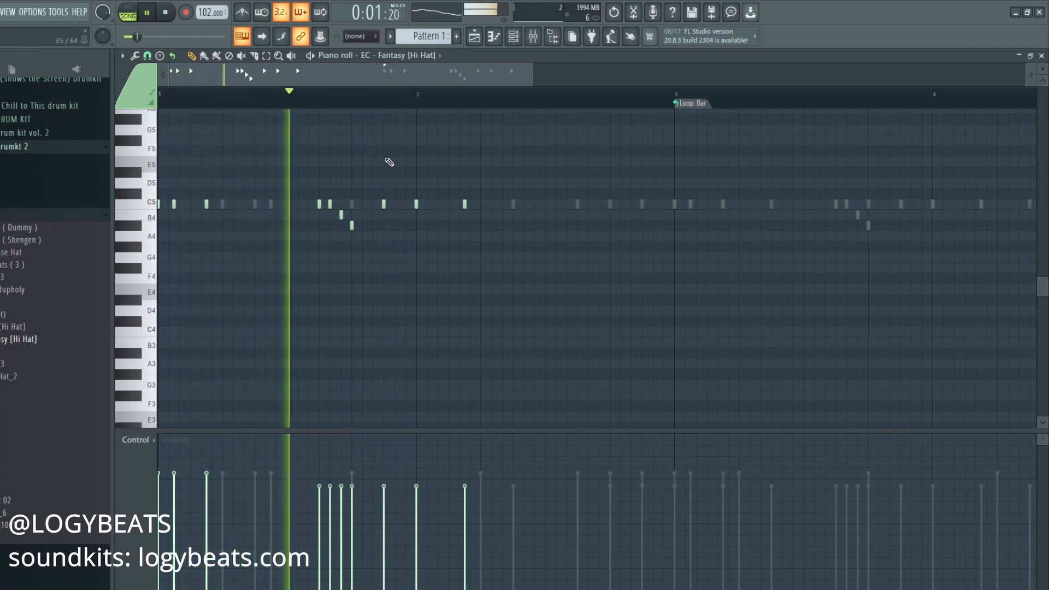
{"action": "key", "text": "space"}
Try short C5 hi-hat rolls around beat 2 of bar 2 and audition them
{"action": "left_click", "coordinate": [514, 205]}
{"action": "left_click", "coordinate": [525, 205]}
{"action": "left_click", "coordinate": [535, 203]}
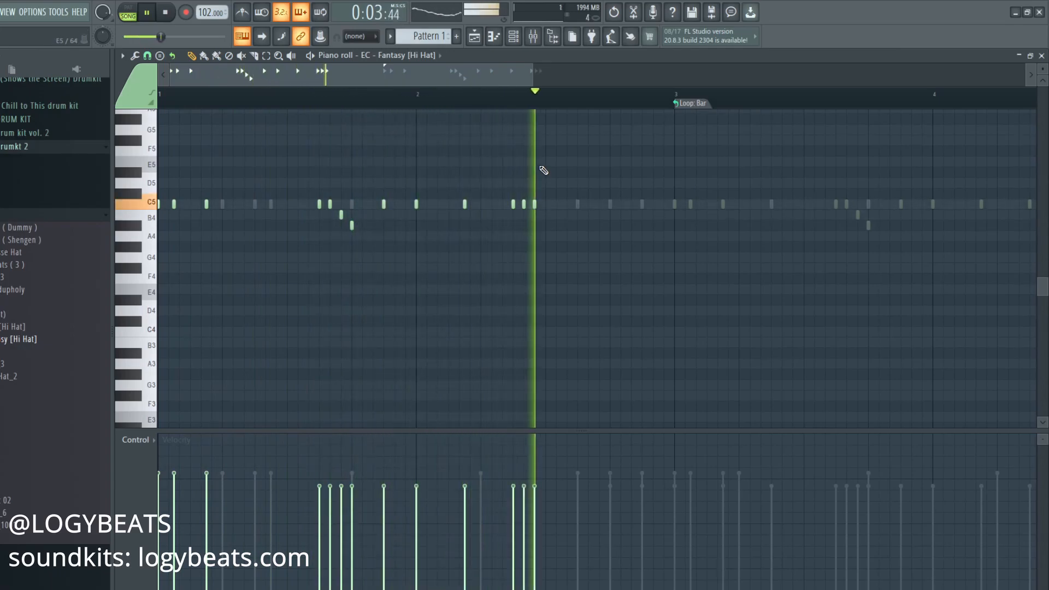
{"action": "key", "text": "space"}
{"action": "left_click", "coordinate": [493, 206]}
{"action": "left_click", "coordinate": [503, 205]}
{"action": "right_click", "coordinate": [503, 205]}
{"action": "left_click", "coordinate": [502, 205]}
{"action": "right_click", "coordinate": [513, 205]}
{"action": "right_click", "coordinate": [502, 205]}
{"action": "right_click", "coordinate": [492, 206]}
{"action": "left_click", "coordinate": [483, 204]}
{"action": "right_click", "coordinate": [484, 206]}
{"action": "left_click", "coordinate": [481, 205]}
{"action": "left_click", "coordinate": [492, 205]}
{"action": "left_click", "coordinate": [502, 204]}
{"action": "left_click", "coordinate": [513, 205]}
{"action": "right_click", "coordinate": [513, 205]}
{"action": "right_click", "coordinate": [502, 206]}
{"action": "right_click", "coordinate": [492, 206]}
{"action": "right_click", "coordinate": [481, 206]}
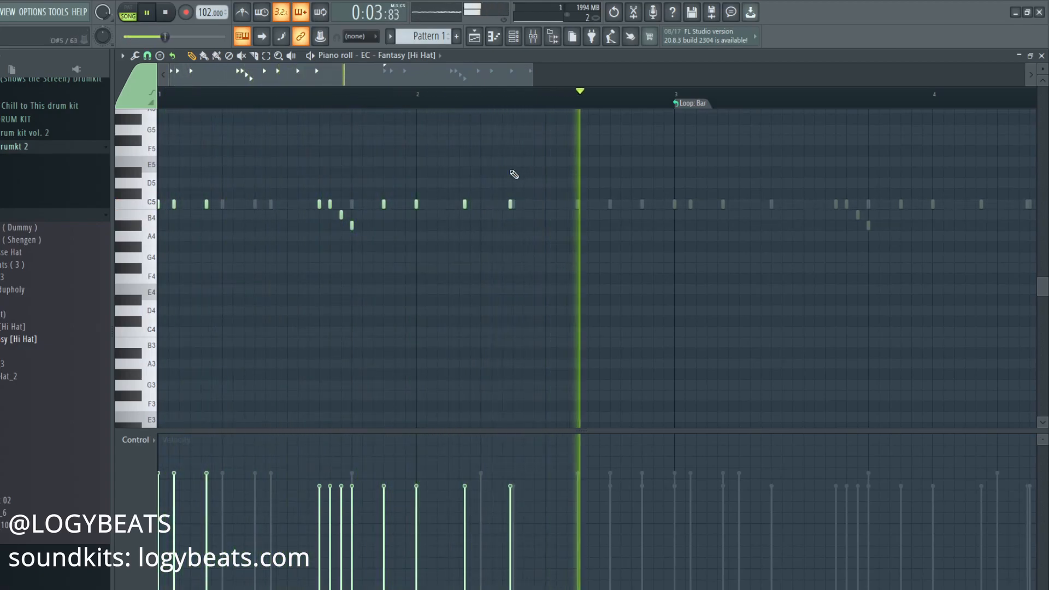
Place a C5 hat on step 7 of bar 2 and three evenly spaced A4 triplet hats across beat 4
{"action": "left_click", "coordinate": [513, 205]}
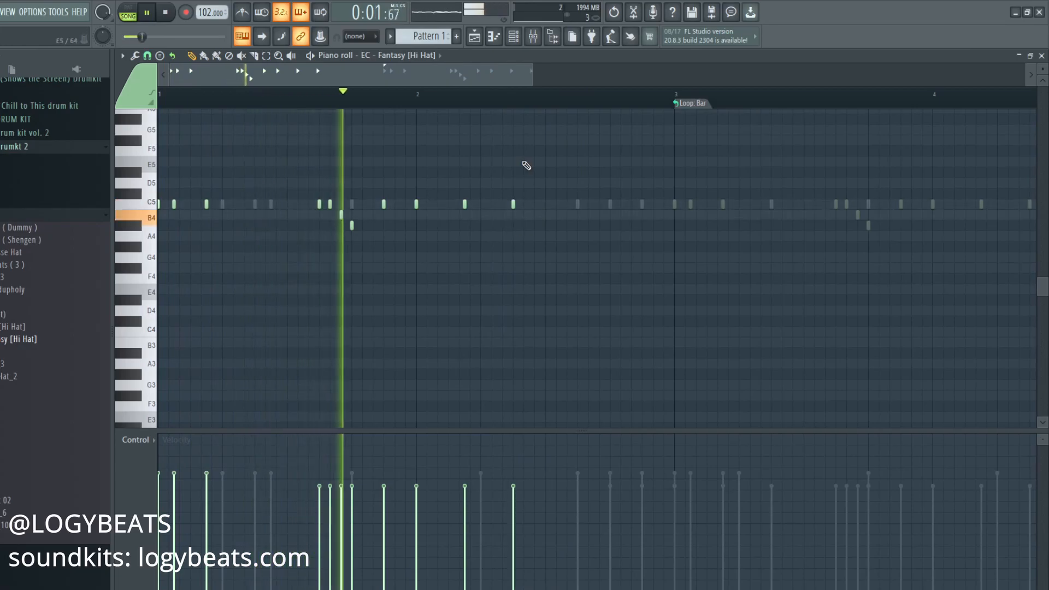
{"action": "left_click", "coordinate": [612, 236]}
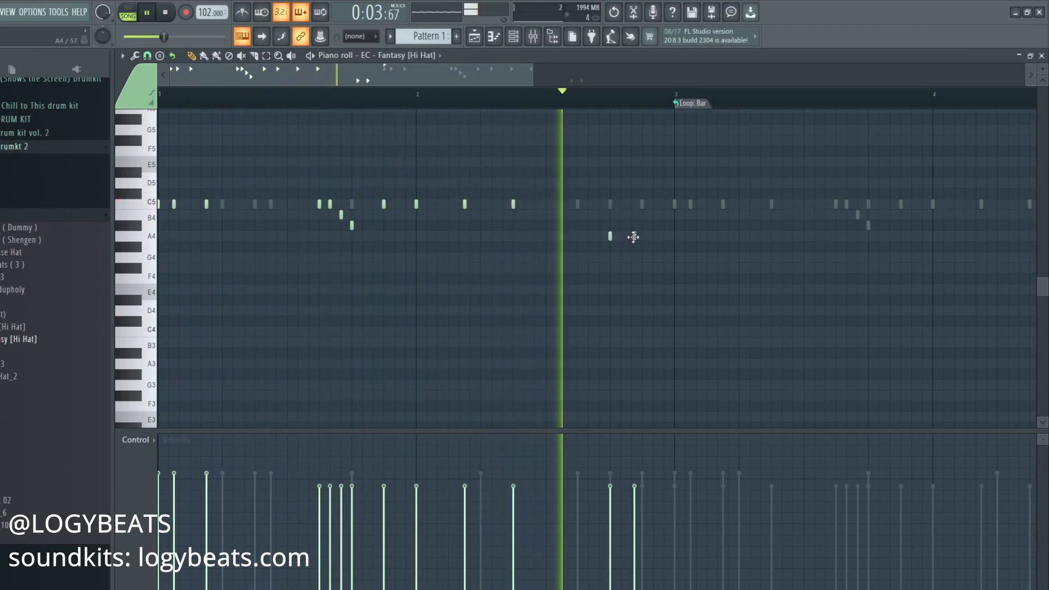
{"action": "left_click", "coordinate": [632, 236]}
{"action": "left_click", "coordinate": [653, 237]}
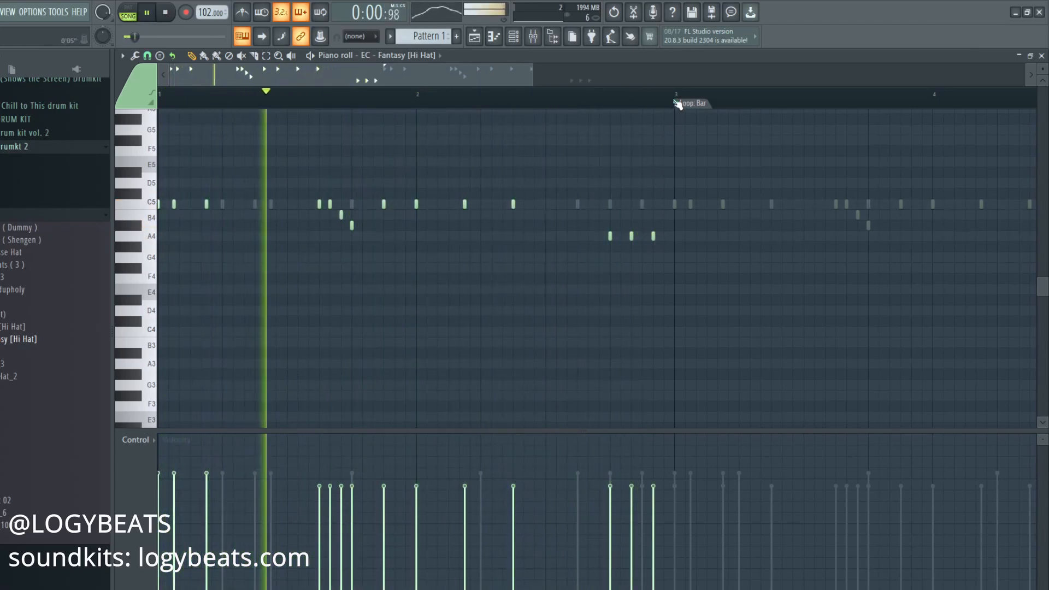
Duplicate the two-bar hi-hat pattern into bars 3 and 4 and remove the second hat of bar 3
{"action": "scroll", "coordinate": [656, 100], "scroll_direction": "down", "scroll_amount": 4}
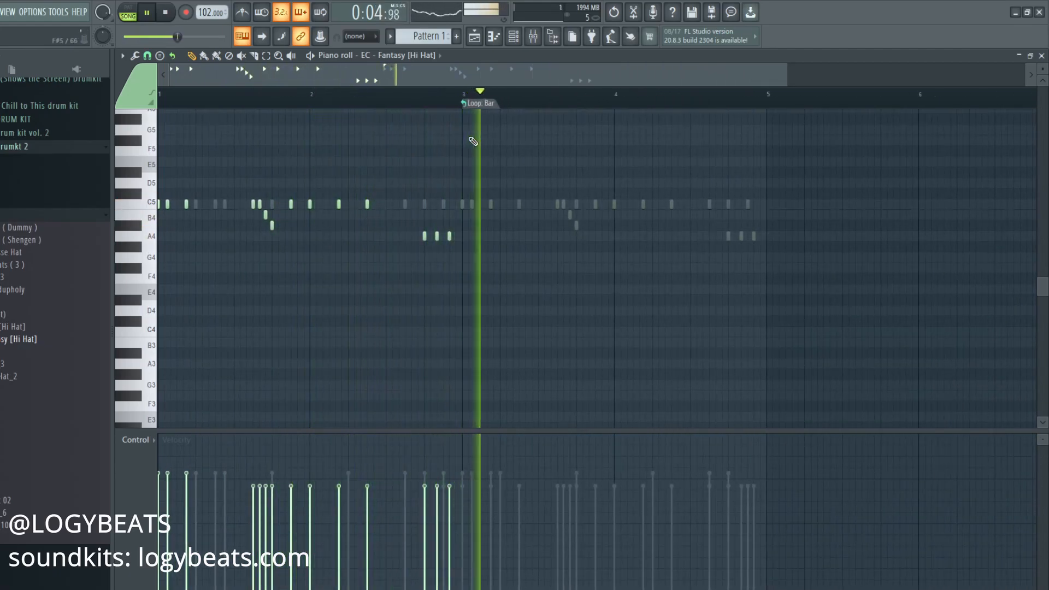
{"action": "key", "text": "space"}
{"action": "left_click_drag", "start_coordinate": [465, 102], "coordinate": [224, 101]}
{"action": "left_click", "coordinate": [144, 70]}
{"action": "left_click", "coordinate": [159, 85]}
{"action": "left_click_drag", "start_coordinate": [471, 101], "coordinate": [217, 102]}
{"action": "key", "text": "ctrl+b"}
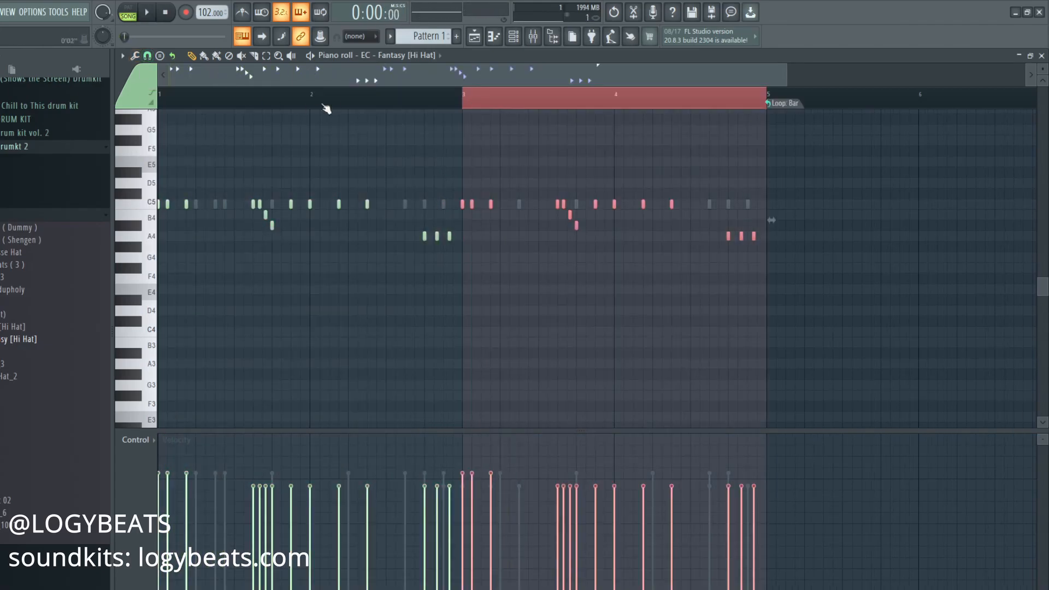
{"action": "left_click", "coordinate": [387, 98]}
{"action": "key", "text": "space"}
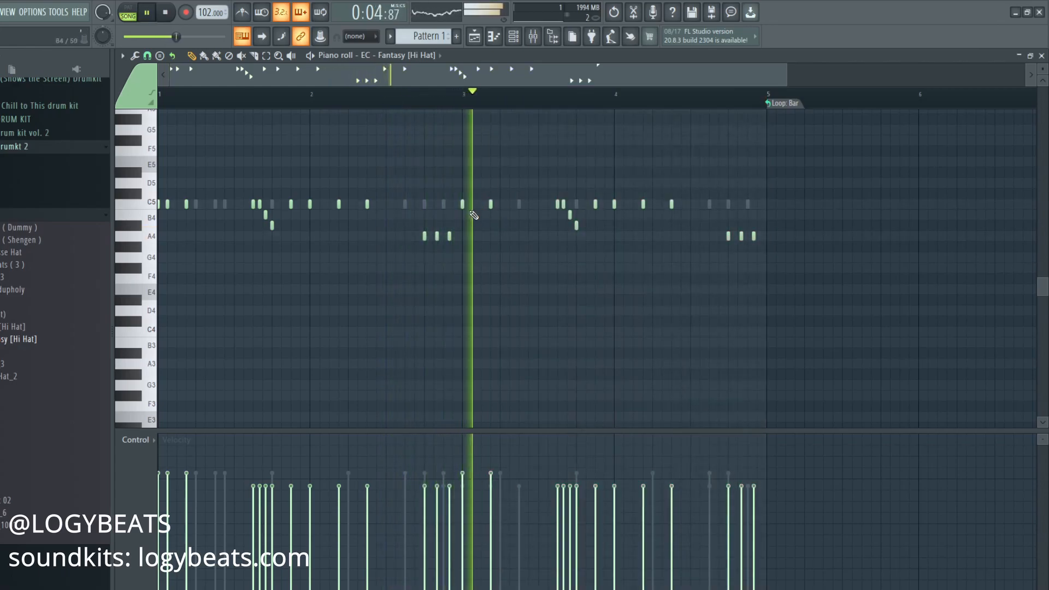
Add low hats: G#4 on steps 5 and 7 of bar 3, and F4, G#4 and D#4 on steps 4, 7 and 11 of bar 4
{"action": "left_click", "coordinate": [500, 246]}
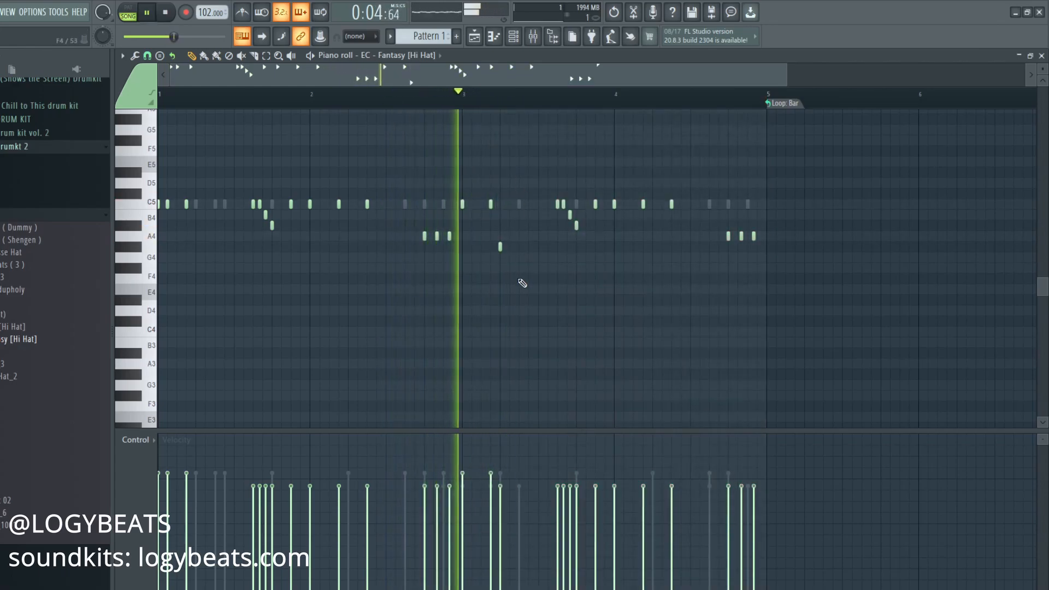
{"action": "left_click", "coordinate": [519, 246]}
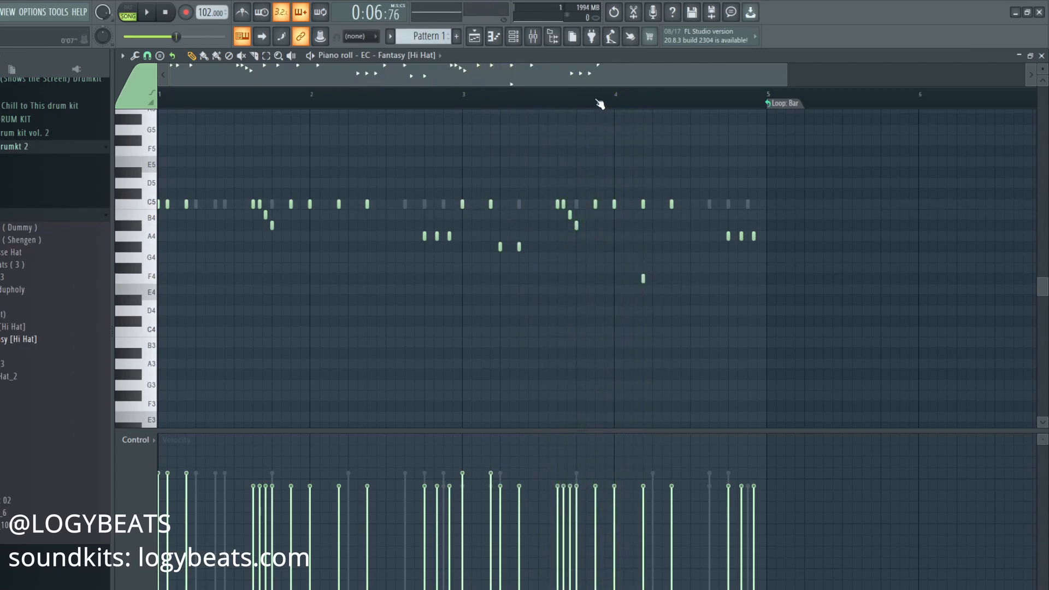
{"action": "left_click", "coordinate": [671, 247]}
{"action": "left_click", "coordinate": [709, 299]}
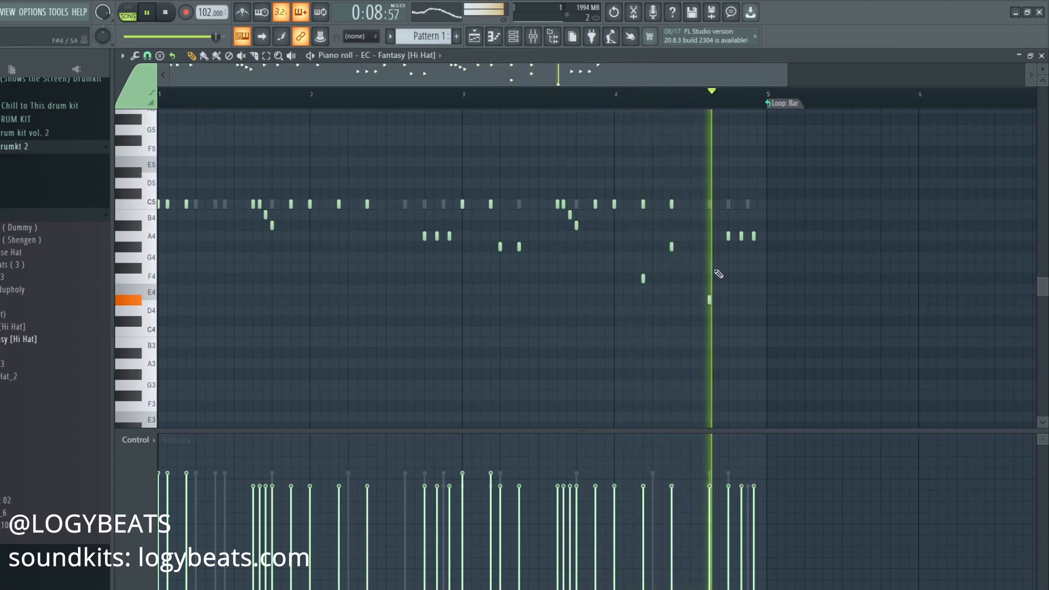
{"action": "key", "text": "space"}
Lower the last three hats of bar 4 to F#4 and play the ending
{"action": "key", "text": "shift+Down"}
{"action": "key", "text": "space"}
{"action": "right_click", "coordinate": [755, 273]}
{"action": "key", "text": "space"}
{"action": "left_click", "coordinate": [754, 268]}
{"action": "key", "text": "space"}
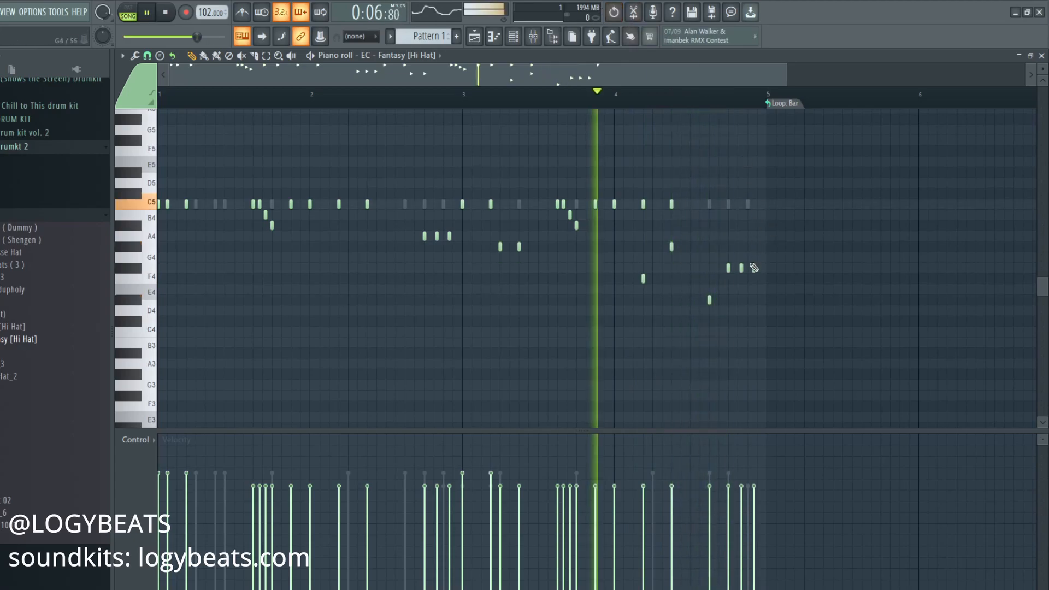
{"action": "key", "text": "space"}
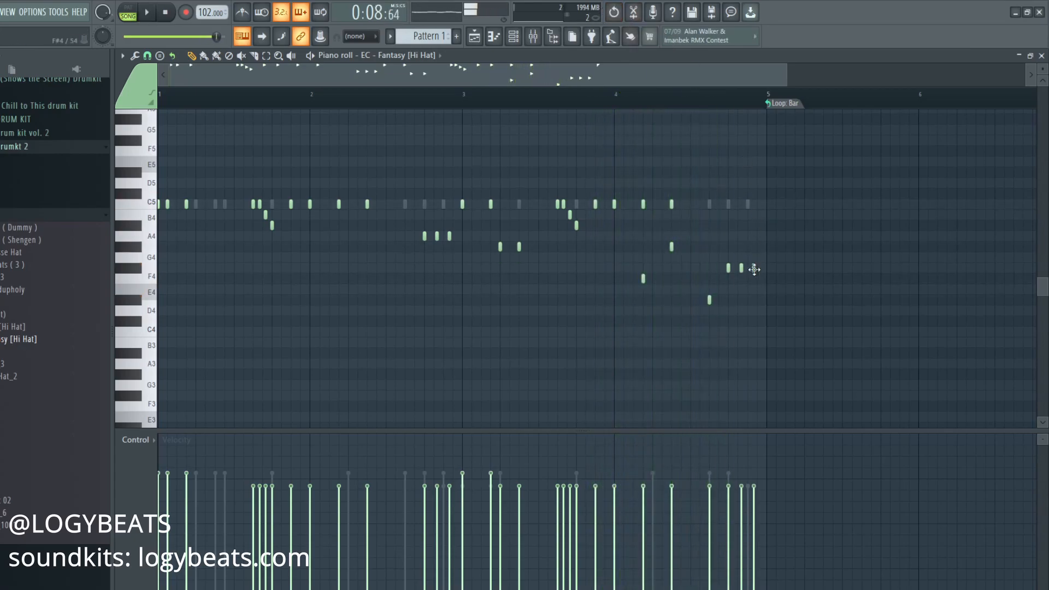
Raise the final two hats of bar 4 to G#4 and A4 so the triplet climbs from F#4
{"action": "key", "text": "space"}
{"action": "left_click_drag", "start_coordinate": [753, 269], "coordinate": [754, 247]}
{"action": "key", "text": "space"}
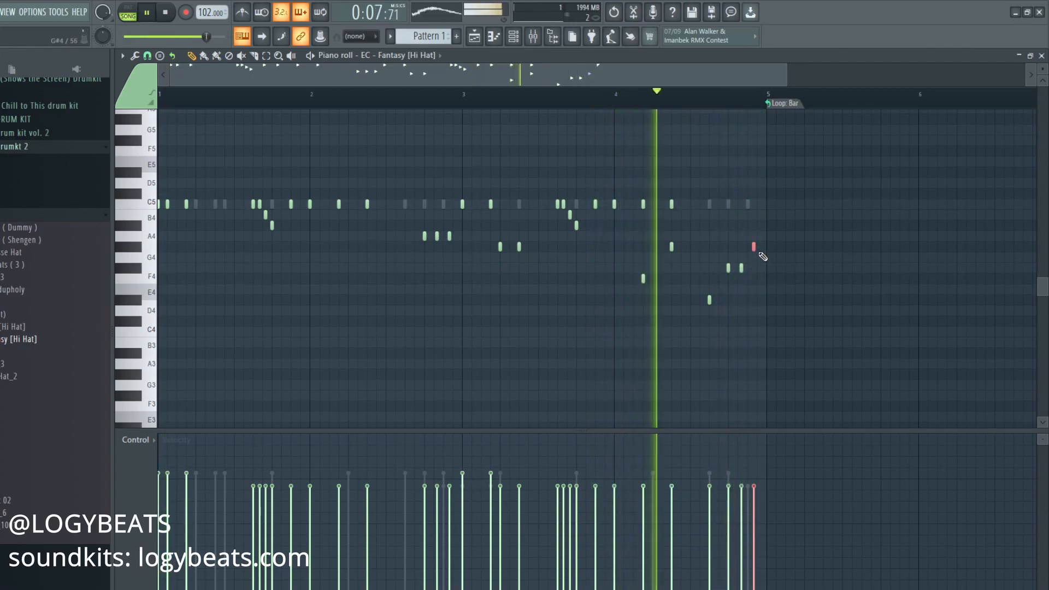
{"action": "key", "text": "space"}
{"action": "key", "text": "shift+Up"}
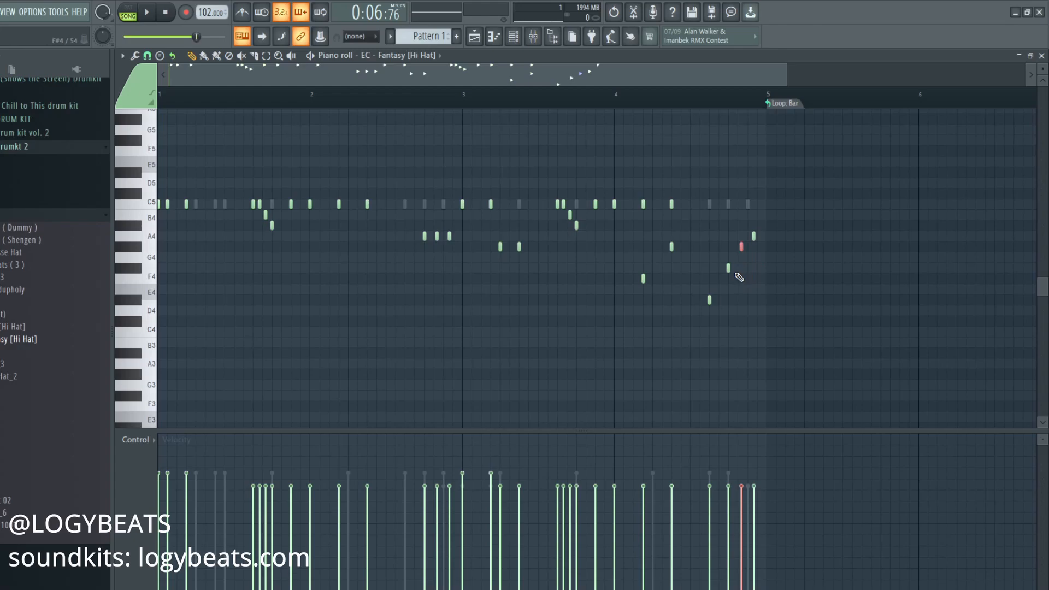
{"action": "key", "text": "space"}
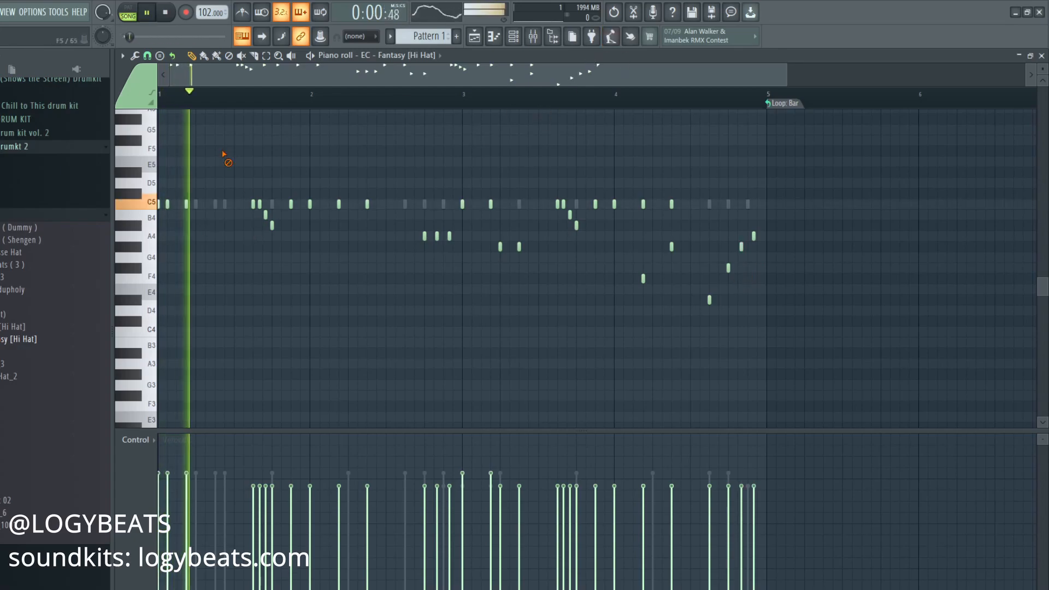
Add the Open Hat (5) sample as a new channel and turn on its volume envelope
{"action": "key", "text": "F6"}
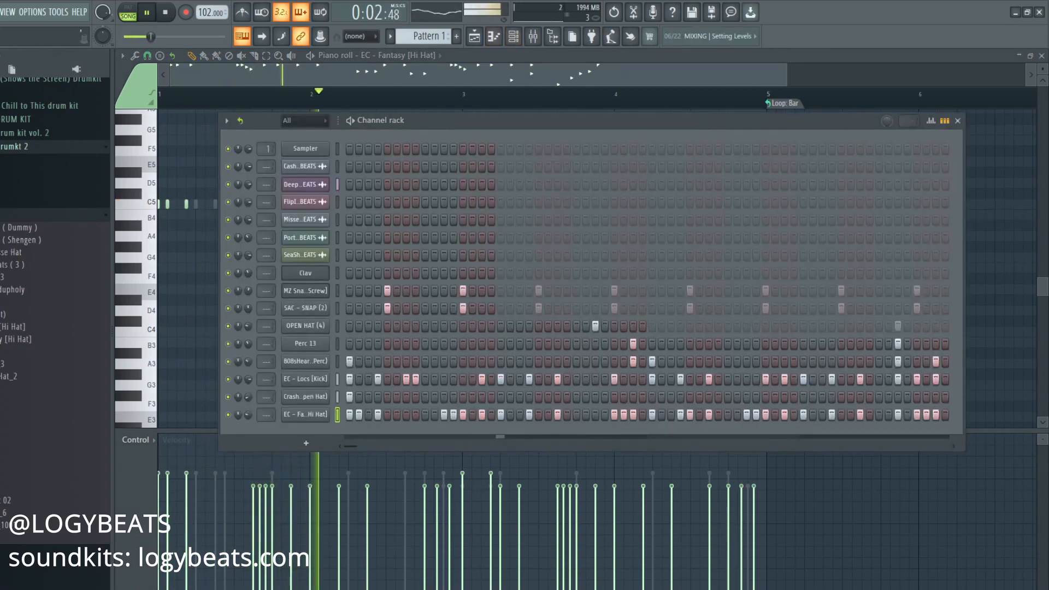
{"action": "left_click", "coordinate": [1, 215]}
{"action": "left_click", "coordinate": [1, 229]}
{"action": "scroll", "coordinate": [1, 224], "scroll_direction": "down", "scroll_amount": 4}
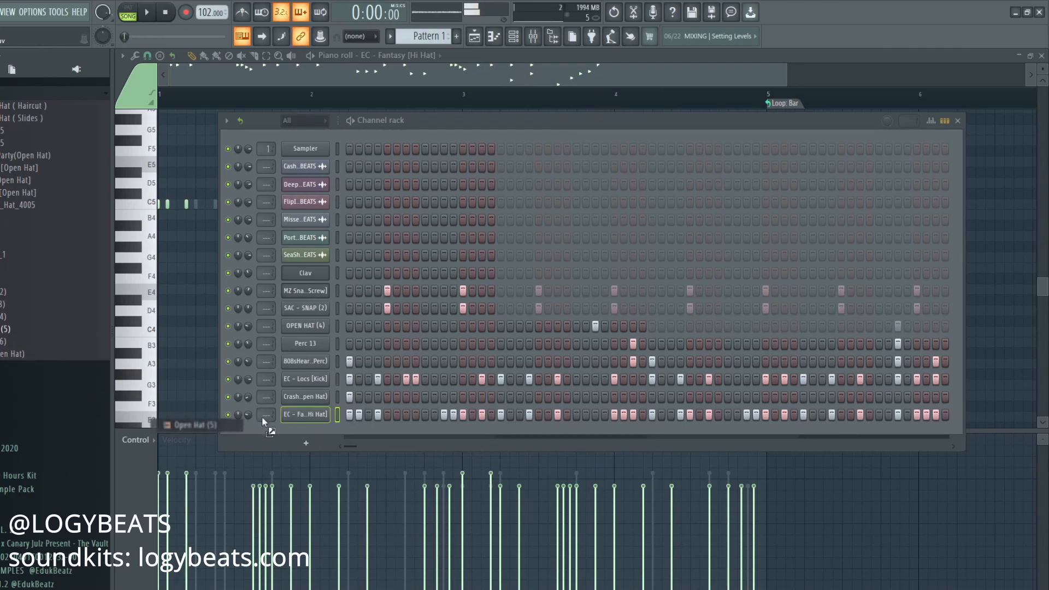
{"action": "left_click_drag", "start_coordinate": [303, 435], "coordinate": [304, 435]}
{"action": "left_click", "coordinate": [239, 209]}
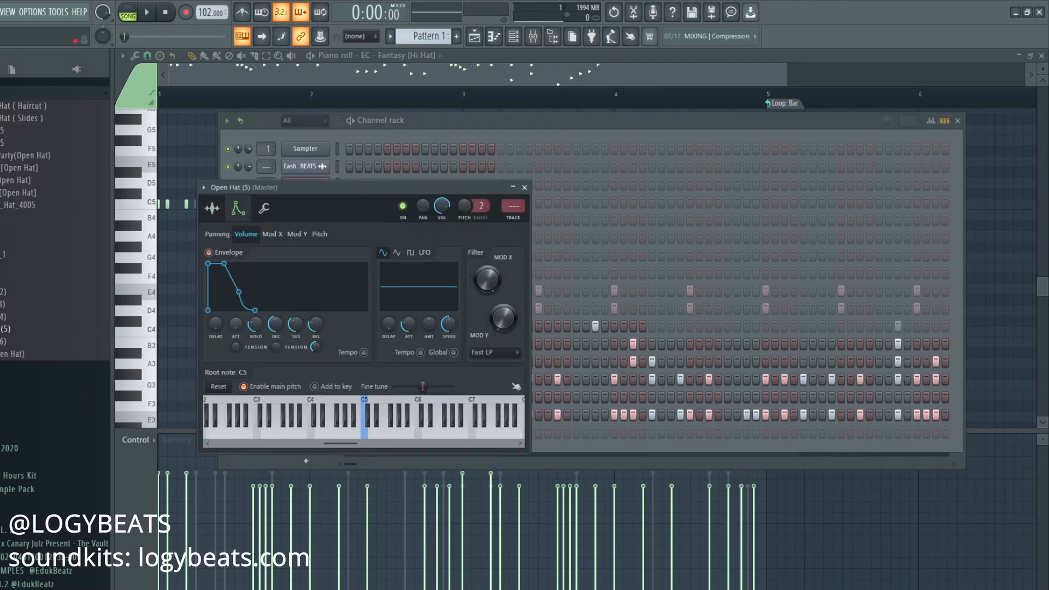
{"action": "left_click", "coordinate": [366, 137]}
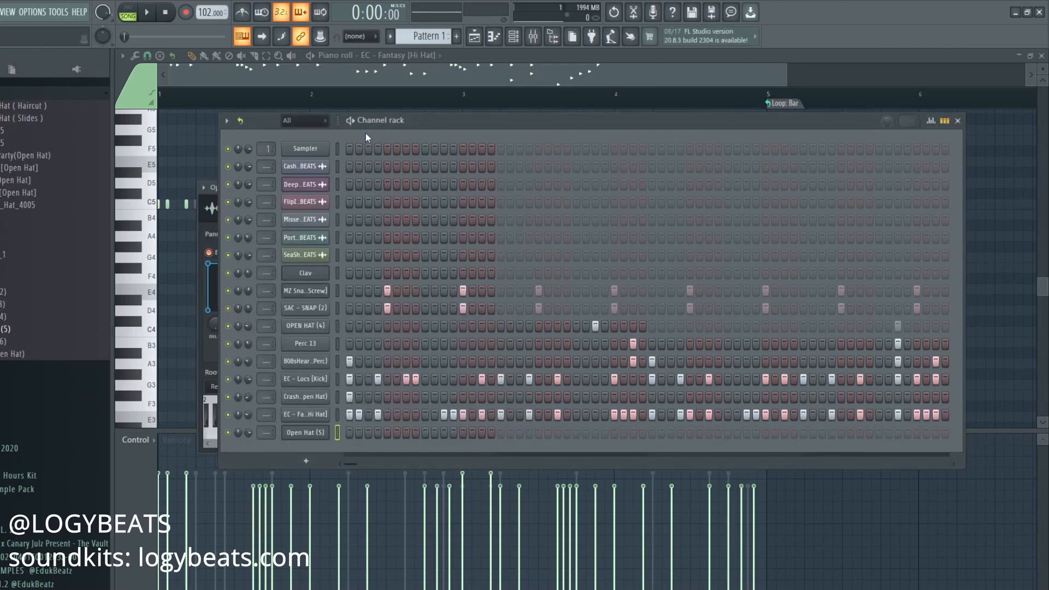
Place C5 notes on steps 1, 4 and 15 of bar 1 in the Open Hat (5) piano roll during playback
{"action": "right_click", "coordinate": [325, 432]}
{"action": "left_click", "coordinate": [347, 433]}
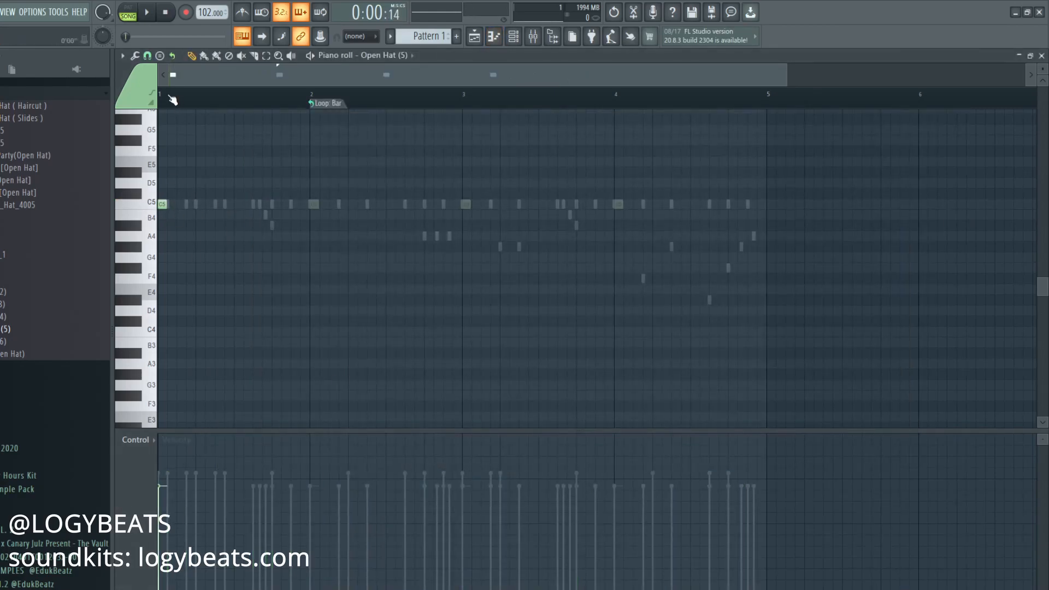
{"action": "key", "text": "space"}
{"action": "left_click", "coordinate": [190, 203]}
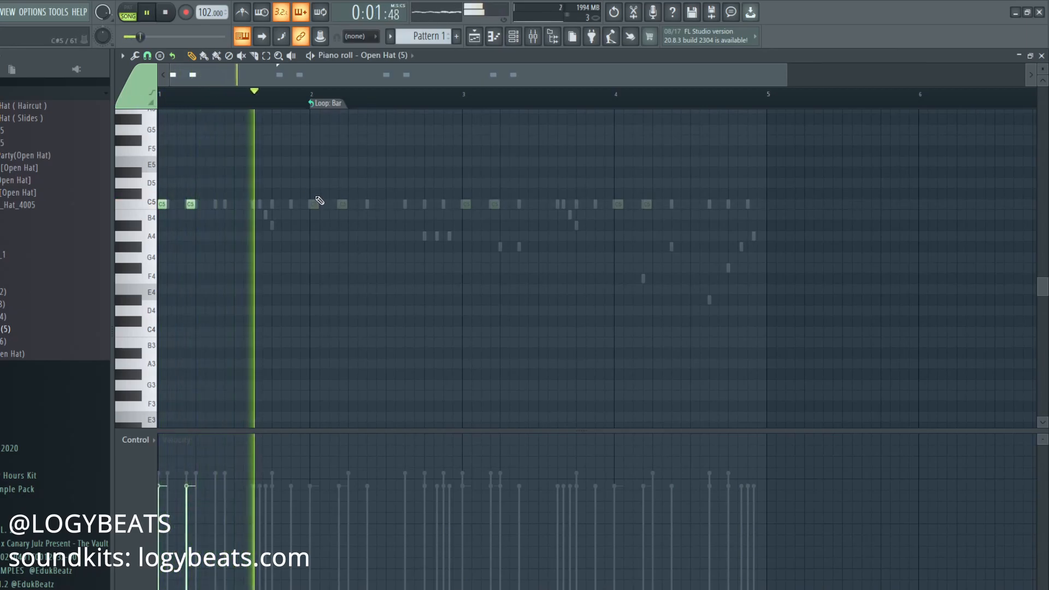
{"action": "left_click", "coordinate": [295, 204]}
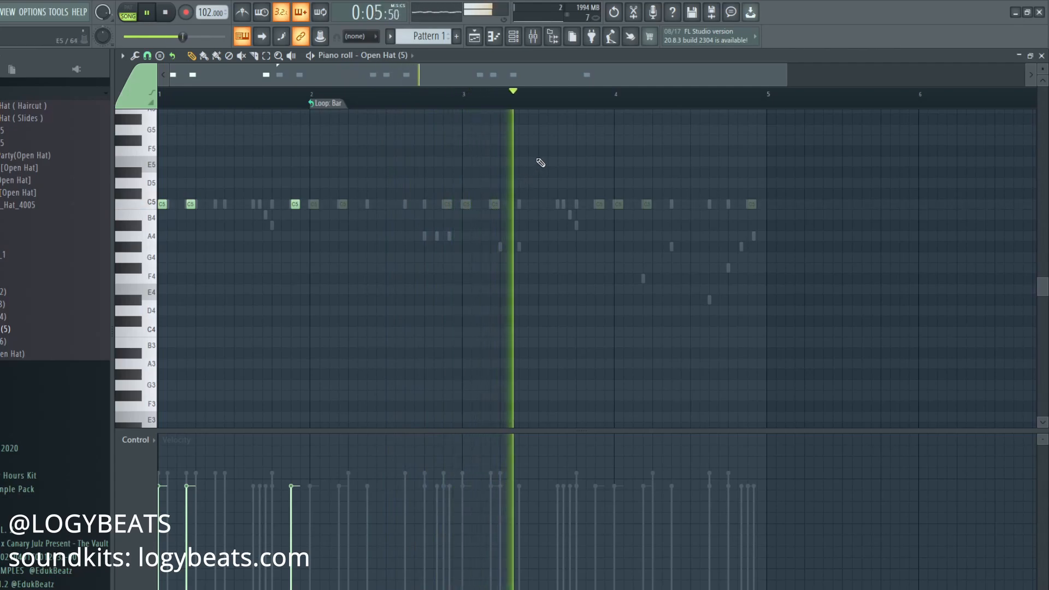
Turn off the bar loop and repeat the bar 1 open hats through bar 4, removing the last note of bars 2 and 4
{"action": "right_click", "coordinate": [330, 103]}
{"action": "left_click", "coordinate": [352, 116]}
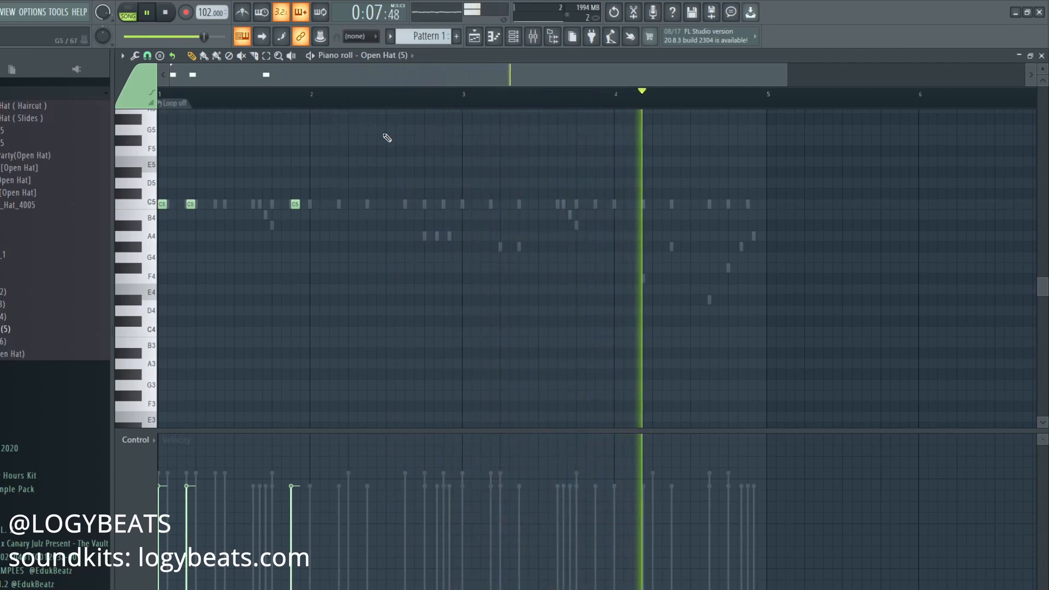
{"action": "key", "text": "ctrl+a"}
{"action": "key", "text": "ctrl+b"}
{"action": "key", "text": "ctrl+b"}
{"action": "key", "text": "ctrl+b"}
{"action": "key", "text": "ctrl+d"}
{"action": "right_click", "coordinate": [450, 205]}
{"action": "right_click", "coordinate": [752, 205]}
Show the channel rack and collapse the open hat sample folder in the browser
{"action": "left_click", "coordinate": [514, 36]}
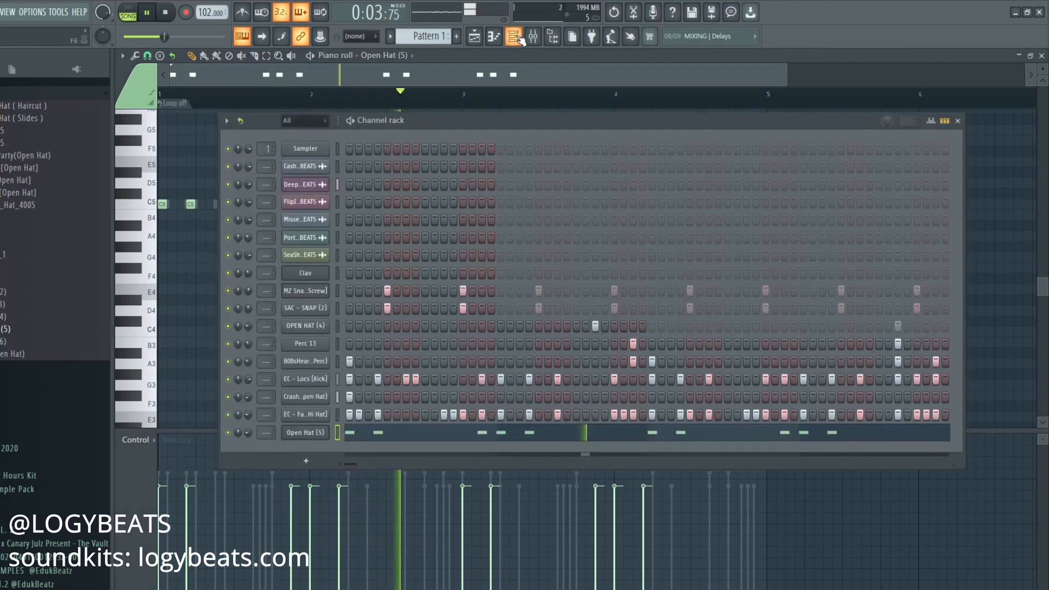
{"action": "scroll", "coordinate": [66, 246], "scroll_direction": "up", "scroll_amount": 4}
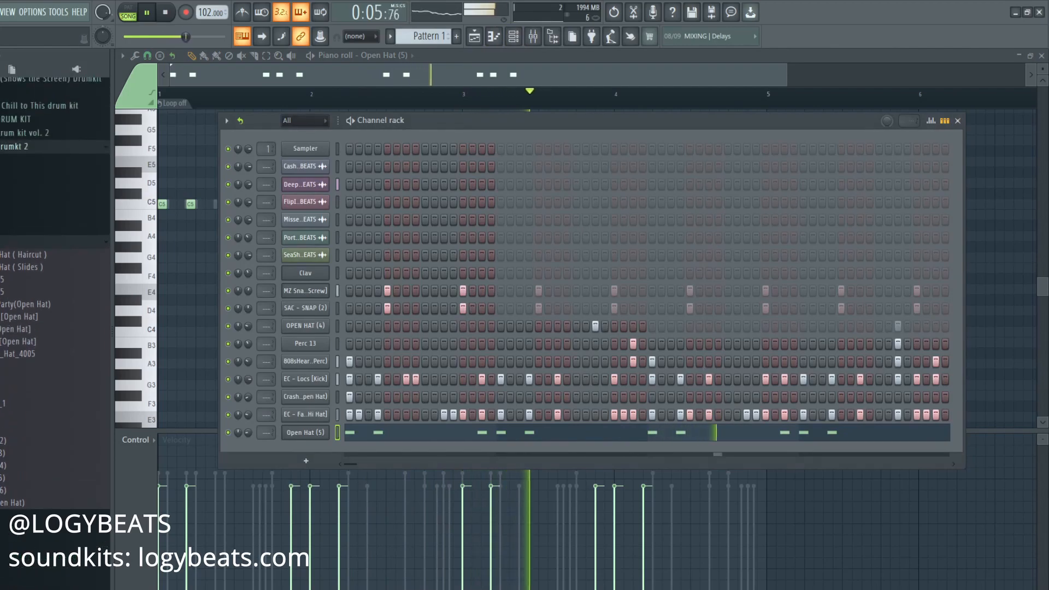
{"action": "left_click", "coordinate": [65, 242]}
In the playlist, stop playback, move the Pattern 1 clip down to Track 6 and delete the full DeepWater clip
{"action": "left_click", "coordinate": [467, 36]}
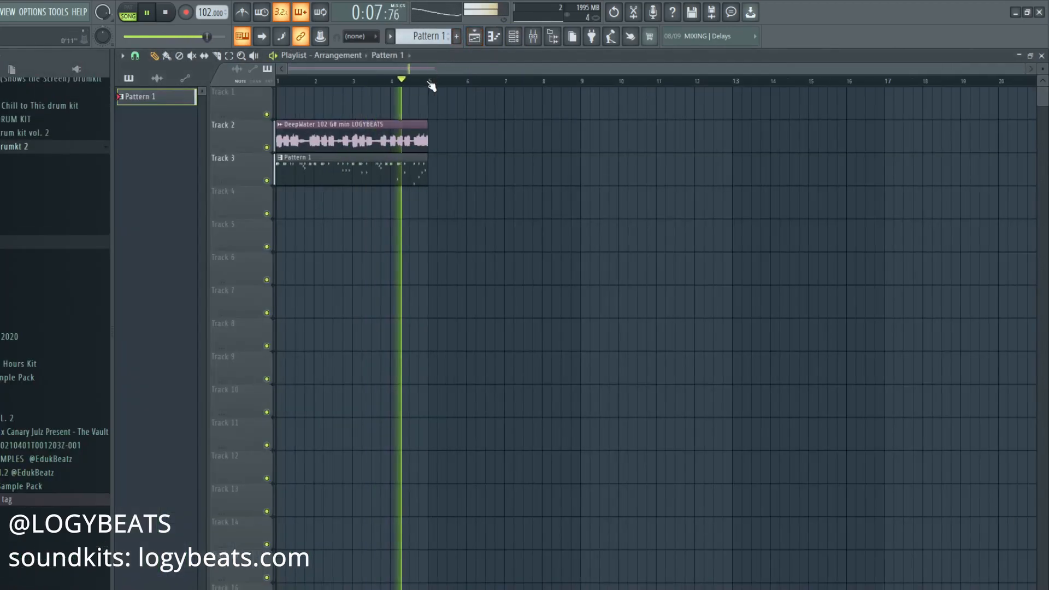
{"action": "key", "text": "space"}
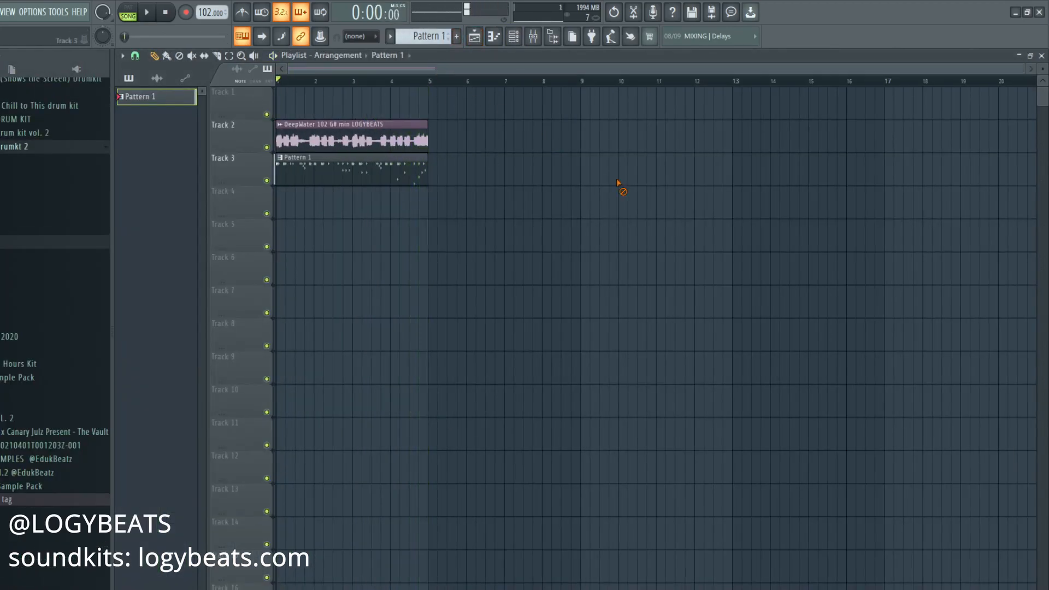
{"action": "left_click_drag", "start_coordinate": [327, 171], "coordinate": [307, 282]}
{"action": "right_click", "coordinate": [364, 138]}
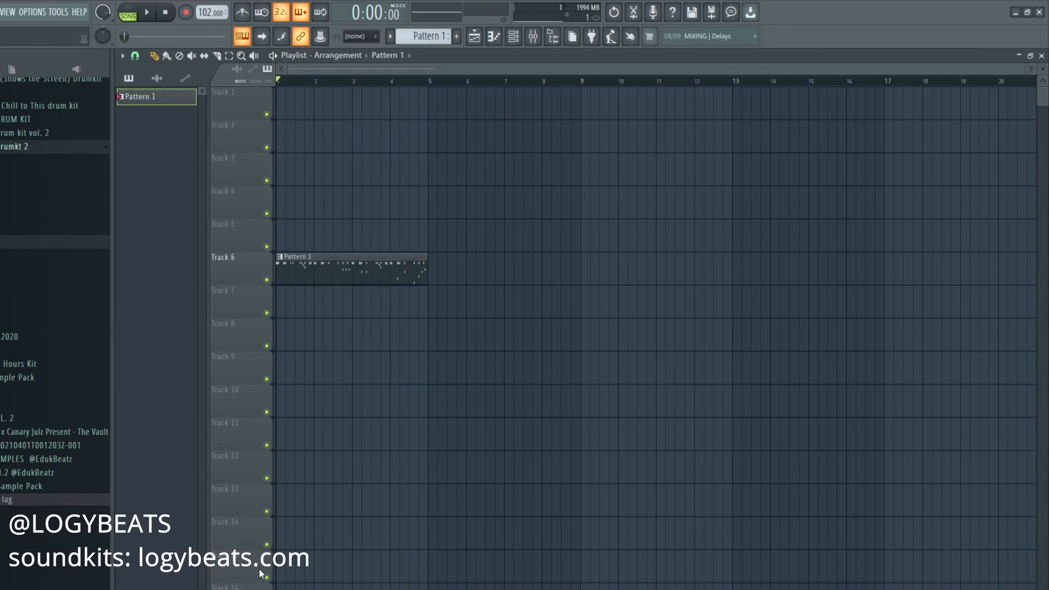
Open the DeepWater 102 G# min stems folder in File Explorer and bring its audio files into the playlist
{"action": "key", "text": "alt+Tab"}
{"action": "left_click", "coordinate": [291, 362]}
{"action": "double_click", "coordinate": [135, 223]}
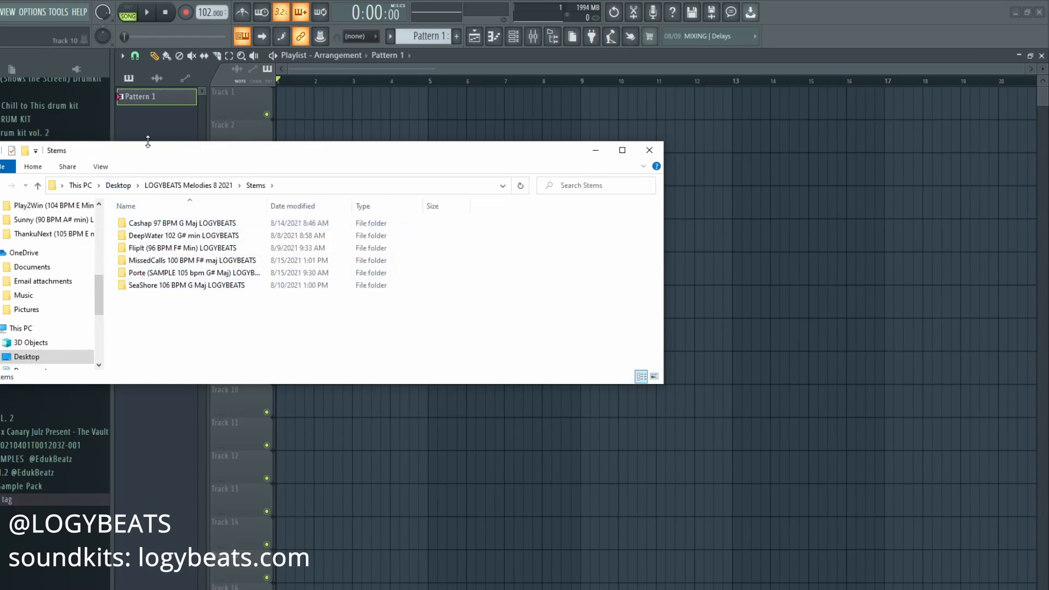
{"action": "left_click", "coordinate": [157, 78]}
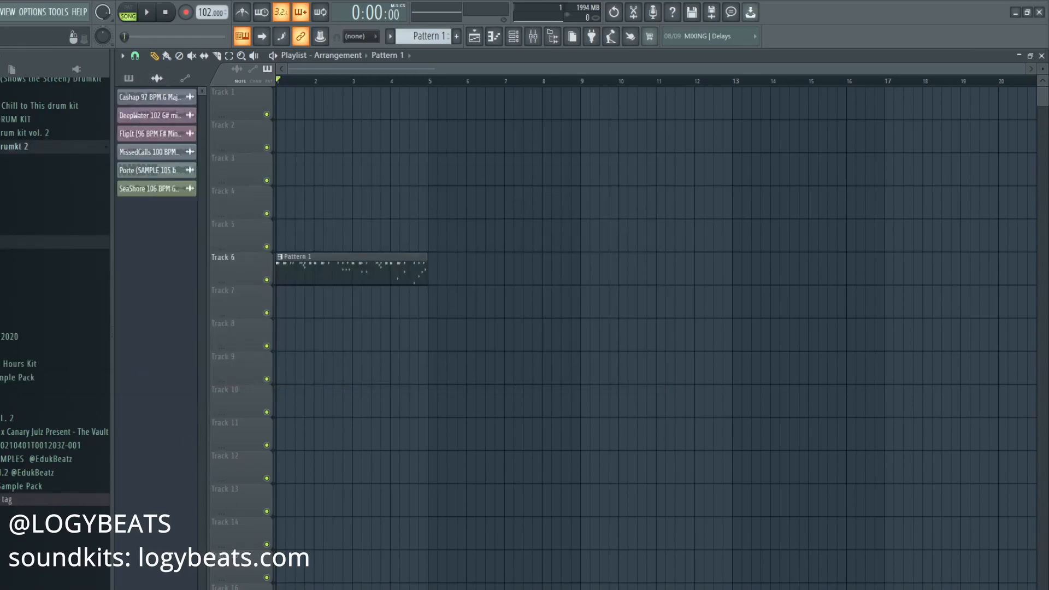
{"action": "key", "text": "alt+Tab"}
{"action": "double_click", "coordinate": [148, 235]}
{"action": "left_click_drag", "start_coordinate": [156, 330], "coordinate": [764, 191]}
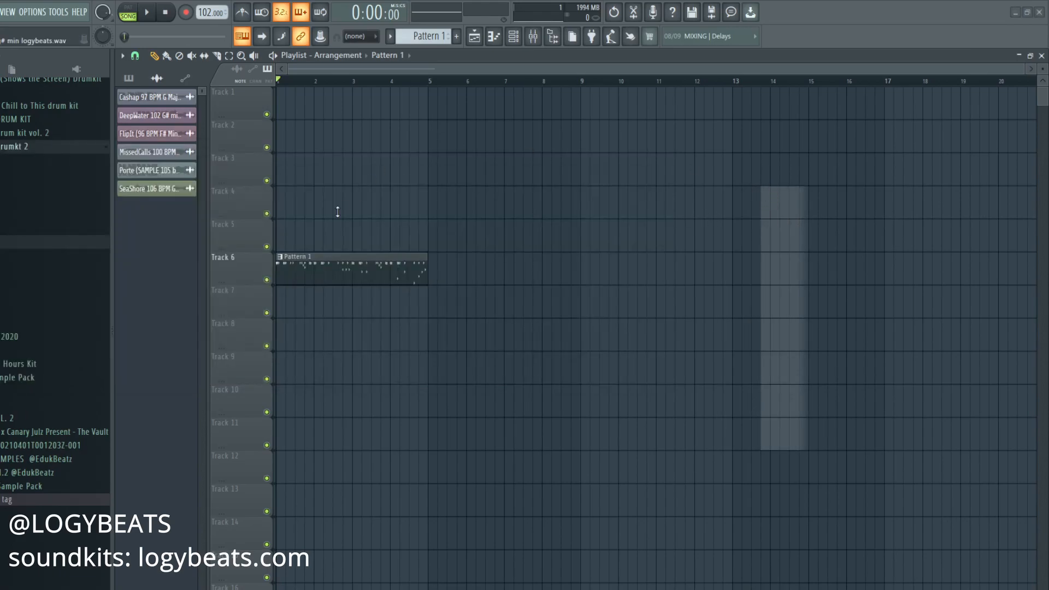
Arrange the seven stems from bar 1 on Tracks 1 to 7 above Pattern 1 on Track 8, removing the full DeepWater clip
{"action": "left_click_drag", "start_coordinate": [350, 264], "coordinate": [351, 397]}
{"action": "left_click_drag", "start_coordinate": [825, 474], "coordinate": [306, 71]}
{"action": "left_click", "coordinate": [679, 212], "text": "ctrl"}
{"action": "right_click", "coordinate": [465, 337]}
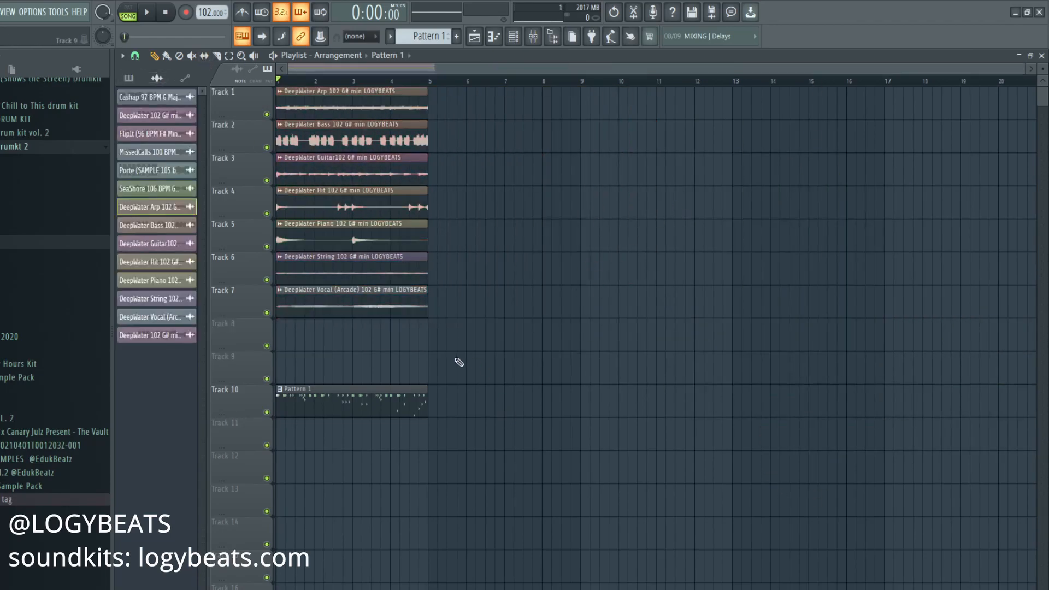
{"action": "left_click_drag", "start_coordinate": [372, 407], "coordinate": [372, 341]}
Play the stems with the drums and check the DeepWater Arp clip's channel settings
{"action": "key", "text": "space"}
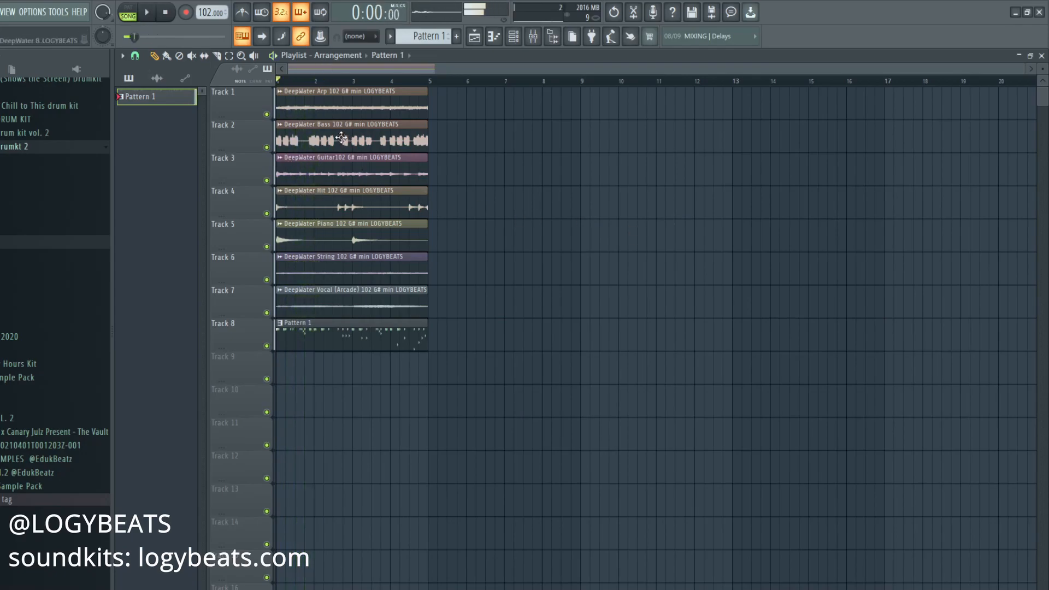
{"action": "key", "text": "space"}
{"action": "double_click", "coordinate": [333, 101]}
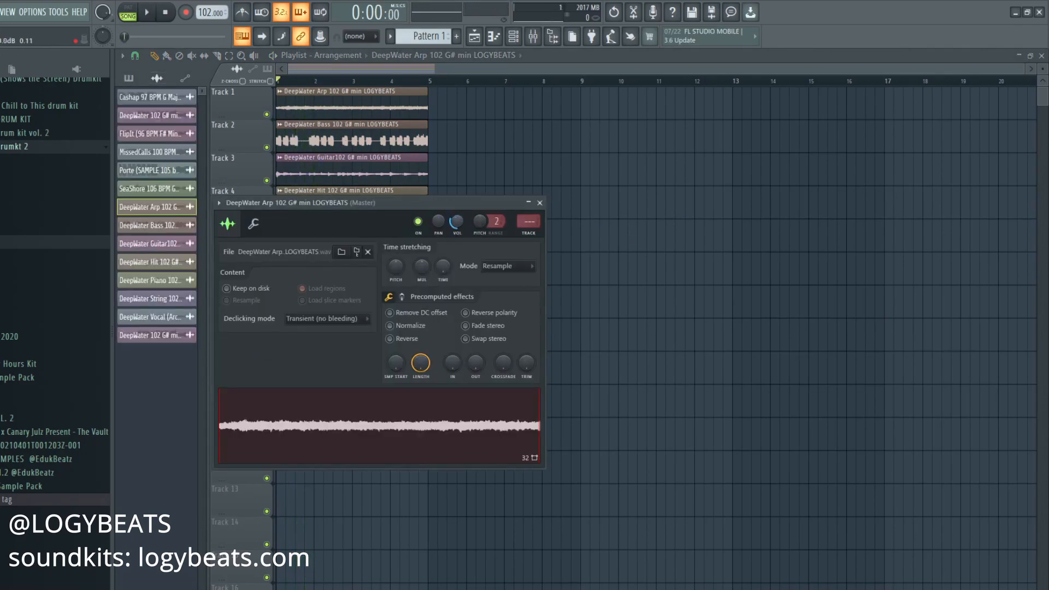
{"action": "key", "text": "Escape"}
{"action": "key", "text": "space"}
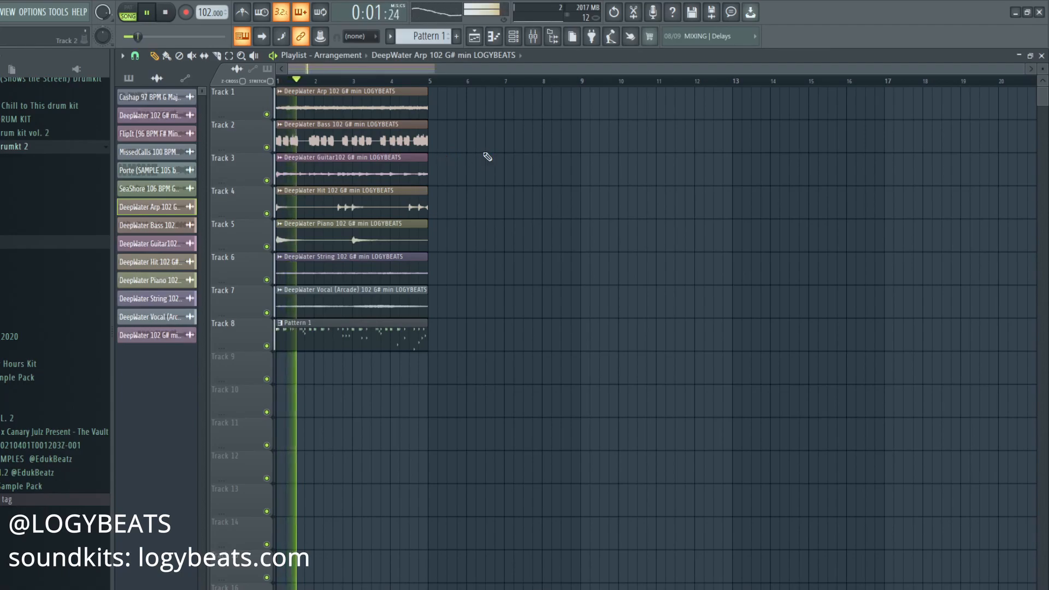
Duplicate all stem clips and the Pattern 1 clip three times so the arrangement fills 16 bars
{"action": "left_click_drag", "start_coordinate": [429, 356], "coordinate": [276, 87]}
{"action": "key", "text": "ctrl+b"}
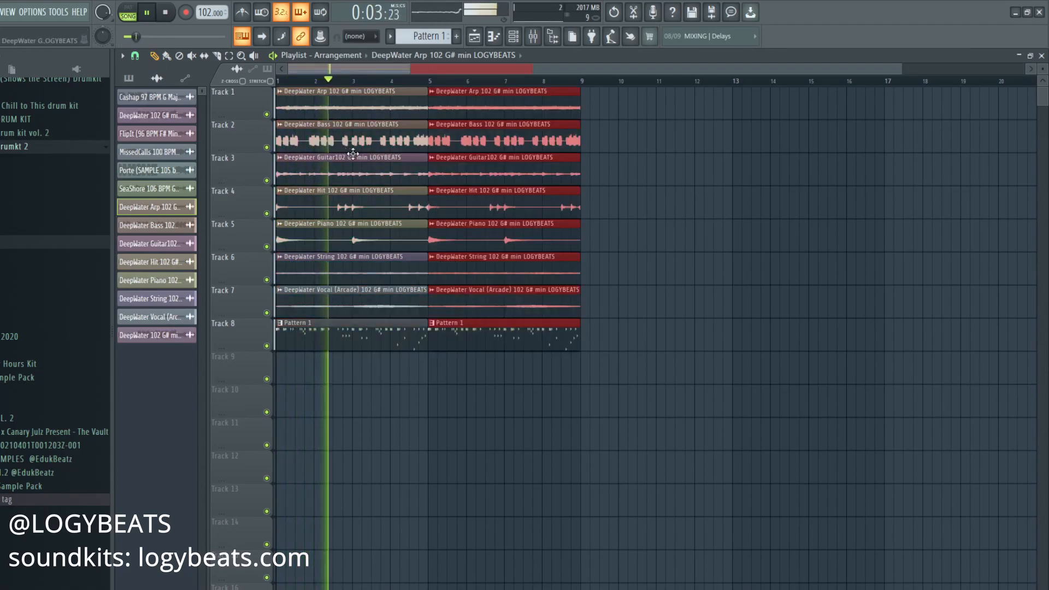
{"action": "key", "text": "ctrl+b"}
{"action": "key", "text": "ctrl+b"}
Stop playback and delete the Pattern 1 clips from Track 8 and the vocal clips from Track 7
{"action": "key", "text": "space"}
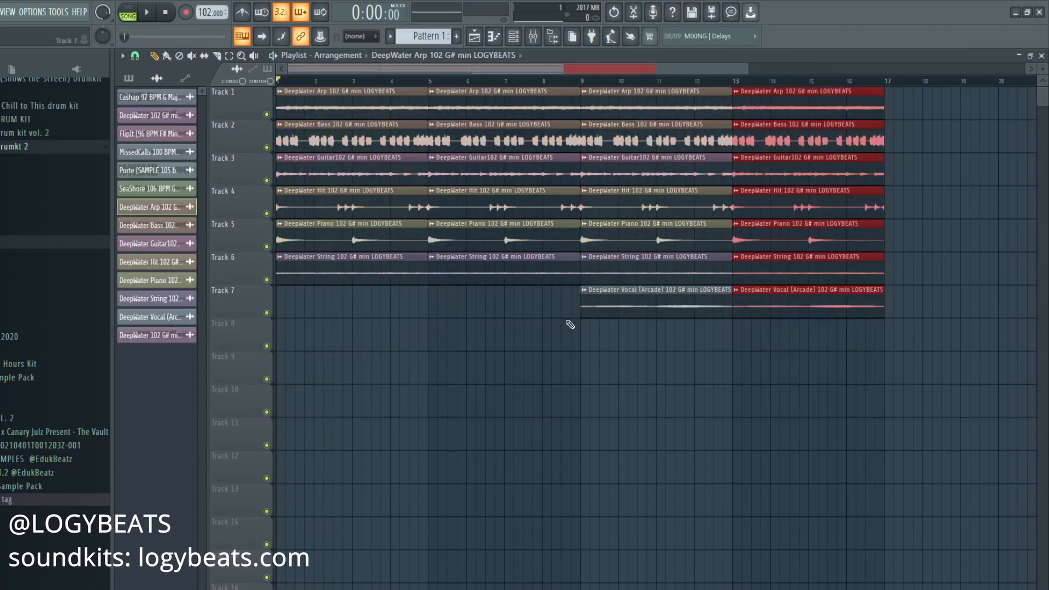
{"action": "right_click", "coordinate": [651, 310]}
{"action": "right_click", "coordinate": [820, 307]}
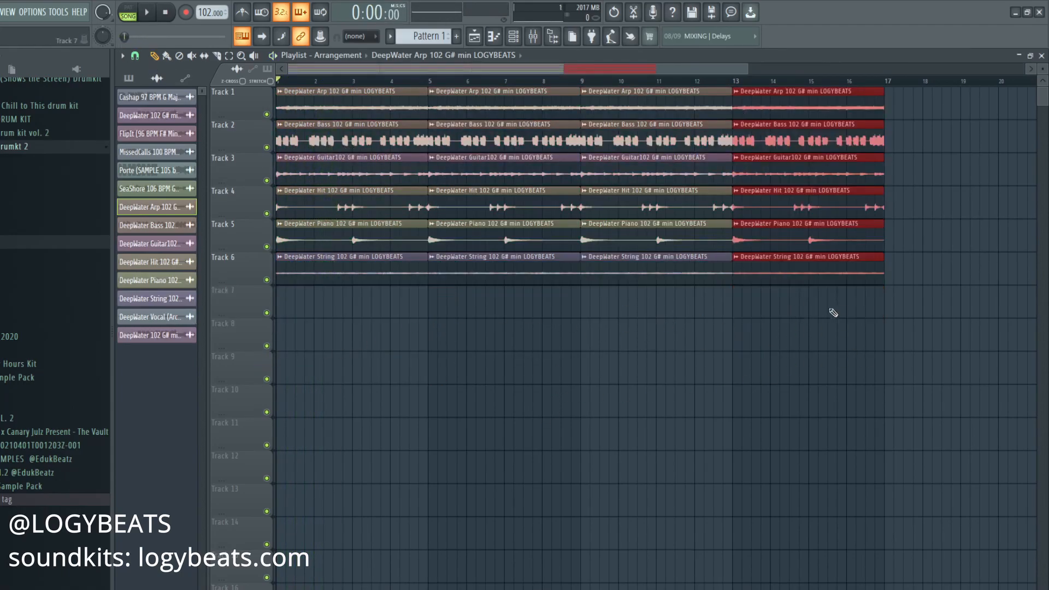
{"action": "left_click", "coordinate": [632, 12]}
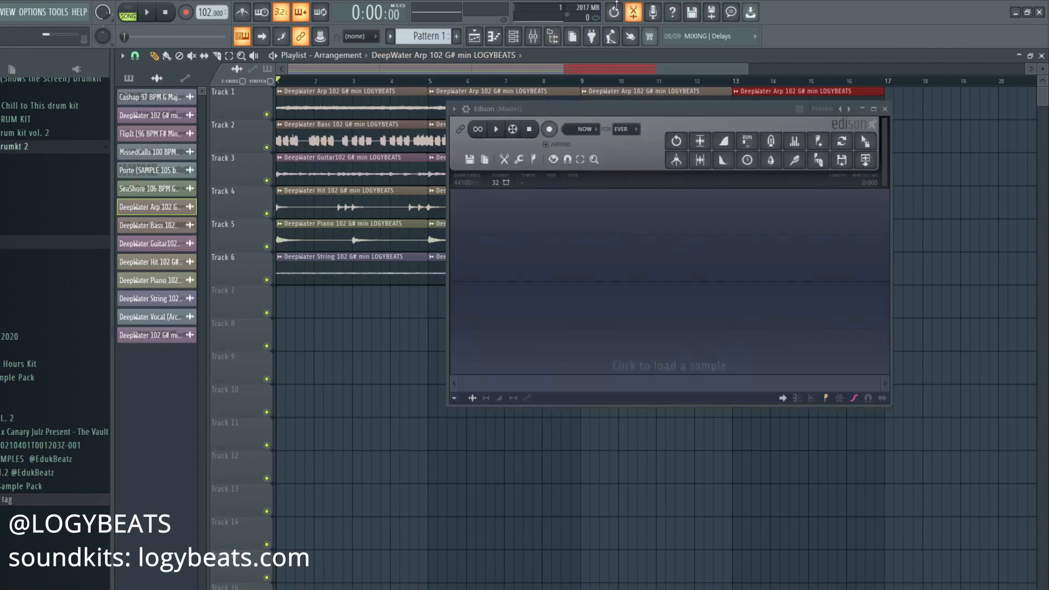
{"action": "left_click", "coordinate": [886, 110]}
{"action": "left_click", "coordinate": [610, 36]}
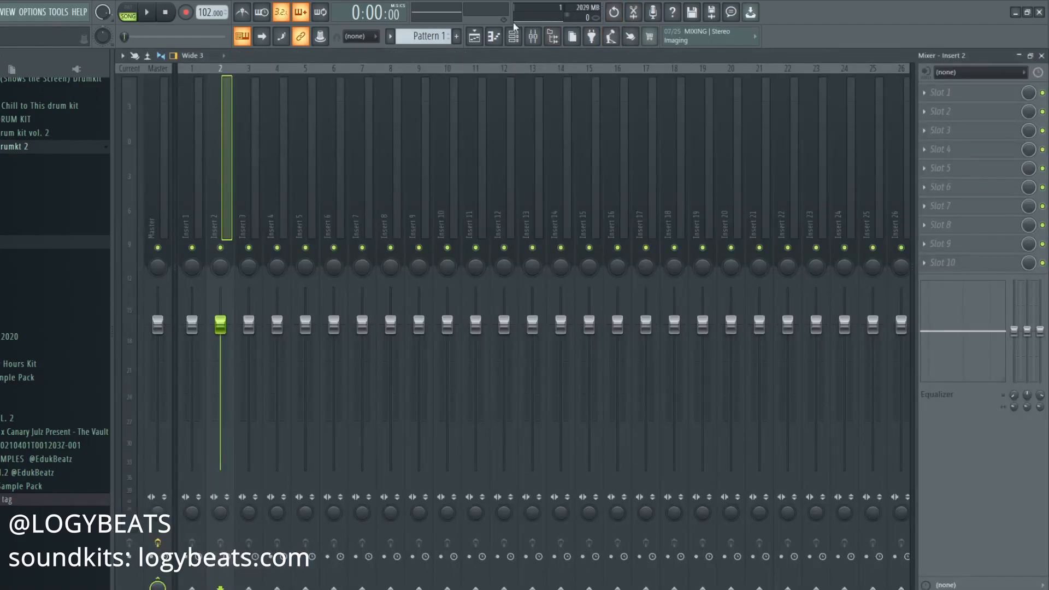
Place the DeepWater Vocal clip on Track 7 of the playlist at bars 9 and 13
{"action": "left_click", "coordinate": [475, 39]}
{"action": "left_click_drag", "start_coordinate": [136, 319], "coordinate": [587, 311]}
{"action": "left_click", "coordinate": [738, 310]}
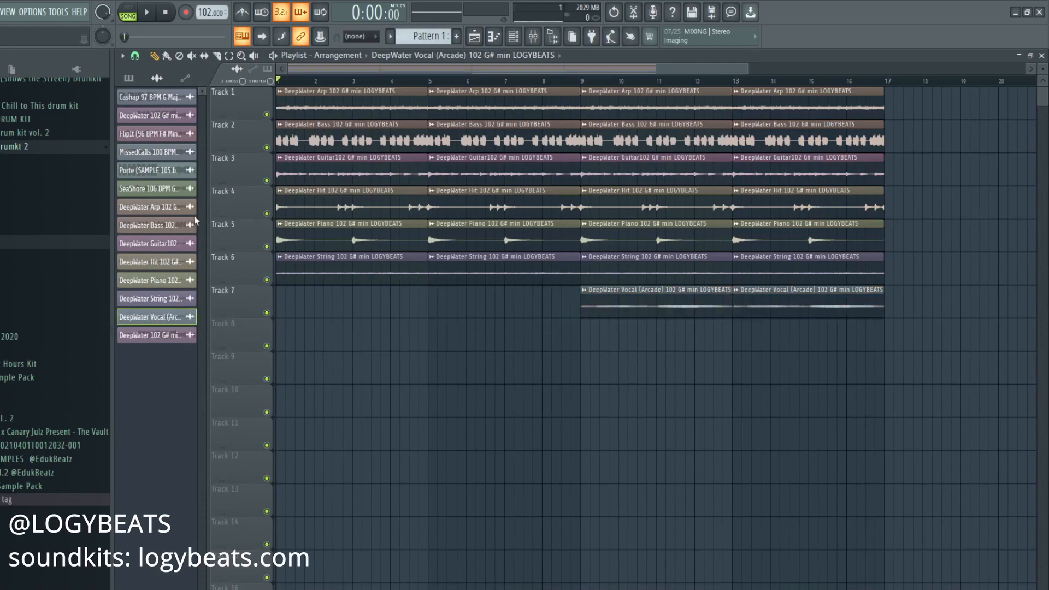
{"action": "left_click", "coordinate": [77, 12]}
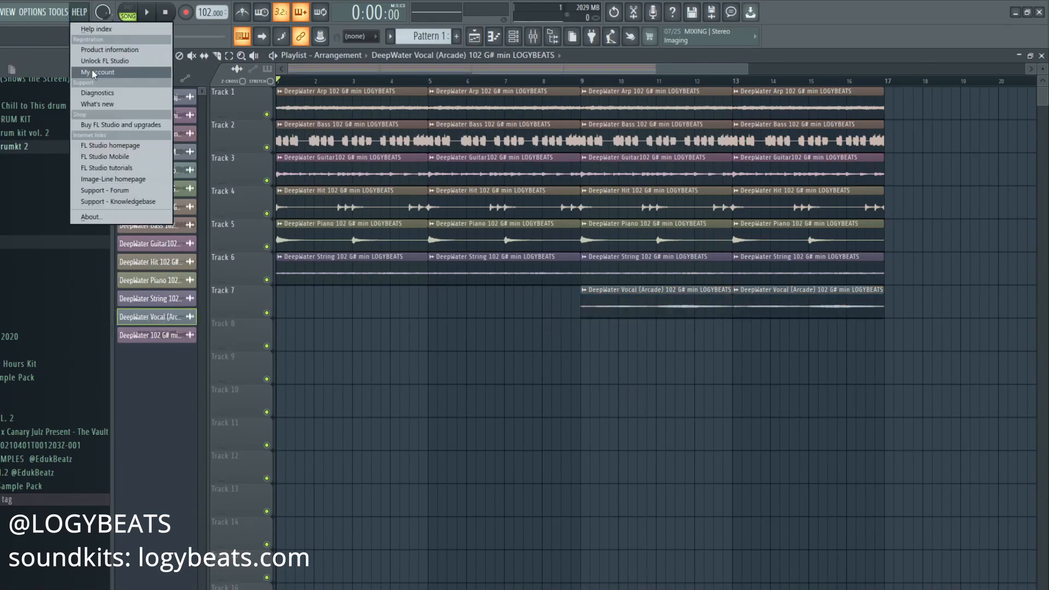
{"action": "mouse_move", "coordinate": [60, 11]}
{"action": "mouse_move", "coordinate": [67, 56]}
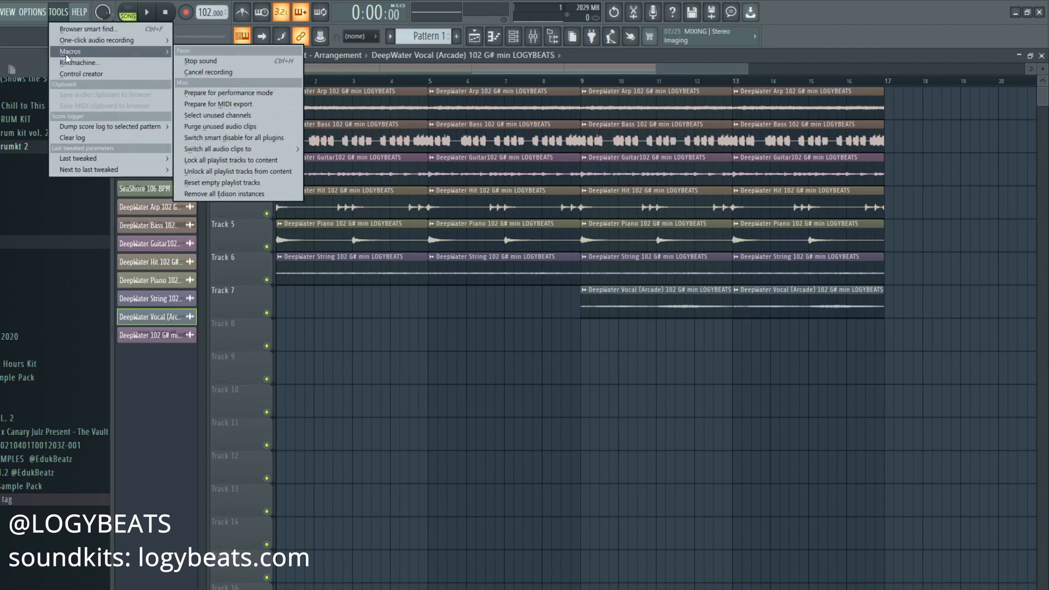
{"action": "left_click", "coordinate": [474, 394]}
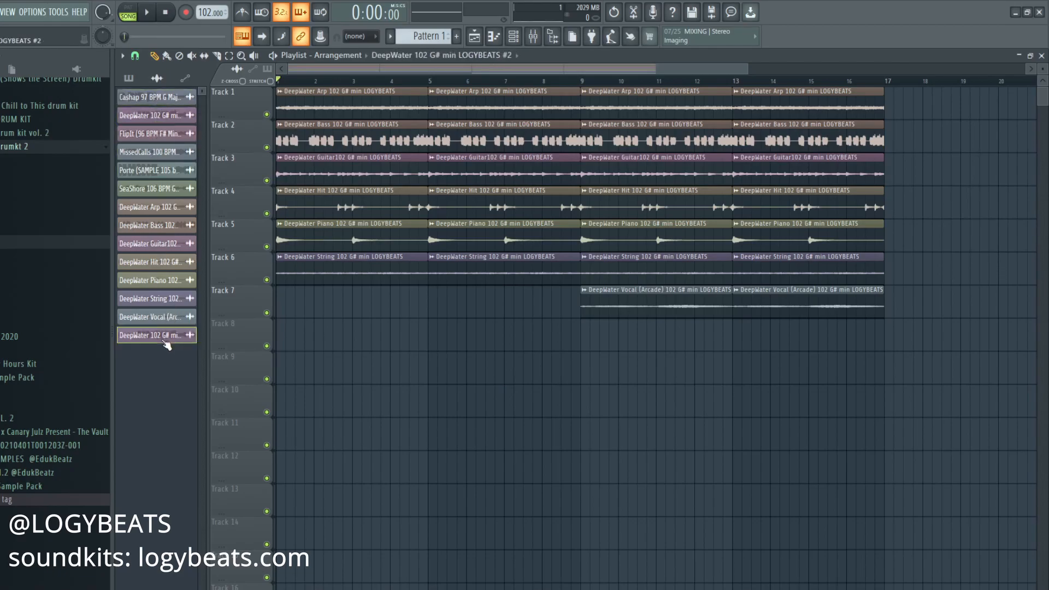
Purge all unused audio clips from the project
{"action": "left_click", "coordinate": [59, 12]}
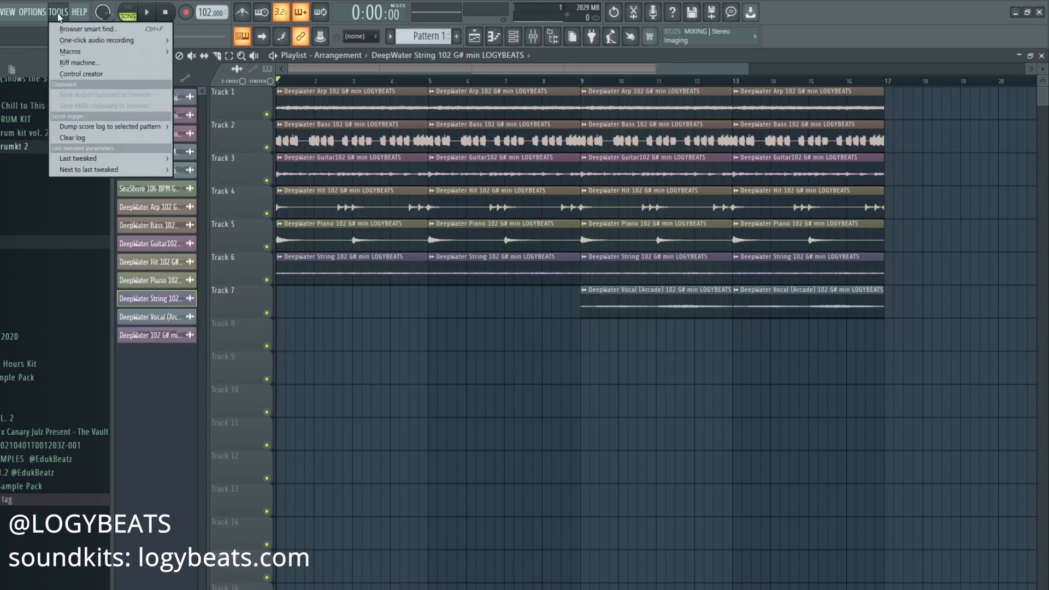
{"action": "mouse_move", "coordinate": [86, 54]}
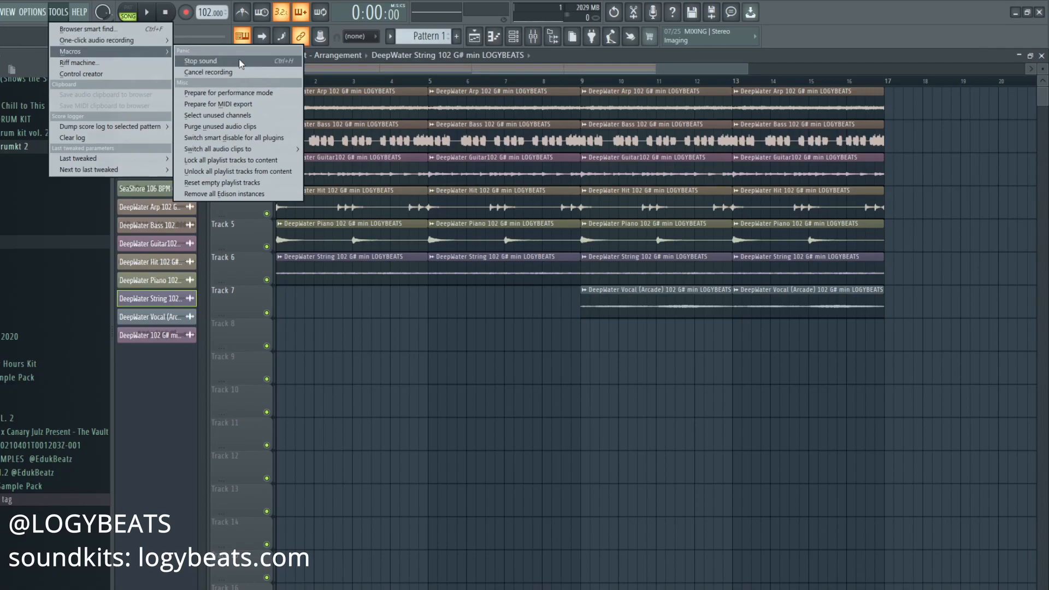
{"action": "left_click", "coordinate": [234, 127]}
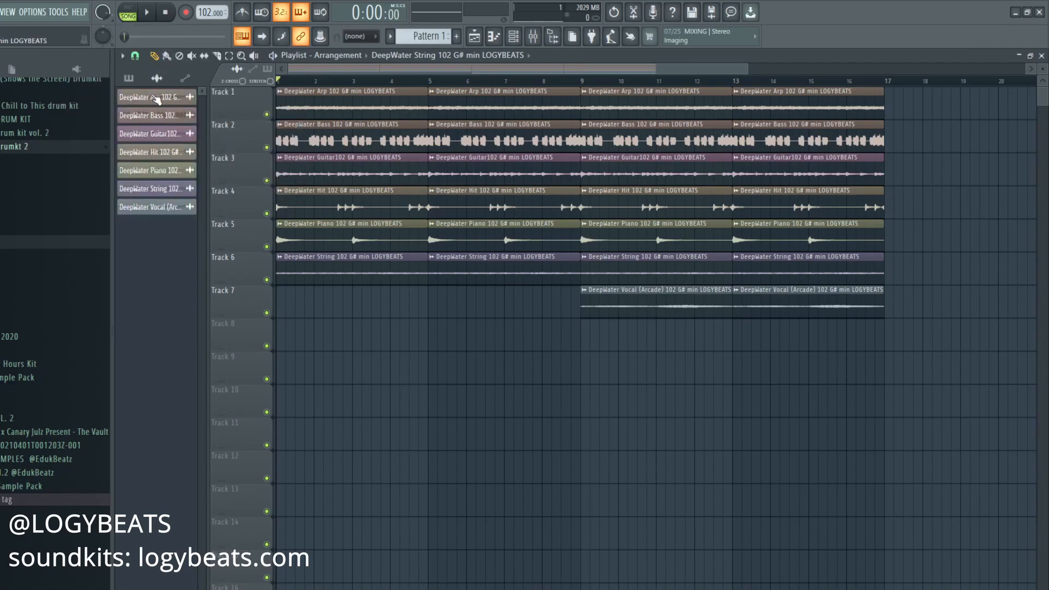
Delete the stem clips from bars 9 to 16, keeping only the vocal clip at bar 13
{"action": "scroll", "coordinate": [462, 89], "scroll_direction": "down", "scroll_amount": 2}
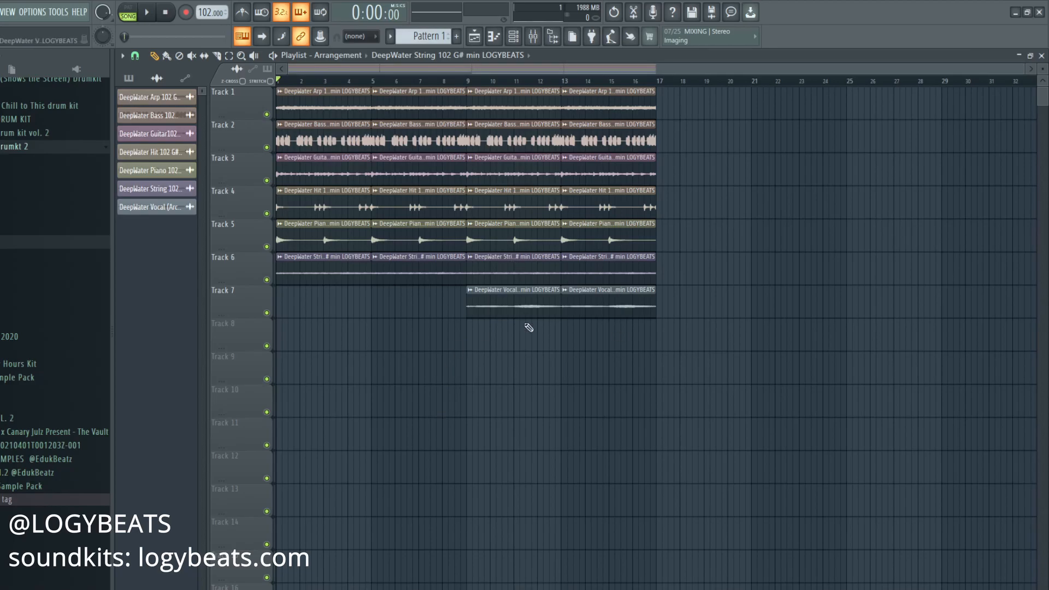
{"action": "scroll", "coordinate": [323, 77], "scroll_direction": "up", "scroll_amount": 1}
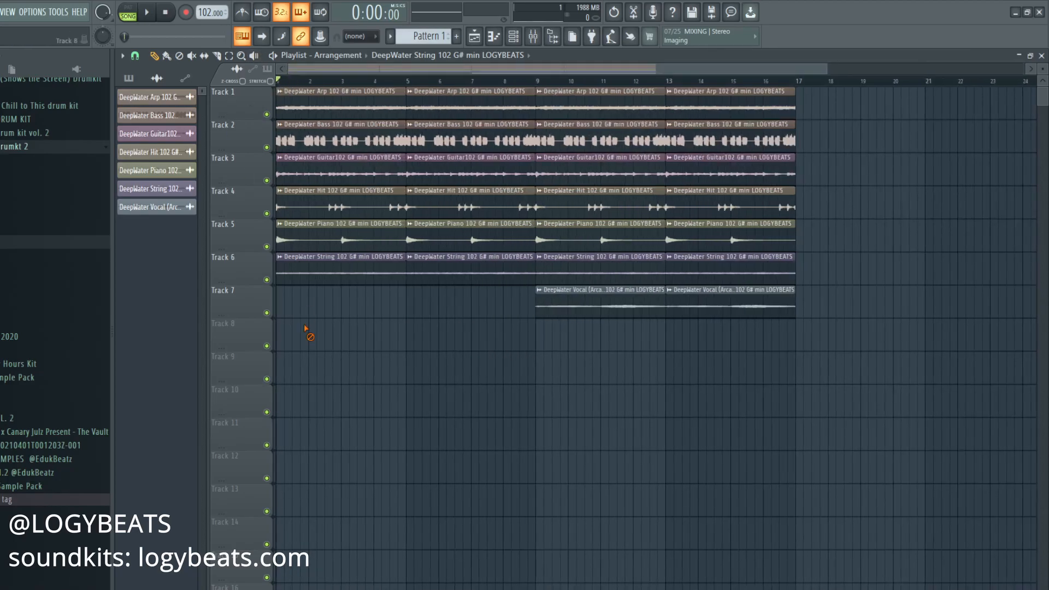
{"action": "right_click", "coordinate": [631, 306]}
{"action": "right_click", "coordinate": [644, 102]}
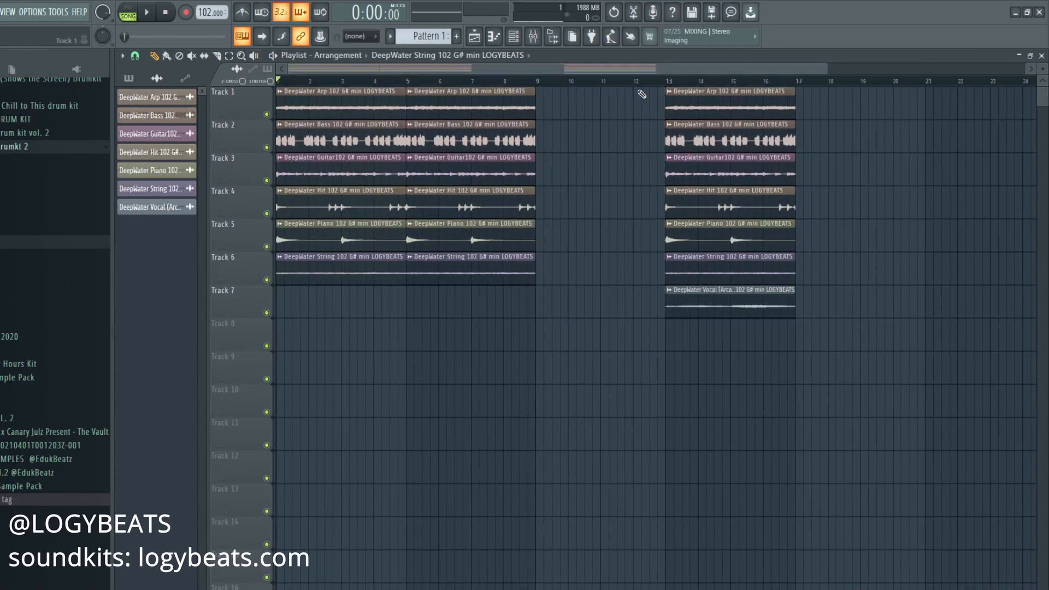
{"action": "right_click", "coordinate": [702, 104]}
Move the vocal clip to bar 1, repeat it at bar 5, and duplicate the eight-bar arrangement to bar 9
{"action": "left_click_drag", "start_coordinate": [700, 301], "coordinate": [310, 302]}
{"action": "key", "text": "ctrl+b"}
{"action": "key", "text": "ctrl+a"}
{"action": "key", "text": "ctrl+b"}
Place Pattern 1 clips on Track 8 at bars 1 and 5, and delete all clips from bar 9 onward
{"action": "left_click", "coordinate": [427, 36]}
{"action": "left_click", "coordinate": [305, 351]}
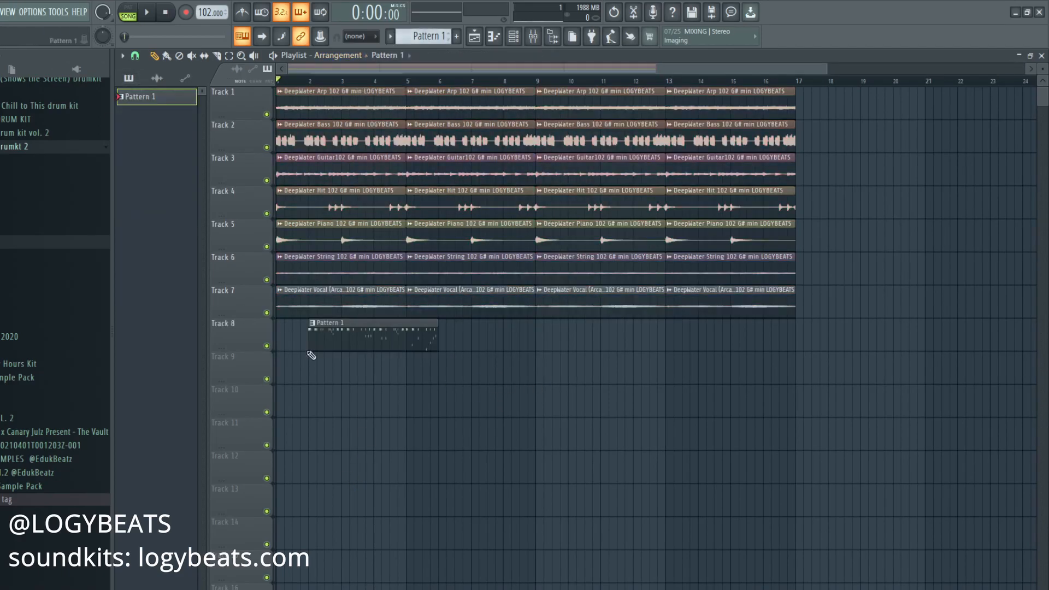
{"action": "right_click", "coordinate": [628, 305]}
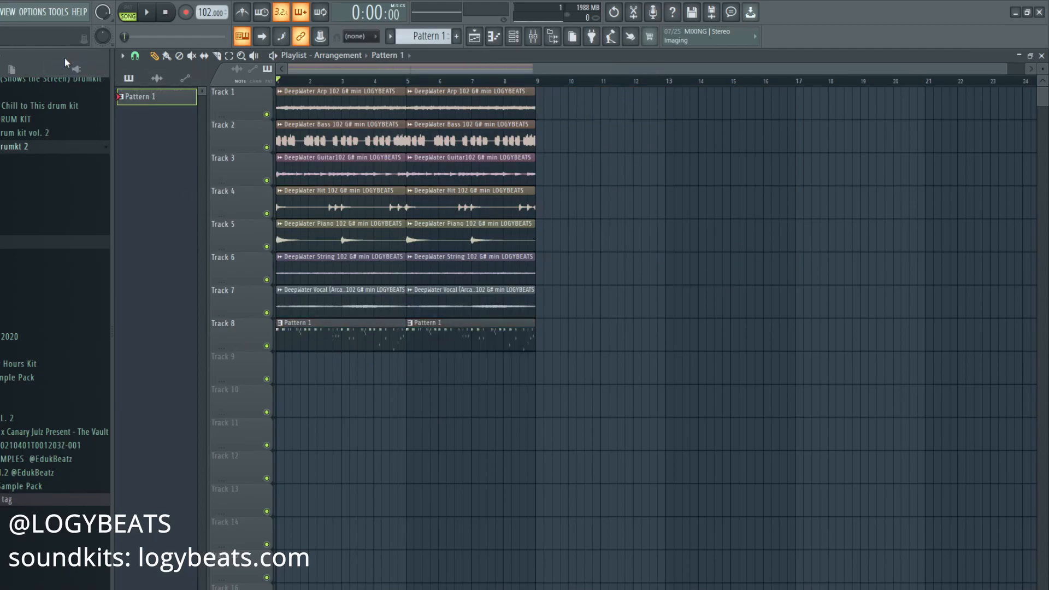
Split Pattern 1 by channel and delete its old clips from Track 8
{"action": "left_click", "coordinate": [3, 11]}
{"action": "left_click", "coordinate": [41, 202]}
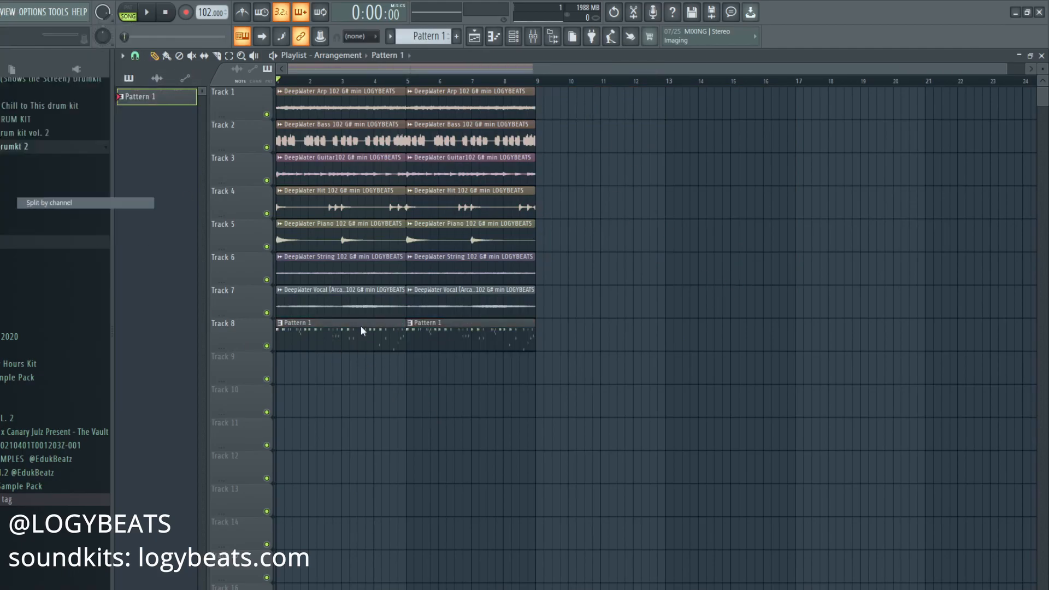
{"action": "right_click", "coordinate": [450, 351]}
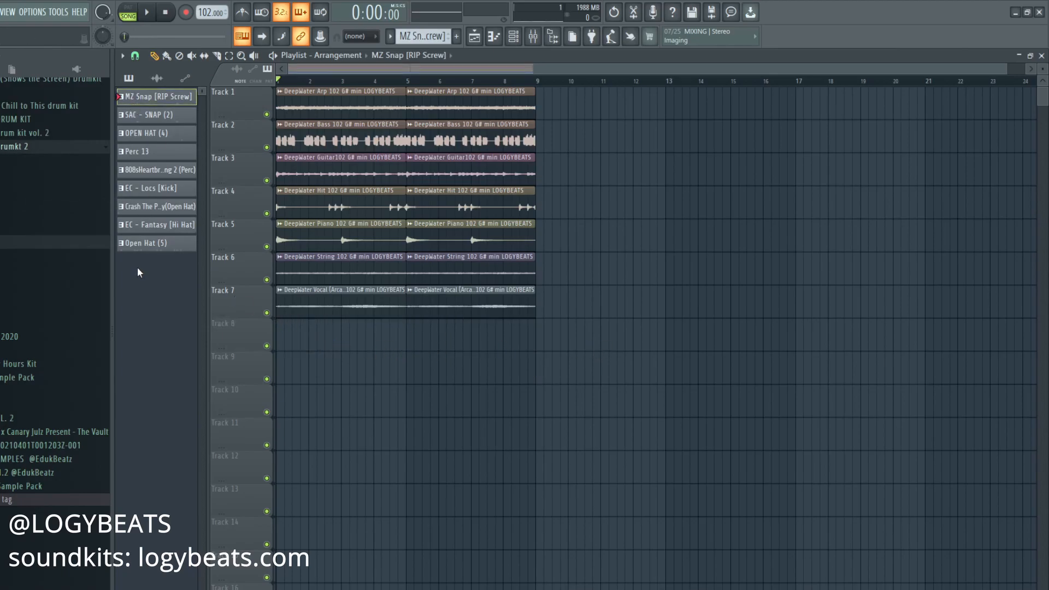
Place the nine split drum patterns at bar 1 on Tracks 8 to 16 and extend the shorter open hat clips to four bars
{"action": "left_click_drag", "start_coordinate": [135, 252], "coordinate": [372, 344]}
{"action": "scroll", "coordinate": [316, 319], "scroll_direction": "down", "scroll_amount": 1}
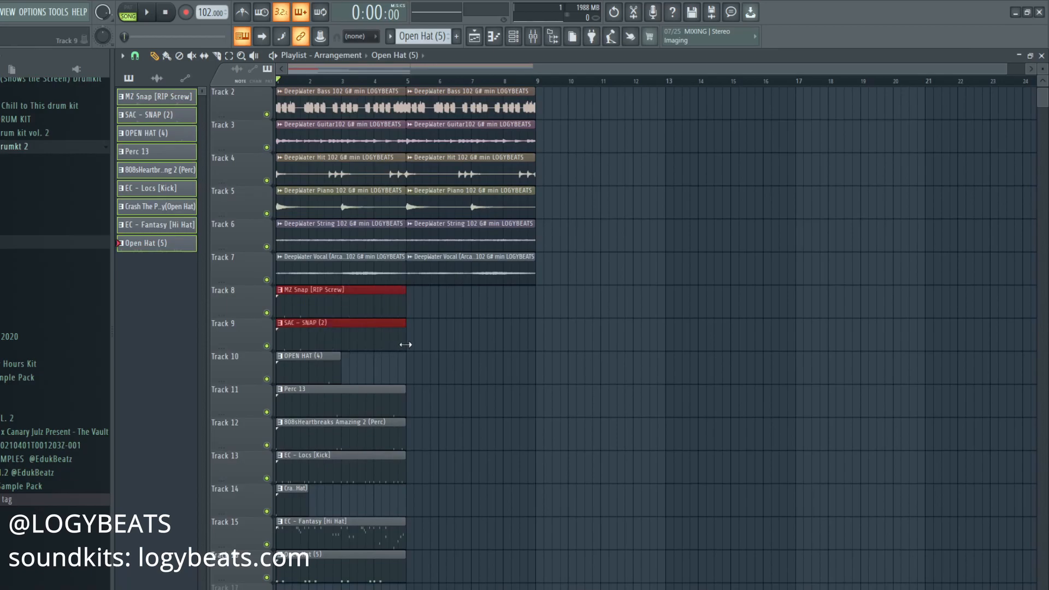
{"action": "scroll", "coordinate": [284, 430], "scroll_direction": "down", "scroll_amount": 2}
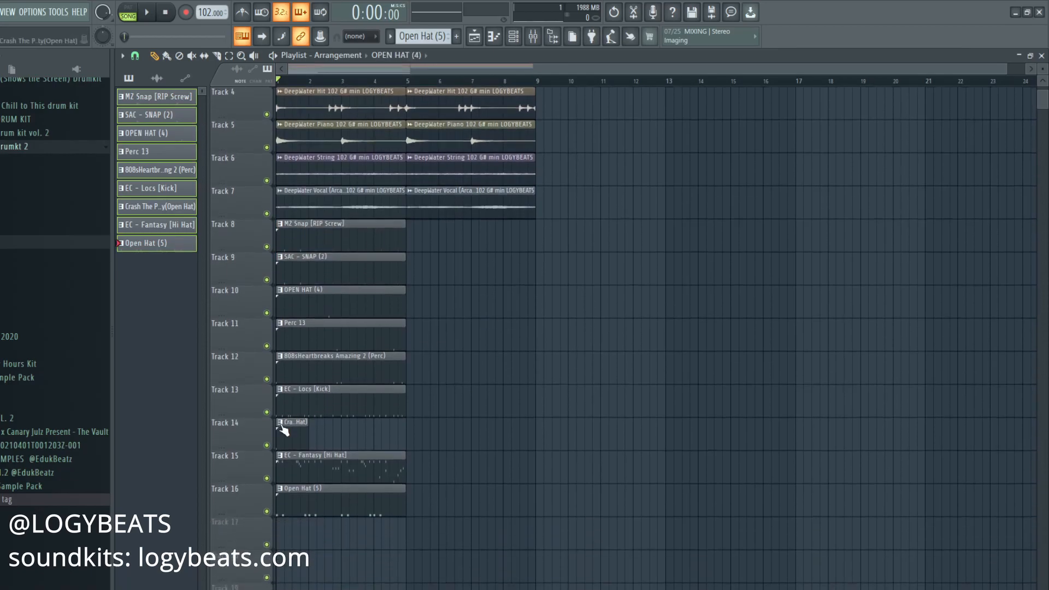
Duplicate the four-bar drum clips on Tracks 8 to 16 to bar 5 and clear the selection
{"action": "left_click_drag", "start_coordinate": [413, 503], "coordinate": [219, 239]}
{"action": "key", "text": "ctrl+b"}
{"action": "left_click", "coordinate": [590, 230], "text": "ctrl"}
Delete the drum clips in bars 1 to 4 on Tracks 8 to 16 and play the arrangement from the start
{"action": "scroll", "coordinate": [583, 315], "scroll_direction": "up", "scroll_amount": 2}
{"action": "left_click_drag", "start_coordinate": [319, 302], "coordinate": [333, 566]}
{"action": "scroll", "coordinate": [746, 453], "scroll_direction": "up", "scroll_amount": 1}
{"action": "key", "text": "space"}
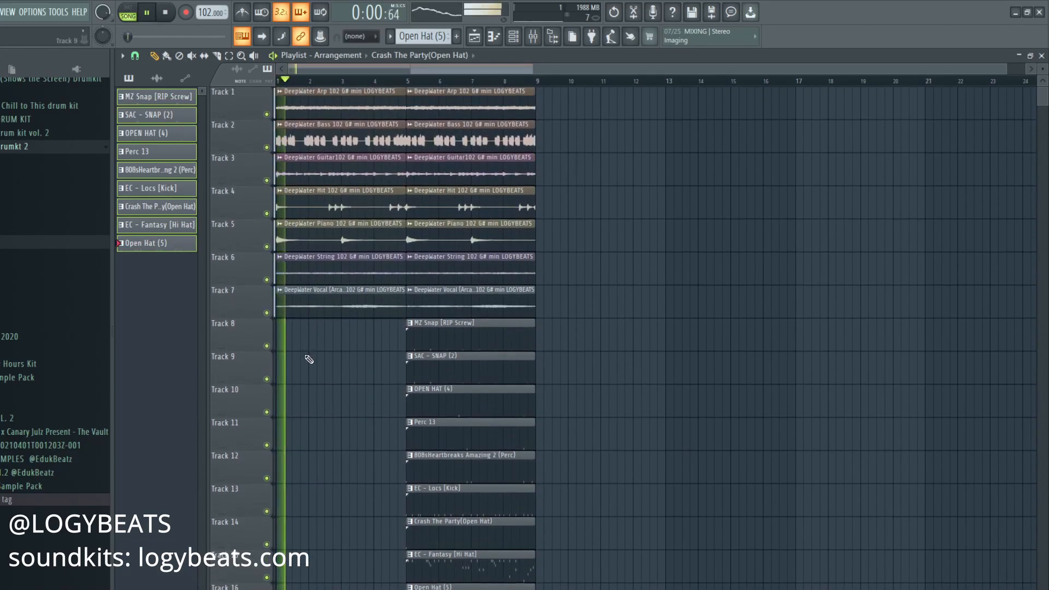
Place the MZ Snap [RIP Screw] and SAC - SNAP (2) patterns at bar 1 on Tracks 8 and 9 during playback
{"action": "key", "text": "space"}
{"action": "left_click", "coordinate": [421, 343]}
{"action": "left_click", "coordinate": [287, 342]}
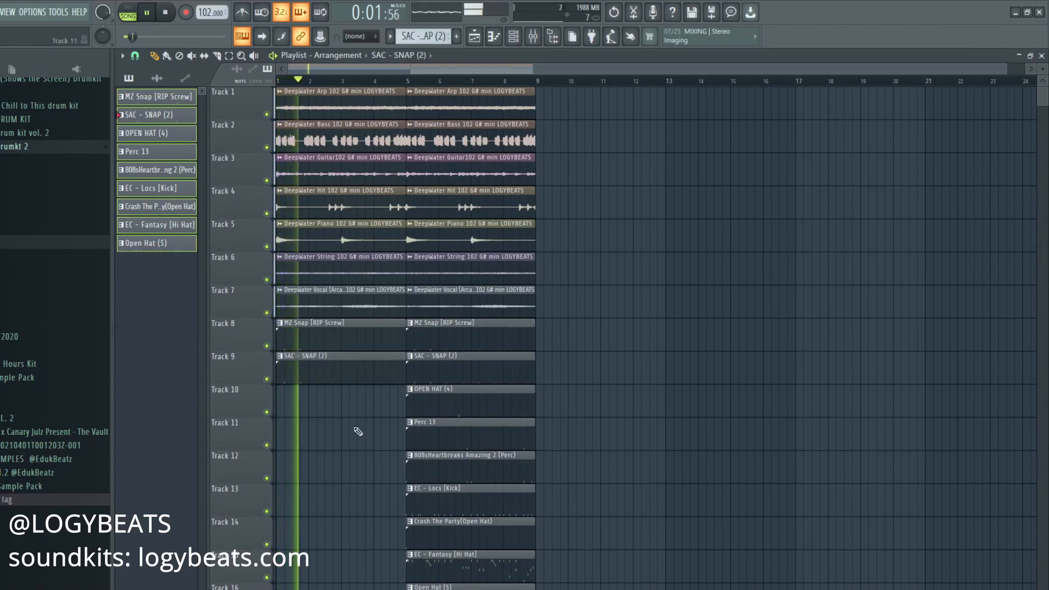
Stop playback and route the seven DeepWater audio channels to consecutive mixer tracks starting from Insert 1
{"action": "left_click", "coordinate": [513, 37]}
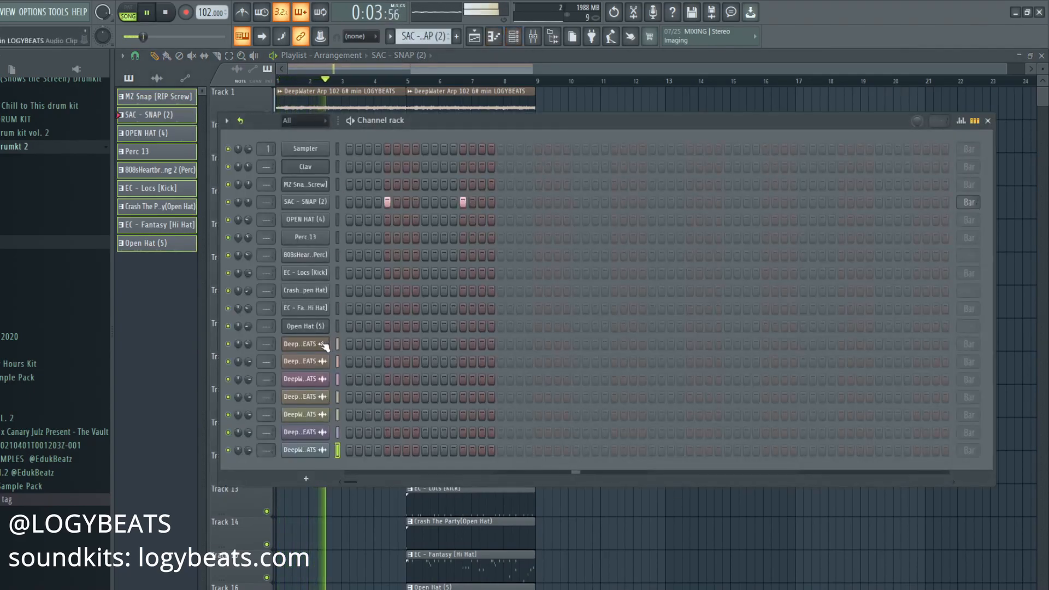
{"action": "key", "text": "space"}
{"action": "left_click_drag", "start_coordinate": [338, 344], "coordinate": [350, 462]}
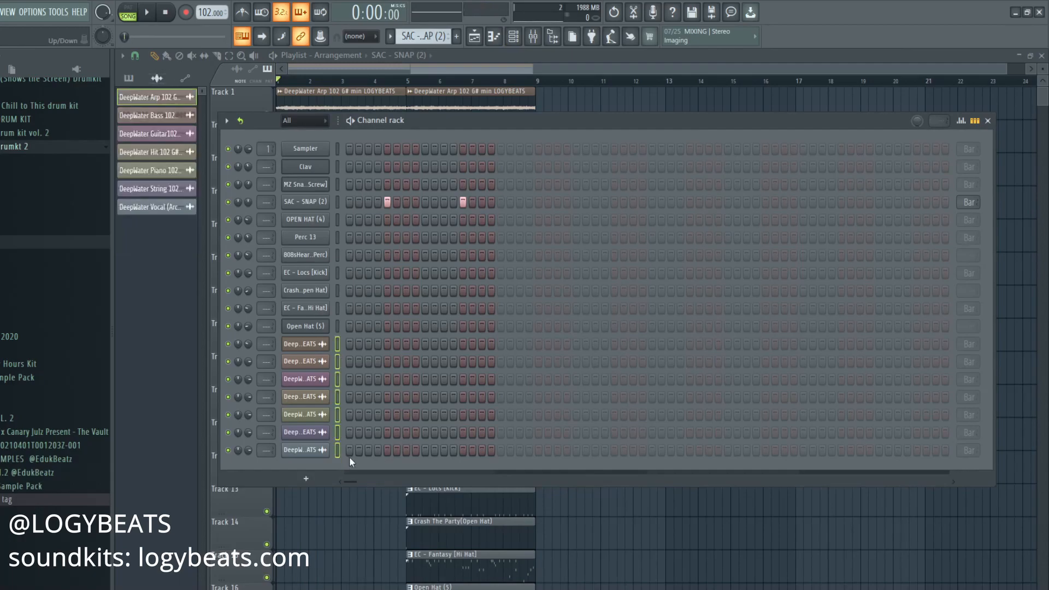
{"action": "left_click", "coordinate": [548, 37]}
{"action": "left_click", "coordinate": [125, 220]}
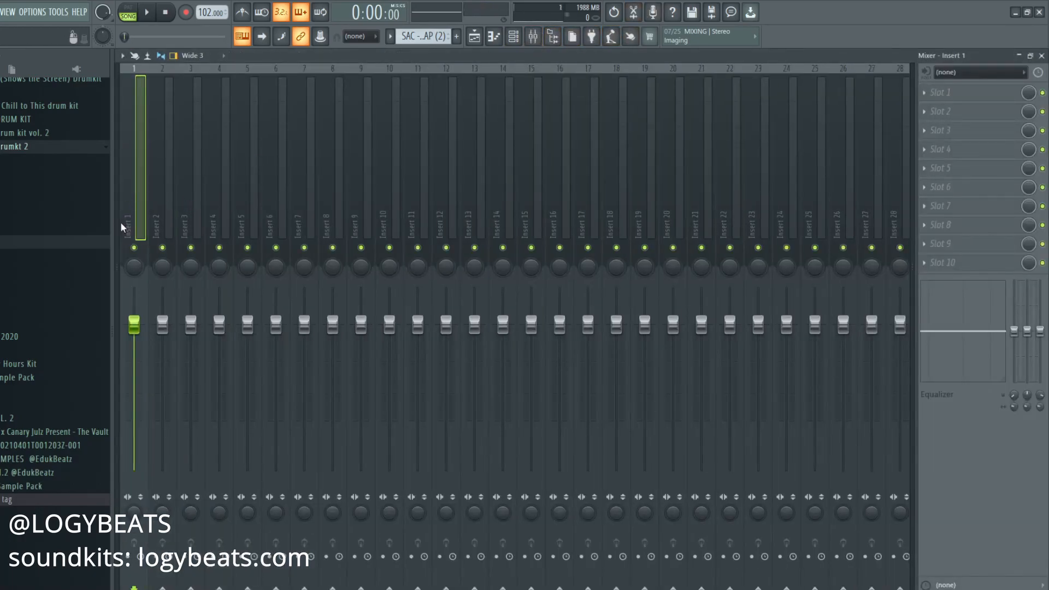
{"action": "right_click", "coordinate": [179, 208]}
{"action": "mouse_move", "coordinate": [236, 188]}
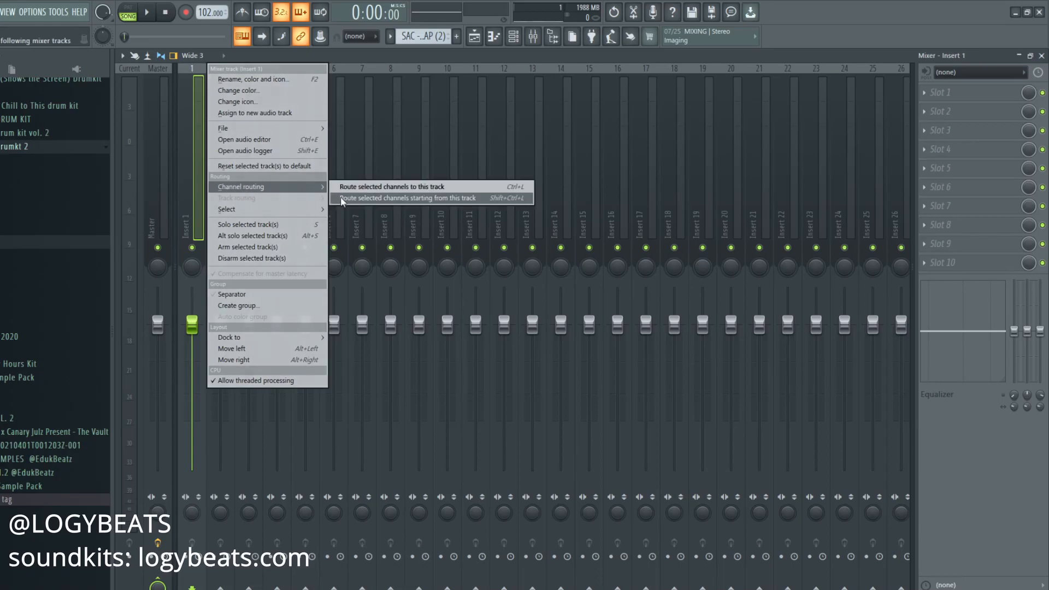
{"action": "left_click", "coordinate": [383, 200]}
Lower the volume of the seven DeepWater mixer tracks together to about -4.3 dB and start playback
{"action": "left_click_drag", "start_coordinate": [201, 232], "coordinate": [318, 220]}
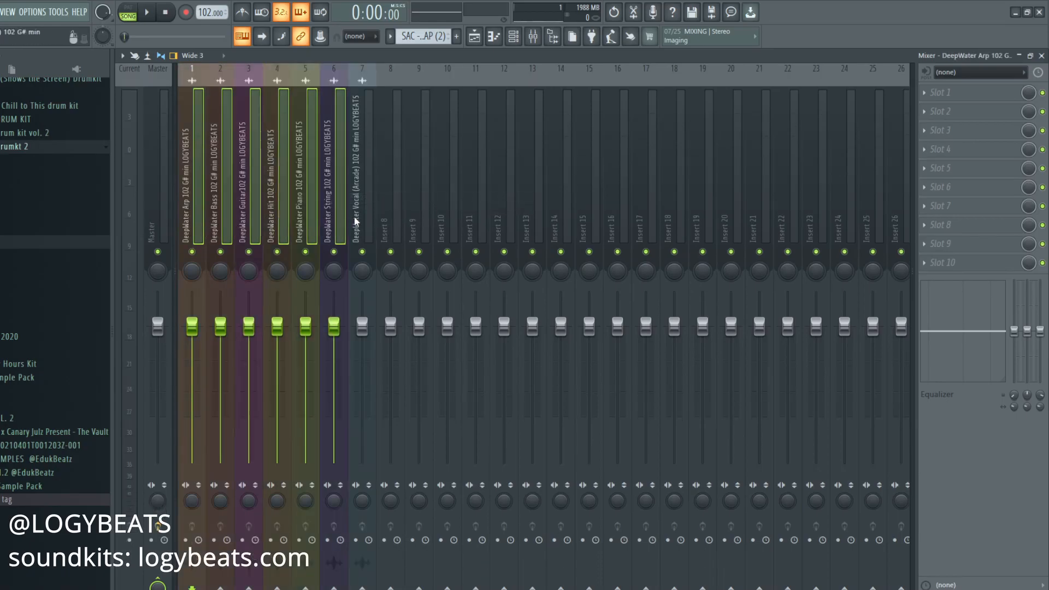
{"action": "left_click_drag", "start_coordinate": [362, 351], "coordinate": [362, 351]}
{"action": "key", "text": "space"}
Adjust the bass track's stereo separation and fine-tune the individual stem levels, lowering the arp, guitar and hit faders further
{"action": "left_click_drag", "start_coordinate": [279, 218], "coordinate": [220, 219]}
{"action": "left_click", "coordinate": [186, 216]}
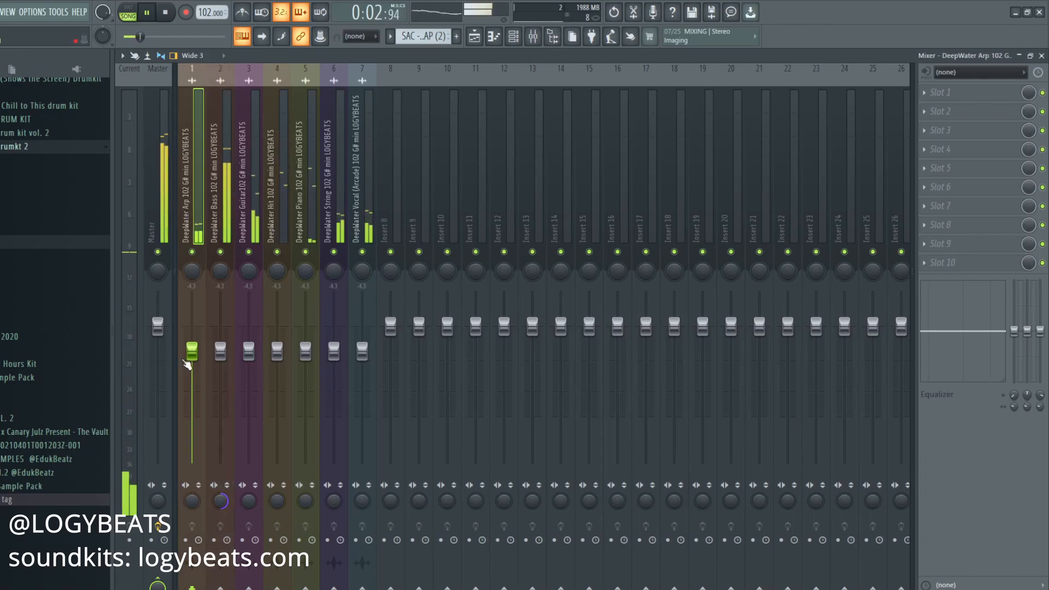
{"action": "left_click", "coordinate": [239, 306]}
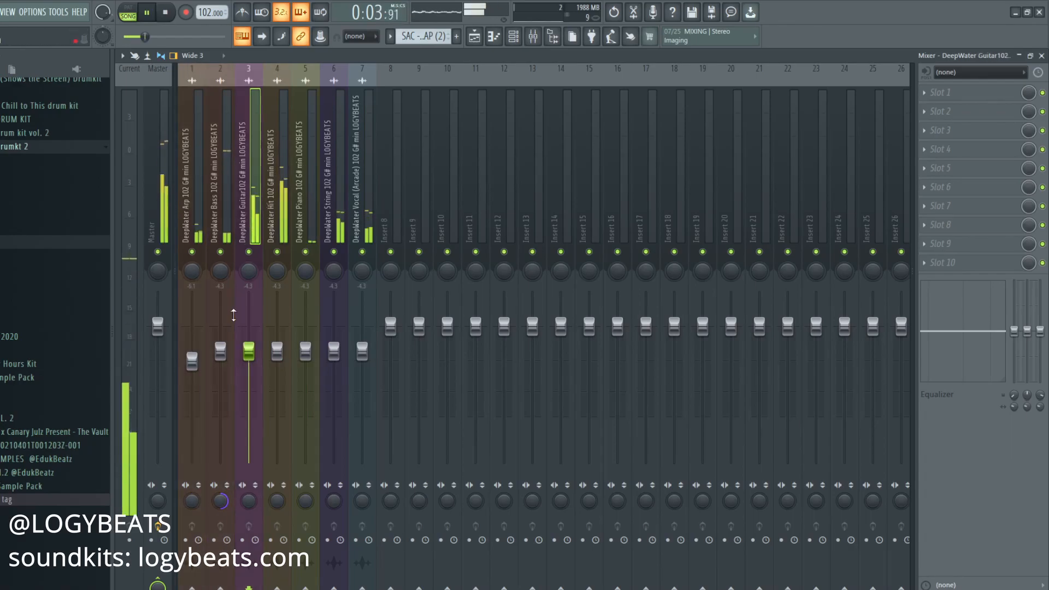
{"action": "left_click", "coordinate": [275, 216]}
{"action": "left_click", "coordinate": [302, 211]}
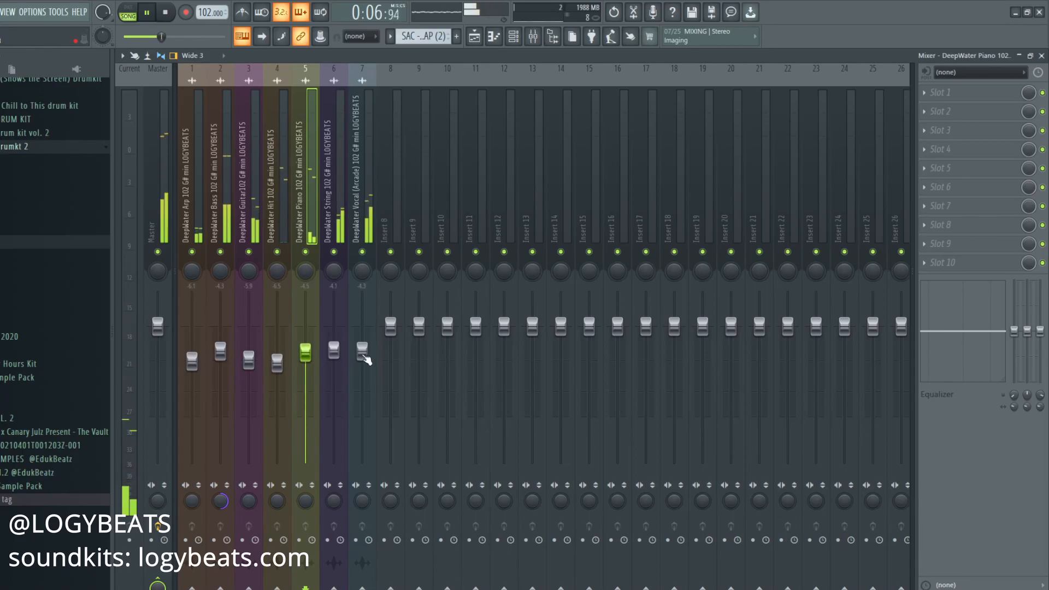
Duplicate the drum clips on Tracks 10 to 16 from bar 5 to bar 9 and delete the originals at bar 5
{"action": "left_click", "coordinate": [475, 36]}
{"action": "key", "text": "space"}
{"action": "scroll", "coordinate": [481, 246], "scroll_direction": "down", "scroll_amount": 4}
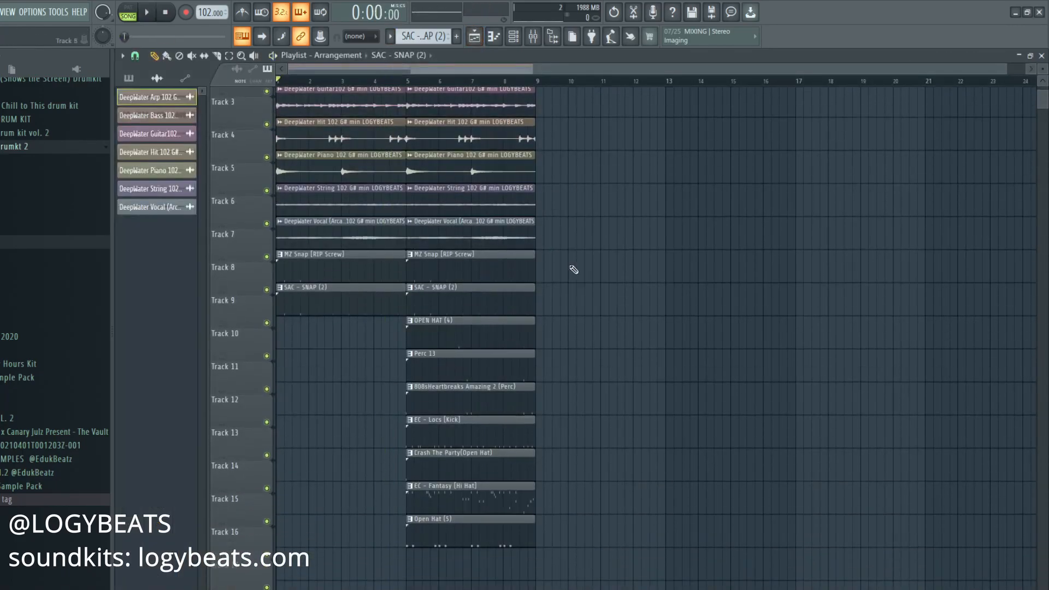
{"action": "left_click_drag", "start_coordinate": [518, 508], "coordinate": [441, 280]}
{"action": "key", "text": "ctrl+b"}
{"action": "right_click", "coordinate": [447, 277]}
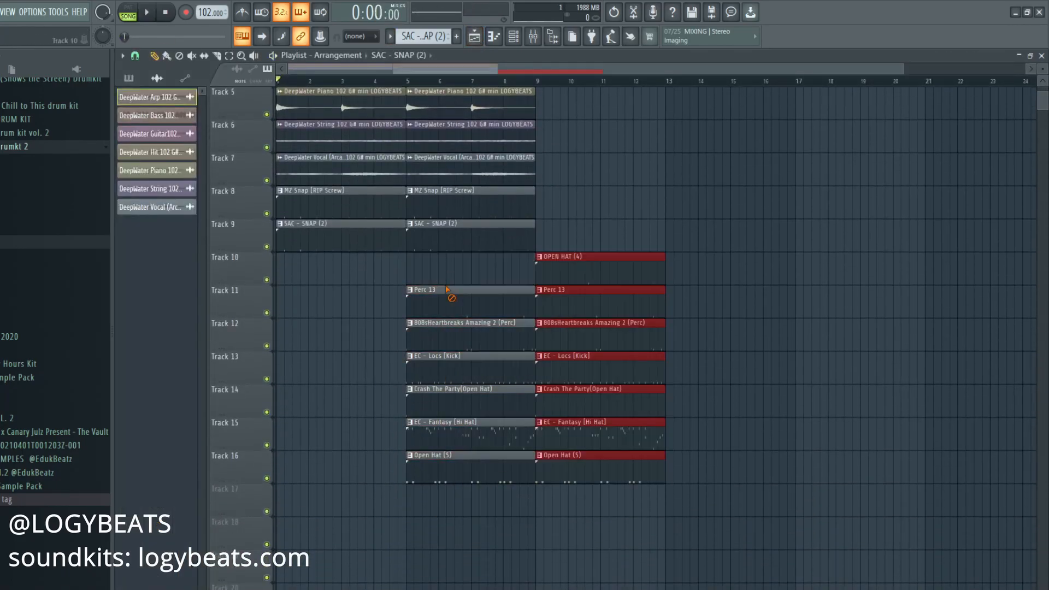
{"action": "left_click", "coordinate": [452, 425], "text": "ctrl"}
{"action": "scroll", "coordinate": [451, 422], "scroll_direction": "up", "scroll_amount": 3}
{"action": "scroll", "coordinate": [476, 421], "scroll_direction": "down", "scroll_amount": 2}
Place the EC - Fantasy [Hi Hat] pattern at bar 5 on Track 15 and delete the bar 1 snap clips on Tracks 8 and 9
{"action": "left_click", "coordinate": [568, 474]}
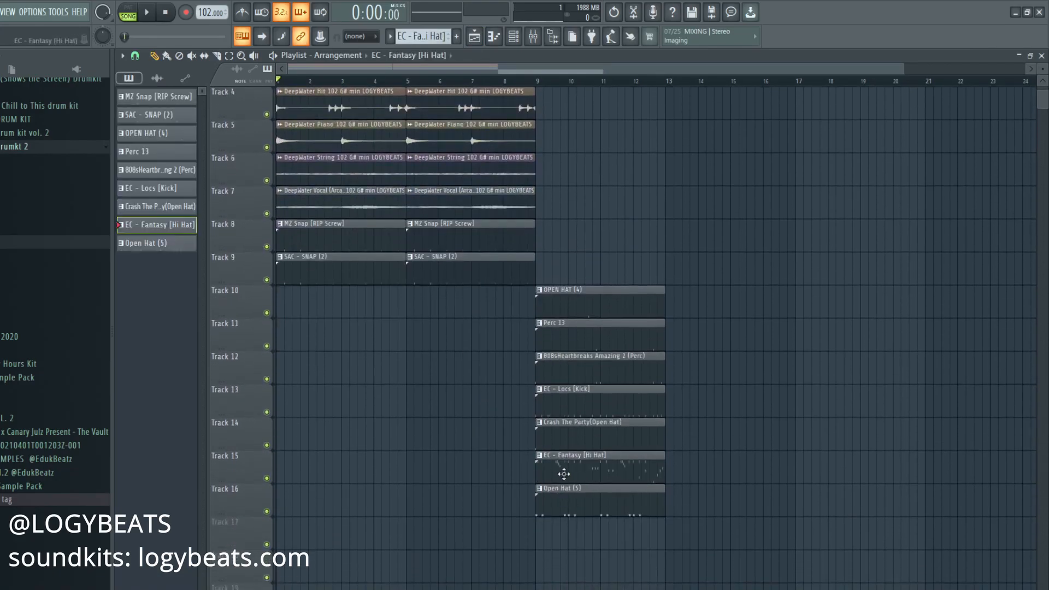
{"action": "left_click_drag", "start_coordinate": [391, 424], "coordinate": [334, 527]}
{"action": "key", "text": "ctrl+b"}
{"action": "key", "text": "Delete"}
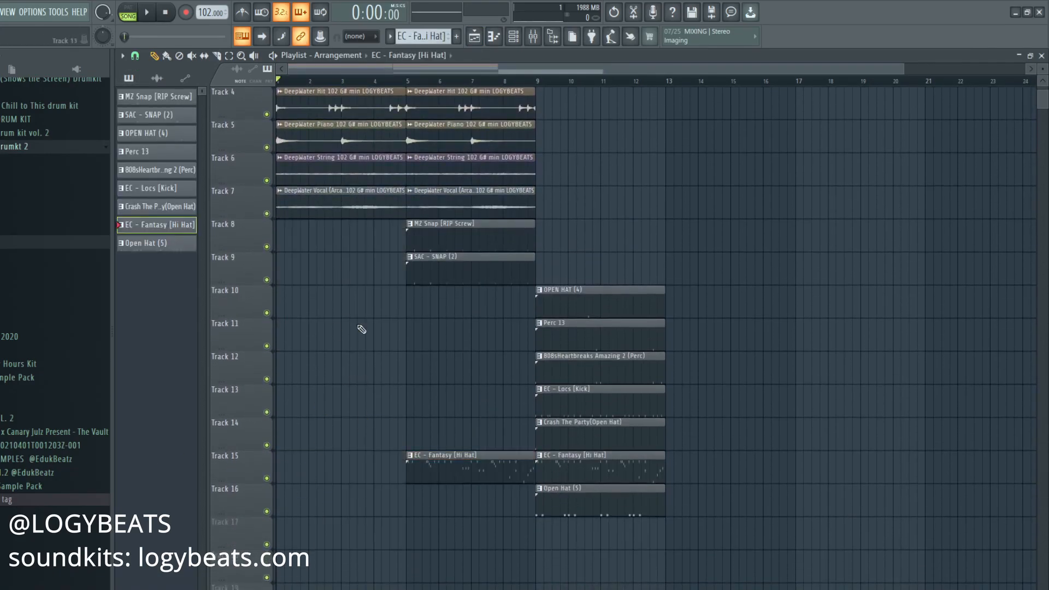
Duplicate the bar 5 stem clips on Tracks 1 to 7 to bar 9, removing the bar 1 bass clip and the string clips before bar 9
{"action": "scroll", "coordinate": [344, 372], "scroll_direction": "up", "scroll_amount": 3}
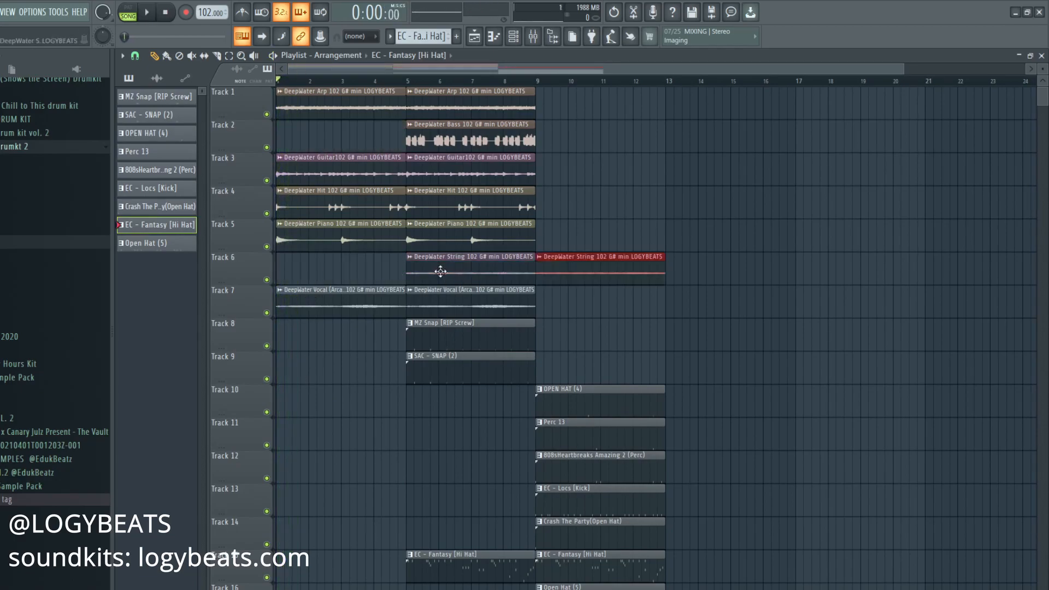
{"action": "left_click_drag", "start_coordinate": [443, 300], "coordinate": [481, 107]}
{"action": "key", "text": "ctrl+b"}
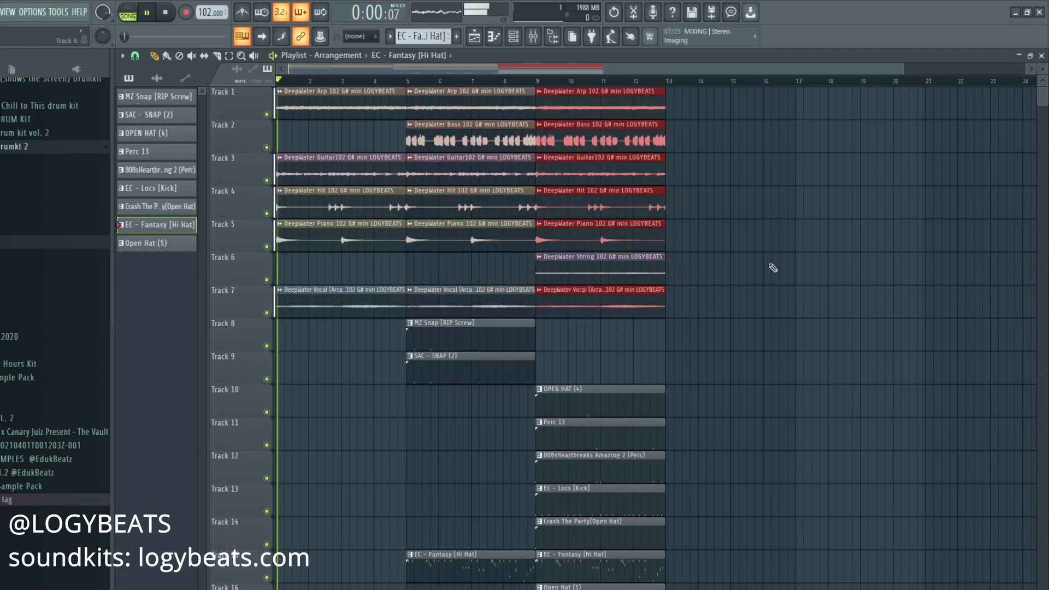
{"action": "left_click", "coordinate": [767, 267], "text": "ctrl"}
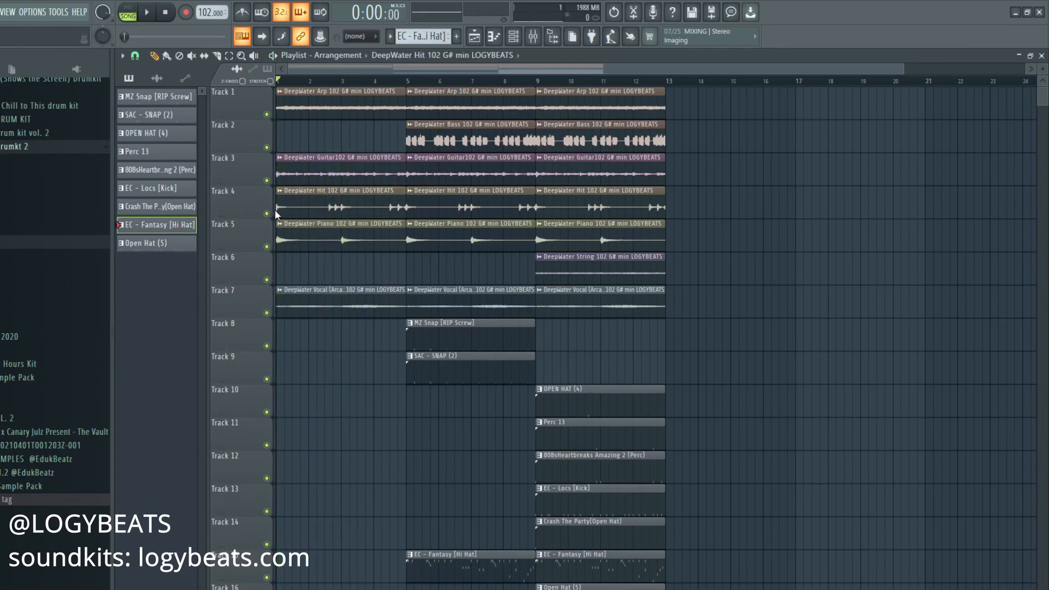
Delete all DeepWater Hit clips from Track 4 and place the 808sHeartbreaks Amazing 2 (Perc) pattern at bar 5 on Track 12
{"action": "right_click", "coordinate": [276, 214]}
{"action": "right_click", "coordinate": [470, 215]}
{"action": "scroll", "coordinate": [388, 375], "scroll_direction": "down", "scroll_amount": 2}
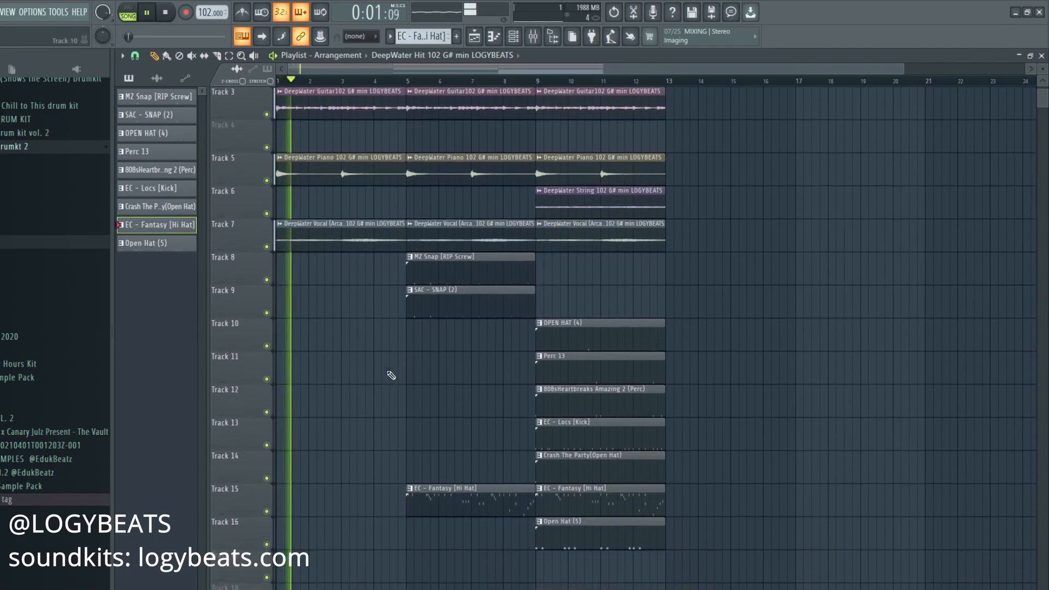
{"action": "left_click", "coordinate": [402, 410]}
{"action": "scroll", "coordinate": [368, 382], "scroll_direction": "up", "scroll_amount": 2}
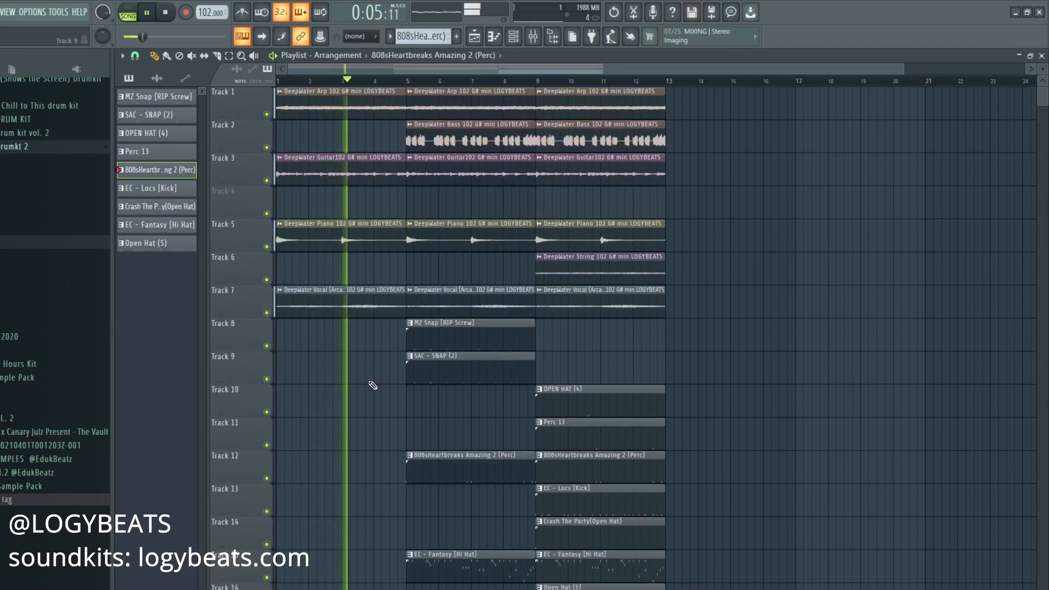
Place the Open Hat (5) pattern at bar 5 on Track 16 and replay the arrangement from the start
{"action": "scroll", "coordinate": [371, 390], "scroll_direction": "down", "scroll_amount": 2}
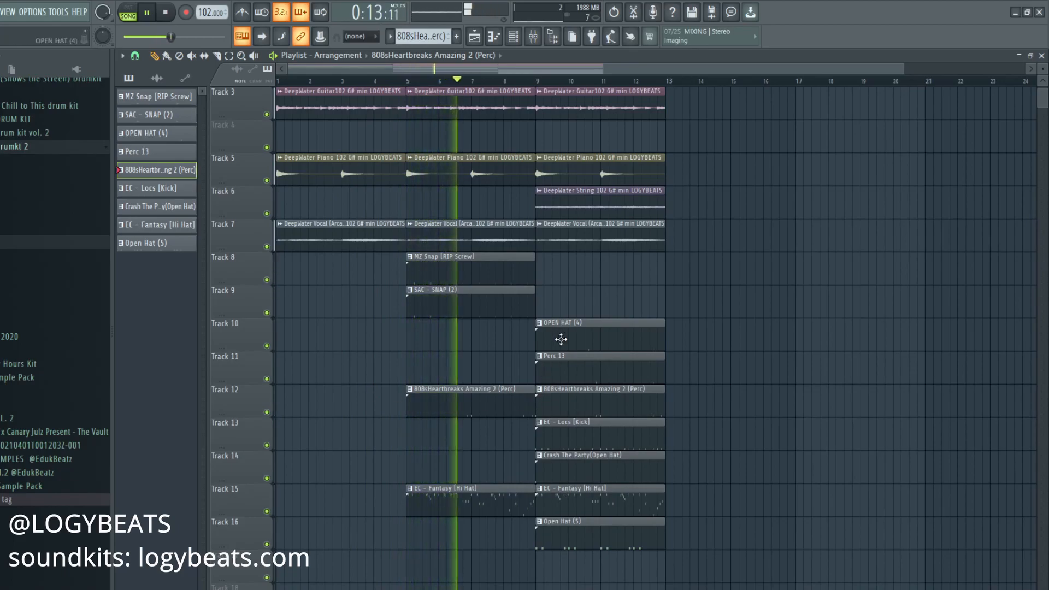
{"action": "left_click", "coordinate": [546, 547]}
{"action": "left_click", "coordinate": [407, 546]}
{"action": "key", "text": "space"}
{"action": "left_click", "coordinate": [350, 80]}
{"action": "key", "text": "space"}
{"action": "scroll", "coordinate": [352, 409], "scroll_direction": "up", "scroll_amount": 2}
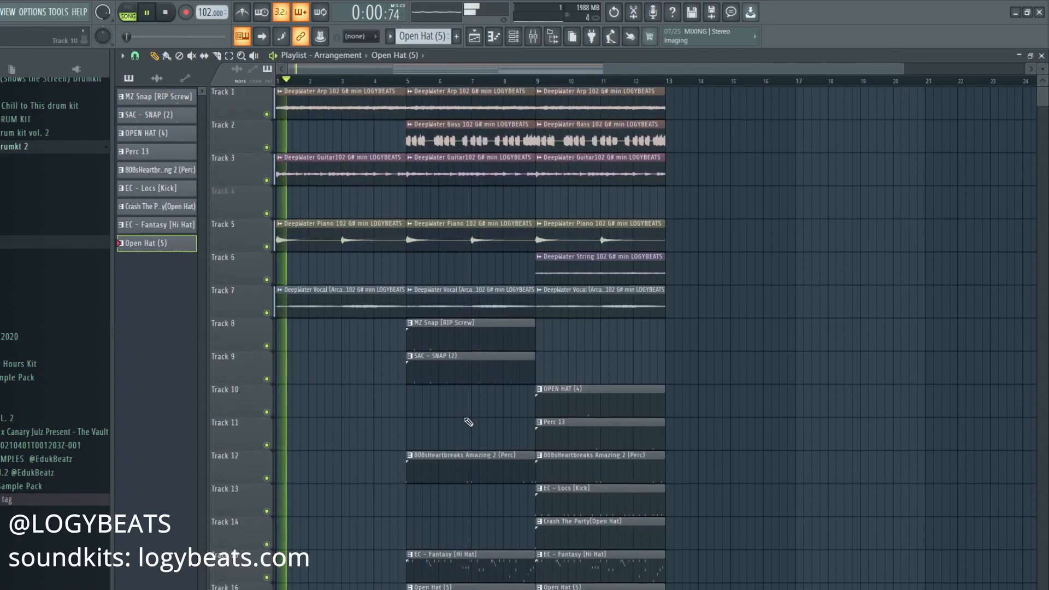
Duplicate all clips in bars 9 to 12 to bar 13 and delete the bass clip at bar 5 on Track 2
{"action": "left_click_drag", "start_coordinate": [686, 99], "coordinate": [566, 587]}
{"action": "key", "text": "ctrl+b"}
{"action": "scroll", "coordinate": [578, 328], "scroll_direction": "up", "scroll_amount": 3}
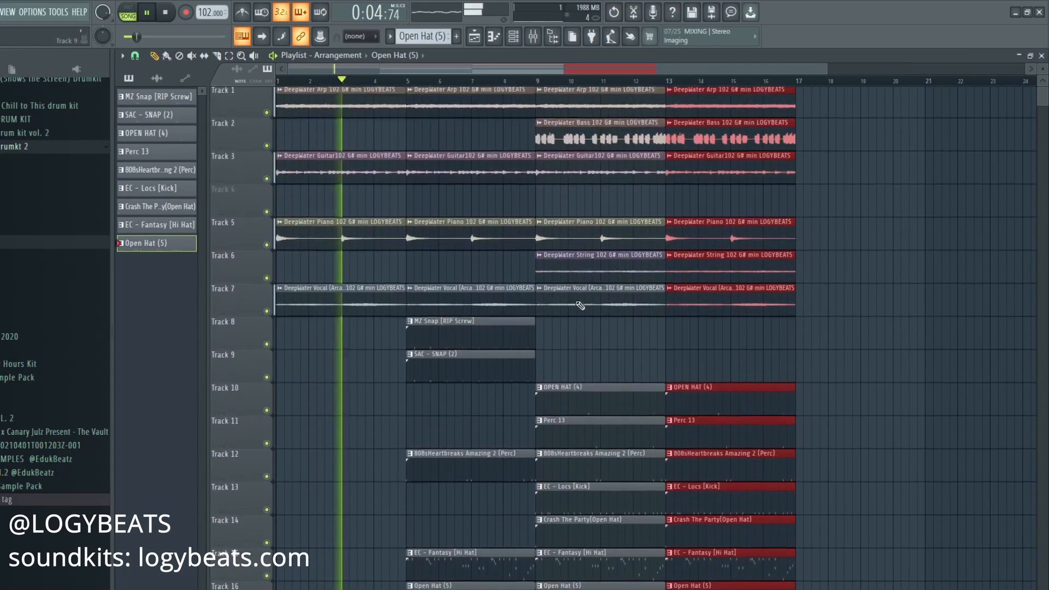
{"action": "left_click", "coordinate": [576, 342]}
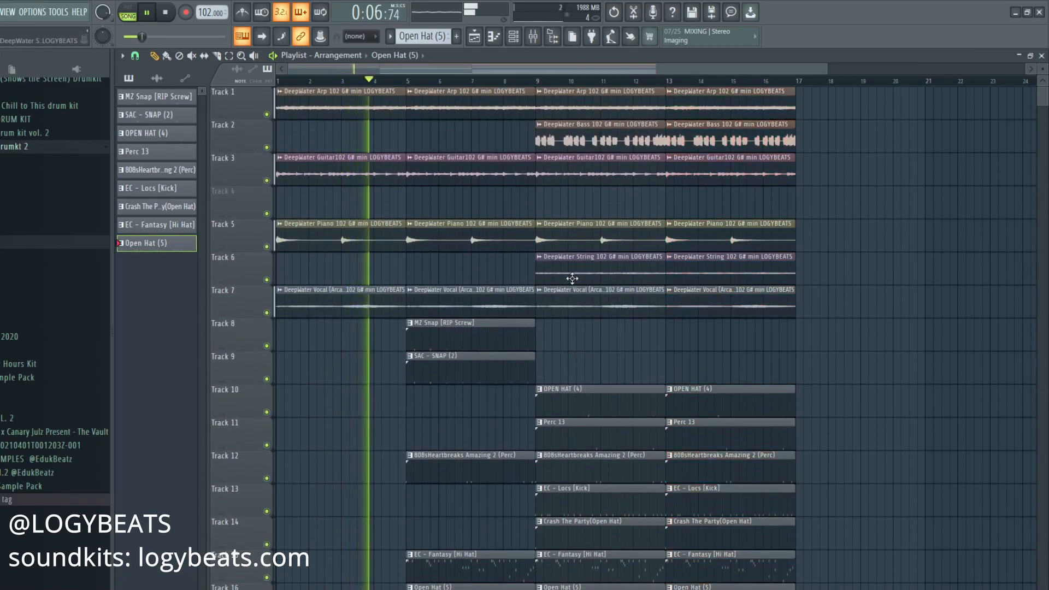
Delete the bar 5 vocal clip on Track 7 and the bar 9 string clip on Track 6 while the arrangement plays
{"action": "right_click", "coordinate": [431, 304]}
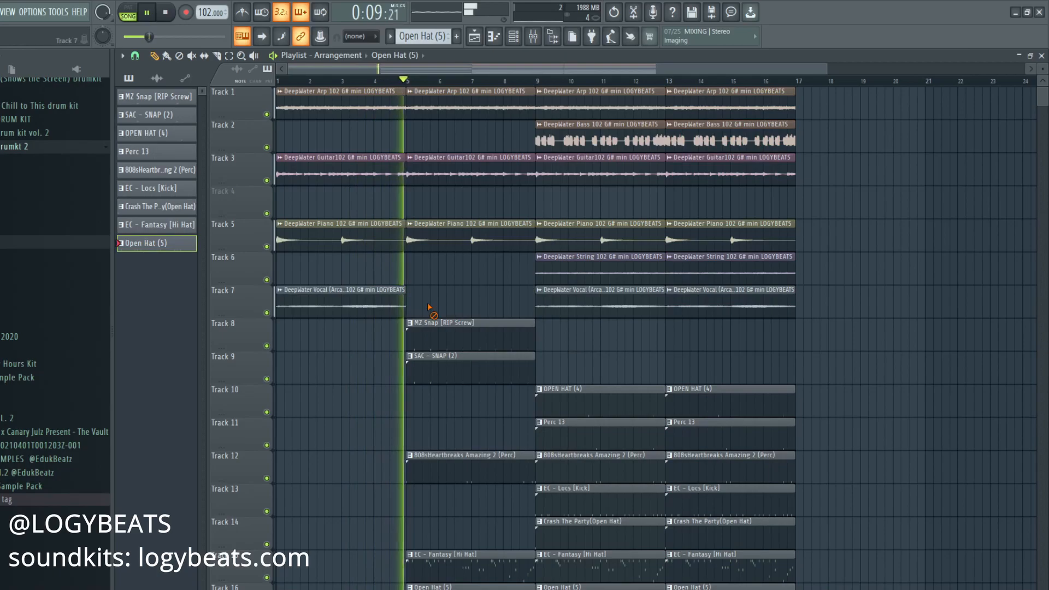
{"action": "right_click", "coordinate": [562, 269]}
{"action": "scroll", "coordinate": [562, 352], "scroll_direction": "down", "scroll_amount": 2}
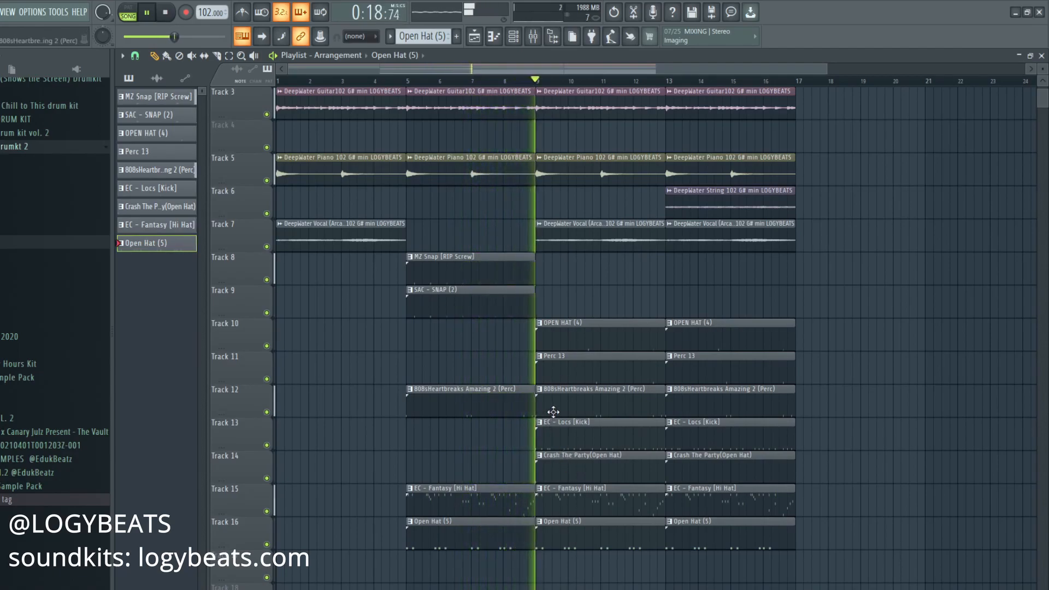
{"action": "scroll", "coordinate": [554, 412], "scroll_direction": "up", "scroll_amount": 2}
{"action": "scroll", "coordinate": [554, 412], "scroll_direction": "up", "scroll_amount": 1}
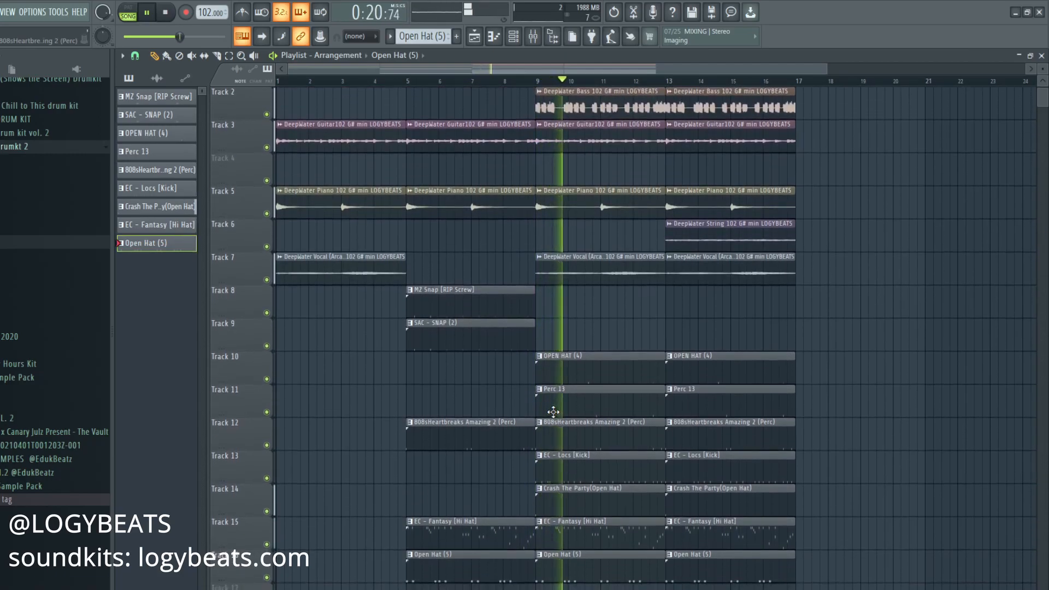
{"action": "scroll", "coordinate": [568, 383], "scroll_direction": "down", "scroll_amount": 3}
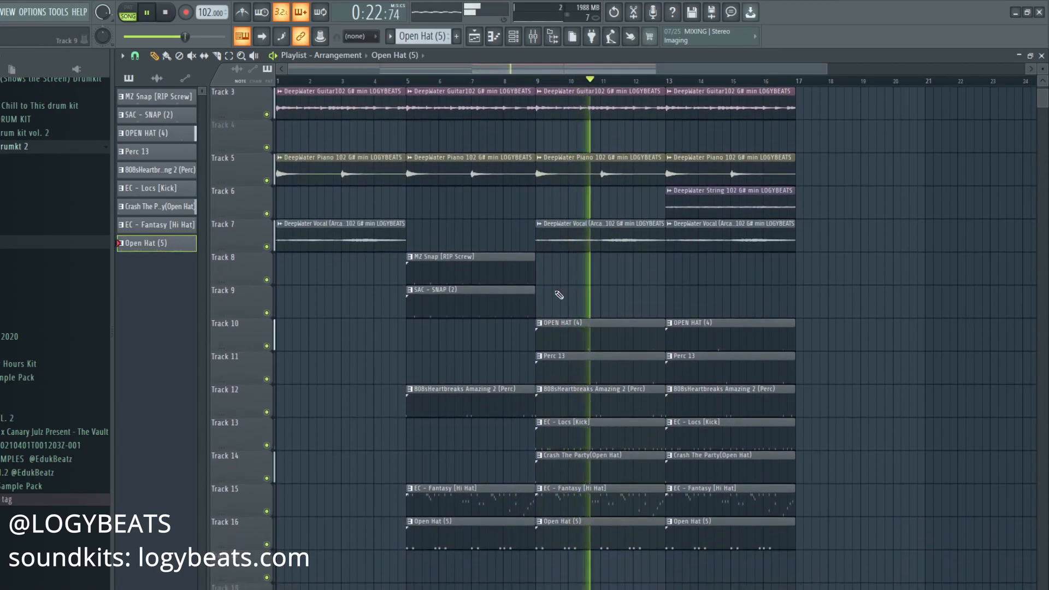
Place the SAC - SNAP (2) and MZ Snap [RIP Screw] patterns at bar 13 on Tracks 9 and 8 and play the arrangement
{"action": "left_click", "coordinate": [478, 290]}
{"action": "key", "text": "space"}
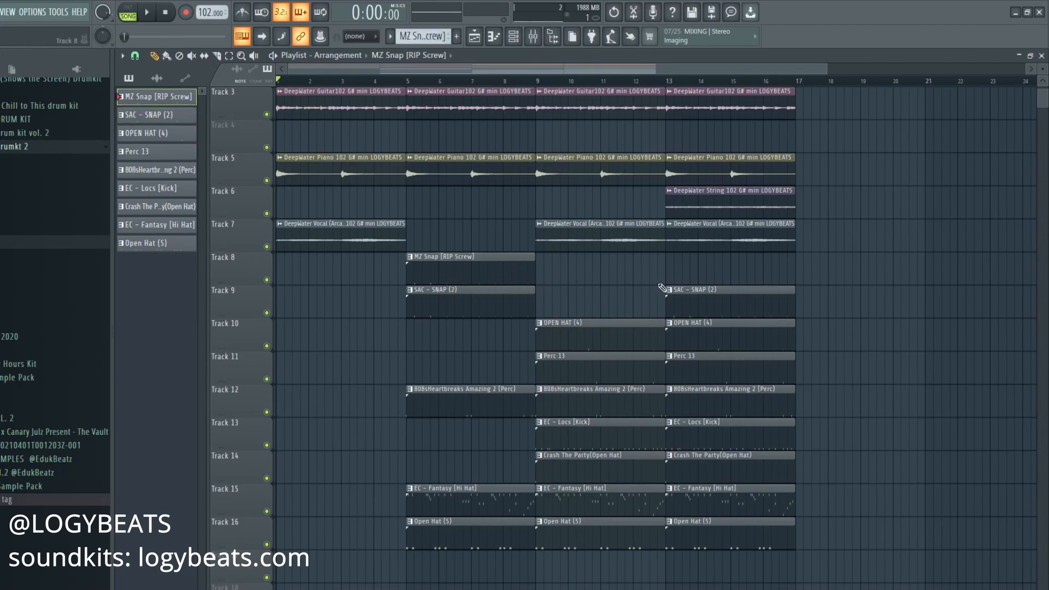
{"action": "scroll", "coordinate": [502, 304], "scroll_direction": "up", "scroll_amount": 1}
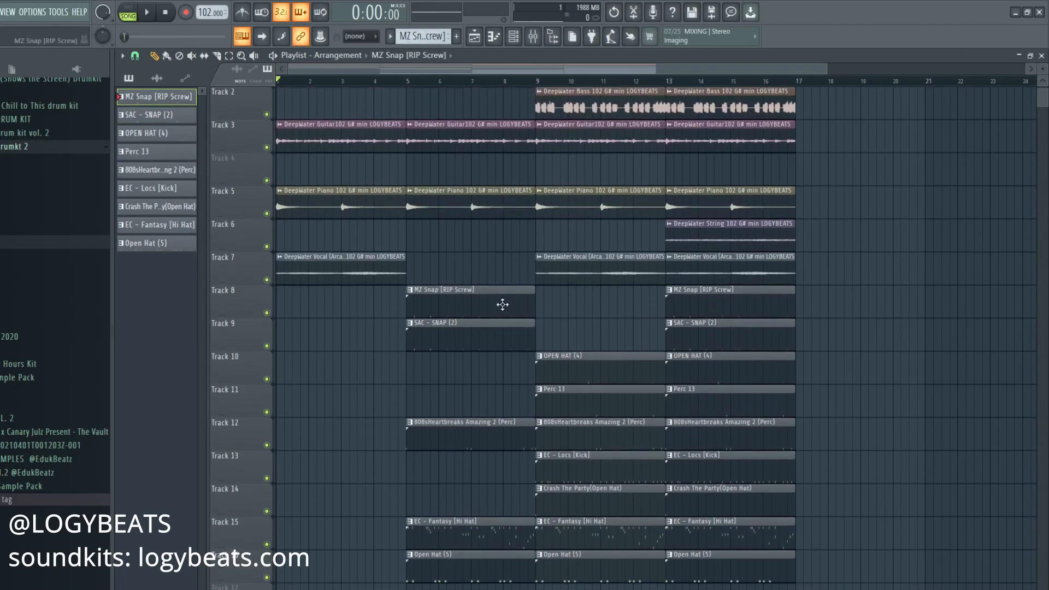
{"action": "scroll", "coordinate": [479, 221], "scroll_direction": "up", "scroll_amount": 1}
{"action": "scroll", "coordinate": [487, 245], "scroll_direction": "down", "scroll_amount": 2}
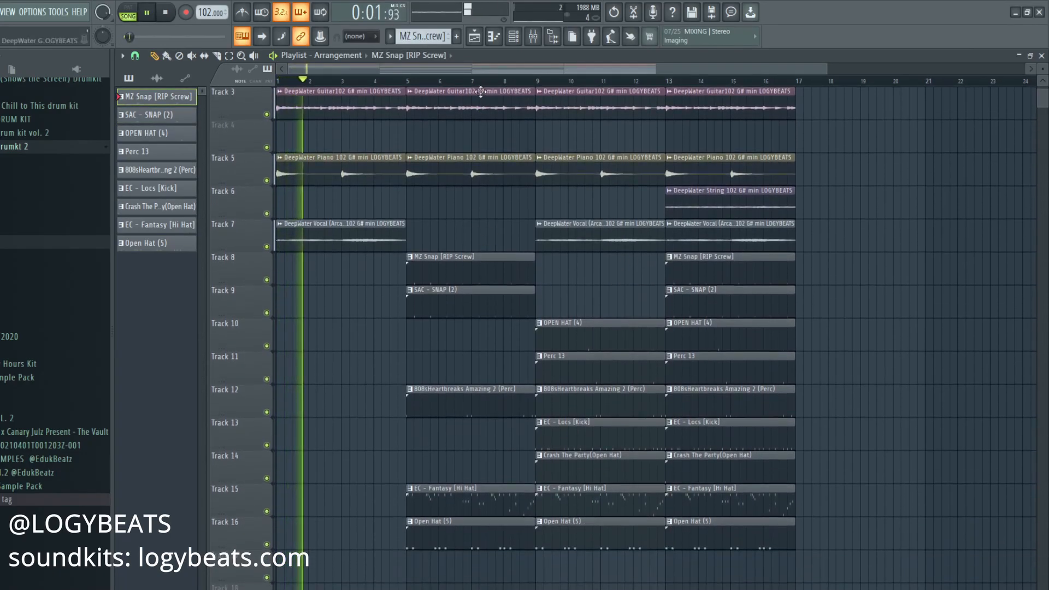
{"action": "left_click", "coordinate": [488, 76]}
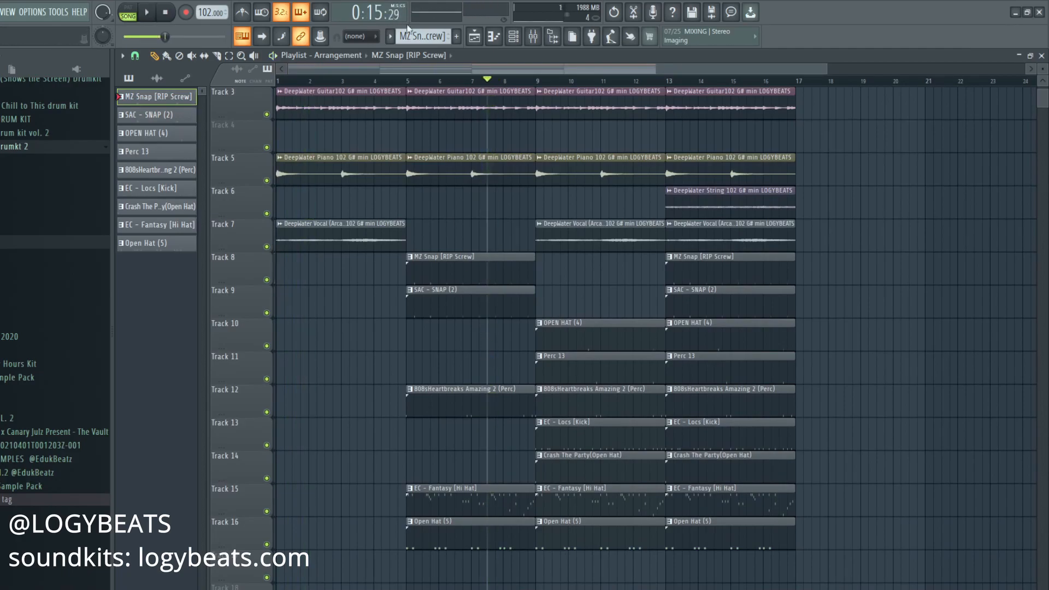
Create Pattern 10 with its default name and place it at bars 5, 9 and 13 on Track 17
{"action": "left_click", "coordinate": [456, 38]}
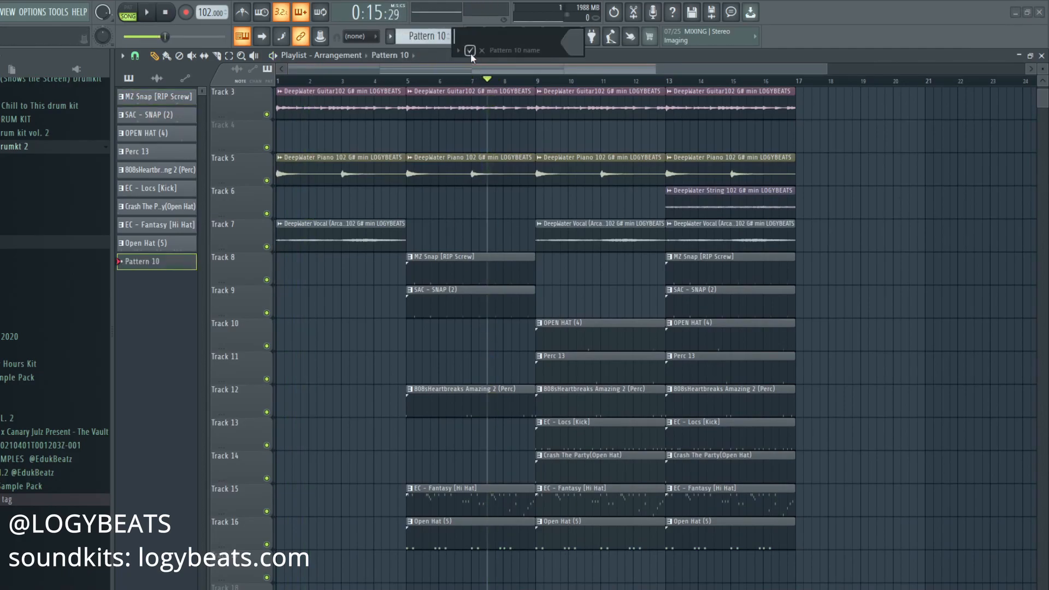
{"action": "left_click", "coordinate": [471, 52]}
{"action": "left_click", "coordinate": [411, 85]}
{"action": "scroll", "coordinate": [402, 251], "scroll_direction": "down", "scroll_amount": 2}
{"action": "left_click", "coordinate": [410, 516]}
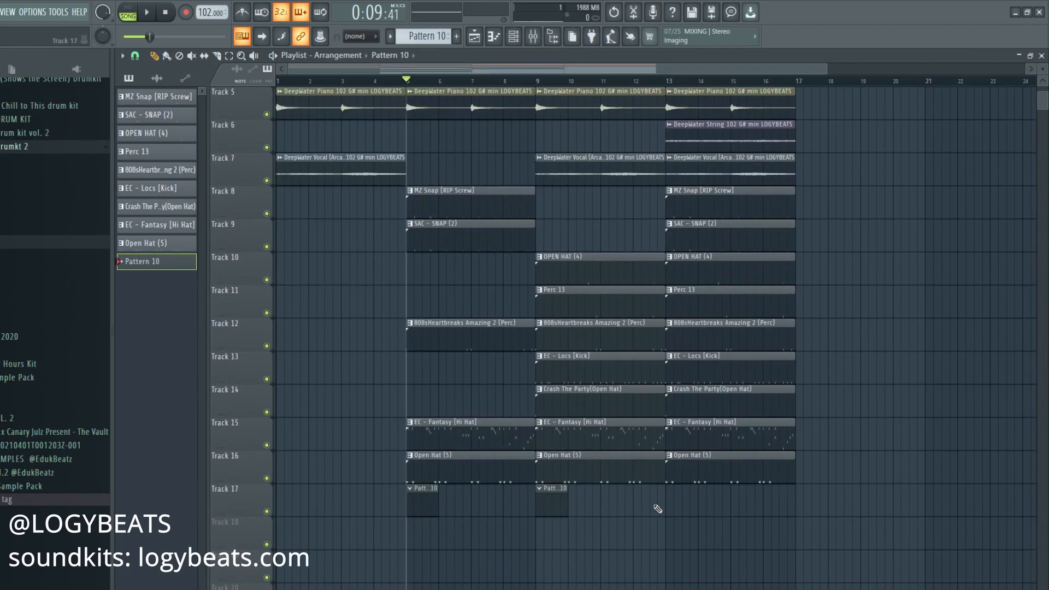
Add the MZ Snap [Open Hat] sample as a new channel below Open Hat (5) in the Channel rack
{"action": "left_click", "coordinate": [514, 43]}
{"action": "left_click", "coordinate": [5, 268]}
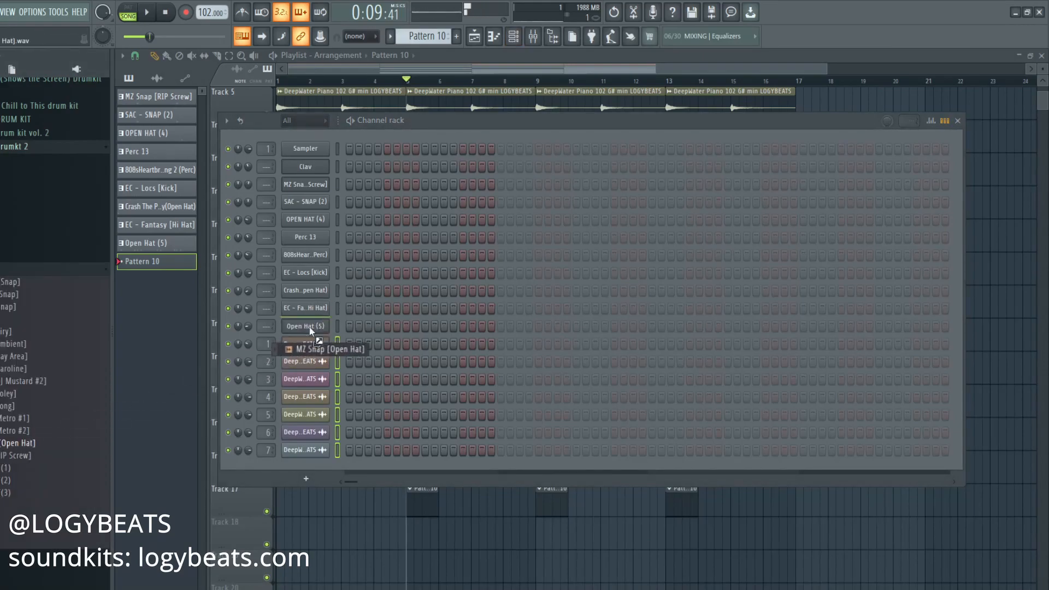
{"action": "left_click_drag", "start_coordinate": [286, 339], "coordinate": [286, 341]}
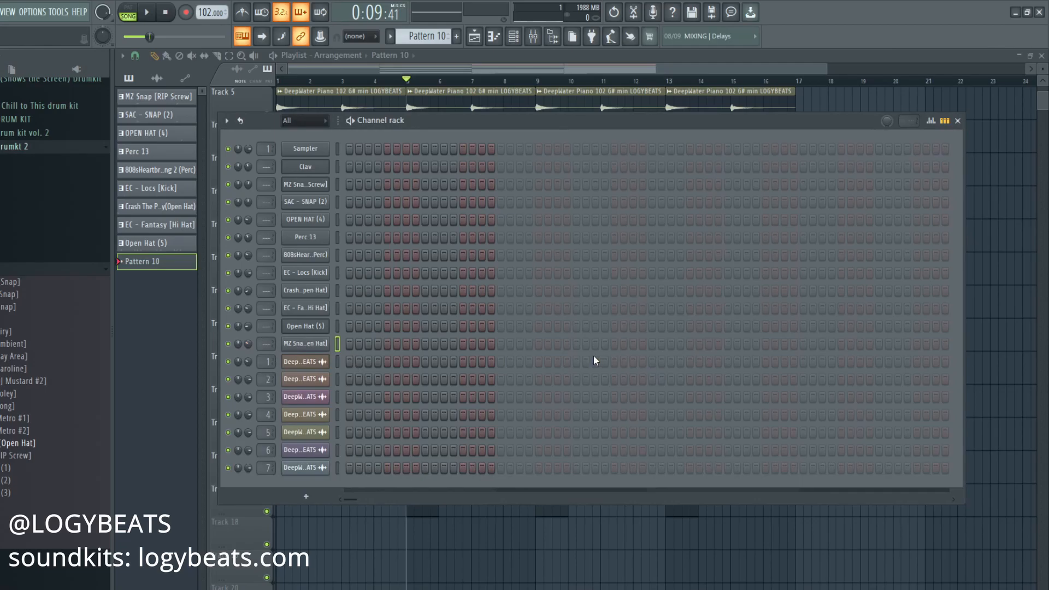
Extend the bar 5 Pattern 10 clip to four bars and delete the bar 9 one on Track 17 during playback
{"action": "key", "text": "F6"}
{"action": "key", "text": "space"}
{"action": "right_click", "coordinate": [558, 510]}
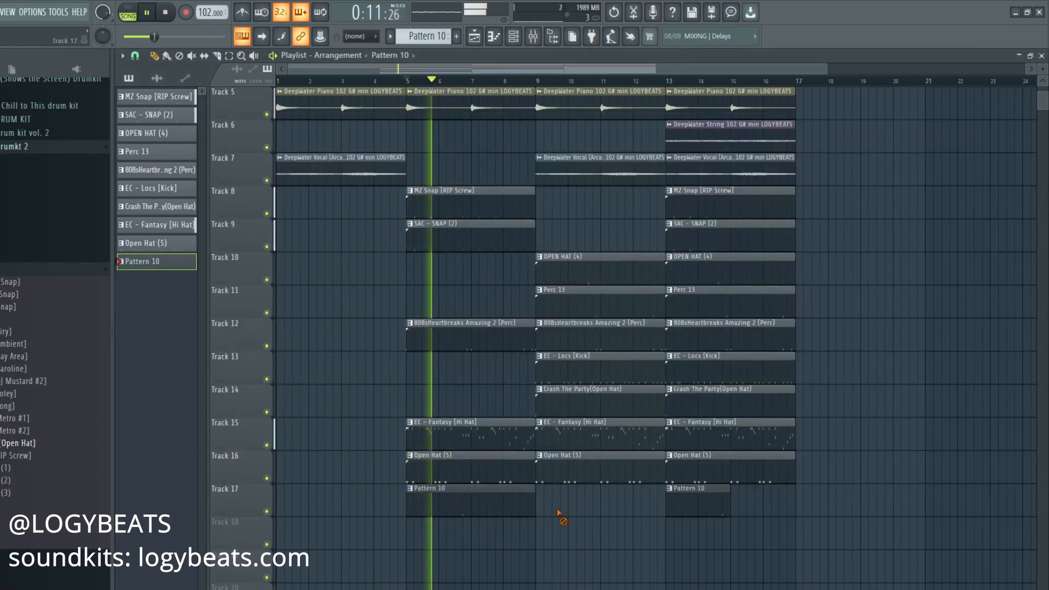
Repeat the four-bar Pattern 10 clip at bars 9 and 13 on Track 17, replacing the shorter clip at bar 13
{"action": "left_click", "coordinate": [519, 507], "text": "ctrl"}
{"action": "key", "text": "ctrl+b"}
{"action": "right_click", "coordinate": [715, 509]}
{"action": "left_click", "coordinate": [644, 503], "text": "ctrl"}
{"action": "key", "text": "ctrl+b"}
{"action": "key", "text": "ctrl+d"}
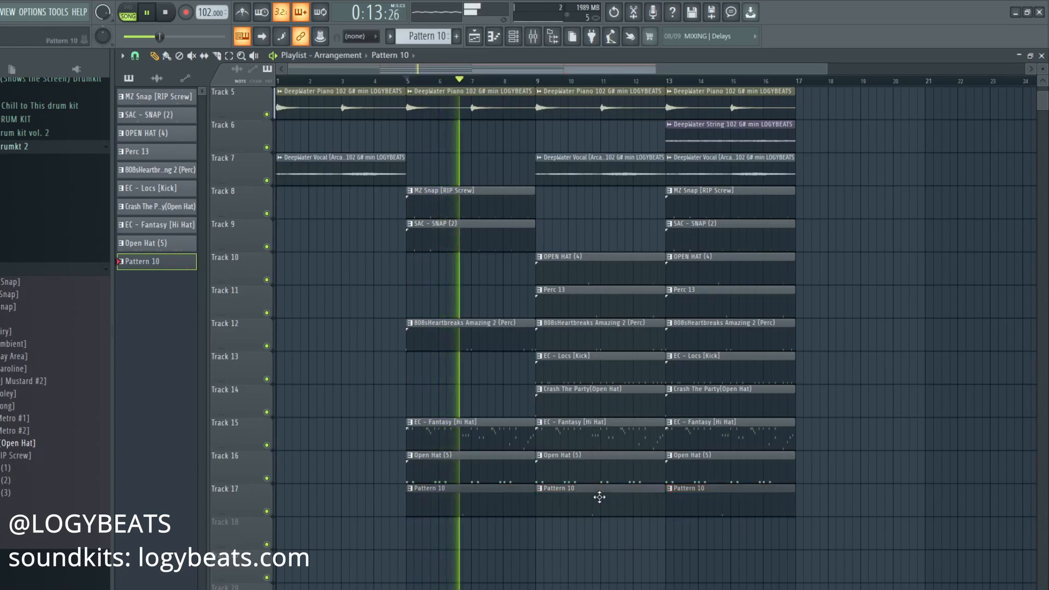
{"action": "left_click", "coordinate": [512, 38]}
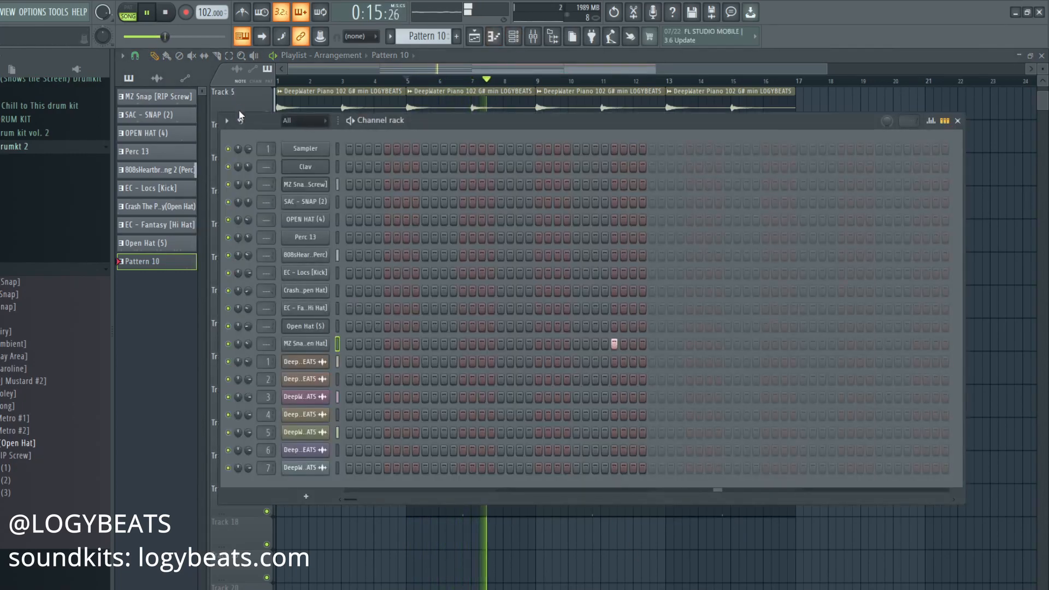
{"action": "key", "text": "F6"}
{"action": "scroll", "coordinate": [503, 563], "scroll_direction": "up", "scroll_amount": 3}
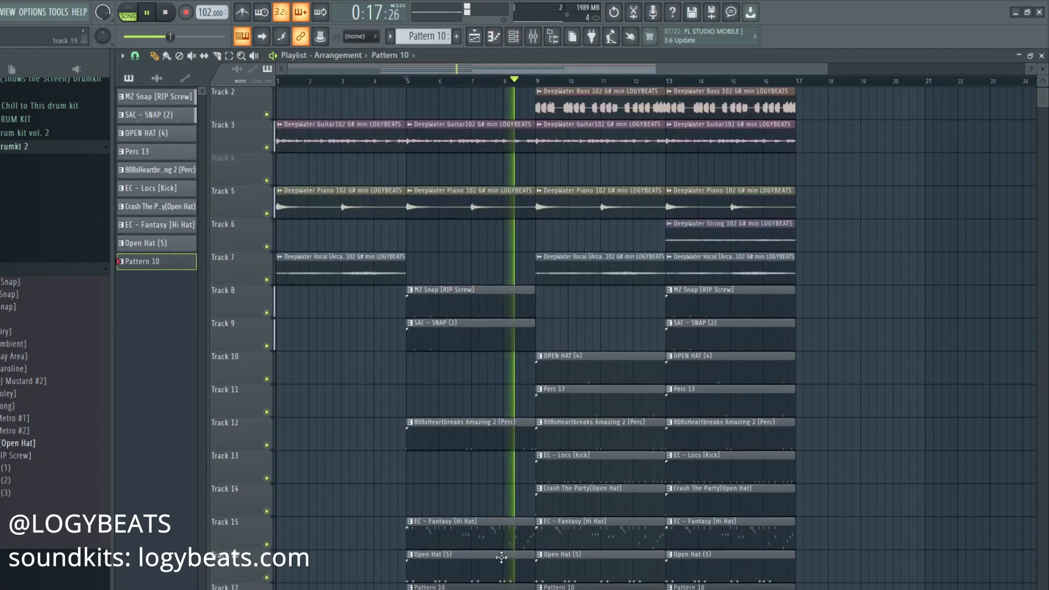
Save the project as Dat in the Projects folder
{"action": "key", "text": "ctrl+s"}
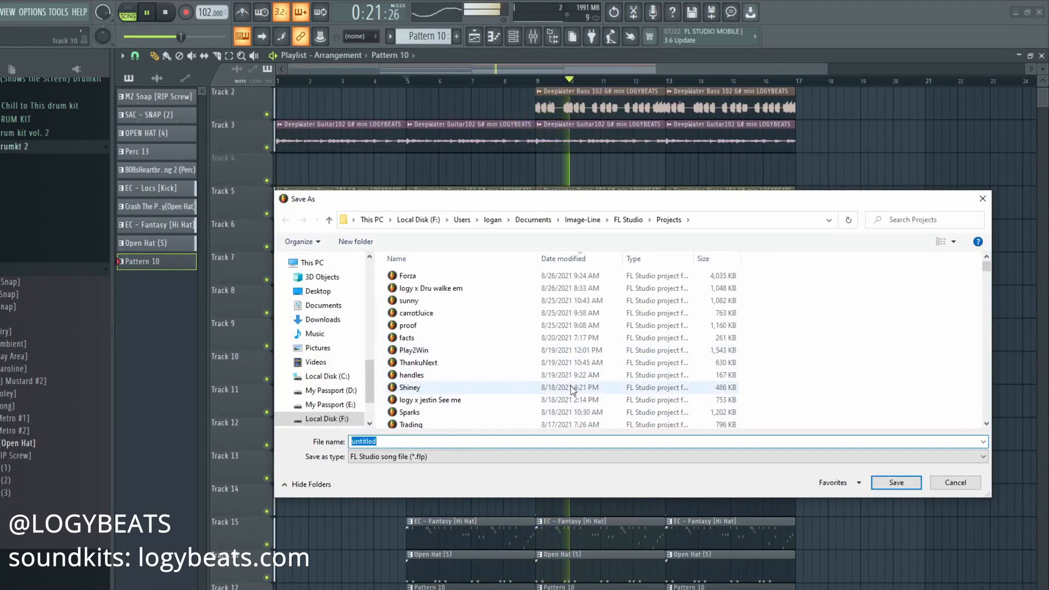
{"action": "key", "text": "BackSpace"}
{"action": "type", "text": "Dat"}
{"action": "key", "text": "Return"}
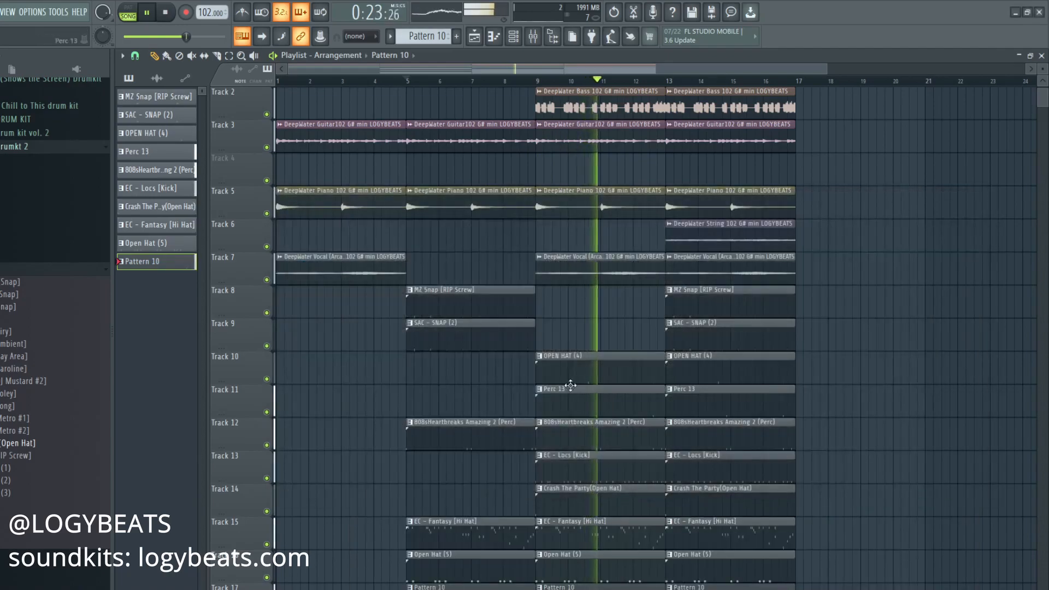
Duplicate all clips of the bar 13 section to bar 17
{"action": "scroll", "coordinate": [612, 322], "scroll_direction": "down", "scroll_amount": 3}
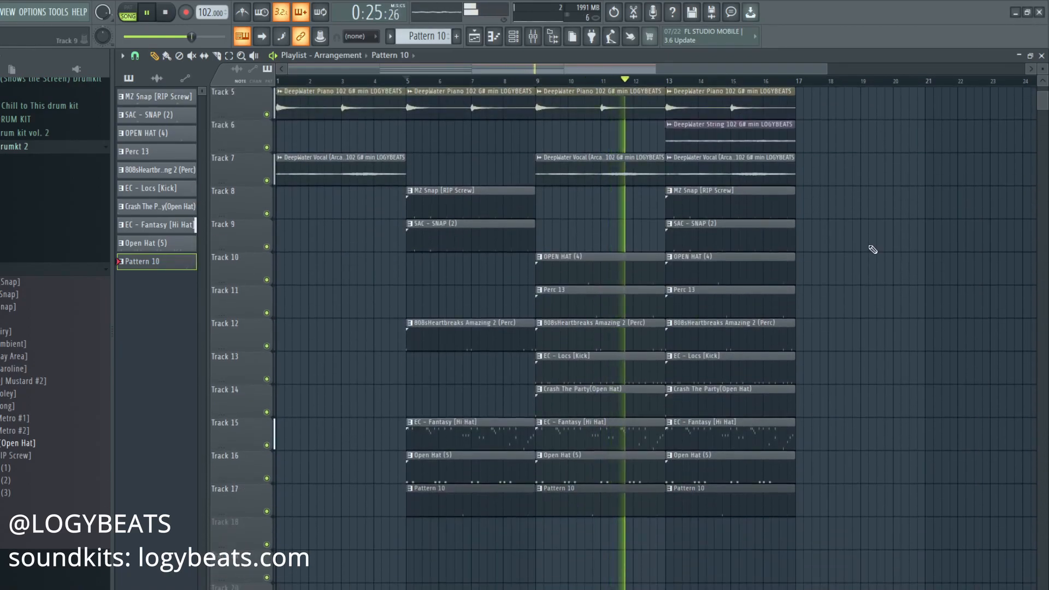
{"action": "left_click_drag", "start_coordinate": [803, 548], "coordinate": [688, 90]}
{"action": "key", "text": "ctrl+b"}
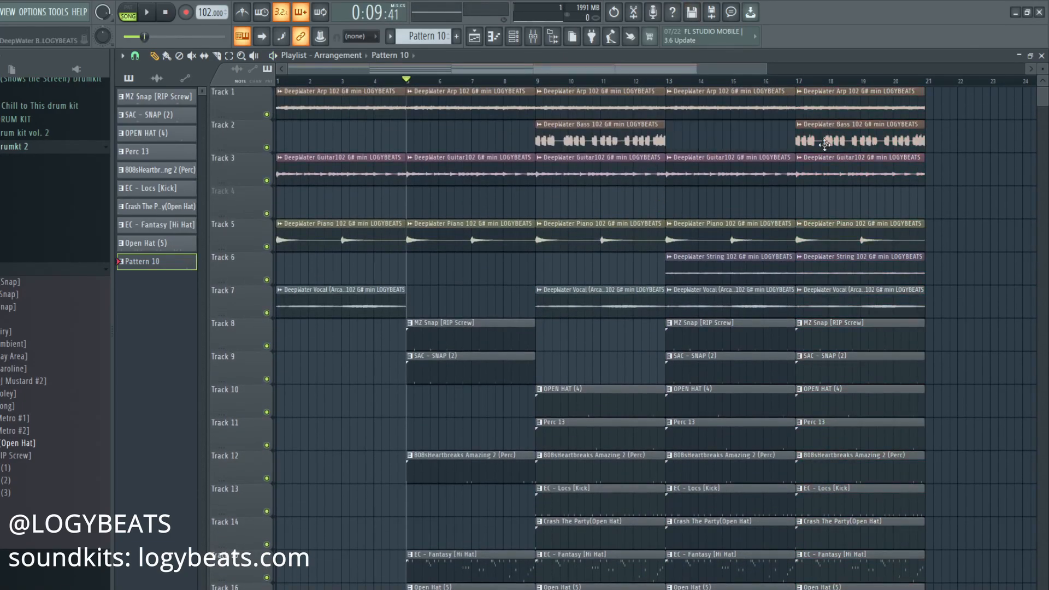
Delete the bass clip at bar 17 on Track 2 and place a new Pattern 11 at bar 13 on Track 4
{"action": "scroll", "coordinate": [612, 87], "scroll_direction": "down", "scroll_amount": 3}
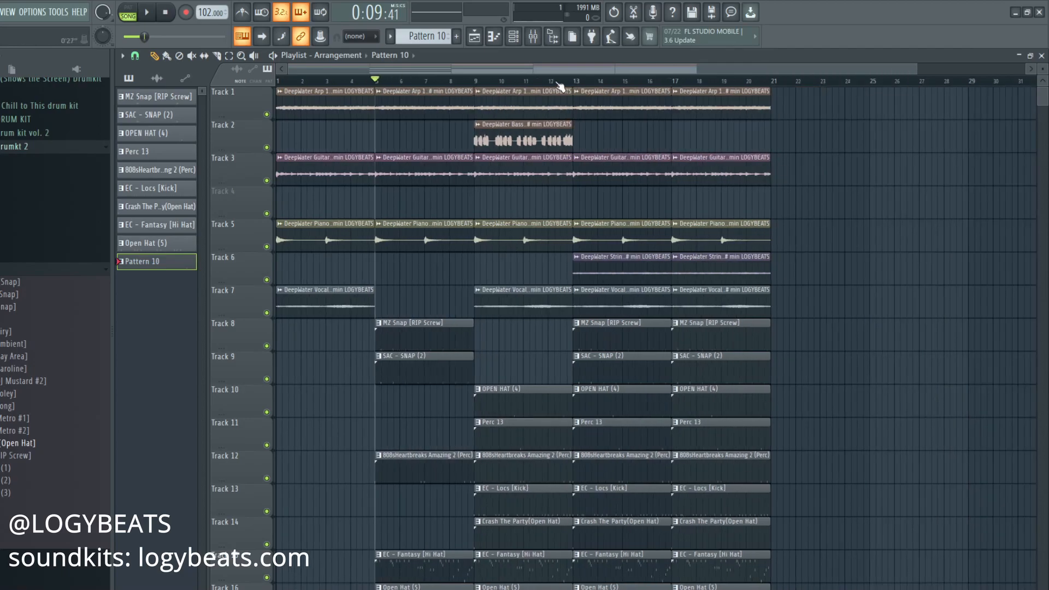
{"action": "key", "text": "space"}
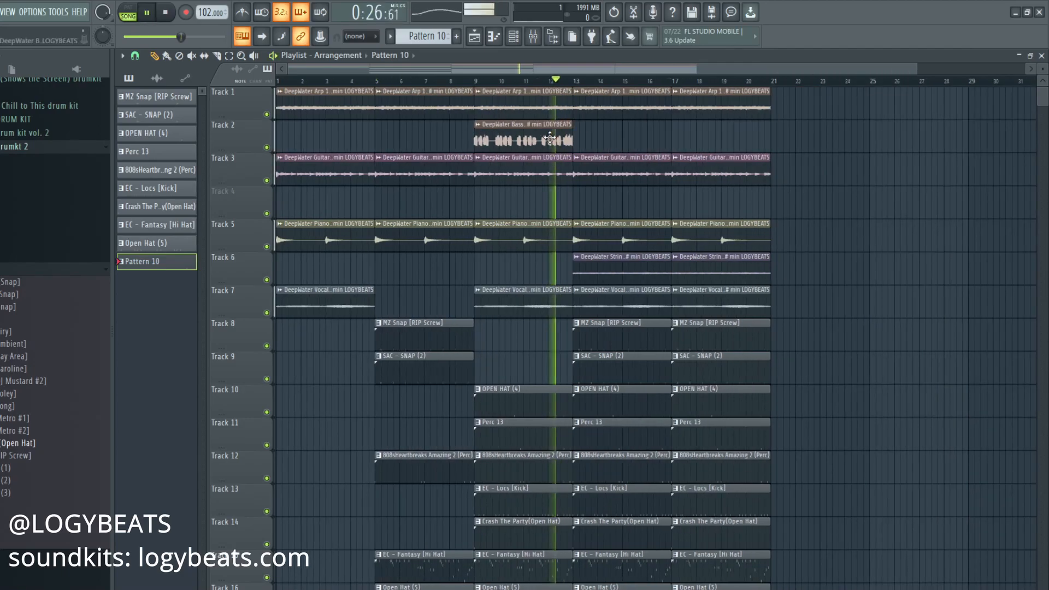
{"action": "double_click", "coordinate": [544, 132]}
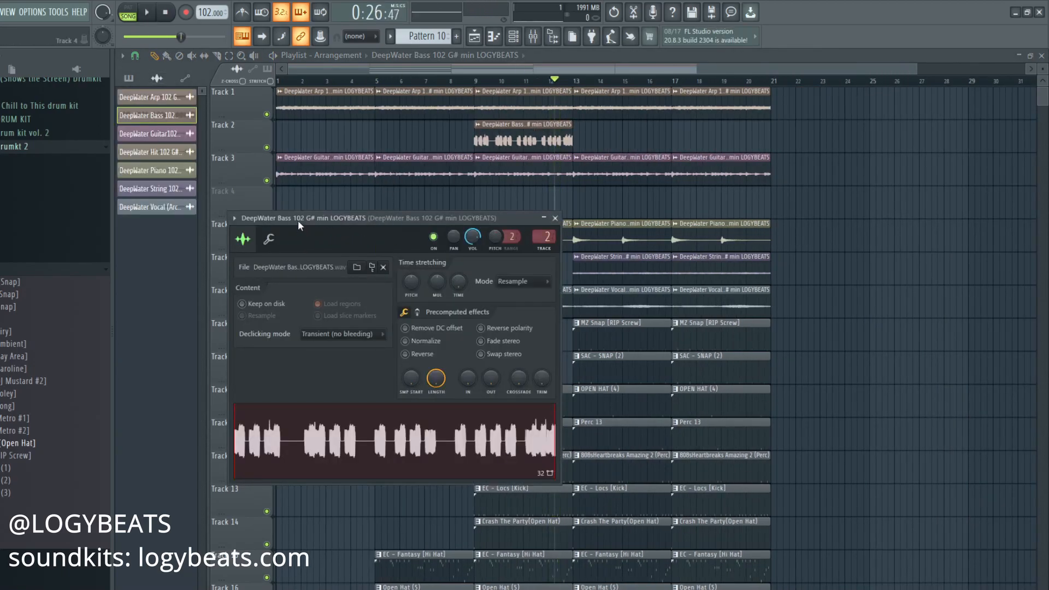
{"action": "right_click", "coordinate": [600, 136]}
{"action": "left_click", "coordinate": [457, 36]}
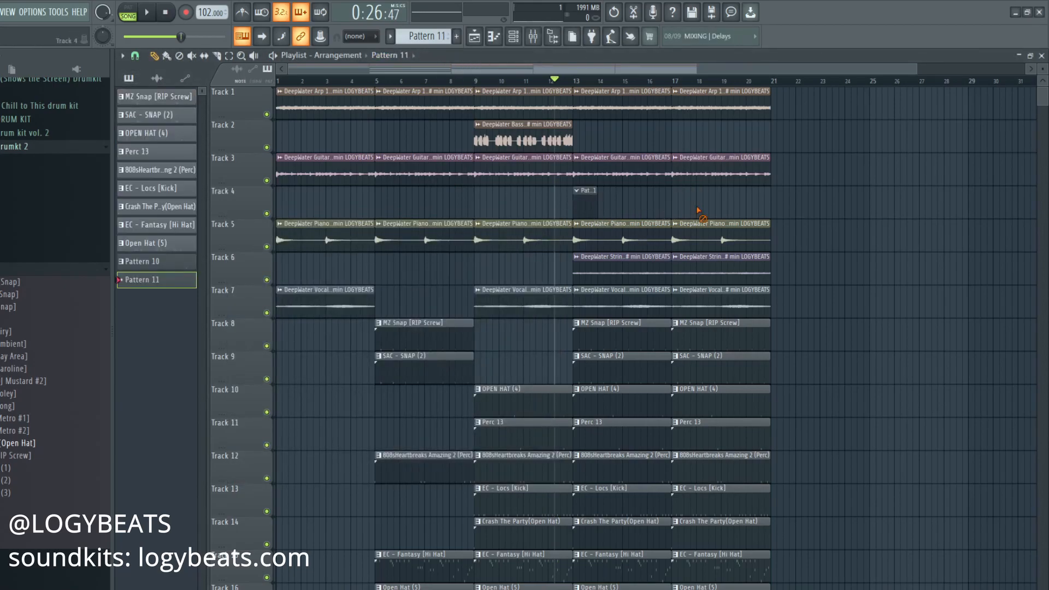
{"action": "key", "text": "space"}
Add the MZ 808 [Chrome Sparks #1 - C] sample as a channel below MZ Snap [Open Hat] and enable its volume envelope
{"action": "key", "text": "F6"}
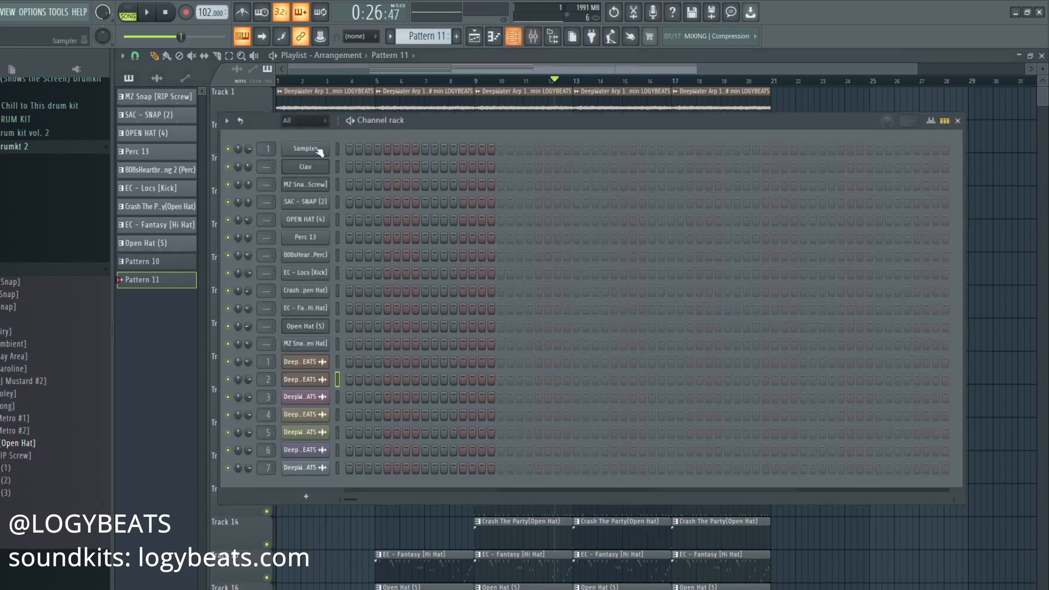
{"action": "left_click", "coordinate": [2, 161]}
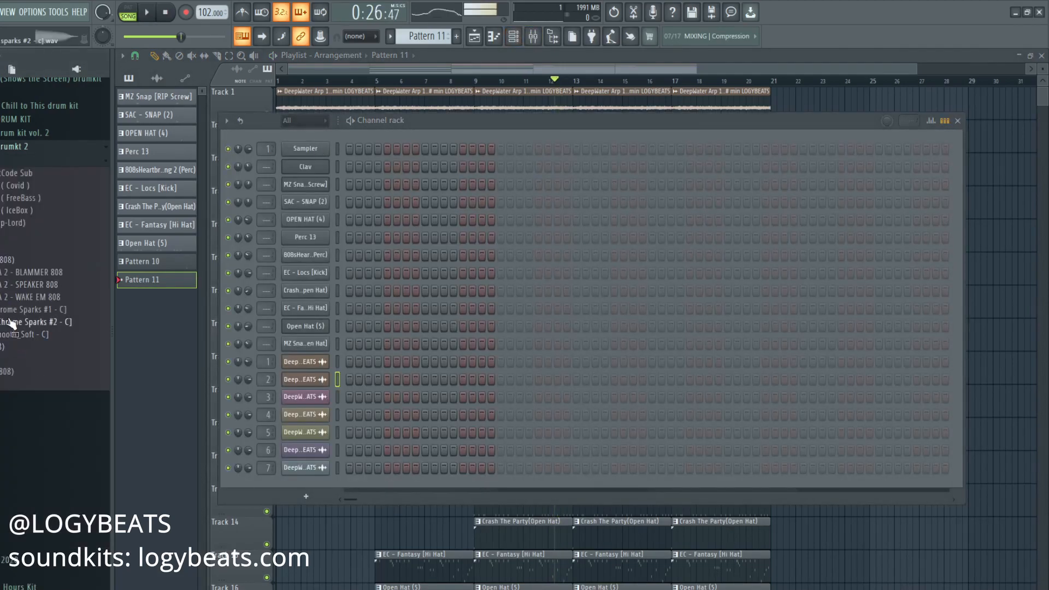
{"action": "left_click_drag", "start_coordinate": [175, 411], "coordinate": [279, 351]}
{"action": "left_click", "coordinate": [268, 239]}
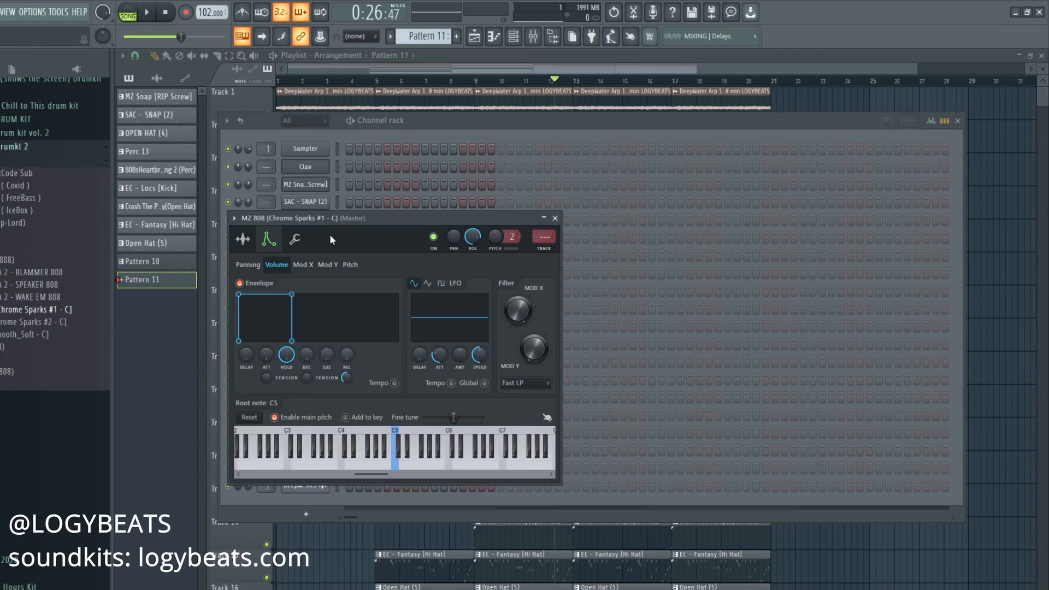
{"action": "left_click", "coordinate": [374, 135]}
{"action": "right_click", "coordinate": [312, 358]}
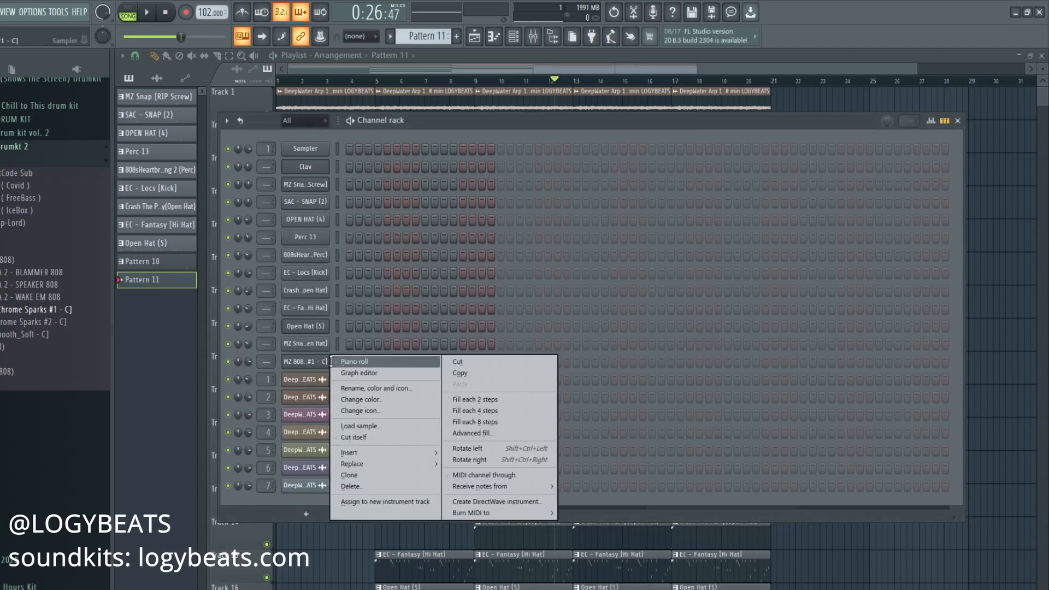
{"action": "left_click", "coordinate": [333, 362]}
Place Pattern 11 at bar 17 on Track 4 and a DeepWater Bass clip at bar 13 on Track 2
{"action": "left_click", "coordinate": [474, 36]}
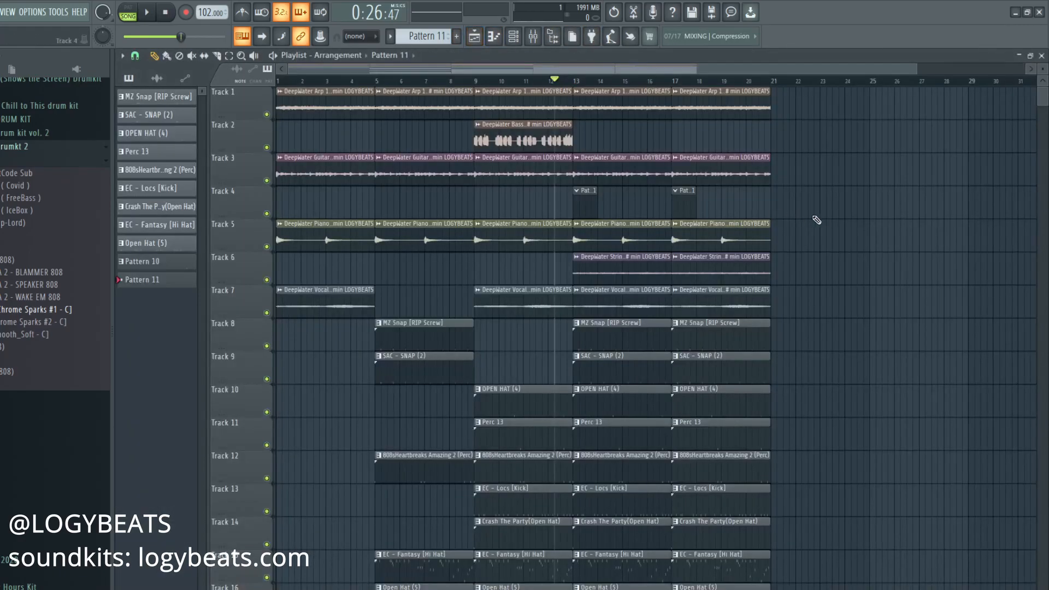
{"action": "scroll", "coordinate": [645, 87], "scroll_direction": "up", "scroll_amount": 4}
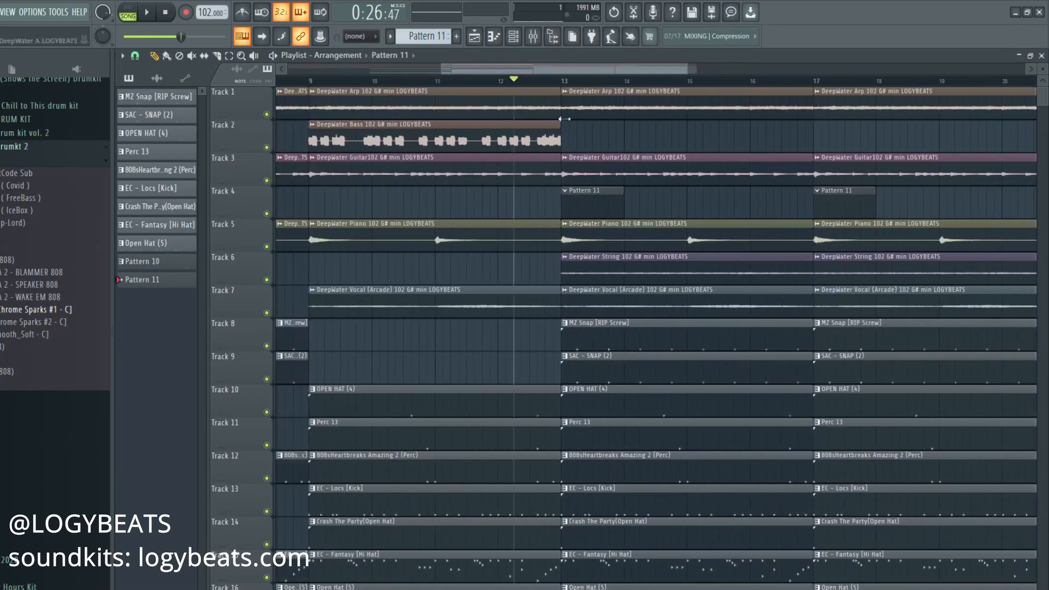
{"action": "left_click", "coordinate": [476, 127]}
{"action": "left_click", "coordinate": [606, 142]}
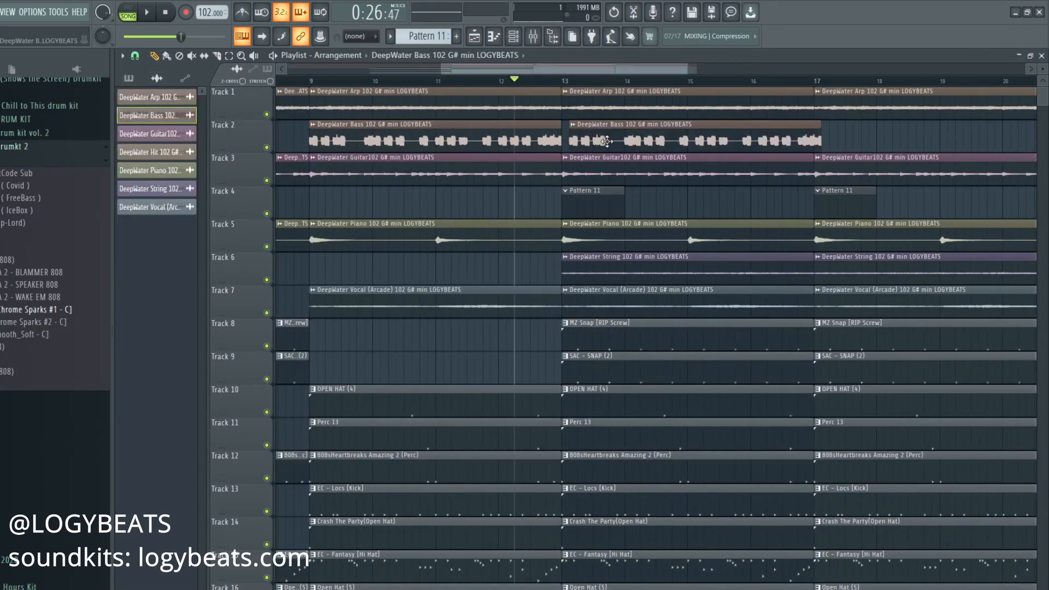
Solo Tracks 2 and 4 and repeat the DeepWater Bass clip at bar 17
{"action": "left_click", "coordinate": [267, 148], "text": "ctrl"}
{"action": "left_click", "coordinate": [267, 213]}
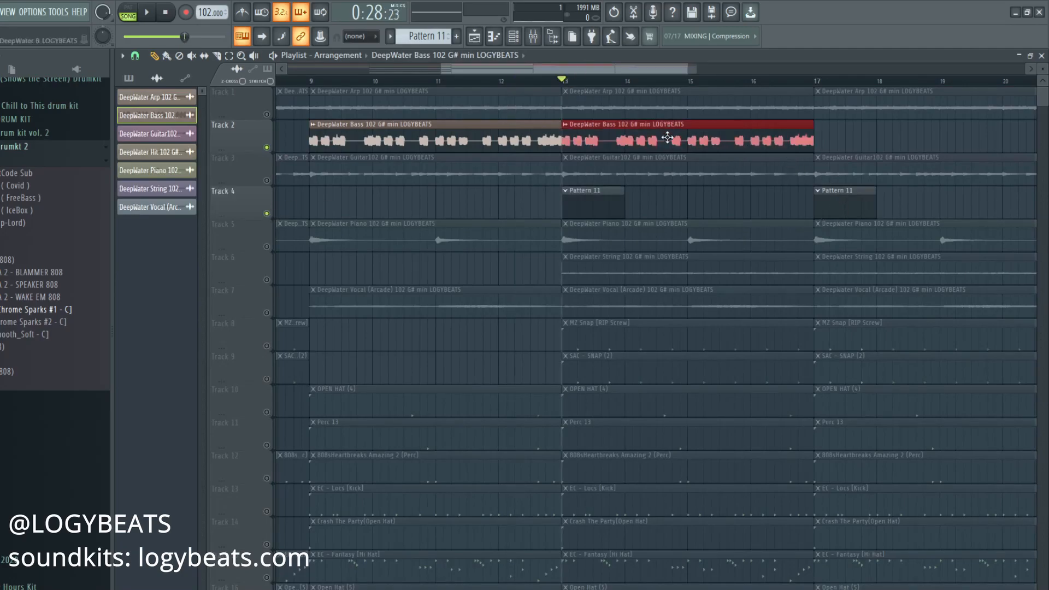
{"action": "double_click", "coordinate": [545, 212]}
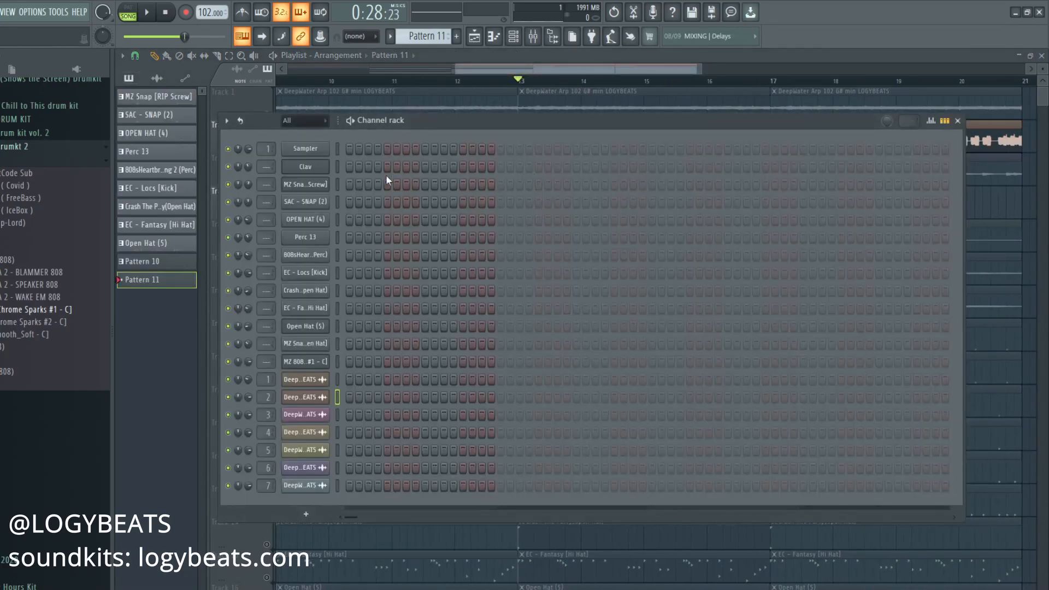
Open the MZ 808 channel's piano roll and set its scale highlighting to root note G#
{"action": "right_click", "coordinate": [323, 360]}
{"action": "left_click", "coordinate": [339, 362]}
{"action": "right_click", "coordinate": [322, 359]}
{"action": "left_click", "coordinate": [340, 363]}
{"action": "key", "text": "space"}
{"action": "left_click", "coordinate": [146, 12]}
{"action": "left_click", "coordinate": [122, 55]}
{"action": "mouse_move", "coordinate": [153, 126]}
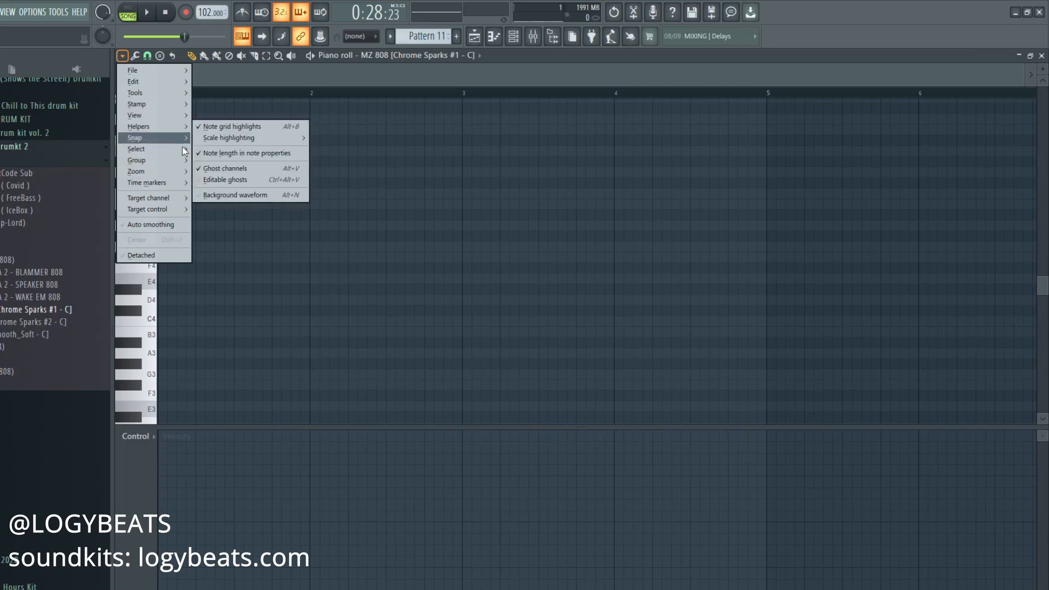
{"action": "mouse_move", "coordinate": [224, 139]}
{"action": "left_click", "coordinate": [328, 237]}
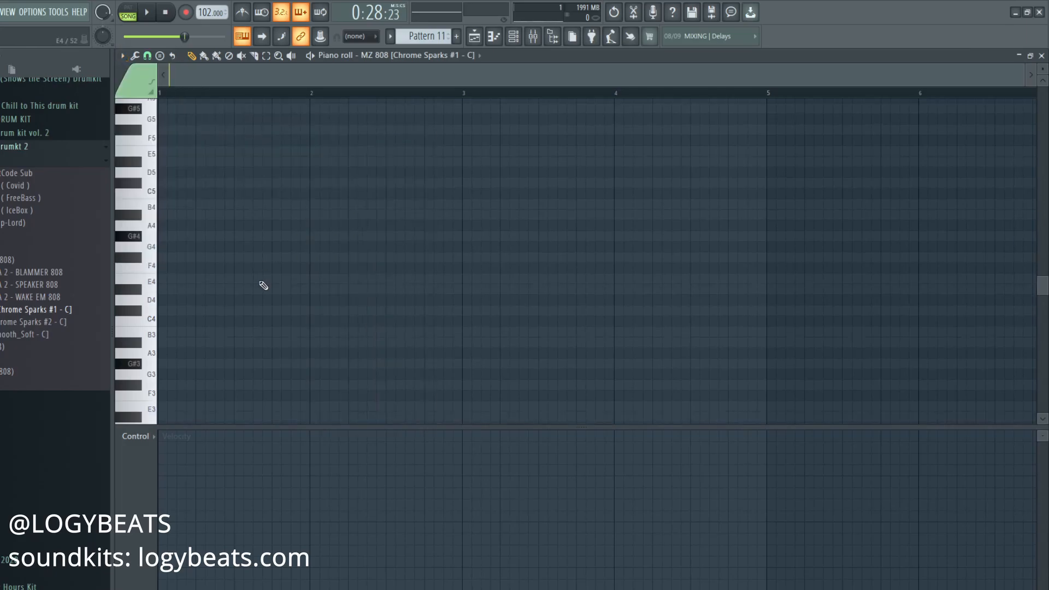
Draw three short G#5 notes in the first half of bar 1 and turn on Cut itself for the MZ 808 channel
{"action": "scroll", "coordinate": [217, 242], "scroll_direction": "up", "scroll_amount": 3}
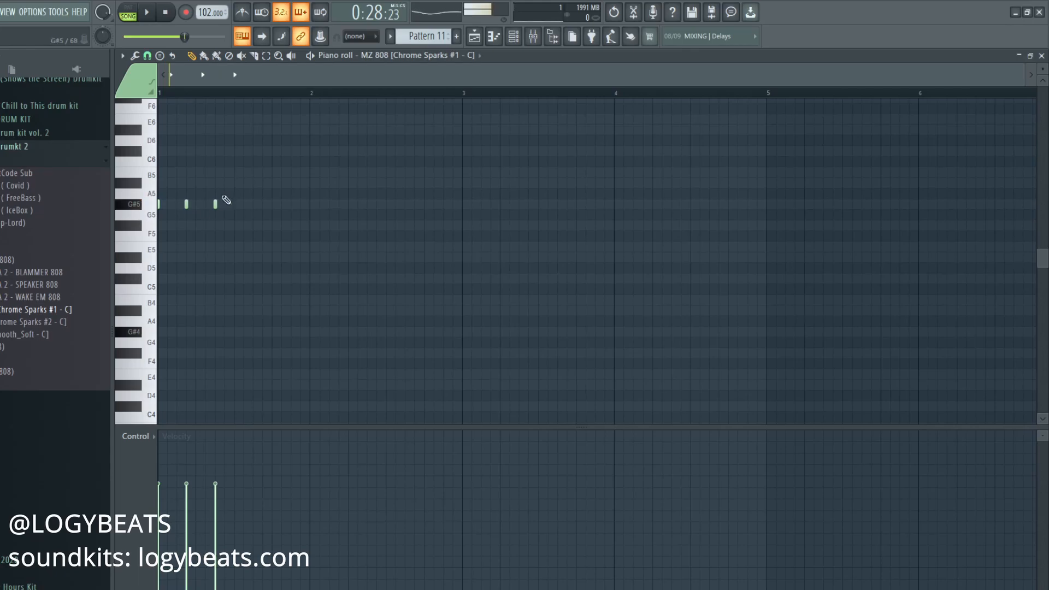
{"action": "left_click", "coordinate": [494, 37]}
{"action": "right_click", "coordinate": [328, 357]}
{"action": "left_click", "coordinate": [344, 434]}
{"action": "right_click", "coordinate": [310, 365]}
{"action": "left_click", "coordinate": [328, 360]}
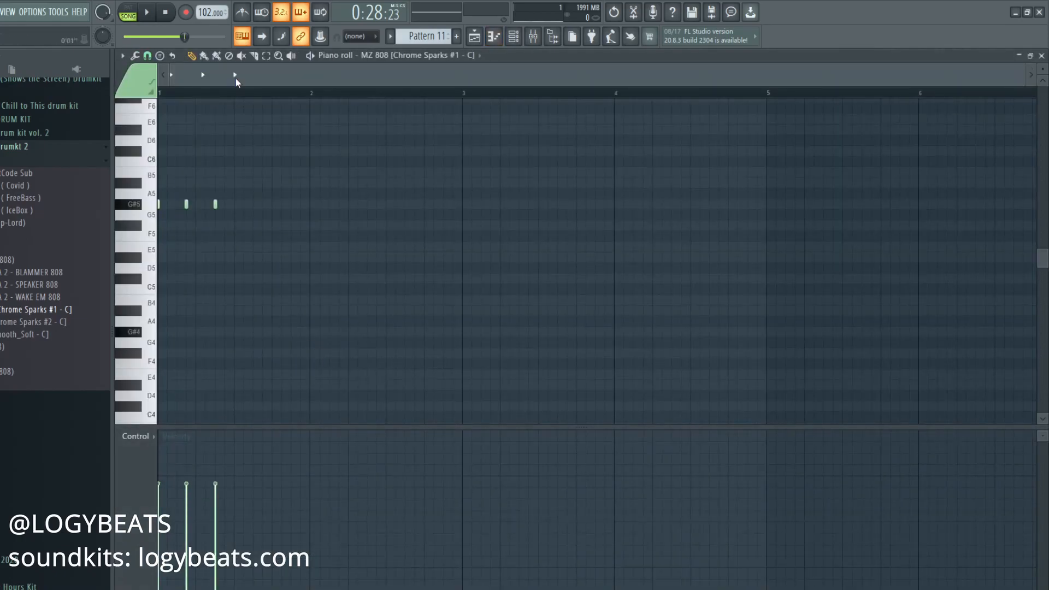
Play Pattern 11 to check the three 808 notes against the bass stem
{"action": "scroll", "coordinate": [234, 92], "scroll_direction": "up", "scroll_amount": 3}
{"action": "left_click_drag", "start_coordinate": [233, 79], "coordinate": [189, 80]}
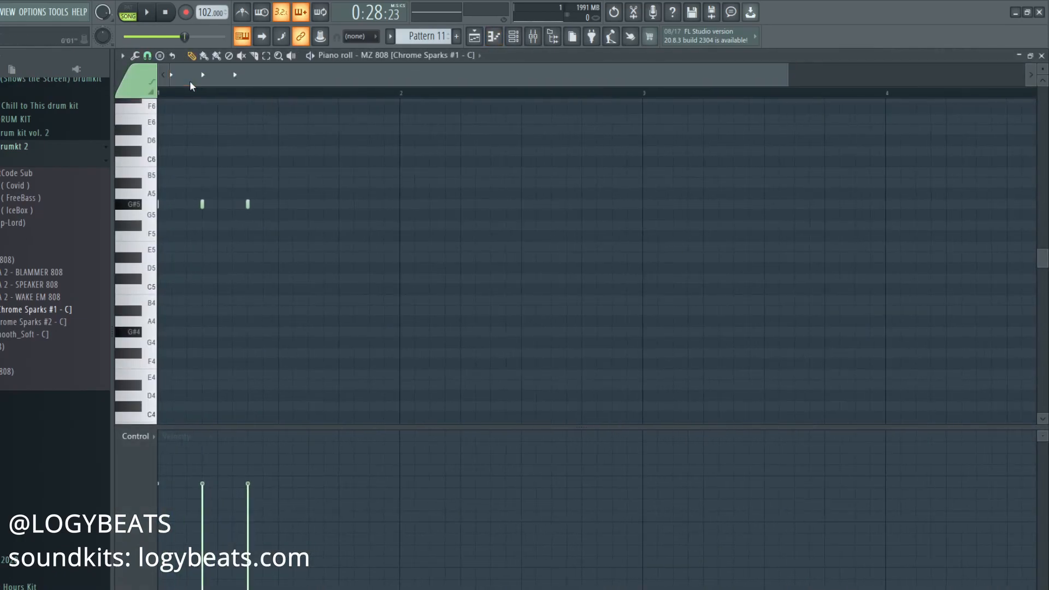
{"action": "key", "text": "space"}
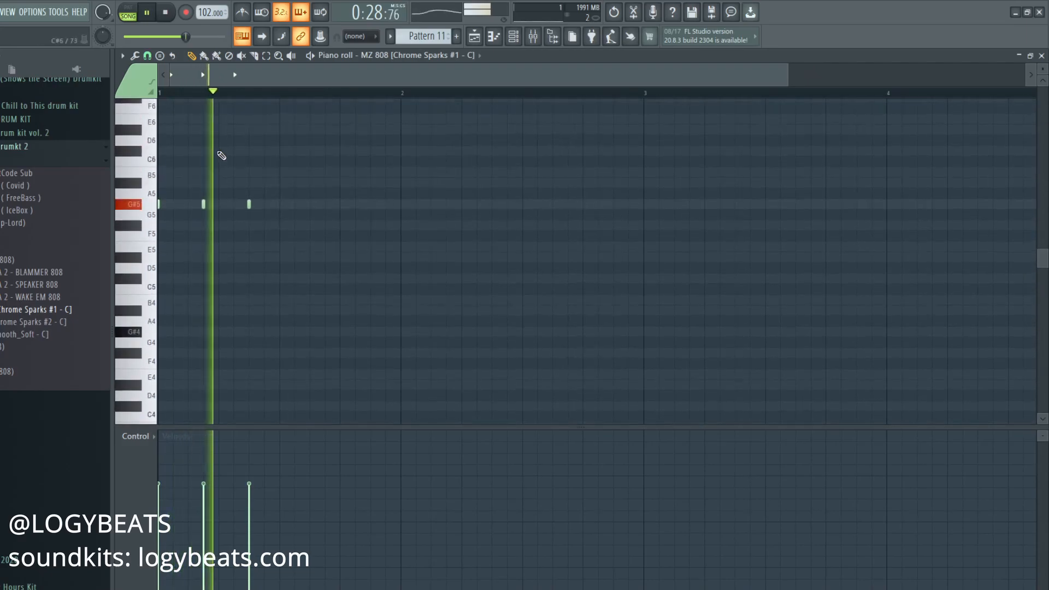
{"action": "scroll", "coordinate": [277, 91], "scroll_direction": "down", "scroll_amount": 2}
{"action": "key", "text": "space"}
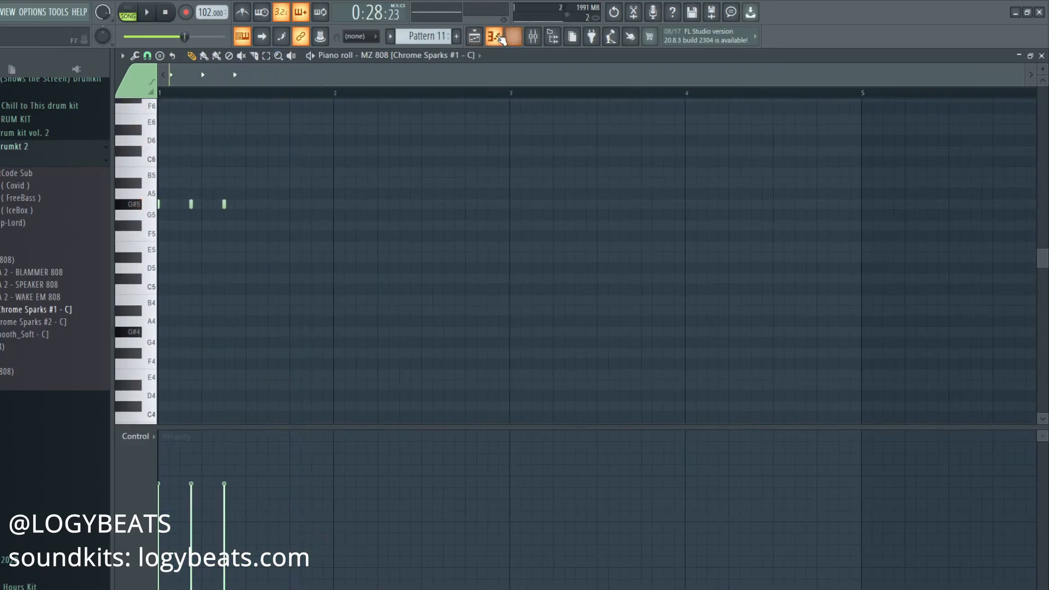
Raise the fade-out of the MZ 808 sample in its channel settings
{"action": "left_click", "coordinate": [511, 38]}
{"action": "left_click", "coordinate": [319, 365]}
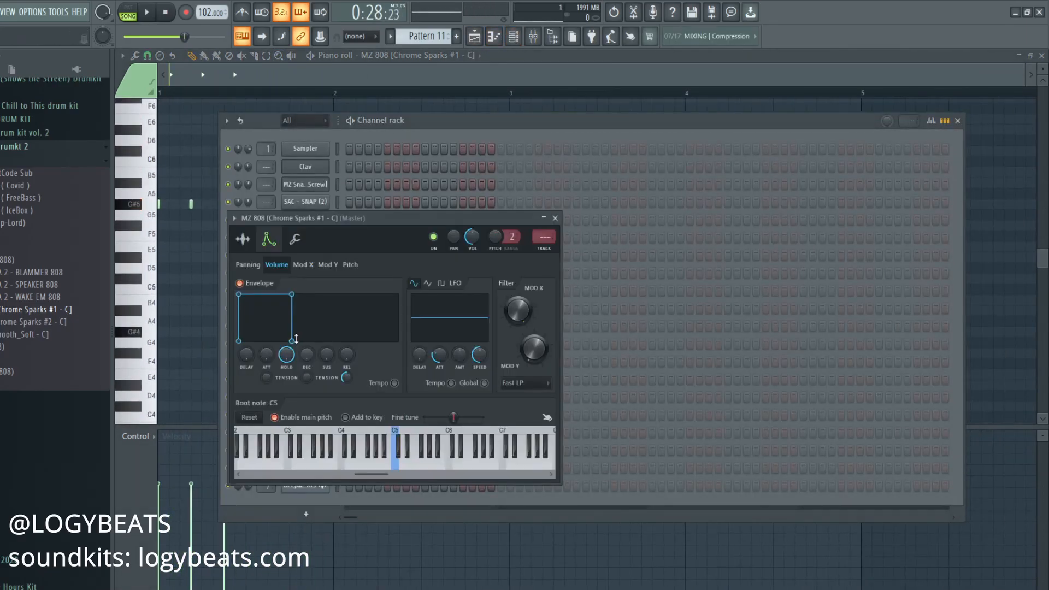
{"action": "left_click", "coordinate": [247, 241]}
{"action": "left_click_drag", "start_coordinate": [491, 379], "coordinate": [491, 359]}
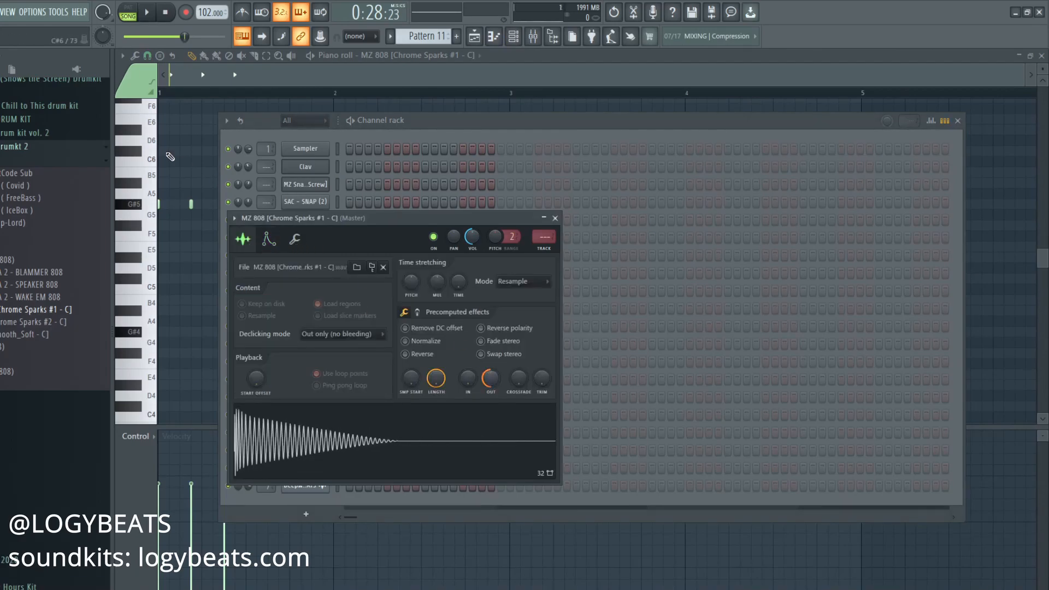
{"action": "left_click", "coordinate": [200, 140]}
Add a D#5 note near the end of bar 1 and three G#5 notes in bar 2 during playback
{"action": "key", "text": "space"}
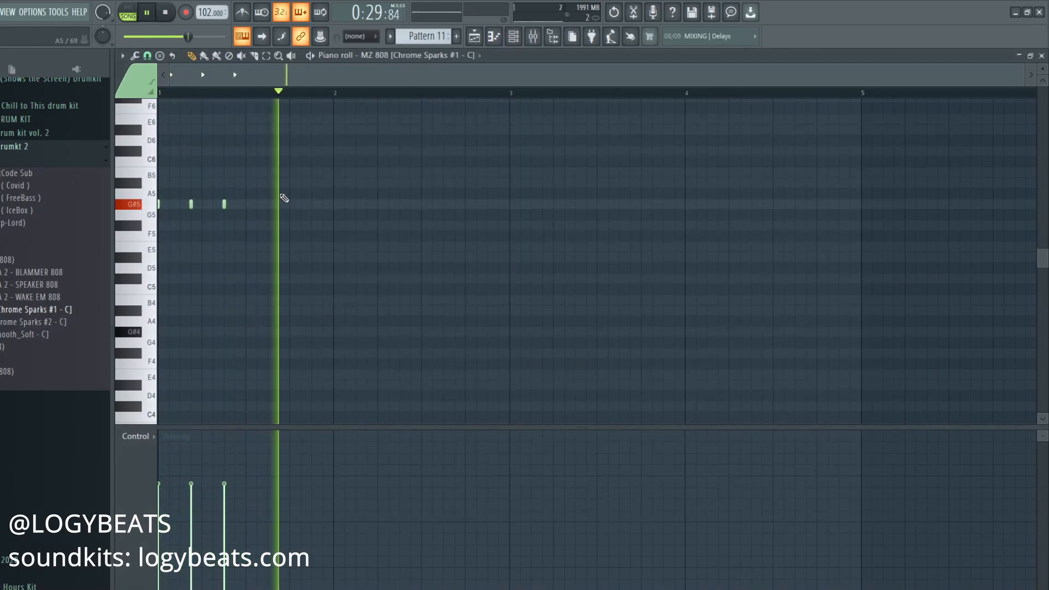
{"action": "left_click", "coordinate": [311, 257]}
{"action": "left_click", "coordinate": [333, 204]}
{"action": "left_click", "coordinate": [366, 204]}
{"action": "left_click", "coordinate": [399, 204]}
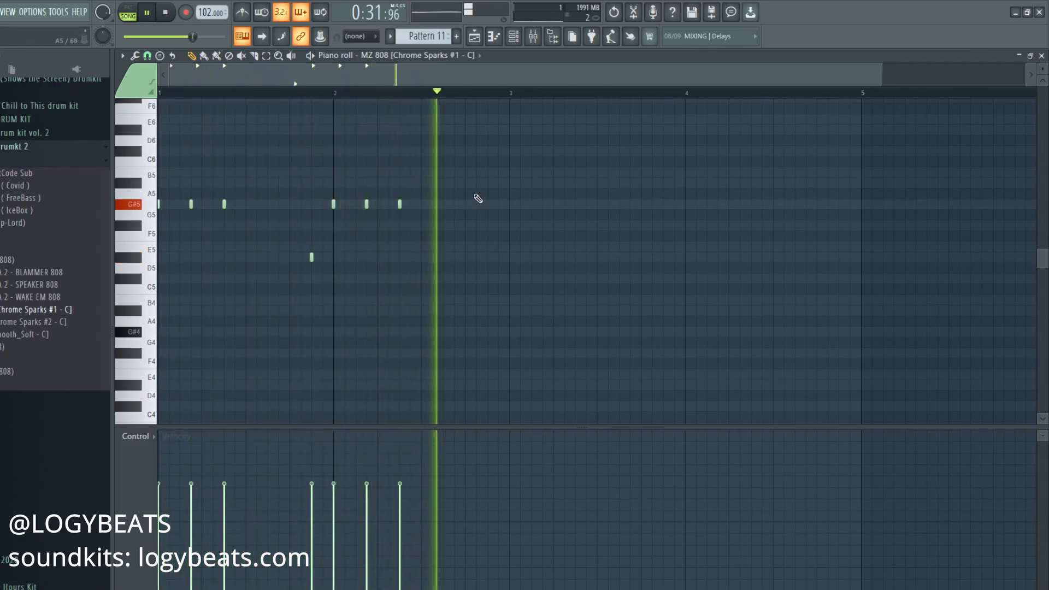
Add three G#5 notes in bar 3 and a D#5 note near the end of that bar
{"action": "key", "text": "space"}
{"action": "left_click", "coordinate": [509, 204]}
{"action": "left_click", "coordinate": [542, 204]}
{"action": "left_click", "coordinate": [575, 204]}
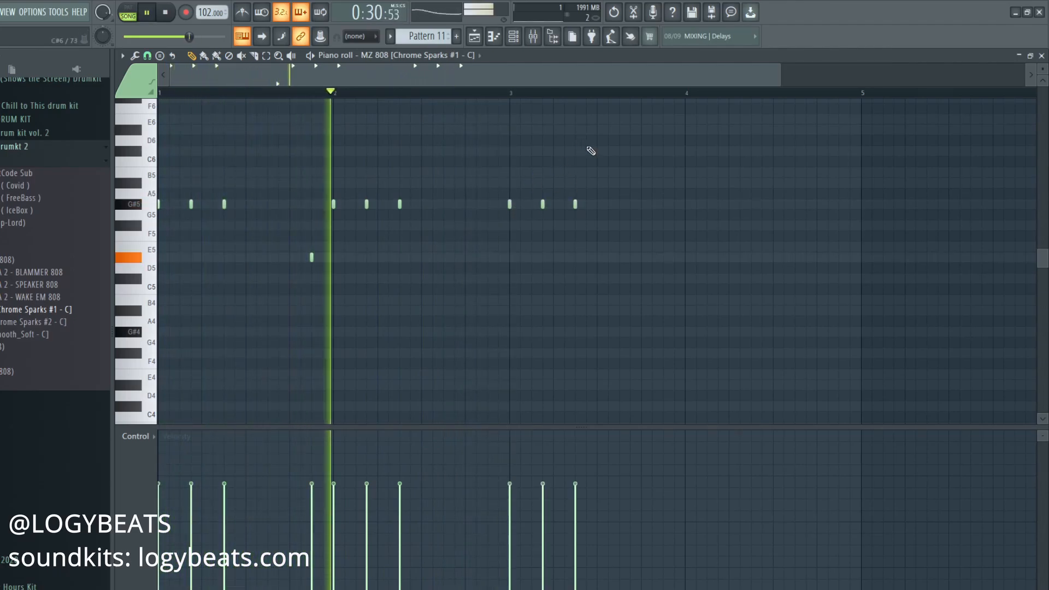
{"action": "left_click", "coordinate": [664, 255]}
{"action": "key", "text": "space"}
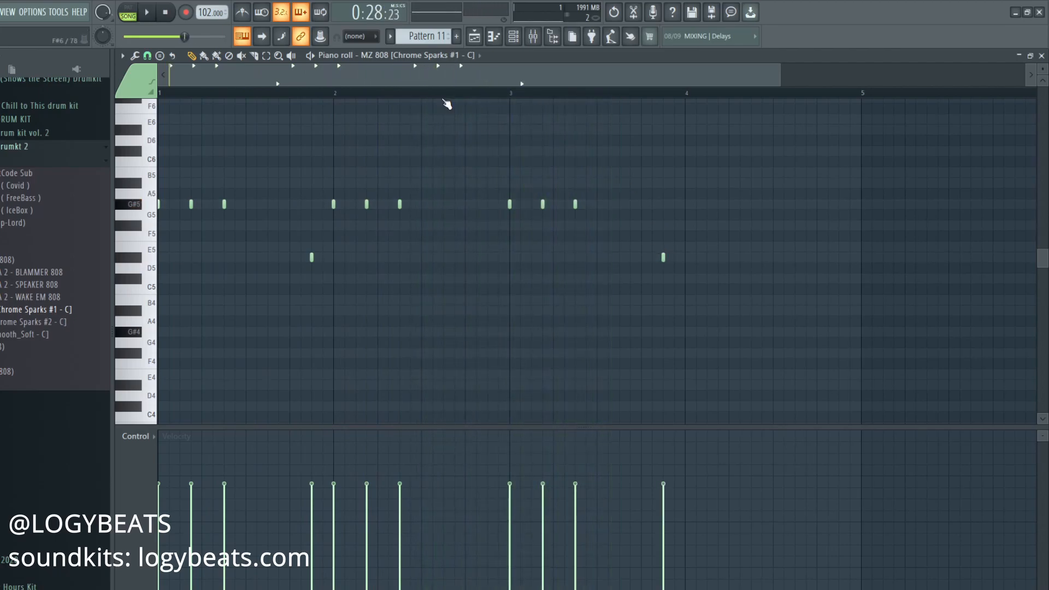
Replace the three G#5 notes in bar 3 with D#5 notes during playback and return to the Playlist
{"action": "left_click", "coordinate": [338, 95]}
{"action": "key", "text": "space"}
{"action": "right_click", "coordinate": [510, 204]}
{"action": "right_click", "coordinate": [575, 204]}
{"action": "right_click", "coordinate": [543, 204]}
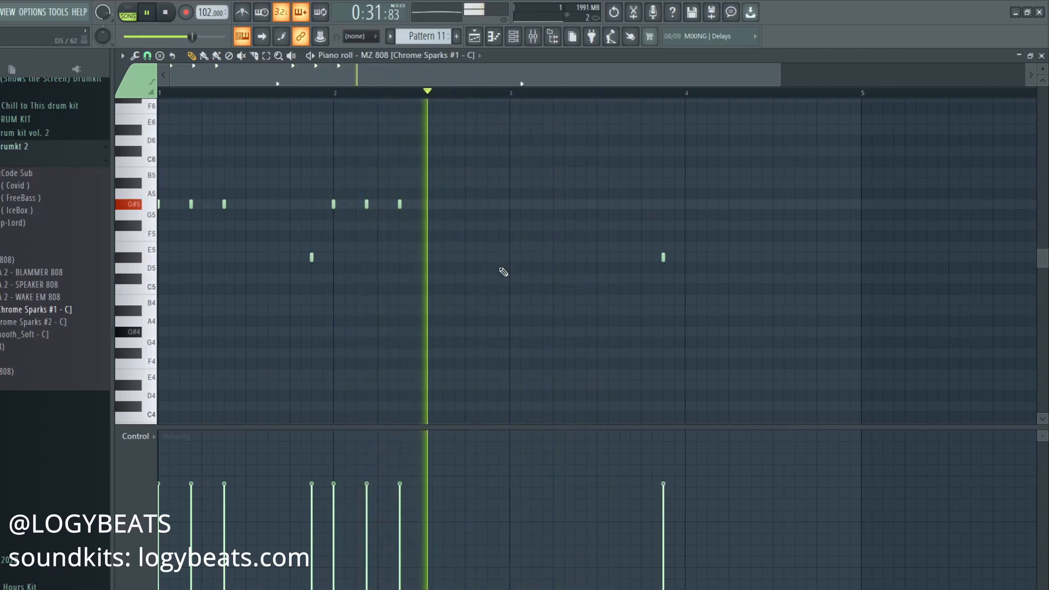
{"action": "left_click", "coordinate": [510, 257]}
{"action": "left_click", "coordinate": [543, 257]}
{"action": "left_click", "coordinate": [575, 257]}
{"action": "key", "text": "space"}
{"action": "left_click", "coordinate": [480, 43]}
{"action": "scroll", "coordinate": [498, 208], "scroll_direction": "up", "scroll_amount": 1}
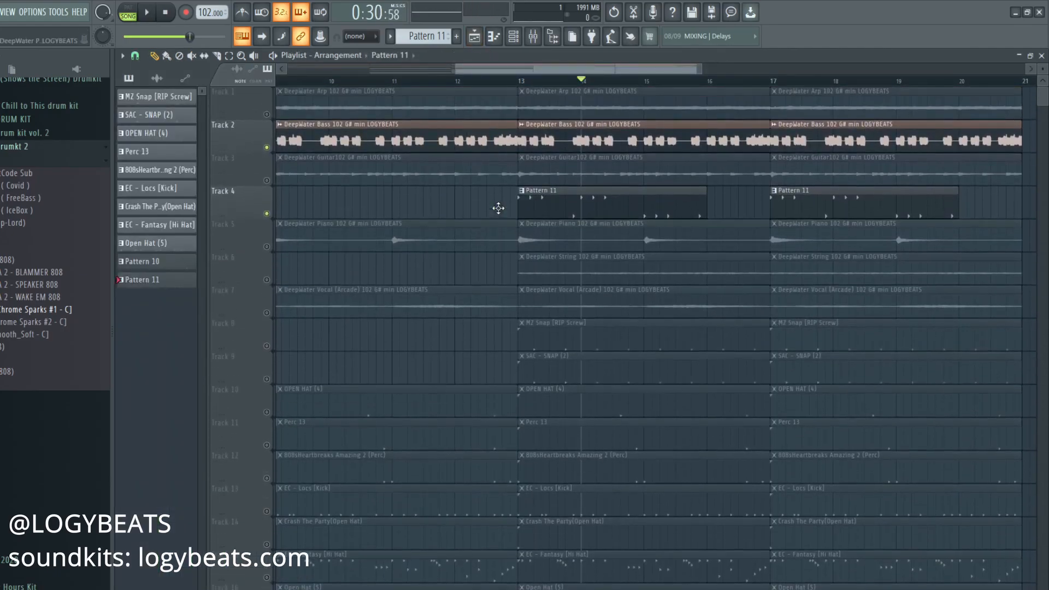
Unmute the guitar track and add three D#5 notes in the first half of bar 4 in Pattern 11's 808 part
{"action": "left_click", "coordinate": [267, 180]}
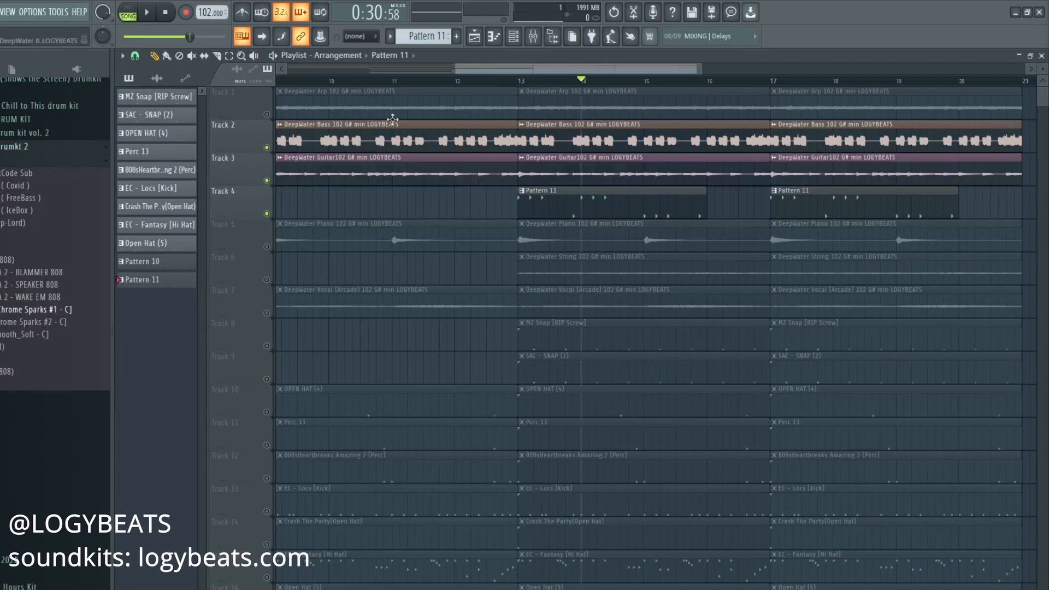
{"action": "double_click", "coordinate": [545, 206]}
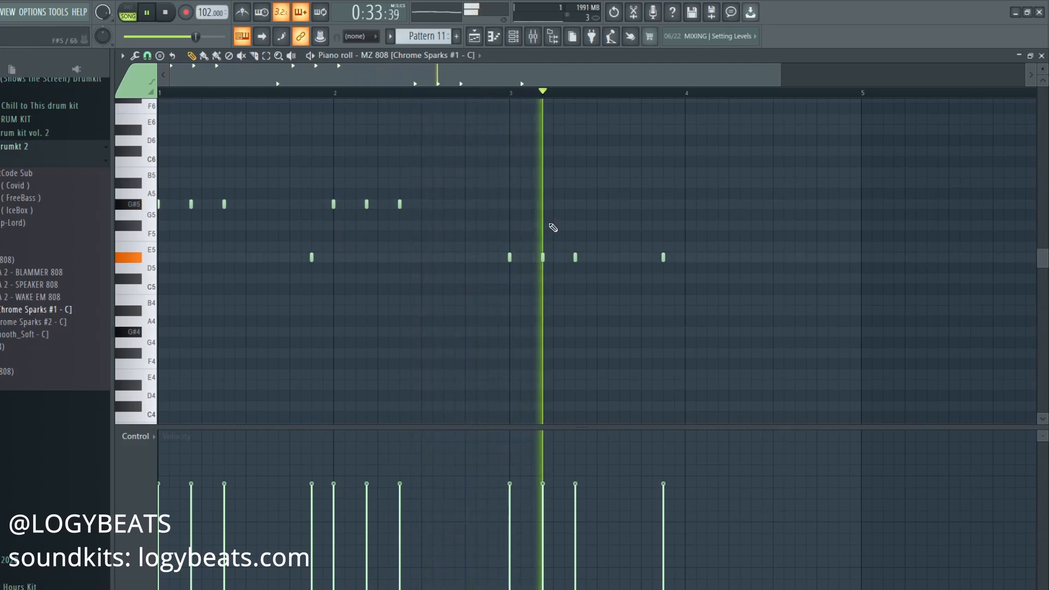
{"action": "left_click", "coordinate": [685, 257]}
{"action": "left_click", "coordinate": [719, 257]}
{"action": "left_click", "coordinate": [751, 257]}
Move bar 3's last 808 note slightly earlier to C#5 and end bar 4 with C#5, D#5 and C#5 notes
{"action": "left_click", "coordinate": [511, 93]}
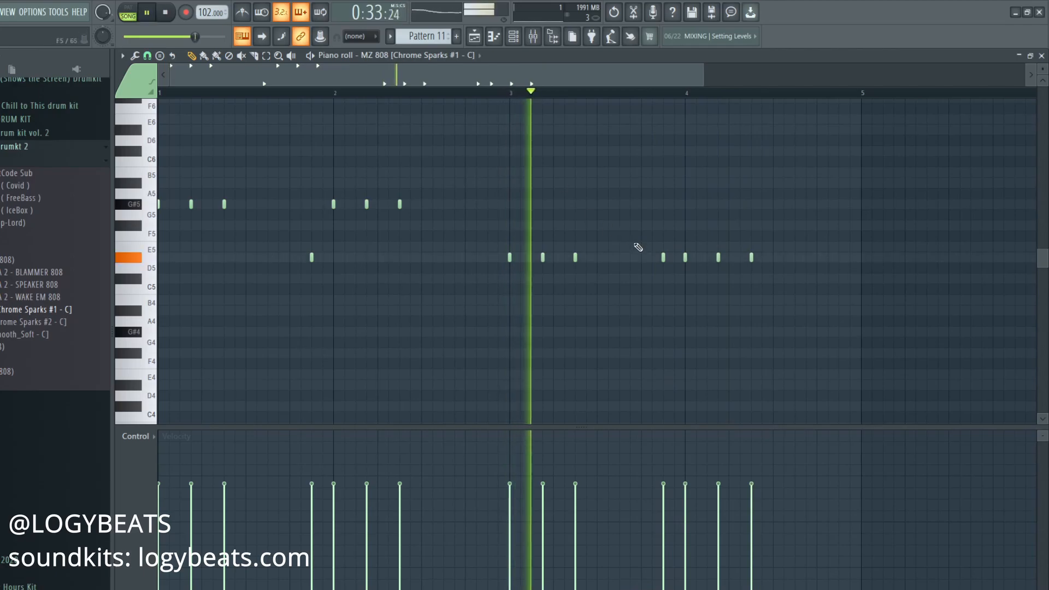
{"action": "left_click_drag", "start_coordinate": [664, 257], "coordinate": [643, 278]}
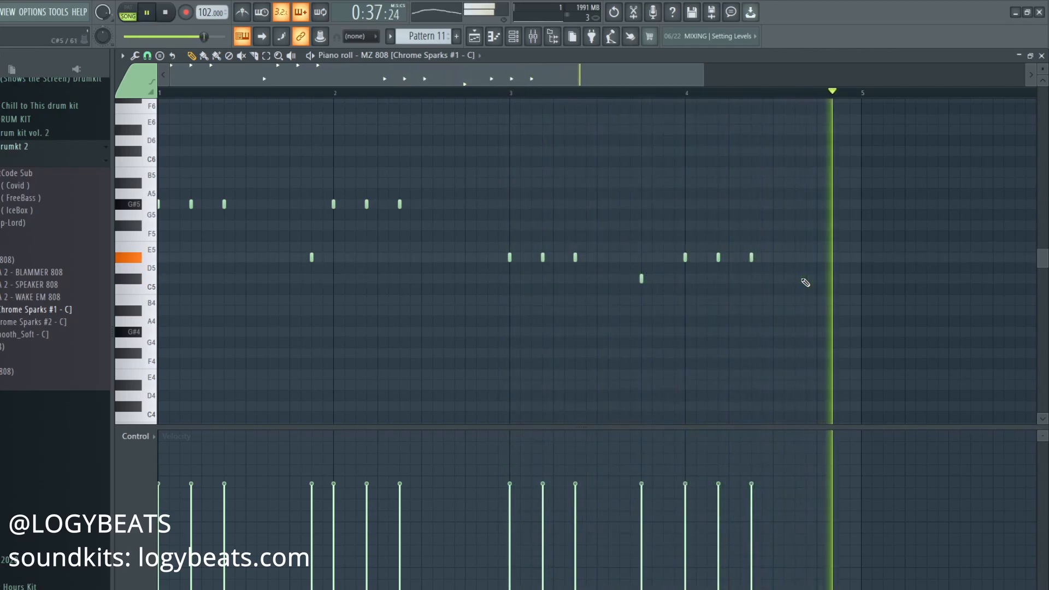
{"action": "left_click", "coordinate": [795, 257]}
{"action": "left_click", "coordinate": [816, 257]}
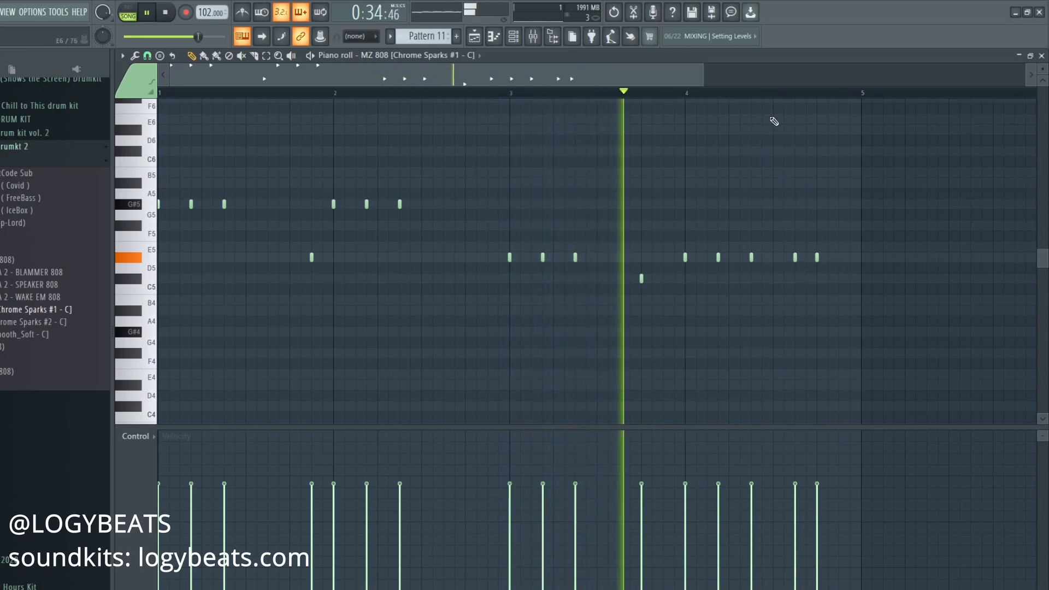
{"action": "left_click", "coordinate": [839, 258]}
{"action": "right_click", "coordinate": [795, 258]}
{"action": "left_click", "coordinate": [795, 278]}
{"action": "right_click", "coordinate": [838, 257]}
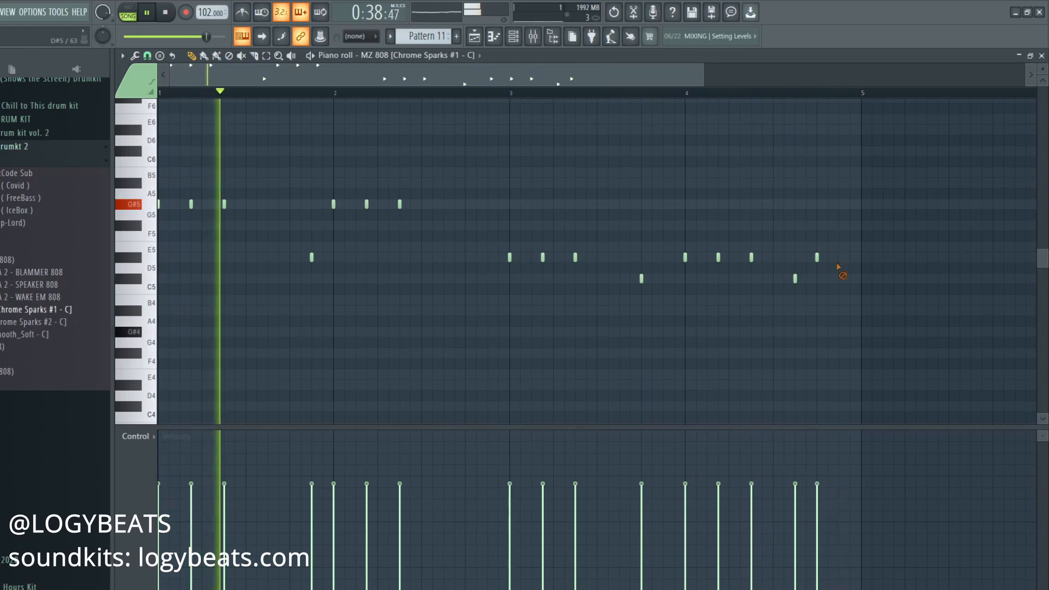
{"action": "left_click", "coordinate": [829, 278]}
Delete the DeepWater Bass clips at bars 13 and 17 in the Playlist and unmute all tracks
{"action": "key", "text": "space"}
{"action": "left_click", "coordinate": [474, 36]}
{"action": "scroll", "coordinate": [466, 87], "scroll_direction": "down", "scroll_amount": 5}
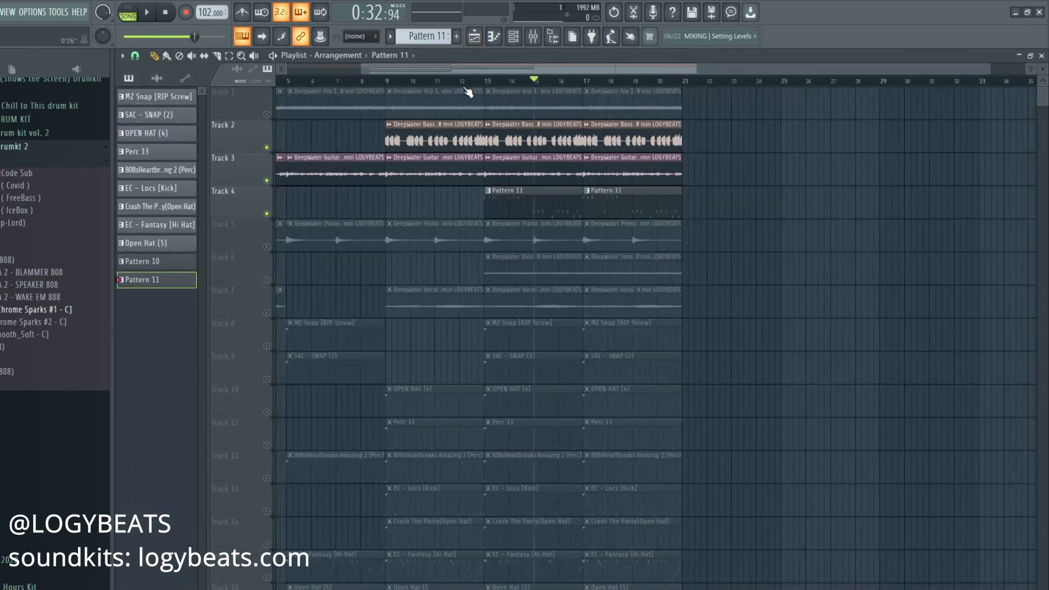
{"action": "right_click", "coordinate": [574, 140]}
{"action": "right_click", "coordinate": [645, 141]}
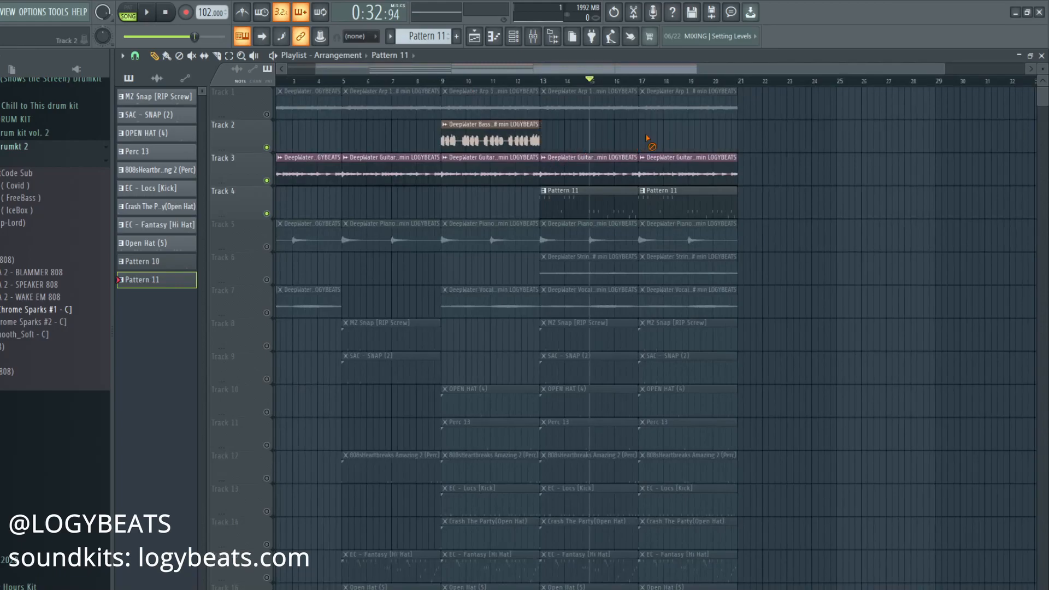
{"action": "right_click", "coordinate": [267, 213]}
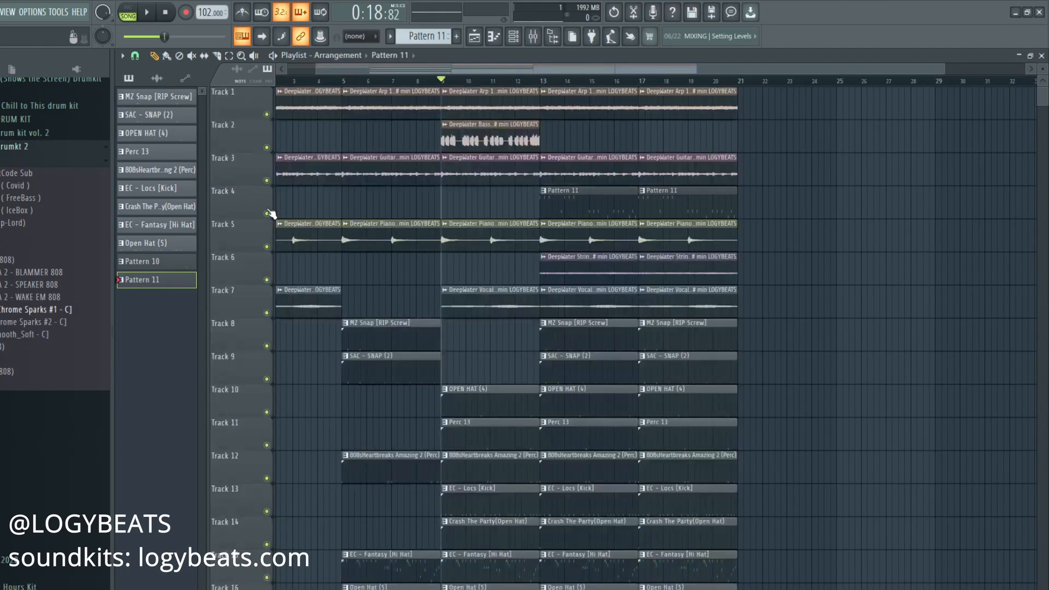
Play the arrangement from bar 9 into the 808 section while reviewing the tracks
{"action": "key", "text": "space"}
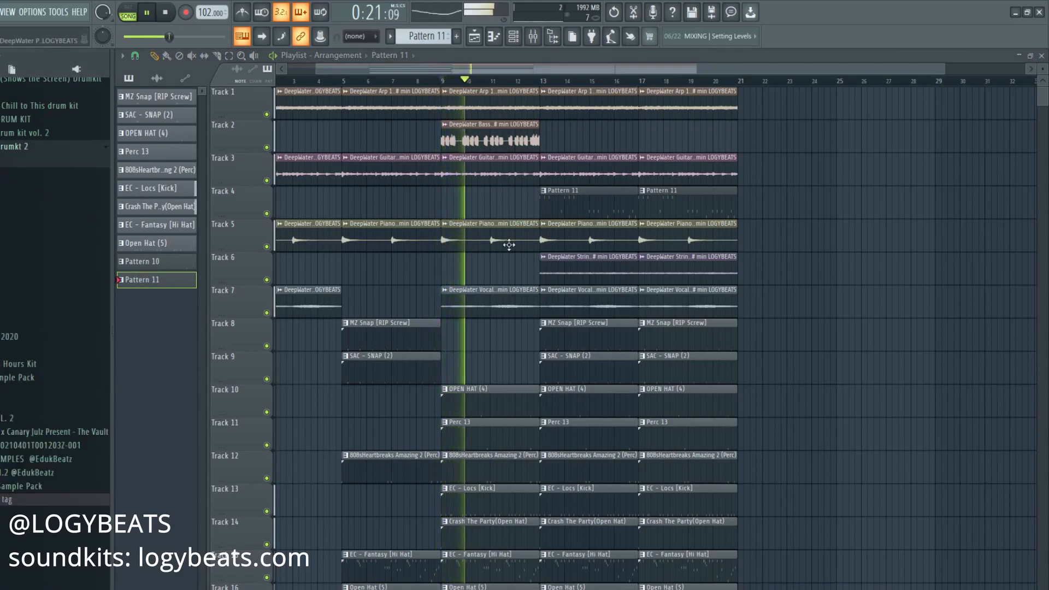
{"action": "scroll", "coordinate": [470, 241], "scroll_direction": "down", "scroll_amount": 2}
{"action": "scroll", "coordinate": [546, 371], "scroll_direction": "down", "scroll_amount": 6}
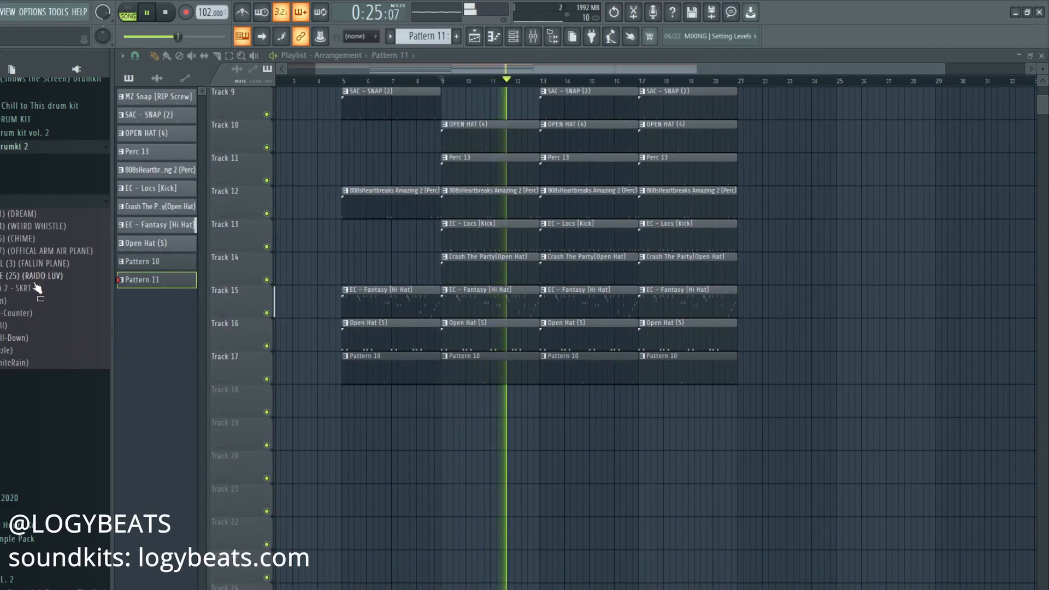
{"action": "scroll", "coordinate": [679, 358], "scroll_direction": "up", "scroll_amount": 5}
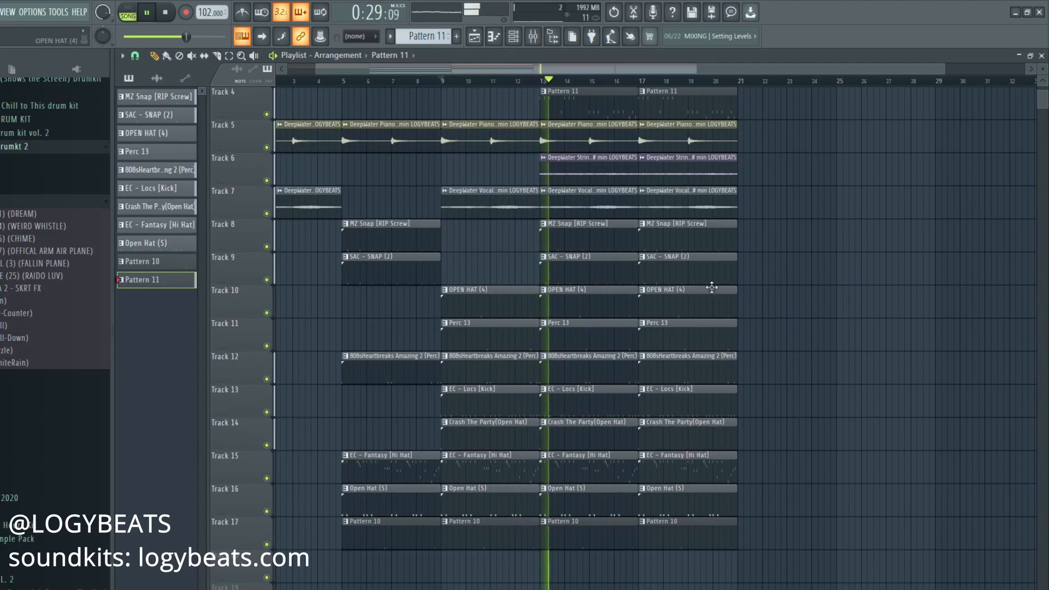
{"action": "scroll", "coordinate": [574, 168], "scroll_direction": "up", "scroll_amount": 2}
Adjust the MZ 808 channel's volume
{"action": "key", "text": "F6"}
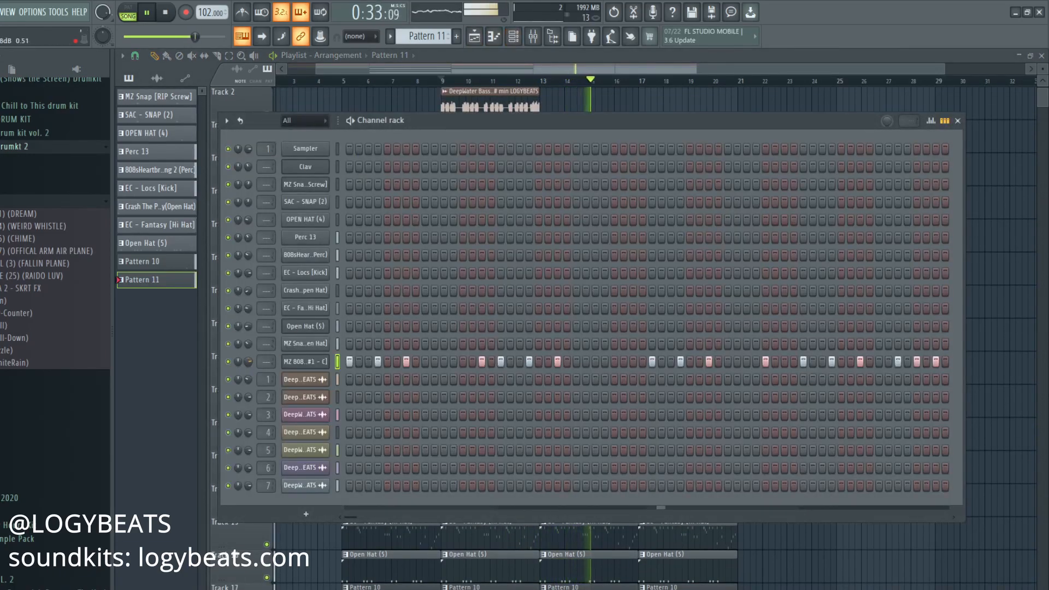
{"action": "right_click", "coordinate": [300, 363]}
{"action": "left_click", "coordinate": [305, 384]}
{"action": "key", "text": "space"}
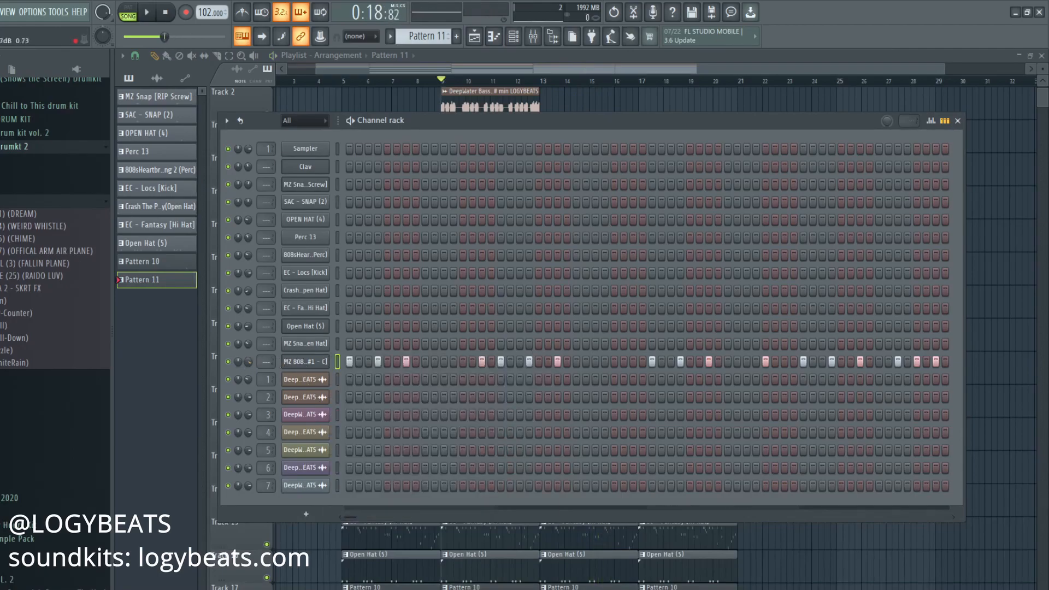
{"action": "key", "text": "space"}
{"action": "key", "text": "F6"}
Check the DeepWater Bass clip's channel settings and listen to the transition from bar 12 into the 808 section
{"action": "double_click", "coordinate": [469, 112]}
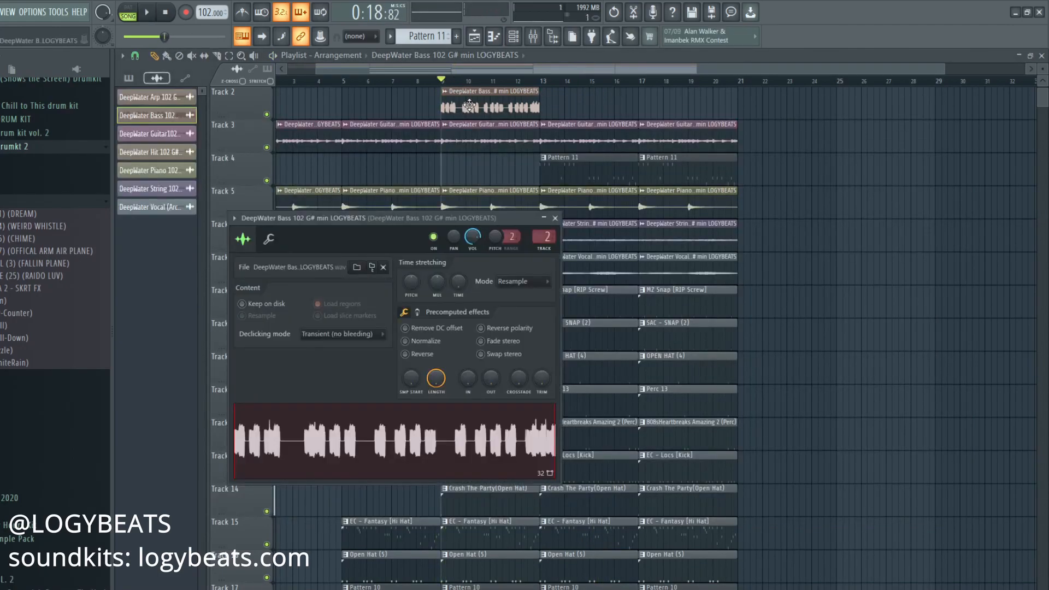
{"action": "key", "text": "Escape"}
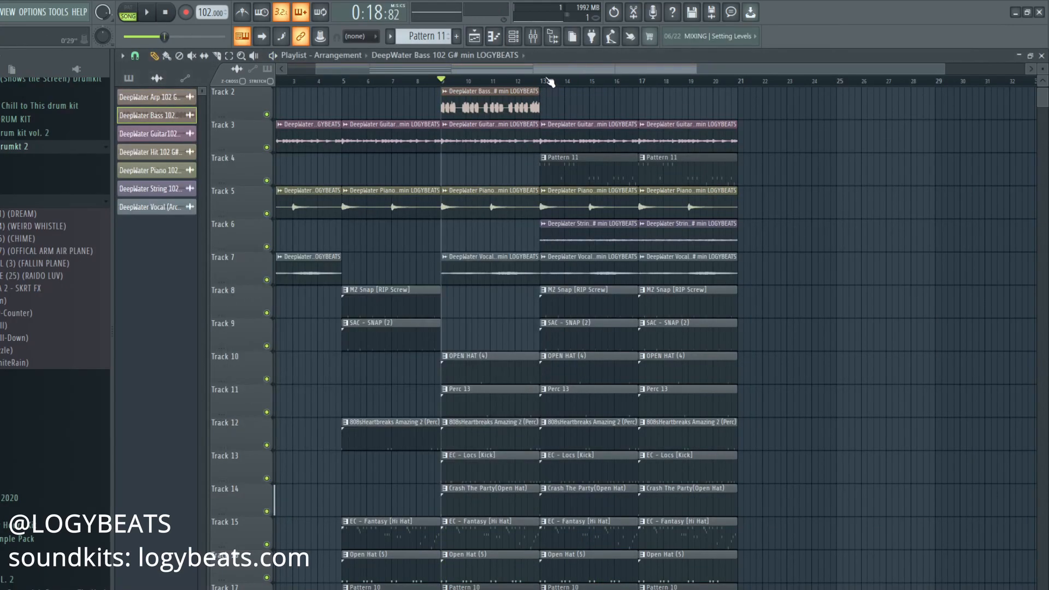
{"action": "scroll", "coordinate": [550, 84], "scroll_direction": "up", "scroll_amount": 3}
{"action": "scroll", "coordinate": [558, 84], "scroll_direction": "left", "scroll_amount": 3}
{"action": "scroll", "coordinate": [639, 89], "scroll_direction": "up", "scroll_amount": 1}
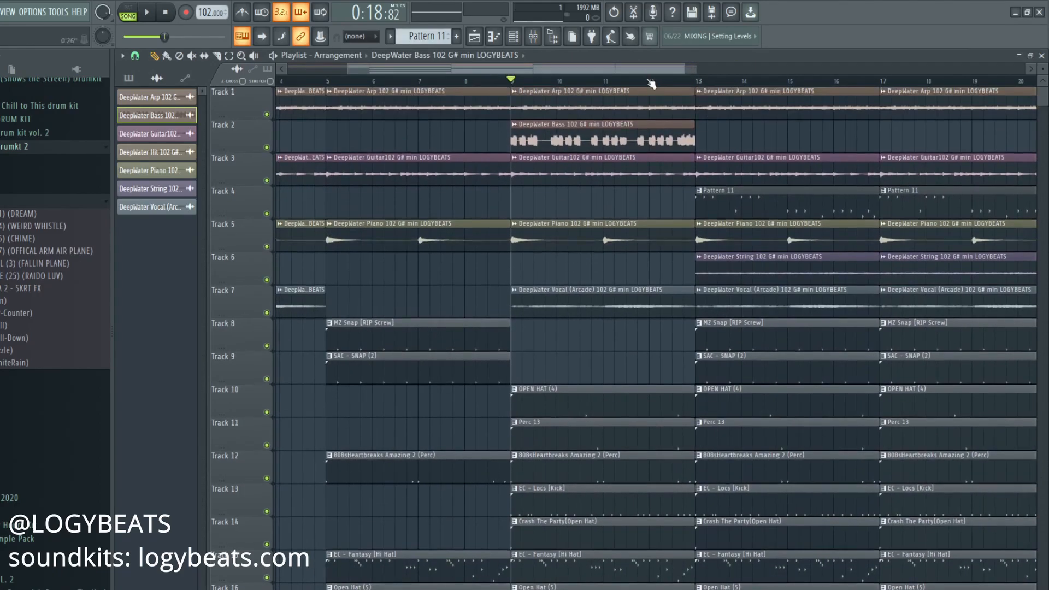
{"action": "left_click", "coordinate": [639, 82]}
{"action": "key", "text": "space"}
{"action": "left_click", "coordinate": [701, 196]}
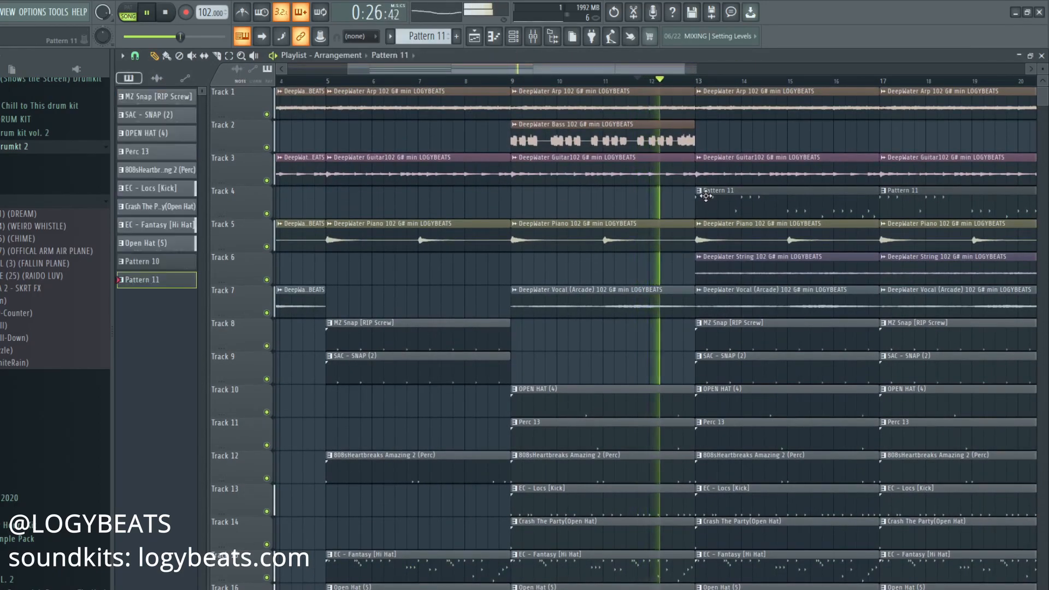
{"action": "double_click", "coordinate": [522, 132]}
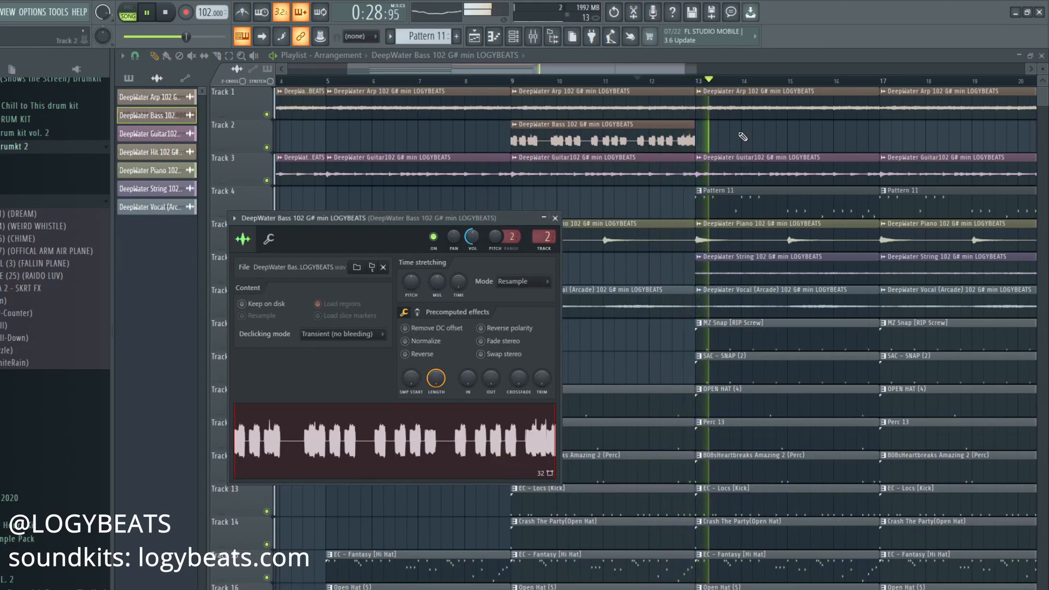
{"action": "key", "text": "Escape"}
Replace the MZ 808 channel's sample with [TECK] 808 ( Covid ) and audition it in pattern mode
{"action": "left_click", "coordinate": [705, 204]}
{"action": "left_click", "coordinate": [513, 37]}
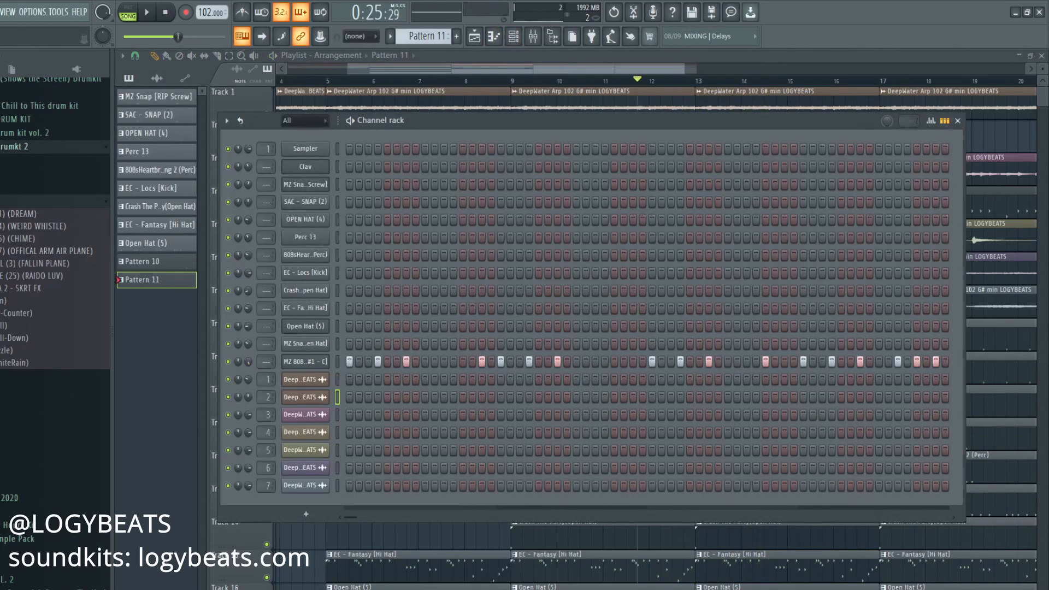
{"action": "left_click", "coordinate": [2, 161]}
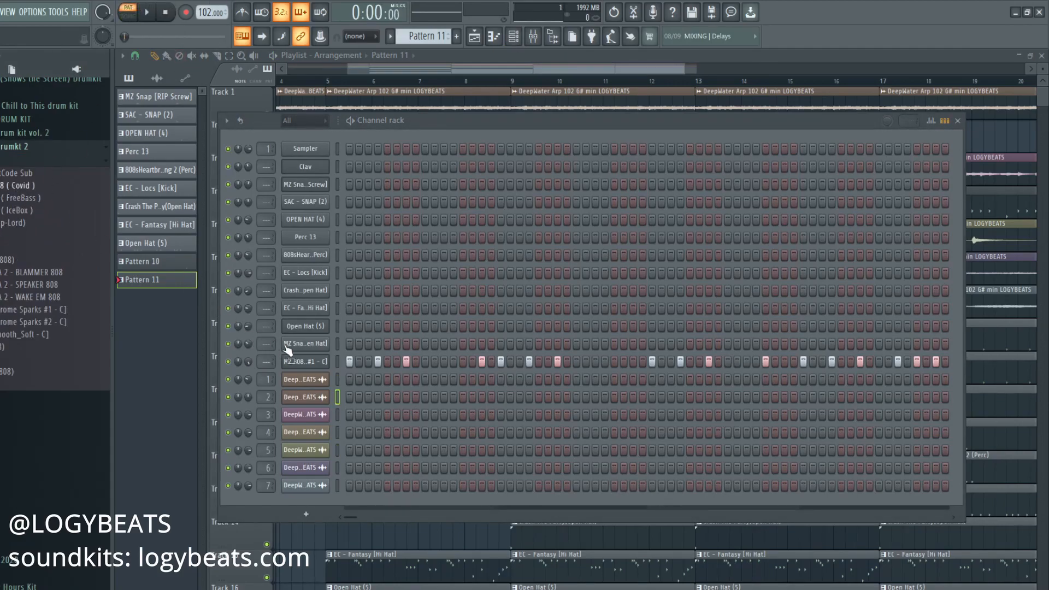
{"action": "left_click_drag", "start_coordinate": [295, 364], "coordinate": [295, 365]}
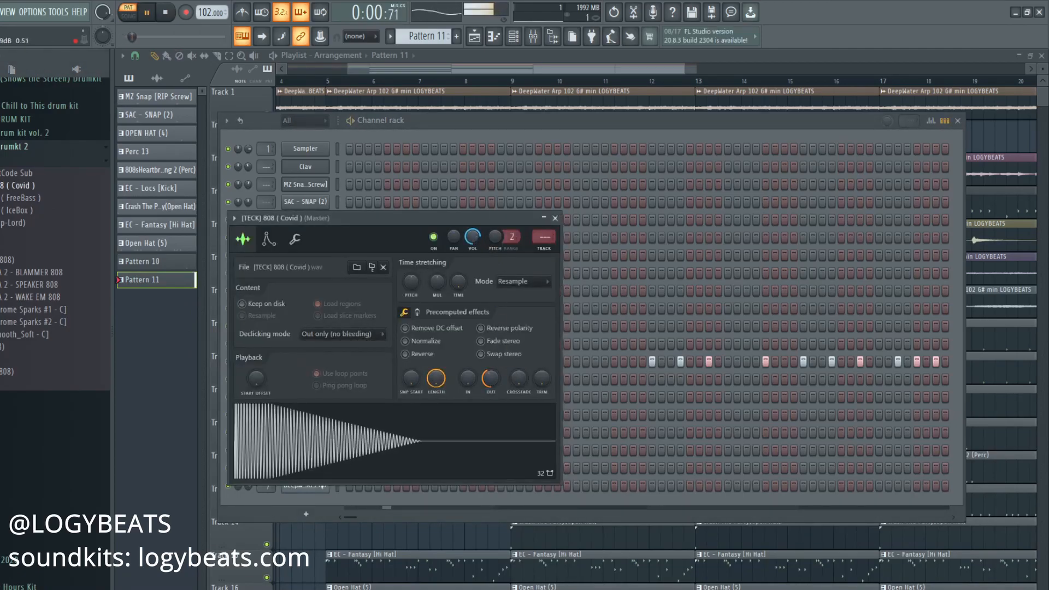
{"action": "left_click", "coordinate": [474, 140]}
{"action": "key", "text": "space"}
Transpose all of the [TECK] 808 notes in Pattern 11 down one octave during playback
{"action": "right_click", "coordinate": [322, 360]}
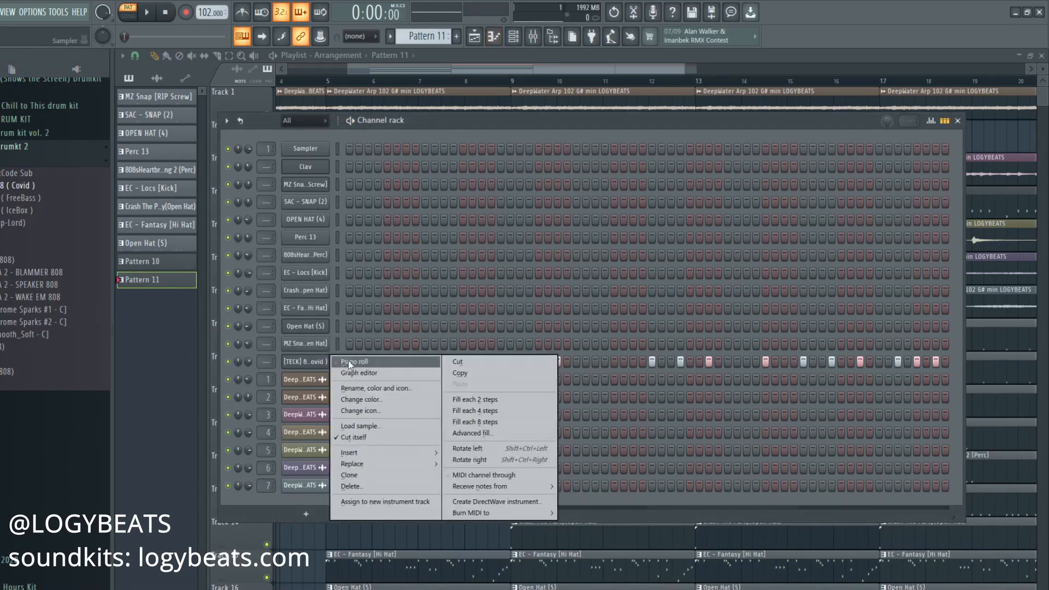
{"action": "left_click", "coordinate": [348, 361]}
{"action": "key", "text": "space"}
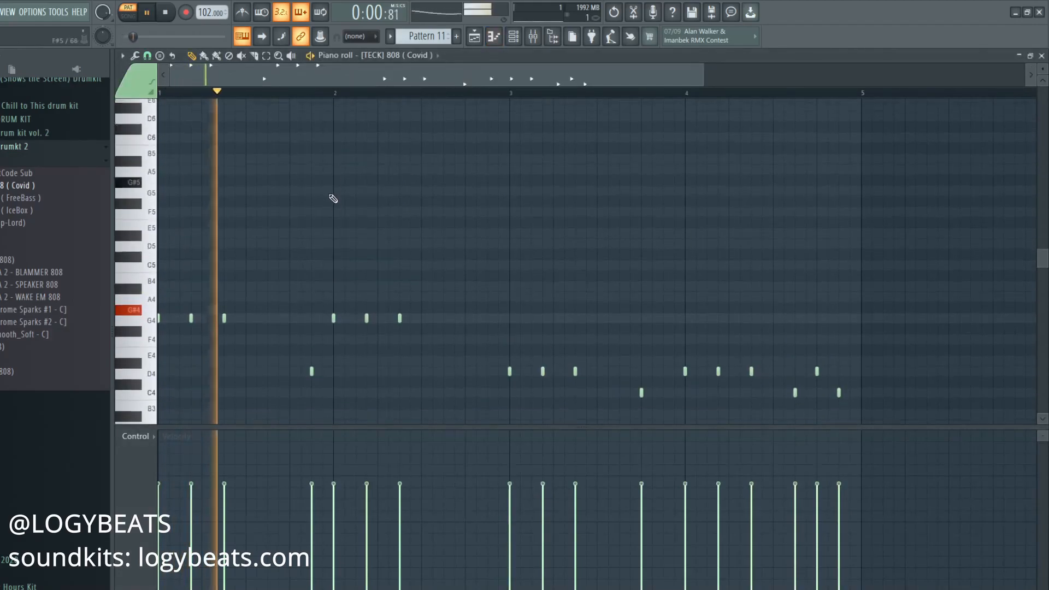
Select the channels from Clav through [TECK] 808 ( Covid ) and route them to consecutive mixer tracks starting at Insert 8
{"action": "key", "text": "F6"}
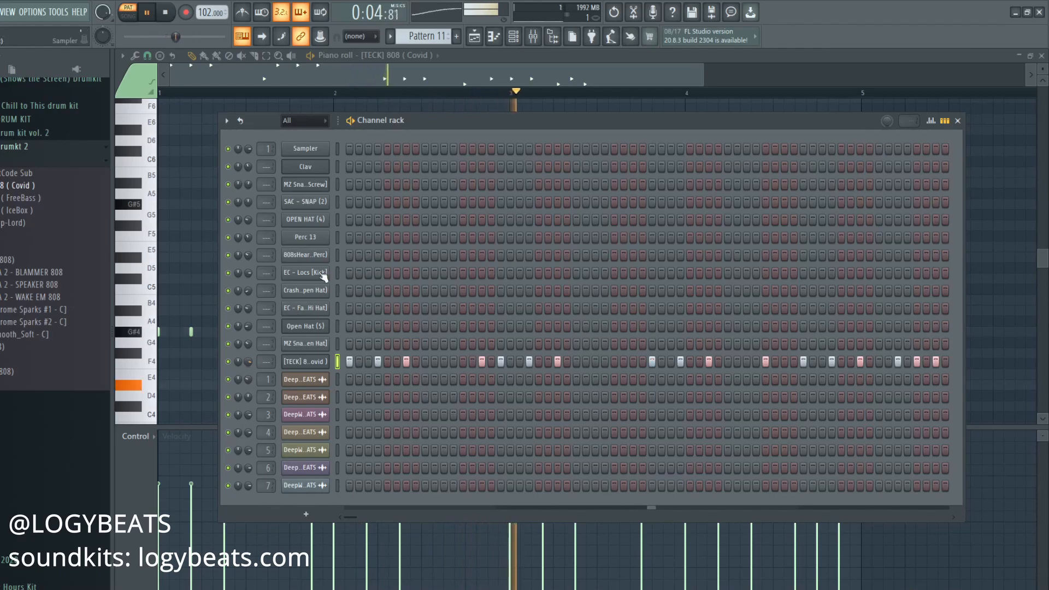
{"action": "left_click_drag", "start_coordinate": [338, 167], "coordinate": [341, 365]}
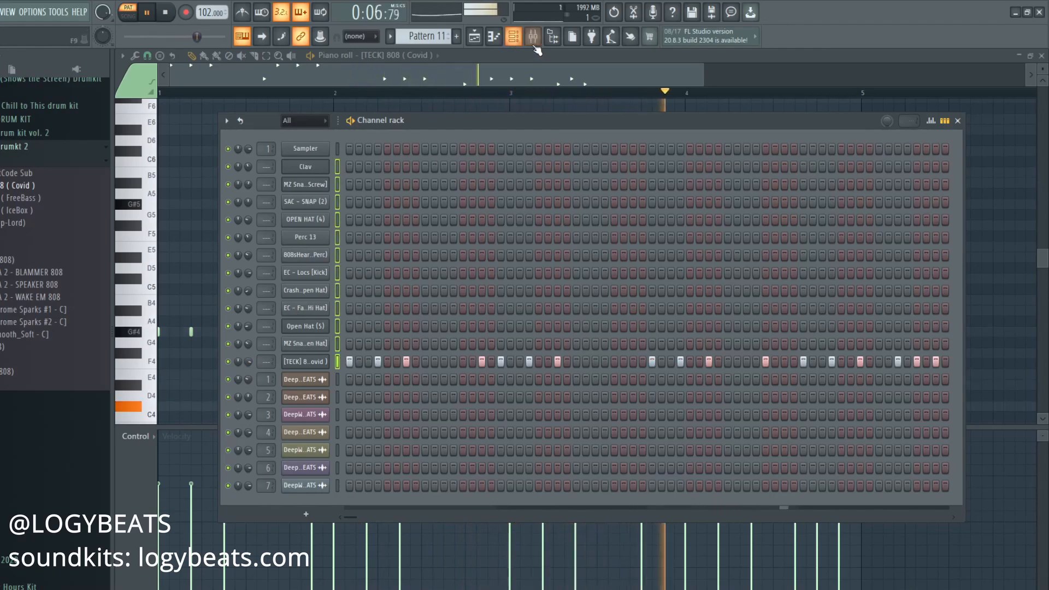
{"action": "left_click", "coordinate": [532, 38]}
{"action": "right_click", "coordinate": [402, 209]}
{"action": "mouse_move", "coordinate": [468, 187]}
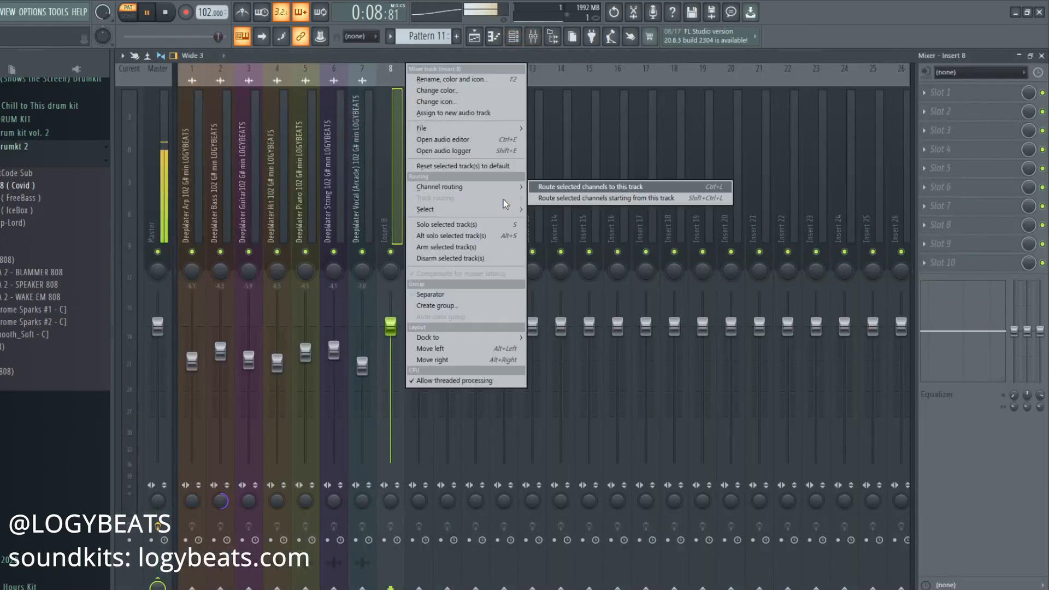
{"action": "left_click", "coordinate": [612, 199]}
Play the arrangement from about bar 12 and adjust the [TECK] 808 channel's volume
{"action": "left_click", "coordinate": [475, 39]}
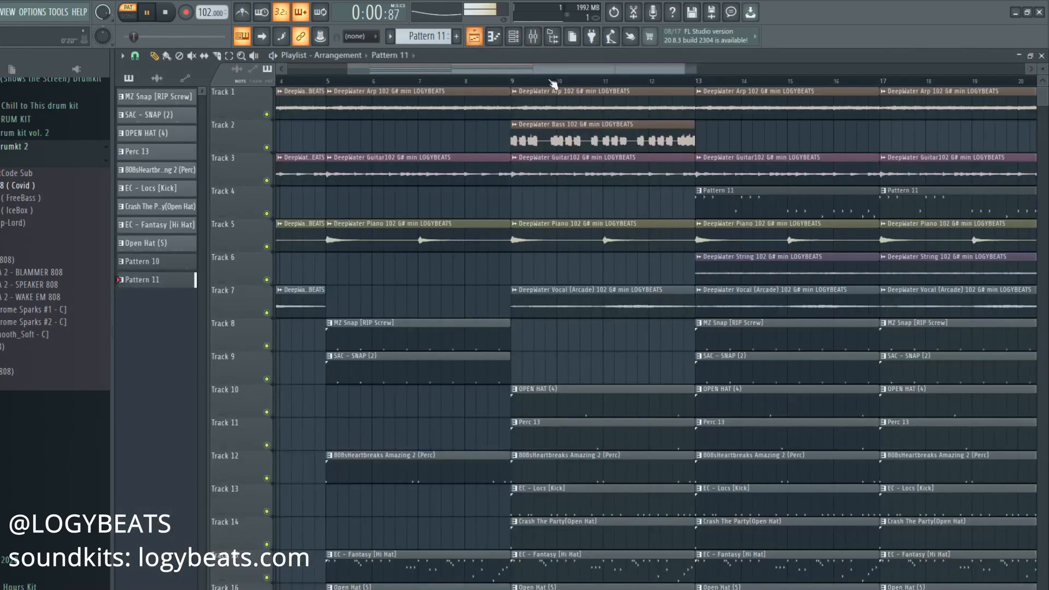
{"action": "left_click", "coordinate": [647, 83]}
{"action": "scroll", "coordinate": [646, 83], "scroll_direction": "down", "scroll_amount": 4}
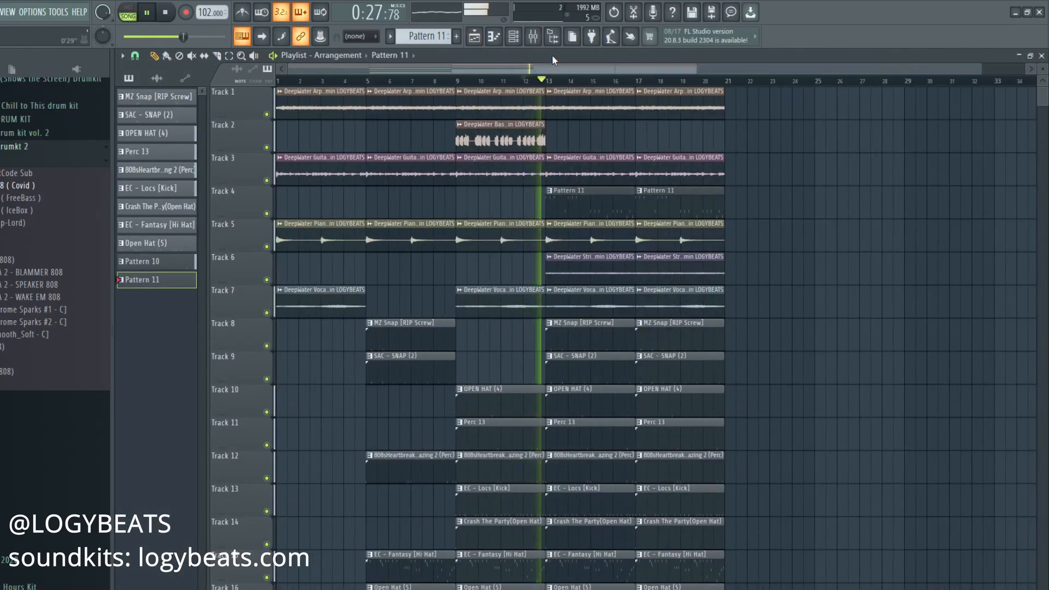
{"action": "left_click", "coordinate": [513, 36]}
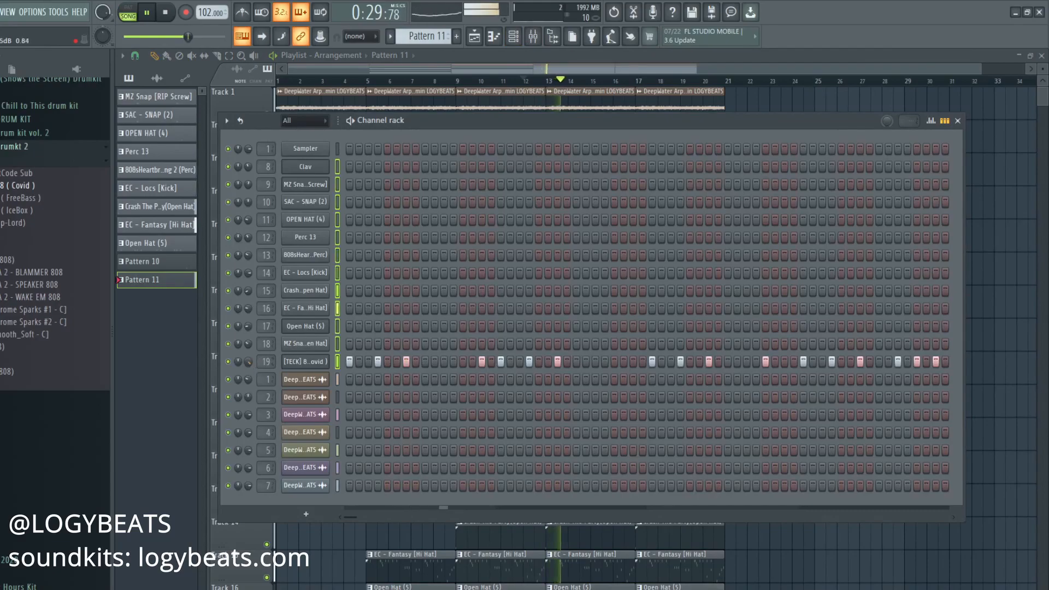
{"action": "right_click", "coordinate": [733, 89]}
{"action": "scroll", "coordinate": [714, 83], "scroll_direction": "down", "scroll_amount": 1}
{"action": "right_click", "coordinate": [769, 182]}
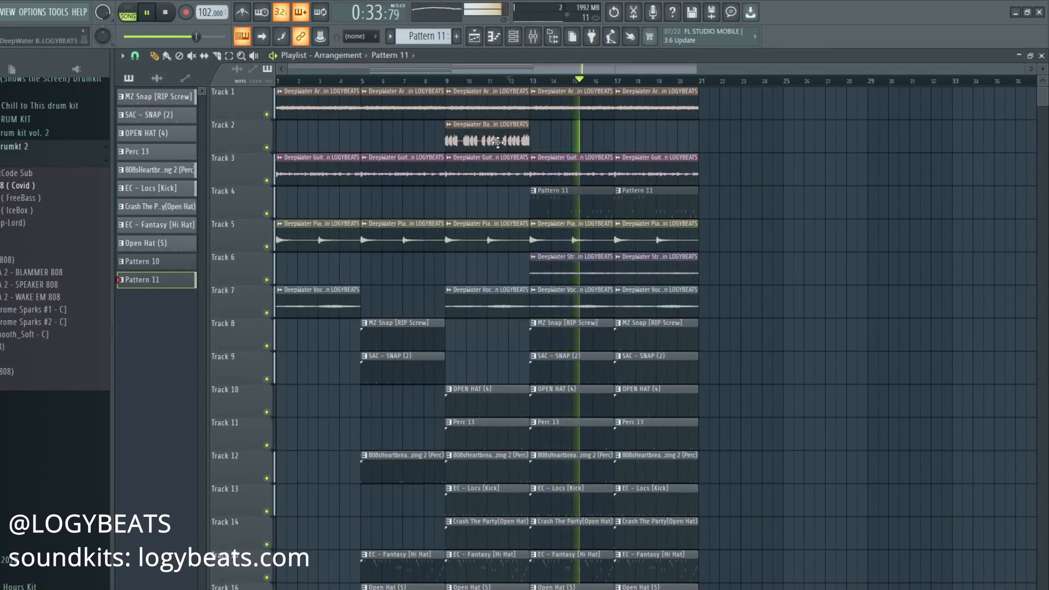
Listen to the bass section from bar 9 and the 808 section from bar 13 for comparison
{"action": "left_click", "coordinate": [446, 80]}
{"action": "scroll", "coordinate": [450, 82], "scroll_direction": "up", "scroll_amount": 4}
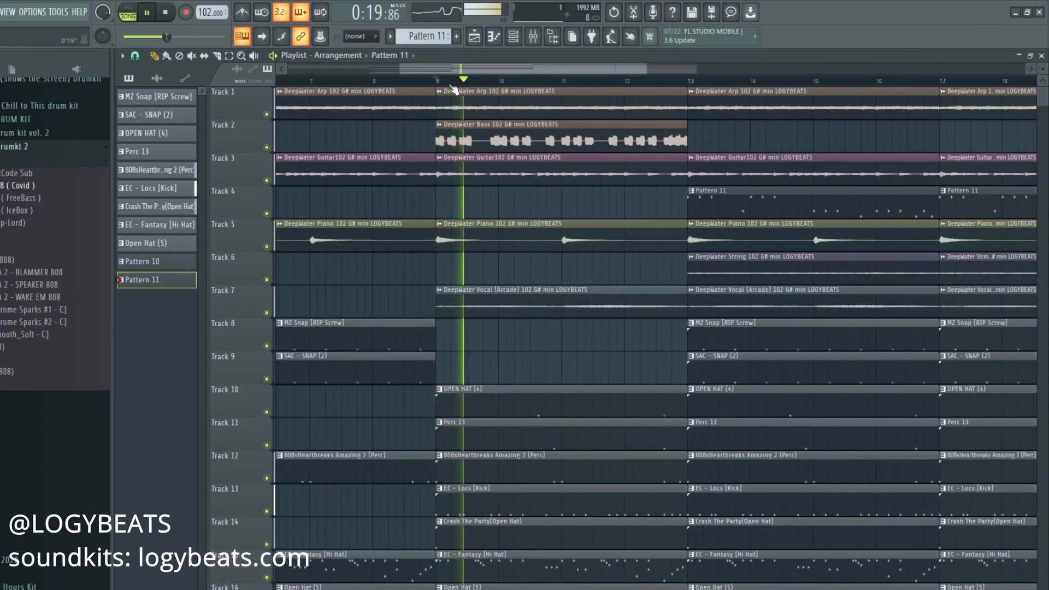
{"action": "left_click", "coordinate": [671, 82]}
{"action": "scroll", "coordinate": [674, 83], "scroll_direction": "down", "scroll_amount": 4}
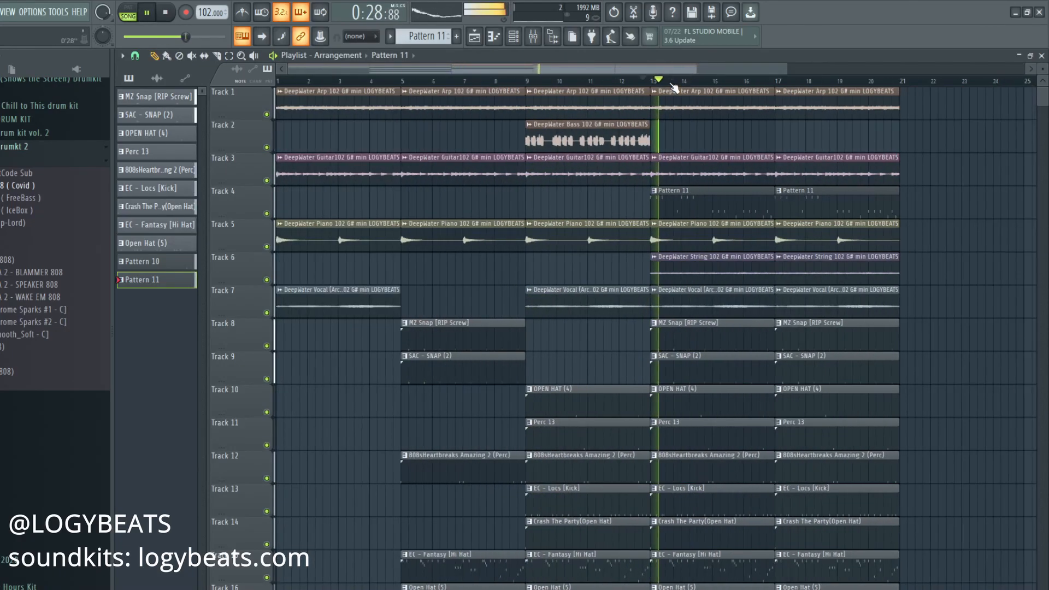
{"action": "key", "text": "space"}
Delete the second G#4 note in bars 1 and 2 and the second D#4 note in bar 3 of Pattern 11
{"action": "double_click", "coordinate": [675, 207]}
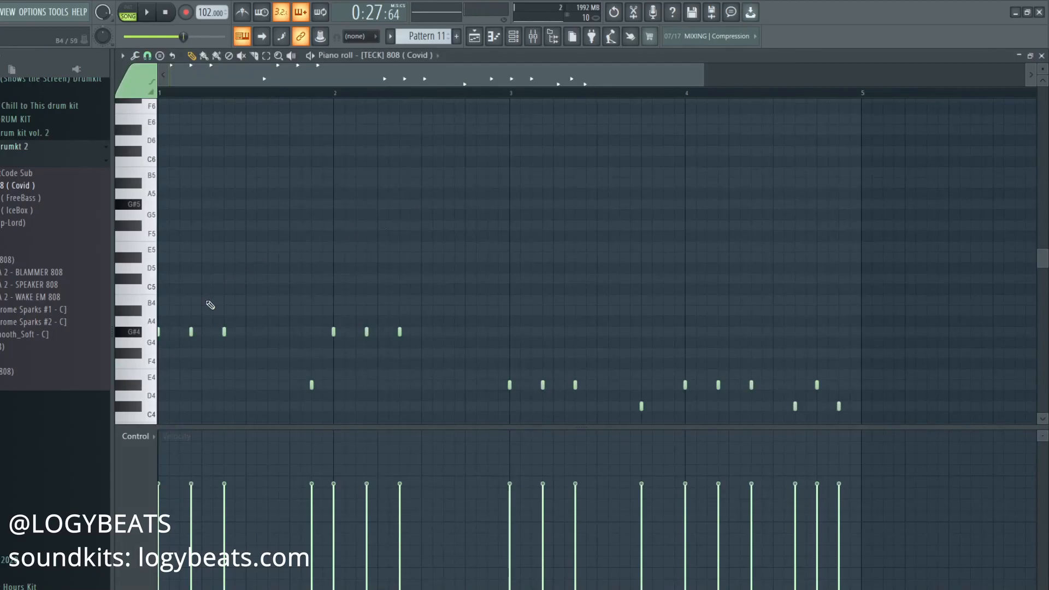
{"action": "key", "text": "space"}
{"action": "right_click", "coordinate": [368, 333]}
{"action": "right_click", "coordinate": [542, 385]}
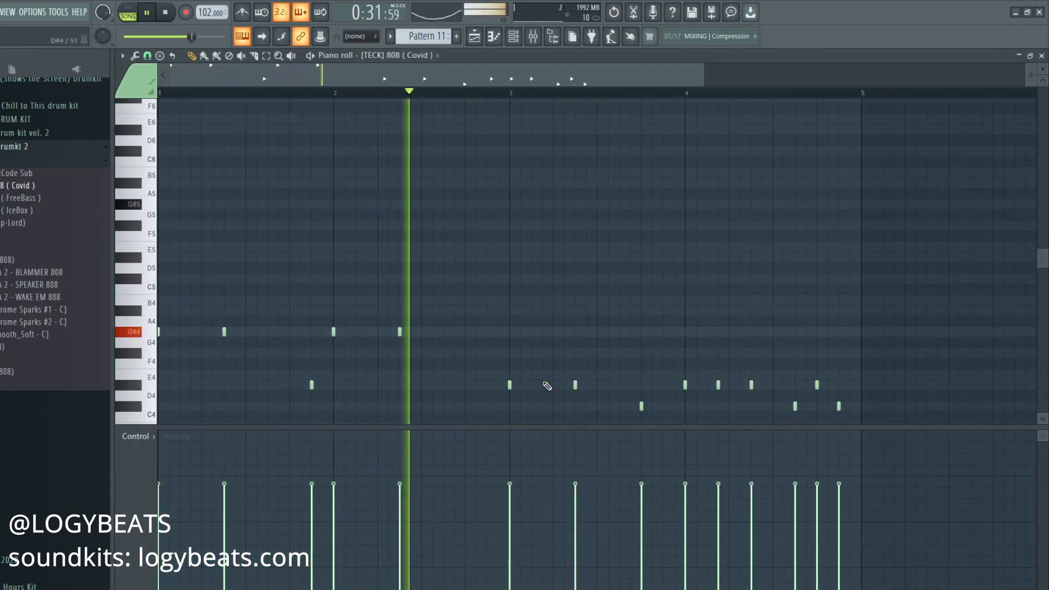
Delete the second D#4 note in bar 4 of Pattern 11 and transpose the remaining notes up one octave
{"action": "right_click", "coordinate": [719, 385]}
{"action": "left_click", "coordinate": [513, 36]}
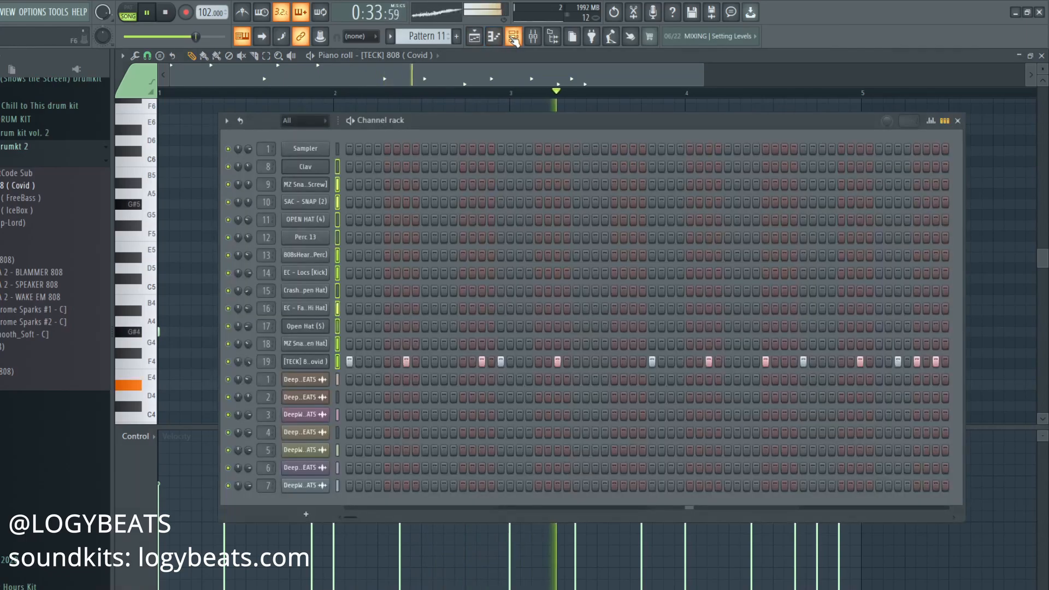
{"action": "left_click", "coordinate": [173, 154]}
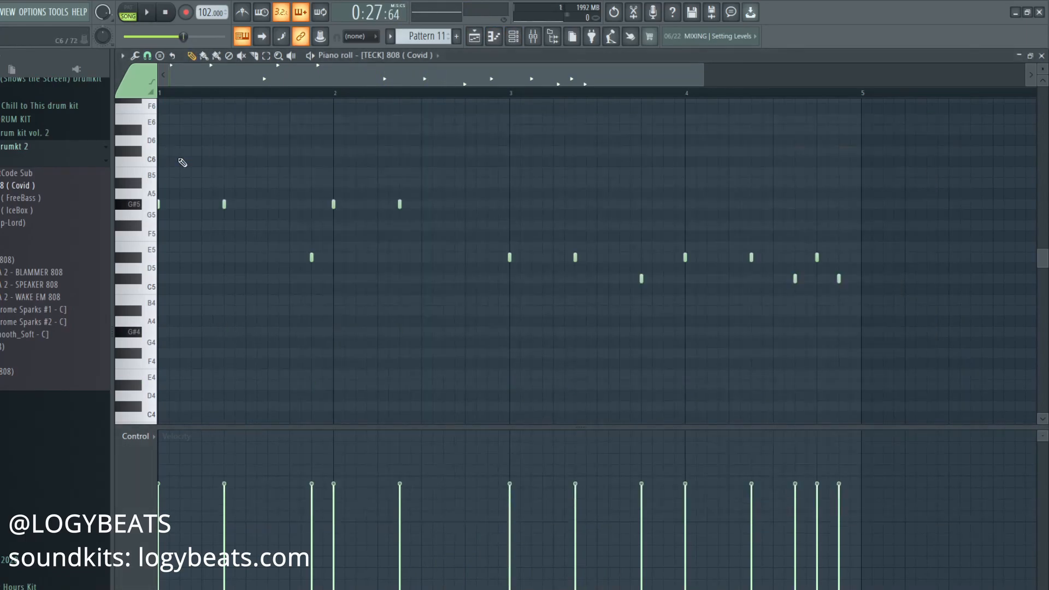
{"action": "scroll", "coordinate": [182, 162], "scroll_direction": "up", "scroll_amount": 2}
Replace the [TECK] 808 ( Covid ) channel's sample with MZ 808 [Chrome Sparks #1 - C] and play it in context
{"action": "key", "text": "F6"}
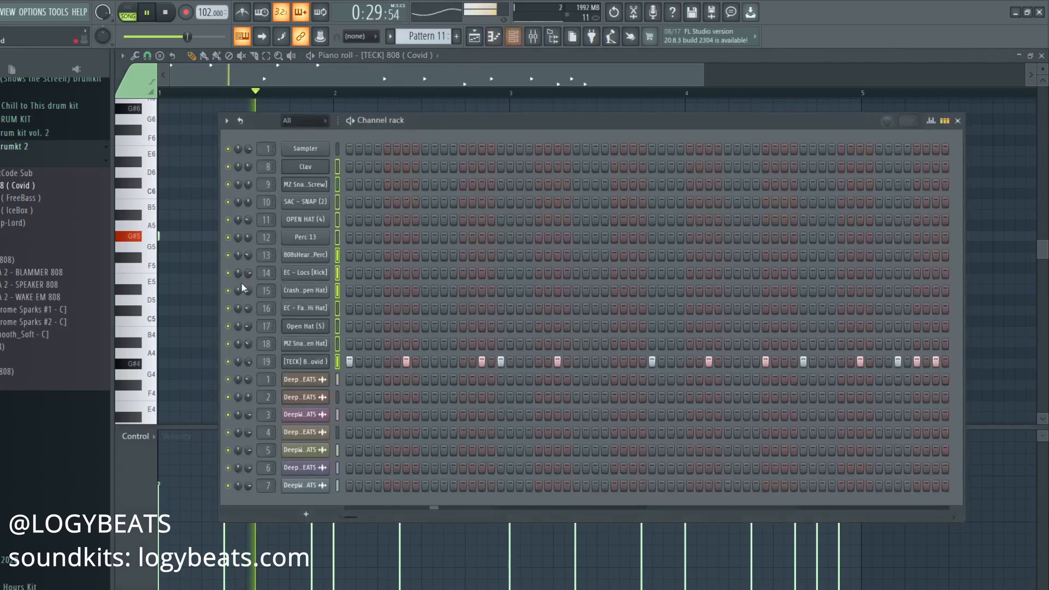
{"action": "left_click", "coordinate": [307, 365]}
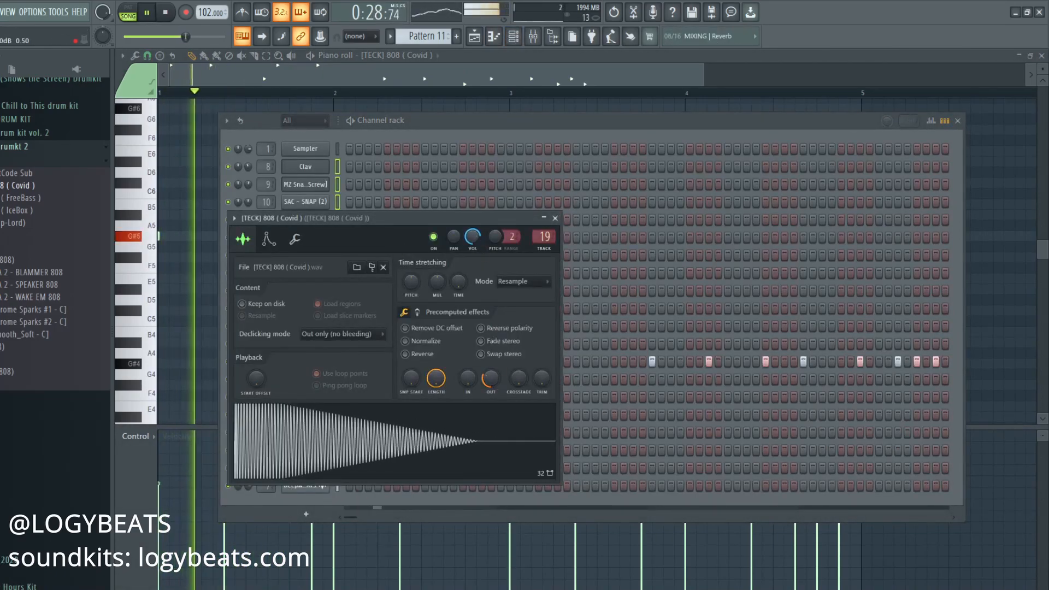
{"action": "key", "text": "space"}
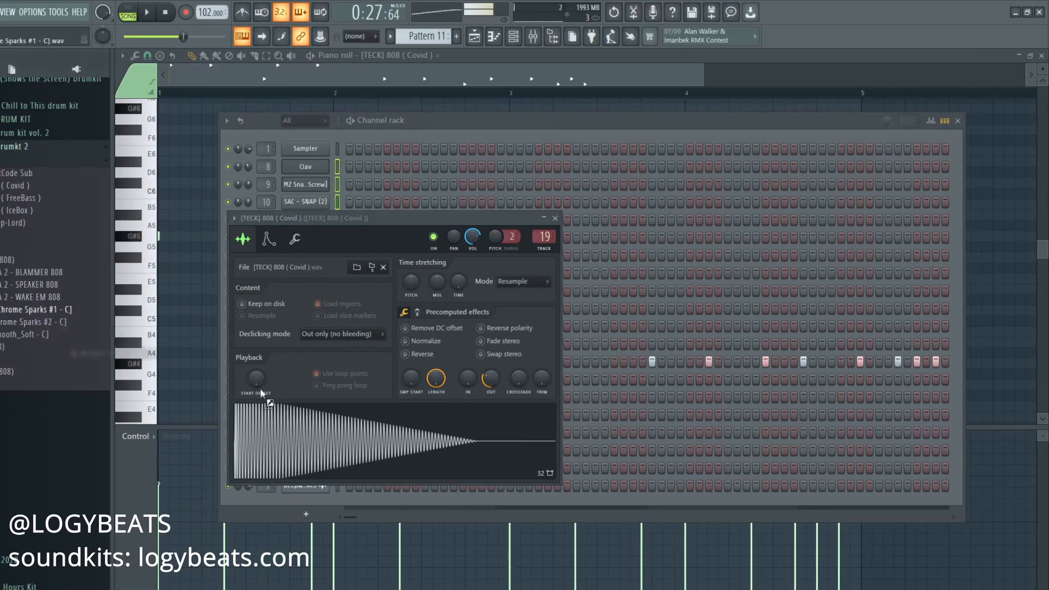
{"action": "left_click_drag", "start_coordinate": [244, 383], "coordinate": [296, 425]}
{"action": "key", "text": "space"}
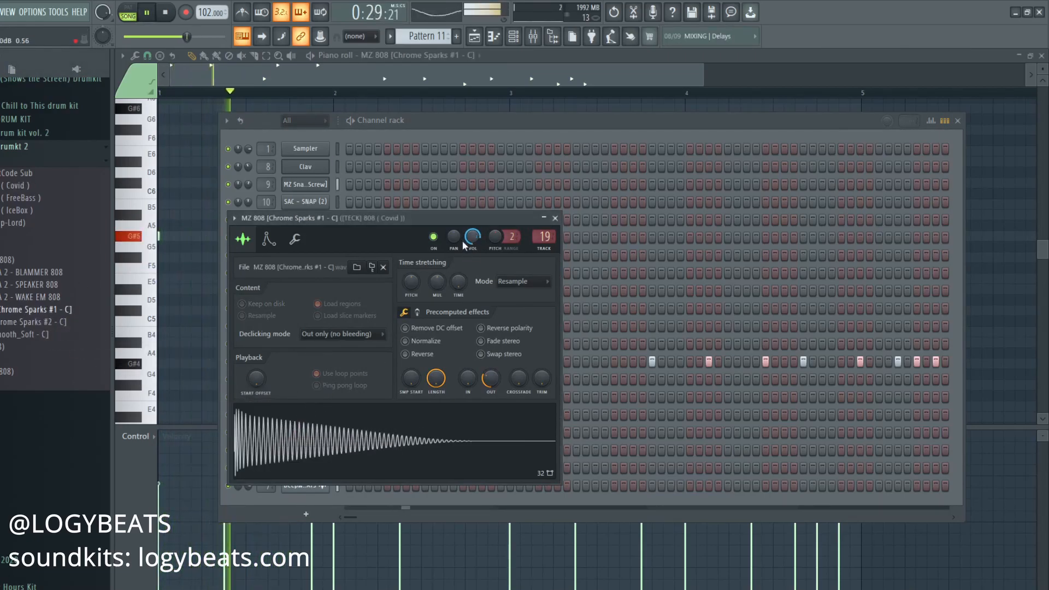
Load the MZ 808 [Smooth_Soft - C] sample into the 808 channel and audition it with the beat
{"action": "left_click_drag", "start_coordinate": [334, 434], "coordinate": [338, 435]}
{"action": "key", "text": "space"}
{"action": "key", "text": "space"}
Transpose all 808 notes in Pattern 11 down one octave and play the result
{"action": "left_click", "coordinate": [201, 127]}
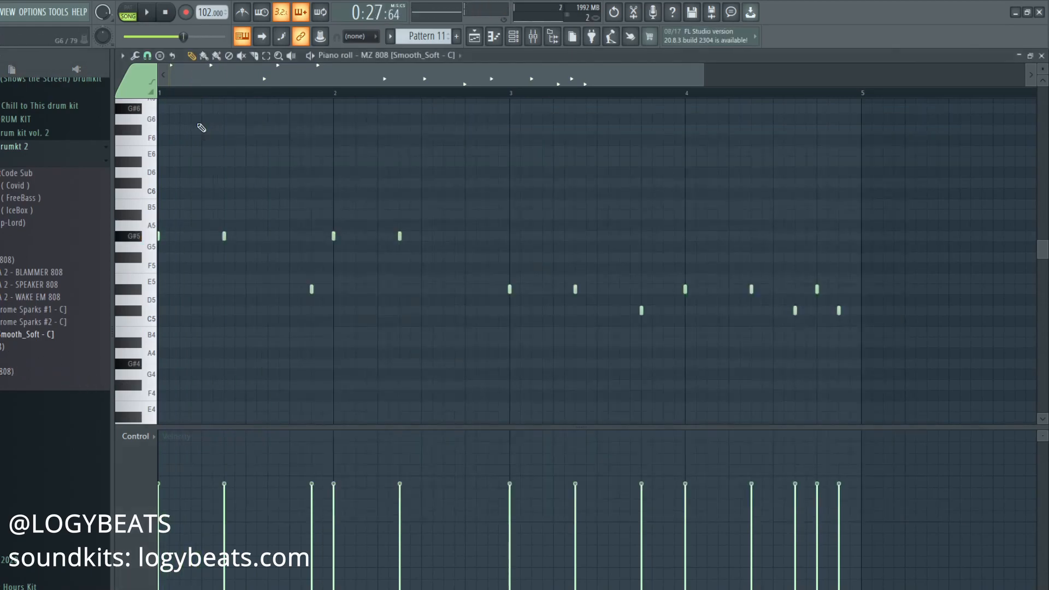
{"action": "scroll", "coordinate": [200, 127], "scroll_direction": "down", "scroll_amount": 2}
{"action": "key", "text": "space"}
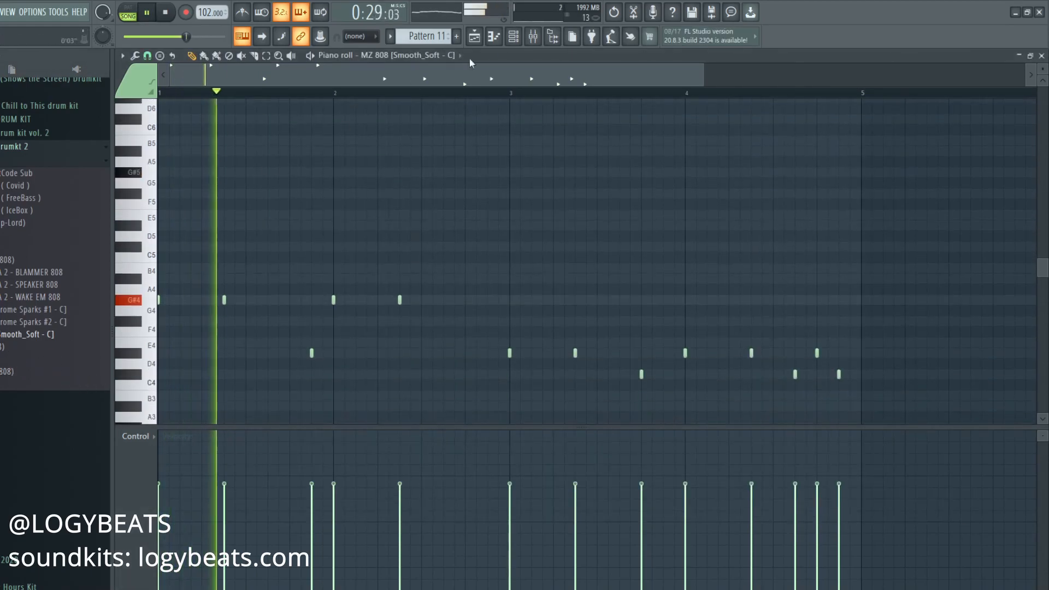
Toggle the Cut itself option on the MZ 808 [Smooth_Soft - C] channel
{"action": "key", "text": "F6"}
{"action": "right_click", "coordinate": [295, 365]}
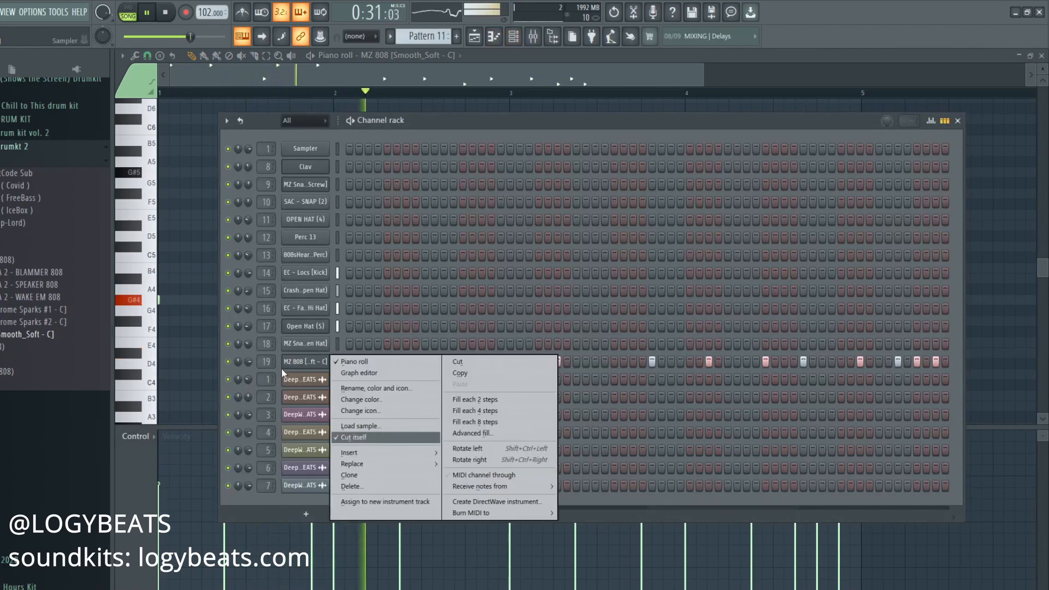
{"action": "left_click", "coordinate": [353, 438]}
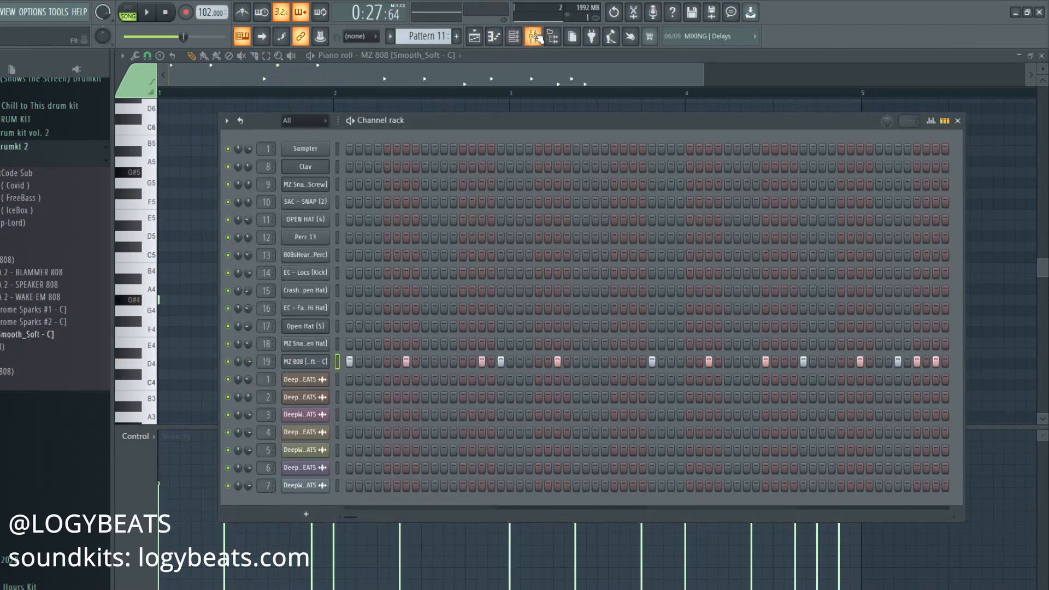
Play the arrangement from about bar 13 and check the mixer levels and the playlist clips
{"action": "key", "text": "space"}
{"action": "left_click", "coordinate": [533, 36]}
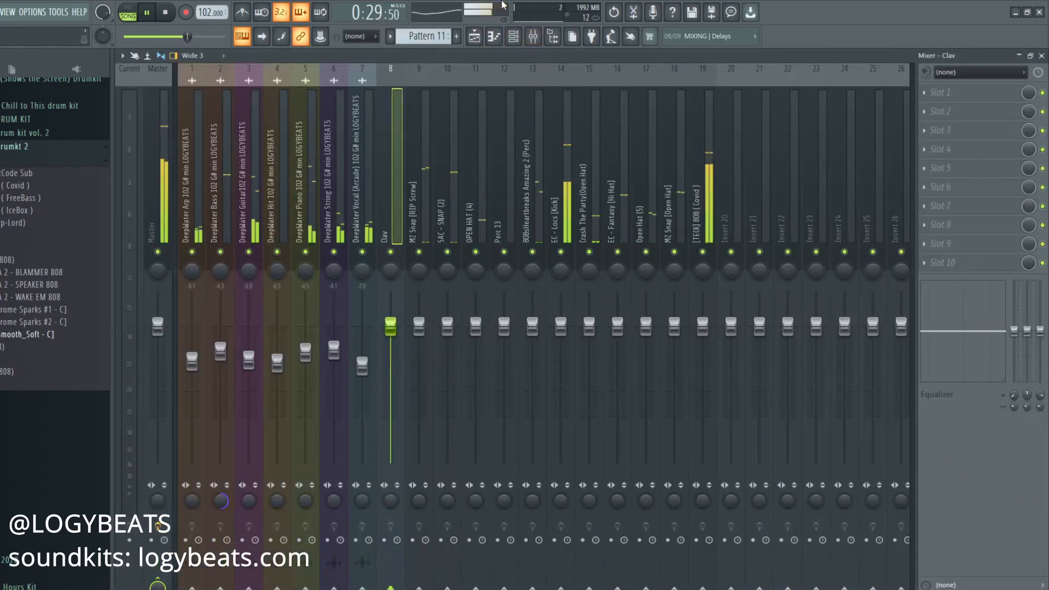
{"action": "key", "text": "F5"}
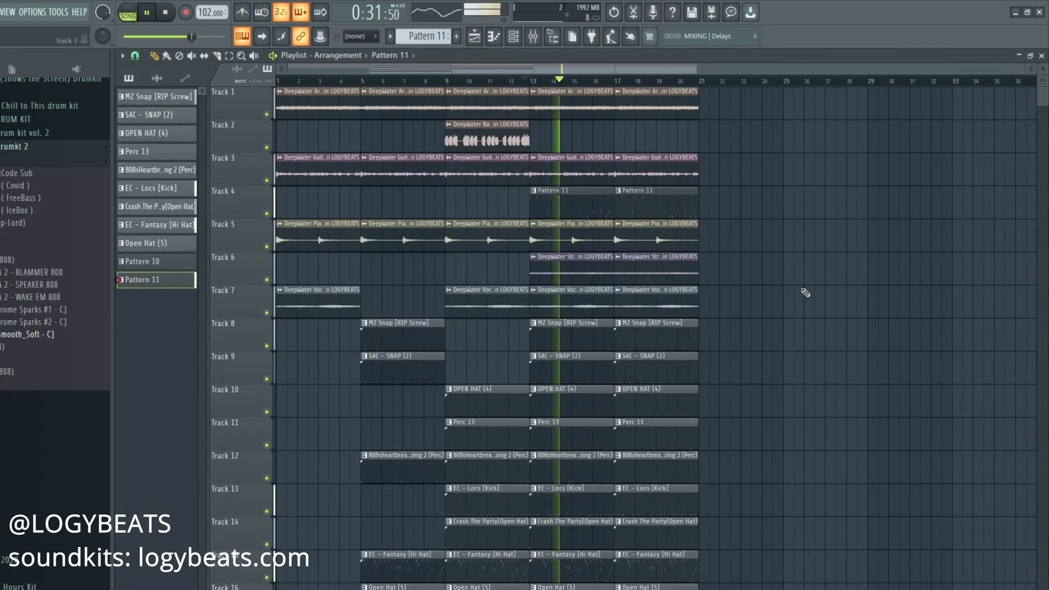
{"action": "scroll", "coordinate": [809, 292], "scroll_direction": "down", "scroll_amount": 2}
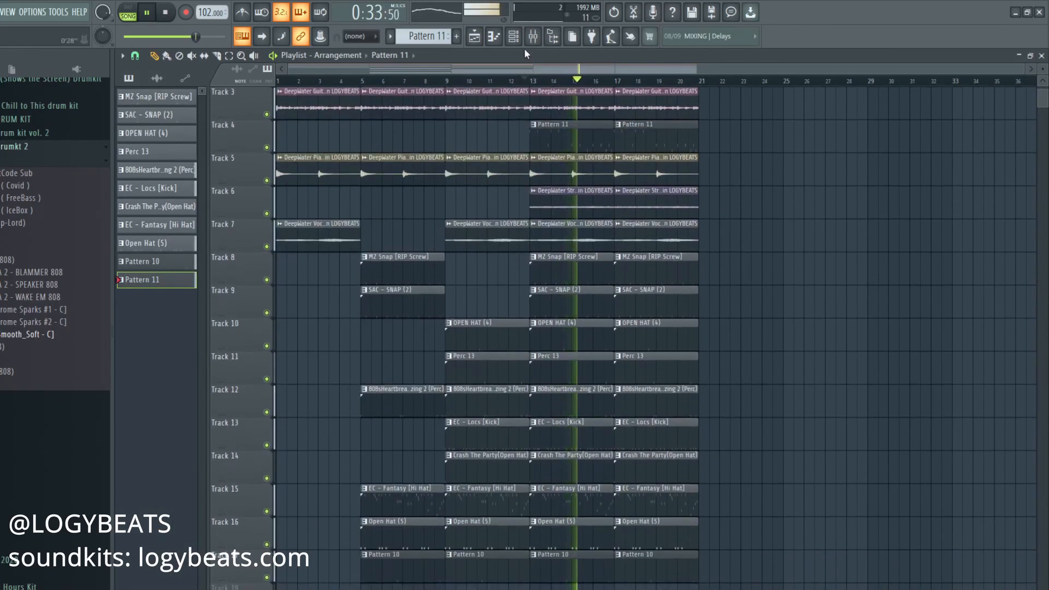
Examine the channel rack and the settings of the DeepWater Bass clip alongside the Pattern 11 clips
{"action": "left_click", "coordinate": [513, 36]}
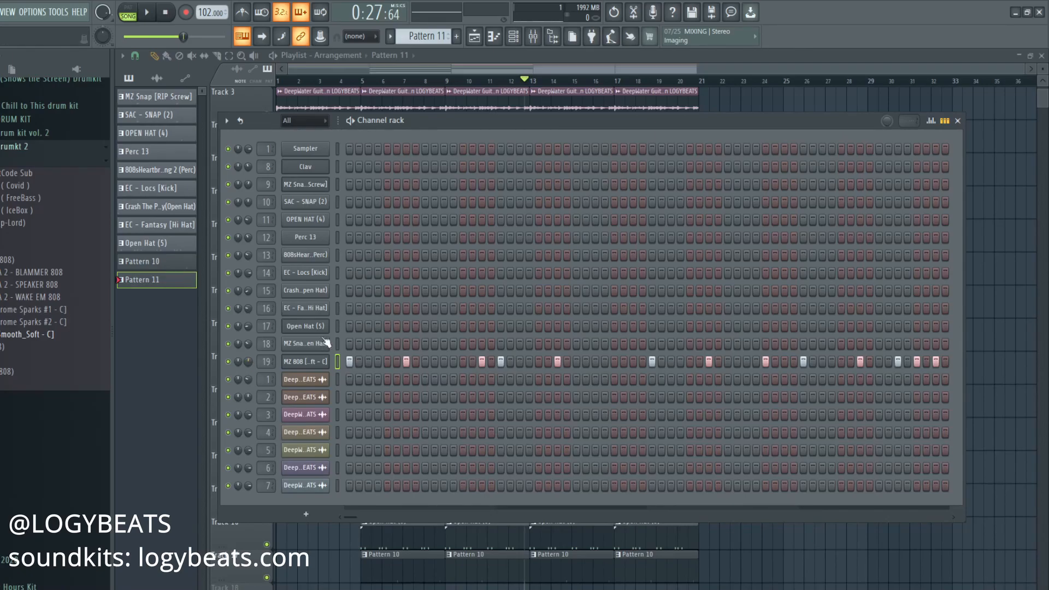
{"action": "right_click", "coordinate": [744, 548]}
{"action": "scroll", "coordinate": [650, 164], "scroll_direction": "up", "scroll_amount": 2}
{"action": "double_click", "coordinate": [468, 141]}
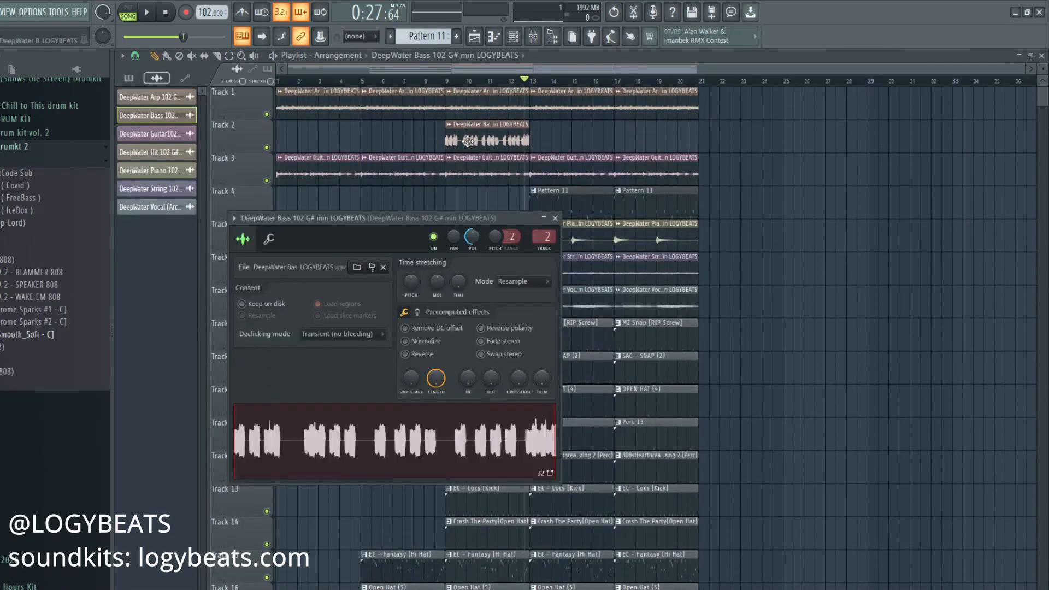
{"action": "right_click", "coordinate": [880, 283]}
{"action": "left_click", "coordinate": [590, 206]}
{"action": "left_click", "coordinate": [514, 36]}
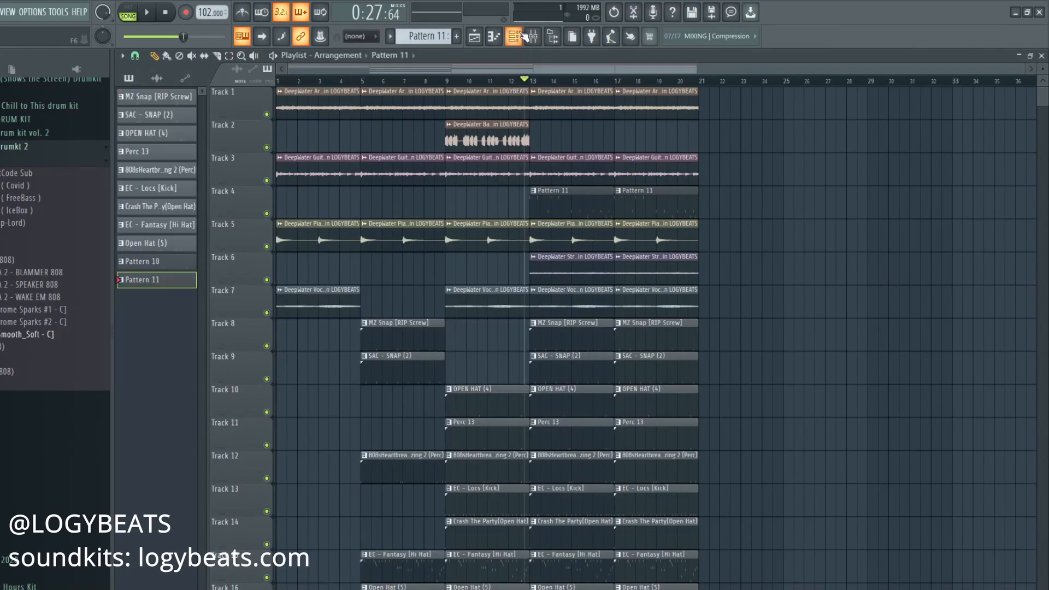
{"action": "right_click", "coordinate": [799, 567]}
{"action": "scroll", "coordinate": [799, 567], "scroll_direction": "down", "scroll_amount": 1}
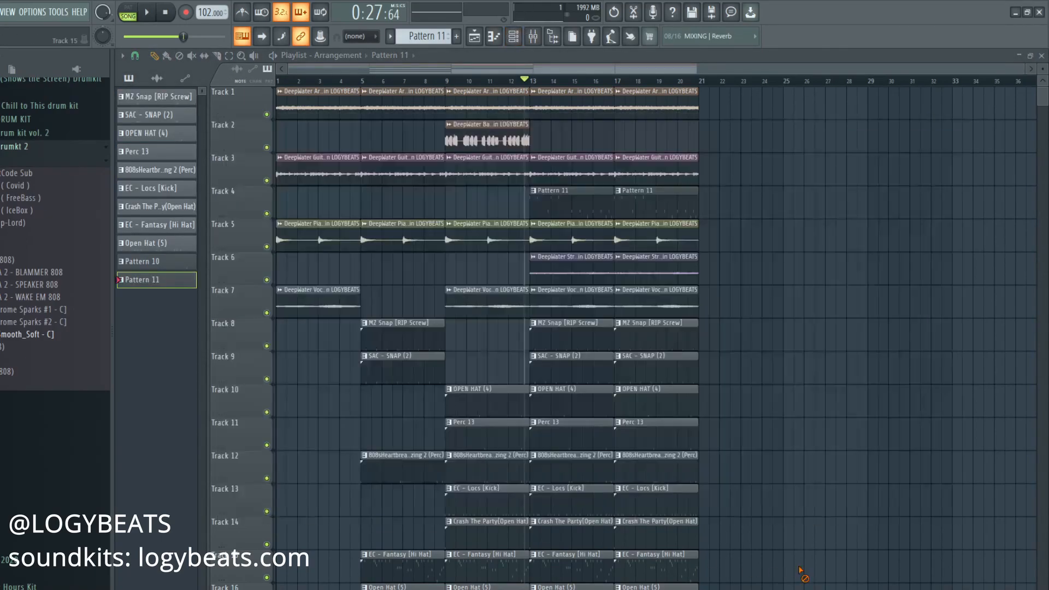
{"action": "scroll", "coordinate": [423, 133], "scroll_direction": "up", "scroll_amount": 1}
Play the arrangement from about bar 8 and audition transition effect samples from the drum kit's FX folder
{"action": "left_click", "coordinate": [426, 81]}
{"action": "key", "text": "space"}
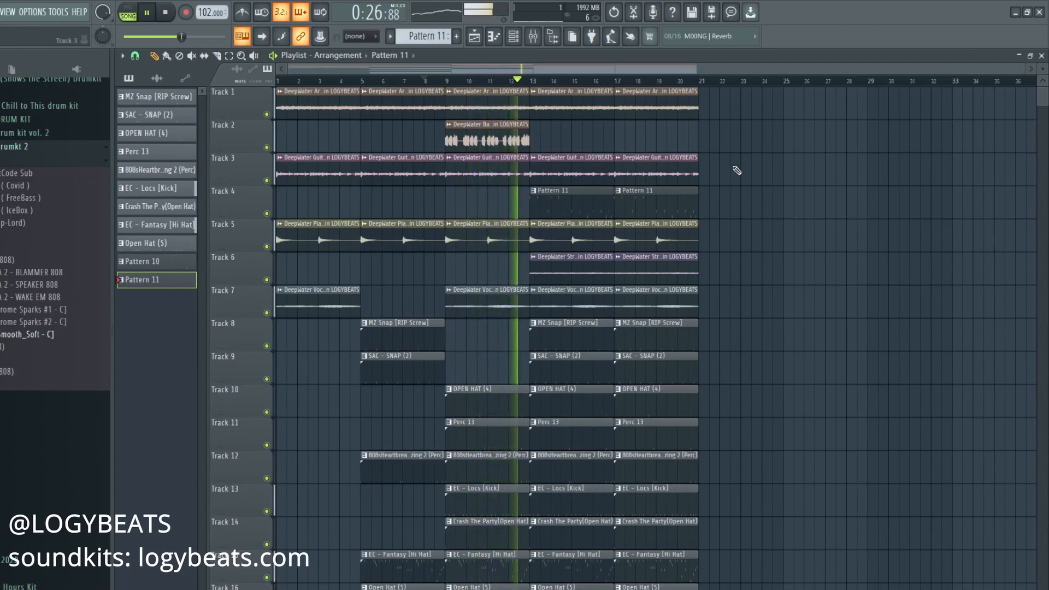
{"action": "left_click", "coordinate": [2, 161]}
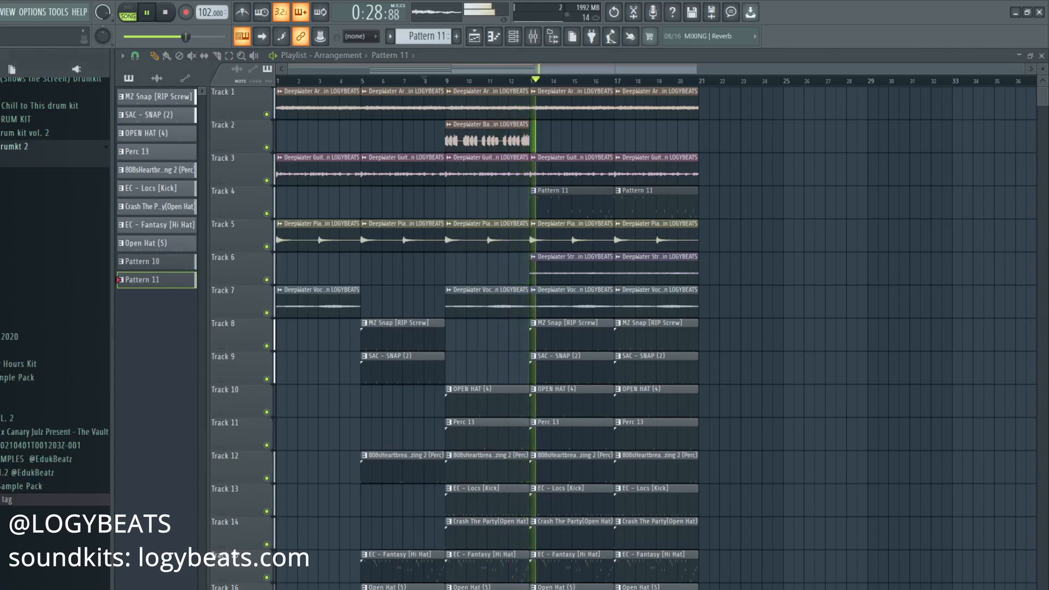
{"action": "left_click", "coordinate": [5, 201]}
{"action": "scroll", "coordinate": [569, 315], "scroll_direction": "down", "scroll_amount": 6}
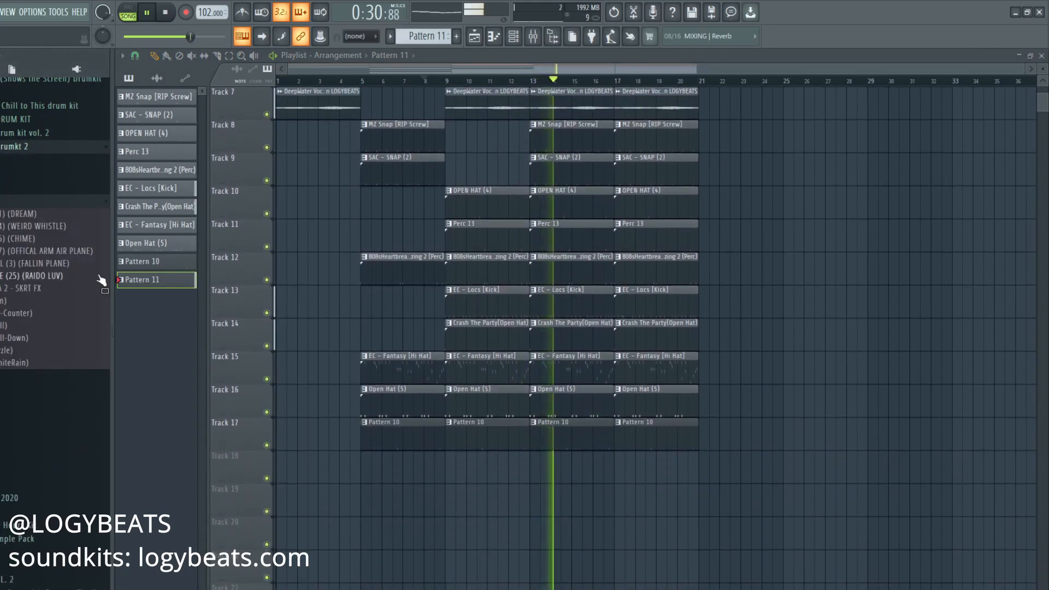
{"action": "key", "text": "space"}
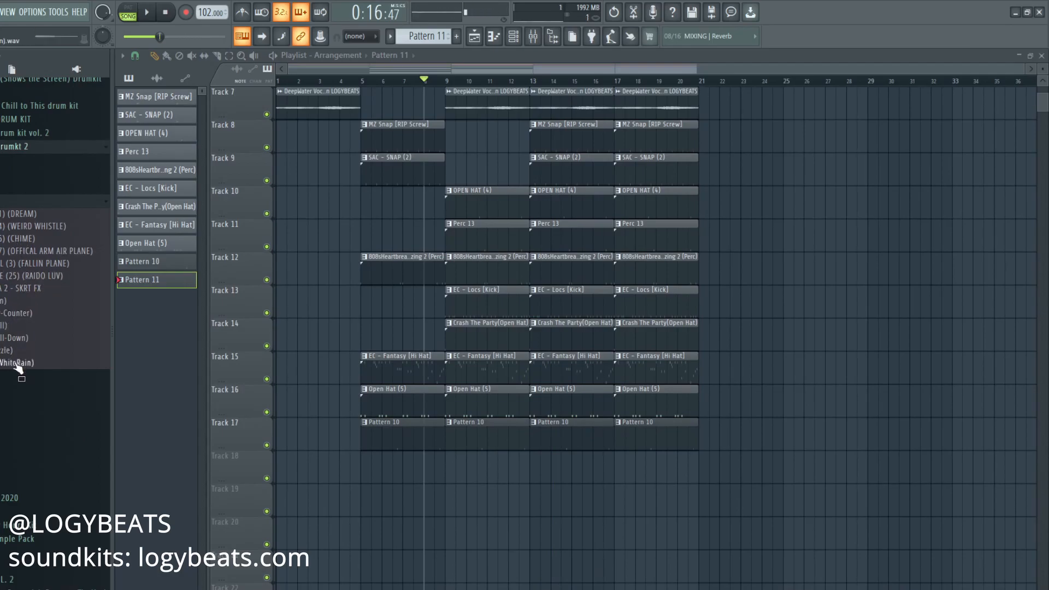
Place the TransFx (WhiteRain) sample on Track 18 at bar 13, with Auto time stretching and a reduced volume
{"action": "left_click_drag", "start_coordinate": [533, 473], "coordinate": [533, 474]}
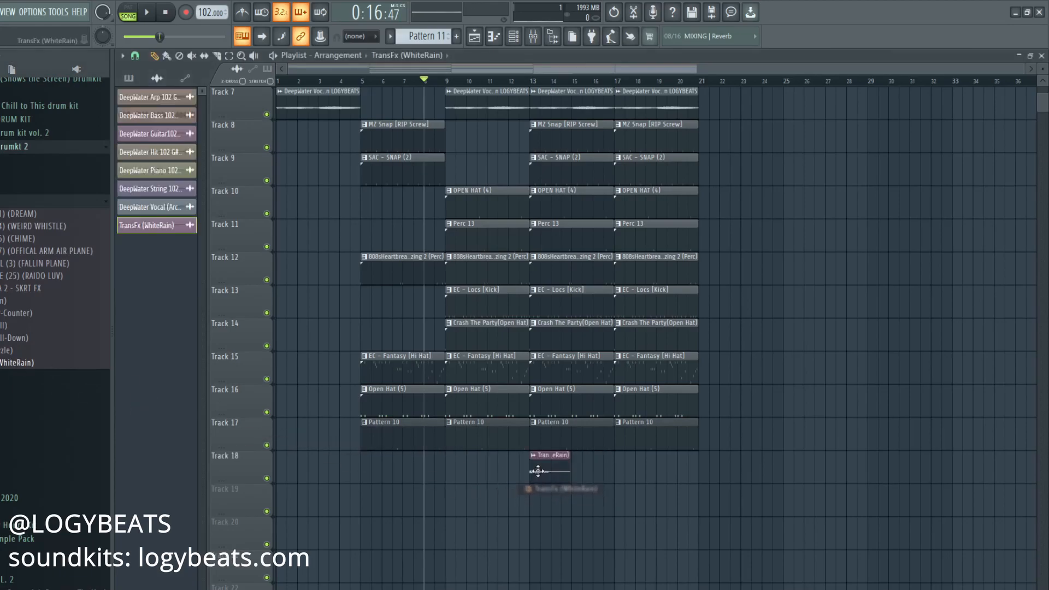
{"action": "left_click", "coordinate": [541, 455]}
{"action": "right_click", "coordinate": [352, 174]}
{"action": "left_click", "coordinate": [365, 275]}
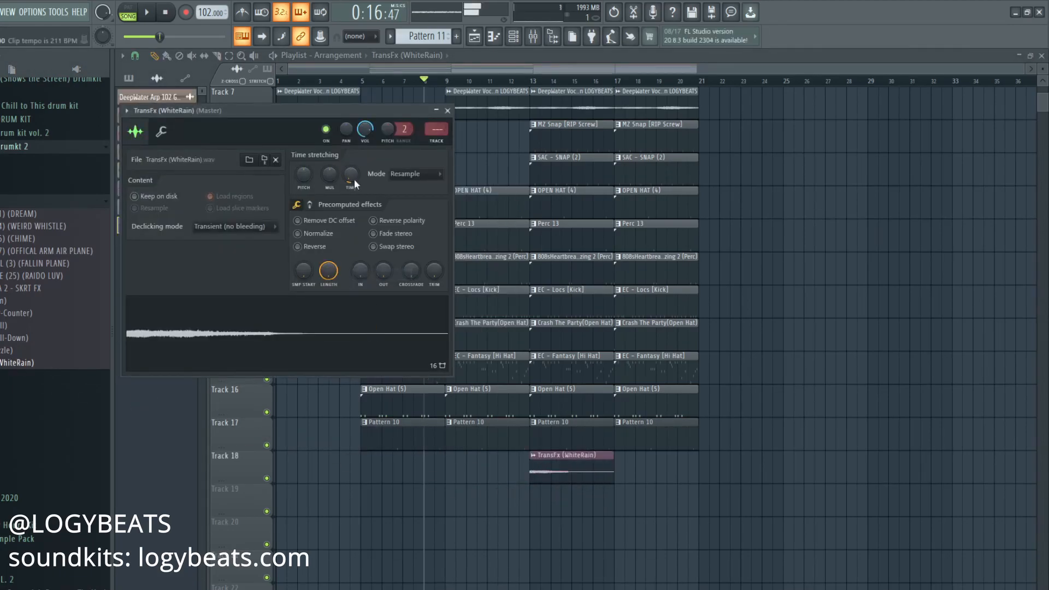
{"action": "right_click", "coordinate": [352, 175]}
{"action": "left_click", "coordinate": [384, 252]}
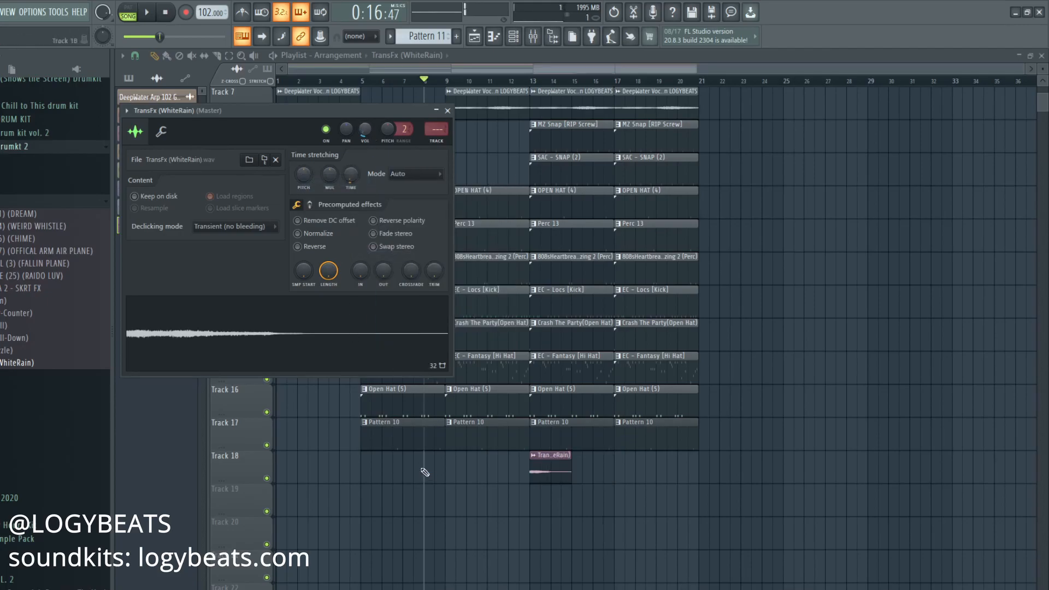
{"action": "key", "text": "Escape"}
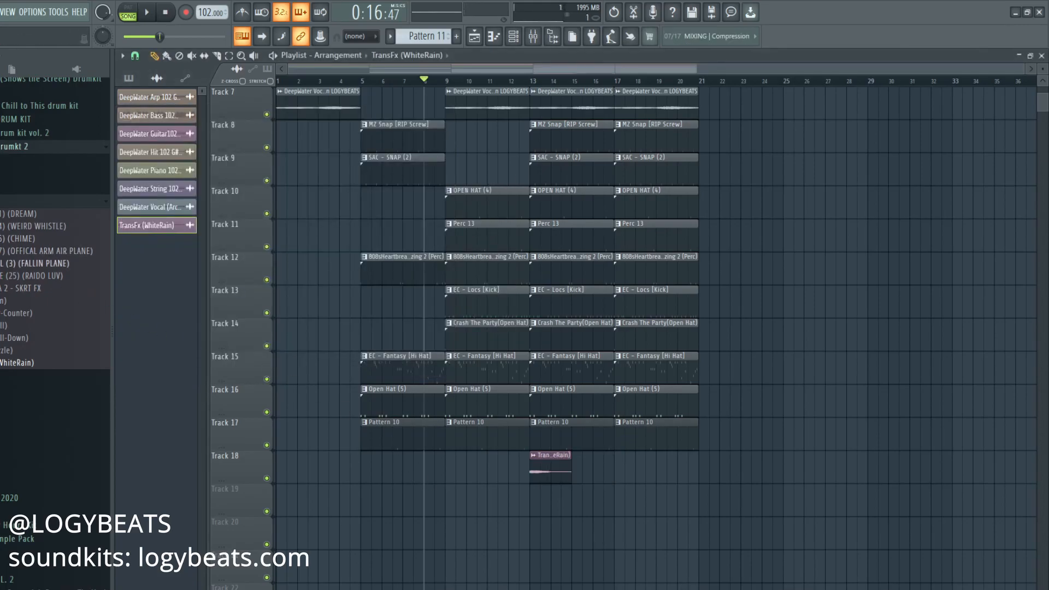
Place the BWB FX RISE (25) (RAIDO LUV) sample on Track 19 at bar 12 and fit its tempo with Auto time stretching
{"action": "left_click_drag", "start_coordinate": [32, 276], "coordinate": [514, 501]}
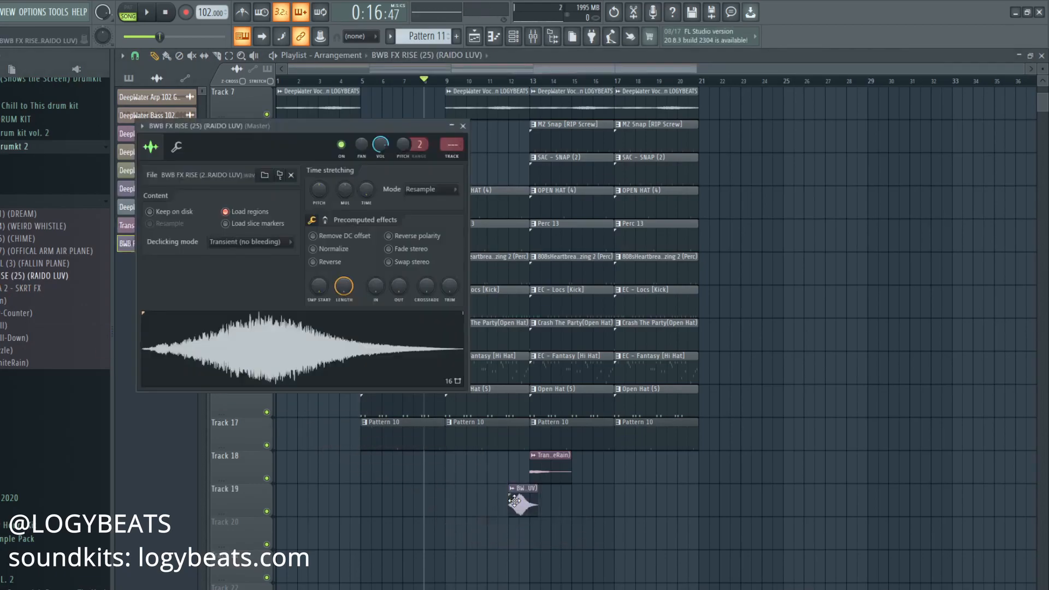
{"action": "right_click", "coordinate": [366, 190]}
{"action": "left_click", "coordinate": [381, 256]}
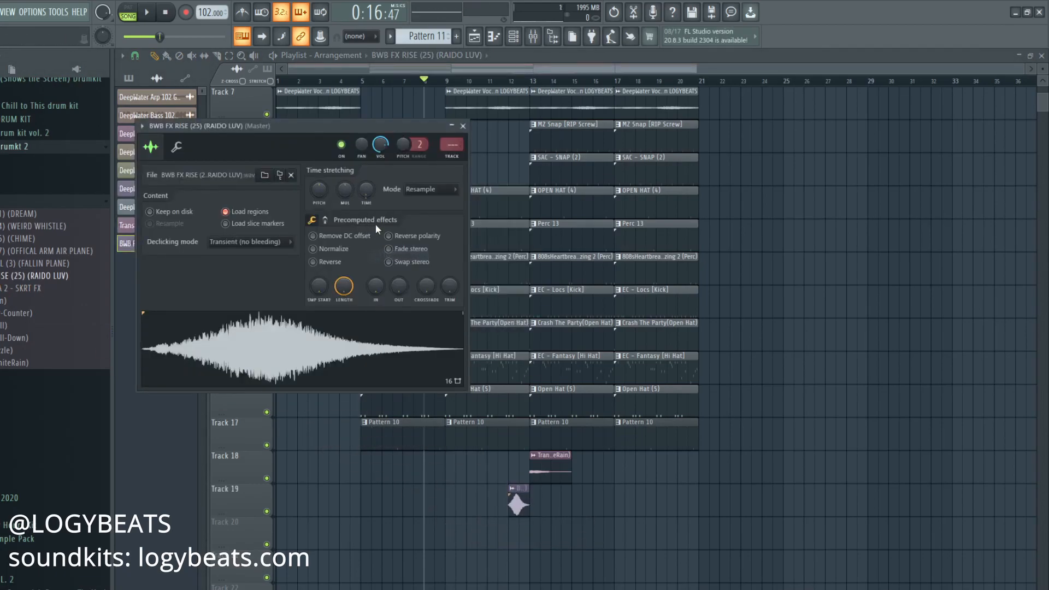
{"action": "right_click", "coordinate": [316, 189]}
{"action": "left_click", "coordinate": [336, 196]}
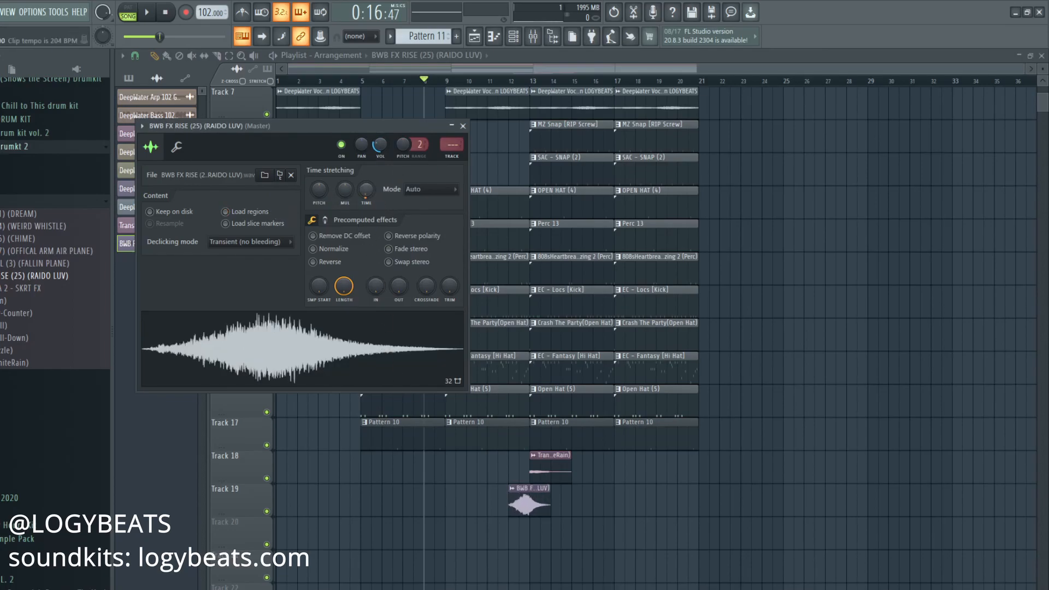
{"action": "left_click", "coordinate": [463, 126]}
Play the transition from about bar 12 and lower the channel volume of the BWB FX RISE (25) clip
{"action": "key", "text": "space"}
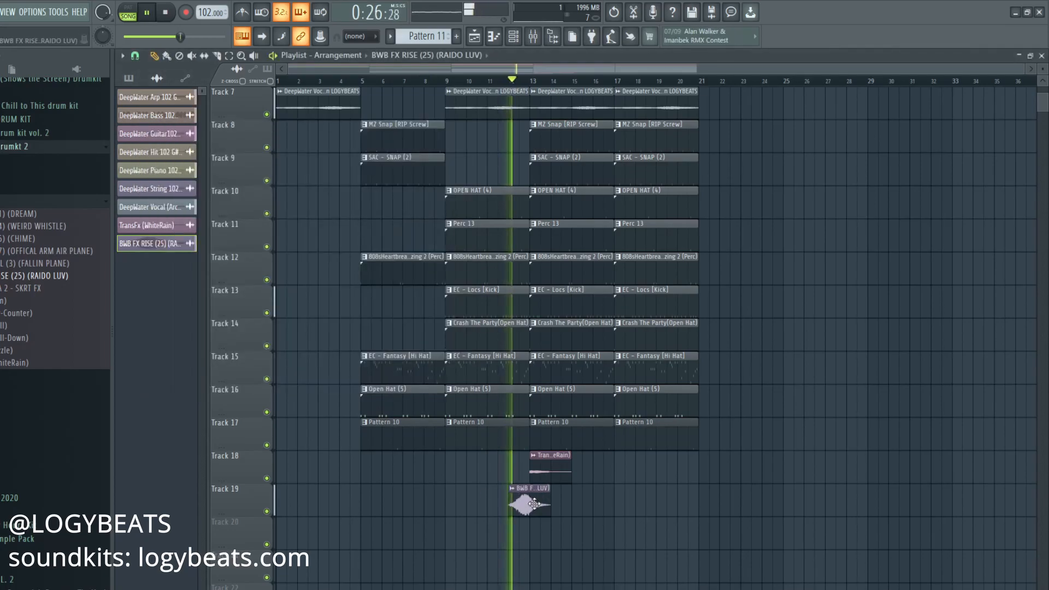
{"action": "double_click", "coordinate": [528, 500]}
{"action": "left_click_drag", "start_coordinate": [382, 146], "coordinate": [389, 149]}
{"action": "key", "text": "space"}
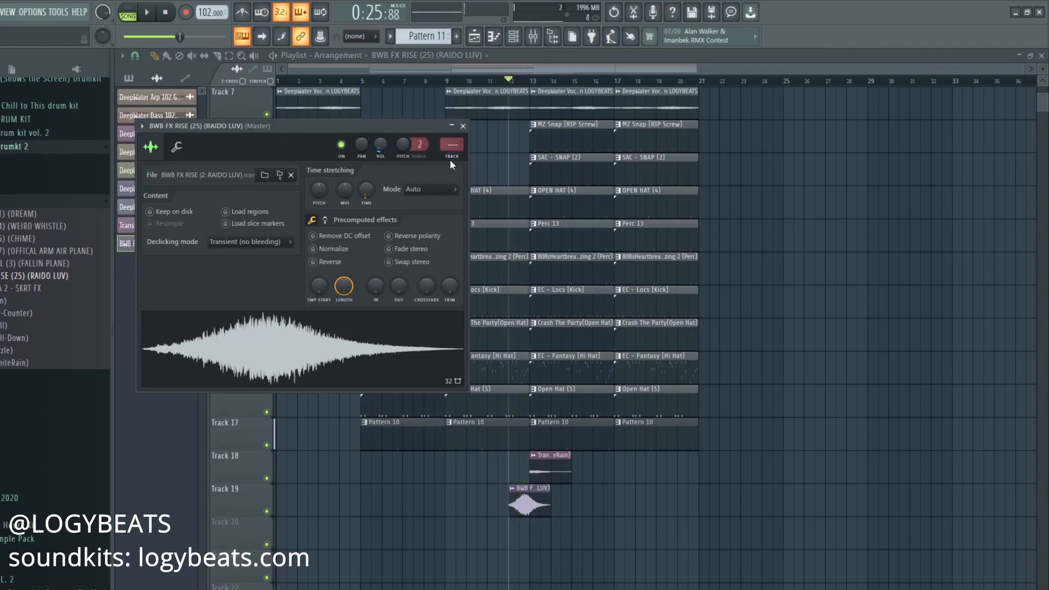
Route BWB FX RISE (25) to mixer Insert 20, then lower that track's fader and widen its stereo separation
{"action": "key", "text": "ctrl+l"}
{"action": "left_click_drag", "start_coordinate": [729, 308], "coordinate": [731, 401]}
{"action": "key", "text": "space"}
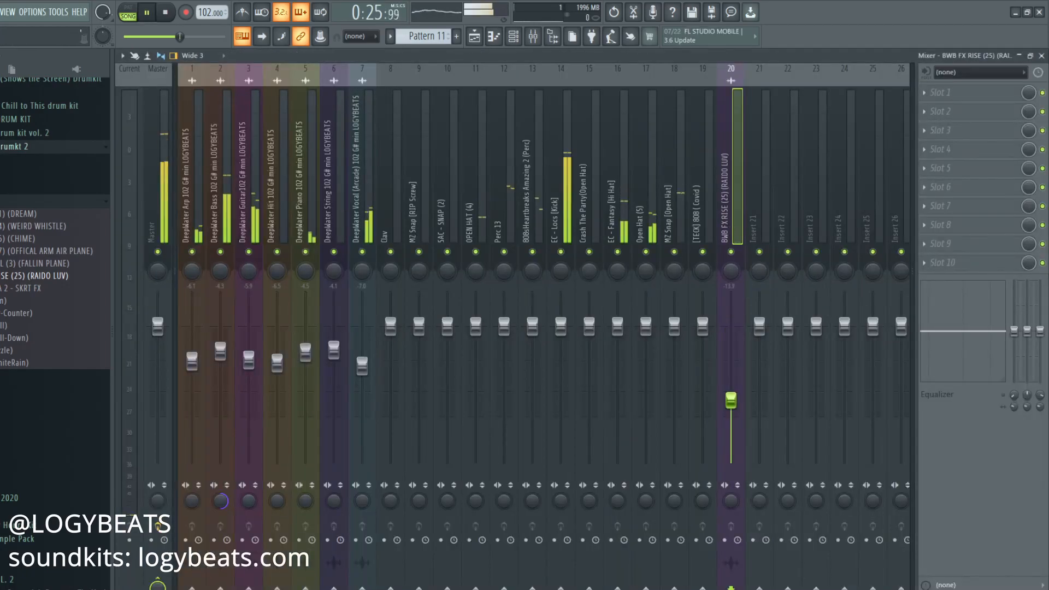
{"action": "left_click_drag", "start_coordinate": [731, 501], "coordinate": [730, 507]}
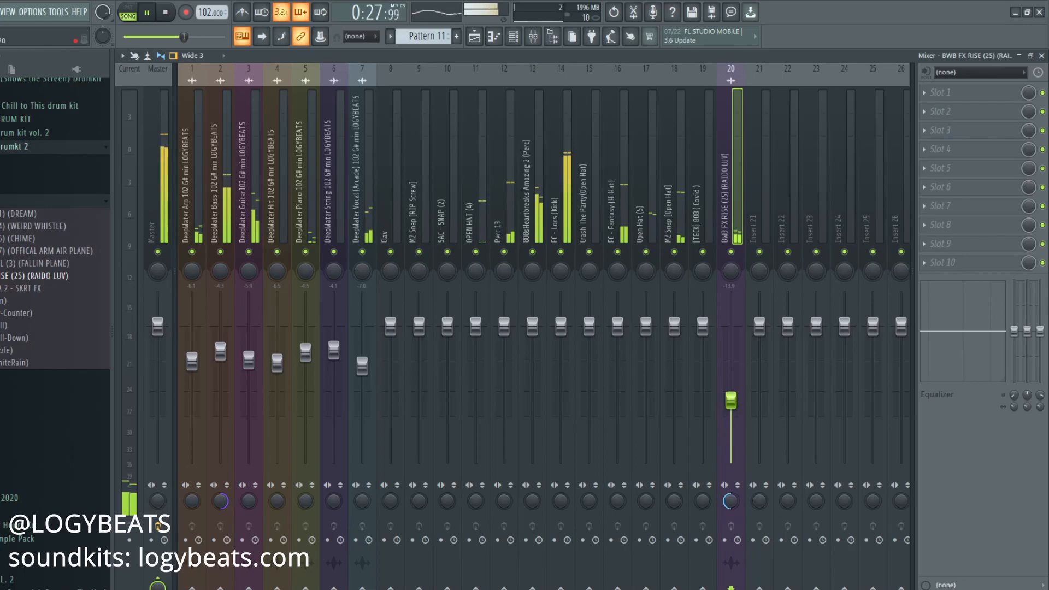
Listen to the arrangement from bar 13 onward while reviewing all playlist tracks
{"action": "left_click", "coordinate": [475, 37]}
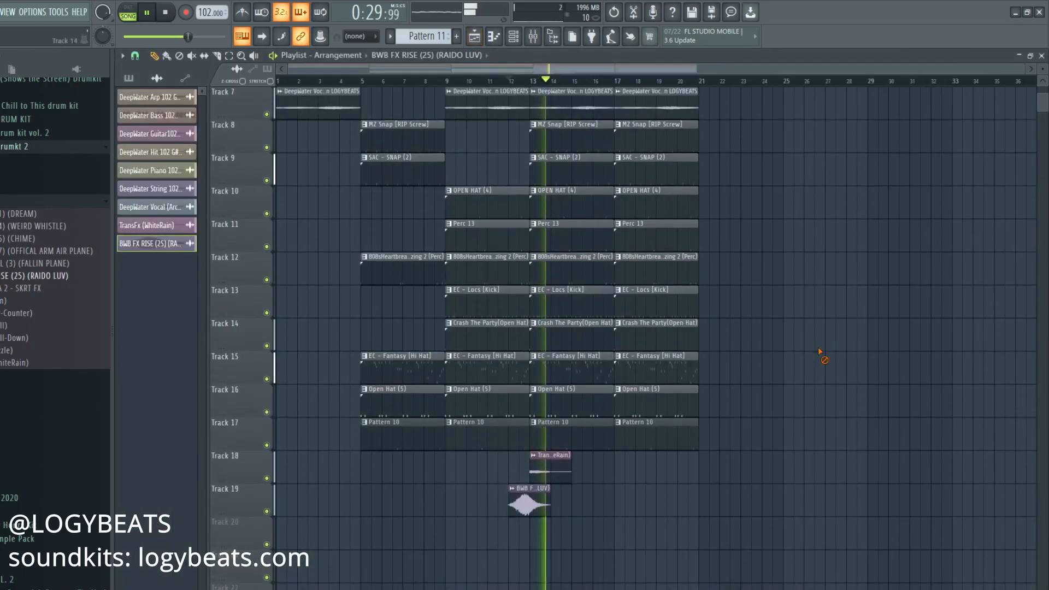
{"action": "scroll", "coordinate": [814, 347], "scroll_direction": "up", "scroll_amount": 6}
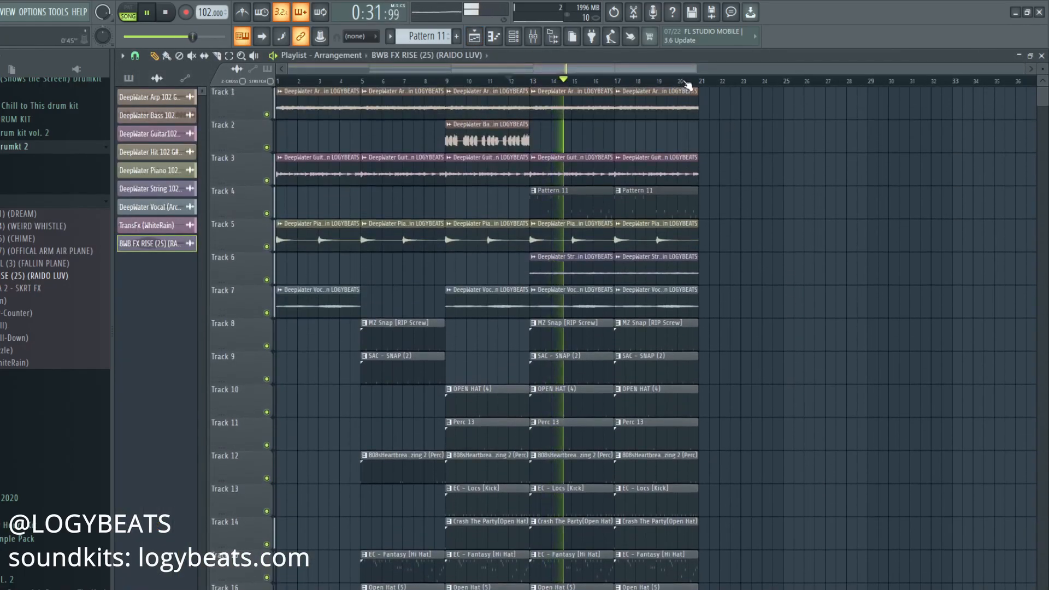
{"action": "scroll", "coordinate": [822, 234], "scroll_direction": "down", "scroll_amount": 2}
{"action": "scroll", "coordinate": [820, 234], "scroll_direction": "up", "scroll_amount": 5}
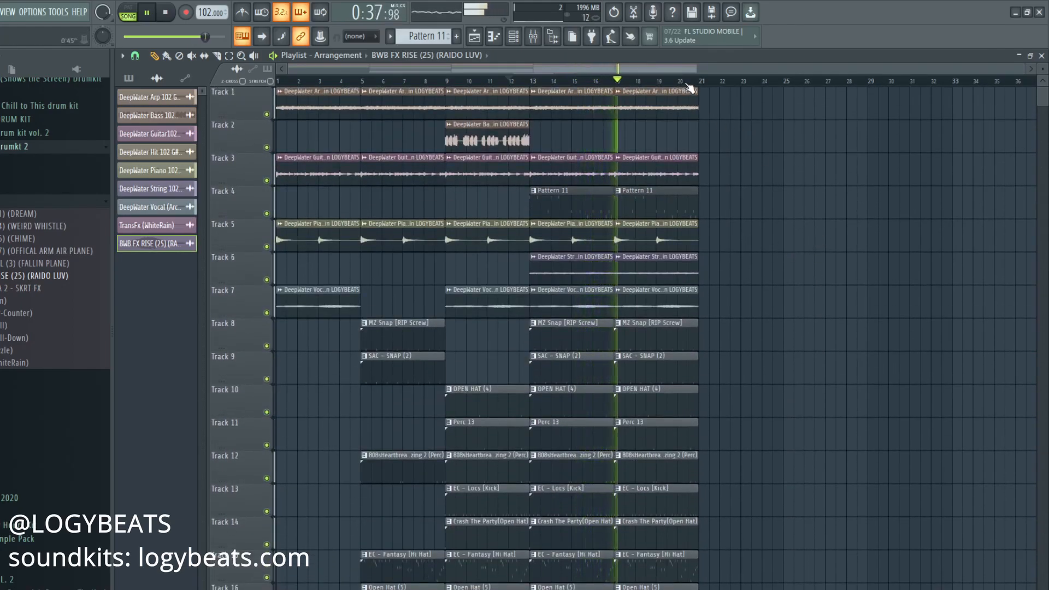
Duplicate the last DeepWater Vocal, Guitar, Arp and Piano clips into bars 21 to 25 on their own tracks
{"action": "left_click", "coordinate": [664, 305]}
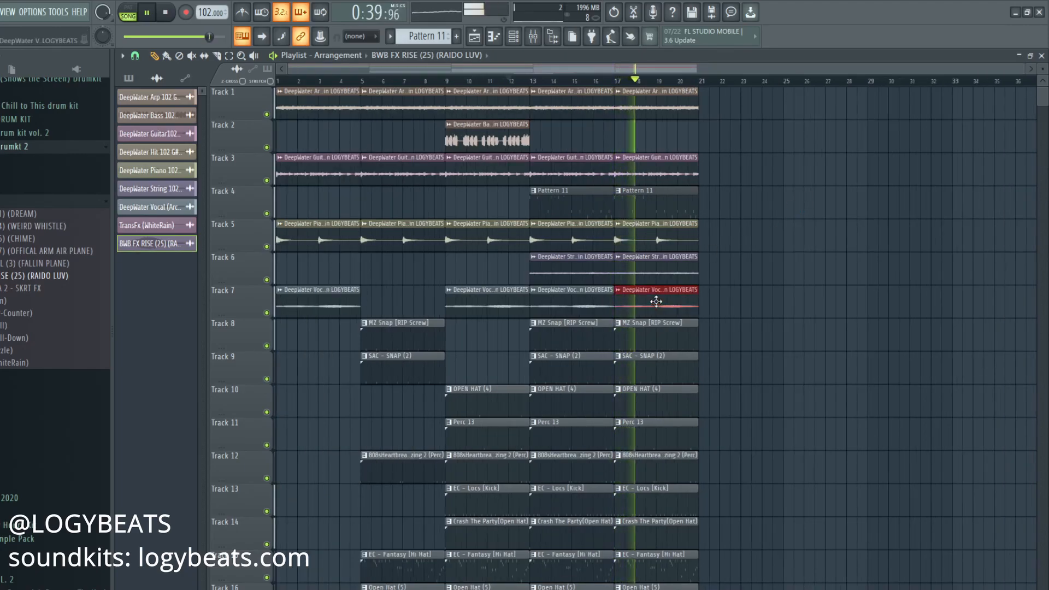
{"action": "key", "text": "ctrl+b"}
{"action": "left_click", "coordinate": [669, 169]}
{"action": "key", "text": "ctrl+b"}
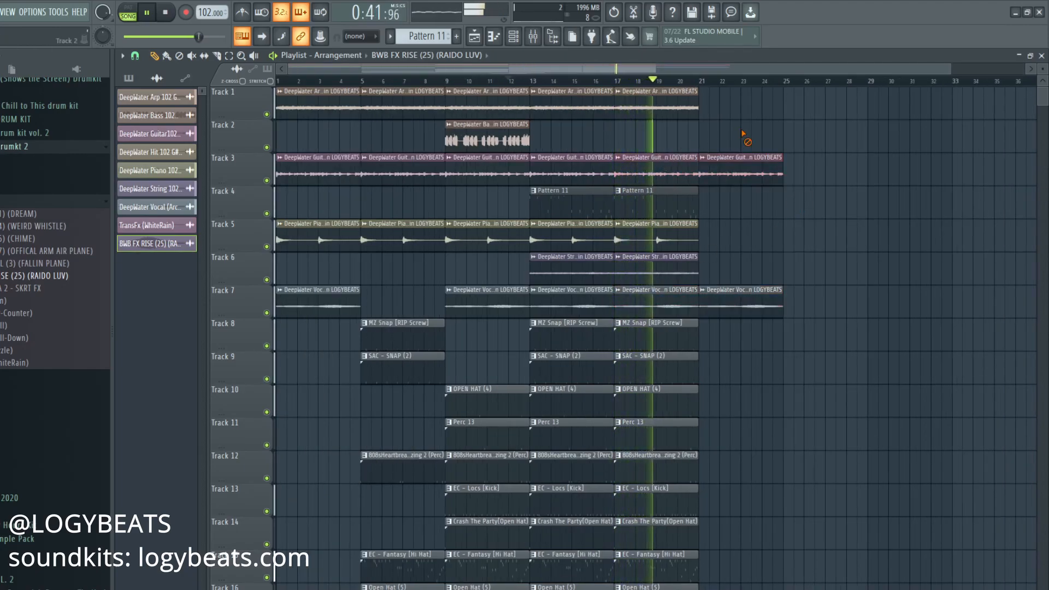
{"action": "left_click", "coordinate": [683, 106]}
{"action": "key", "text": "ctrl+b"}
{"action": "left_click", "coordinate": [681, 232]}
{"action": "key", "text": "ctrl+b"}
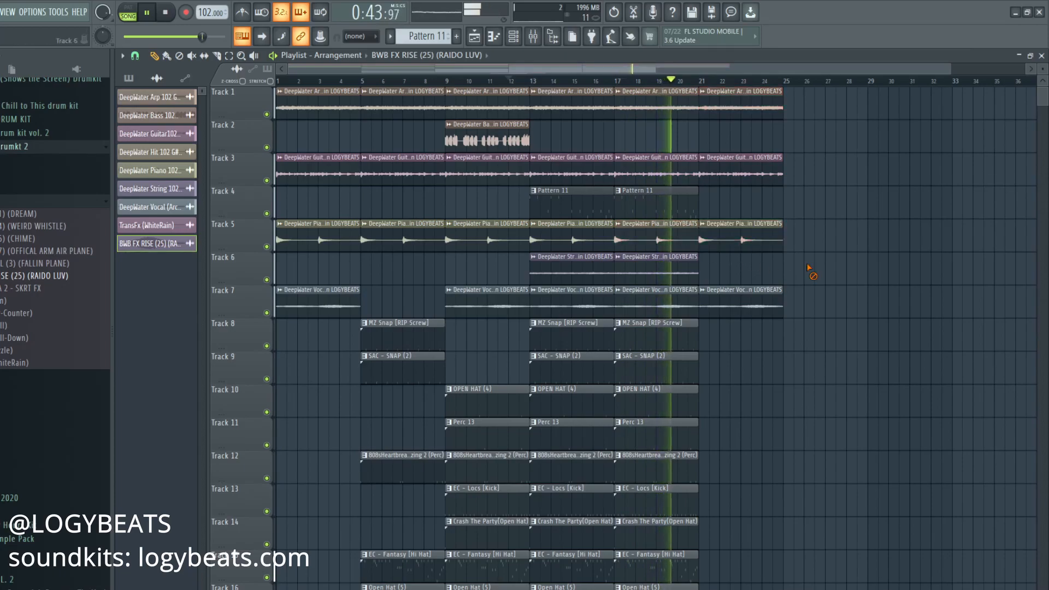
Place a second BWB FX RISE (25) clip at bar 20 on Track 19 and play that transition
{"action": "scroll", "coordinate": [812, 268], "scroll_direction": "down", "scroll_amount": 4}
{"action": "left_click", "coordinate": [532, 568]}
{"action": "key", "text": "space"}
{"action": "key", "text": "space"}
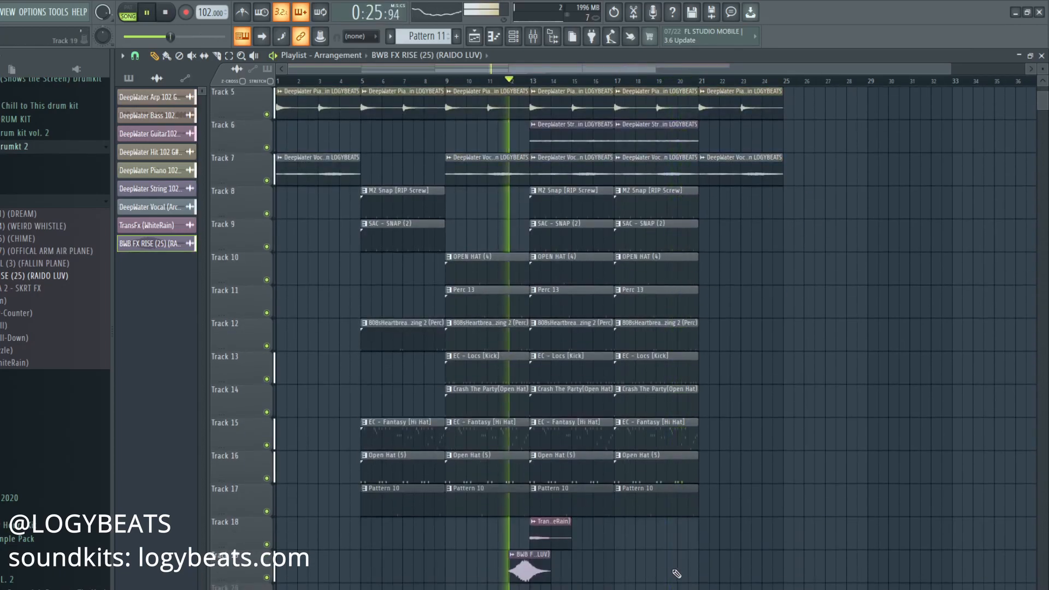
{"action": "left_click", "coordinate": [679, 572]}
{"action": "left_click", "coordinate": [667, 80]}
{"action": "scroll", "coordinate": [668, 81], "scroll_direction": "up", "scroll_amount": 2}
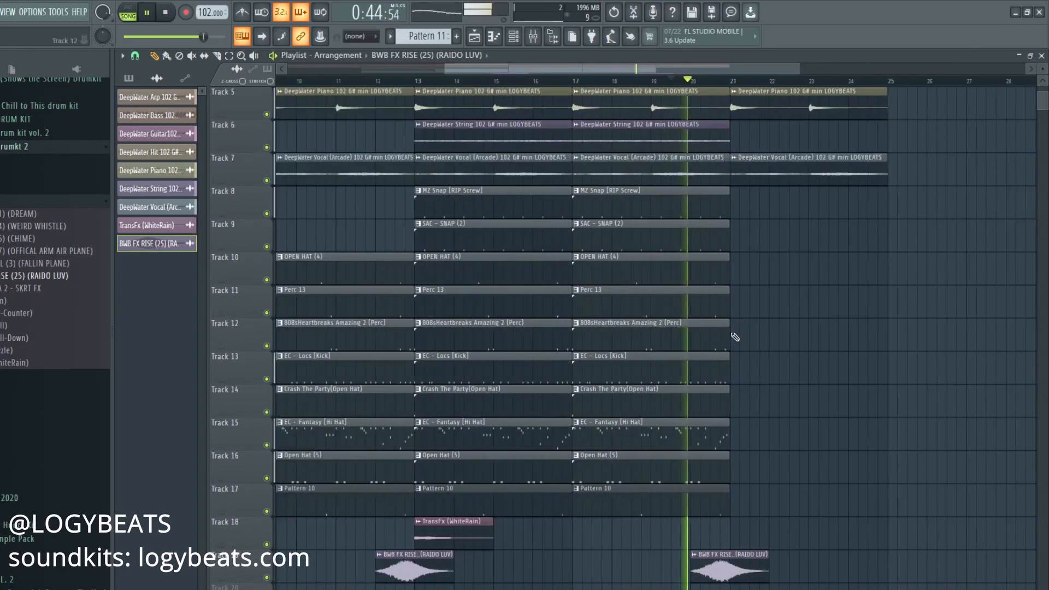
Trim the ends of the bar 17 MZ Snap [RIP Screw] and SAC - SNAP (2) clips to just before bar 21
{"action": "key", "text": "space"}
{"action": "key", "text": "space"}
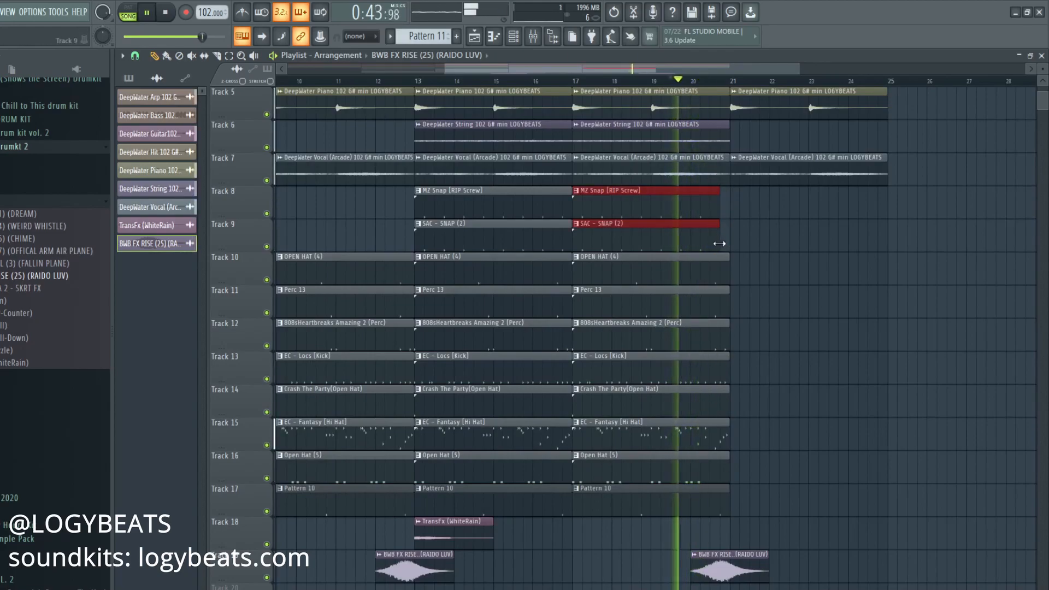
{"action": "left_click_drag", "start_coordinate": [726, 242], "coordinate": [717, 242]}
{"action": "left_click", "coordinate": [765, 230], "text": "ctrl"}
Route TransFx (WhiteRain) to mixer Insert 21 and lower that track's fader
{"action": "left_click", "coordinate": [463, 534]}
{"action": "double_click", "coordinate": [463, 533]}
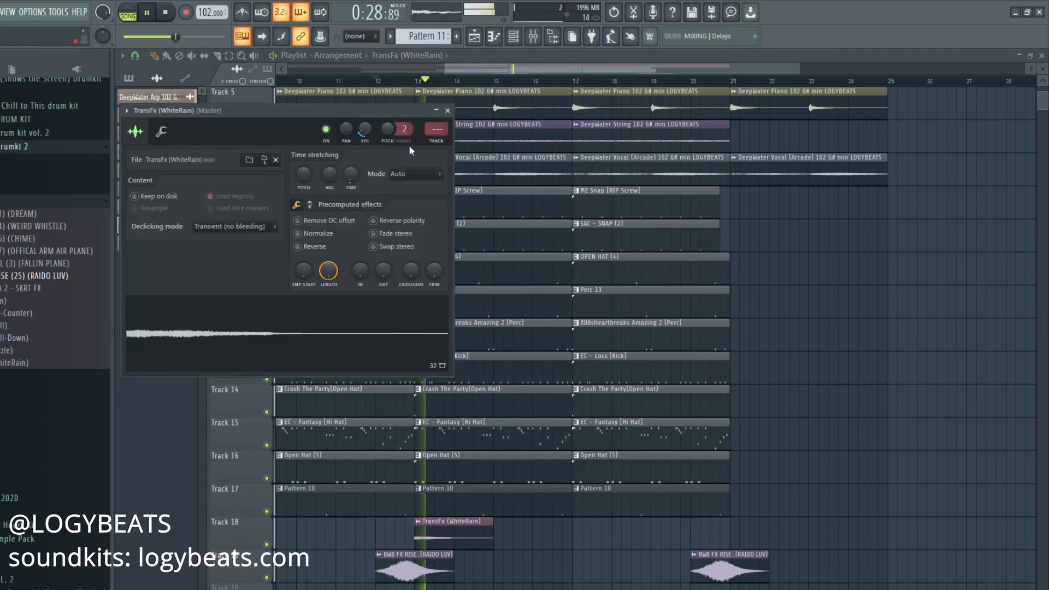
{"action": "key", "text": "F9"}
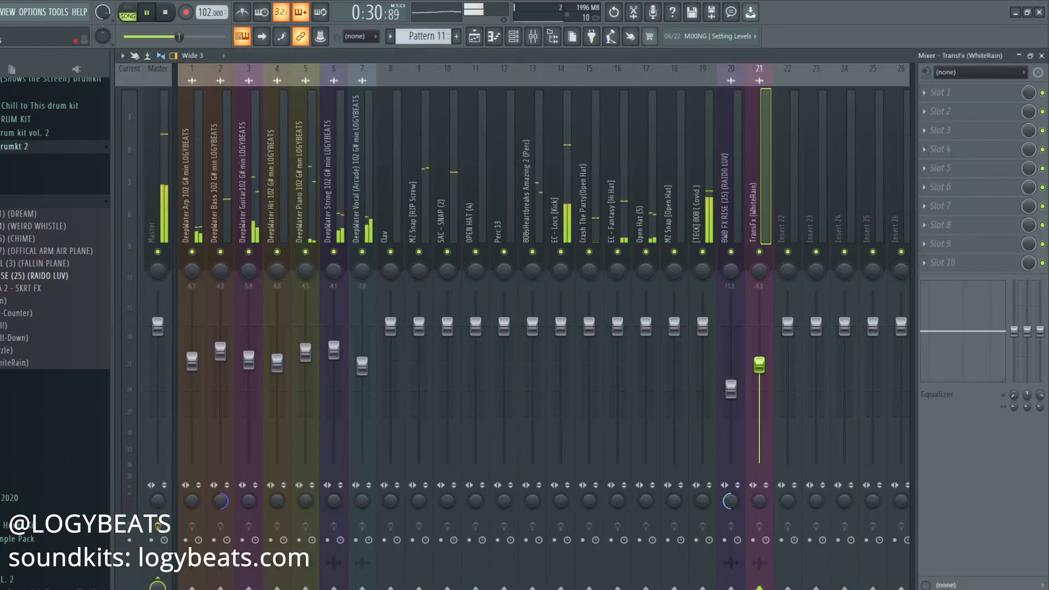
{"action": "left_click", "coordinate": [473, 42]}
Lower the DeepWater String mixer fader on Insert 6 and cut its low EQ band
{"action": "scroll", "coordinate": [897, 280], "scroll_direction": "up", "scroll_amount": 3}
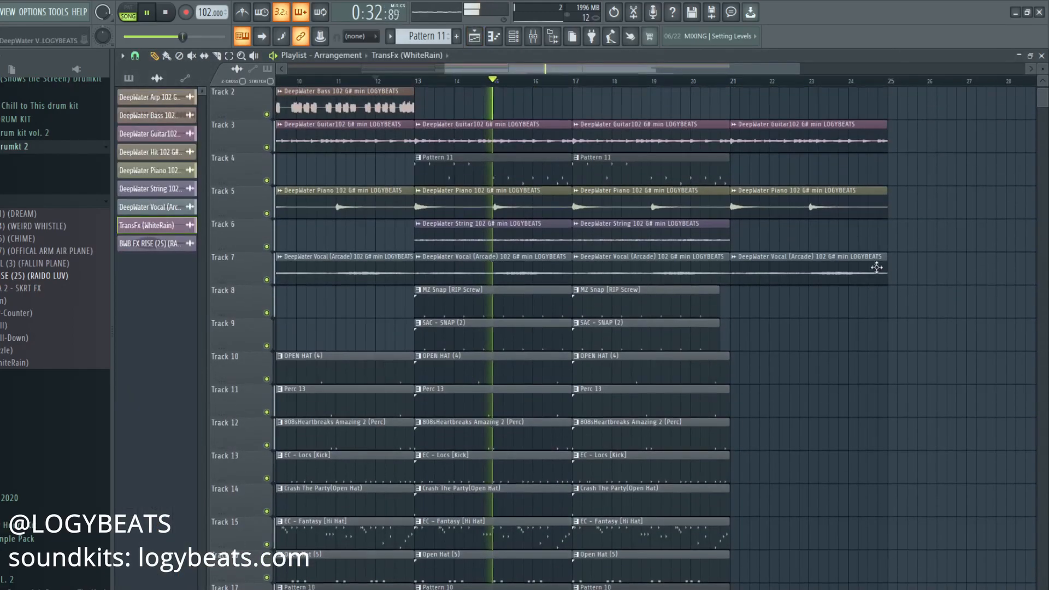
{"action": "left_click", "coordinate": [627, 239]}
{"action": "key", "text": "F9"}
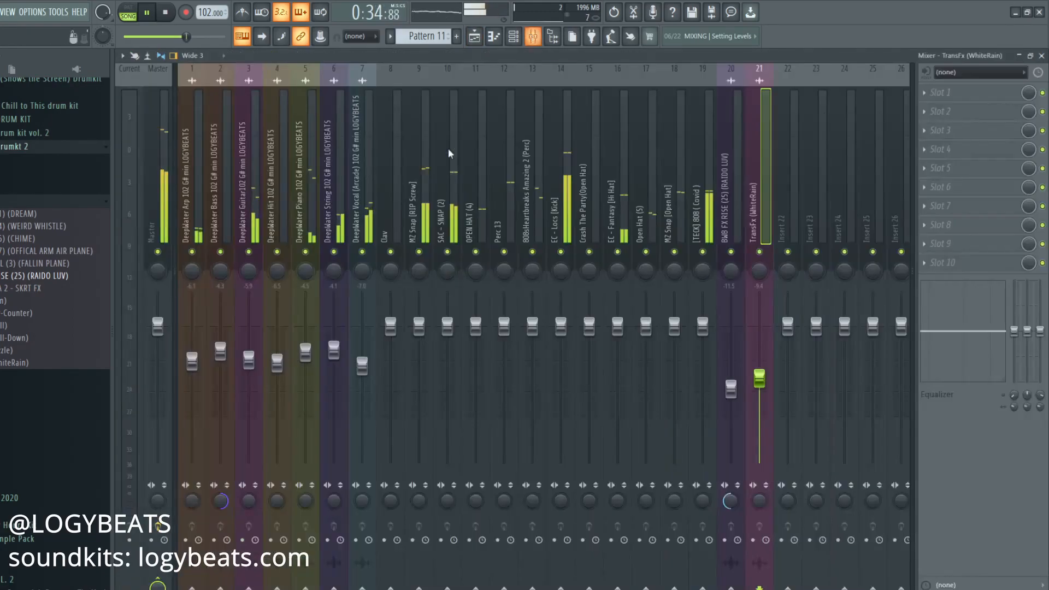
{"action": "left_click", "coordinate": [335, 213]}
{"action": "left_click_drag", "start_coordinate": [334, 350], "coordinate": [333, 376]}
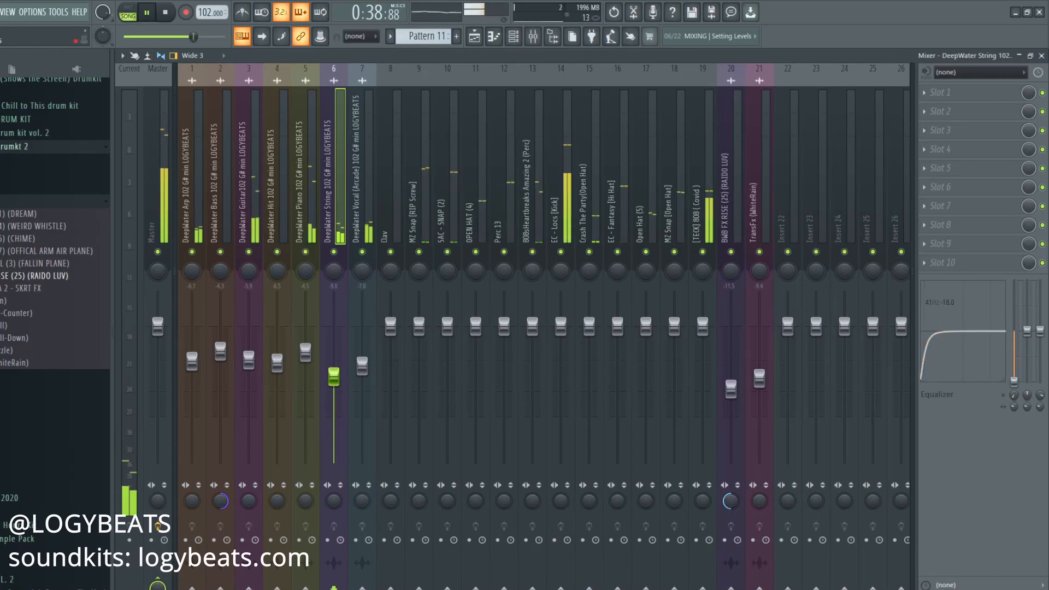
Try MZ Snap [RIP Screw] and SAC - SNAP (2) clips at bar 21 on Tracks 8 and 9, and delete them
{"action": "left_click", "coordinate": [475, 36]}
{"action": "left_click", "coordinate": [664, 80]}
{"action": "scroll", "coordinate": [666, 82], "scroll_direction": "down", "scroll_amount": 2}
{"action": "left_click", "coordinate": [548, 297]}
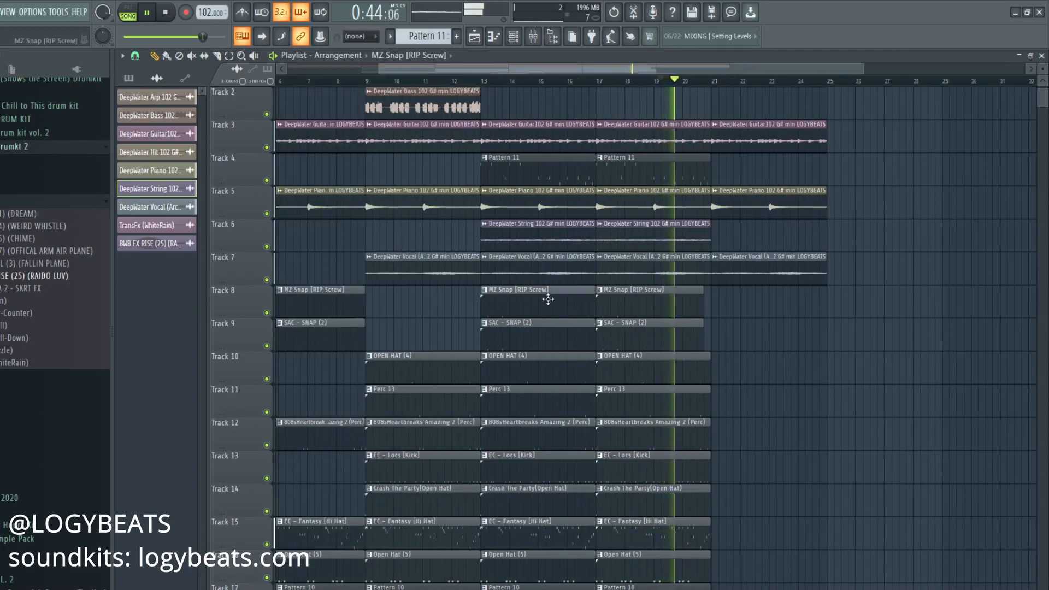
{"action": "left_click", "coordinate": [720, 305]}
{"action": "left_click", "coordinate": [561, 344]}
{"action": "left_click", "coordinate": [715, 338]}
{"action": "left_click_drag", "start_coordinate": [738, 309], "coordinate": [731, 312]}
{"action": "key", "text": "space"}
{"action": "scroll", "coordinate": [798, 412], "scroll_direction": "down", "scroll_amount": 3}
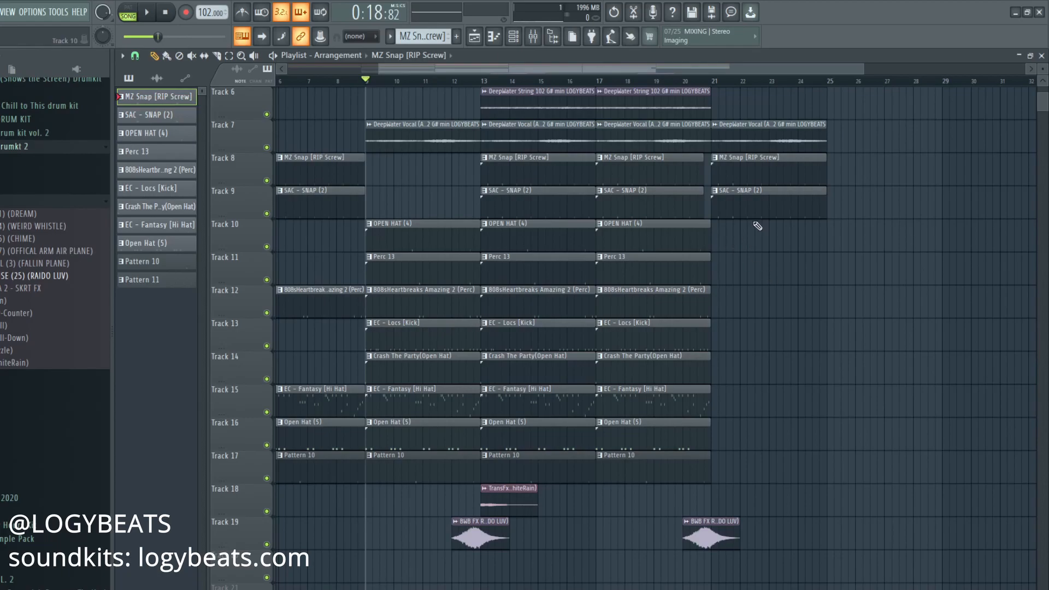
{"action": "right_click", "coordinate": [753, 206]}
{"action": "right_click", "coordinate": [754, 181]}
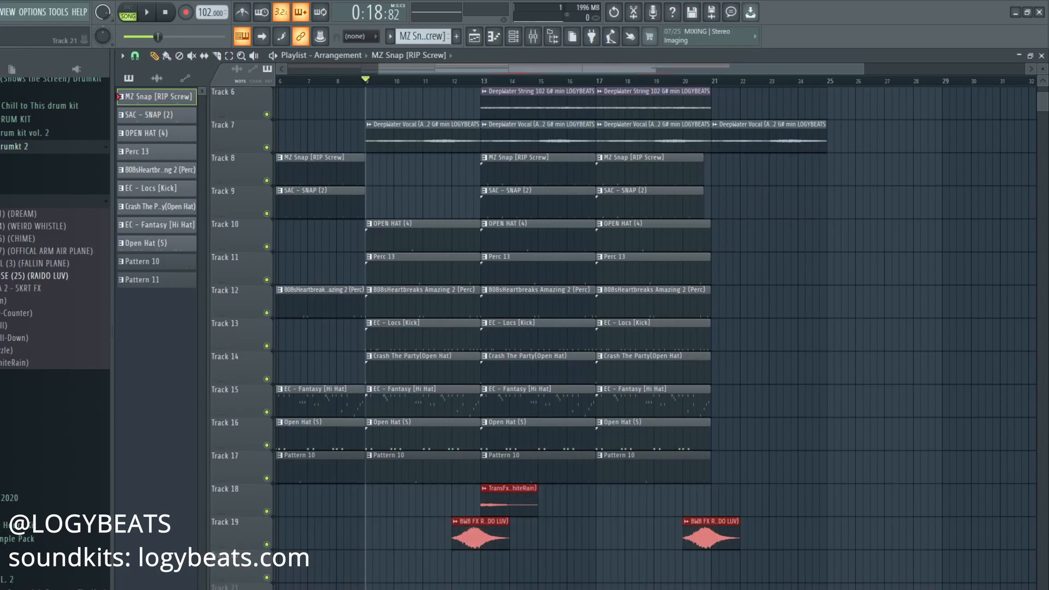
Move the transition effect clips down to Tracks 19 and 20, and place a new Pattern 12 at bars 13 and 17 on Track 18
{"action": "key", "text": "shift+Down"}
{"action": "left_click", "coordinate": [546, 80], "text": "ctrl"}
{"action": "left_click", "coordinate": [456, 36]}
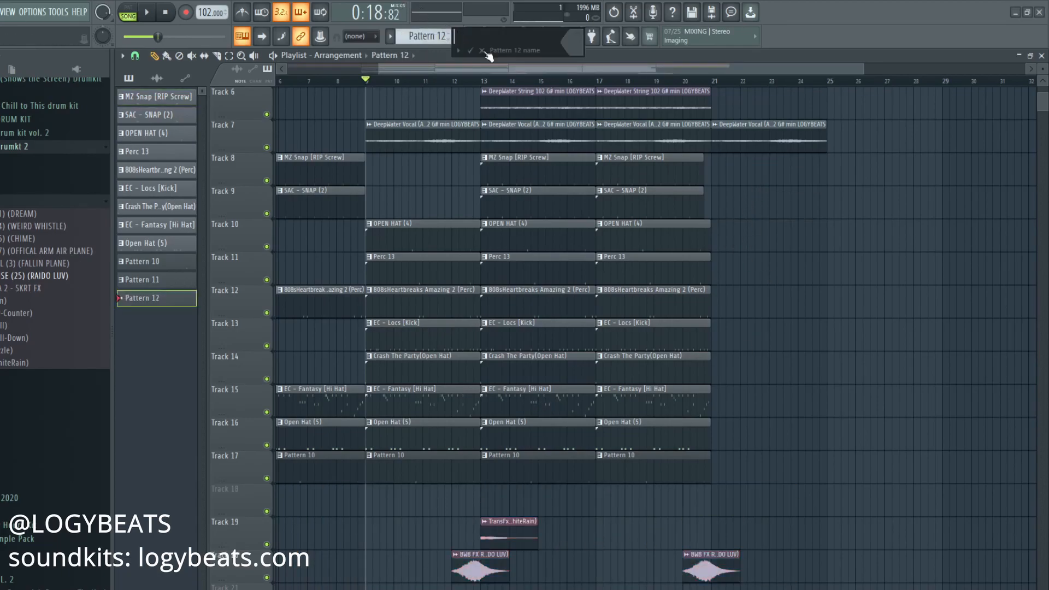
{"action": "left_click", "coordinate": [471, 51]}
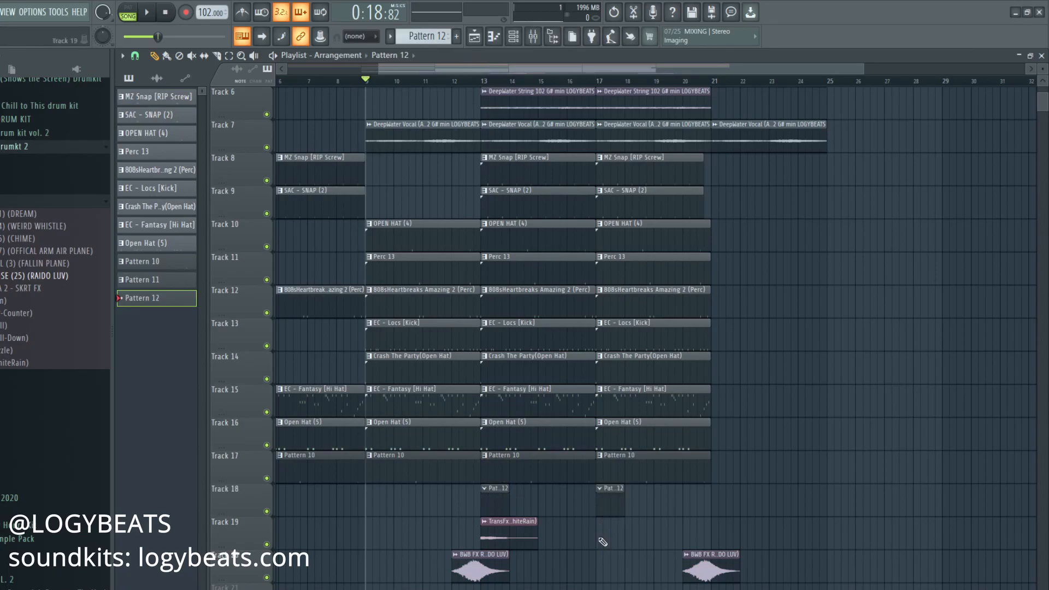
Delete the MZ Snap [RIP Screw] and SAC - SNAP (2) clips at bars 13 and 17
{"action": "scroll", "coordinate": [512, 309], "scroll_direction": "up", "scroll_amount": 2}
{"action": "right_click", "coordinate": [536, 273]}
{"action": "right_click", "coordinate": [524, 240]}
{"action": "right_click", "coordinate": [645, 241]}
{"action": "right_click", "coordinate": [645, 272]}
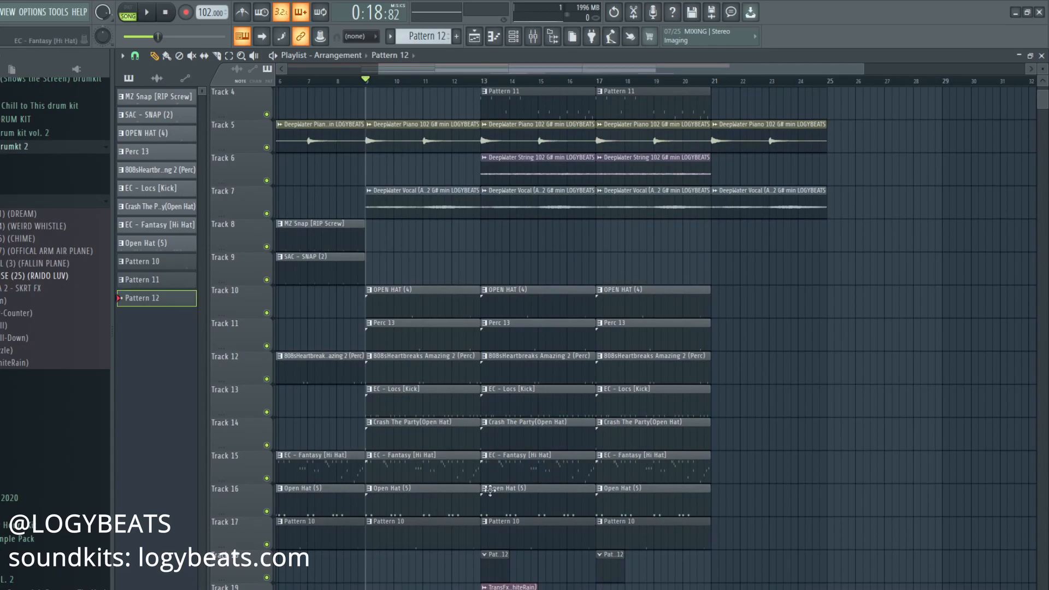
Add BWB X SUPA 2 - CLUB CLAP to Pattern 12 with hits on steps 5 and 13, and extend both Pattern 12 clips to four bars
{"action": "left_click", "coordinate": [517, 38]}
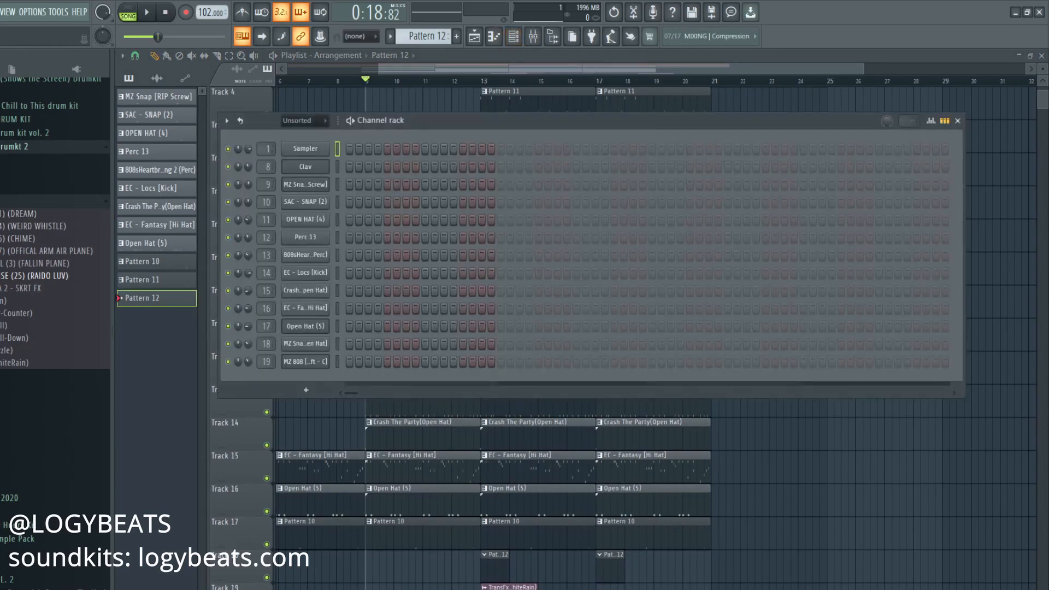
{"action": "left_click", "coordinate": [11, 174]}
{"action": "left_click_drag", "start_coordinate": [317, 373], "coordinate": [373, 388]}
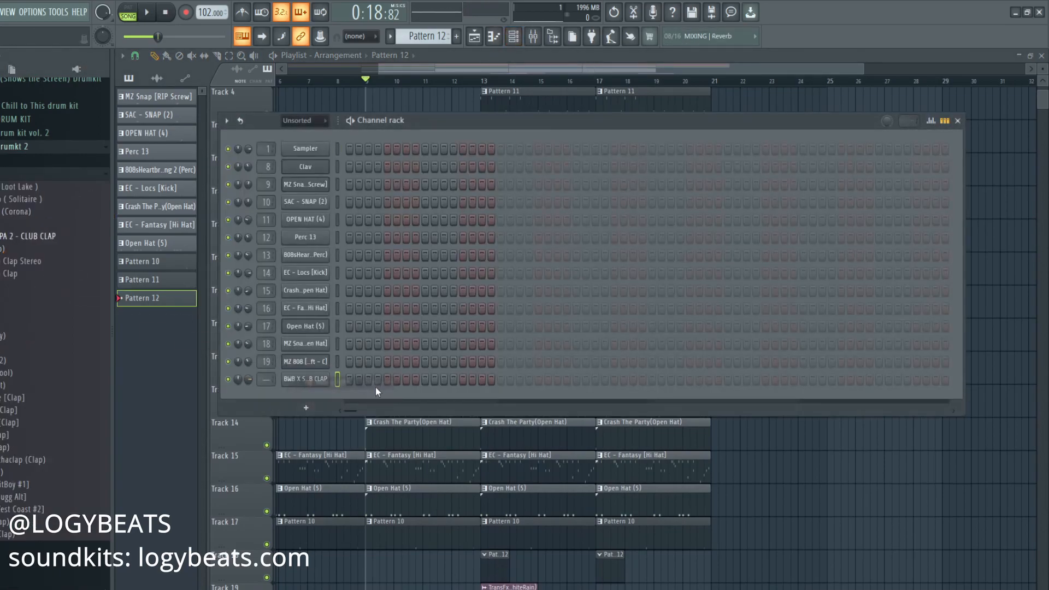
{"action": "left_click_drag", "start_coordinate": [680, 577], "coordinate": [590, 567]}
{"action": "key", "text": "space"}
Route the BWB X SUPA 2 - CLUB CLAP channel to mixer Insert 22 and return to the playlist
{"action": "left_click", "coordinate": [514, 36]}
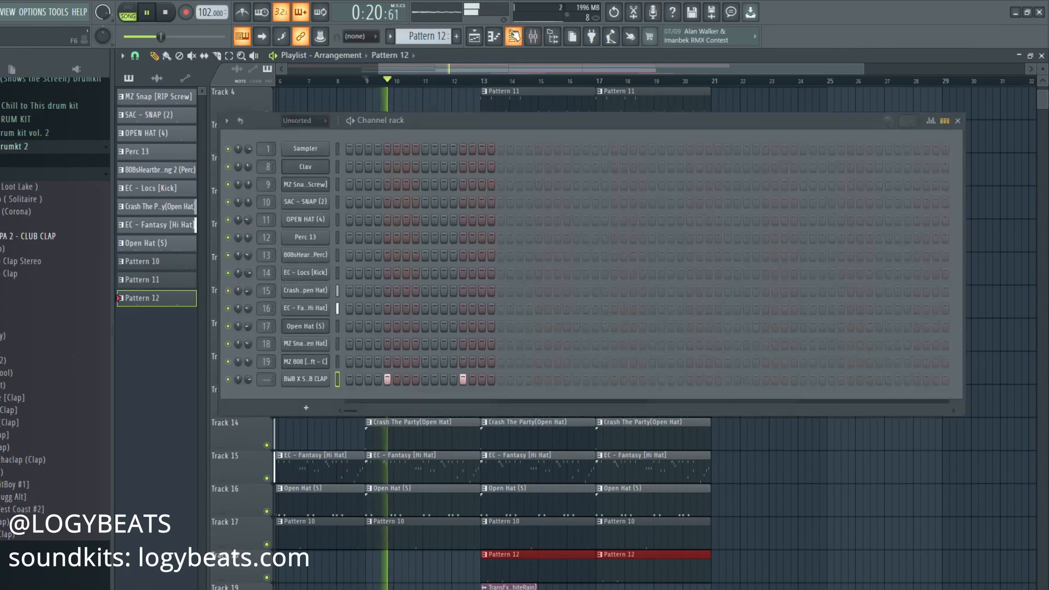
{"action": "left_click", "coordinate": [306, 380]}
{"action": "key", "text": "ctrl+l"}
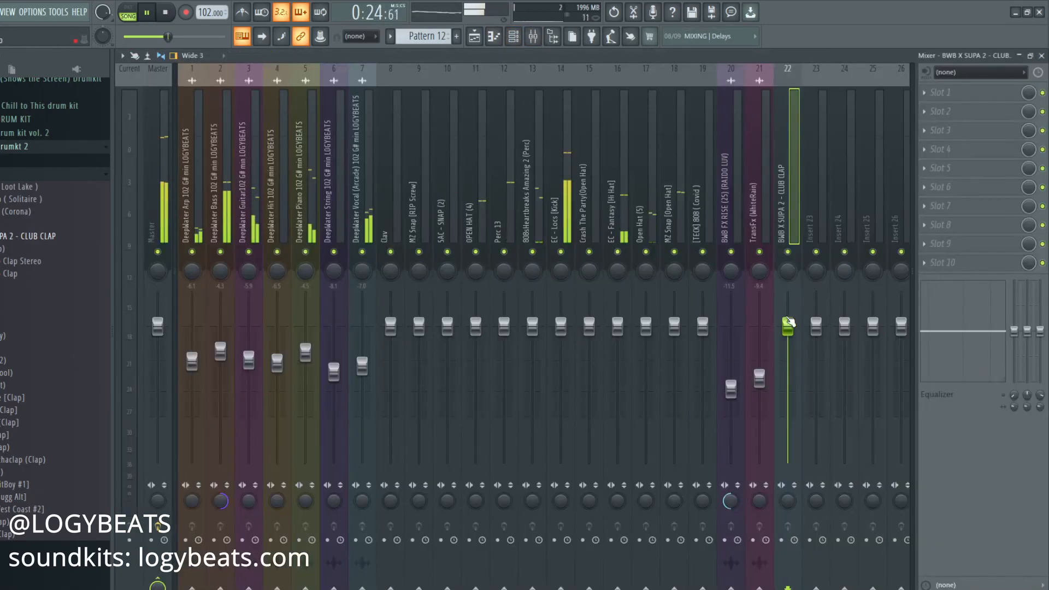
{"action": "key", "text": "F5"}
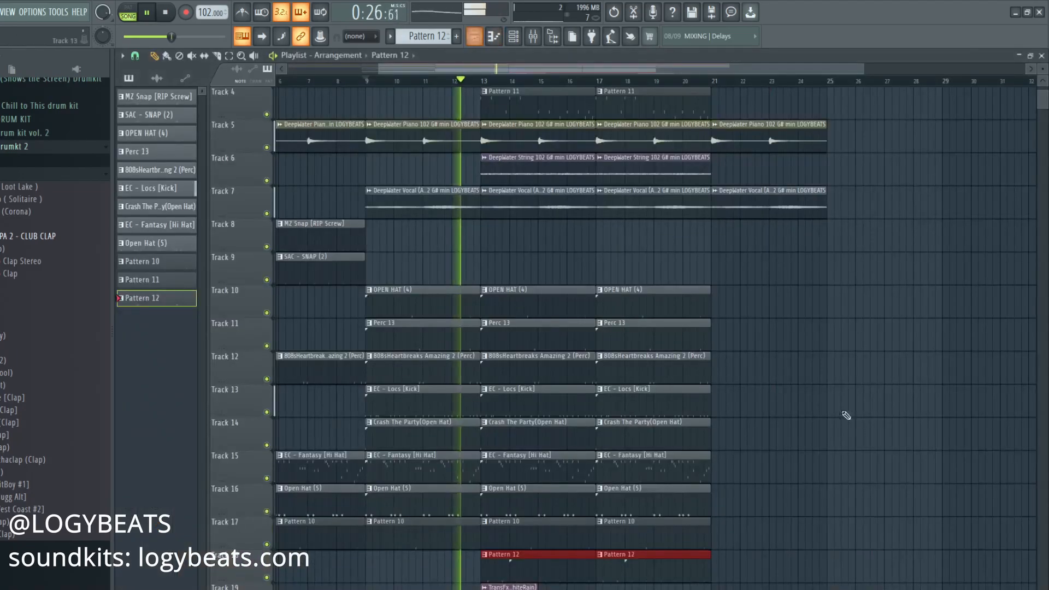
Play through the new clap section and copy the 808sHeartbreaks Amazing 2 (Perc) clip to bar 21 on Track 12
{"action": "scroll", "coordinate": [826, 409], "scroll_direction": "down", "scroll_amount": 5}
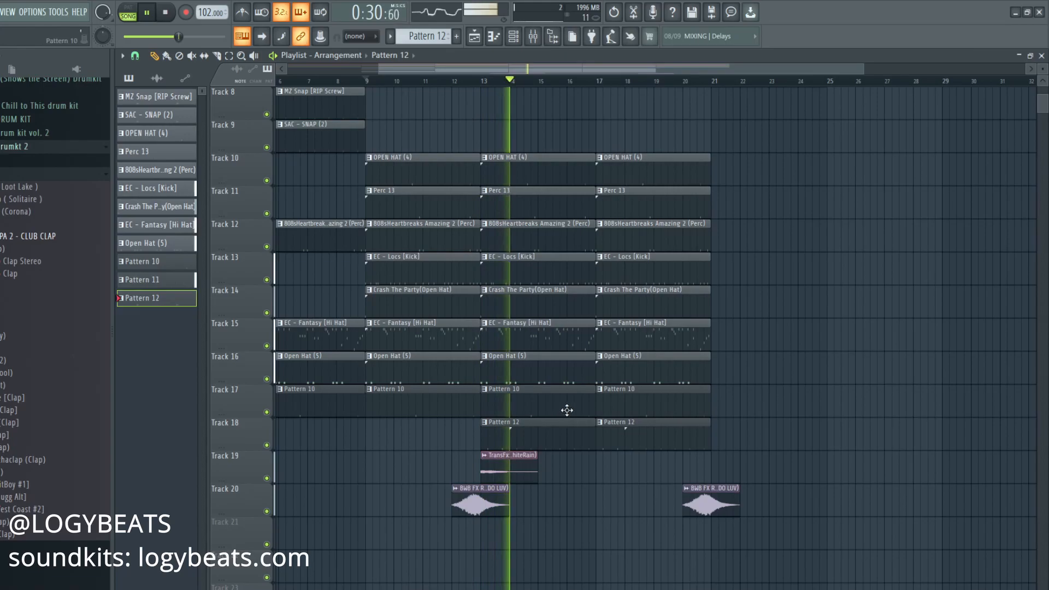
{"action": "scroll", "coordinate": [900, 334], "scroll_direction": "down", "scroll_amount": 1}
{"action": "scroll", "coordinate": [900, 333], "scroll_direction": "up", "scroll_amount": 5}
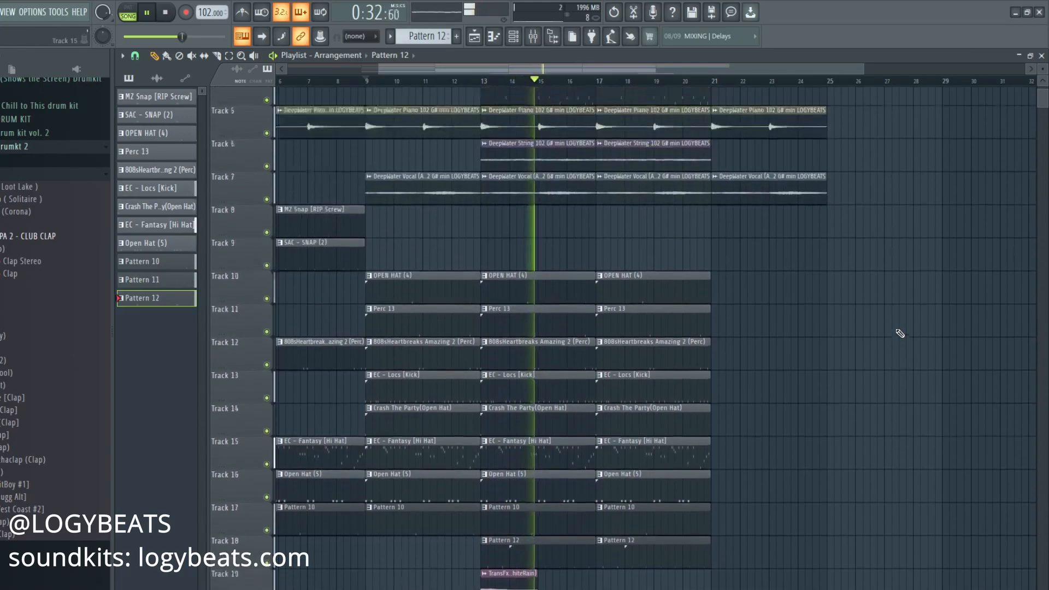
{"action": "scroll", "coordinate": [631, 85], "scroll_direction": "down", "scroll_amount": 2}
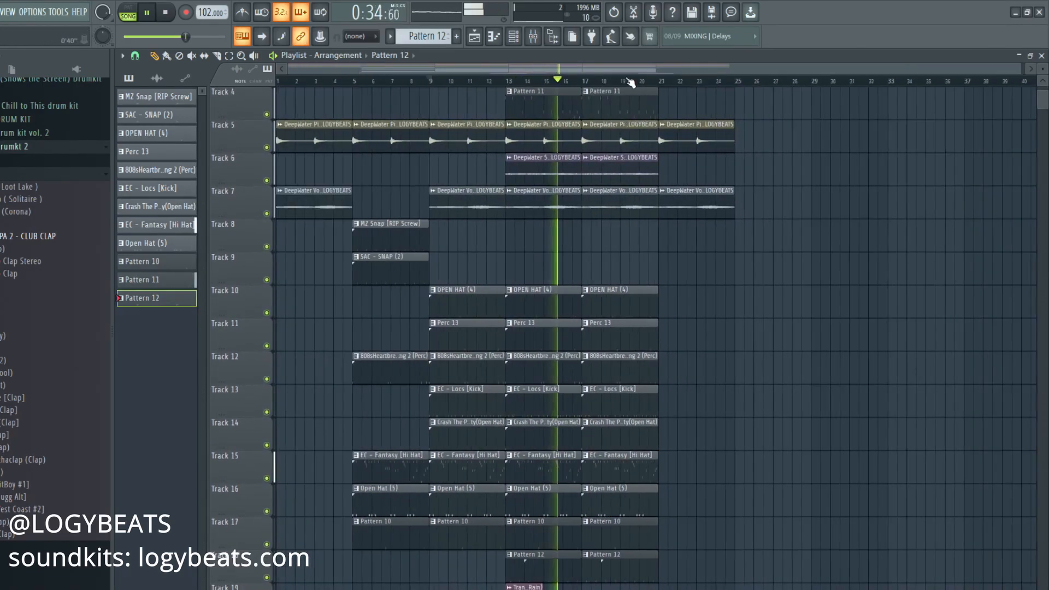
{"action": "scroll", "coordinate": [754, 424], "scroll_direction": "down", "scroll_amount": 3}
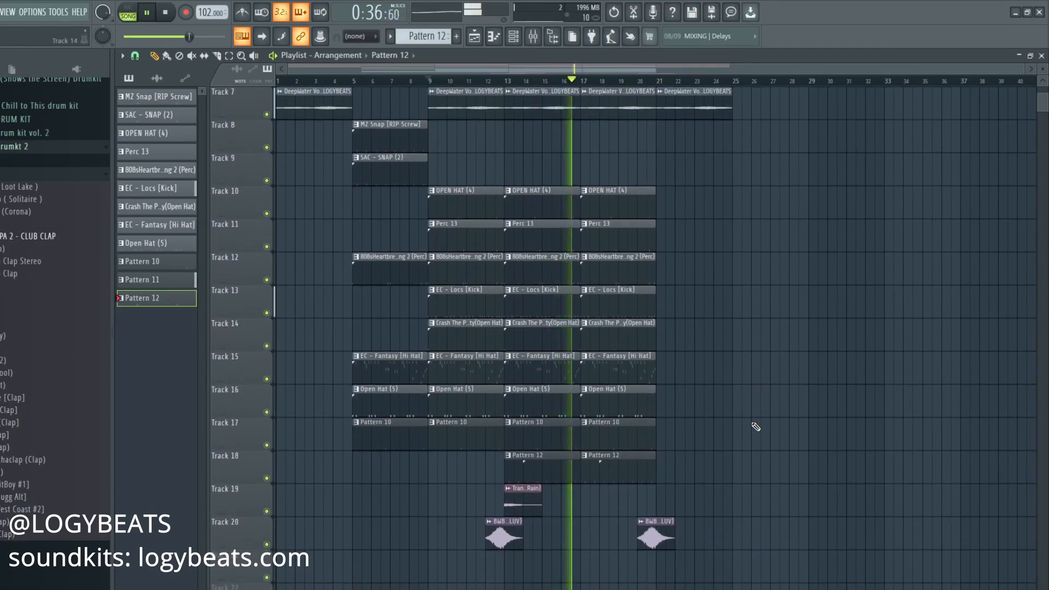
{"action": "scroll", "coordinate": [749, 418], "scroll_direction": "up", "scroll_amount": 3}
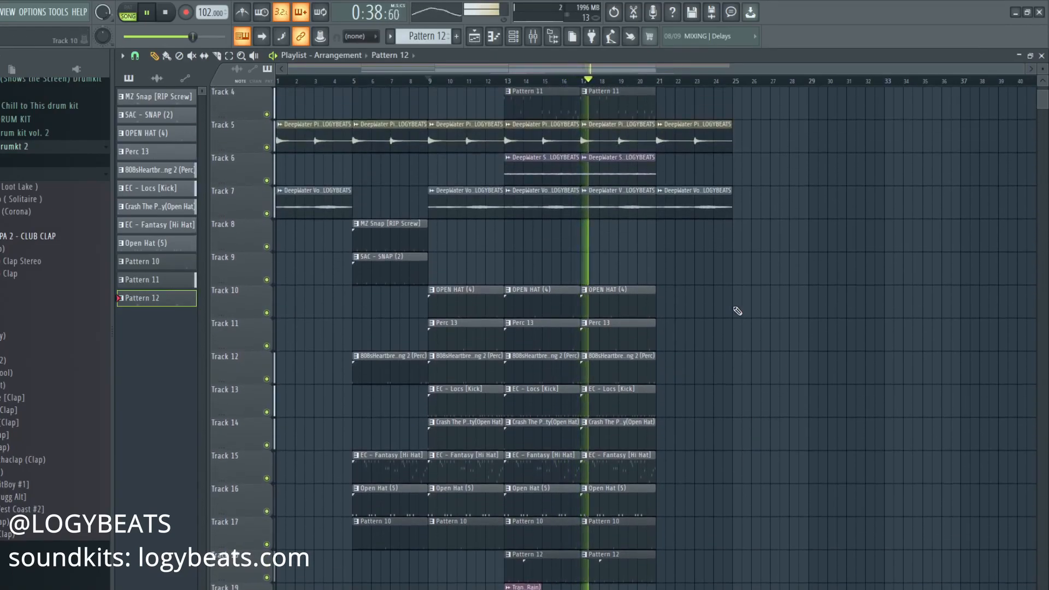
{"action": "scroll", "coordinate": [737, 311], "scroll_direction": "down", "scroll_amount": 1}
{"action": "left_click_drag", "start_coordinate": [623, 337], "coordinate": [702, 332]}
Place MZ Snap [RIP Screw] and SAC - SNAP (2) clips from midway through bar 21 to bar 25 on Tracks 8 and 9
{"action": "scroll", "coordinate": [727, 322], "scroll_direction": "up", "scroll_amount": 2}
{"action": "left_click", "coordinate": [404, 268]}
{"action": "left_click", "coordinate": [658, 268]}
{"action": "left_click", "coordinate": [387, 300]}
{"action": "mouse_move", "coordinate": [668, 306]}
{"action": "left_mouse_down"}
{"action": "mouse_move", "coordinate": [652, 314]}
{"action": "mouse_move", "coordinate": [668, 308]}
{"action": "left_mouse_up"}
{"action": "left_click", "coordinate": [859, 337], "text": "ctrl"}
Duplicate the Open Hat (5) clip to bar 21 on Track 16 and trim its start to midway through bar 21
{"action": "scroll", "coordinate": [852, 340], "scroll_direction": "down", "scroll_amount": 4}
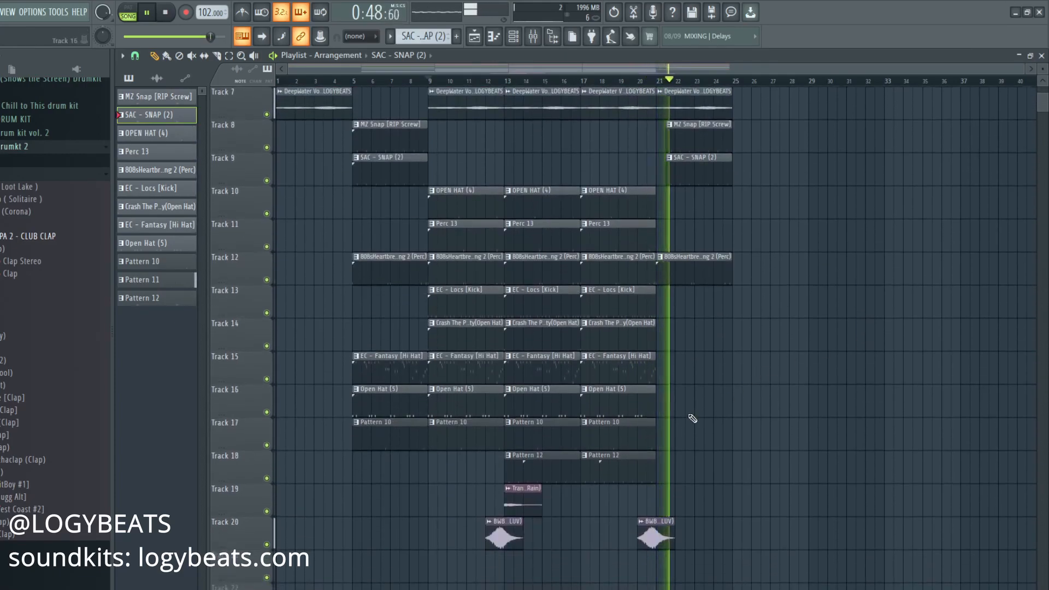
{"action": "left_click_drag", "start_coordinate": [662, 414], "coordinate": [647, 401]}
{"action": "key", "text": "ctrl+b"}
{"action": "left_click", "coordinate": [740, 365], "text": "ctrl"}
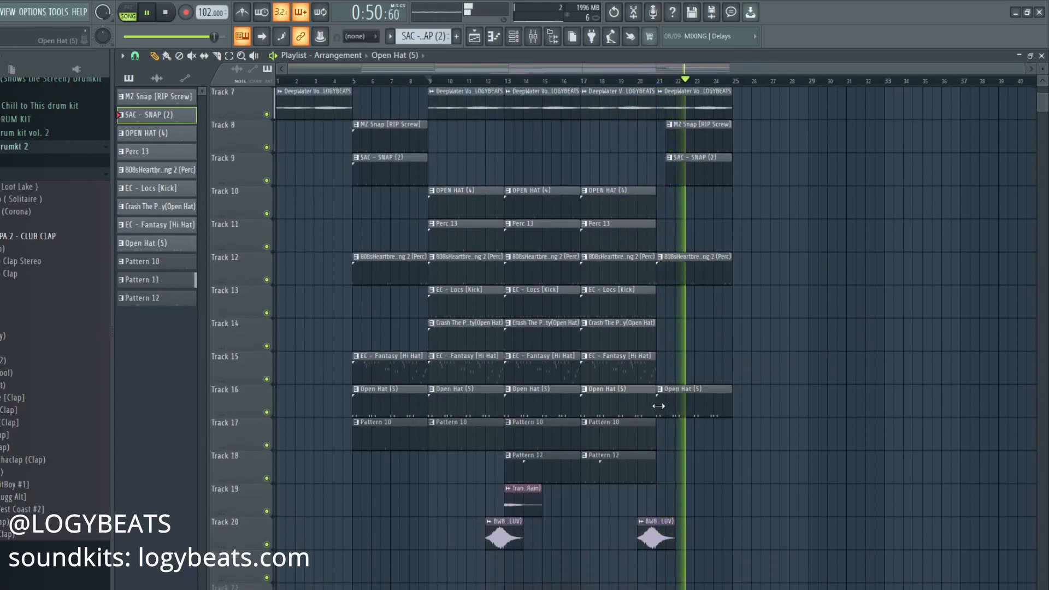
{"action": "left_click_drag", "start_coordinate": [656, 405], "coordinate": [665, 405]}
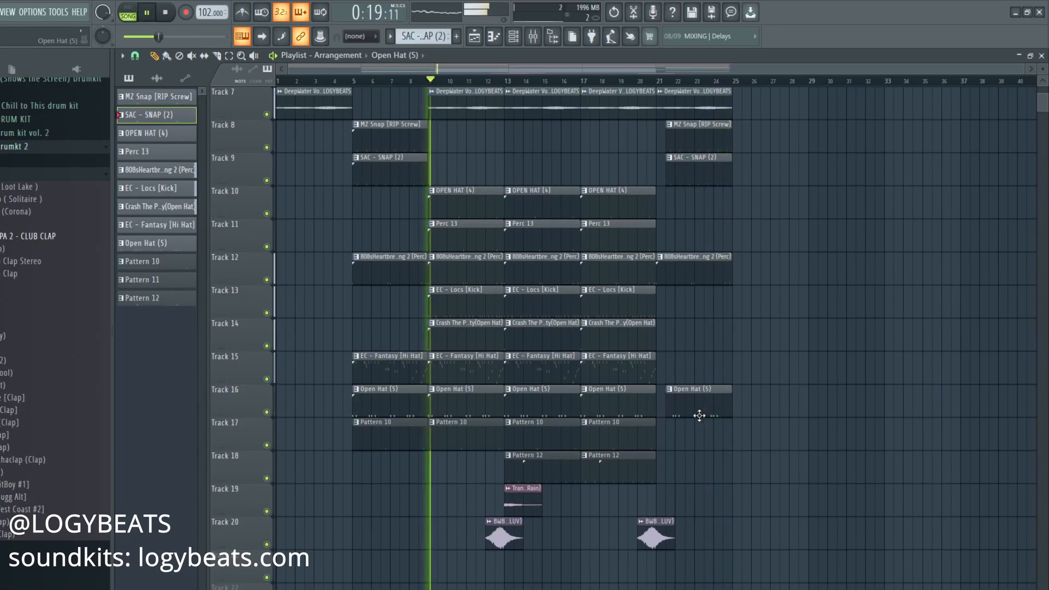
Duplicate Pattern 10 to bar 21 with its start trimmed to bar 23, and duplicate the Crash The Party (Open Hat) clip to bar 21
{"action": "left_click", "coordinate": [621, 440], "text": "ctrl"}
{"action": "key", "text": "ctrl+b"}
{"action": "left_click", "coordinate": [712, 490], "text": "ctrl"}
{"action": "left_click_drag", "start_coordinate": [658, 438], "coordinate": [697, 442]}
{"action": "left_click", "coordinate": [599, 335], "text": "ctrl"}
{"action": "key", "text": "ctrl+b"}
Duplicate the Perc 13 and OPEN HAT (4) clips after bar 21 and trim their starts to bar 23
{"action": "left_click", "coordinate": [621, 233], "text": "ctrl"}
{"action": "key", "text": "ctrl+b"}
{"action": "left_click_drag", "start_coordinate": [658, 229], "coordinate": [695, 209]}
{"action": "left_click", "coordinate": [621, 199], "text": "ctrl"}
{"action": "key", "text": "ctrl+b"}
{"action": "left_click", "coordinate": [808, 223], "text": "ctrl"}
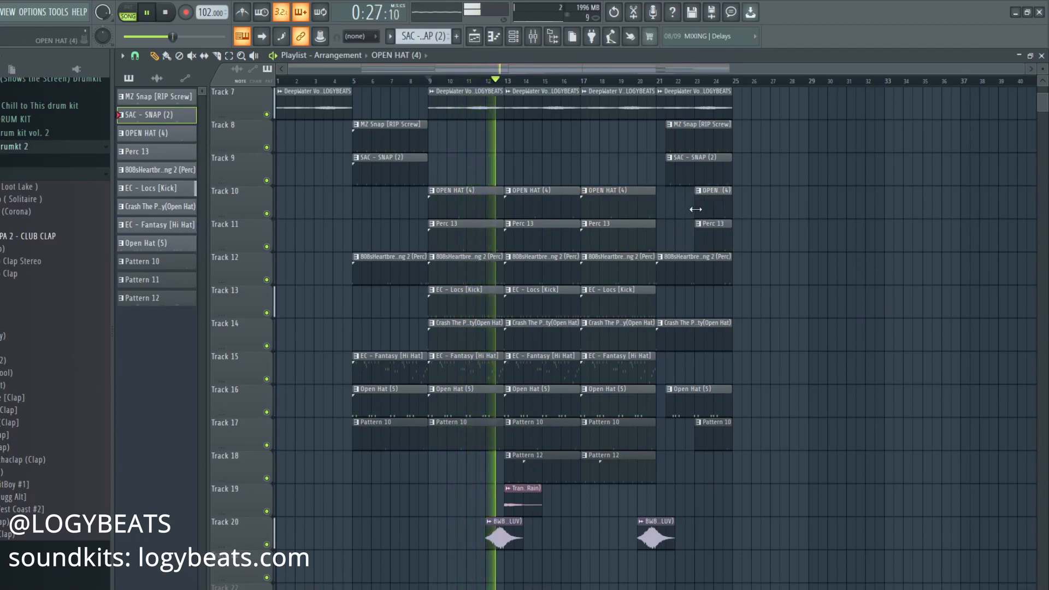
Select the clips on all tracks from bar 21 to 25 and duplicate them to bar 25
{"action": "scroll", "coordinate": [803, 218], "scroll_direction": "up", "scroll_amount": 5}
{"action": "left_click_drag", "start_coordinate": [750, 104], "coordinate": [678, 14]}
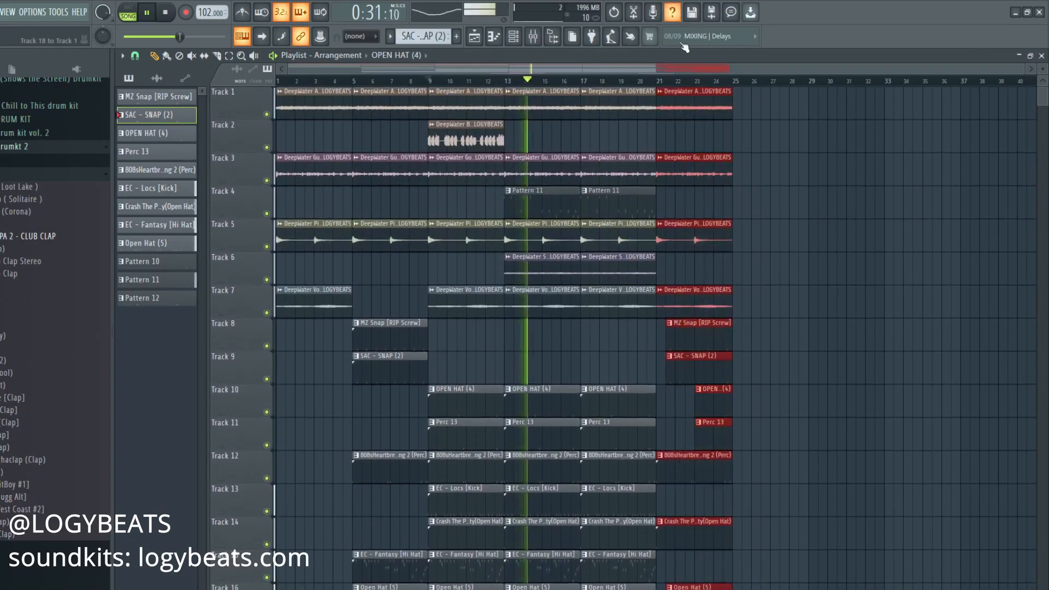
{"action": "key", "text": "ctrl+b"}
Extend the starts of the duplicated MZ Snap, SAC - SNAP (2), OPEN HAT (4) and Perc 13 clips back to bar 25
{"action": "left_click_drag", "start_coordinate": [753, 341], "coordinate": [733, 377]}
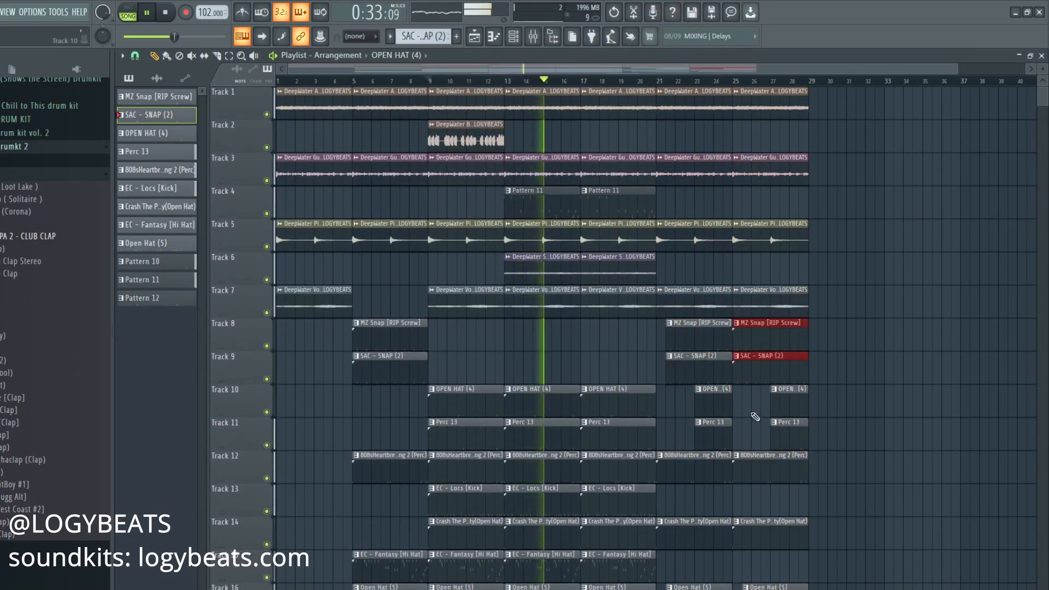
{"action": "left_click", "coordinate": [753, 407], "text": "ctrl"}
{"action": "scroll", "coordinate": [771, 386], "scroll_direction": "down", "scroll_amount": 2}
{"action": "left_click_drag", "start_coordinate": [781, 333], "coordinate": [736, 376]}
{"action": "scroll", "coordinate": [874, 377], "scroll_direction": "down", "scroll_amount": 2}
{"action": "left_click", "coordinate": [878, 378], "text": "ctrl"}
Place EC - Locs [Kick] on Track 13 and EC - Fantasy [Hi Hat] on Track 15 at bar 25
{"action": "left_click", "coordinate": [606, 371]}
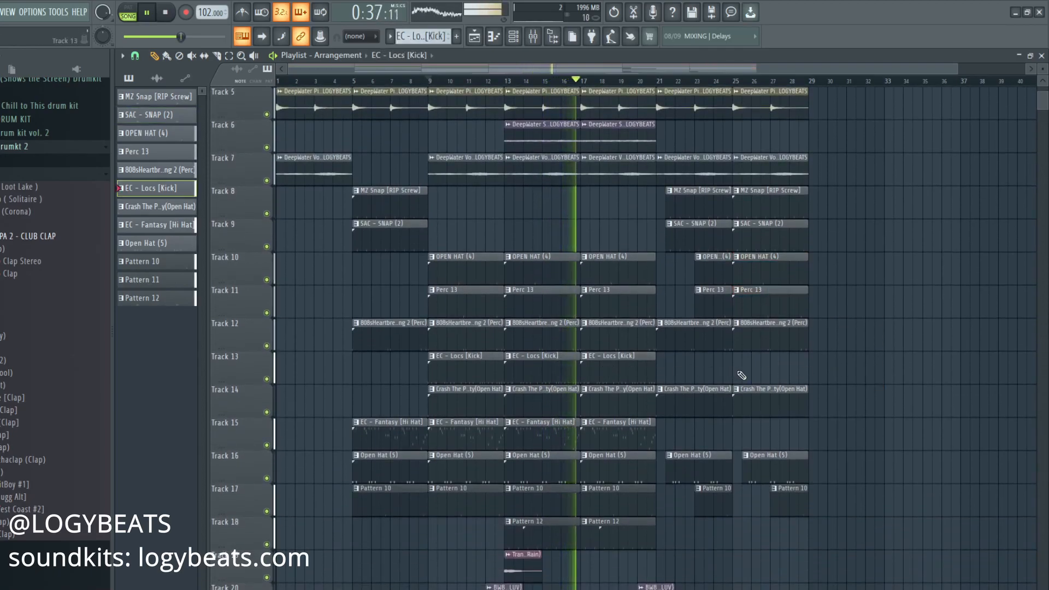
{"action": "left_click", "coordinate": [745, 375]}
{"action": "left_click", "coordinate": [627, 431]}
{"action": "left_click", "coordinate": [725, 435]}
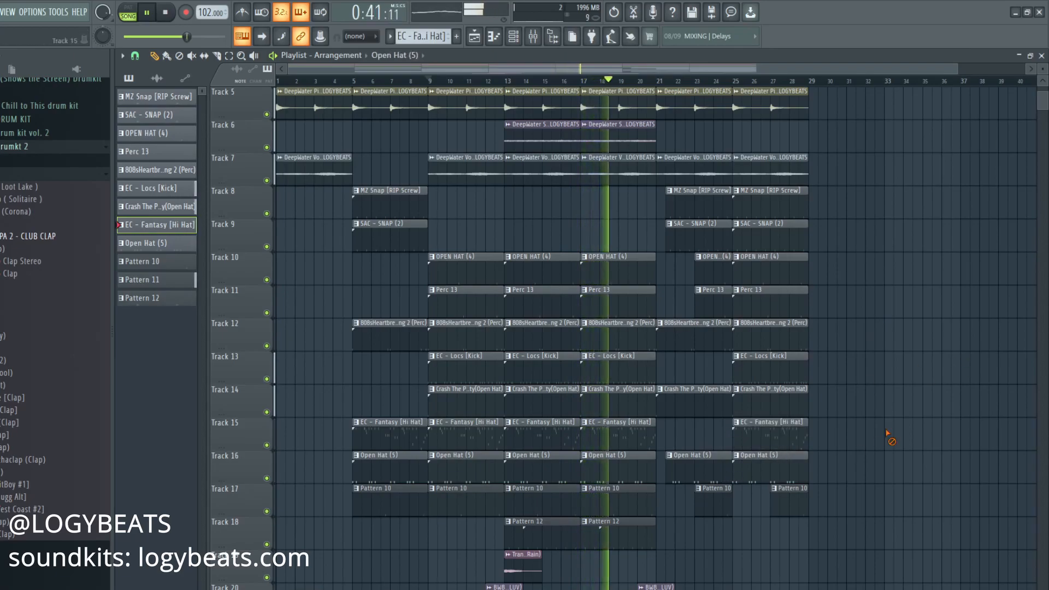
Select the clips on all tracks from bar 25 to 29 and duplicate them to bar 29
{"action": "scroll", "coordinate": [875, 438], "scroll_direction": "down", "scroll_amount": 3}
{"action": "left_click_drag", "start_coordinate": [814, 433], "coordinate": [755, 4]}
{"action": "key", "text": "ctrl+b"}
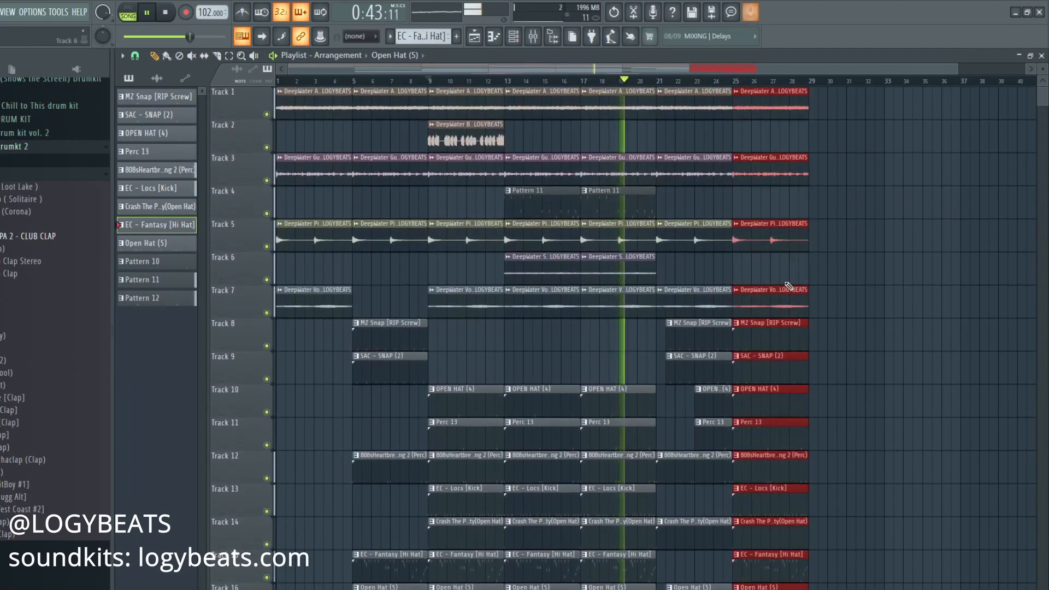
Extend the starts of the last two Pattern 10 clips on Track 17 back to bars 25 and 29
{"action": "scroll", "coordinate": [773, 243], "scroll_direction": "down", "scroll_amount": 4}
{"action": "left_click_drag", "start_coordinate": [888, 354], "coordinate": [757, 376]}
{"action": "left_click_drag", "start_coordinate": [772, 372], "coordinate": [733, 374]}
{"action": "key", "text": "ctrl+d"}
Trim the ends of the bar 25 MZ Snap and SAC - SNAP (2) clips, and remove the DeepWater Vocal clips between bars 25 and 33
{"action": "scroll", "coordinate": [782, 293], "scroll_direction": "up", "scroll_amount": 3}
{"action": "left_click_drag", "start_coordinate": [790, 164], "coordinate": [798, 218]}
{"action": "key", "text": "ctrl+d"}
{"action": "scroll", "coordinate": [936, 250], "scroll_direction": "up", "scroll_amount": 3}
{"action": "right_click", "coordinate": [768, 233]}
{"action": "right_click", "coordinate": [838, 234]}
{"action": "scroll", "coordinate": [837, 234], "scroll_direction": "up", "scroll_amount": 3}
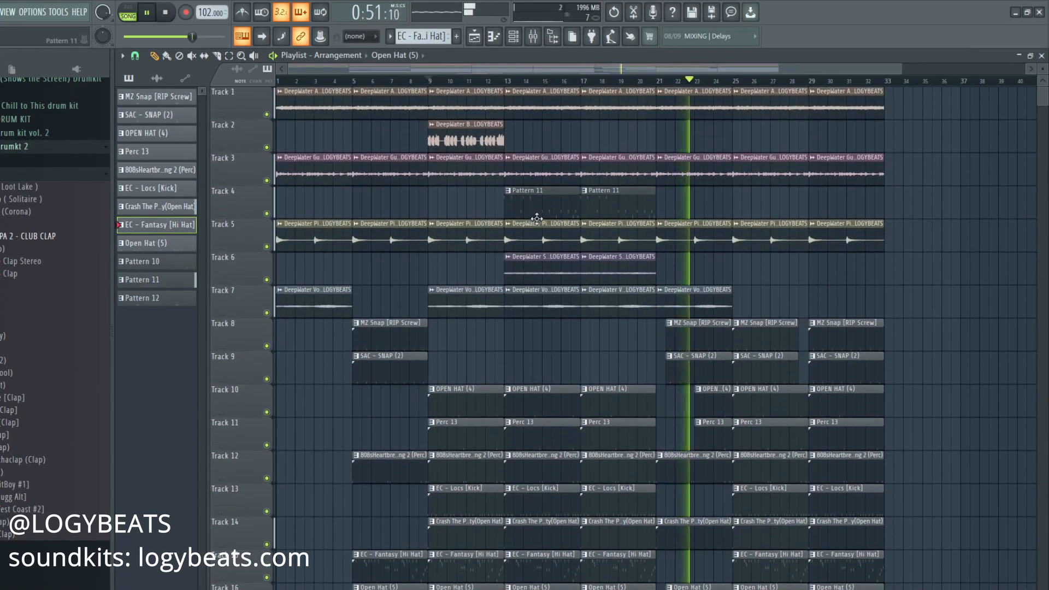
Place the DeepWater Bass clip on Track 4 at bar 25, duplicate it to bar 29, and check its sample settings
{"action": "left_click", "coordinate": [157, 78]}
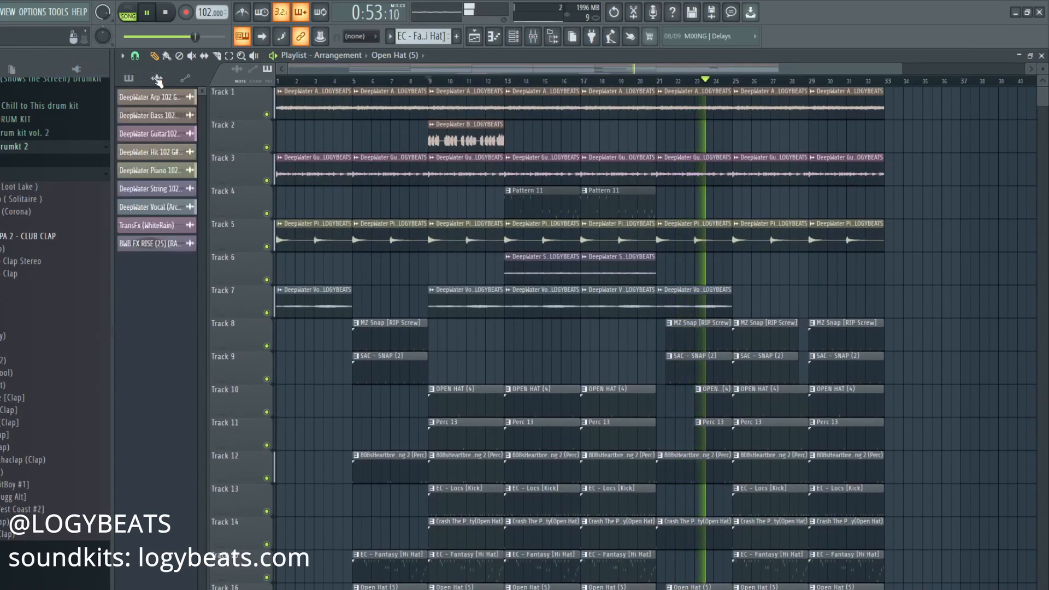
{"action": "left_click", "coordinate": [150, 115]}
{"action": "left_click_drag", "start_coordinate": [184, 115], "coordinate": [735, 210]}
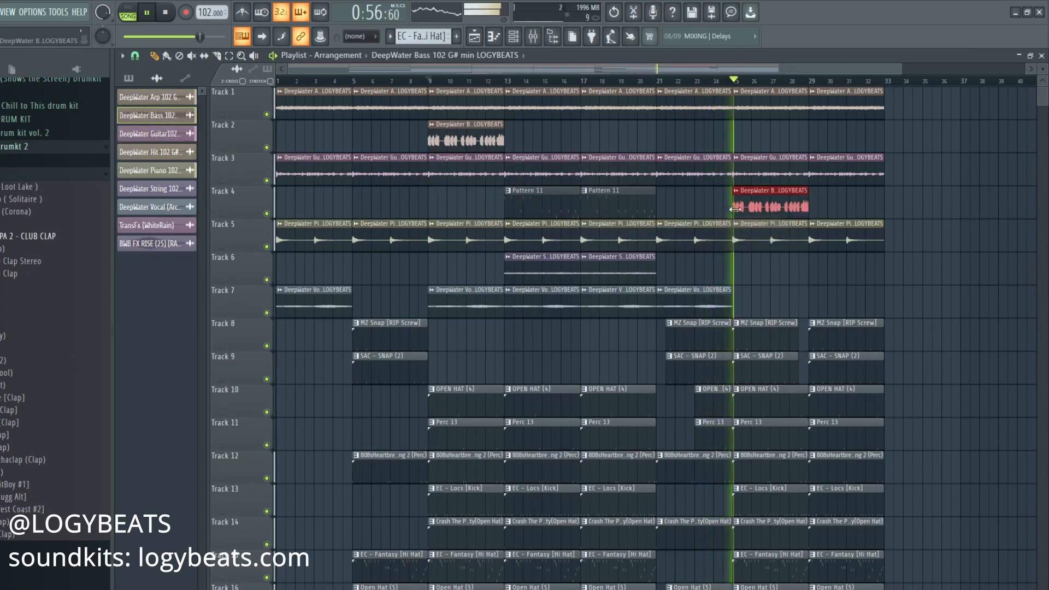
{"action": "key", "text": "ctrl+b"}
{"action": "double_click", "coordinate": [772, 200]}
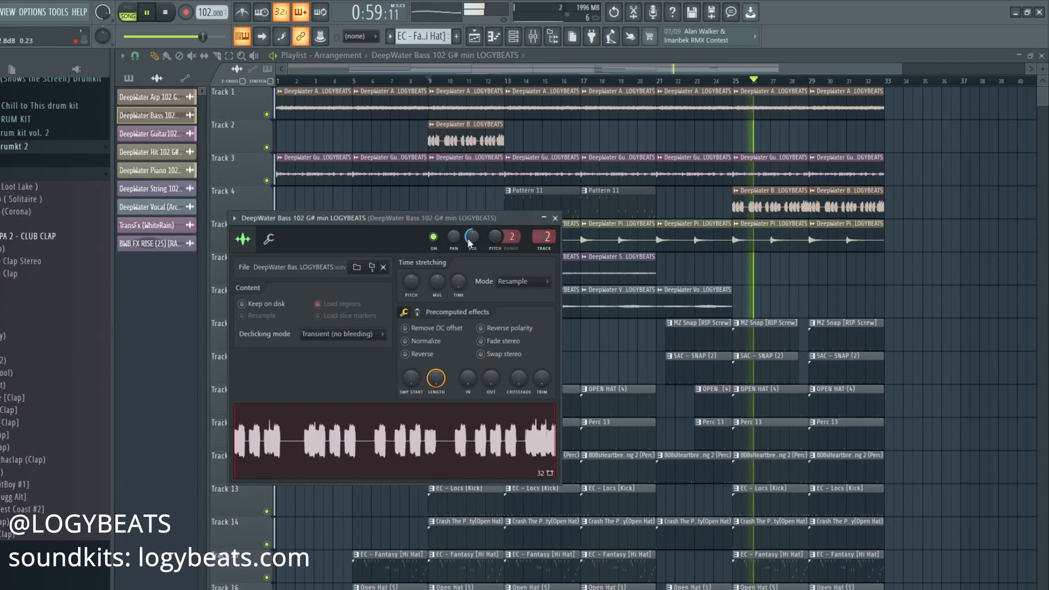
{"action": "key", "text": "Escape"}
{"action": "scroll", "coordinate": [725, 81], "scroll_direction": "down", "scroll_amount": 1}
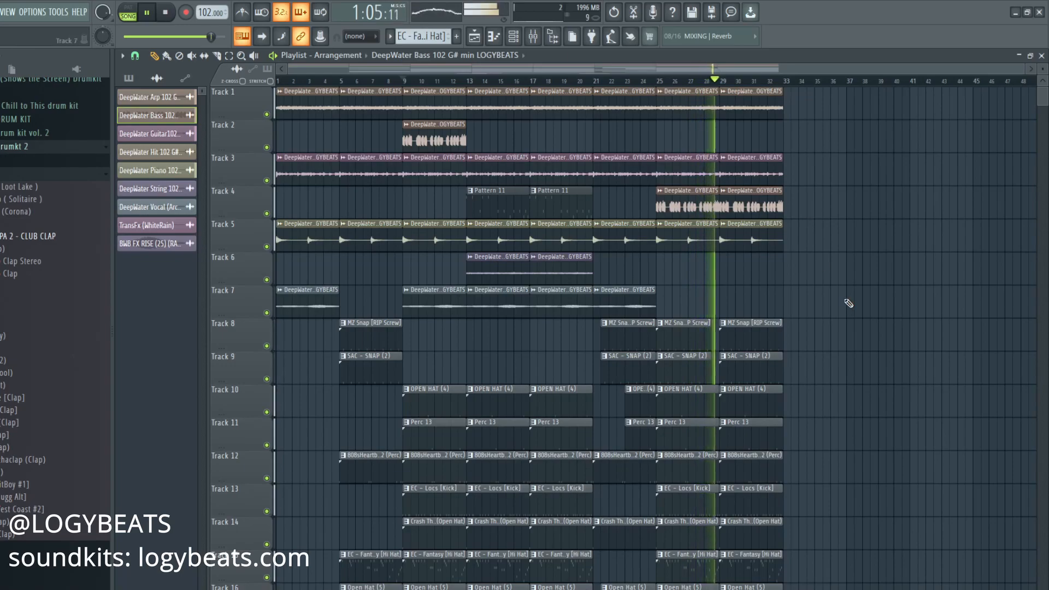
Select the clips on all tracks from bar 5 to 33 and duplicate them to bar 33
{"action": "scroll", "coordinate": [792, 301], "scroll_direction": "down", "scroll_amount": 6}
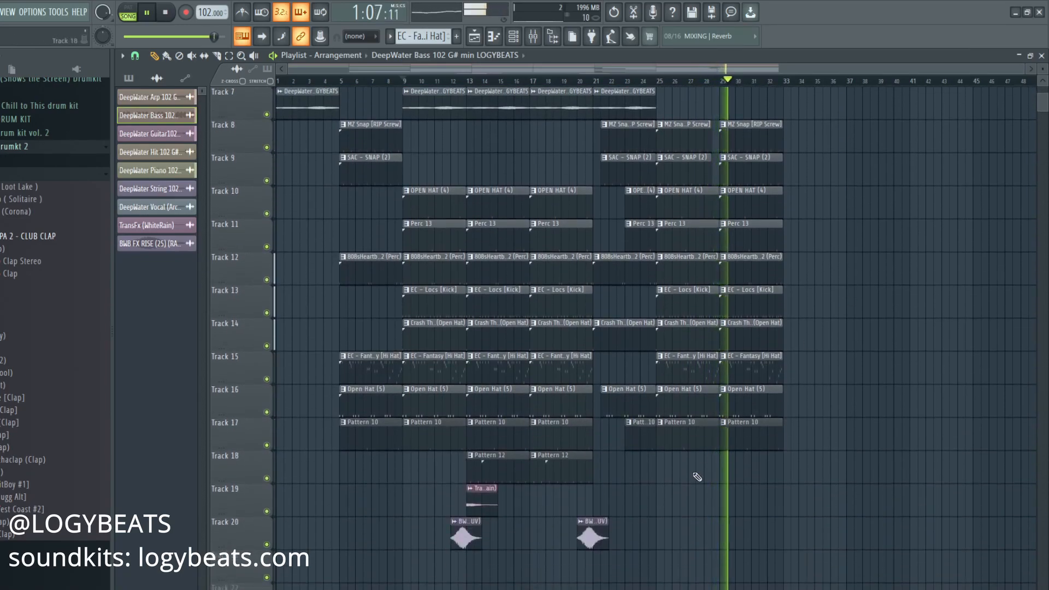
{"action": "scroll", "coordinate": [697, 476], "scroll_direction": "down", "scroll_amount": 2}
{"action": "left_click_drag", "start_coordinate": [880, 504], "coordinate": [356, 5]}
{"action": "scroll", "coordinate": [481, 90], "scroll_direction": "down", "scroll_amount": 4}
{"action": "key", "text": "ctrl+b"}
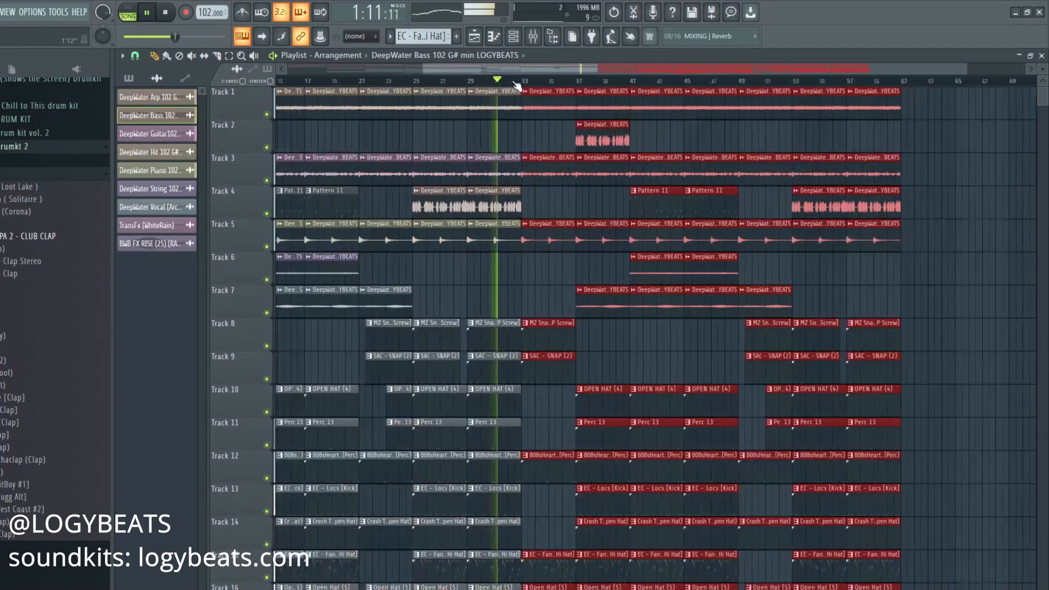
Delete the duplicated clips between bars 33 and 37, move the remaining duplicates back to bar 33, and play the transition
{"action": "key", "text": "space"}
{"action": "mouse_move", "coordinate": [622, 112]}
{"action": "left_mouse_down"}
{"action": "mouse_move", "coordinate": [619, 589]}
{"action": "mouse_move", "coordinate": [885, 4]}
{"action": "left_mouse_up"}
{"action": "key", "text": "Delete"}
{"action": "left_click_drag", "start_coordinate": [652, 144], "coordinate": [612, 144]}
{"action": "left_click", "coordinate": [580, 81]}
{"action": "key", "text": "space"}
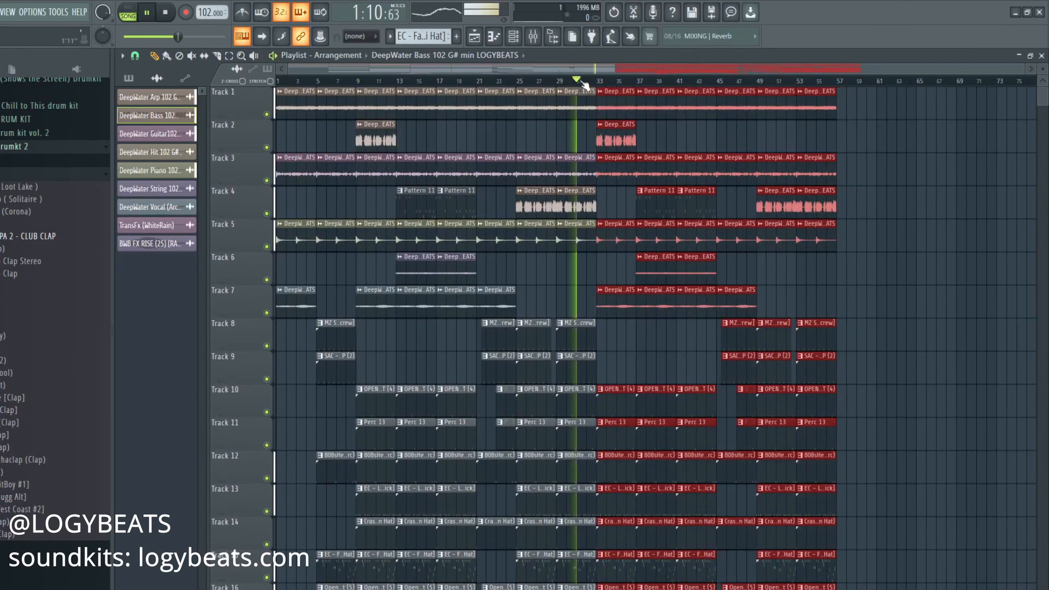
{"action": "scroll", "coordinate": [581, 85], "scroll_direction": "up", "scroll_amount": 2}
{"action": "key", "text": "ctrl+d"}
Browse the sample library to the FX'S folder of DRUM KIT #6 in the official drumkit Vol.6
{"action": "scroll", "coordinate": [628, 352], "scroll_direction": "down", "scroll_amount": 2}
{"action": "scroll", "coordinate": [641, 266], "scroll_direction": "down", "scroll_amount": 1}
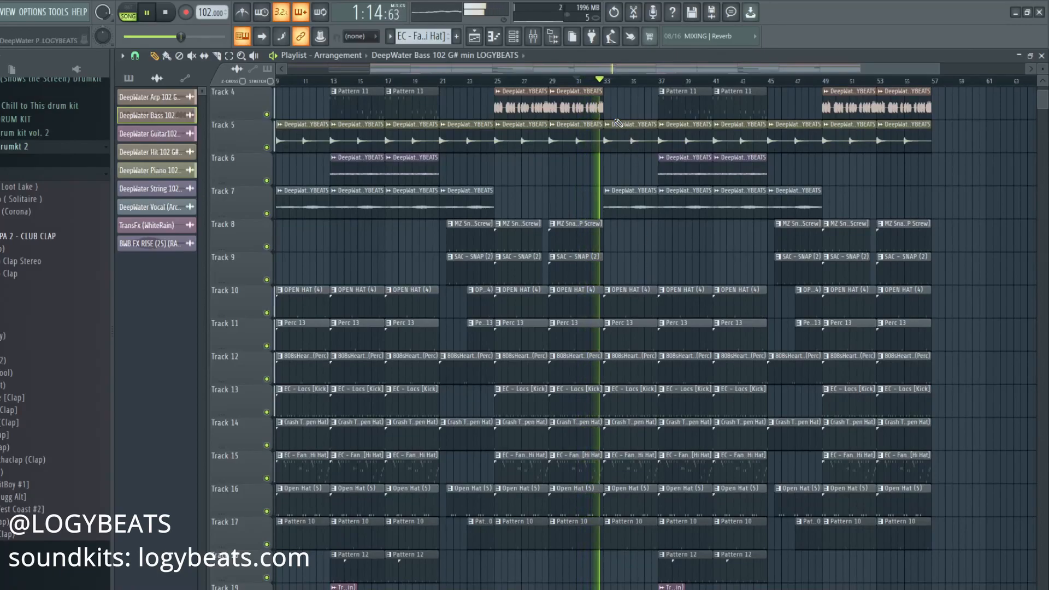
{"action": "scroll", "coordinate": [639, 85], "scroll_direction": "down", "scroll_amount": 2}
{"action": "scroll", "coordinate": [644, 283], "scroll_direction": "down", "scroll_amount": 4}
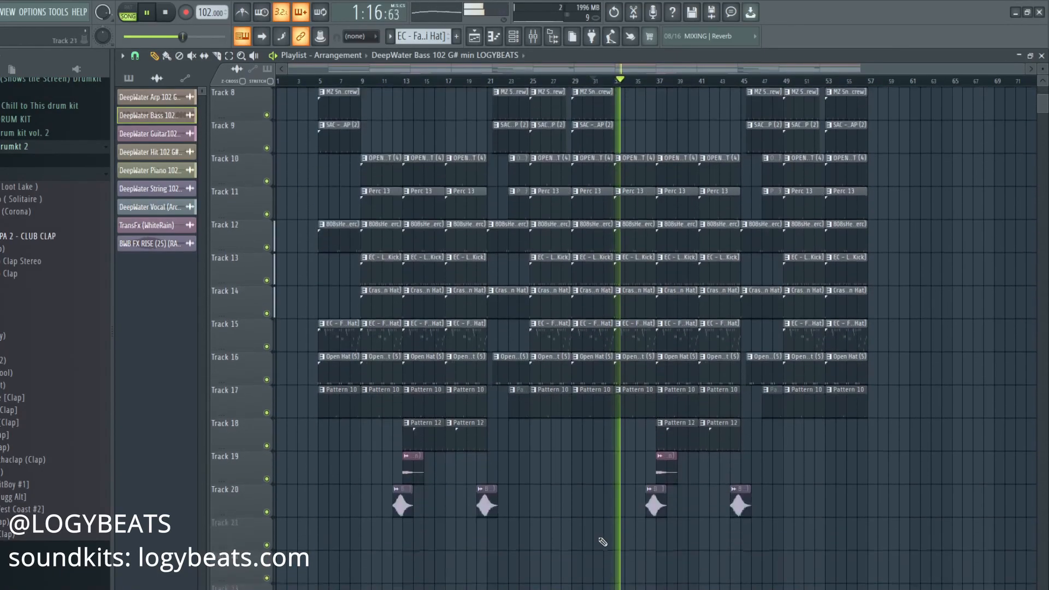
{"action": "left_click", "coordinate": [17, 178]}
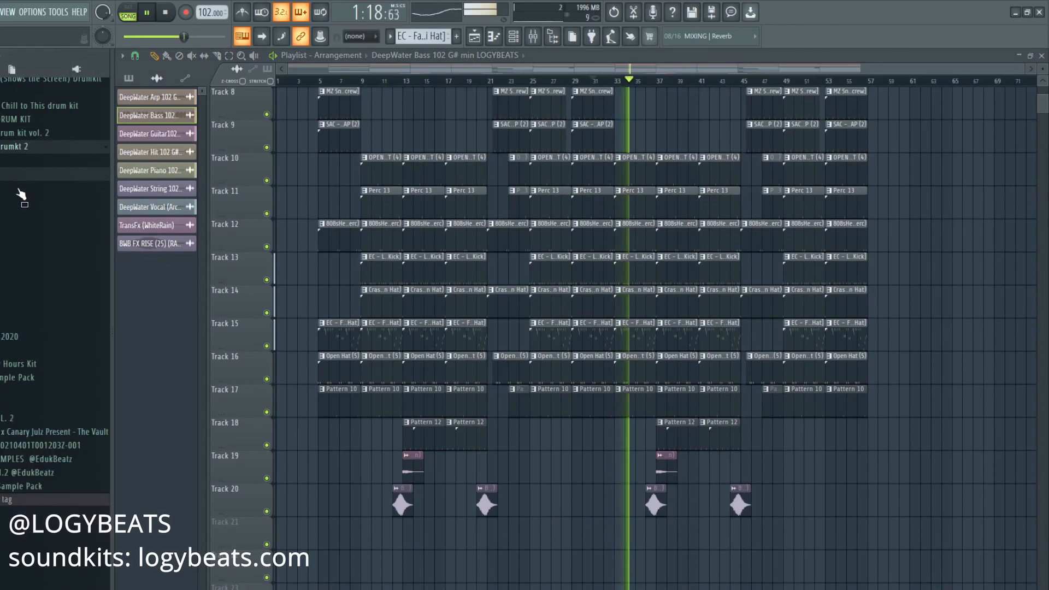
{"action": "left_click", "coordinate": [0, 203]}
{"action": "scroll", "coordinate": [1, 257], "scroll_direction": "up", "scroll_amount": 10}
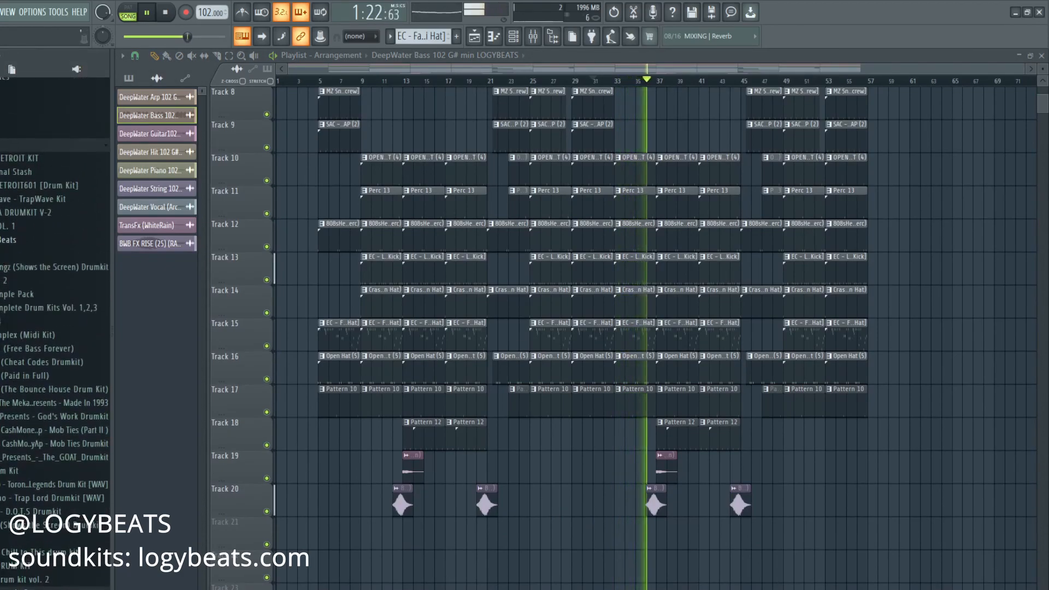
{"action": "left_click", "coordinate": [1, 255]}
{"action": "key", "text": "space"}
{"action": "left_click", "coordinate": [11, 309]}
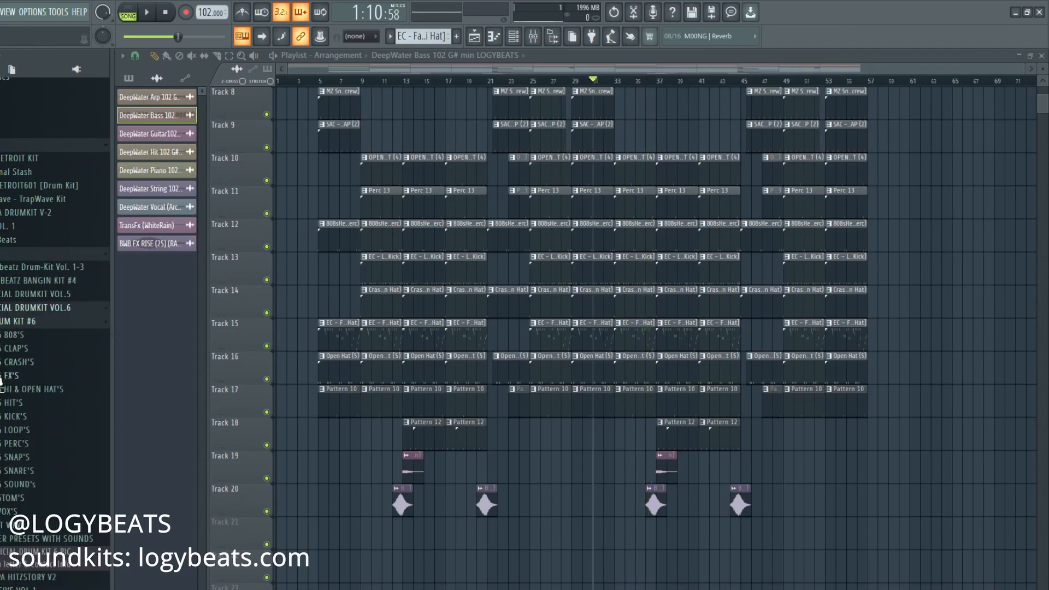
{"action": "left_click", "coordinate": [1, 377]}
Place BWB FX FALL (14) (HYPE DROP) on Track 21 at bar 9 and set its time-stretching mode to Auto
{"action": "scroll", "coordinate": [5, 410], "scroll_direction": "down", "scroll_amount": 5}
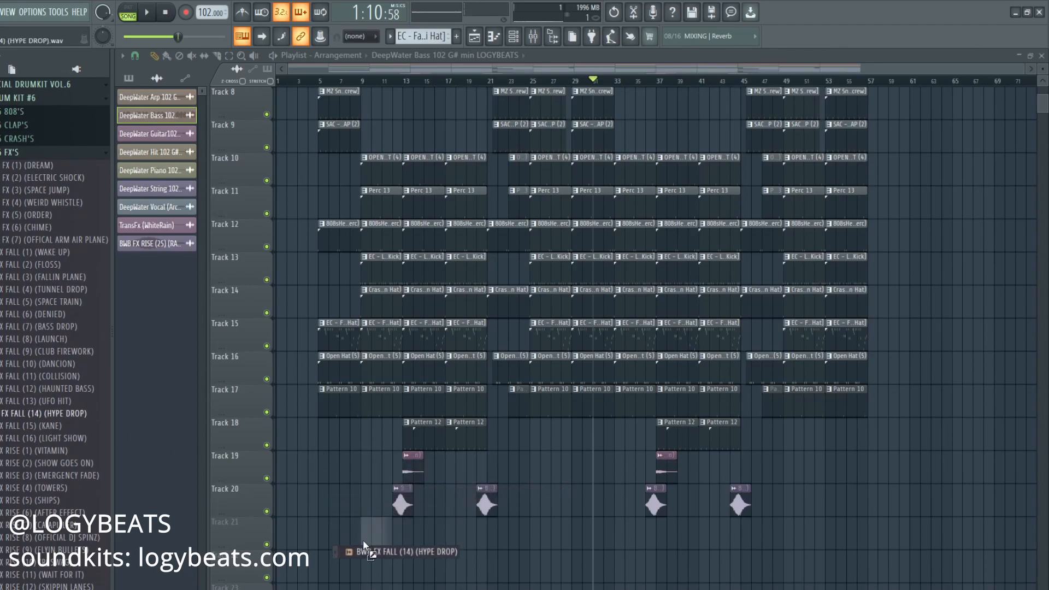
{"action": "left_click_drag", "start_coordinate": [365, 544], "coordinate": [365, 541]}
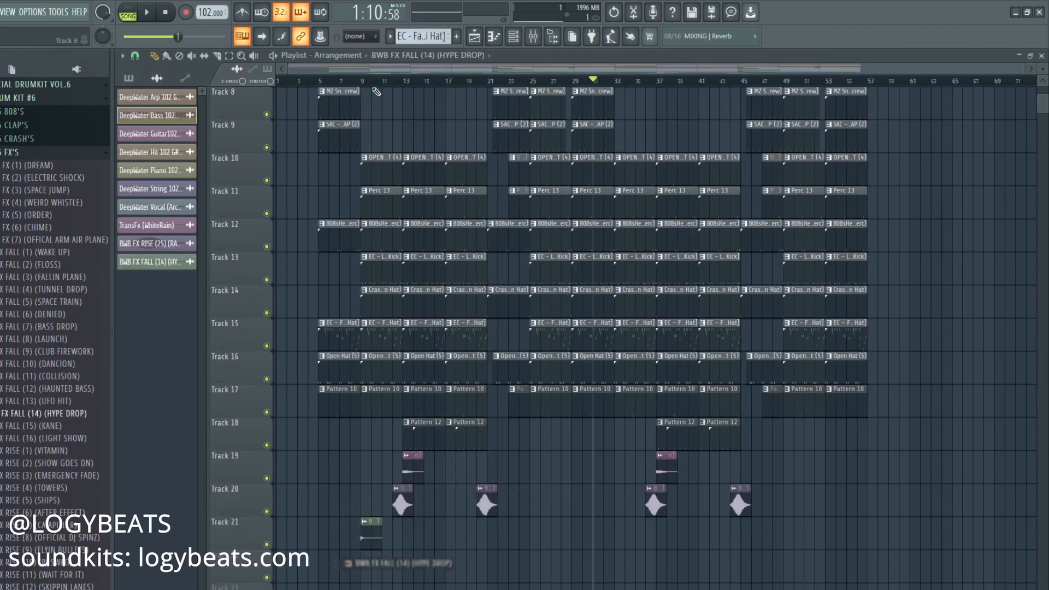
{"action": "double_click", "coordinate": [369, 538]}
{"action": "right_click", "coordinate": [398, 229]}
{"action": "left_click", "coordinate": [409, 310]}
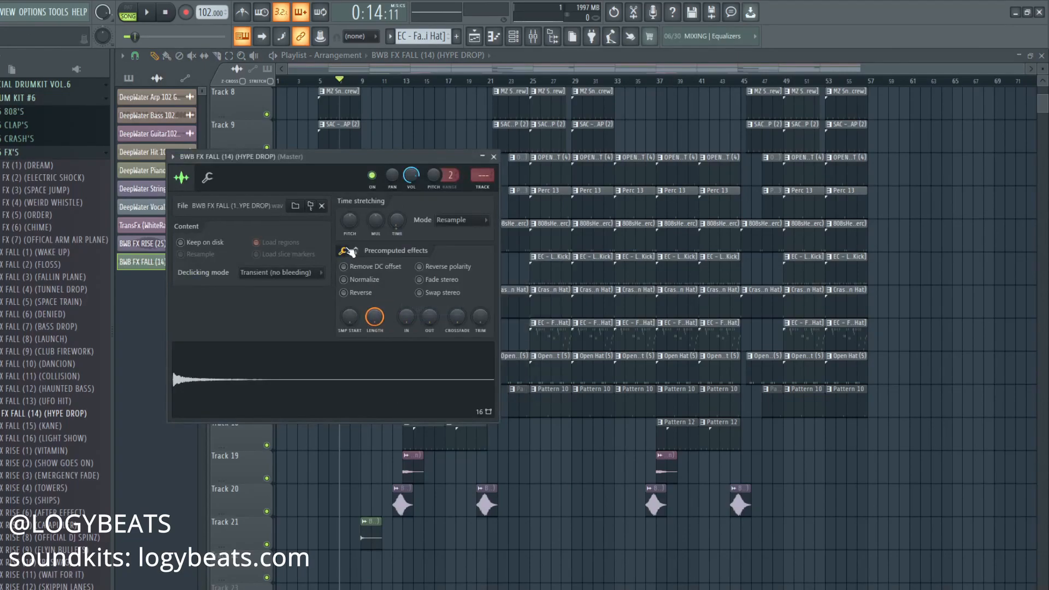
Route the HYPE DROP effect to mixer track 23, load Fruity Delay 2 in Slot 2, and lower the track's volume
{"action": "key", "text": "ctrl+l"}
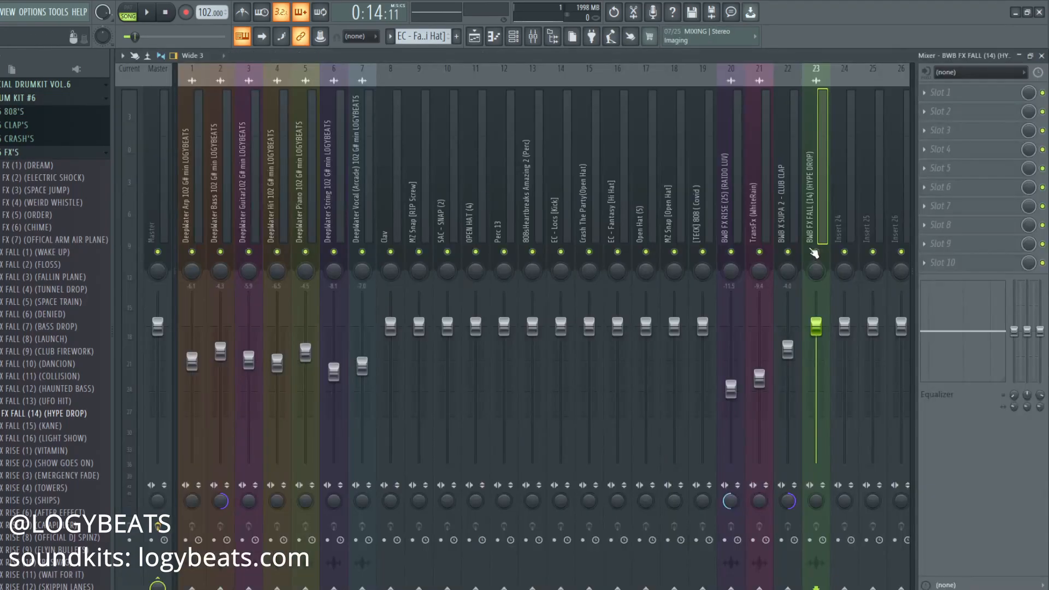
{"action": "left_click", "coordinate": [964, 112]}
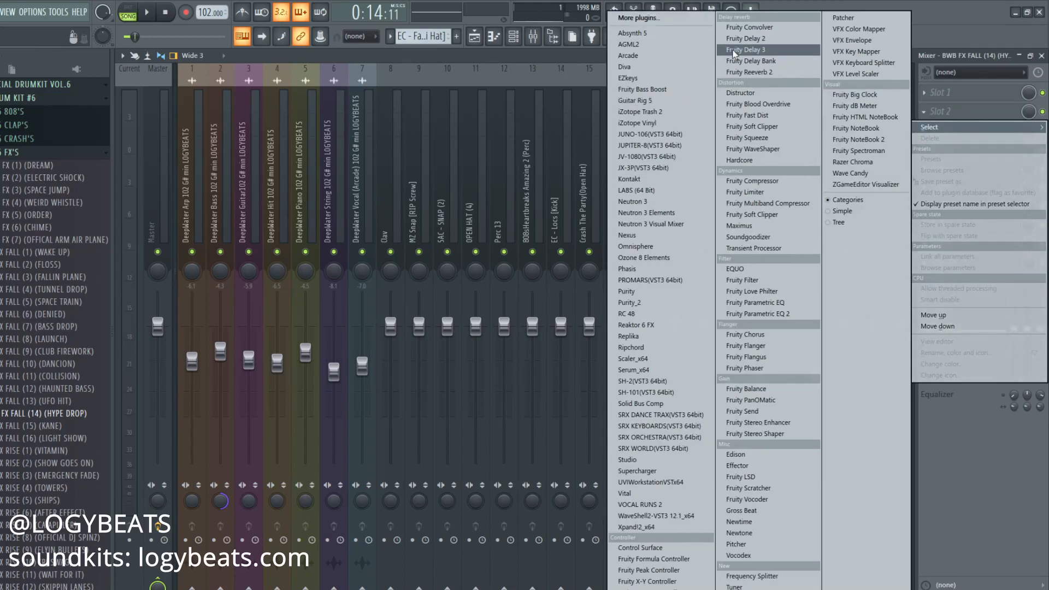
{"action": "left_click", "coordinate": [745, 38]}
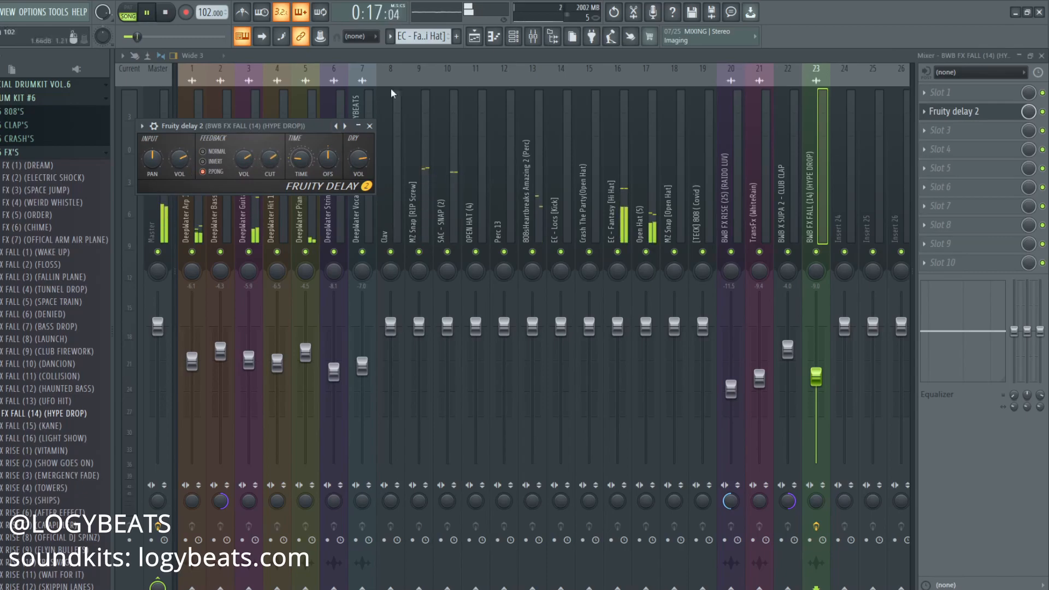
{"action": "left_click", "coordinate": [483, 46]}
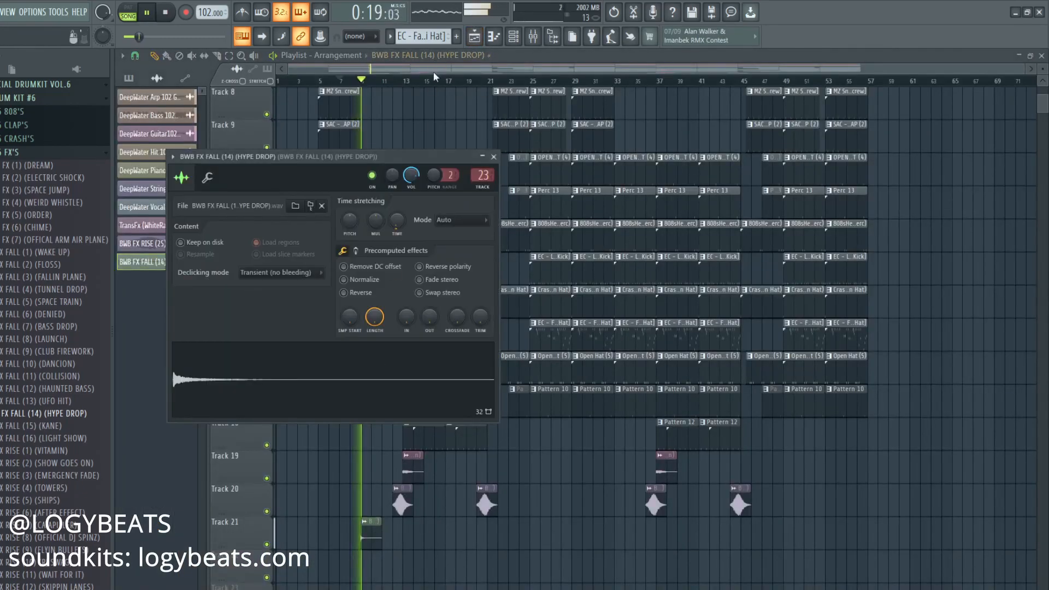
{"action": "left_click", "coordinate": [535, 36]}
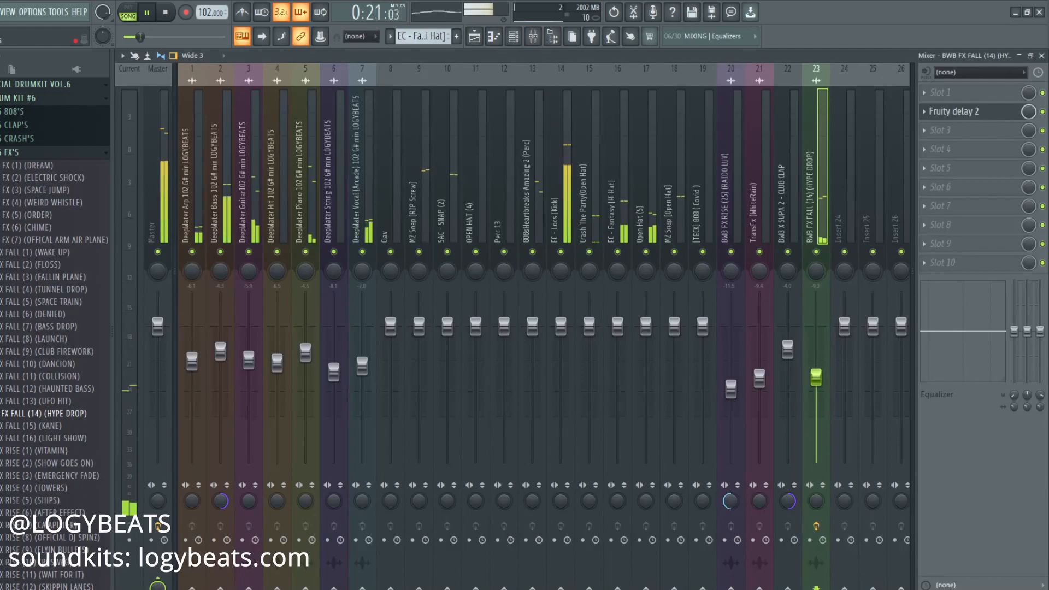
Add a second BWB FX FALL (14) (HYPE DROP) clip on Track 21 at bar 33
{"action": "left_click", "coordinate": [476, 37]}
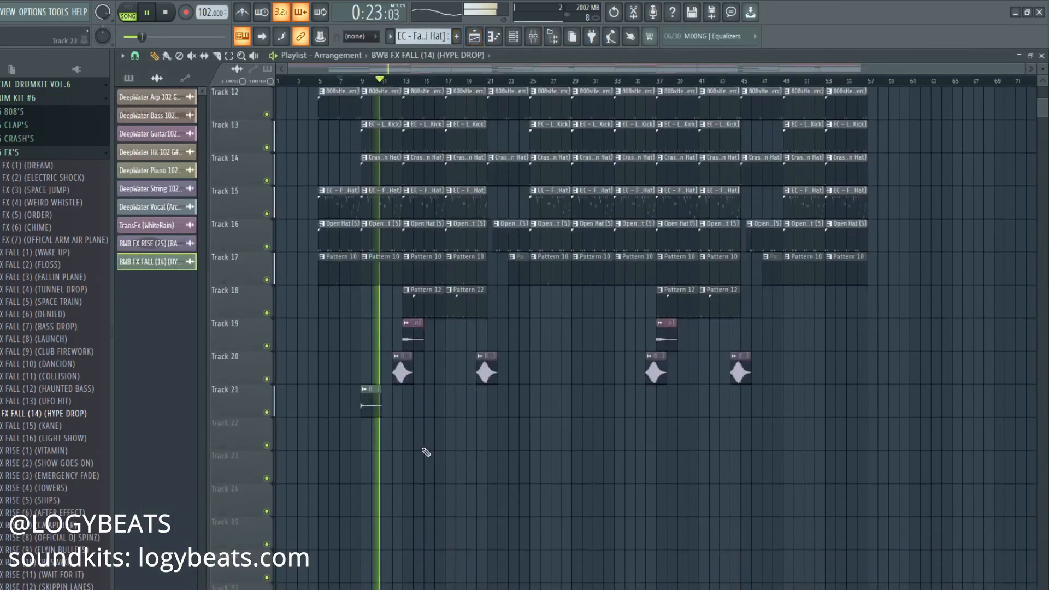
{"action": "scroll", "coordinate": [601, 464], "scroll_direction": "up", "scroll_amount": 5}
{"action": "scroll", "coordinate": [613, 468], "scroll_direction": "up", "scroll_amount": 3}
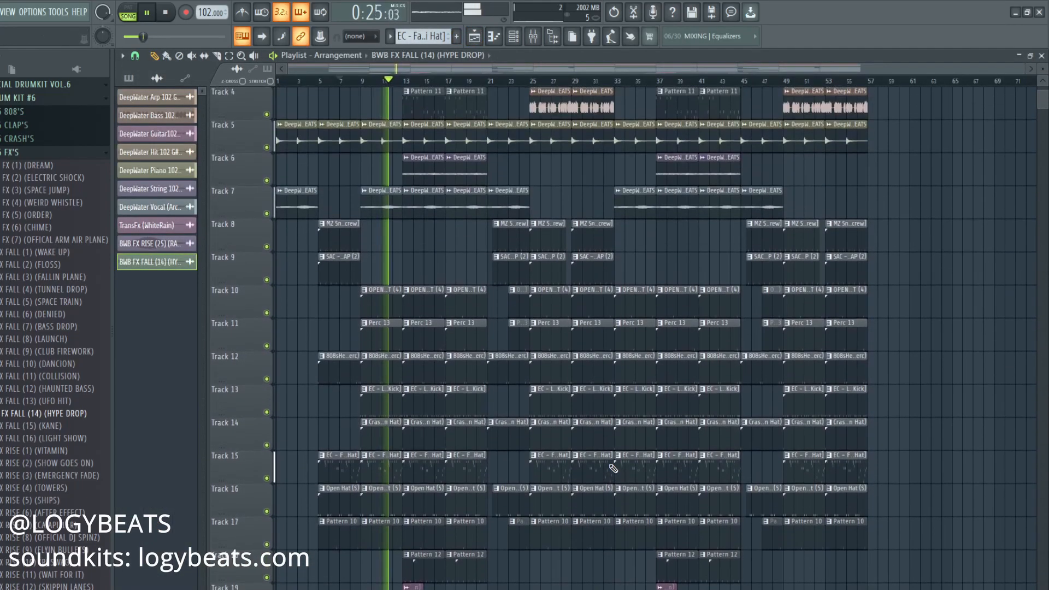
{"action": "scroll", "coordinate": [613, 468], "scroll_direction": "down", "scroll_amount": 4}
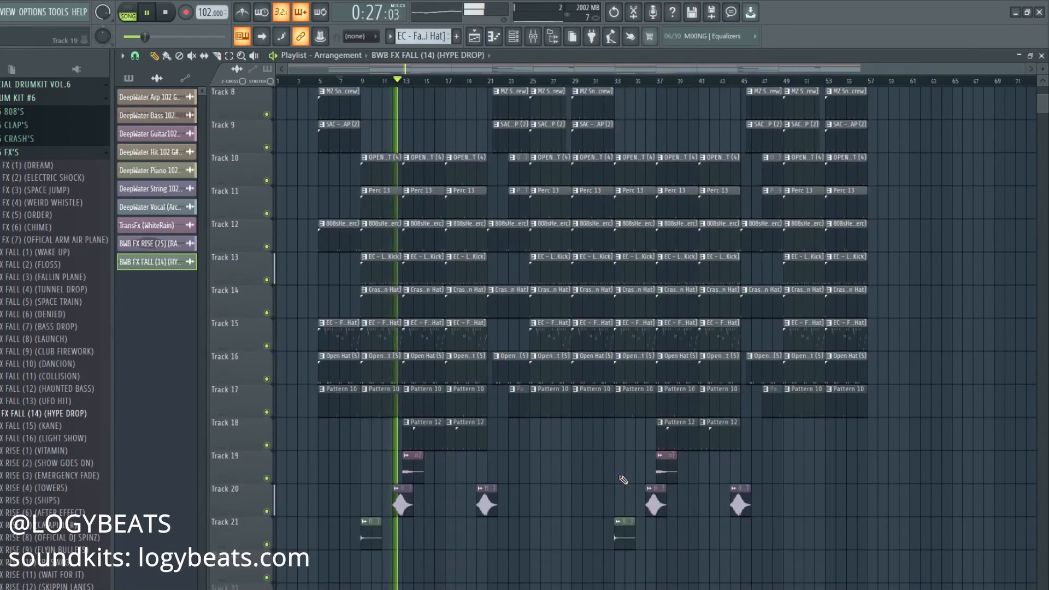
Play back the arrangement and review the clip layout across all tracks through bar 57
{"action": "scroll", "coordinate": [623, 480], "scroll_direction": "up", "scroll_amount": 2}
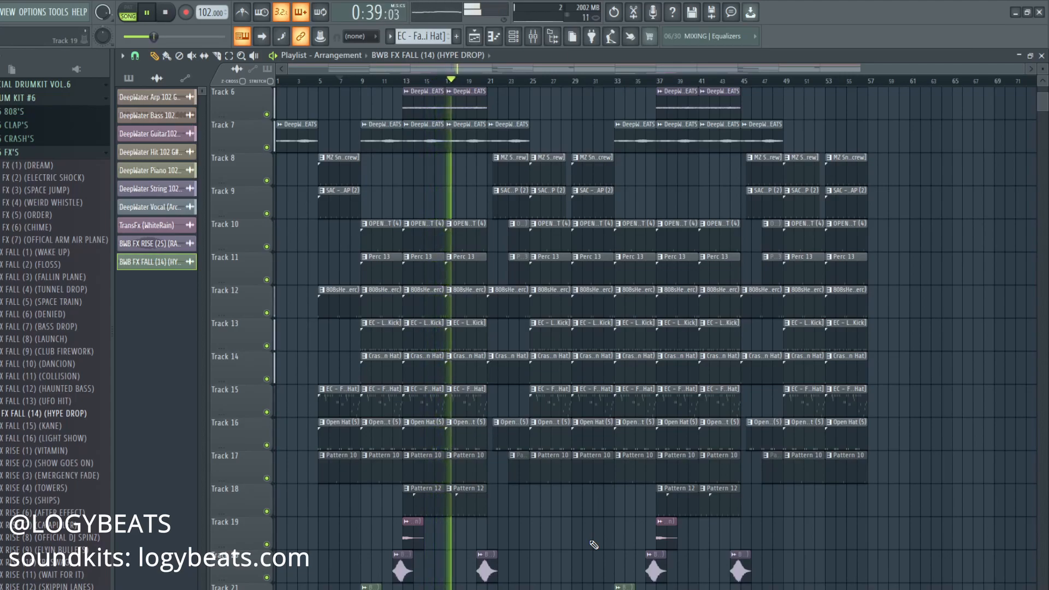
{"action": "scroll", "coordinate": [565, 481], "scroll_direction": "down", "scroll_amount": 4}
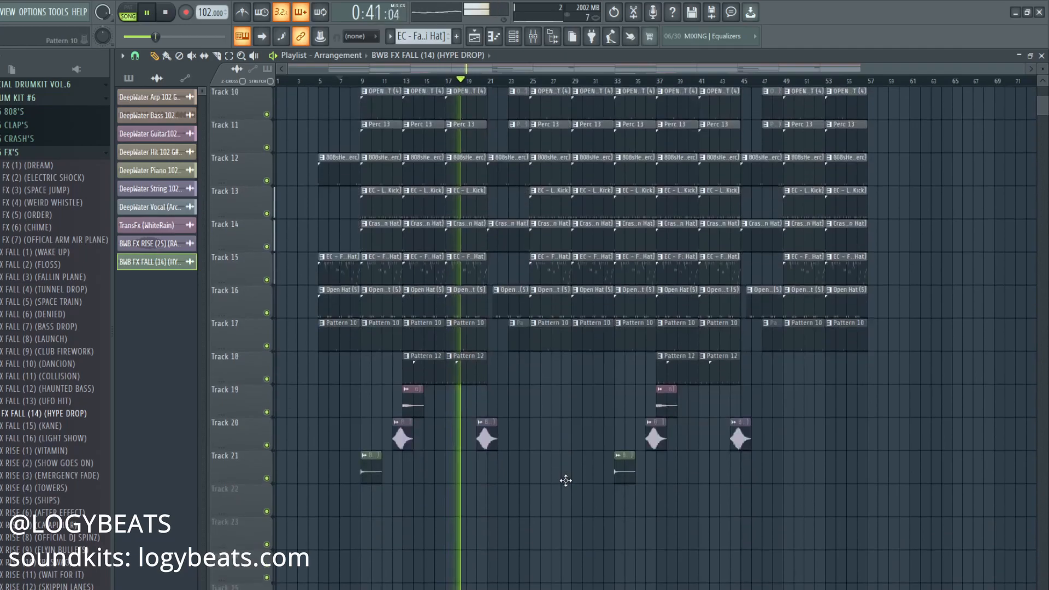
{"action": "scroll", "coordinate": [568, 486], "scroll_direction": "up", "scroll_amount": 4}
{"action": "scroll", "coordinate": [936, 237], "scroll_direction": "up", "scroll_amount": 5}
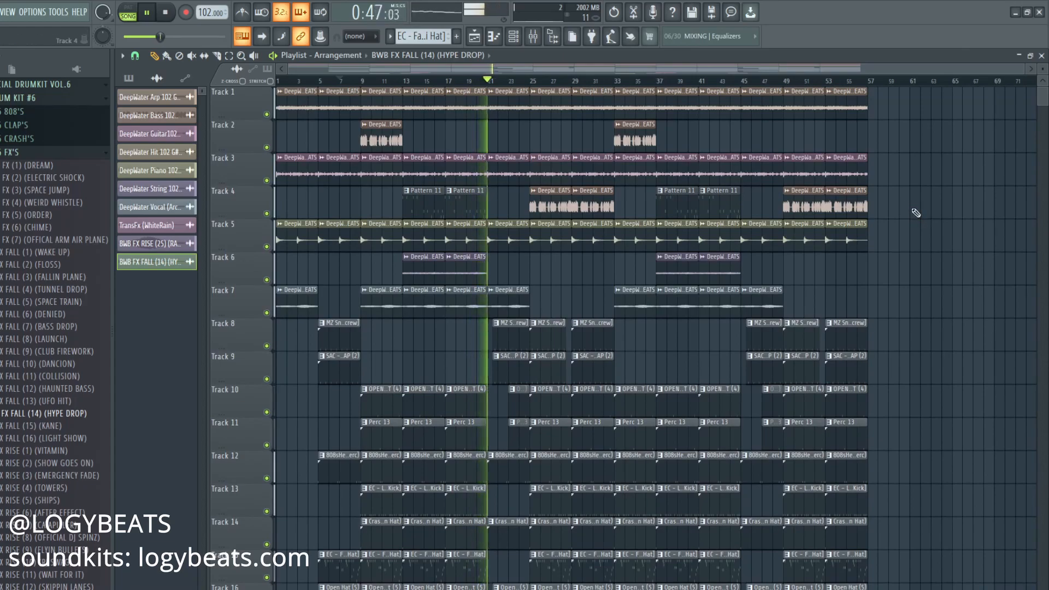
{"action": "scroll", "coordinate": [915, 213], "scroll_direction": "down", "scroll_amount": 5}
{"action": "scroll", "coordinate": [875, 213], "scroll_direction": "down", "scroll_amount": 5}
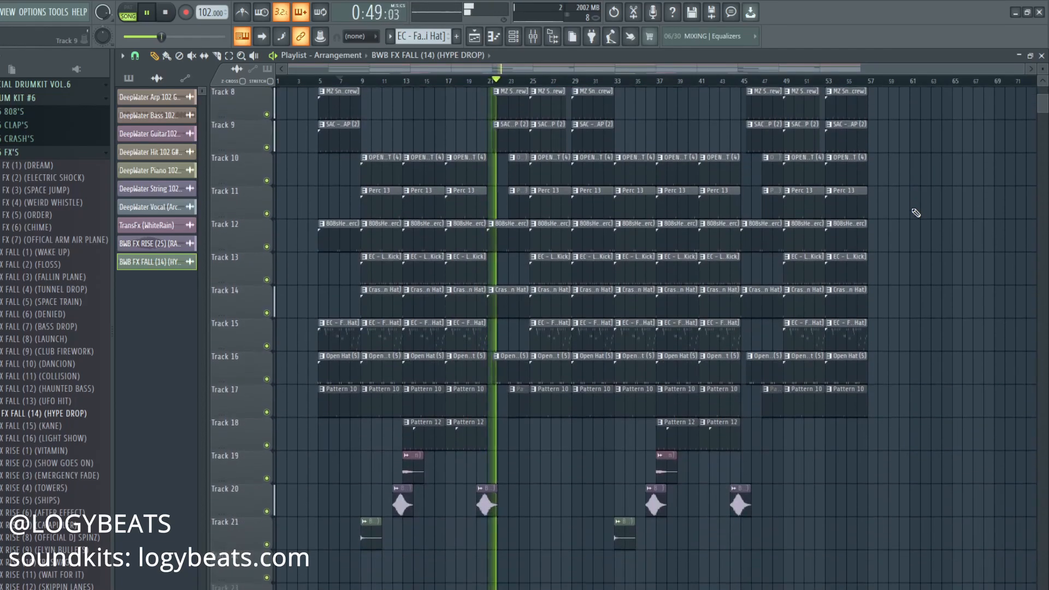
{"action": "scroll", "coordinate": [929, 464], "scroll_direction": "up", "scroll_amount": 2}
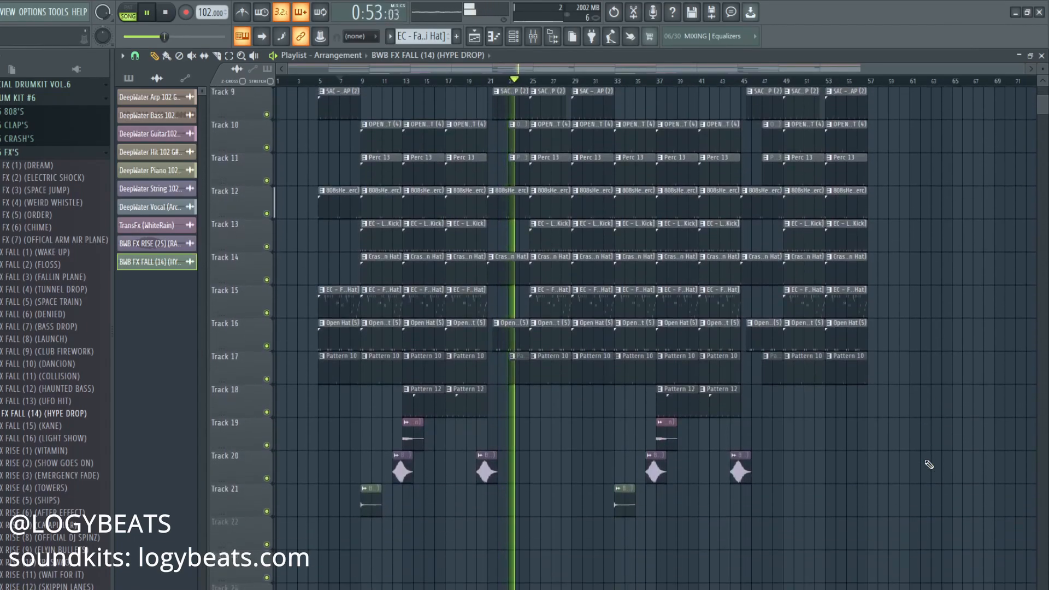
{"action": "scroll", "coordinate": [929, 465], "scroll_direction": "up", "scroll_amount": 7}
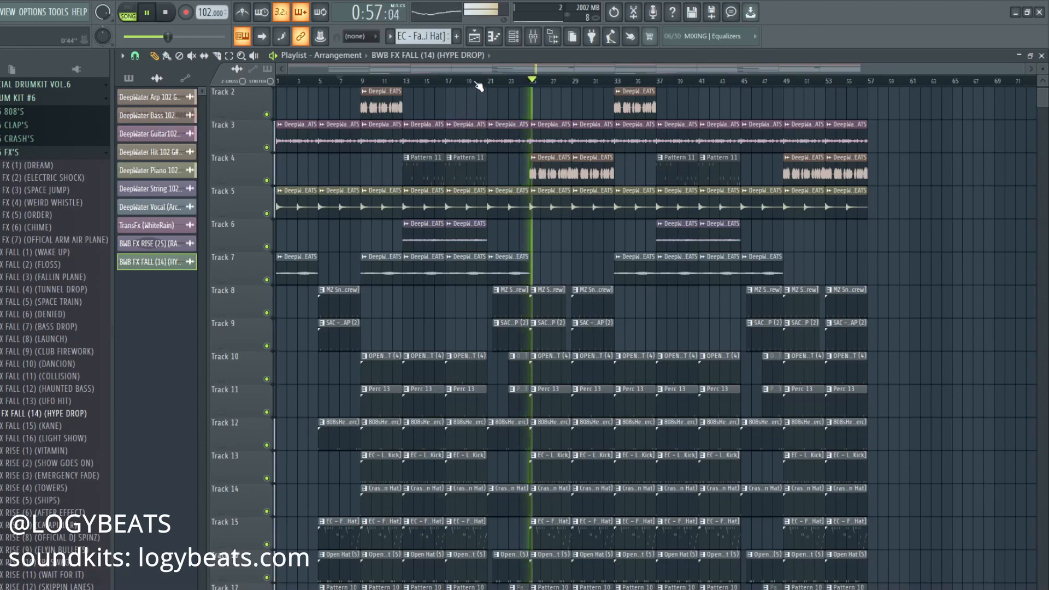
{"action": "key", "text": "space"}
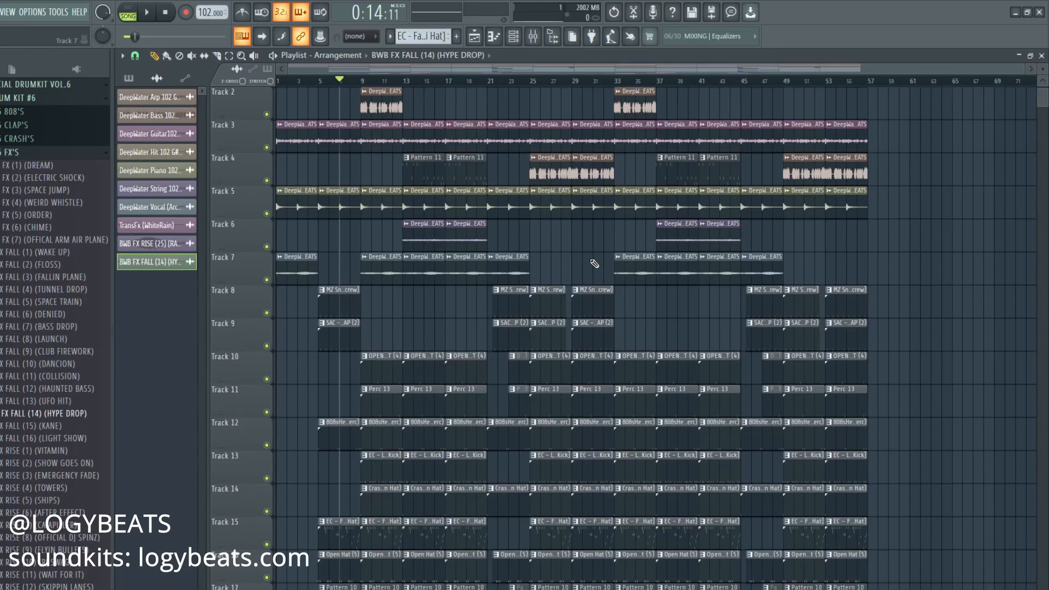
{"action": "scroll", "coordinate": [595, 264], "scroll_direction": "down", "scroll_amount": 3}
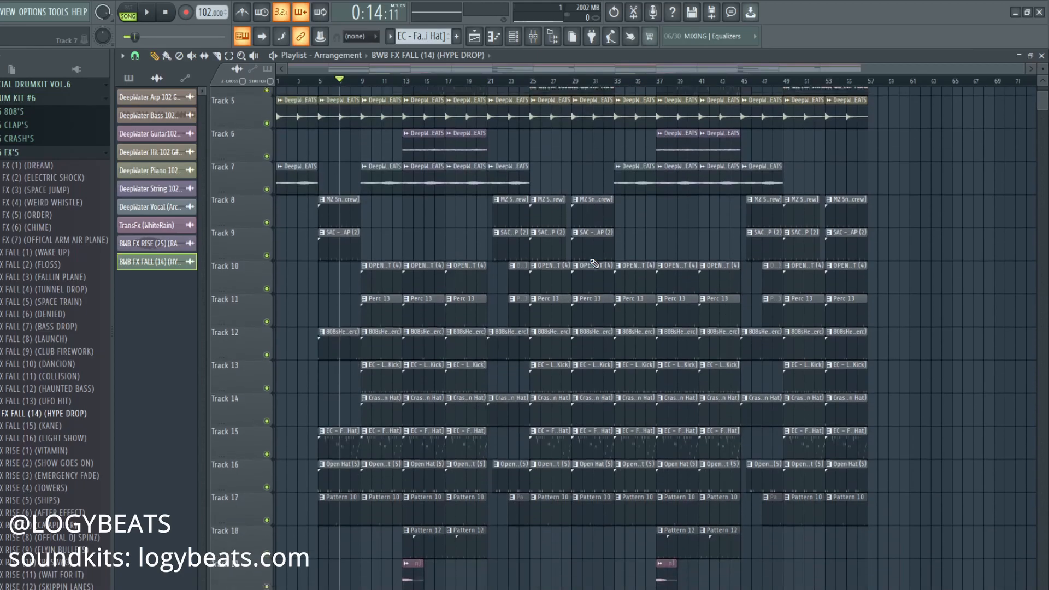
{"action": "scroll", "coordinate": [521, 320], "scroll_direction": "down", "scroll_amount": 4}
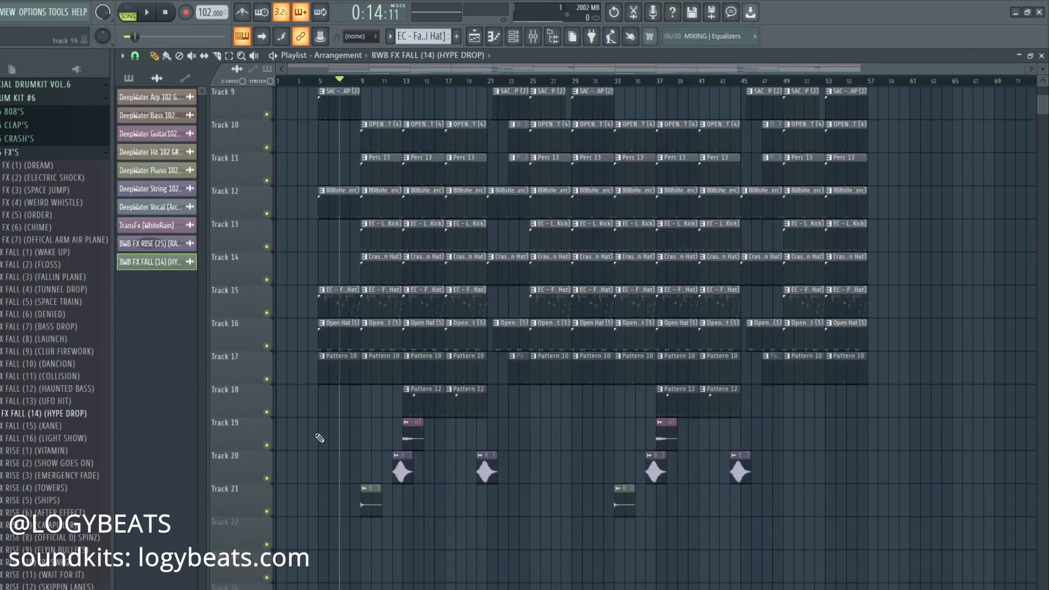
{"action": "scroll", "coordinate": [317, 437], "scroll_direction": "up", "scroll_amount": 8}
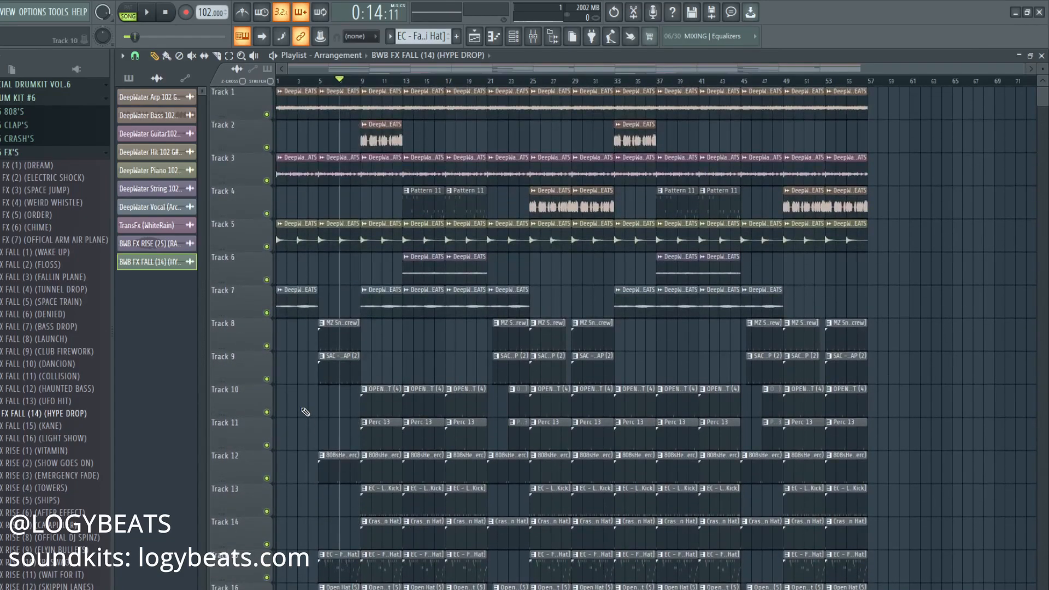